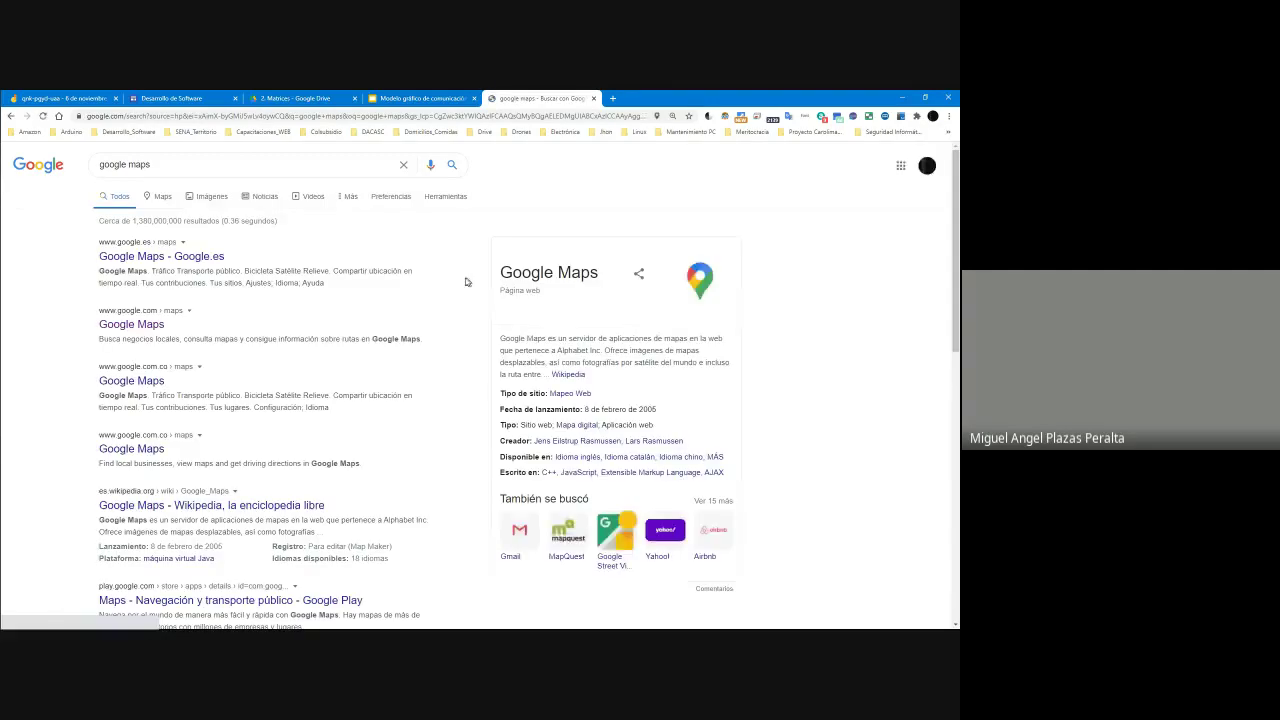
Step: Open Google Maps from the search results and enter Street View on a street in Villavicencio
click(165, 257)
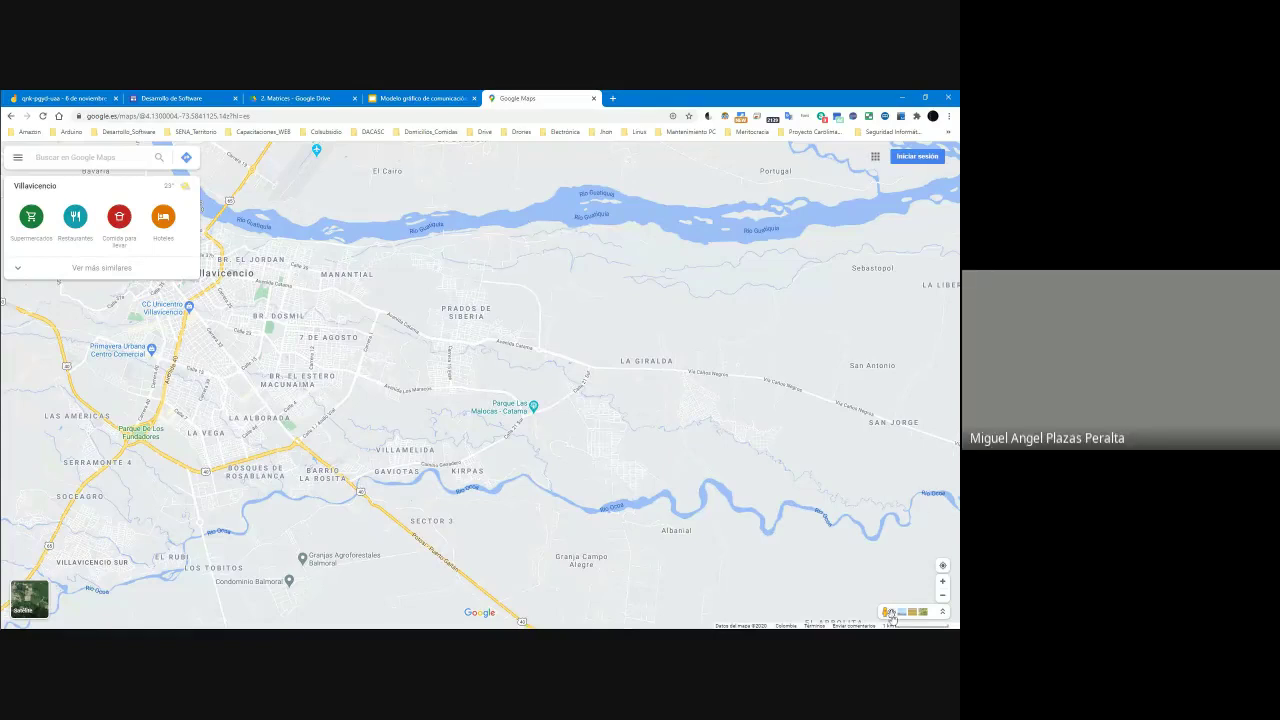
drag(883, 612, 388, 418)
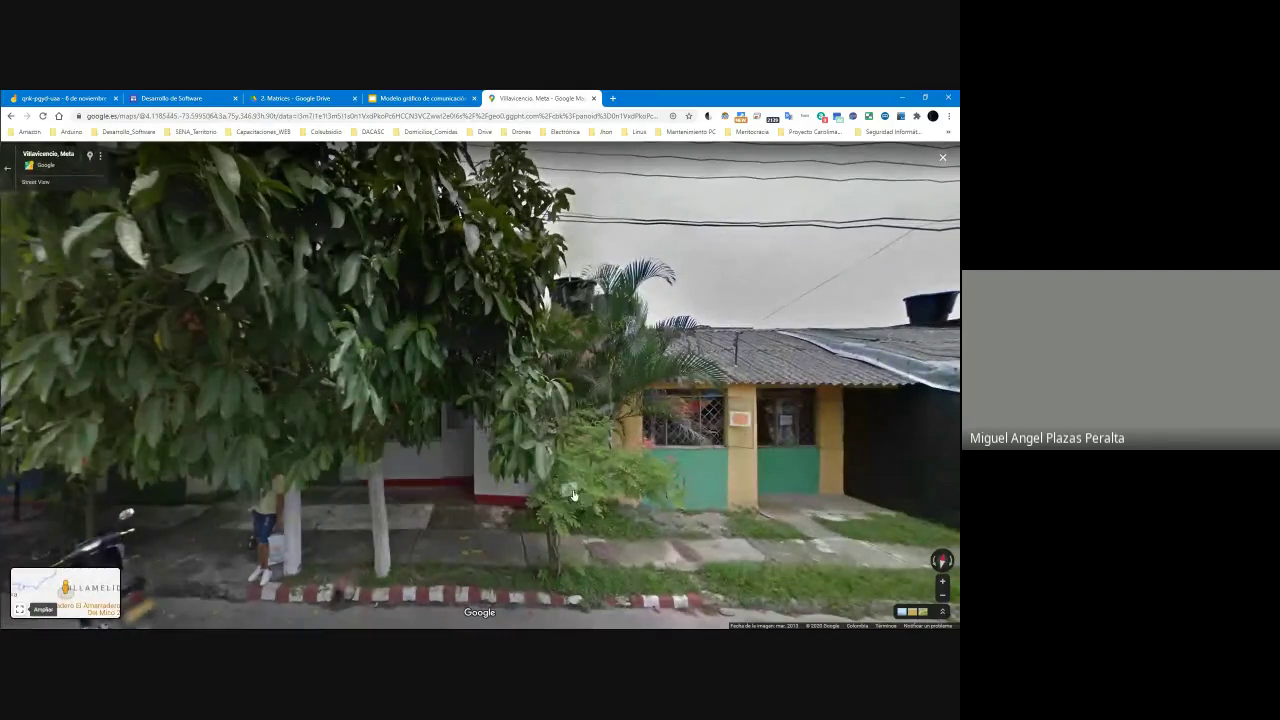
Step: Look around the Street View scene, examining the street corner, the park sidewalk, the tree-lined road and the sky
drag(600, 462, 540, 395)
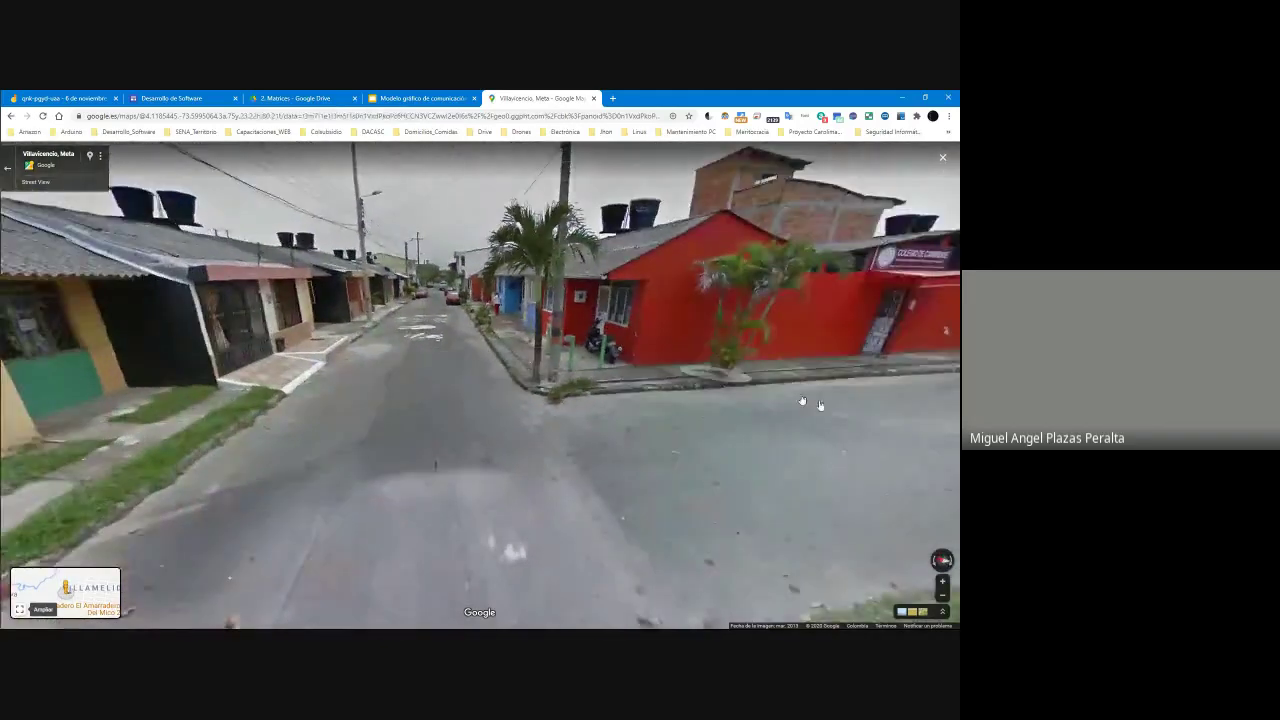
drag(811, 403, 603, 343)
click(603, 343)
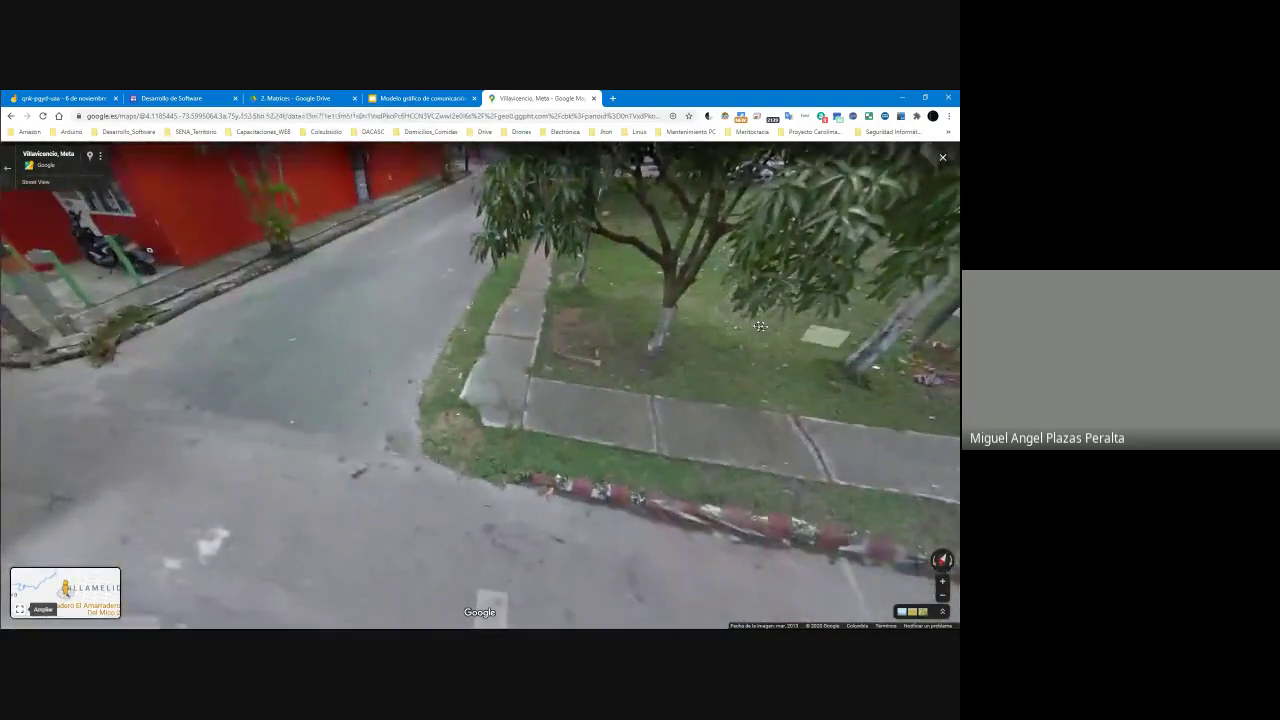
drag(760, 326, 520, 338)
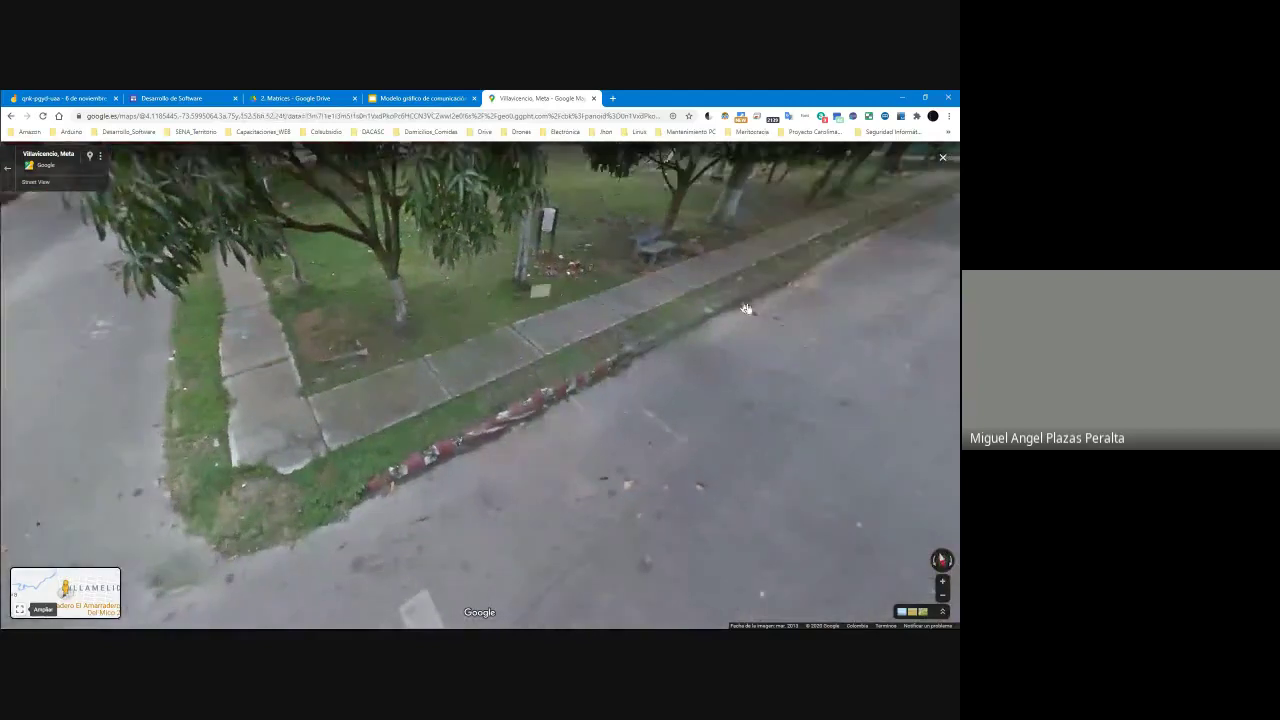
drag(829, 349, 520, 316)
click(520, 316)
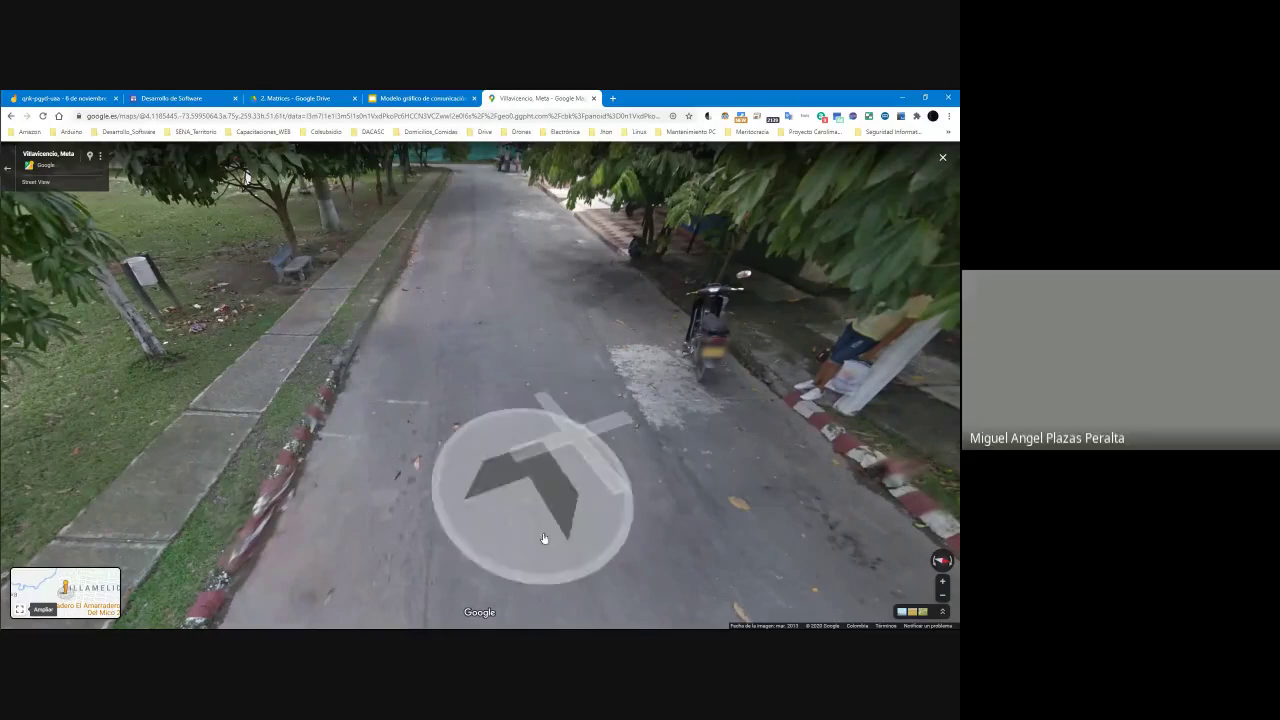
click(622, 345)
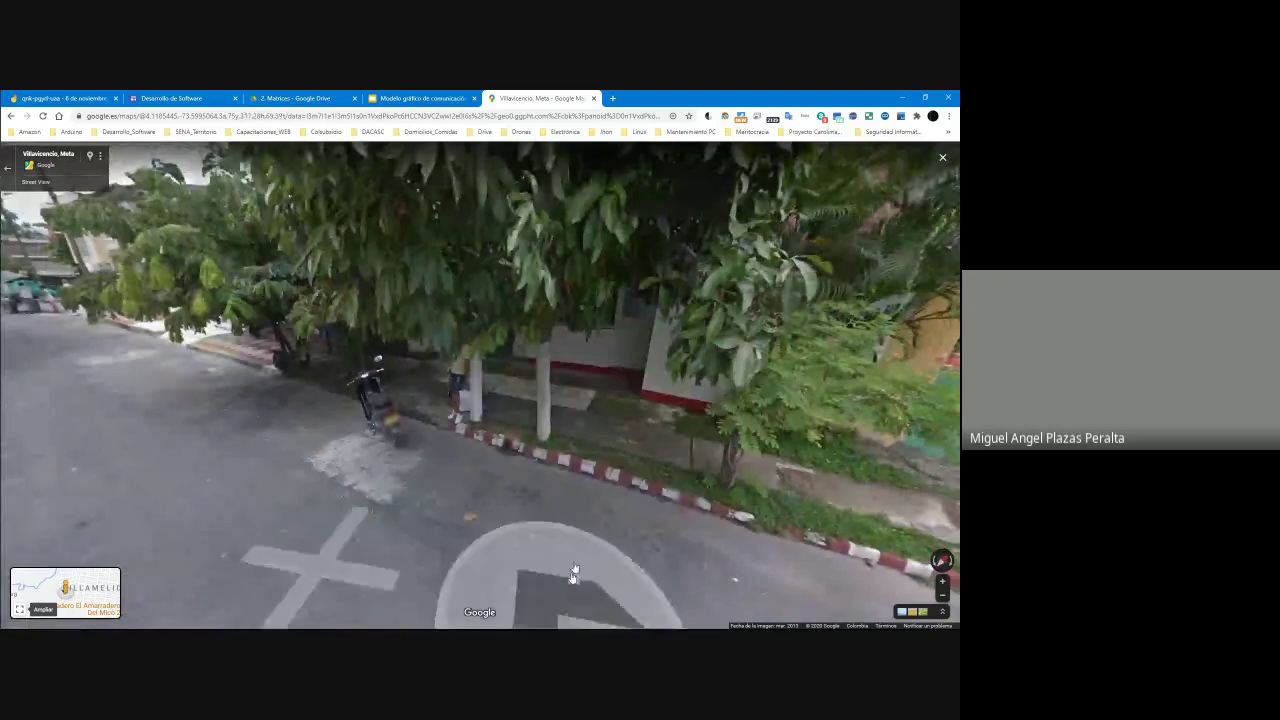
click(440, 443)
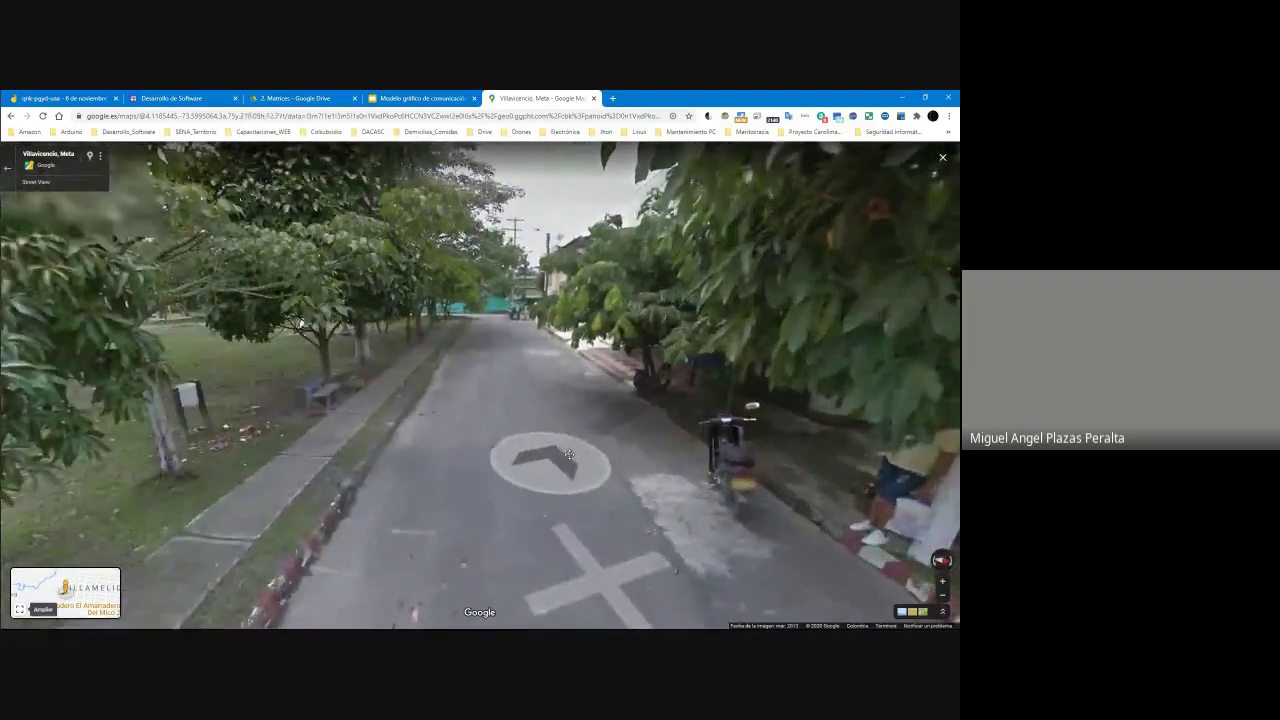
click(568, 455)
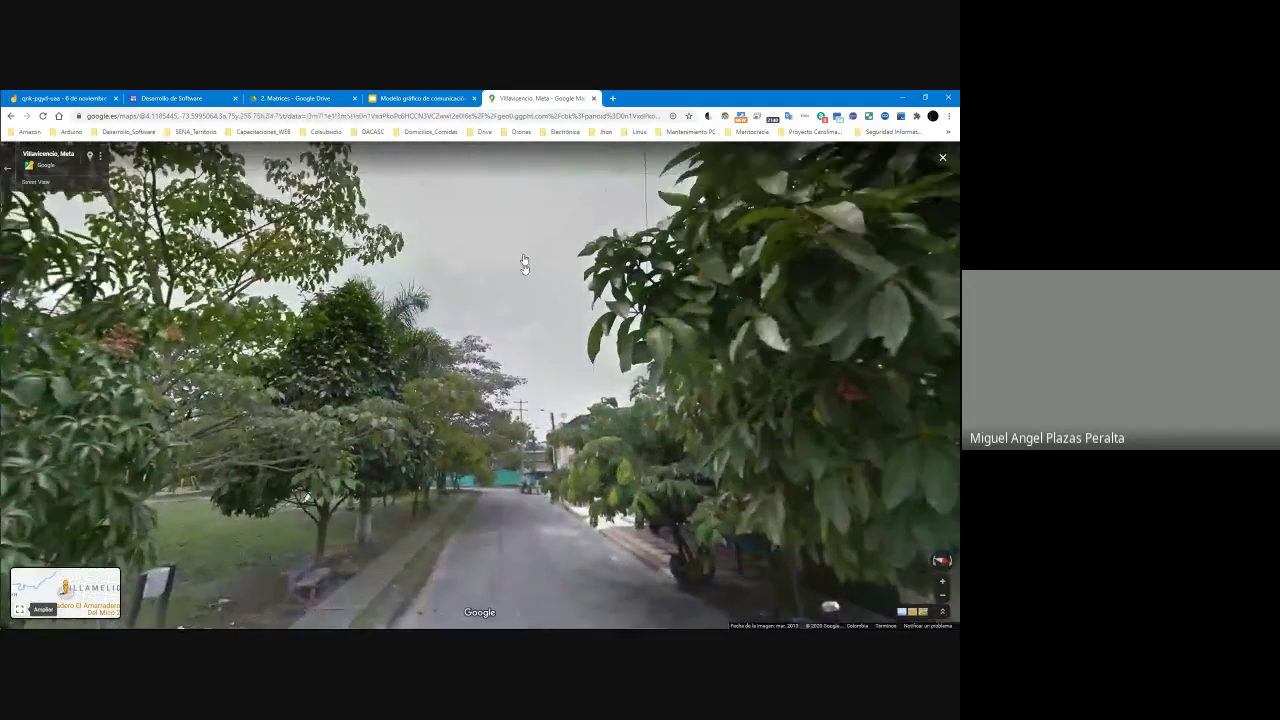
drag(523, 263, 523, 306)
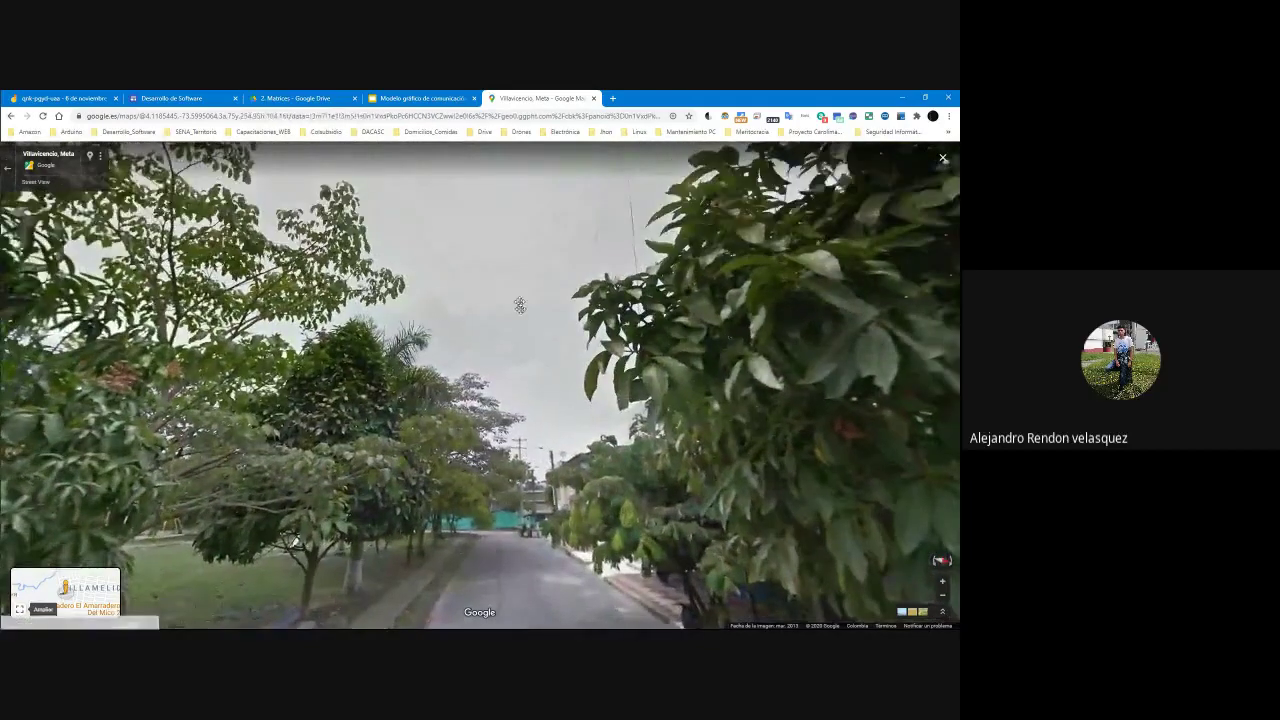
drag(517, 194, 522, 308)
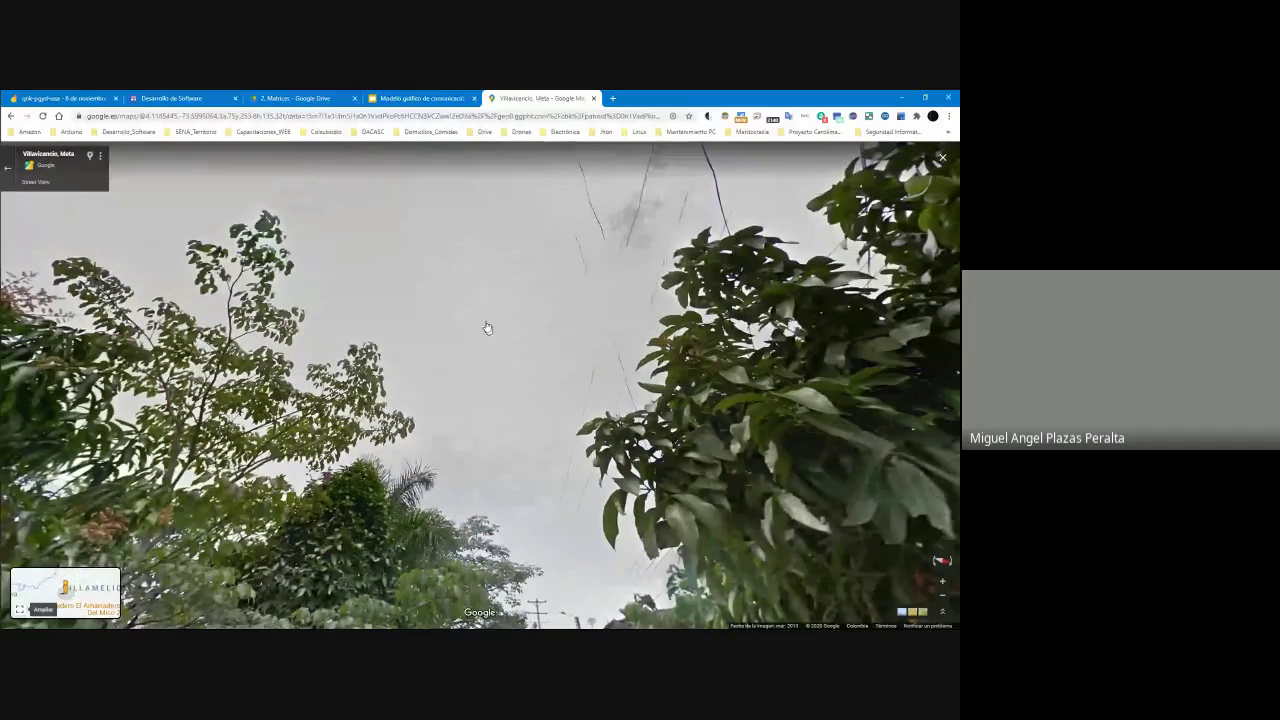
drag(488, 378, 560, 372)
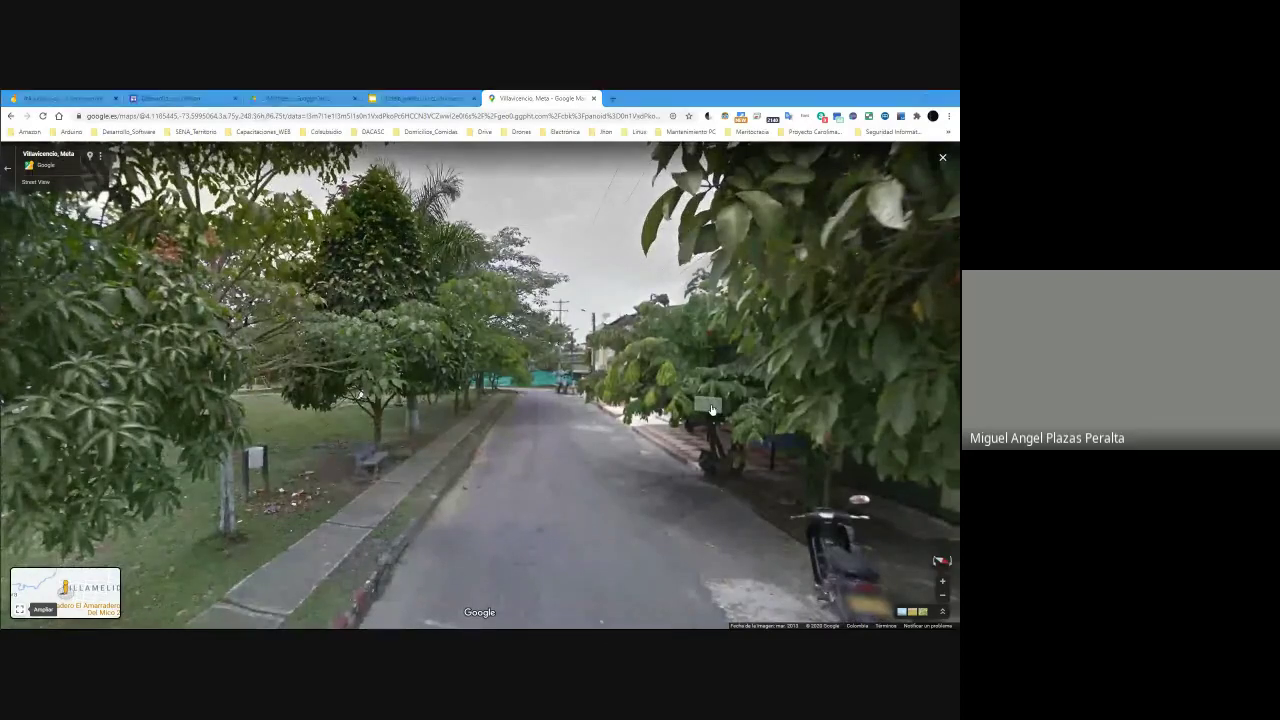
Step: Switch to Paint and paste the screen capture of the tree-lined road onto the blank canvas
key(alt+Tab)
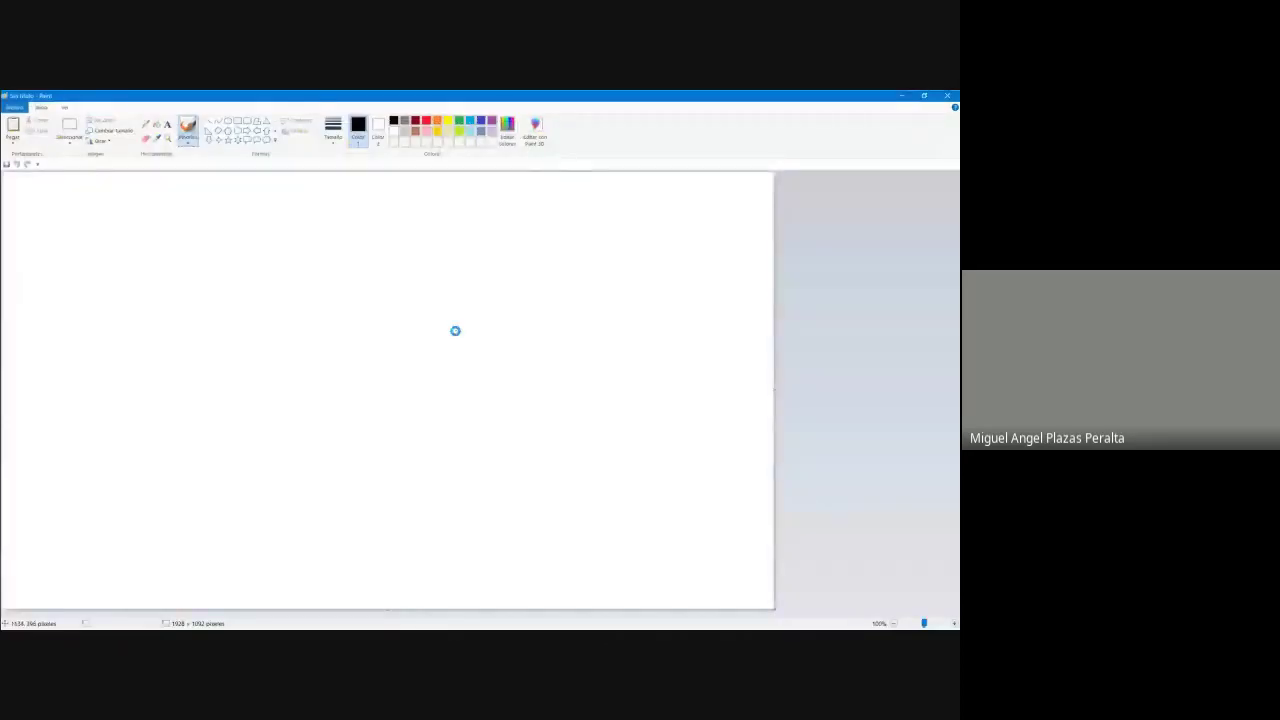
key(ctrl+v)
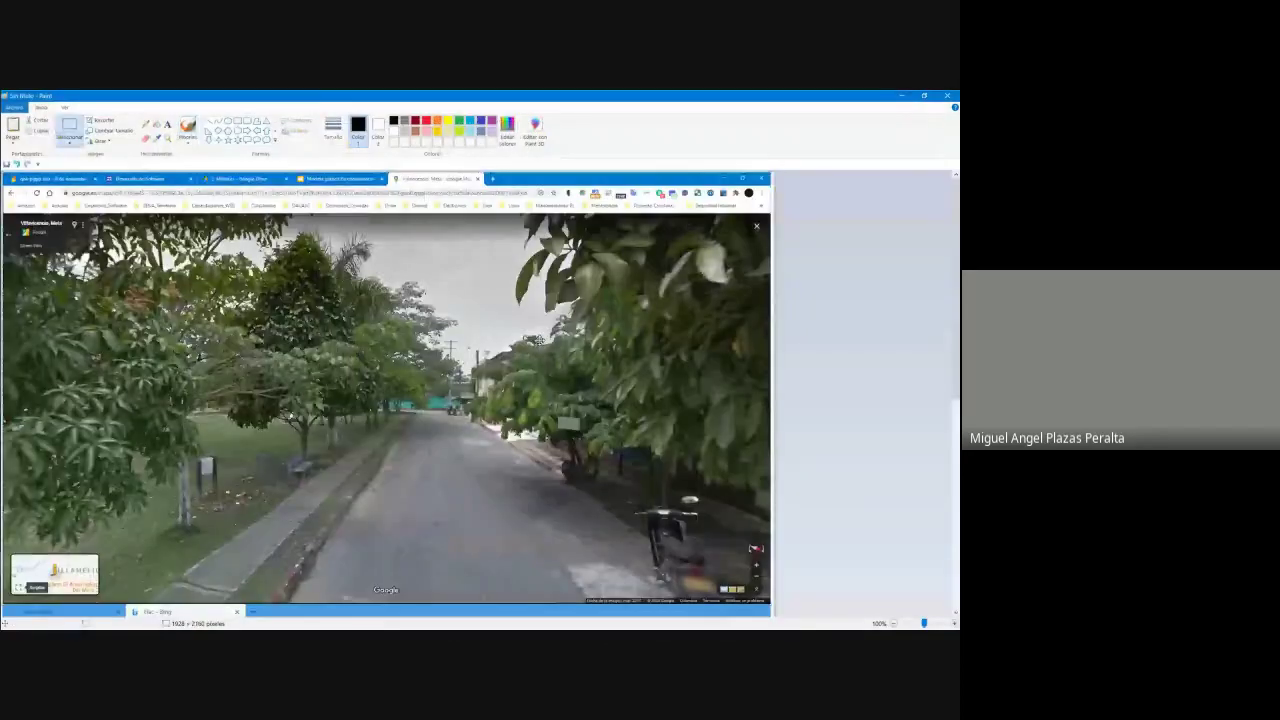
click(238, 123)
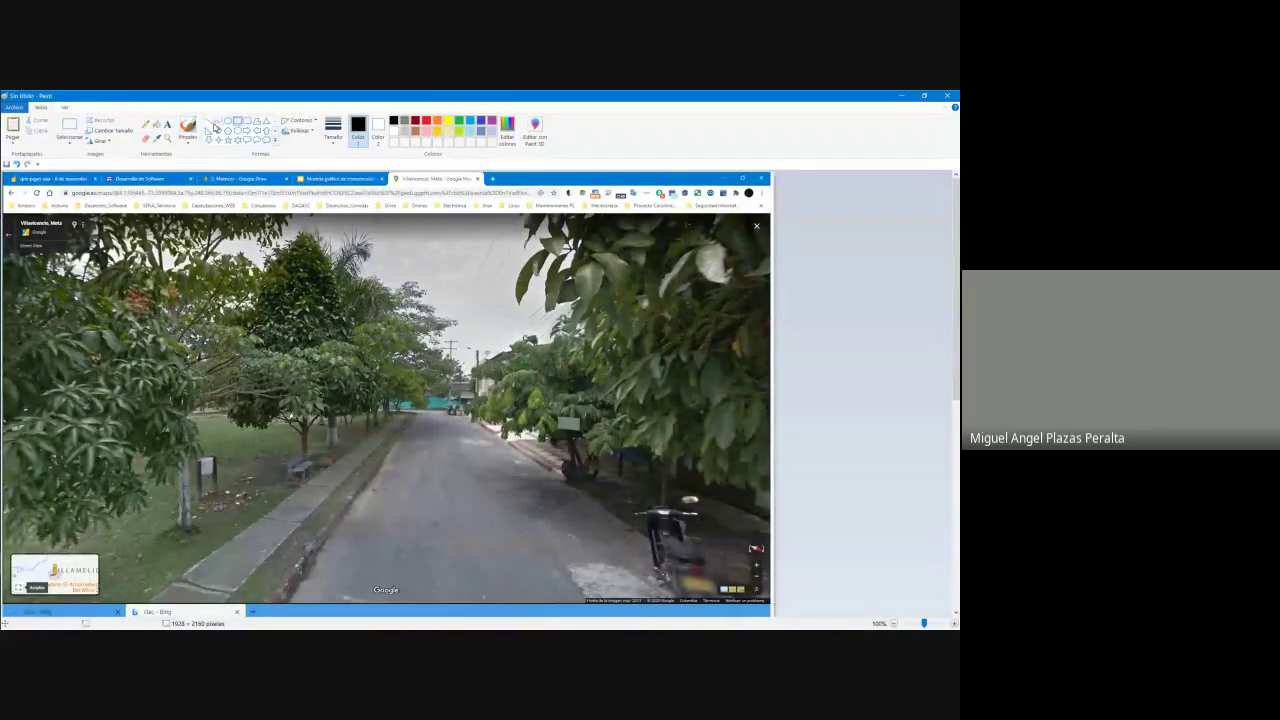
mouse_move(436, 421)
mouse_down()
mouse_move(442, 530)
mouse_move(437, 503)
mouse_up()
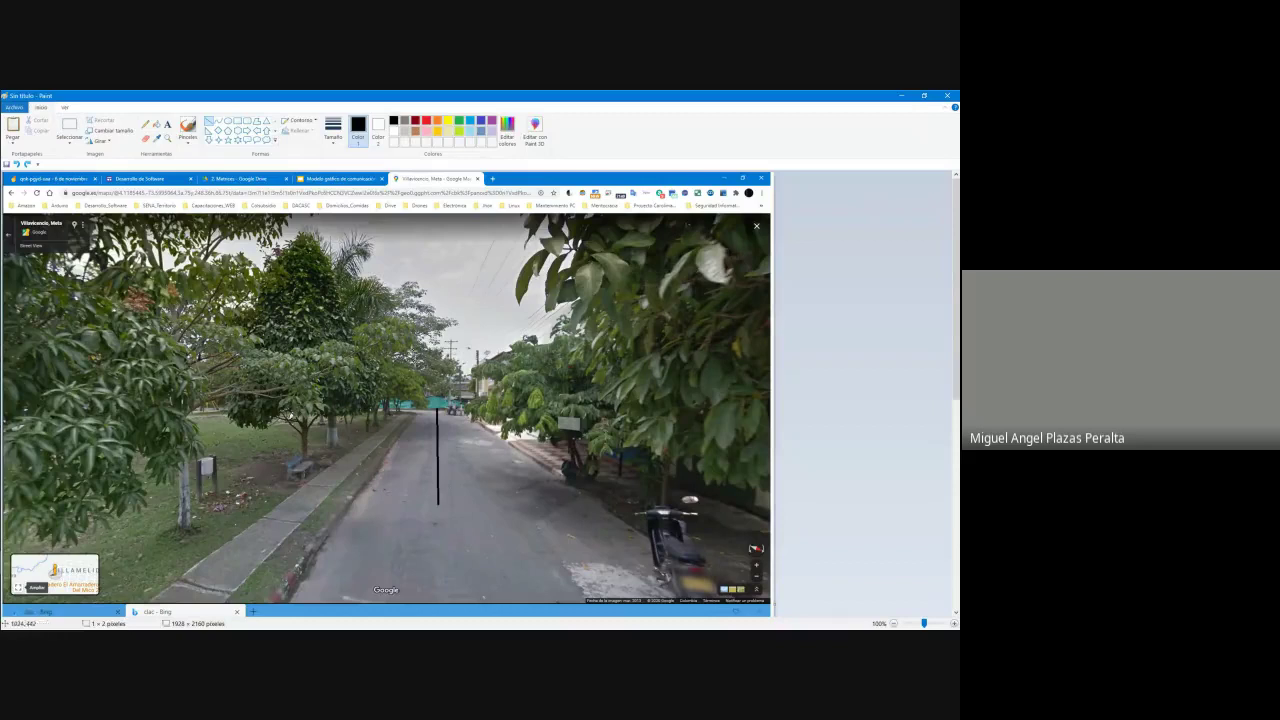
key(ctrl+z)
mouse_move(428, 409)
mouse_down()
mouse_move(512, 564)
mouse_move(560, 545)
mouse_move(533, 516)
mouse_move(468, 501)
mouse_up()
key(Escape)
Step: Draw a black rectangle on the road and clear an area of about 266 × 163 px over it, leaving its left and bottom edges as axes
drag(396, 465, 468, 527)
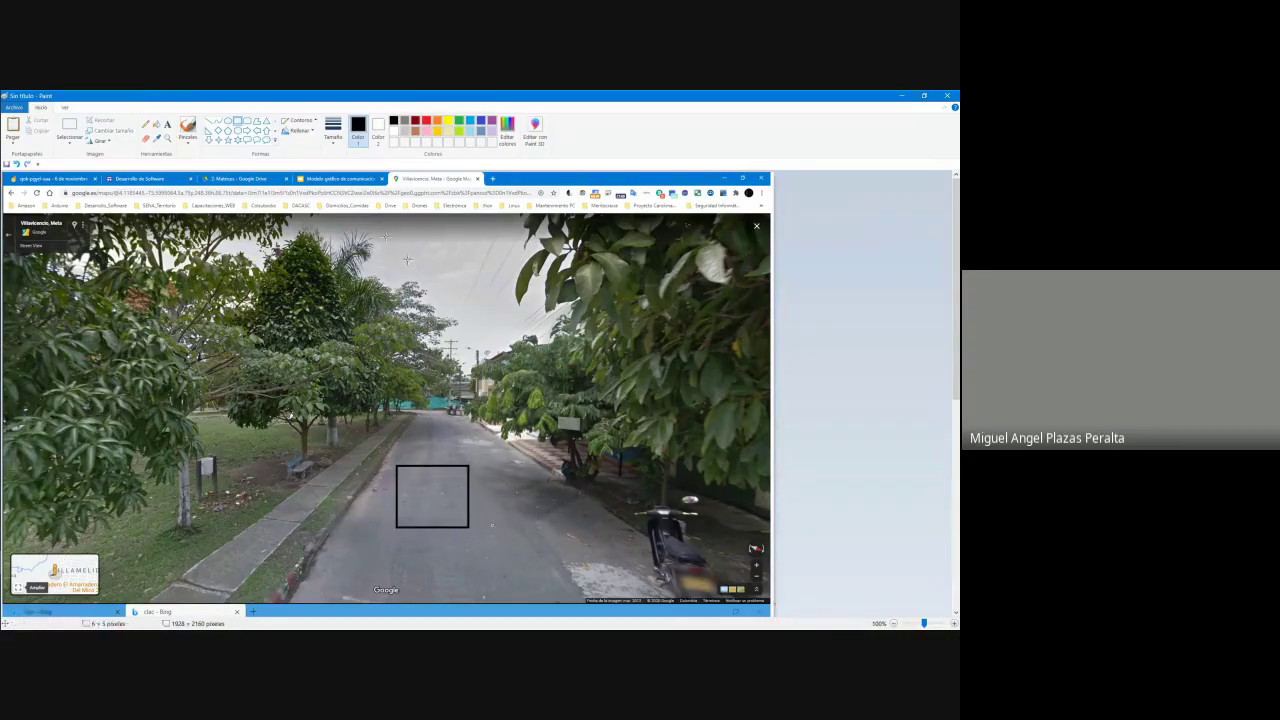
click(69, 128)
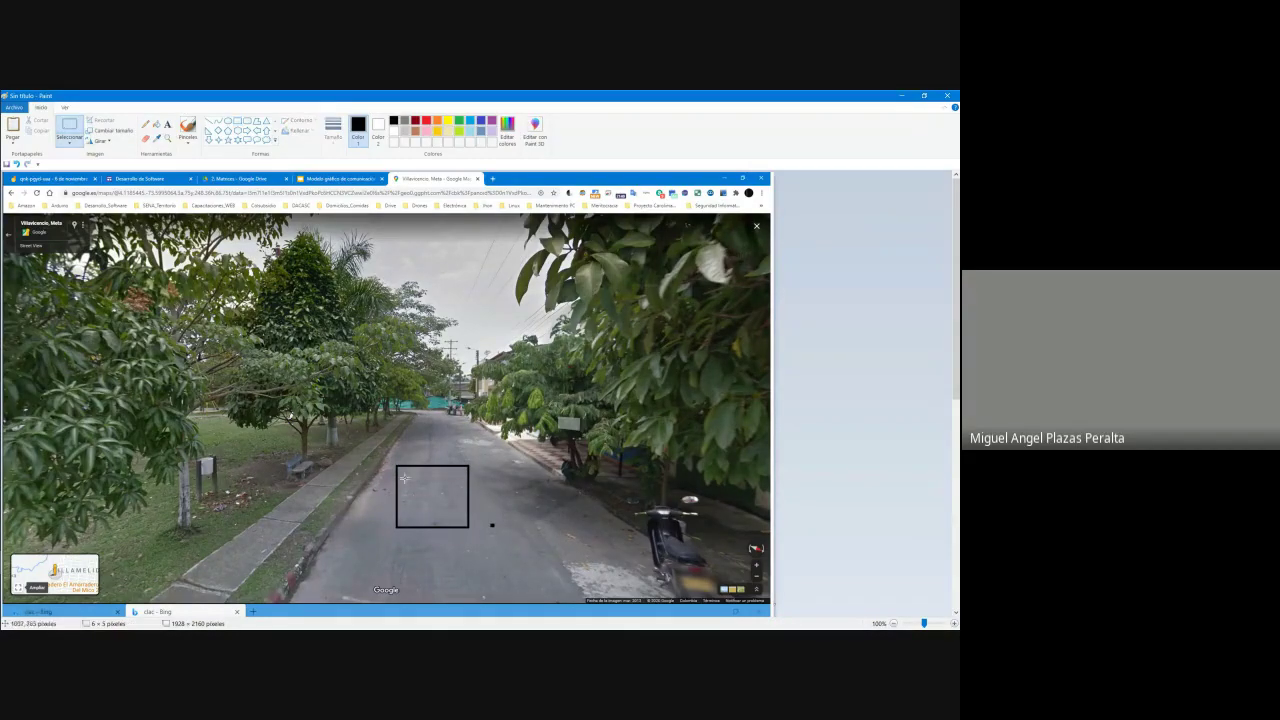
mouse_move(397, 462)
mouse_down()
mouse_move(468, 524)
mouse_move(506, 526)
mouse_up()
key(Delete)
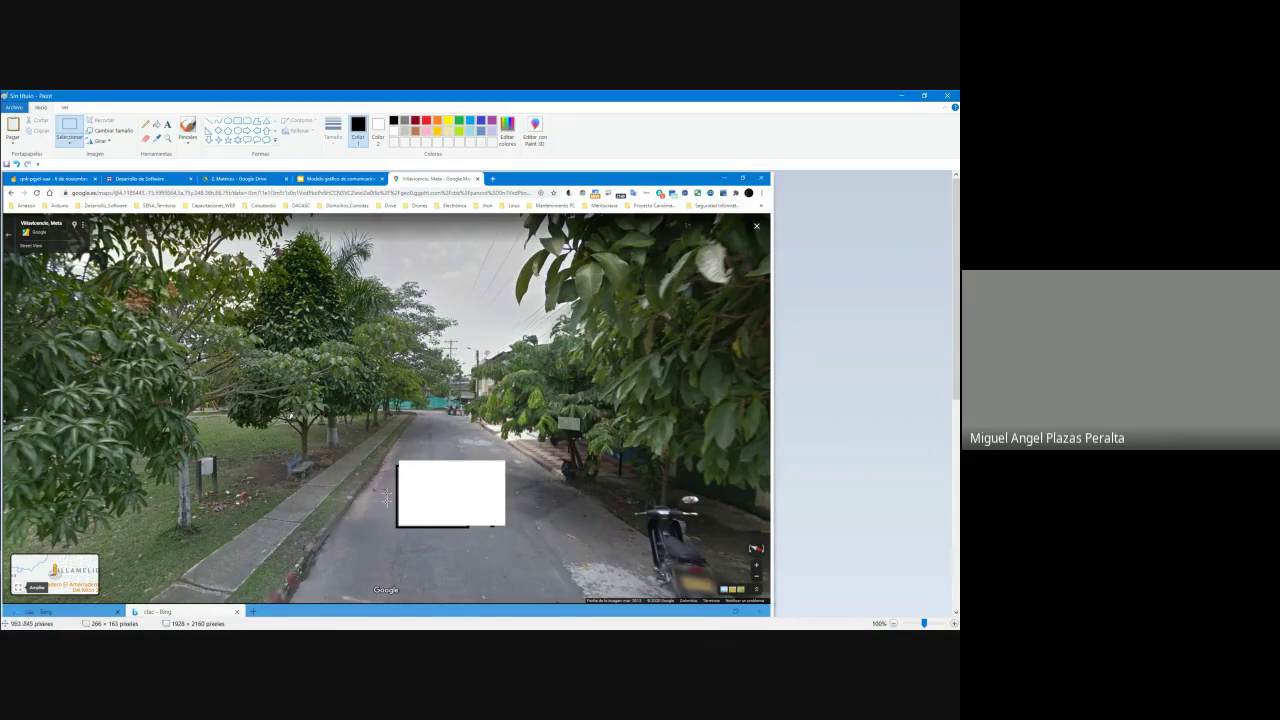
Step: Add a diagonal line from the corner where the axes meet and clear a strip of about 351 × 34 px across their top
click(209, 121)
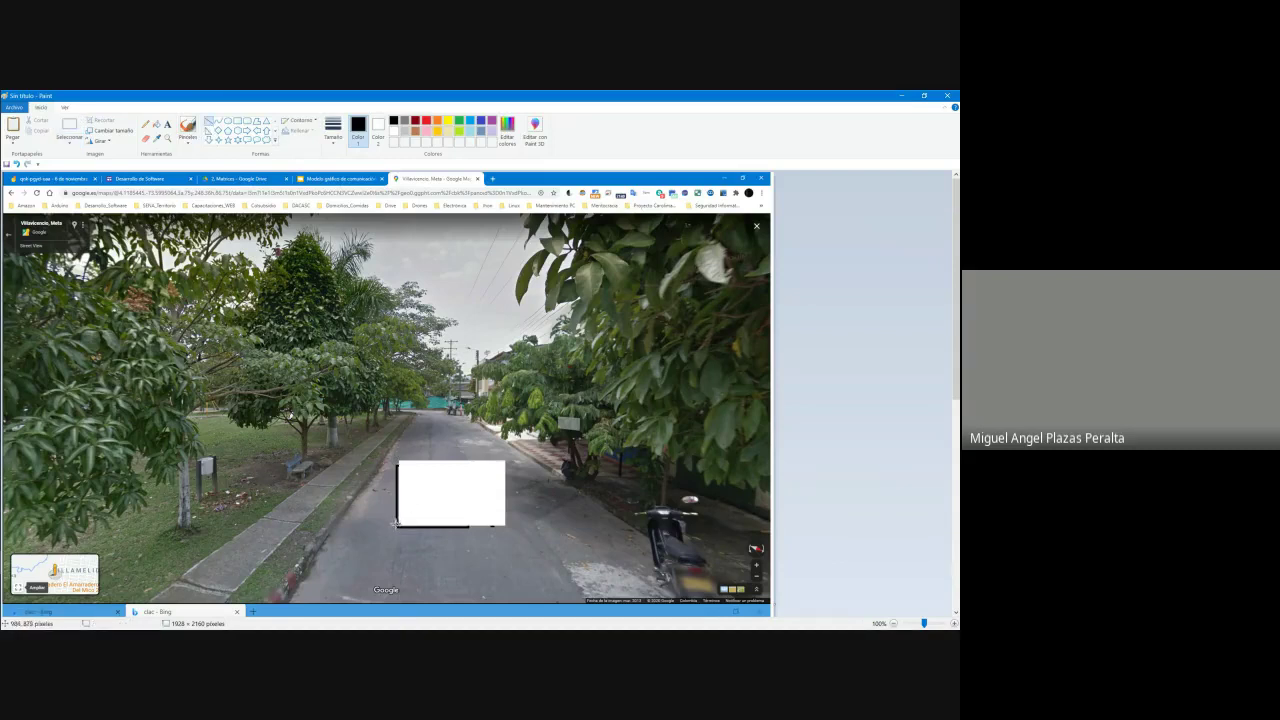
drag(398, 527, 441, 468)
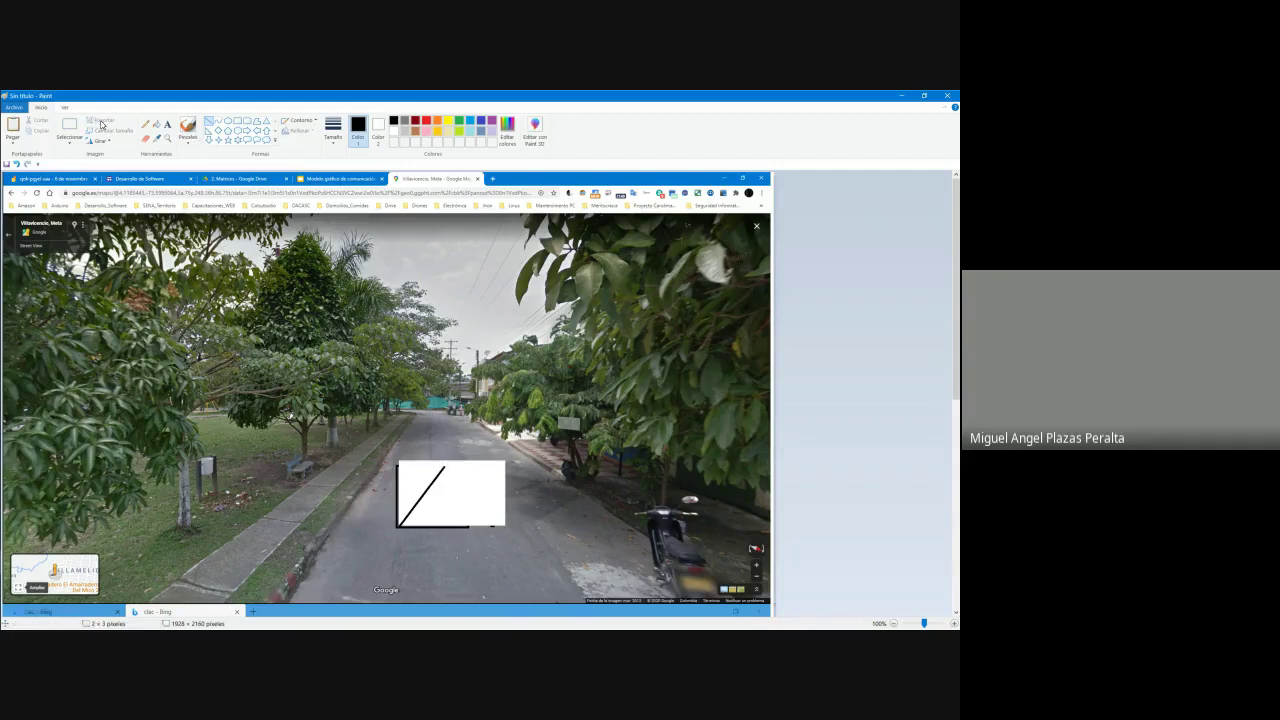
click(69, 128)
drag(400, 466, 518, 467)
key(Delete)
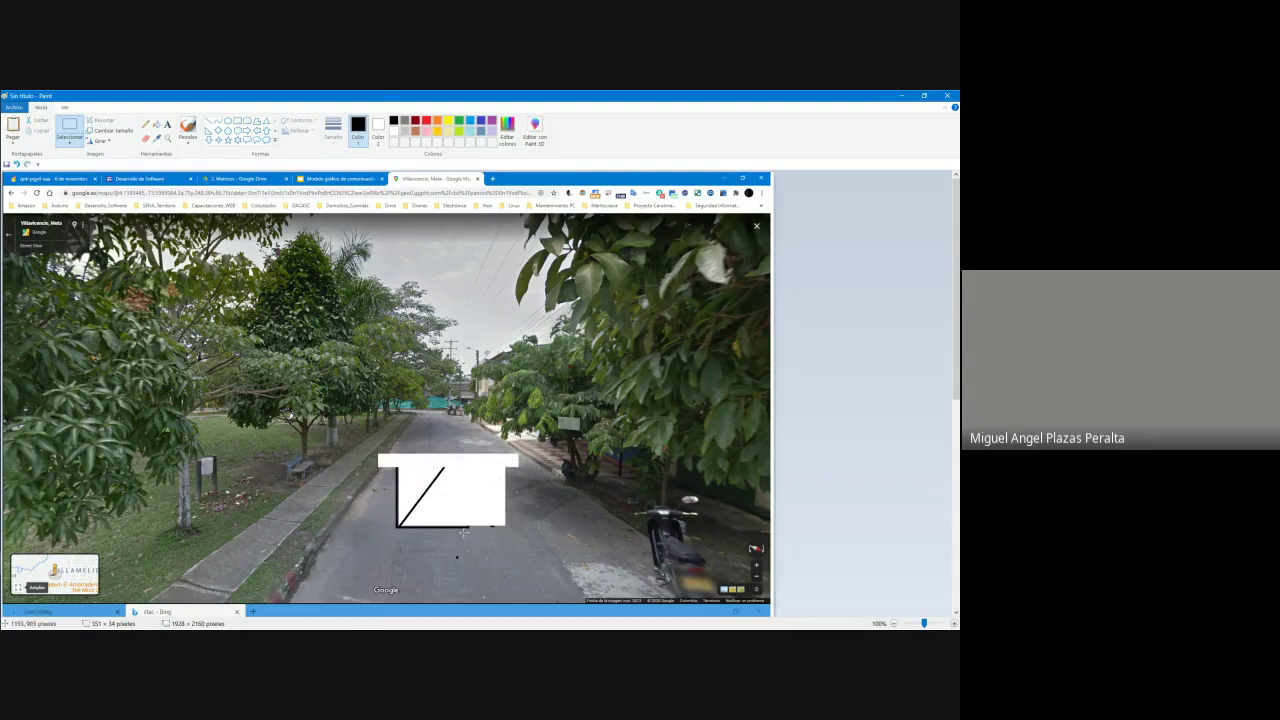
Step: Label the horizontal axis x, the diagonal axis y and the vertical axis z with text
click(168, 125)
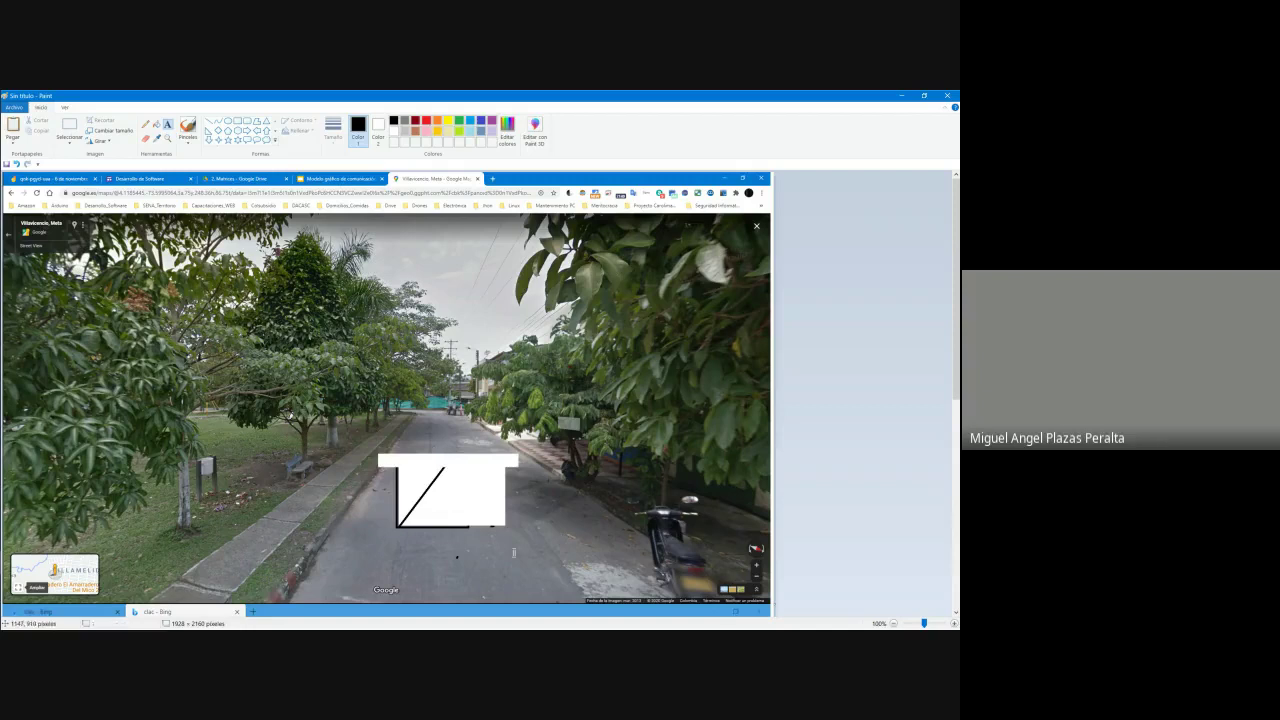
click(514, 552)
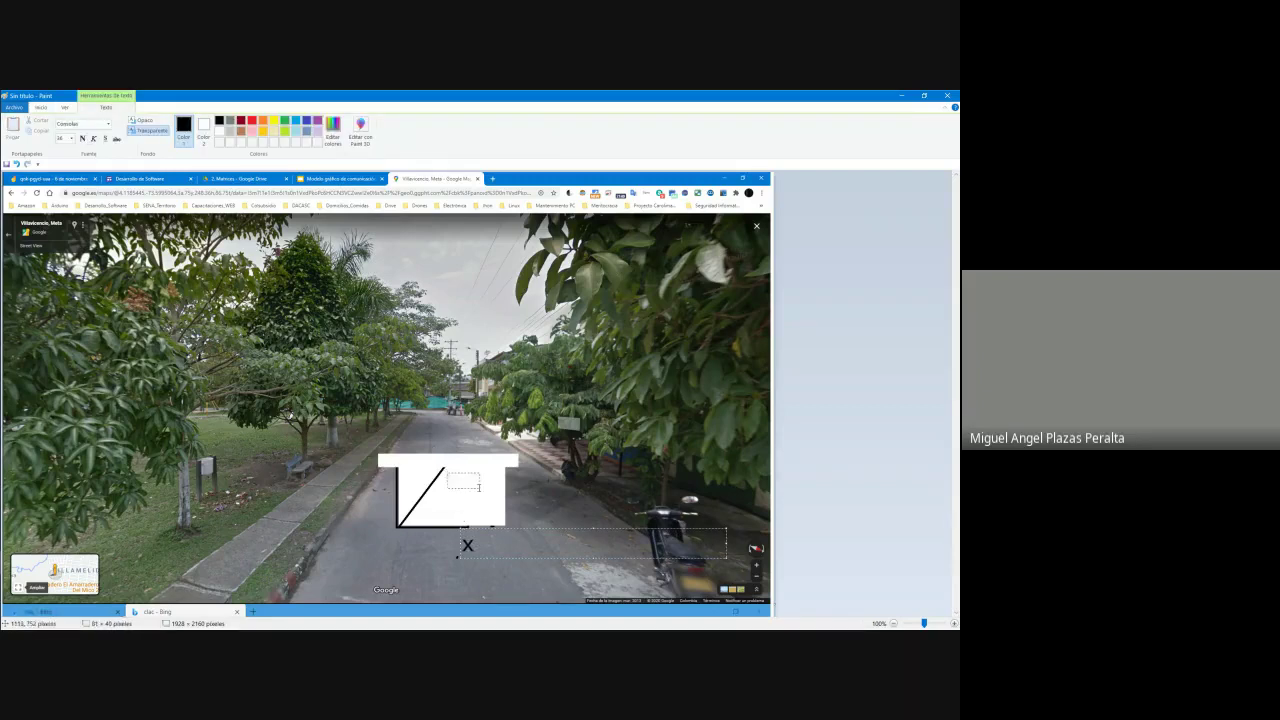
click(447, 466)
text(X)
key(BackSpace)
text(y)
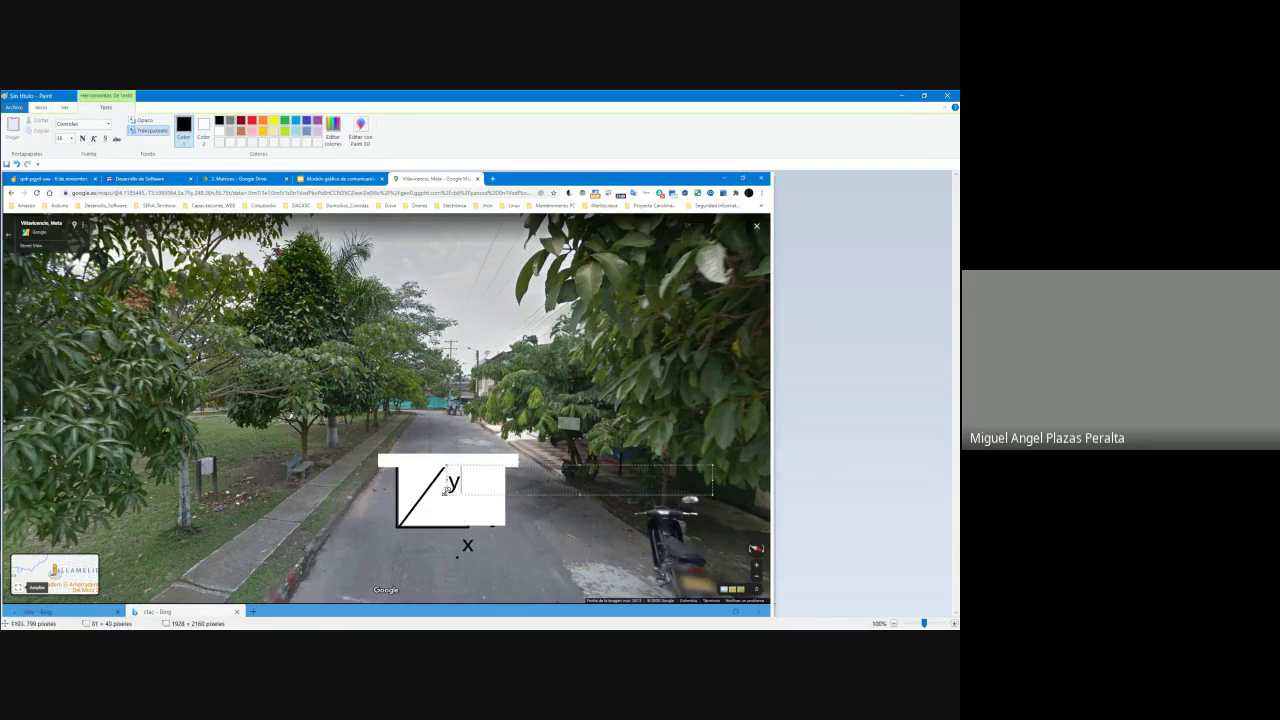
click(402, 461)
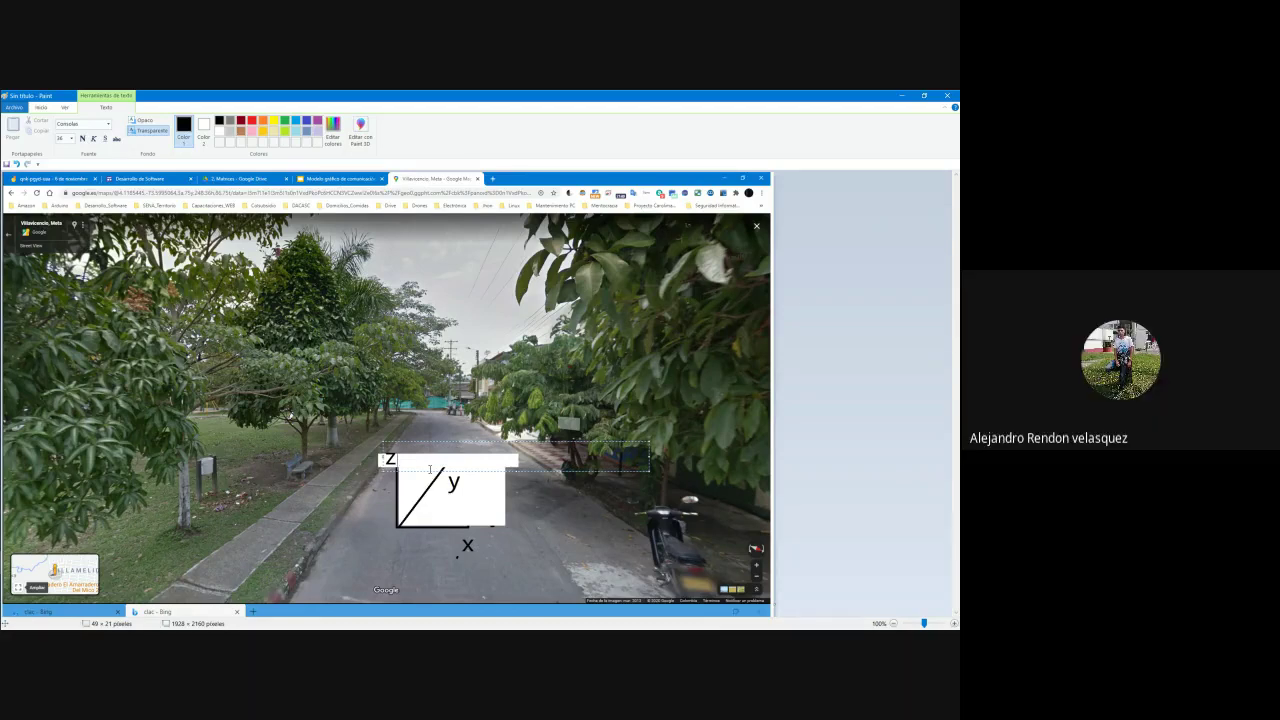
Step: Switch back to Street View in the browser and examine the road by turning sideways and tilting up and down
key(alt+Tab)
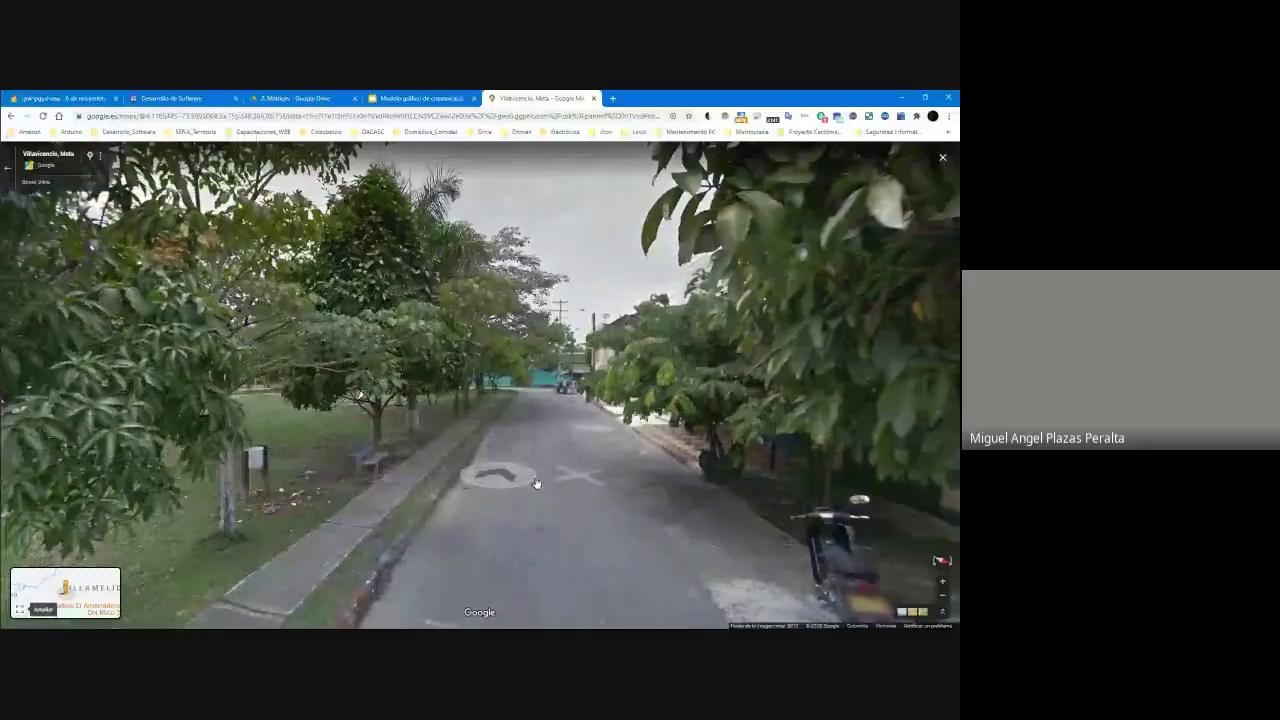
drag(644, 359, 14, 358)
click(602, 287)
click(602, 287)
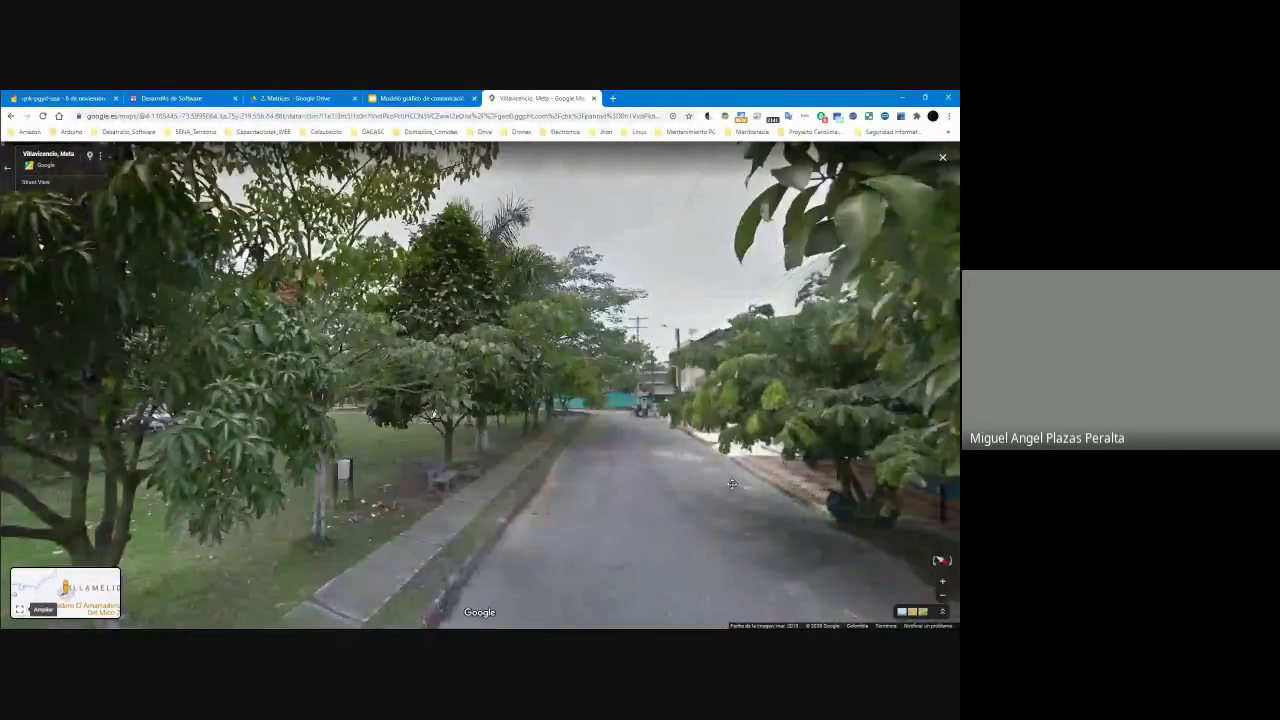
drag(602, 287, 770, 492)
click(770, 492)
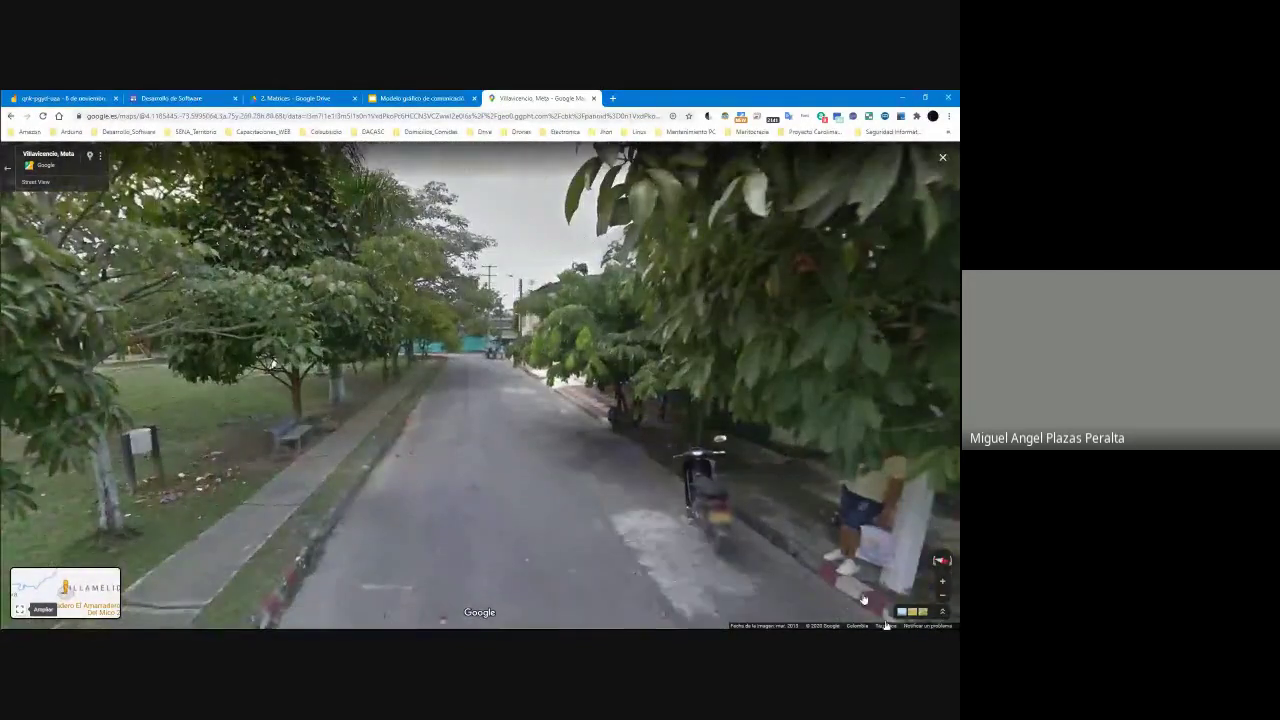
click(510, 490)
click(510, 490)
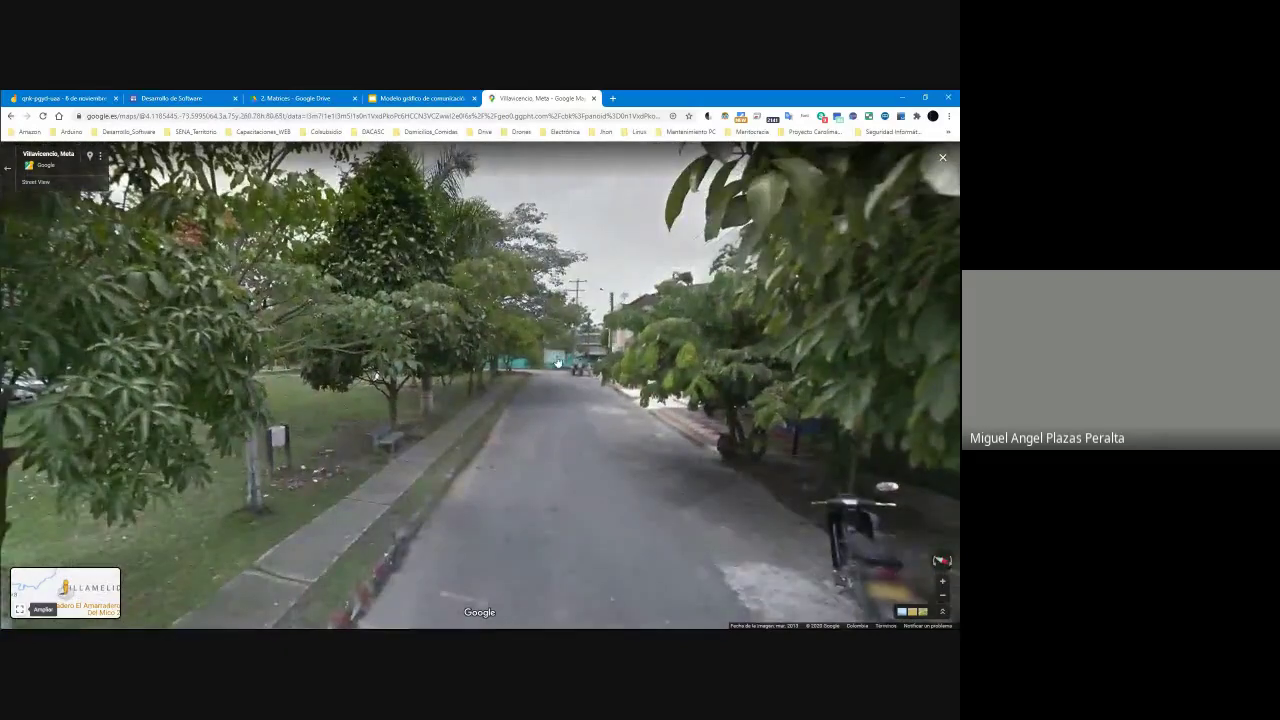
click(580, 486)
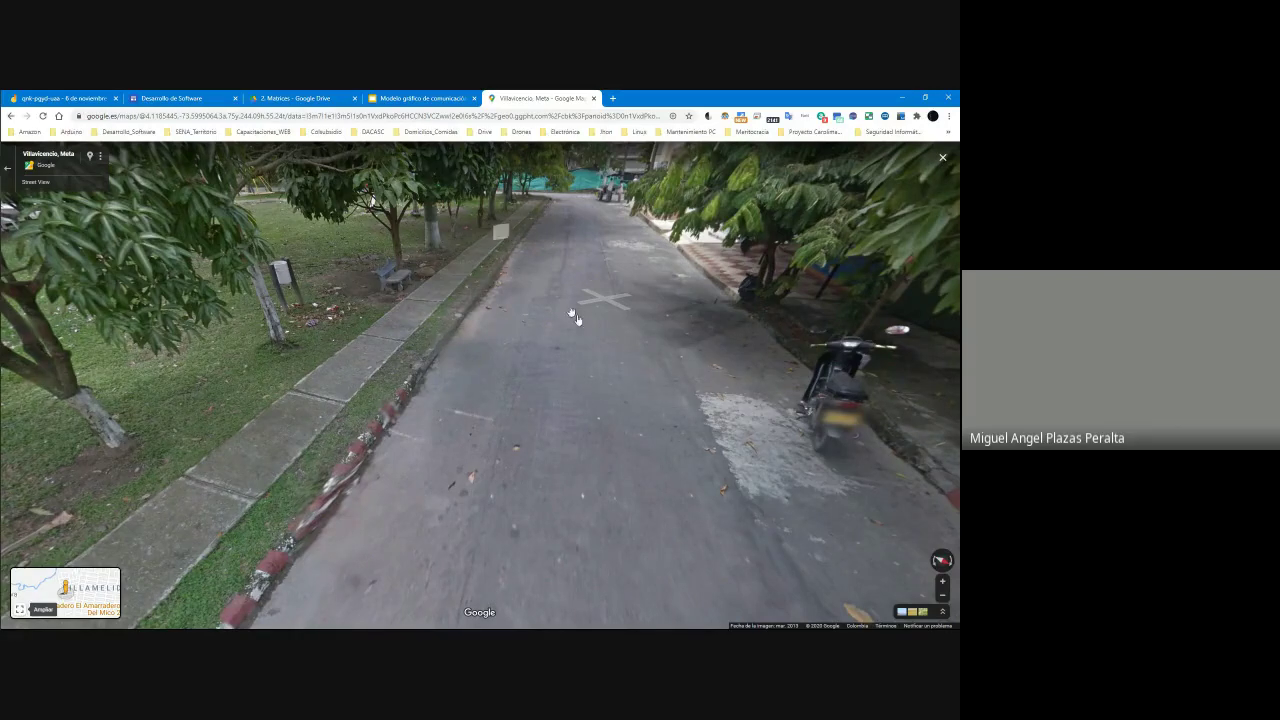
click(609, 362)
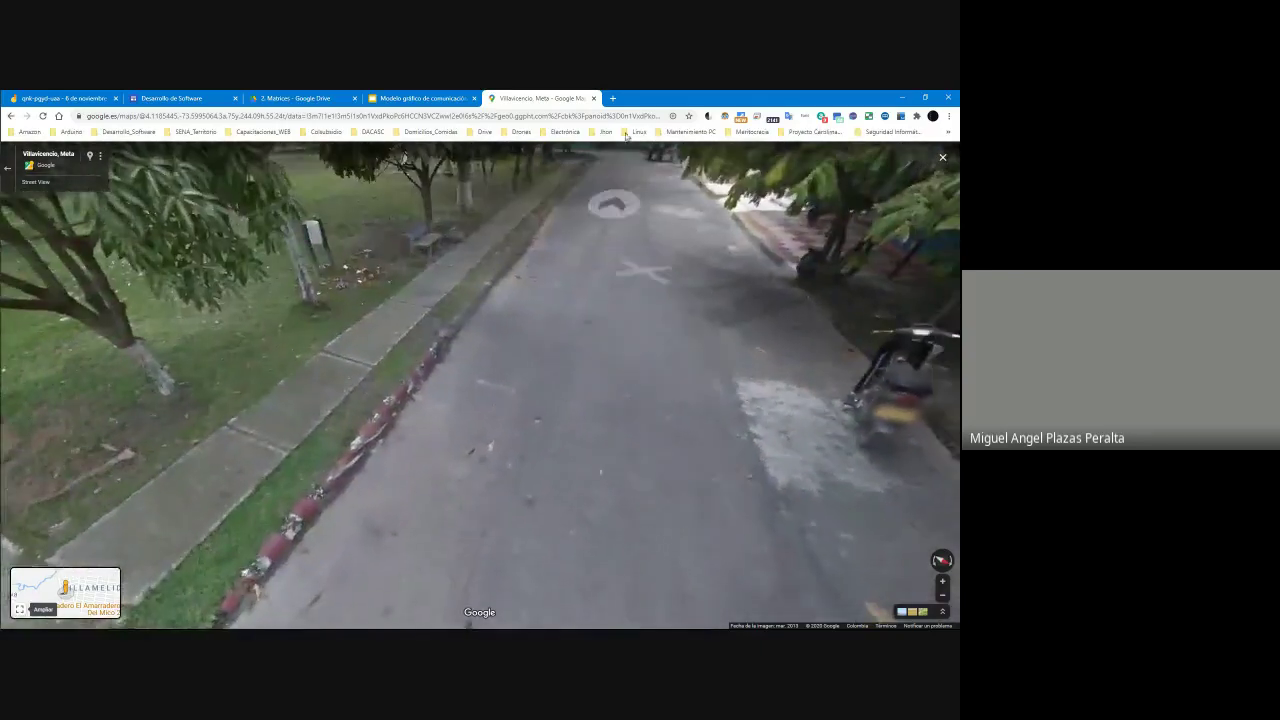
click(629, 211)
click(383, 285)
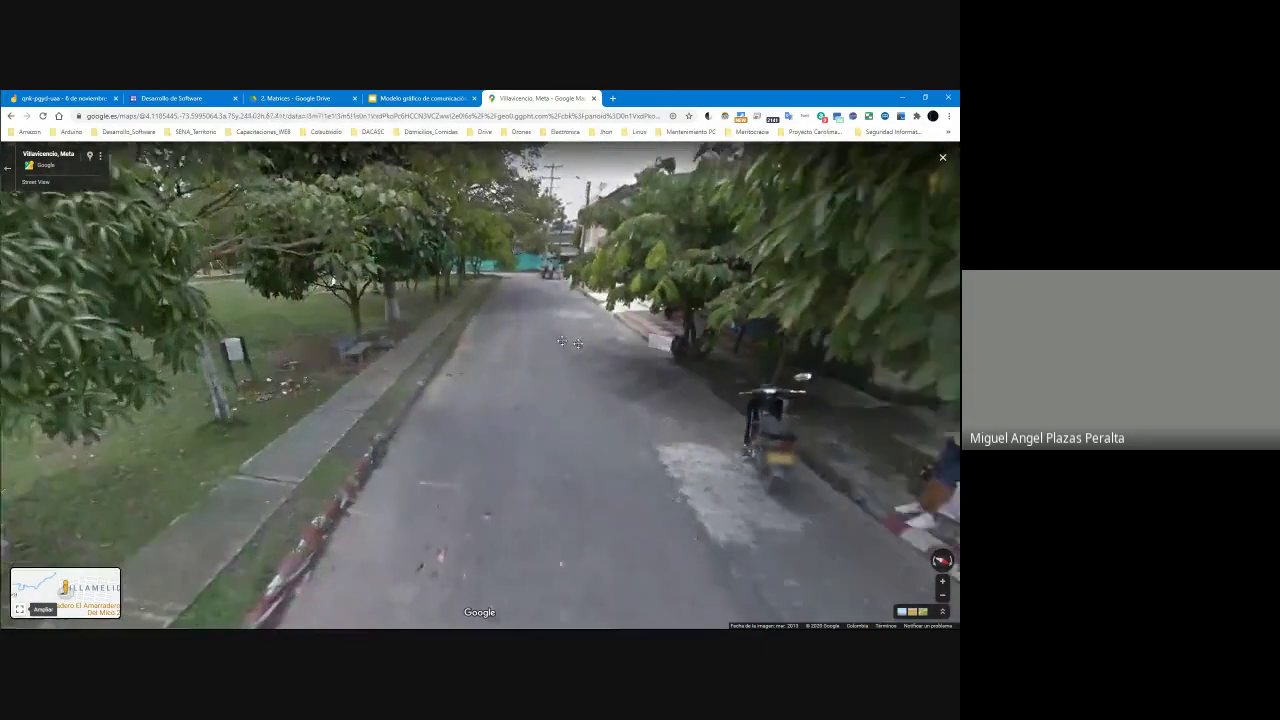
click(383, 378)
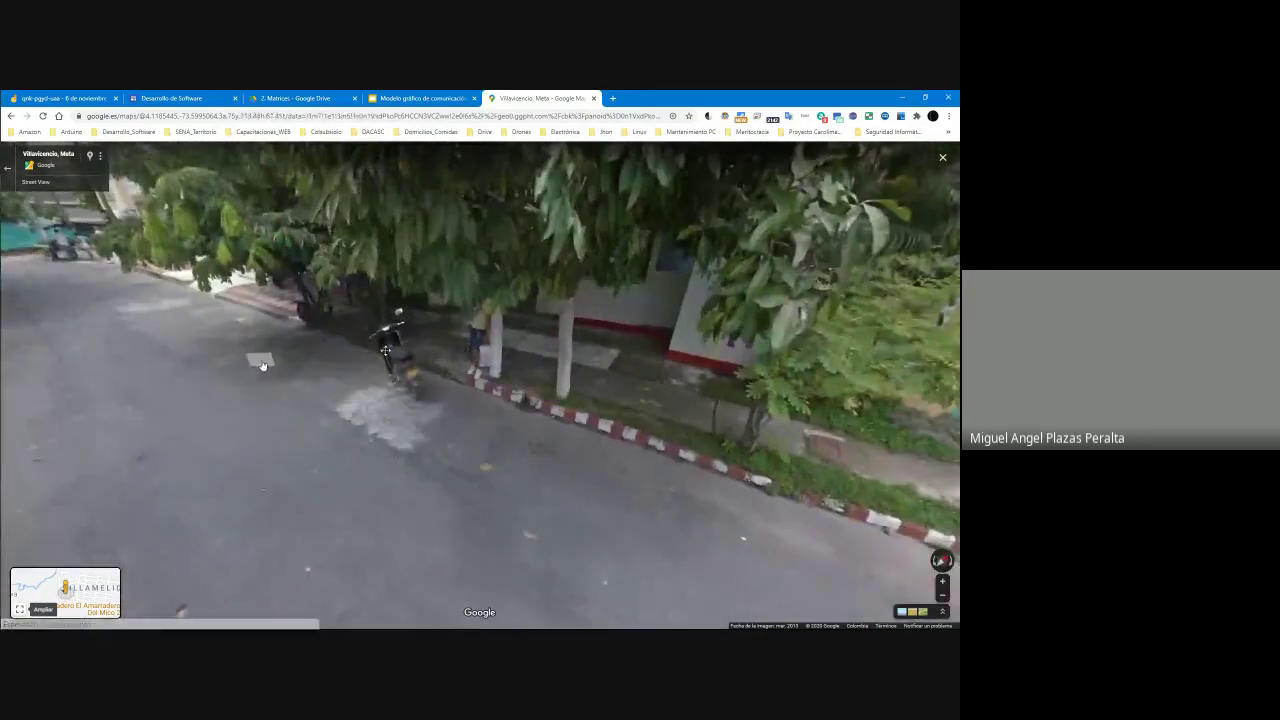
click(257, 363)
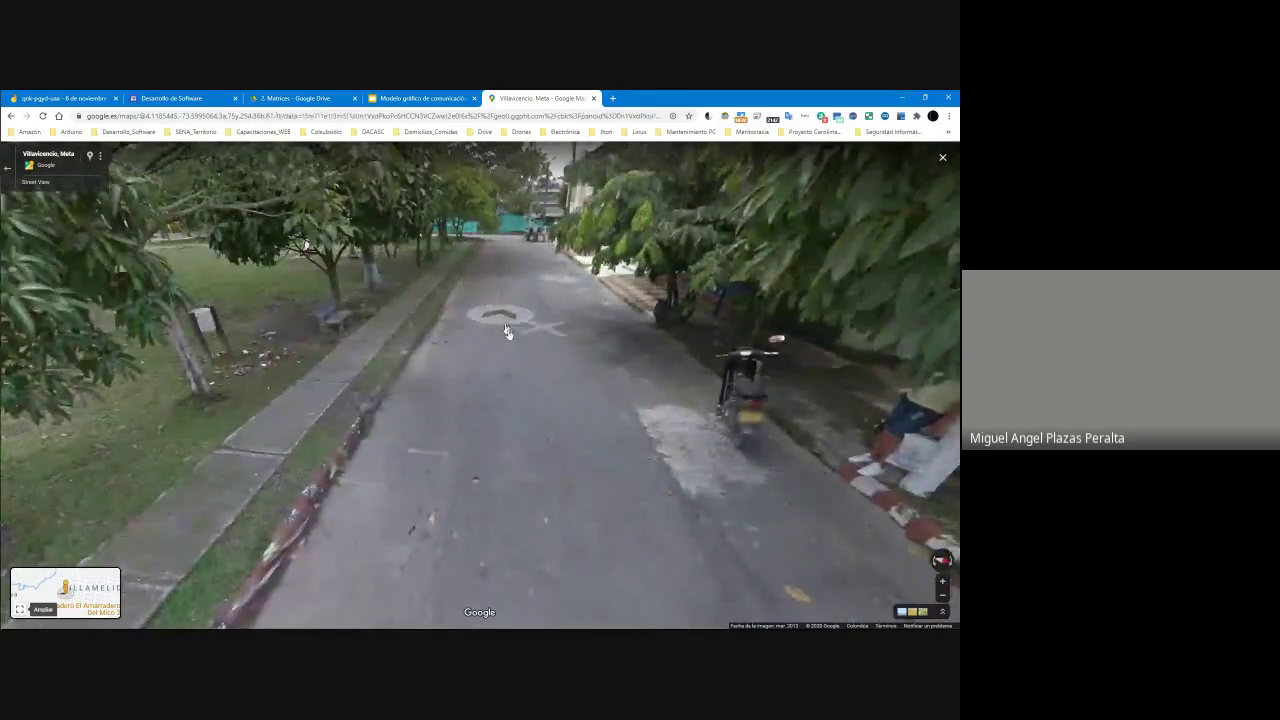
Step: Look around the intersection with the red corner house in Street View and switch back to the annotated capture in Paint
click(503, 323)
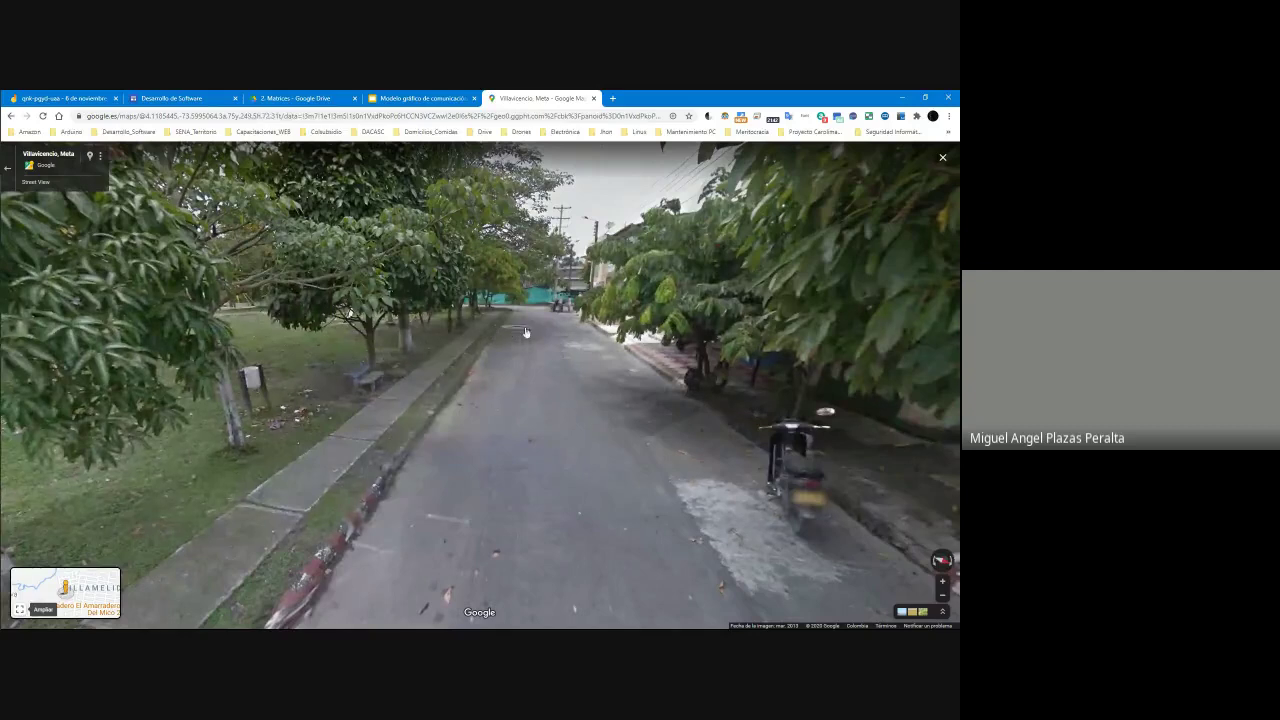
click(541, 386)
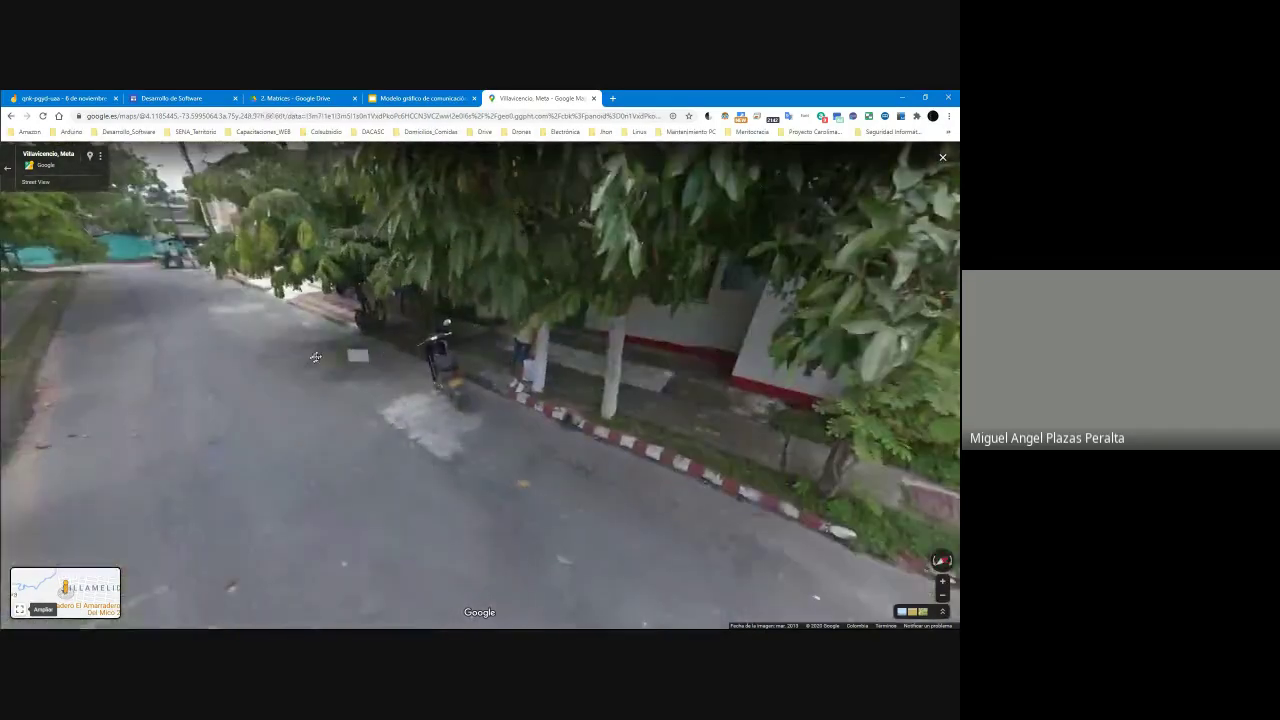
drag(700, 408, 400, 380)
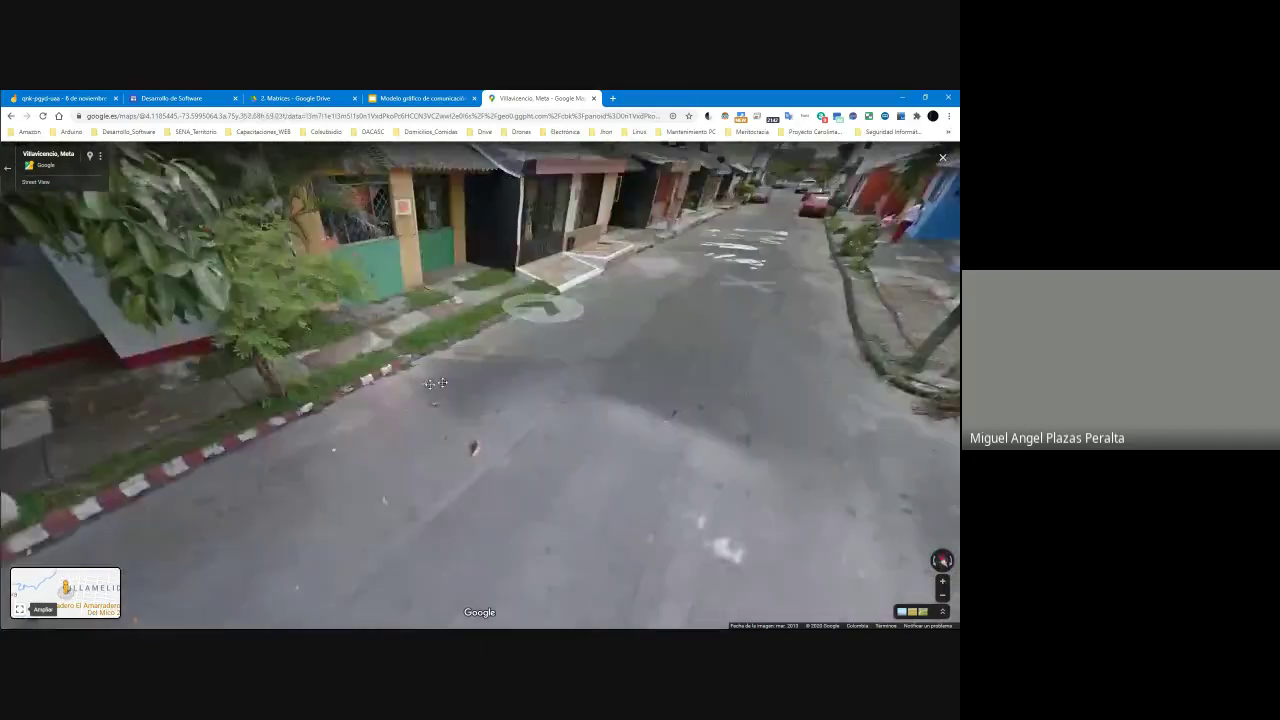
drag(880, 402, 434, 374)
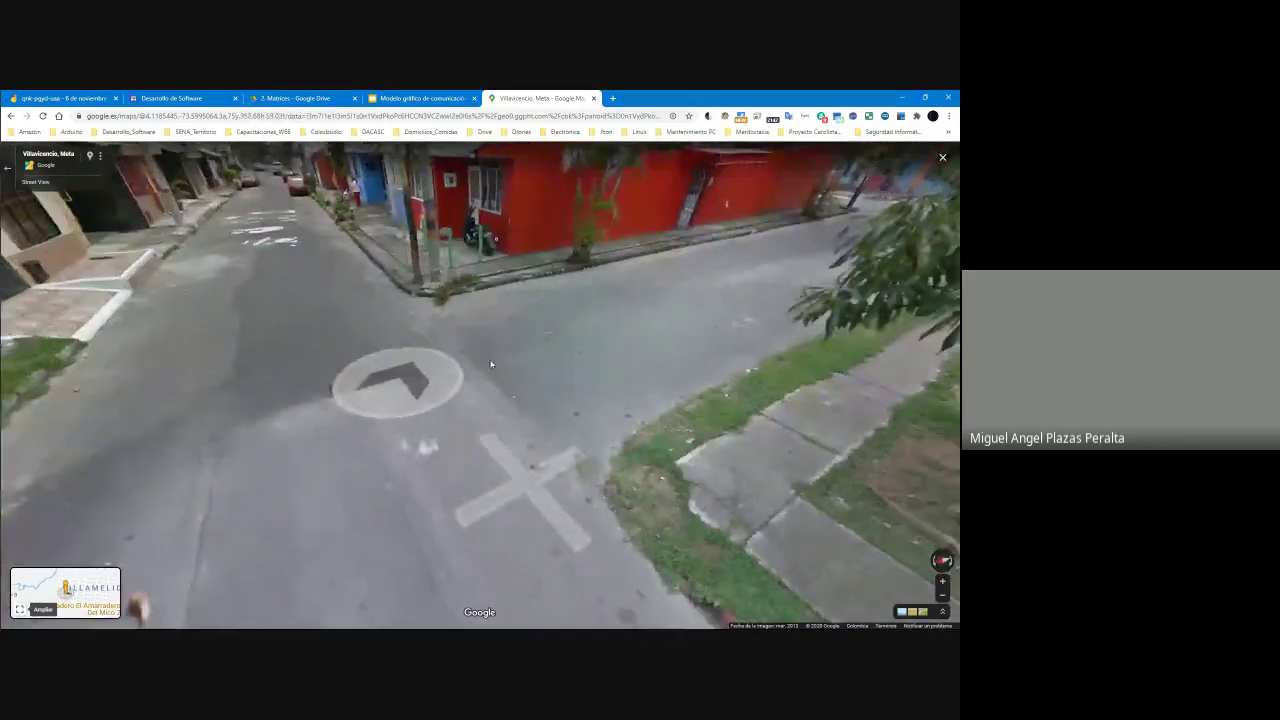
click(305, 368)
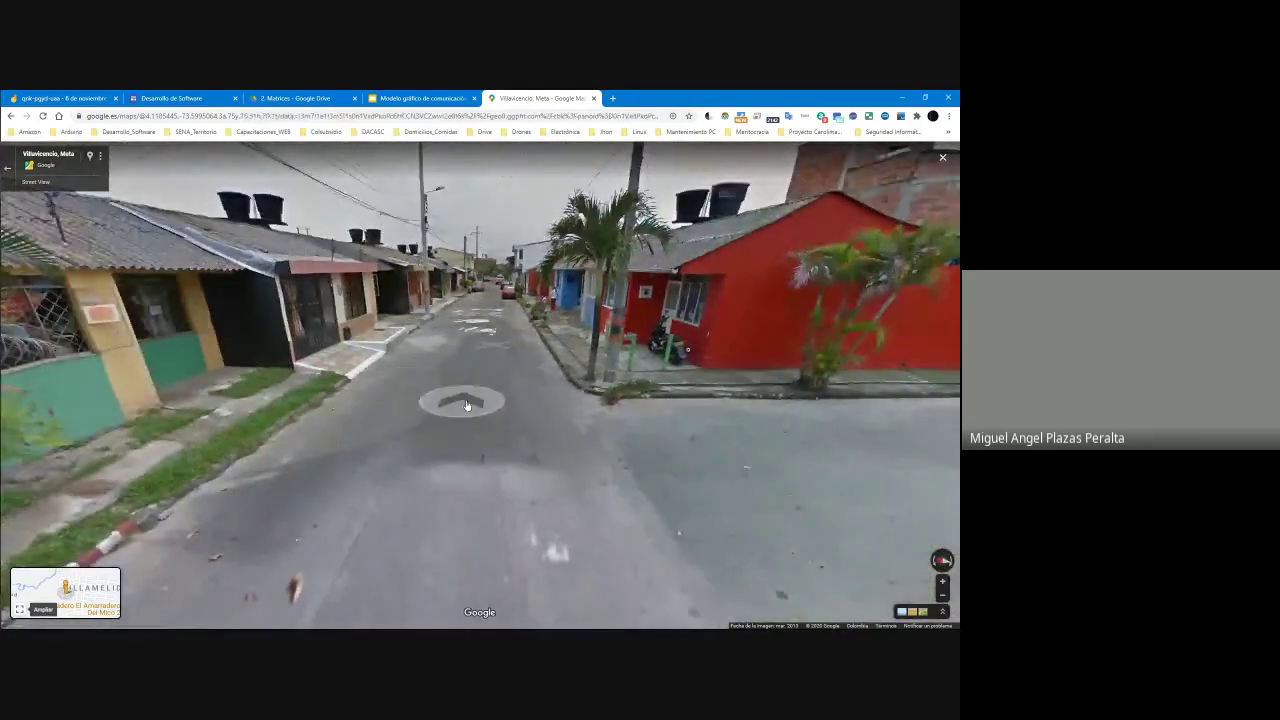
drag(466, 402, 564, 545)
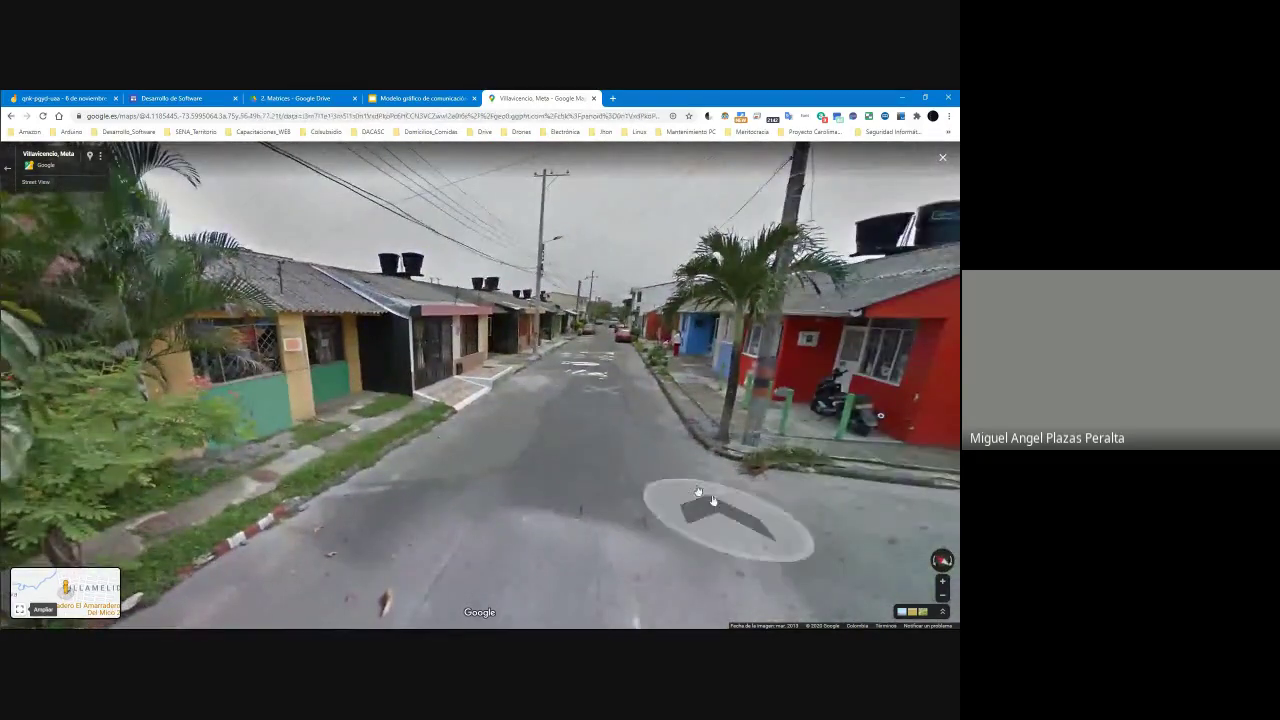
click(660, 457)
click(462, 482)
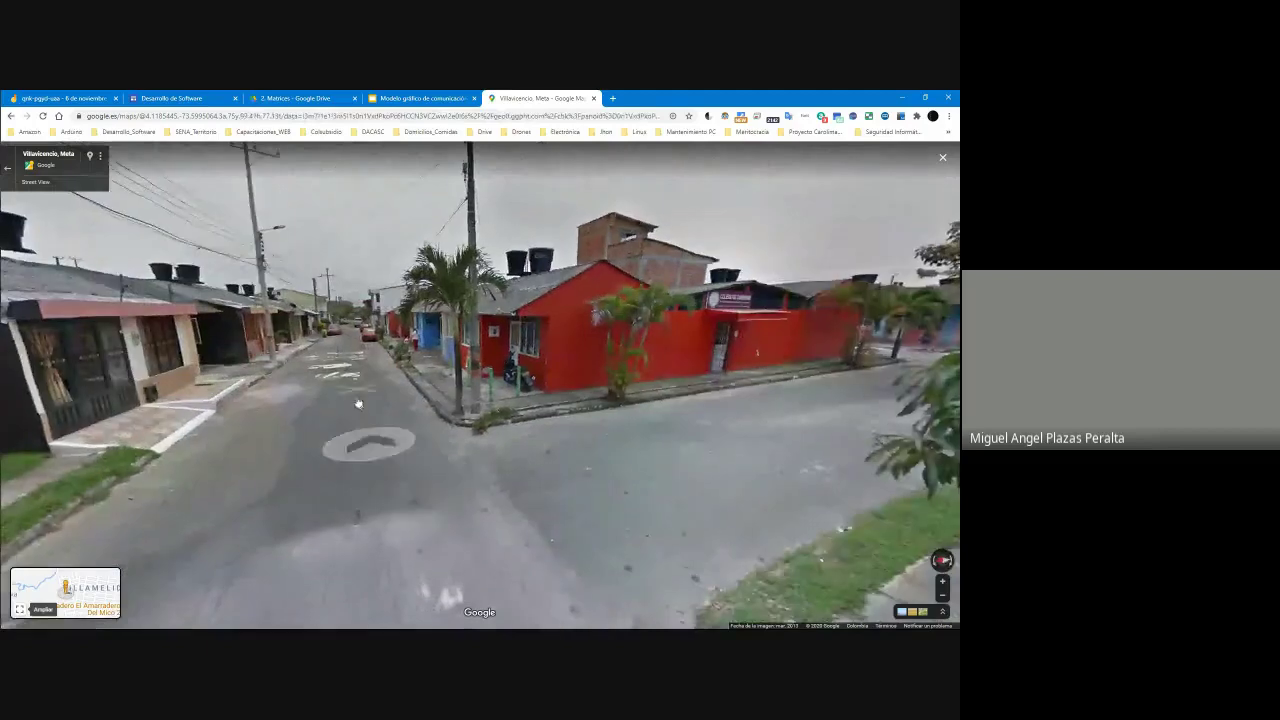
click(564, 453)
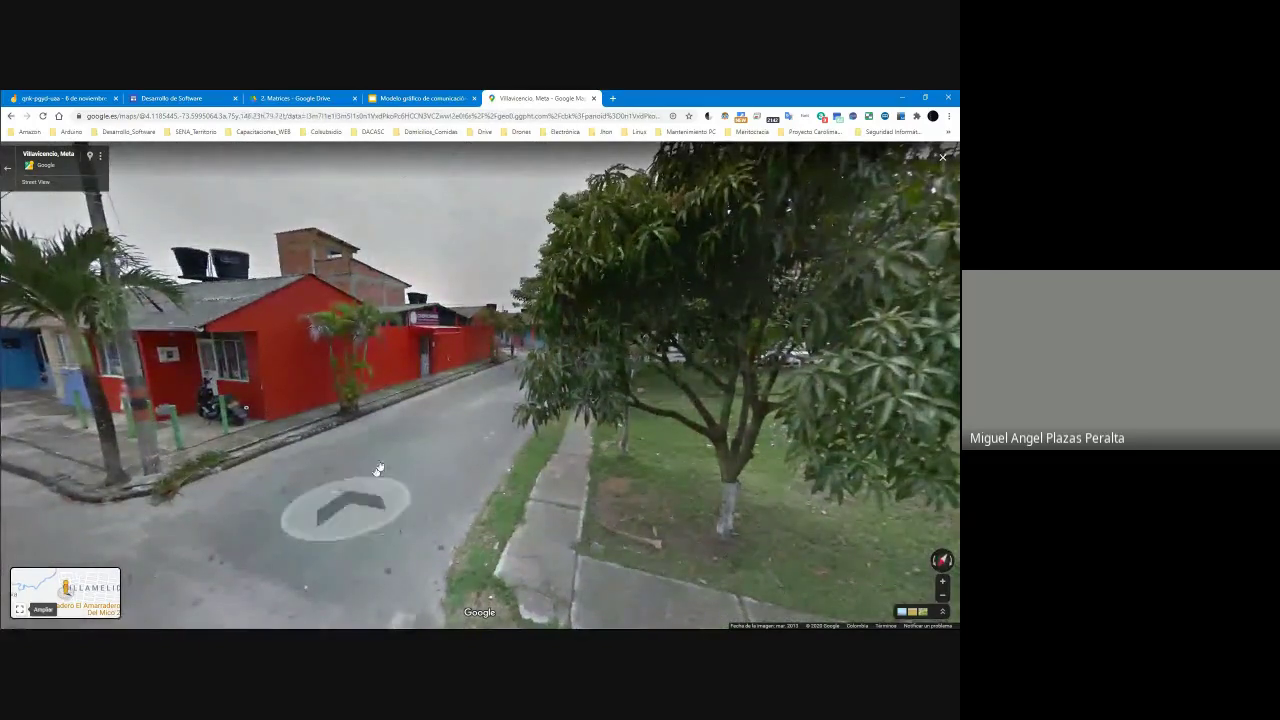
click(142, 425)
click(665, 385)
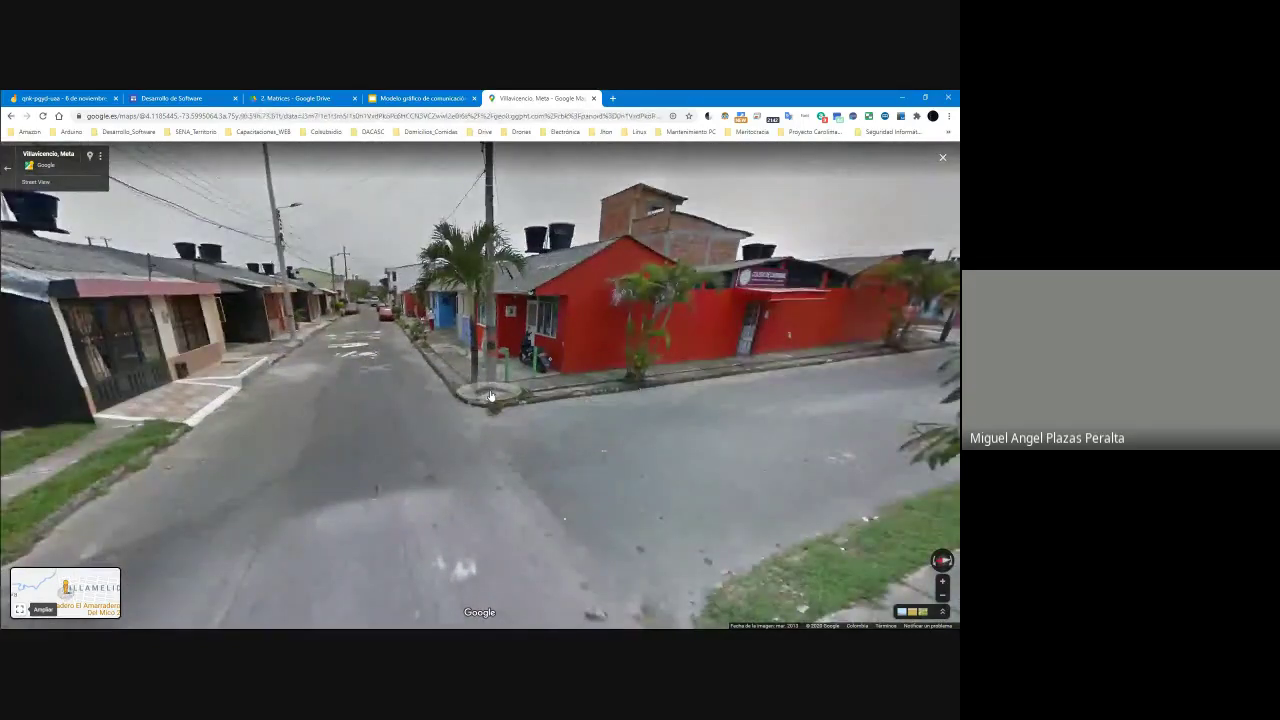
click(452, 404)
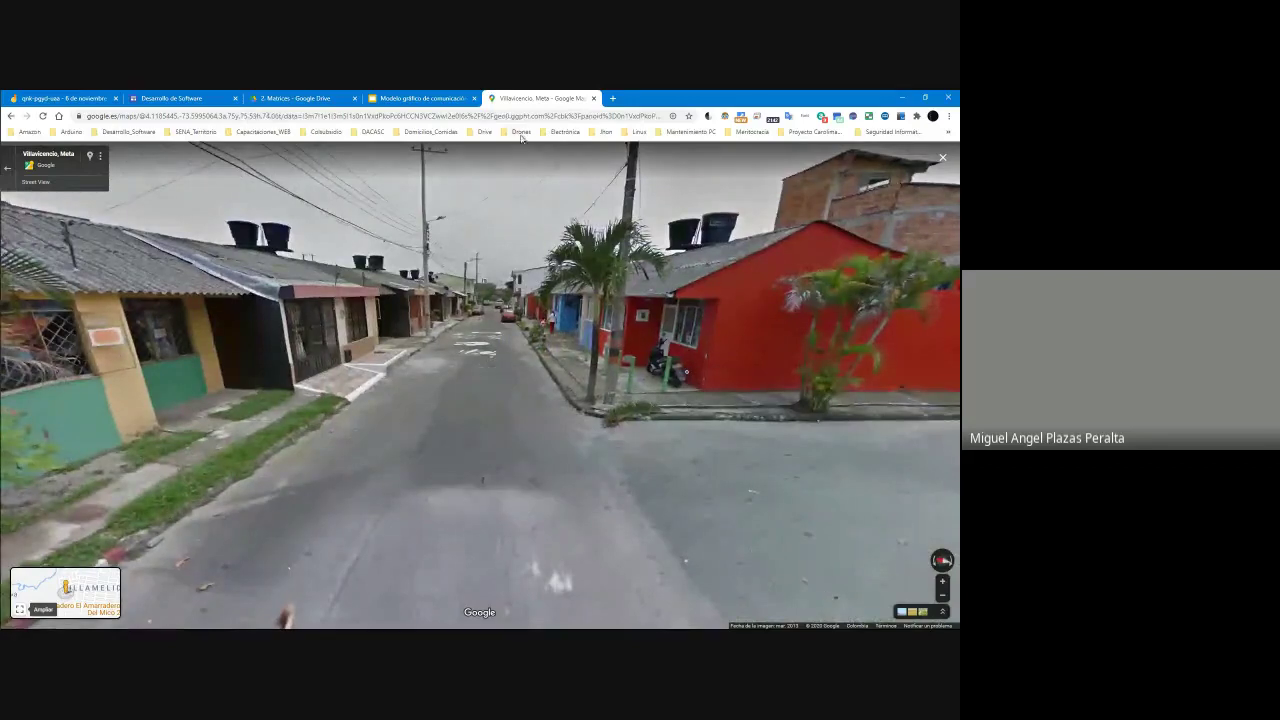
key(alt+Tab)
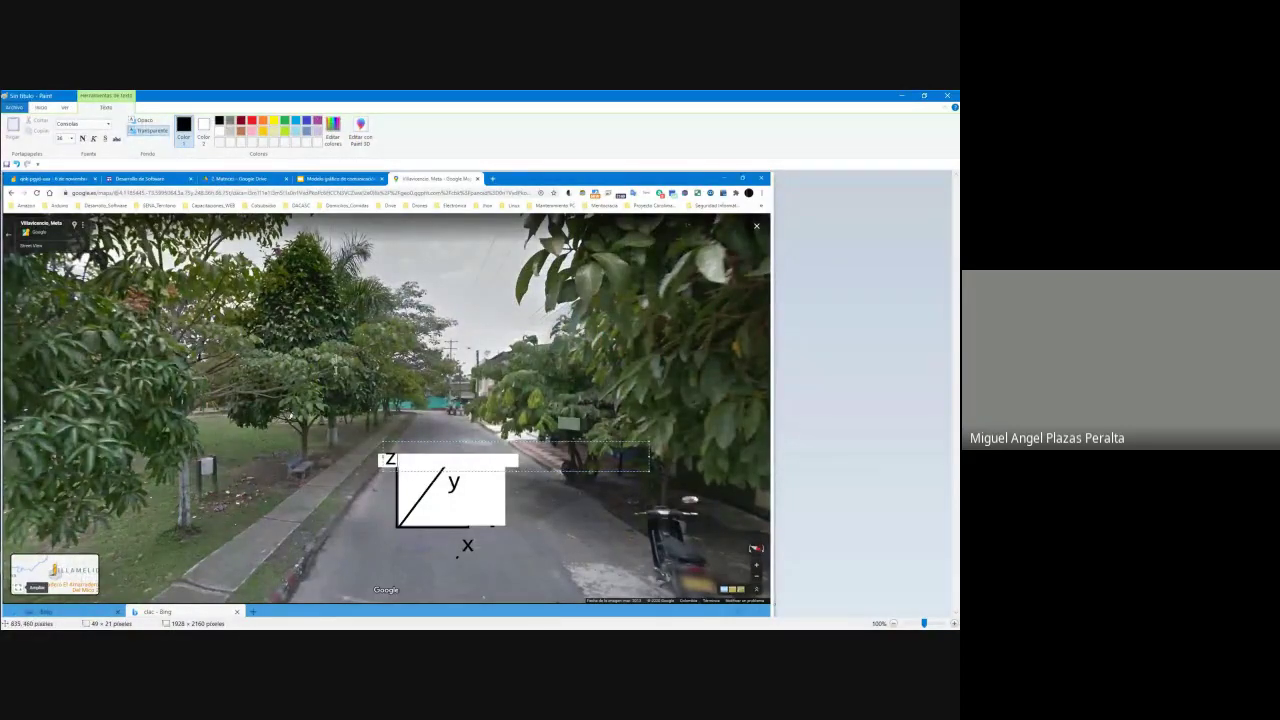
Step: Try a Tiempo text label at several spots around the drawn axes and discard it
drag(459, 316, 650, 370)
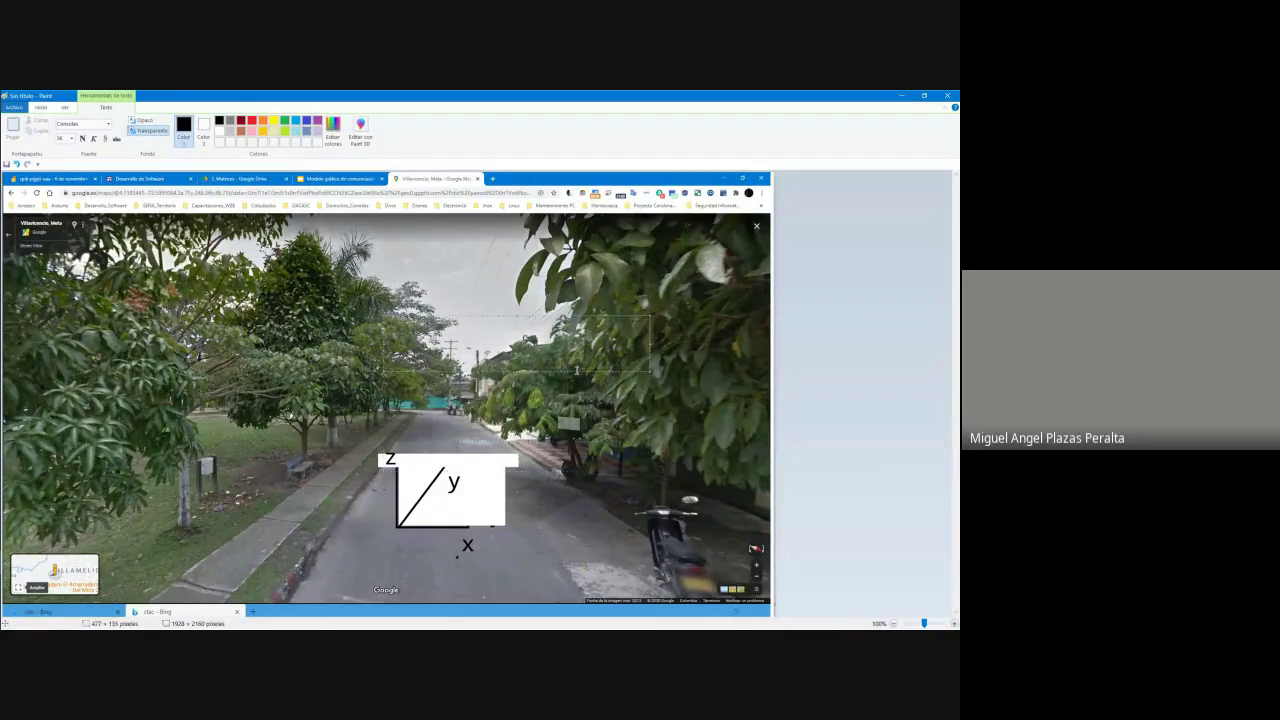
text(Tiempo)
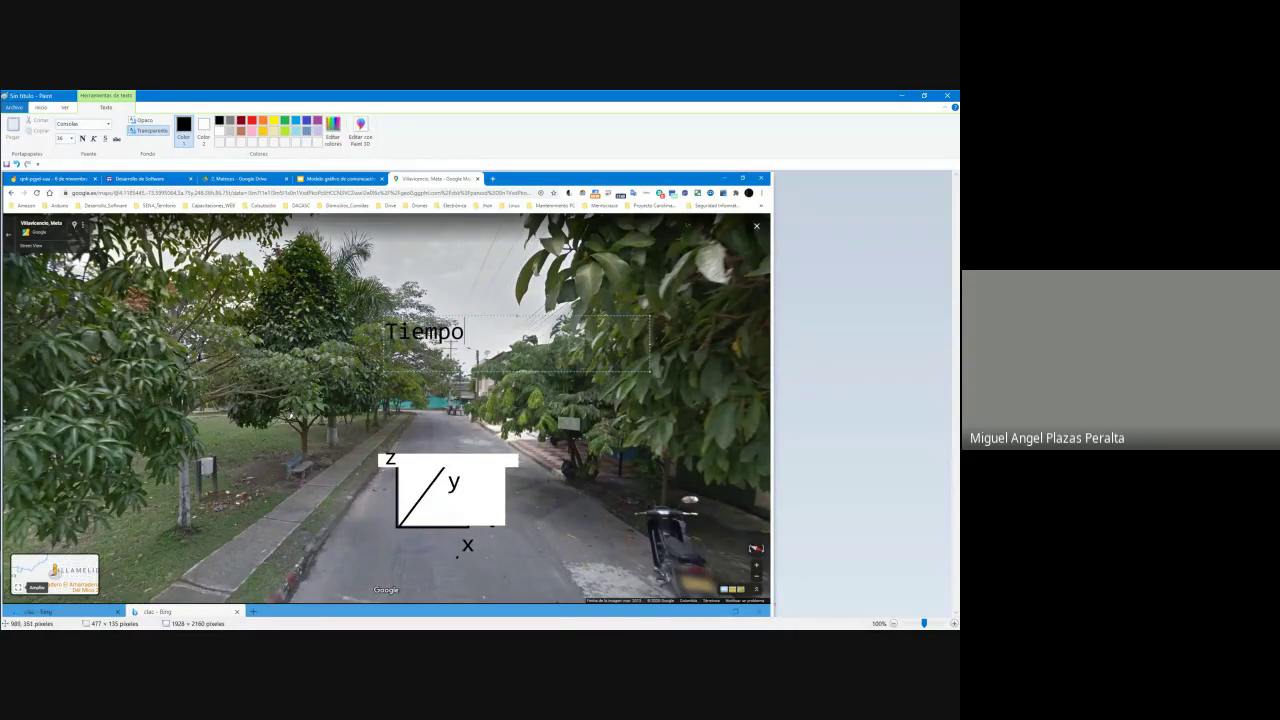
mouse_move(403, 321)
mouse_down()
mouse_move(421, 410)
mouse_move(401, 518)
mouse_move(443, 493)
mouse_up()
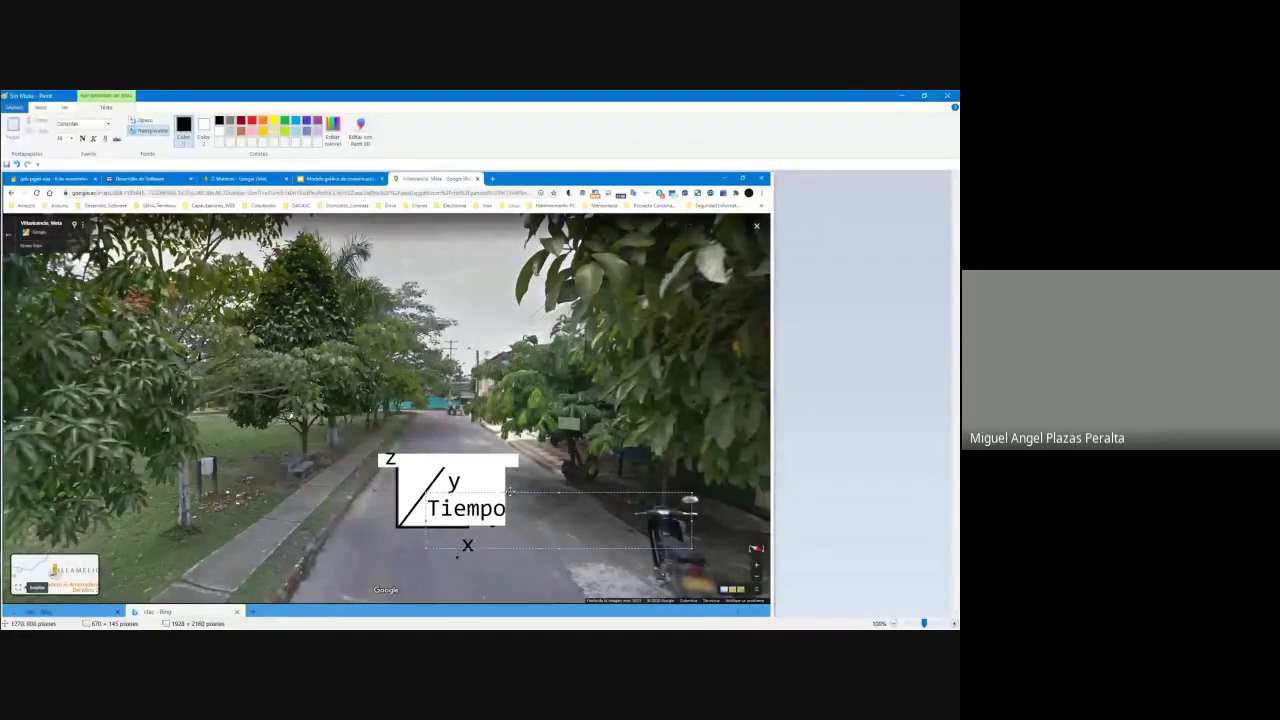
drag(506, 492, 458, 416)
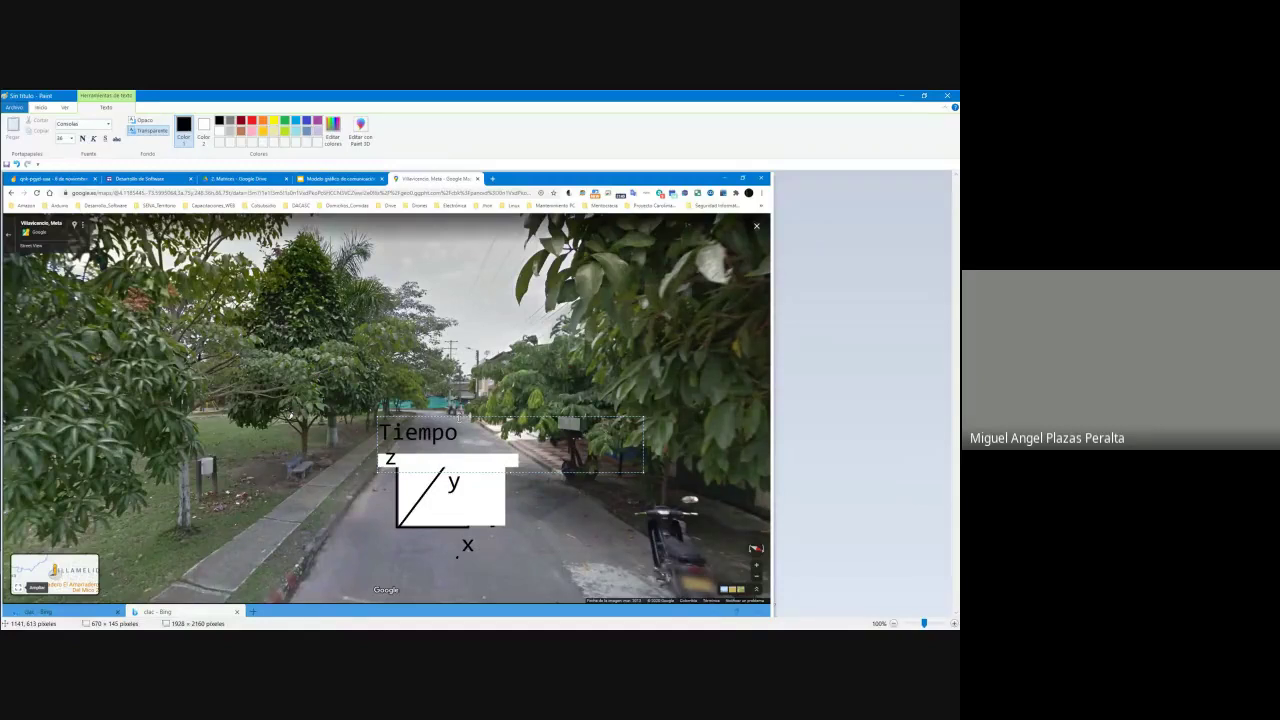
mouse_move(404, 419)
mouse_down()
mouse_move(429, 437)
mouse_move(418, 420)
mouse_up()
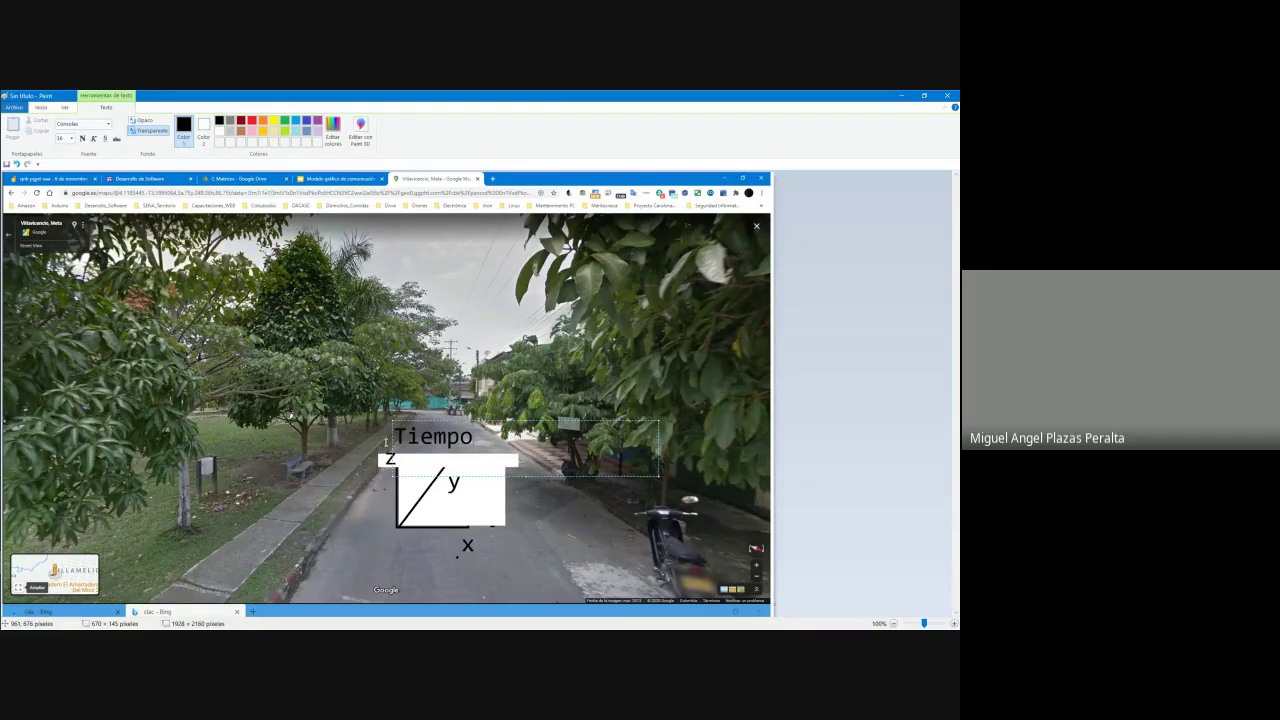
click(385, 441)
key(ctrl+z)
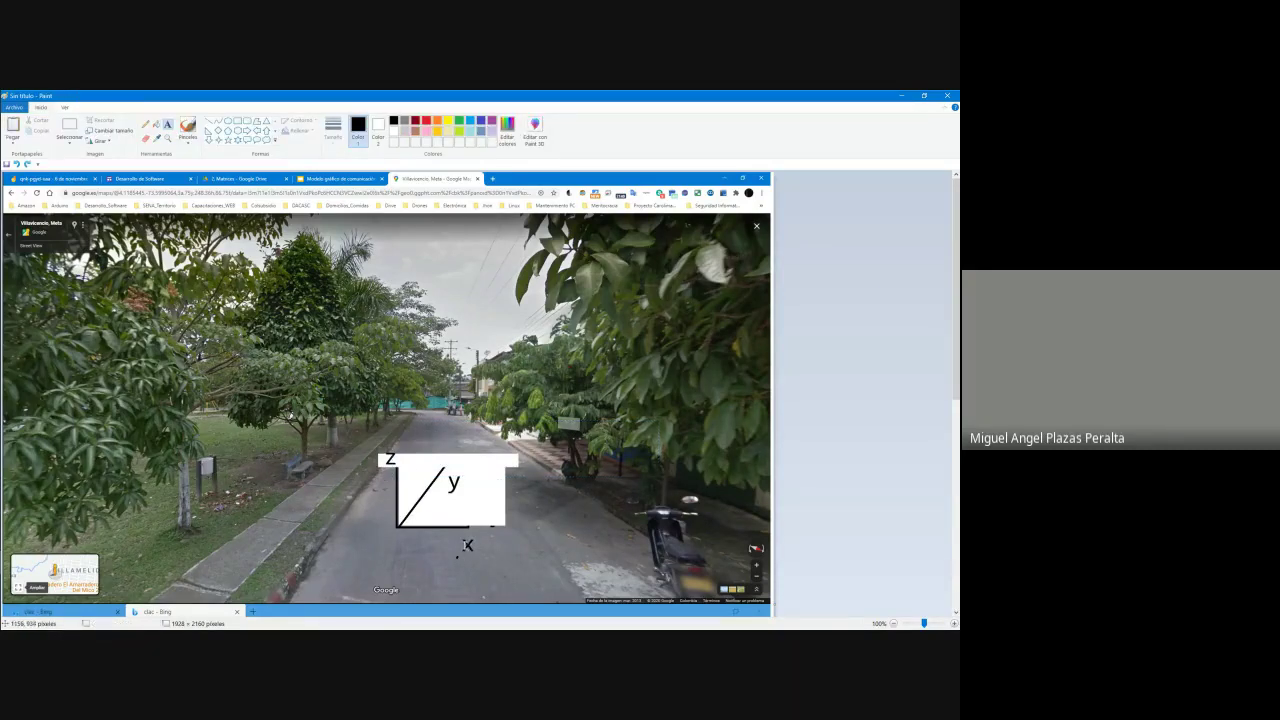
drag(378, 452, 522, 566)
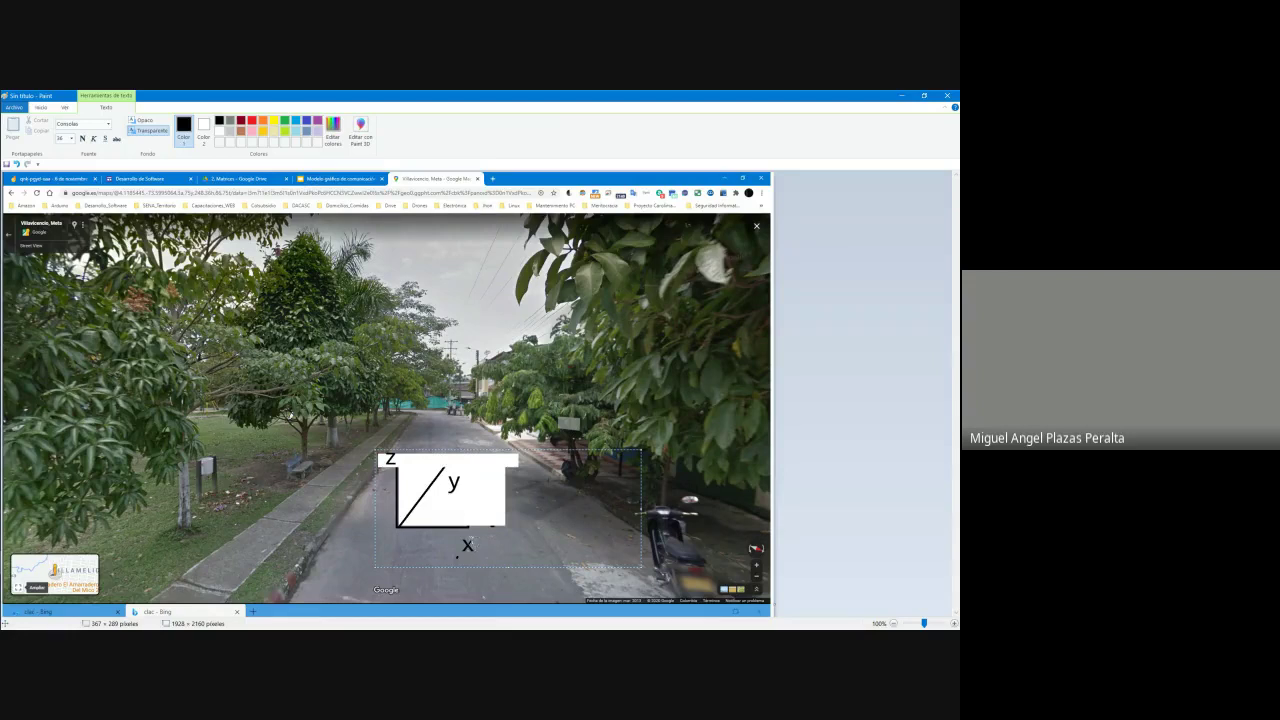
click(380, 300)
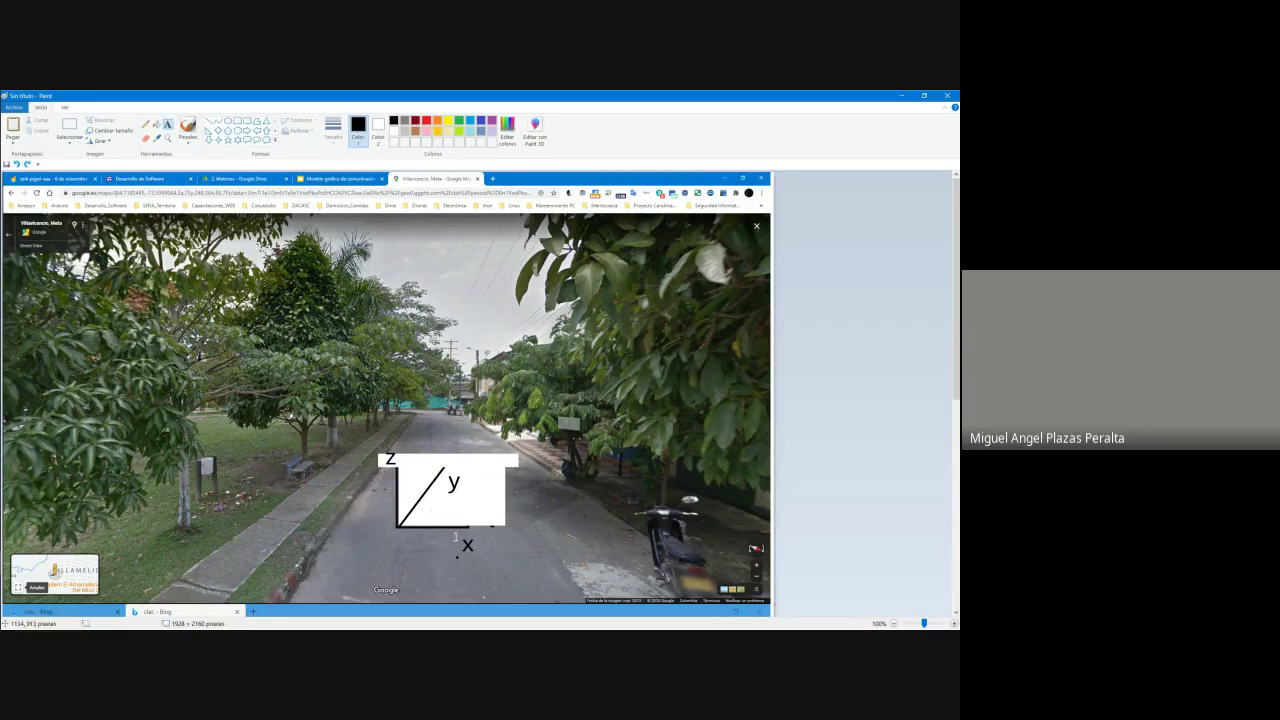
Step: Add the text Ancho beside the x label and Largo beside the y label
click(487, 533)
text(Ancho)
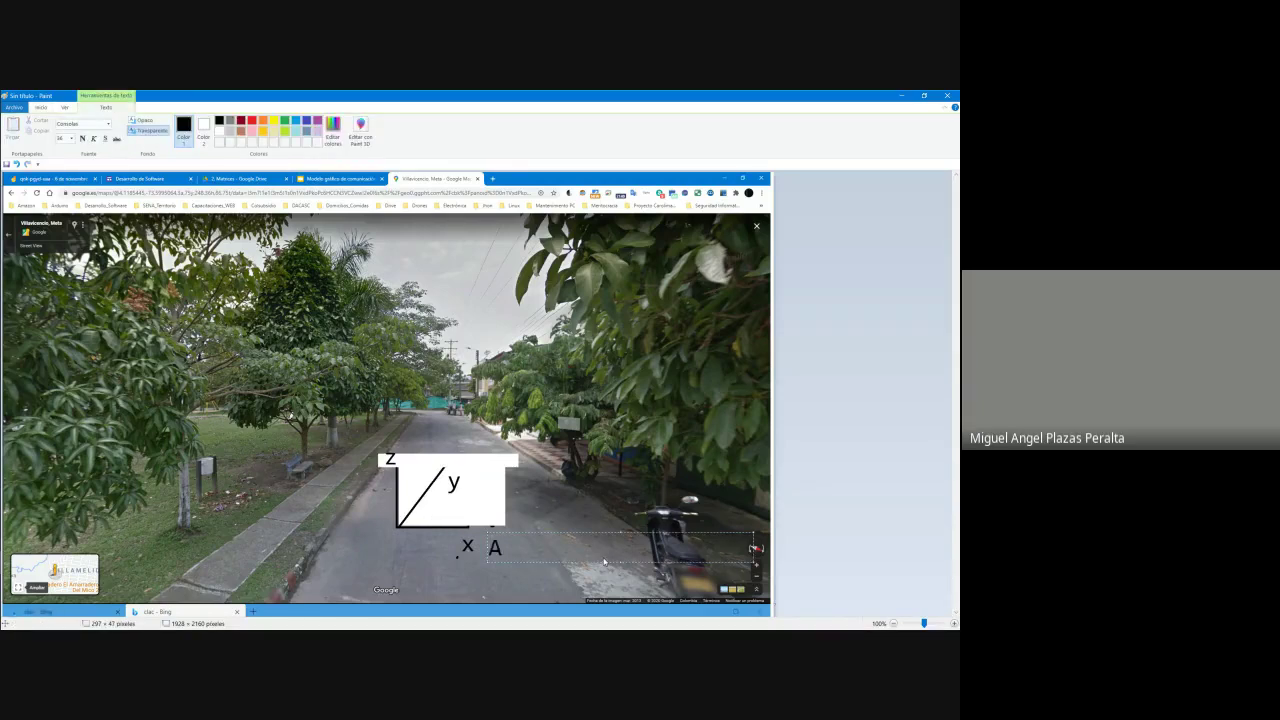
click(540, 510)
click(466, 472)
text(Al)
key(BackSpace)
key(BackSpace)
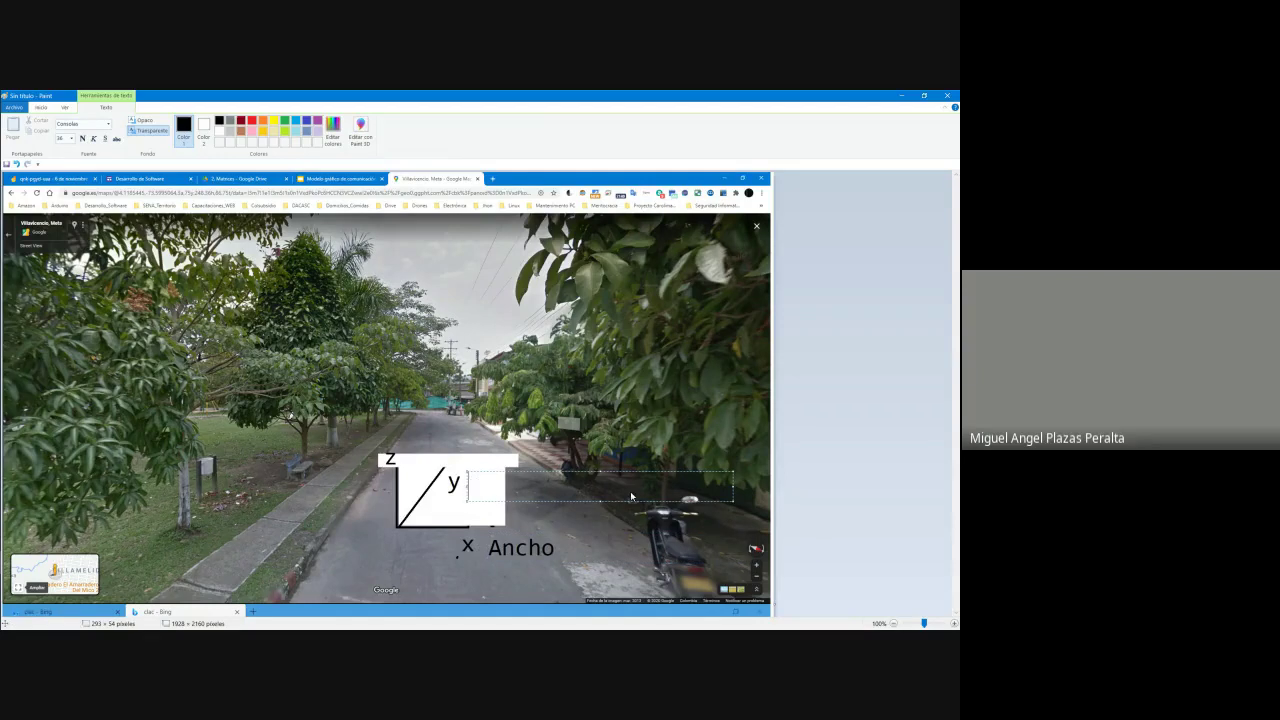
text(Largo)
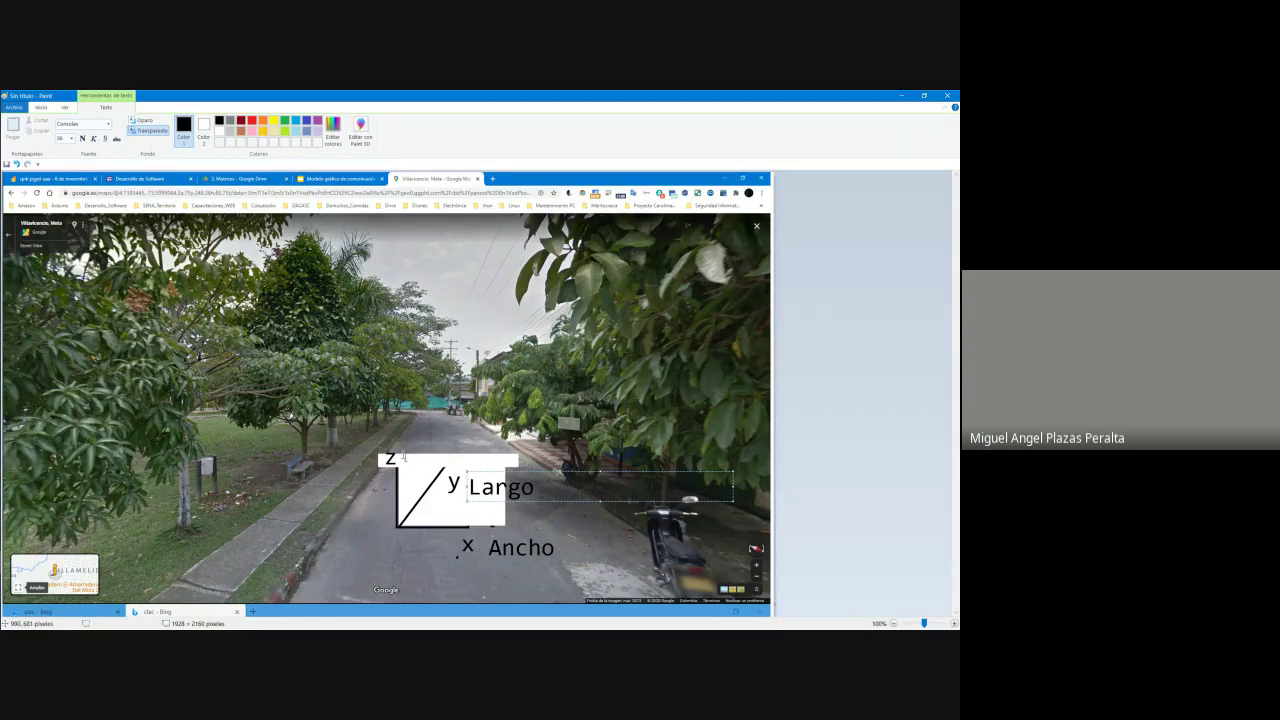
Step: Add the text Alto beside the z label above the vertical axis
click(397, 440)
click(397, 440)
text(Alto)
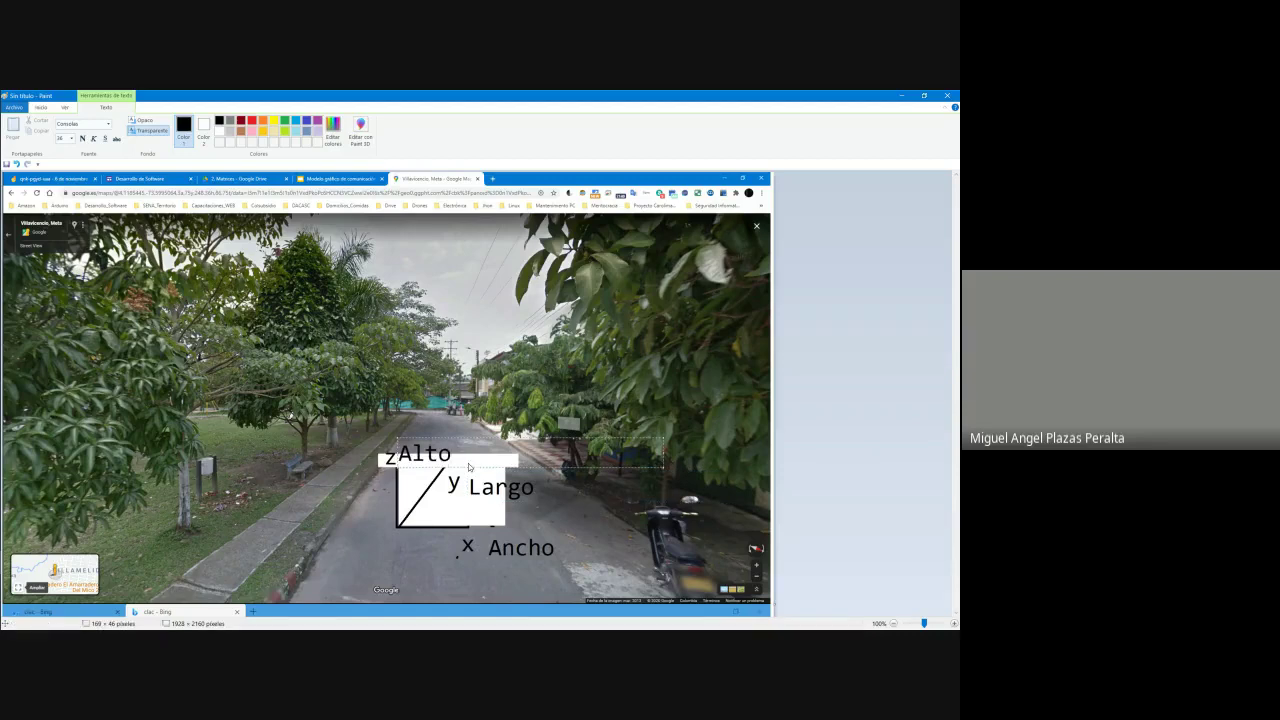
click(390, 454)
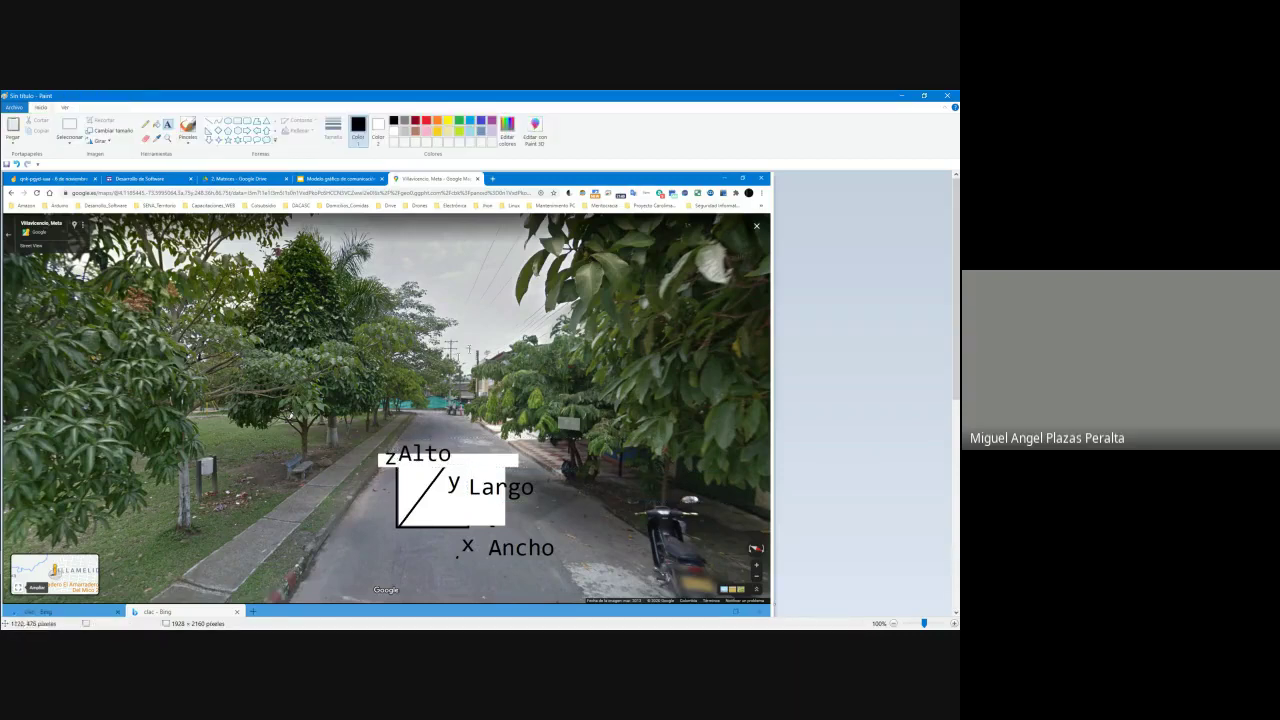
Step: Minimize the Paint and browser windows and close the calculator to return to the Java code in Eclipse
click(902, 95)
click(902, 97)
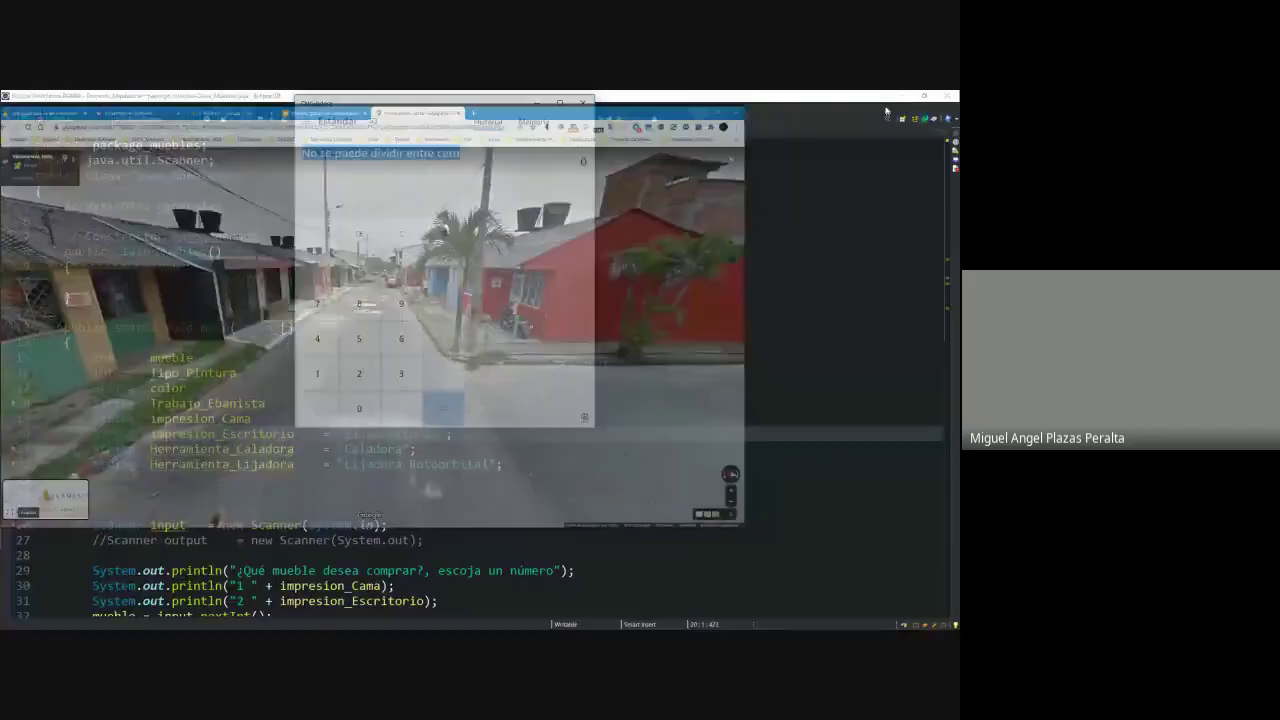
click(582, 103)
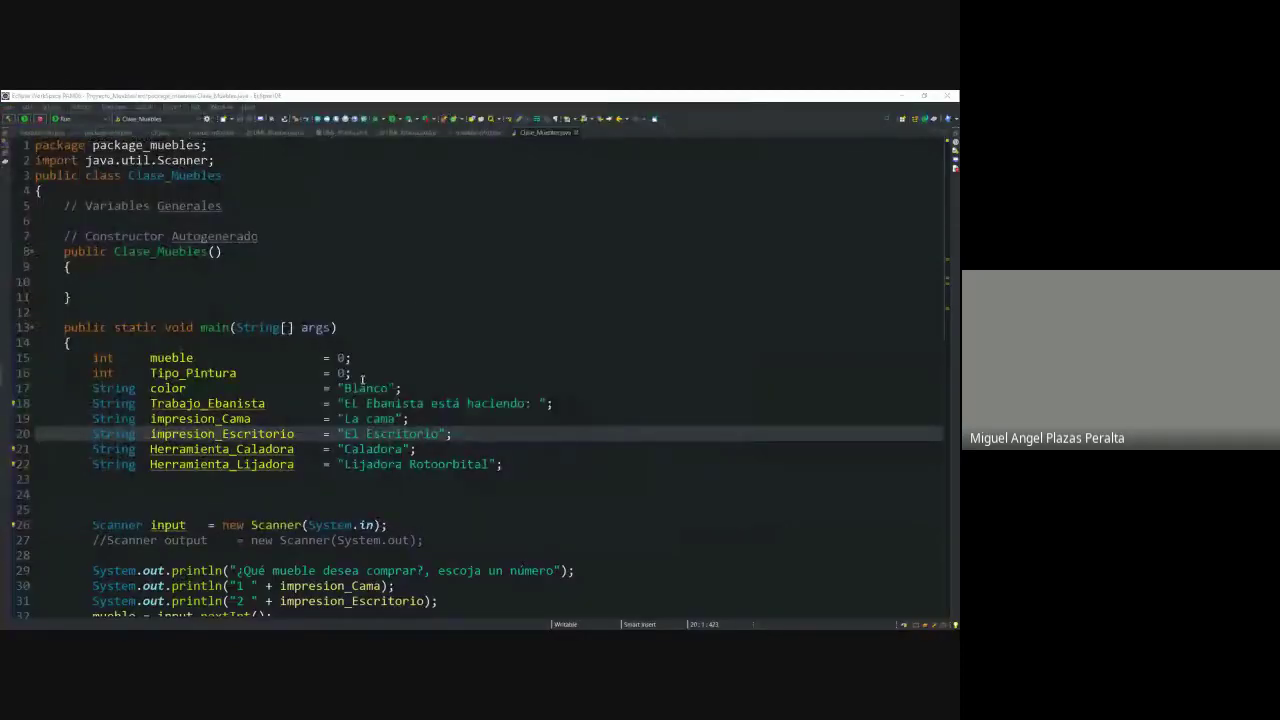
Step: Add seven blank lines after the class's closing brace at the end of Clase_Muebles.java
scroll(366, 382, down, 11)
scroll(366, 382, down, 3)
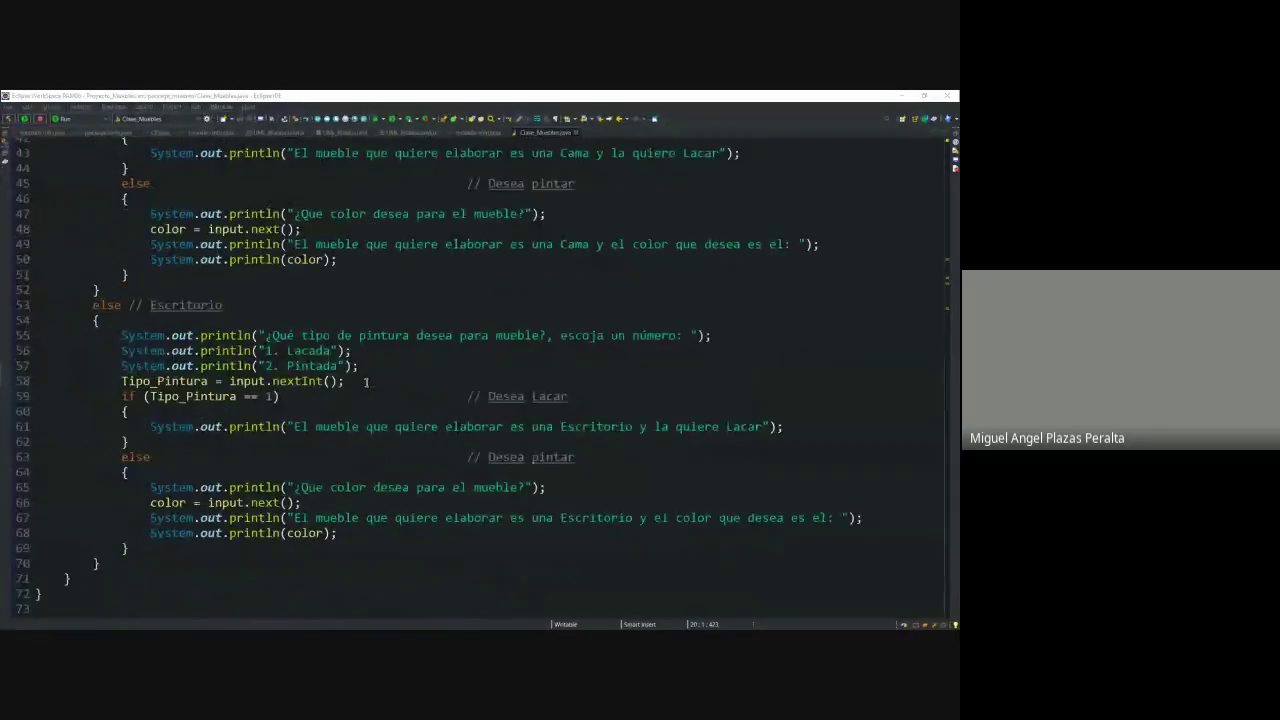
scroll(366, 382, up, 14)
scroll(366, 386, down, 14)
scroll(315, 464, up, 14)
scroll(307, 452, down, 14)
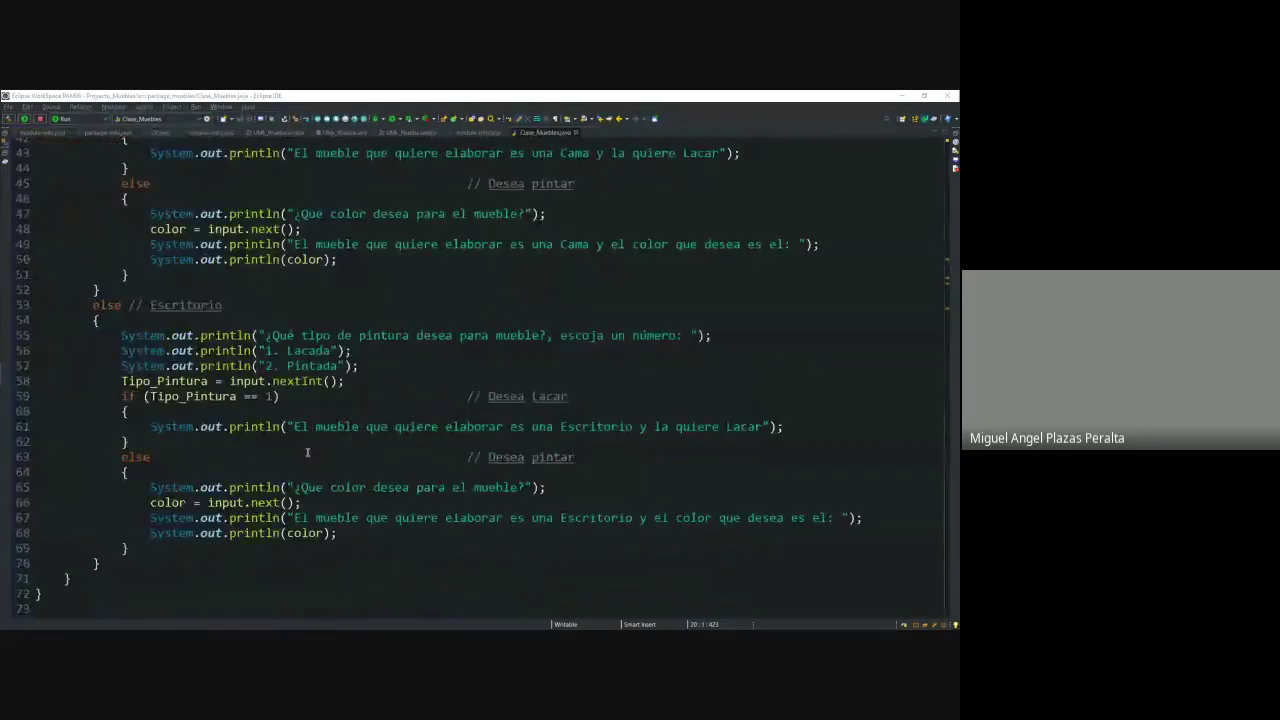
click(181, 563)
click(76, 601)
key(Return)
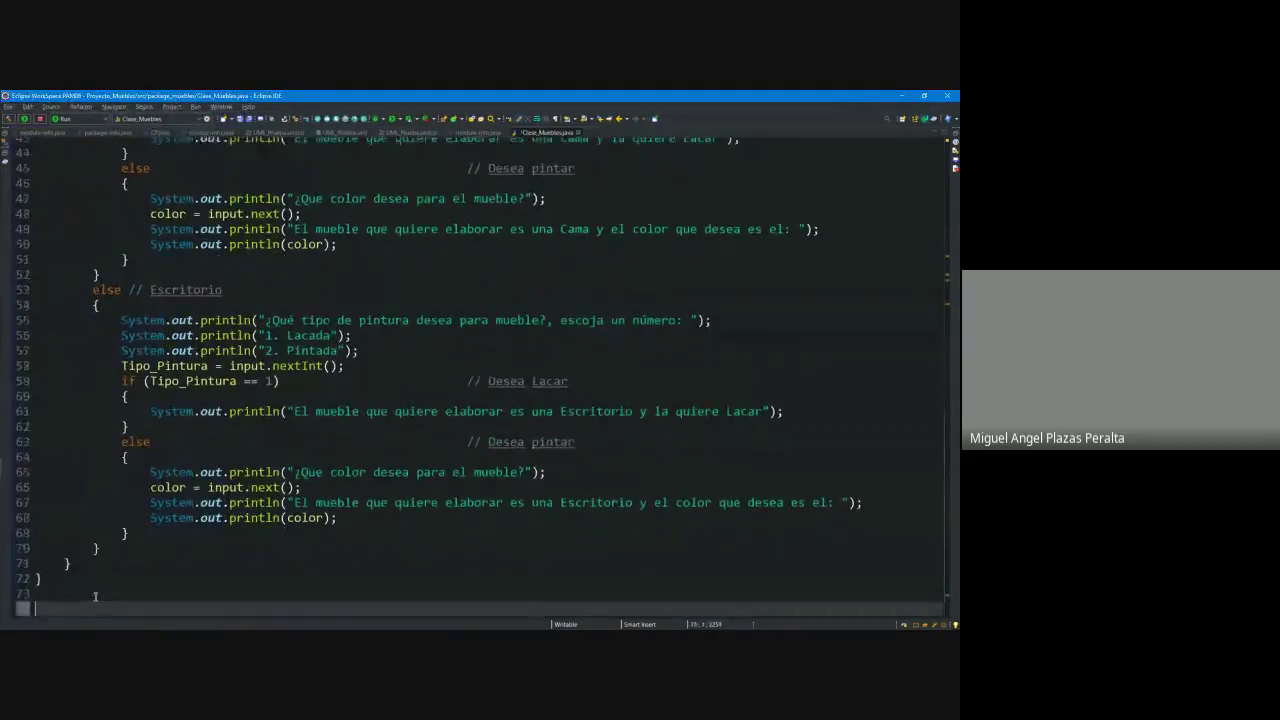
key(Return)
key(Return)
key(Return)
key(Return)
key(Return)
key(Return)
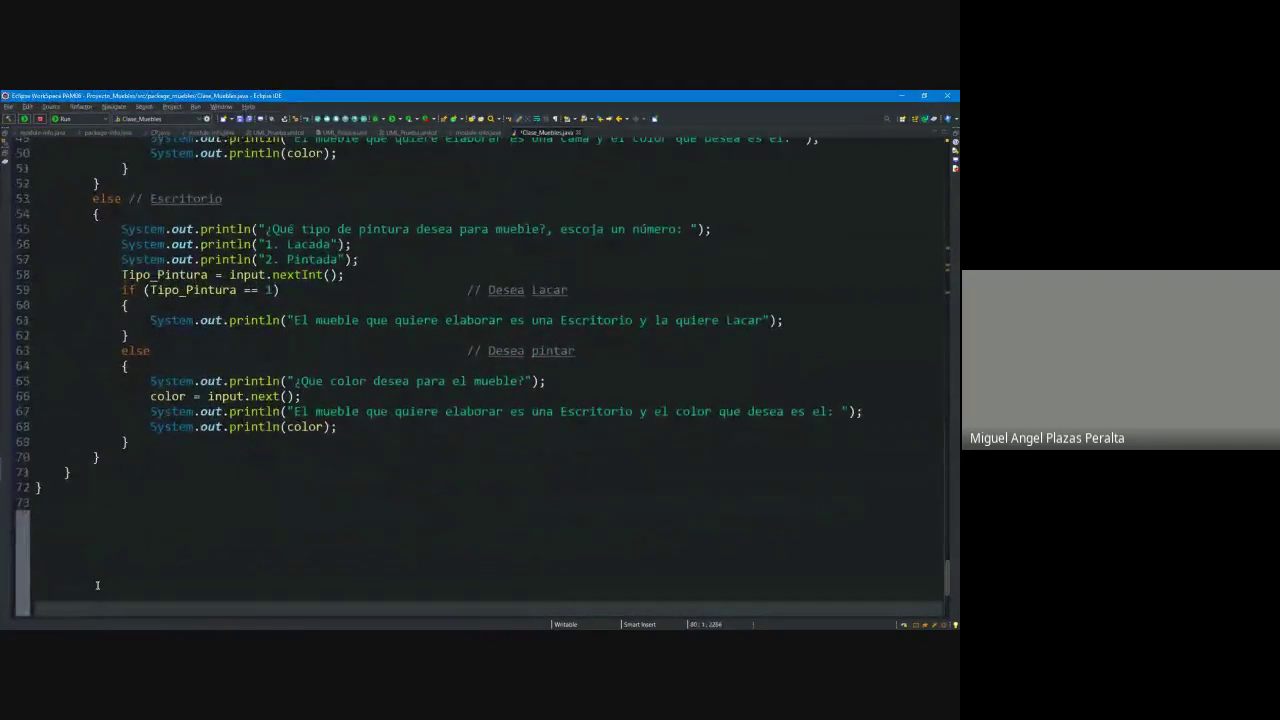
Step: Write the keyword for on three consecutive lines in the blank area below the class
click(97, 585)
text(for)
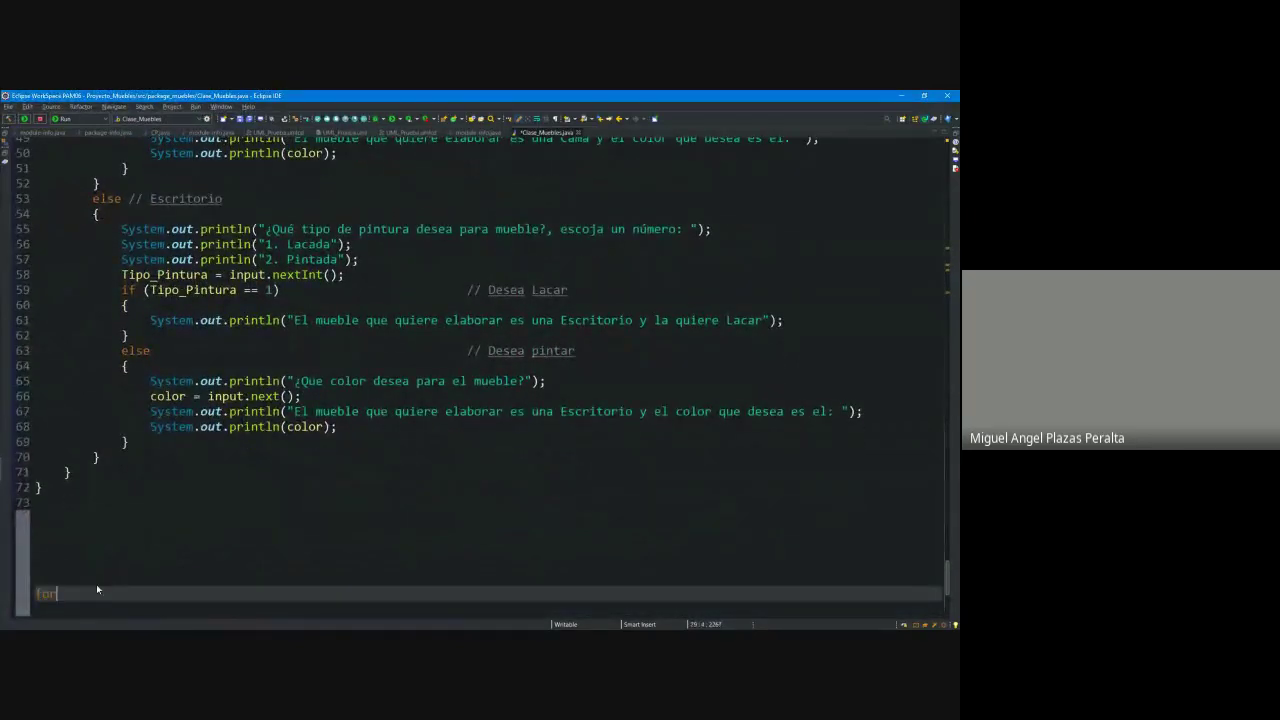
key(Return)
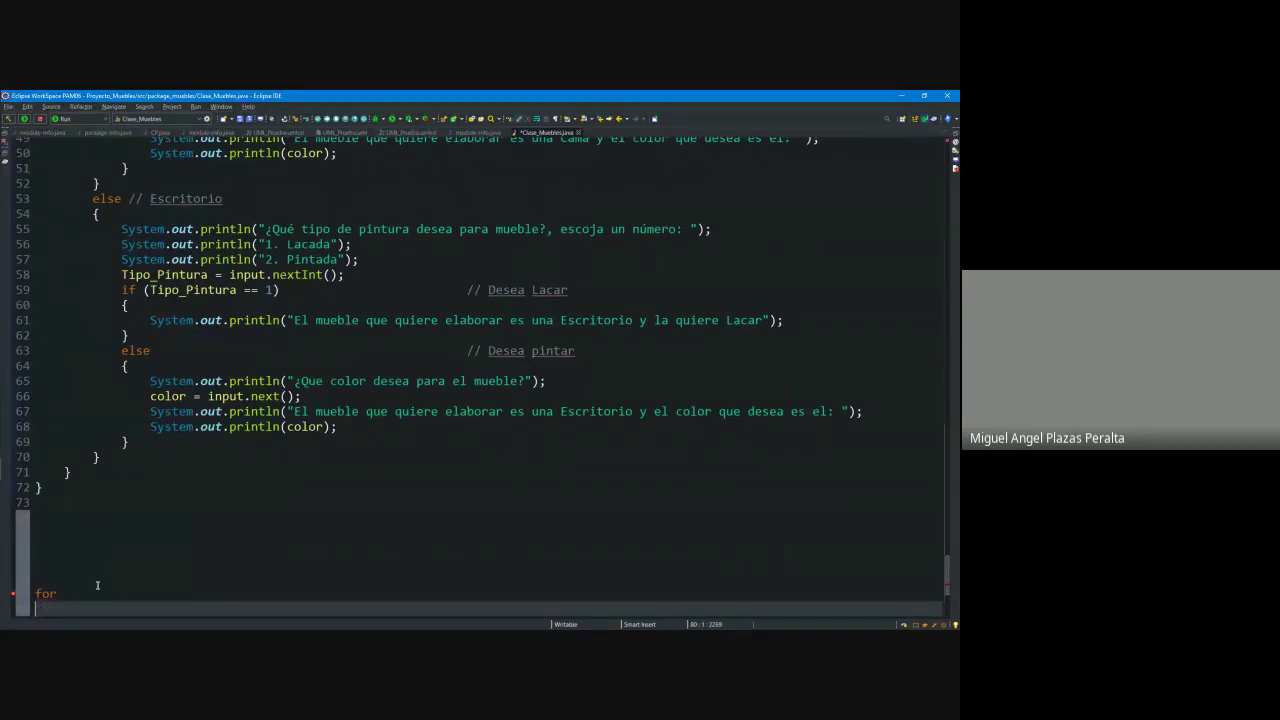
text(for)
key(Return)
text(for)
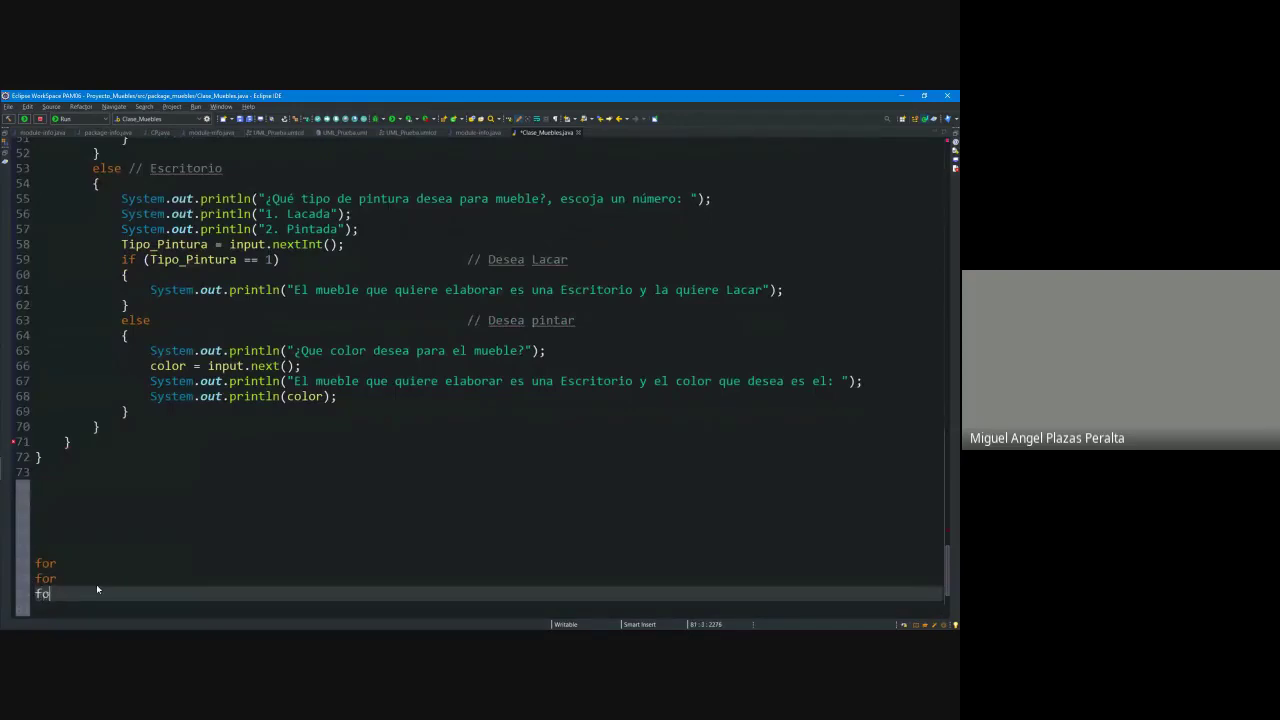
Step: Indent the second for by one level and the third for a level deeper to outline nested loops
shift+click(37, 578)
click(37, 578)
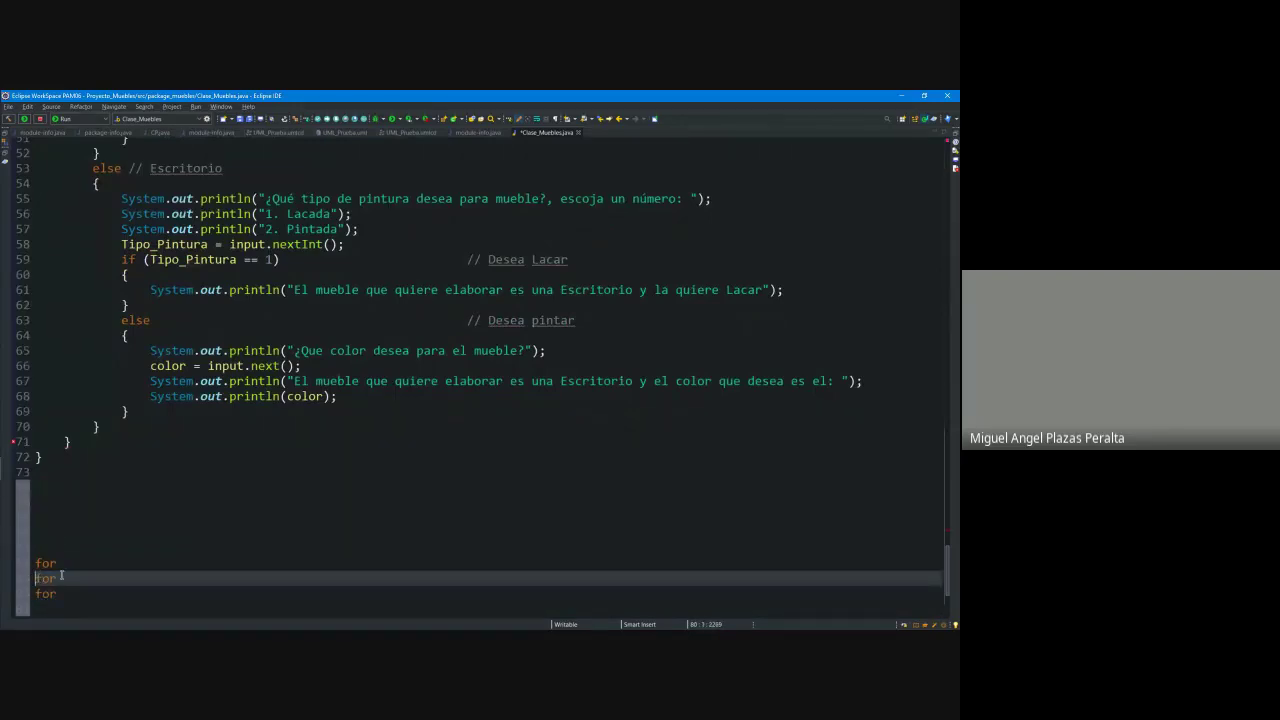
key(Tab)
click(34, 594)
key(Tab)
key(Tab)
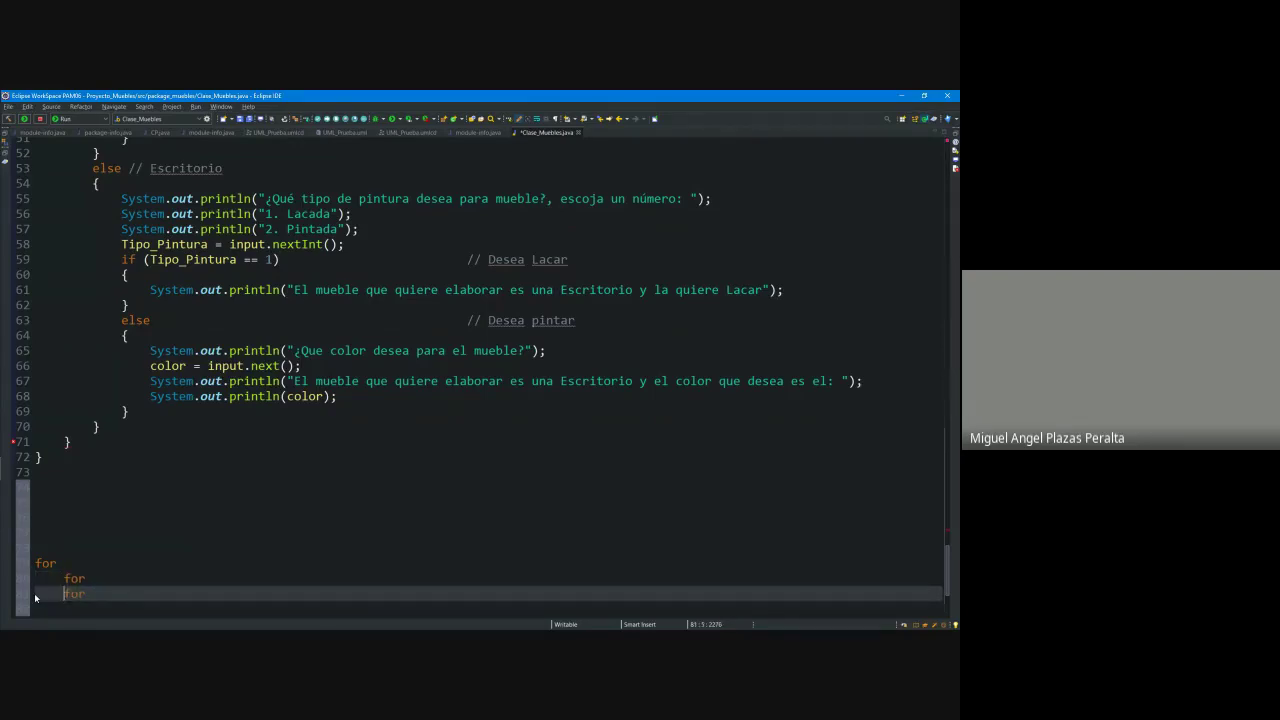
Step: Label the three nested for lines below the class ancho, largo and largo, from outermost to innermost
click(64, 564)
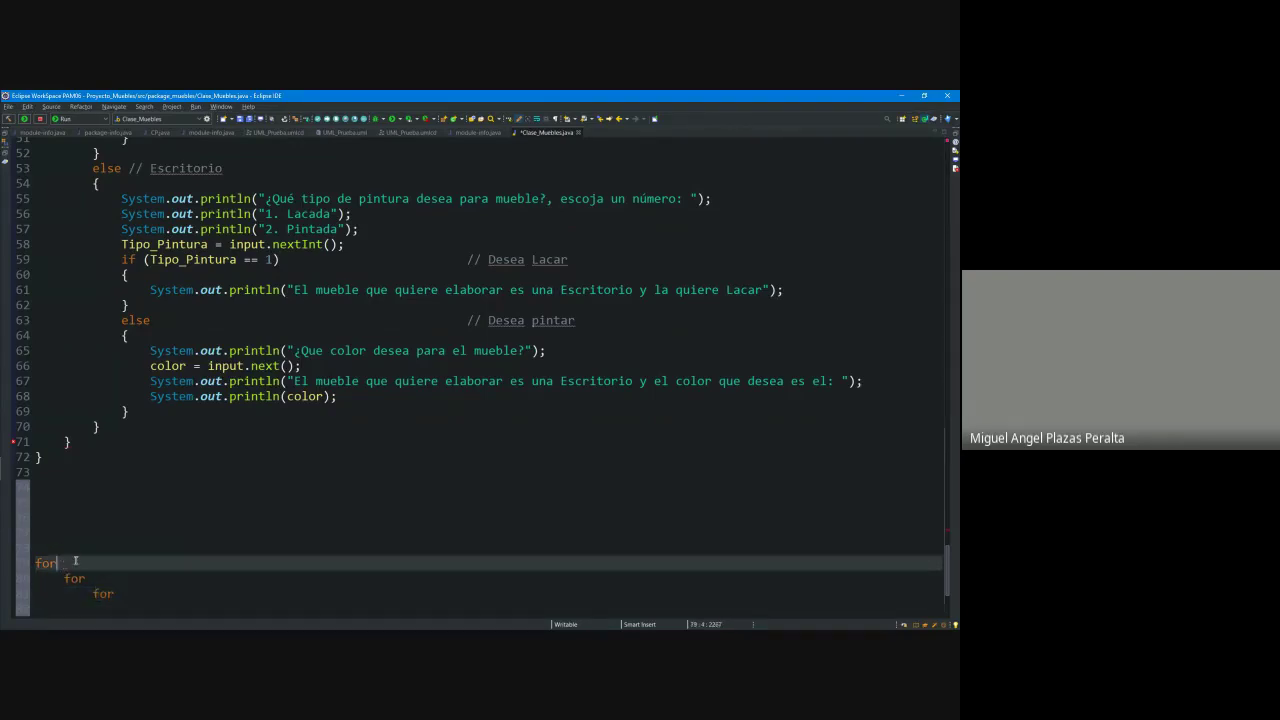
text(ancho)
click(108, 578)
text(largo)
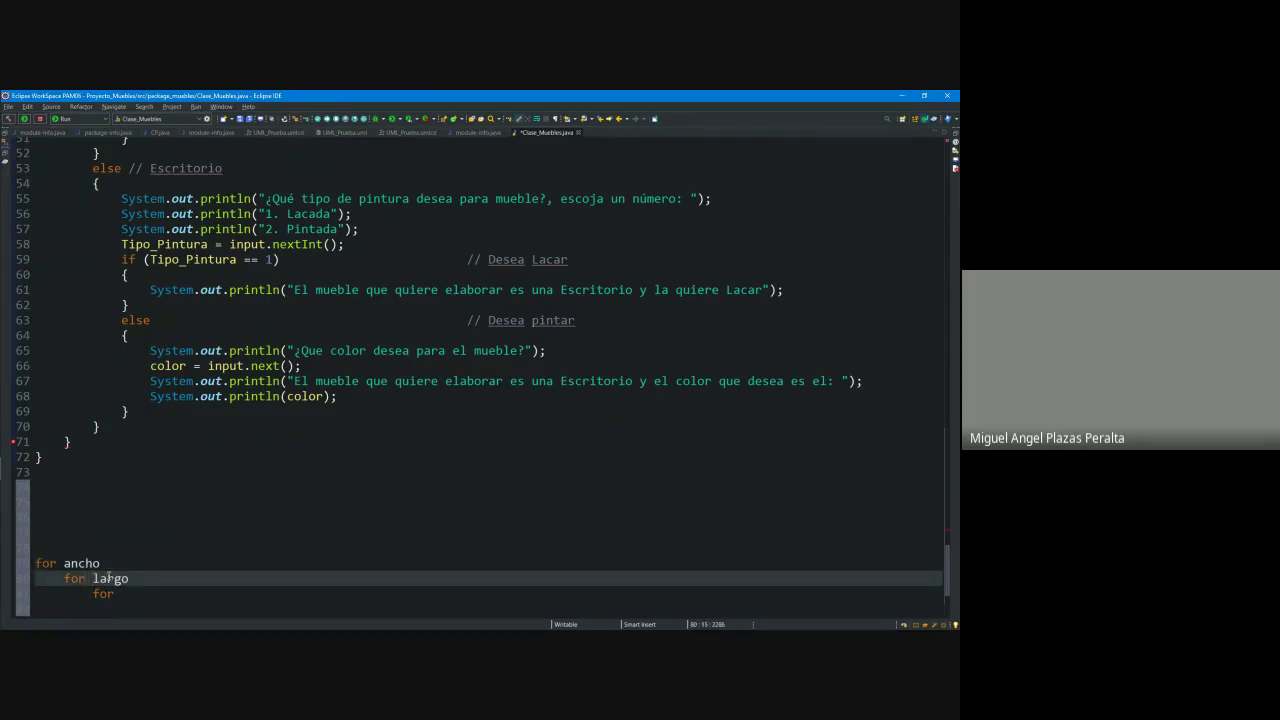
click(145, 596)
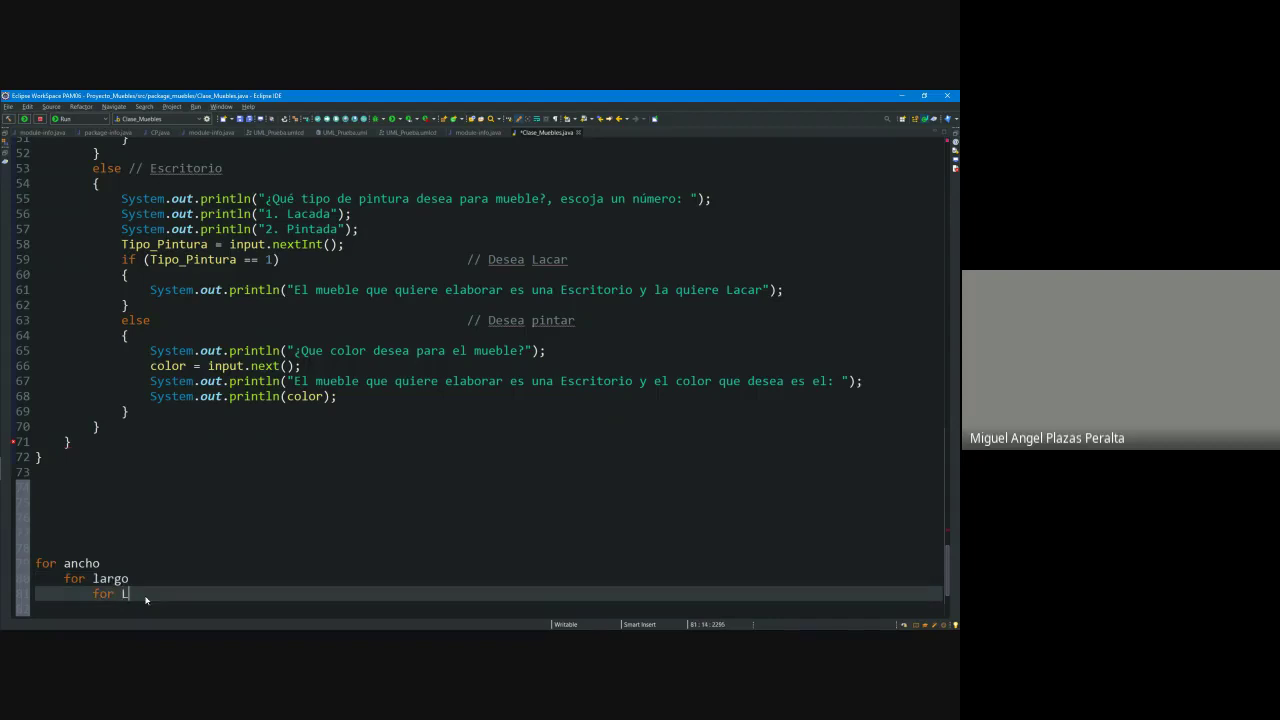
text(largo)
Step: Add blank lines below the innermost for largo and write three more for lines, each indented further than the previous one
key(Return)
key(Return)
key(Return)
key(Return)
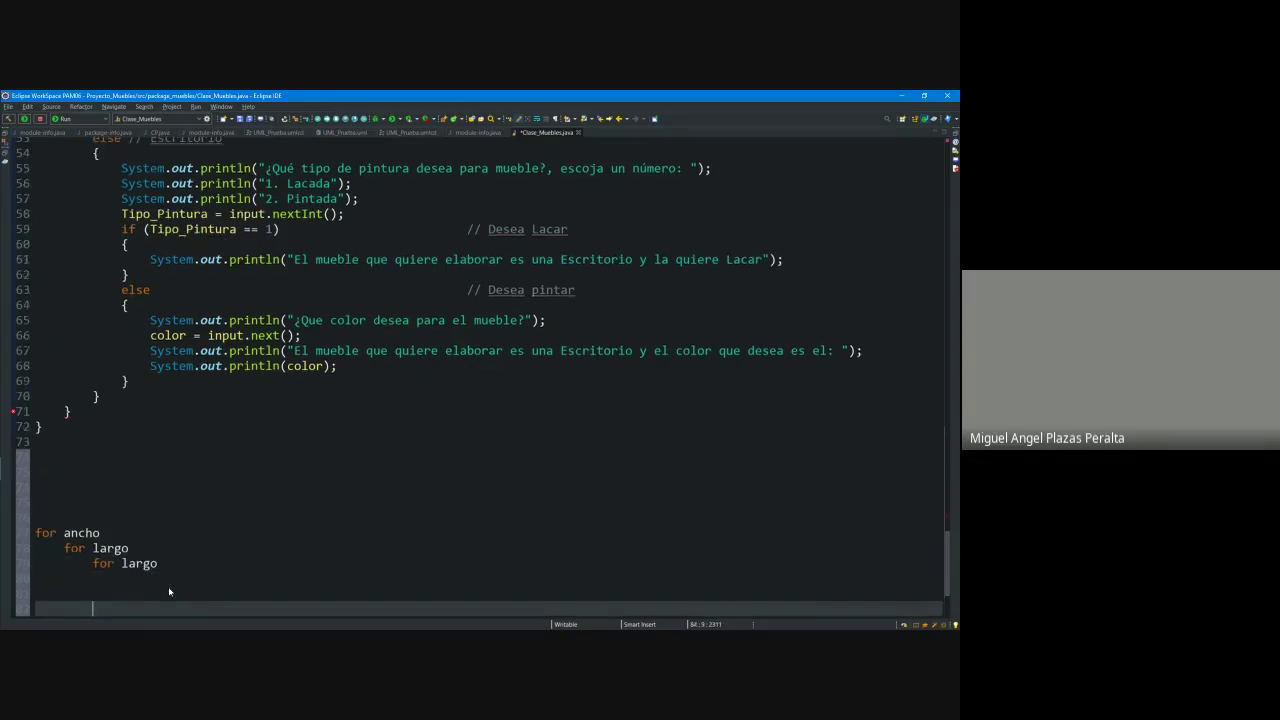
drag(163, 562, 40, 517)
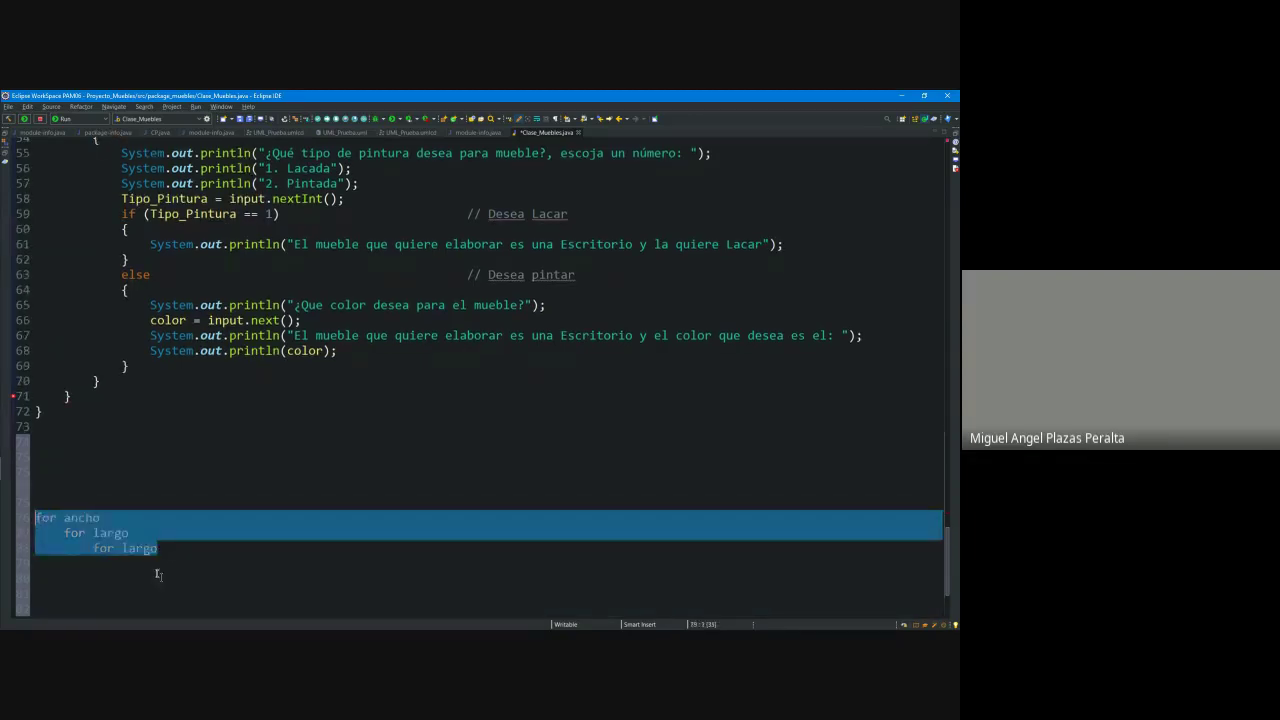
click(151, 563)
text(for)
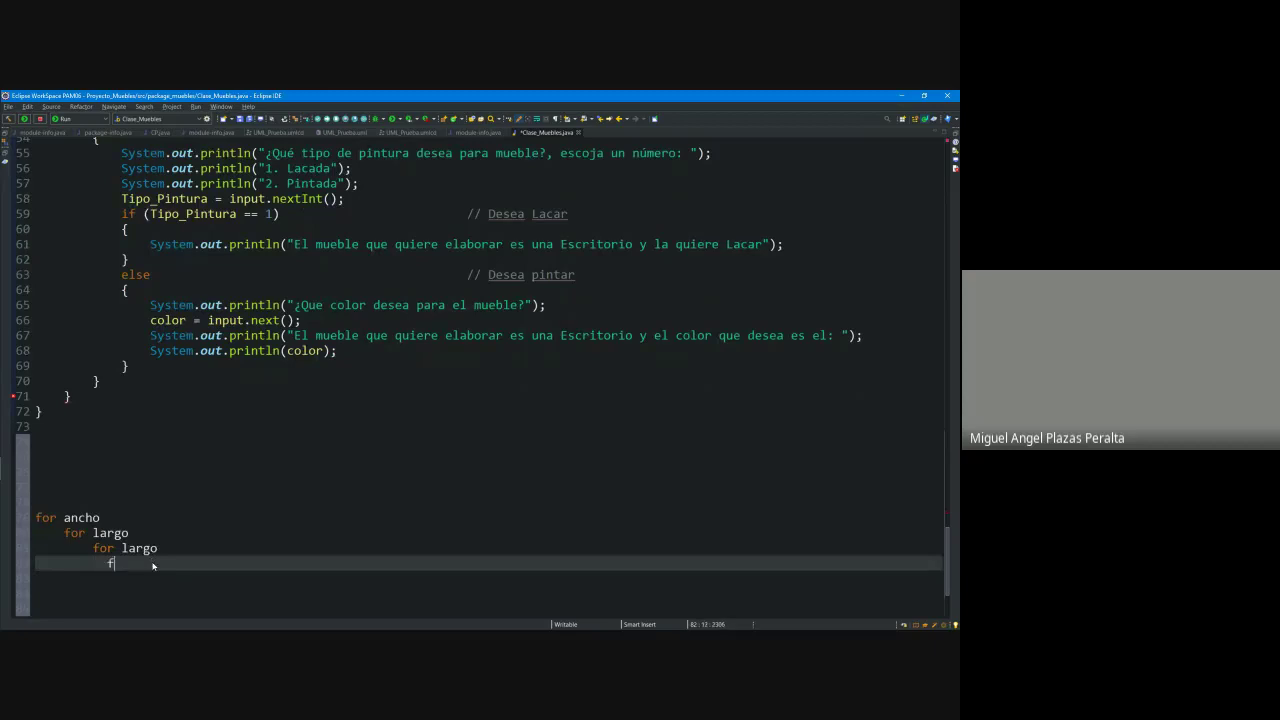
key(Return)
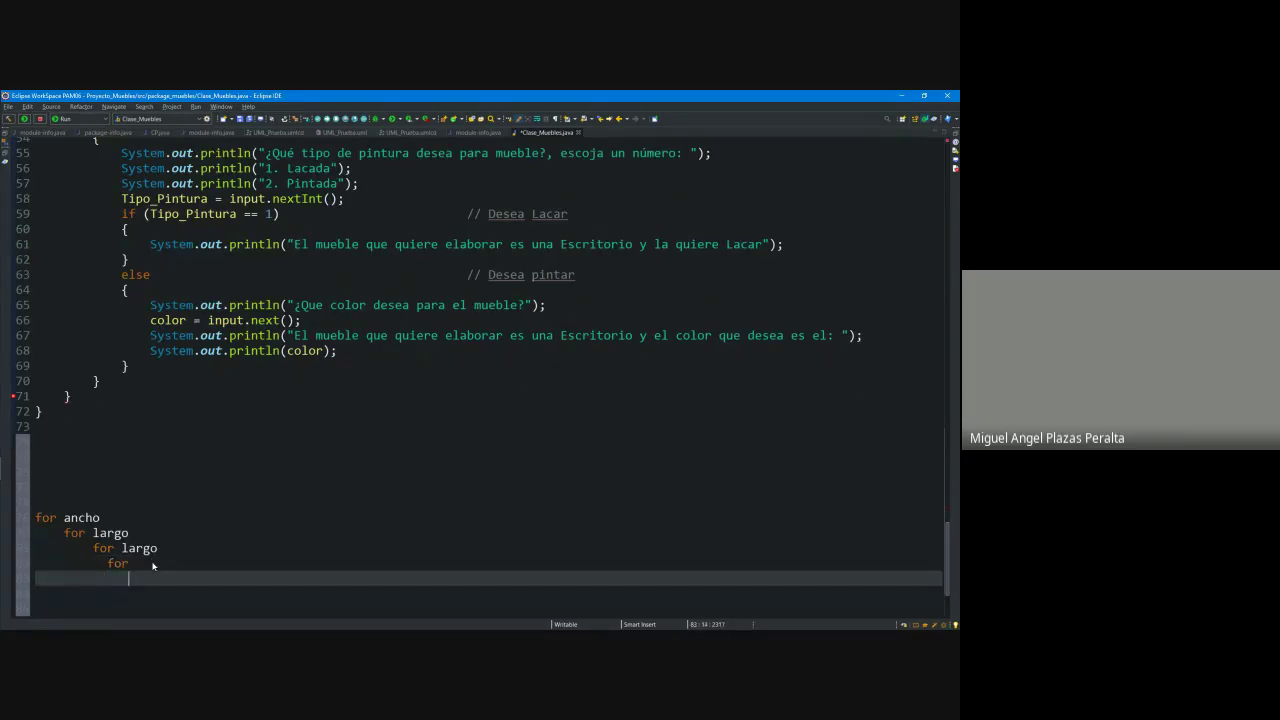
text(for)
key(Return)
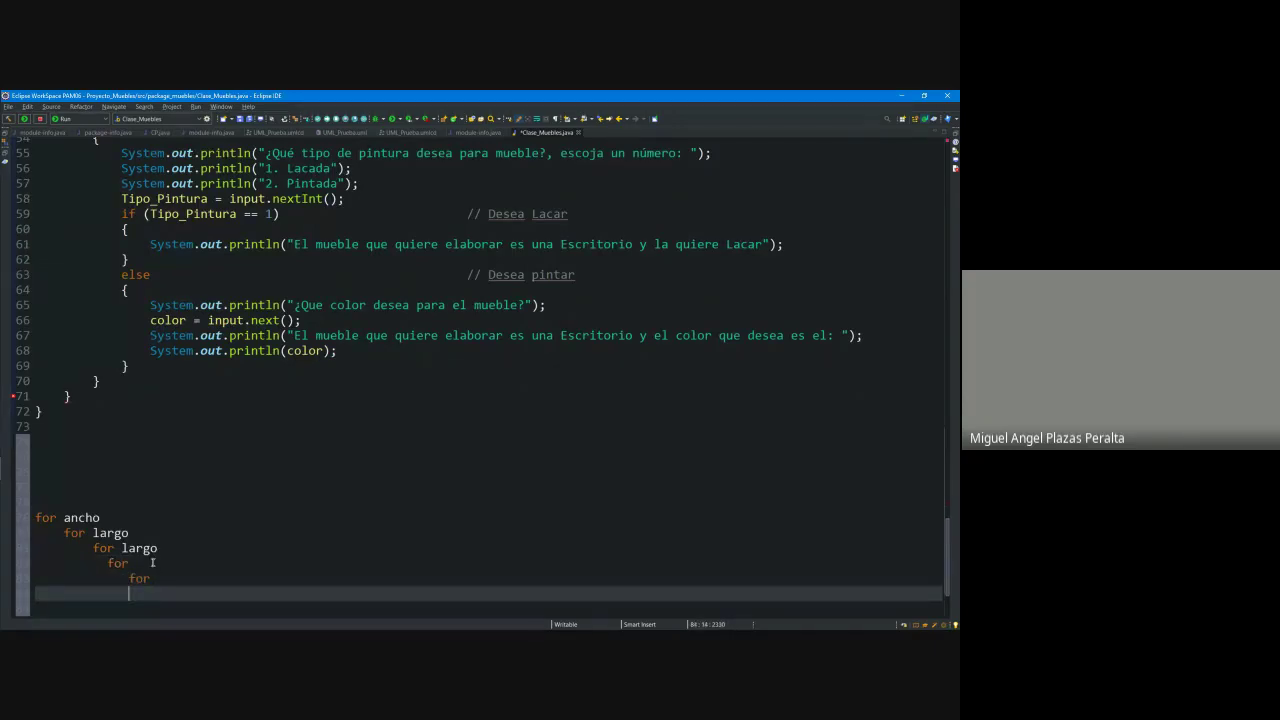
text(for)
key(Return)
key(Return)
key(Return)
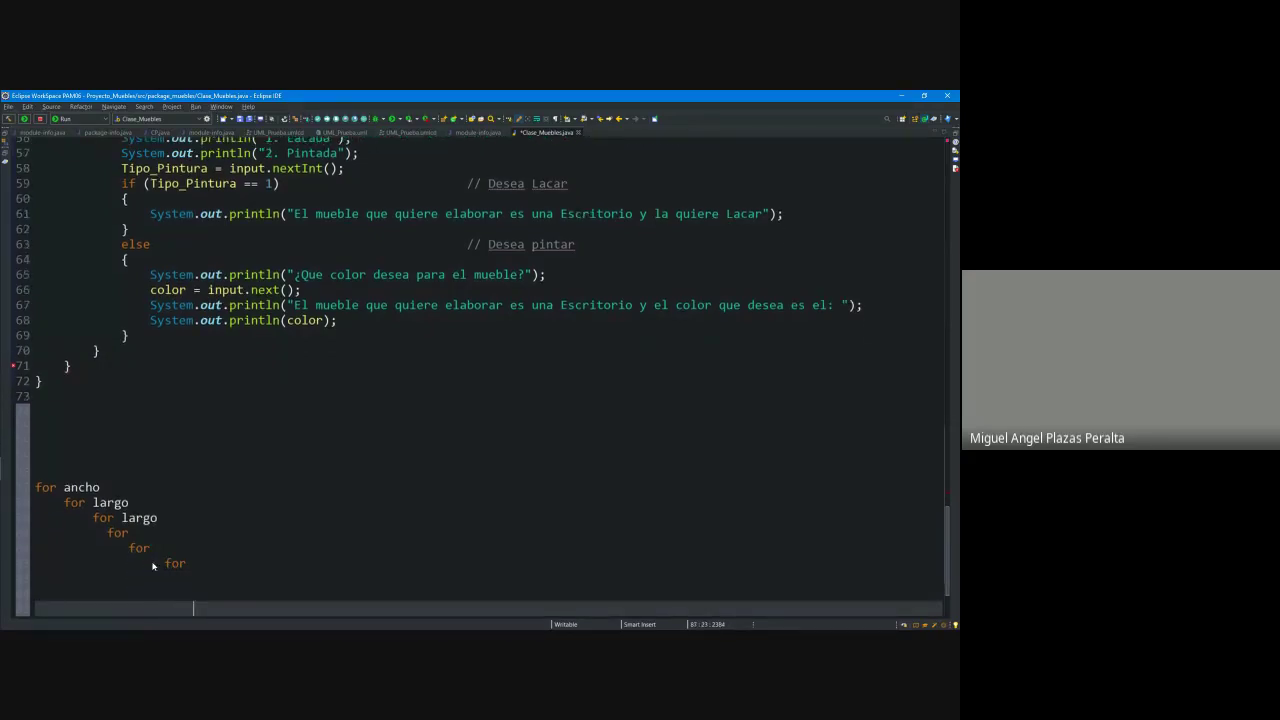
Step: Extend the nest with another three progressively indented for lines, leaving blank lines between them
text(for)
key(Return)
key(Return)
key(Return)
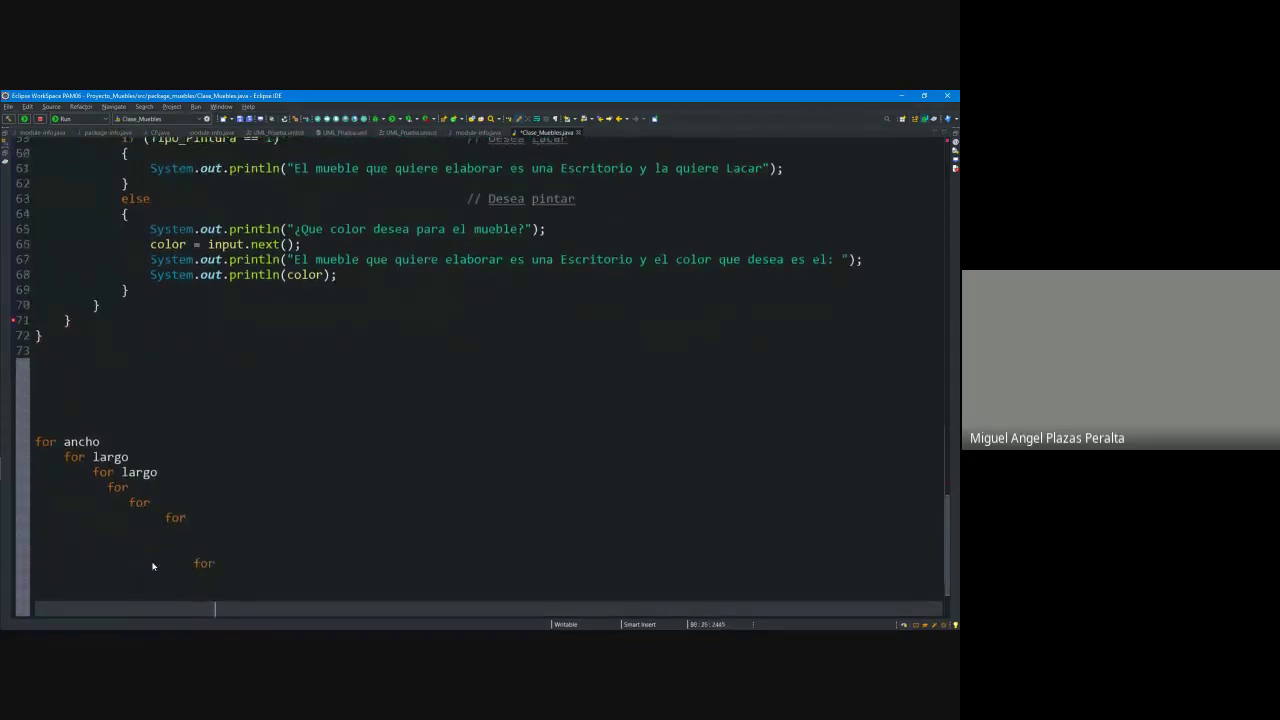
text(for)
key(Return)
key(Return)
key(Return)
key(Return)
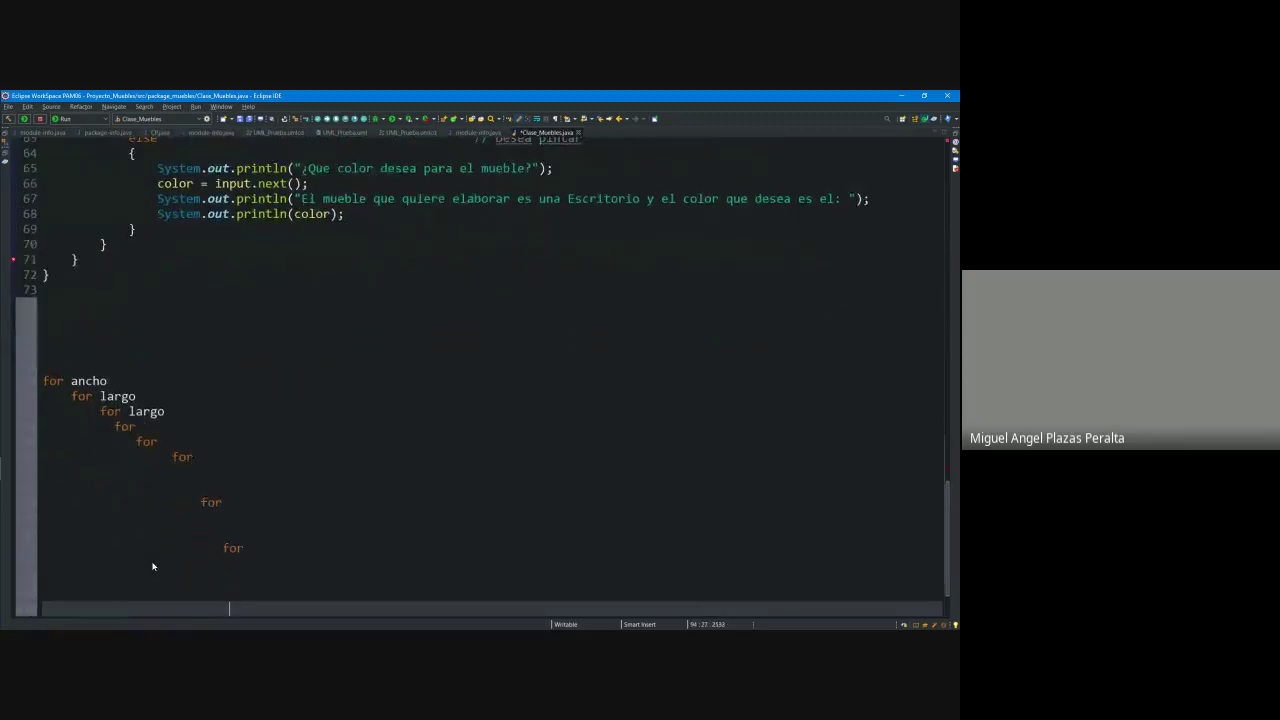
text(for)
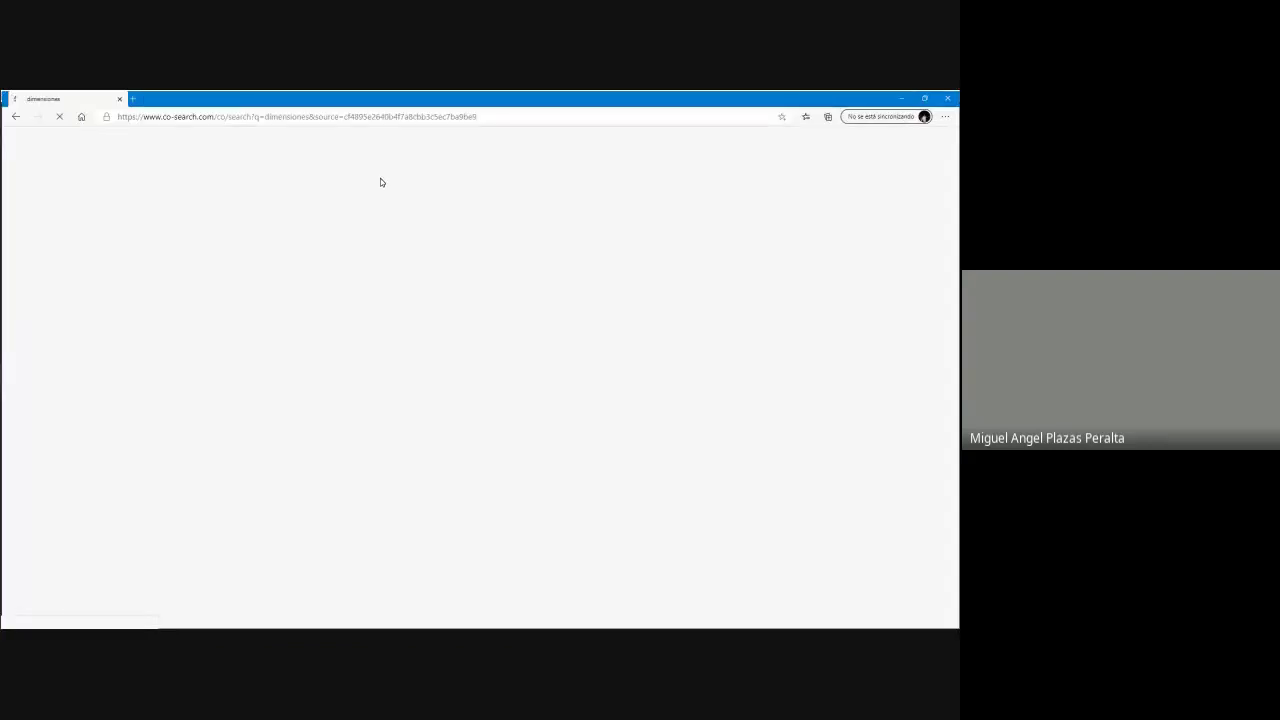
Step: Examine the enlarged square, cube and hypercube figure in the Wikipedia article on dimension, and return to the Java code in Eclipse
click(123, 204)
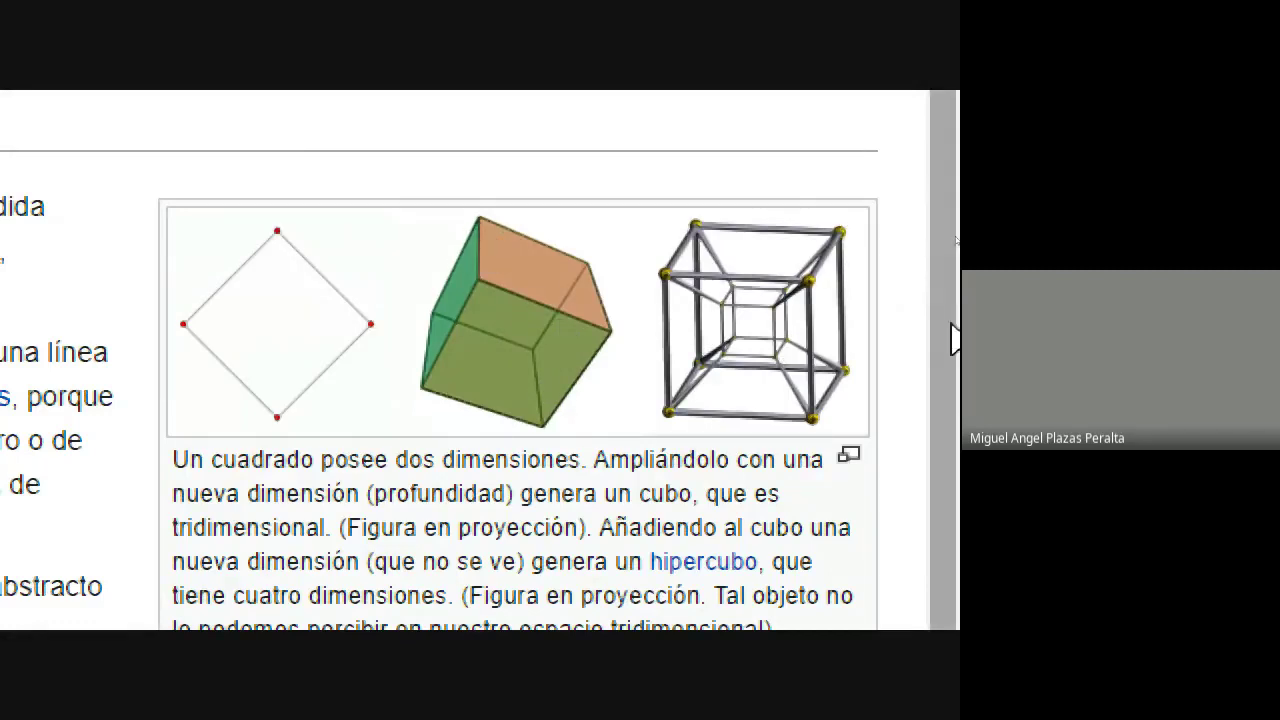
click(761, 316)
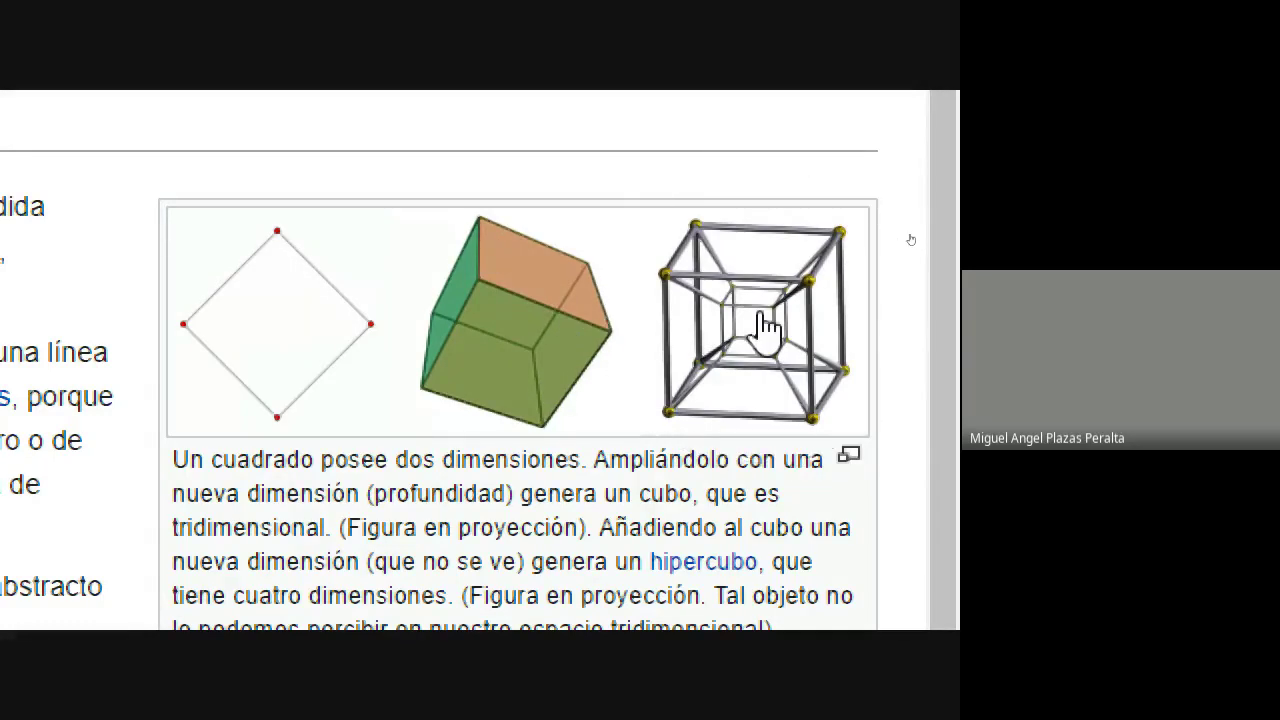
click(761, 316)
click(760, 322)
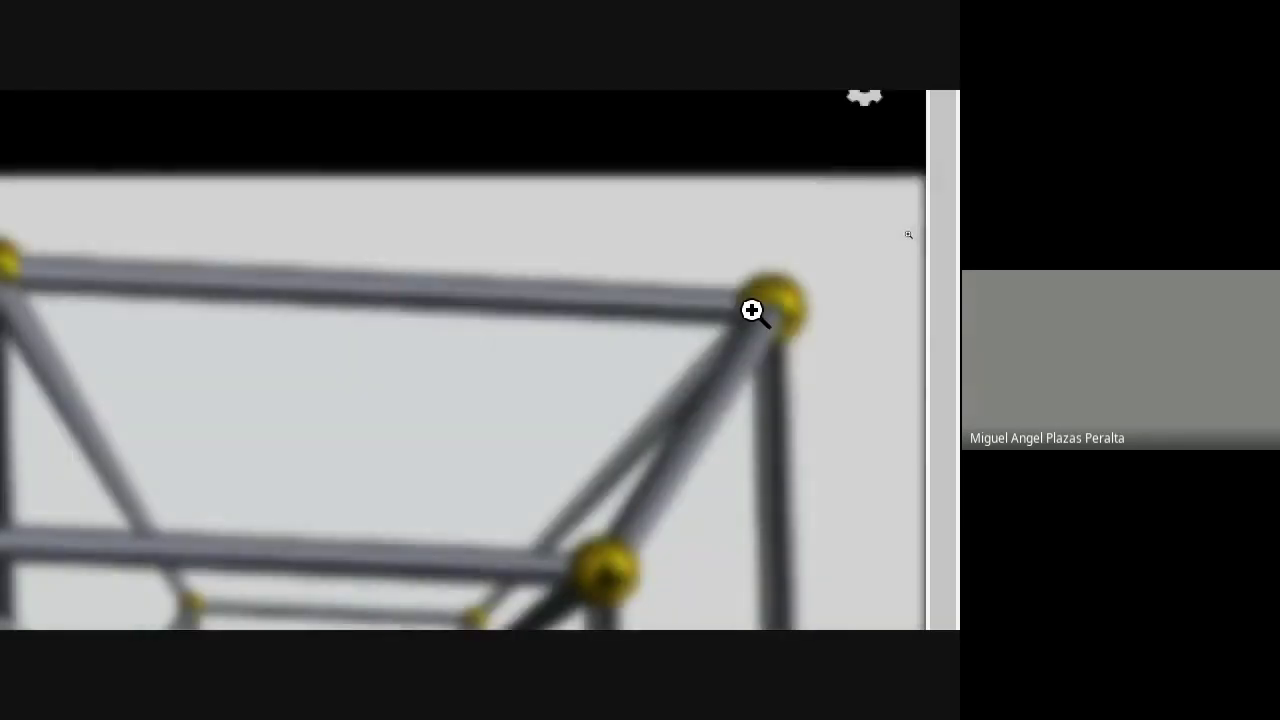
key(super+minus)
key(super+minus)
key(super+minus)
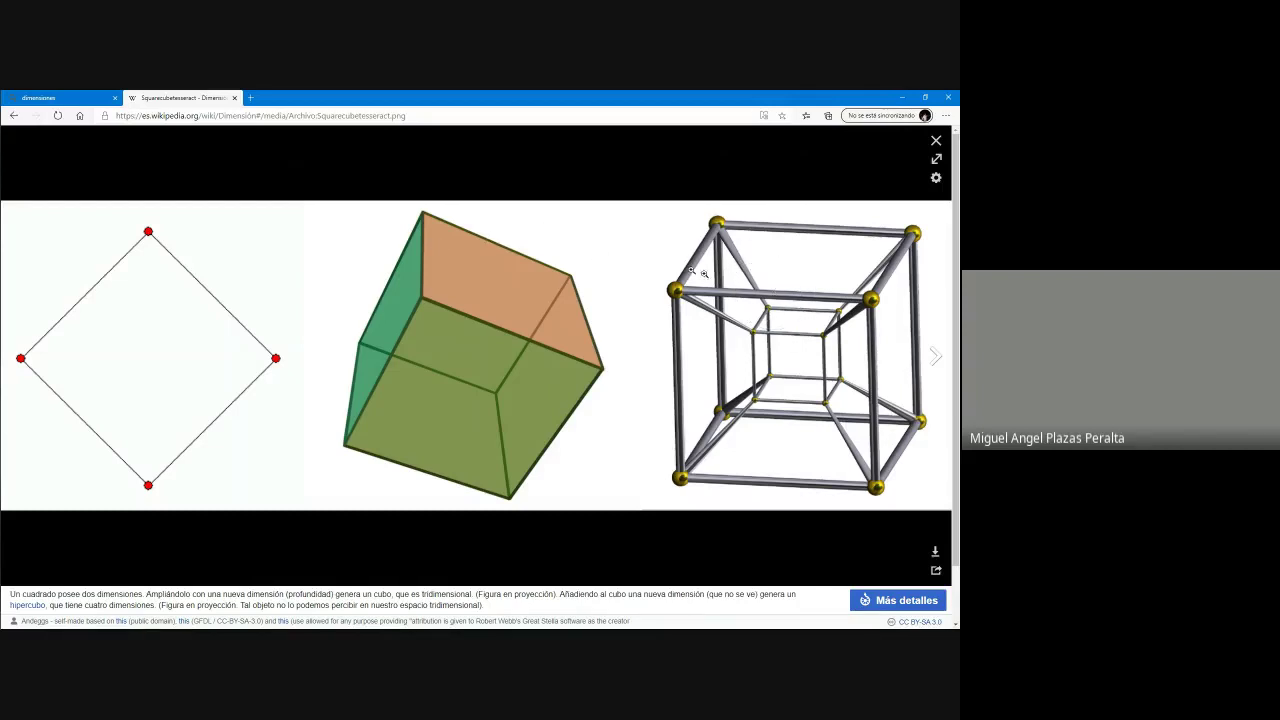
click(235, 98)
key(alt+Tab)
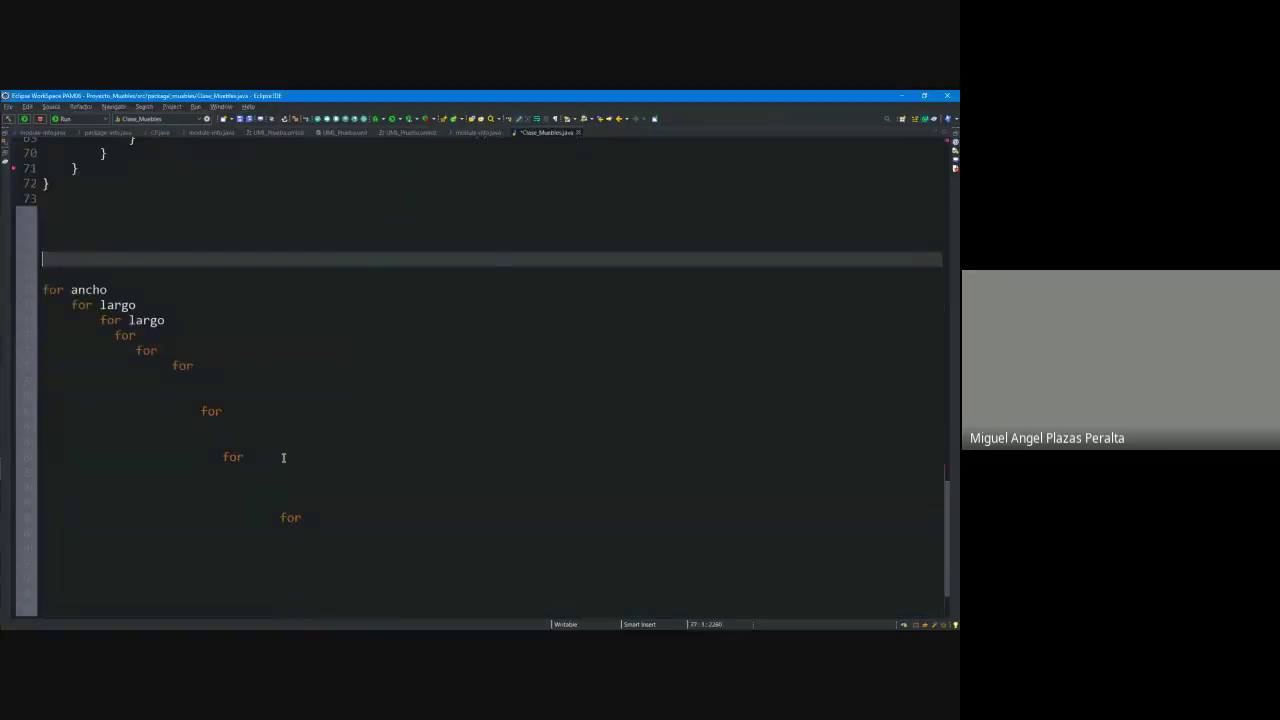
Step: Delete everything from the third for line down to the innermost one, keeping only for ancho and for largo
scroll(283, 457, up, 5)
scroll(309, 537, down, 5)
drag(100, 533, 359, 517)
click(136, 350)
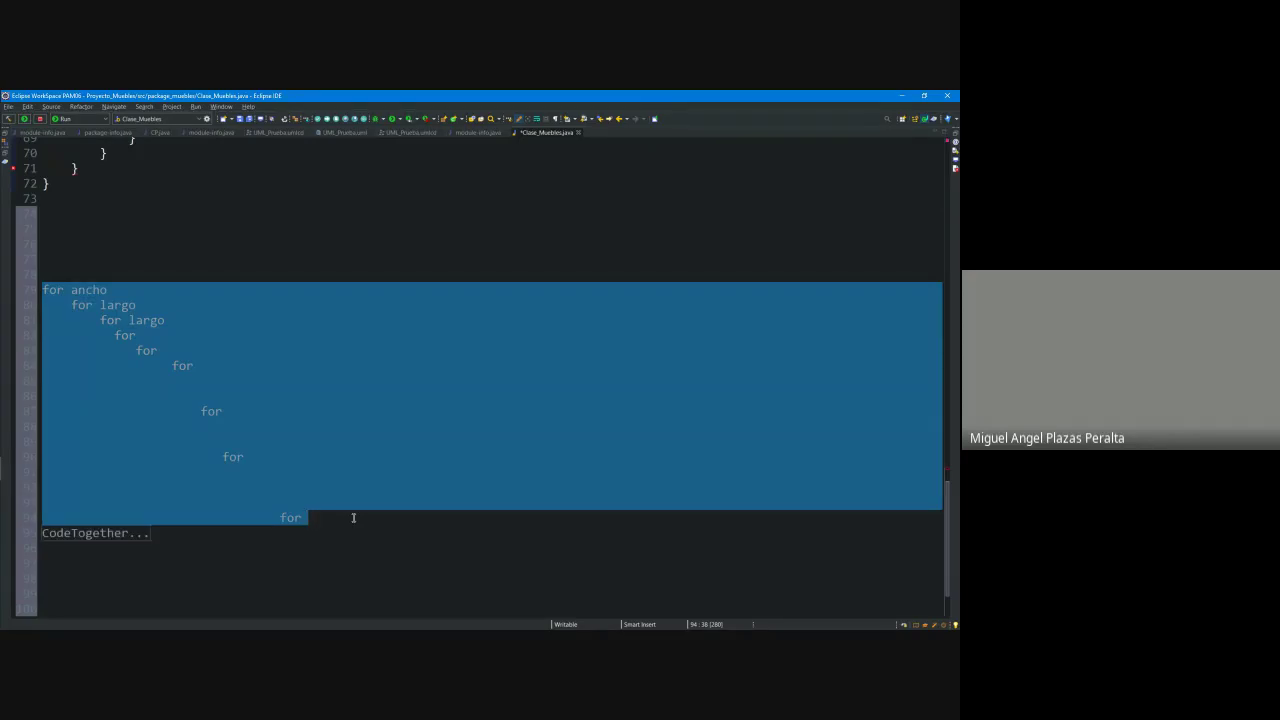
click(330, 445)
drag(314, 512, 100, 321)
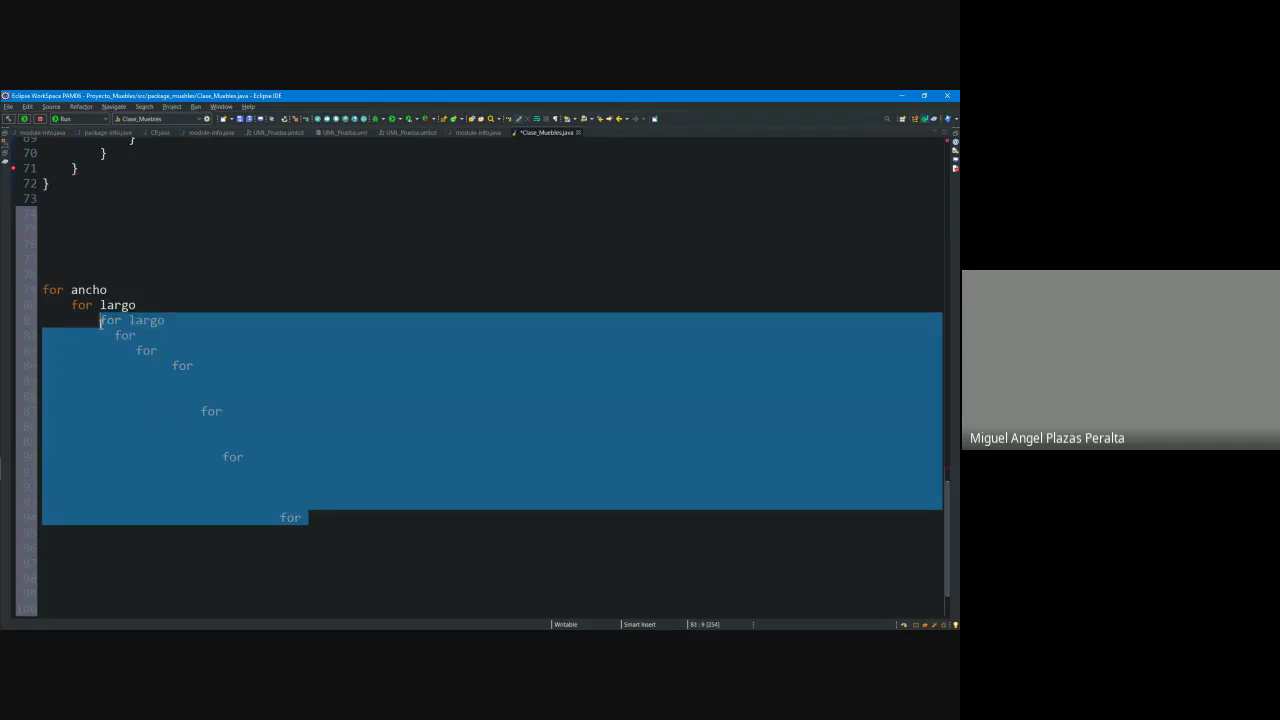
key(BackSpace)
key(BackSpace)
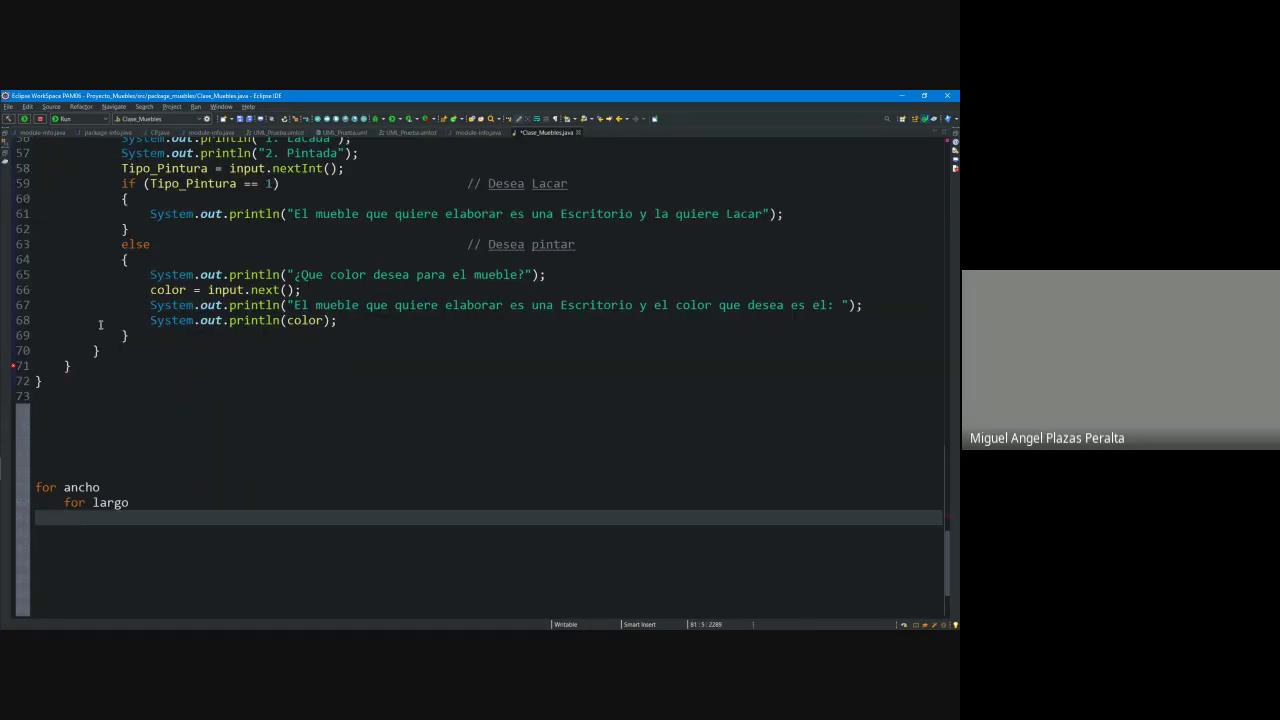
Step: Highlight the two lines for ancho and for largo below the class
drag(140, 500, 30, 478)
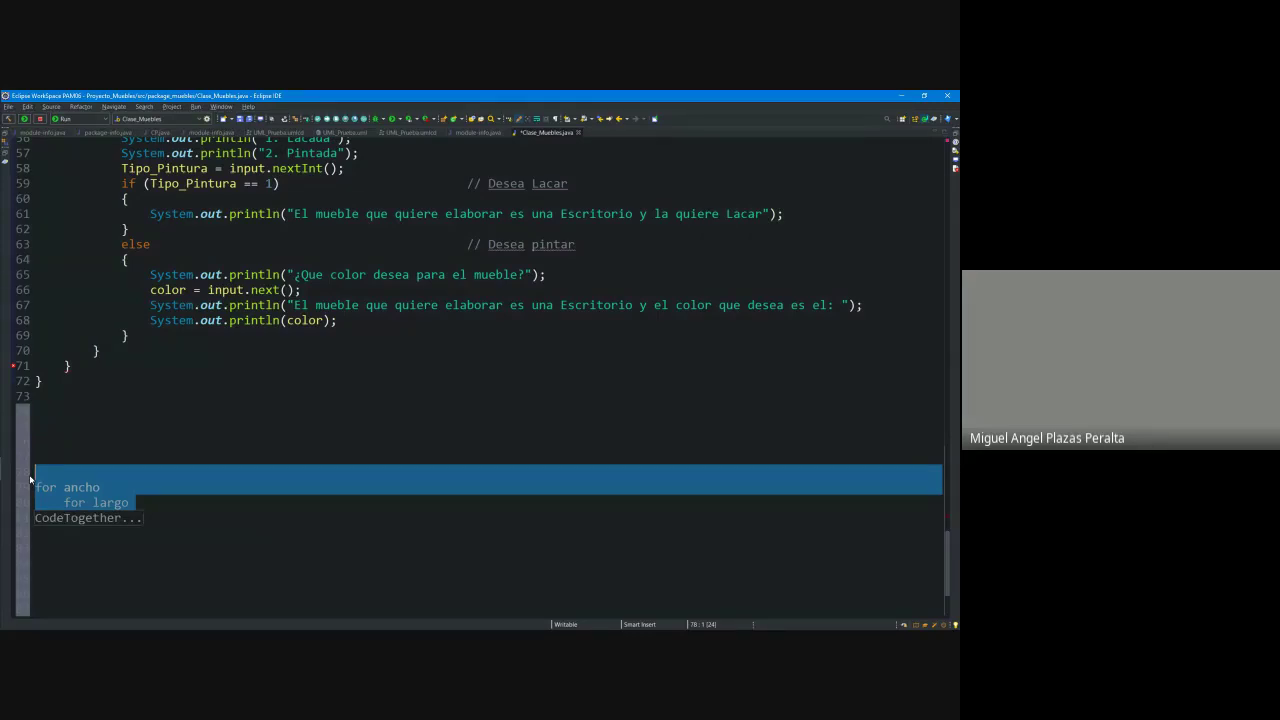
click(48, 468)
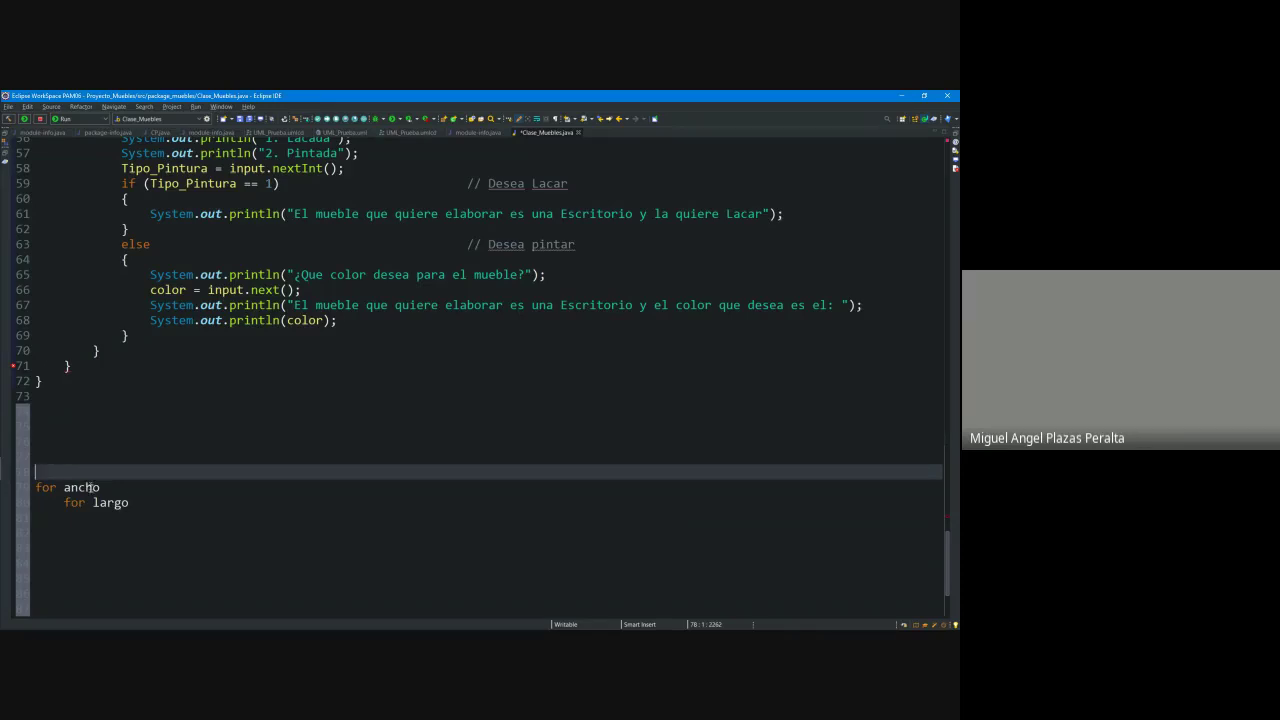
drag(148, 502, 34, 487)
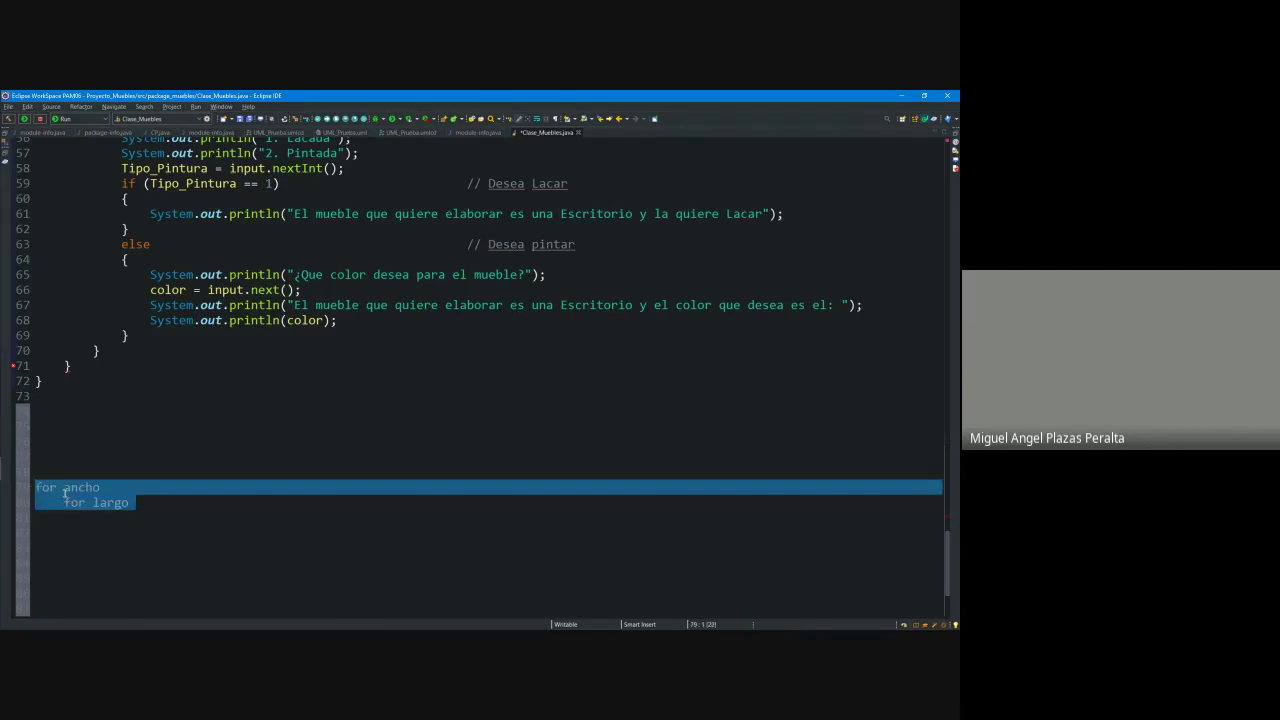
Step: Add three more for lines below for largo, each indented one level deeper and separated by a blank line
click(152, 517)
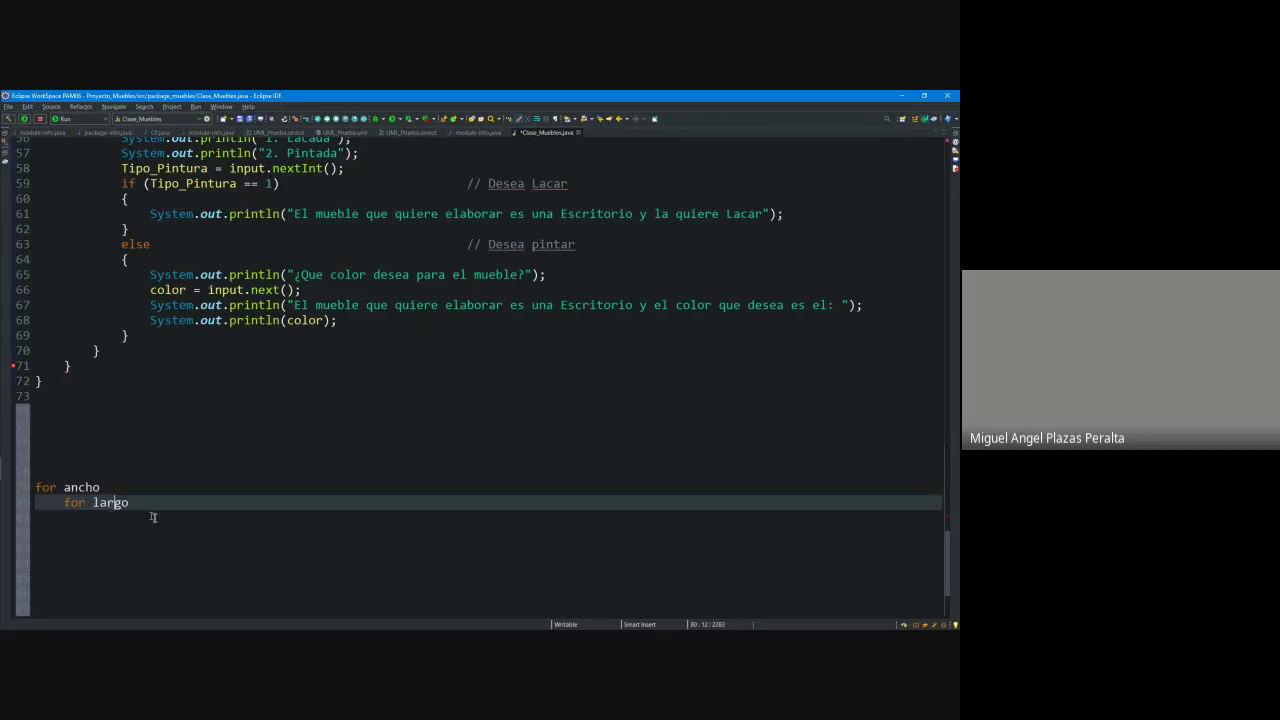
key(Return)
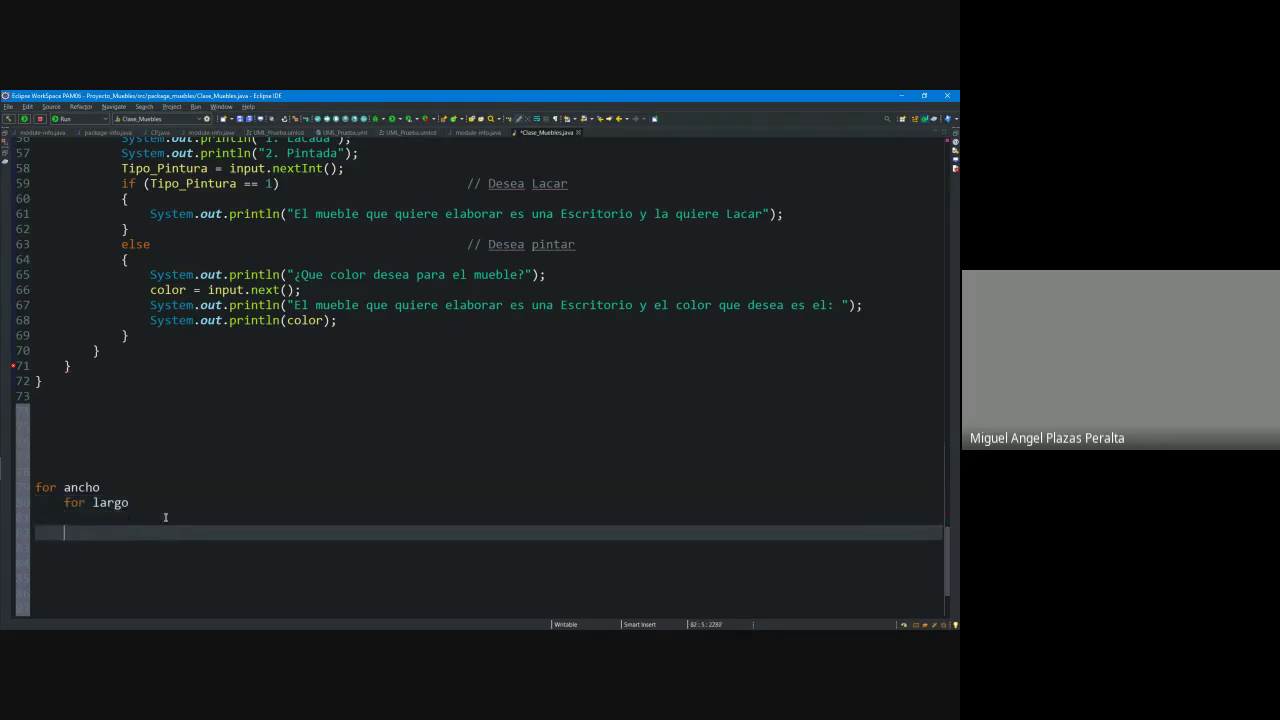
key(Tab)
text(for)
key(Return)
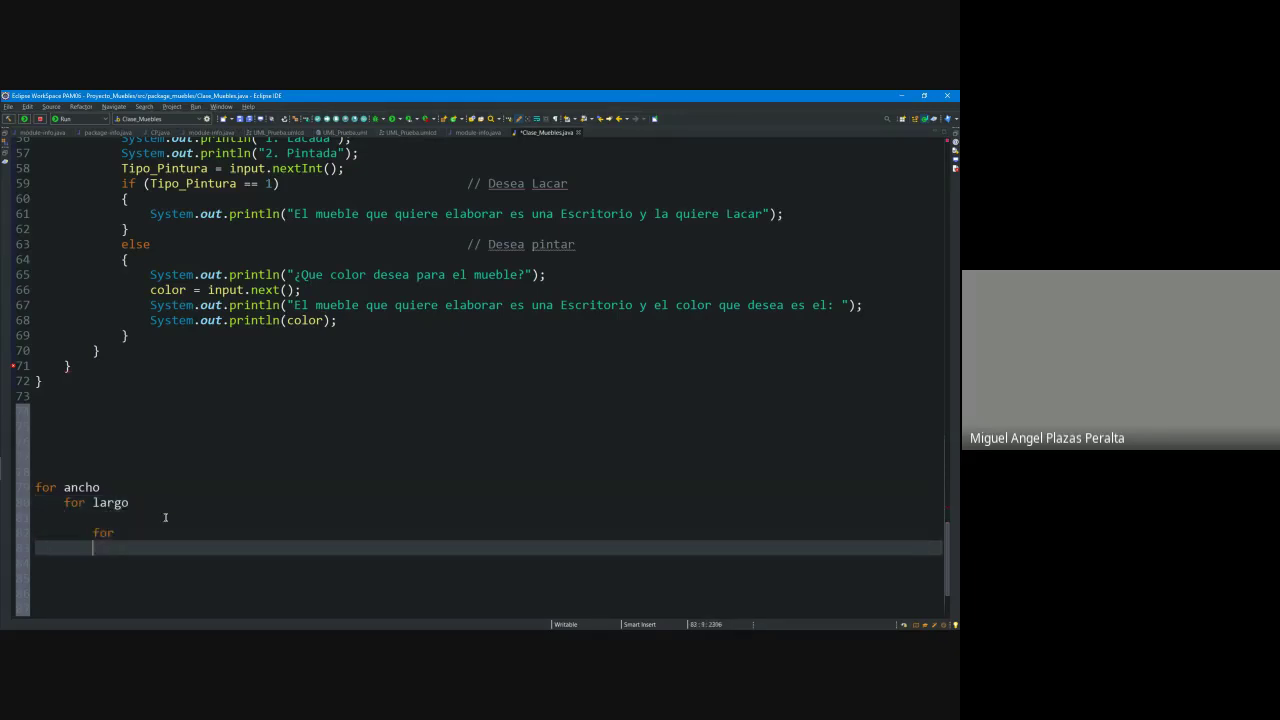
key(Return)
key(Tab)
text(for)
key(Return)
key(Return)
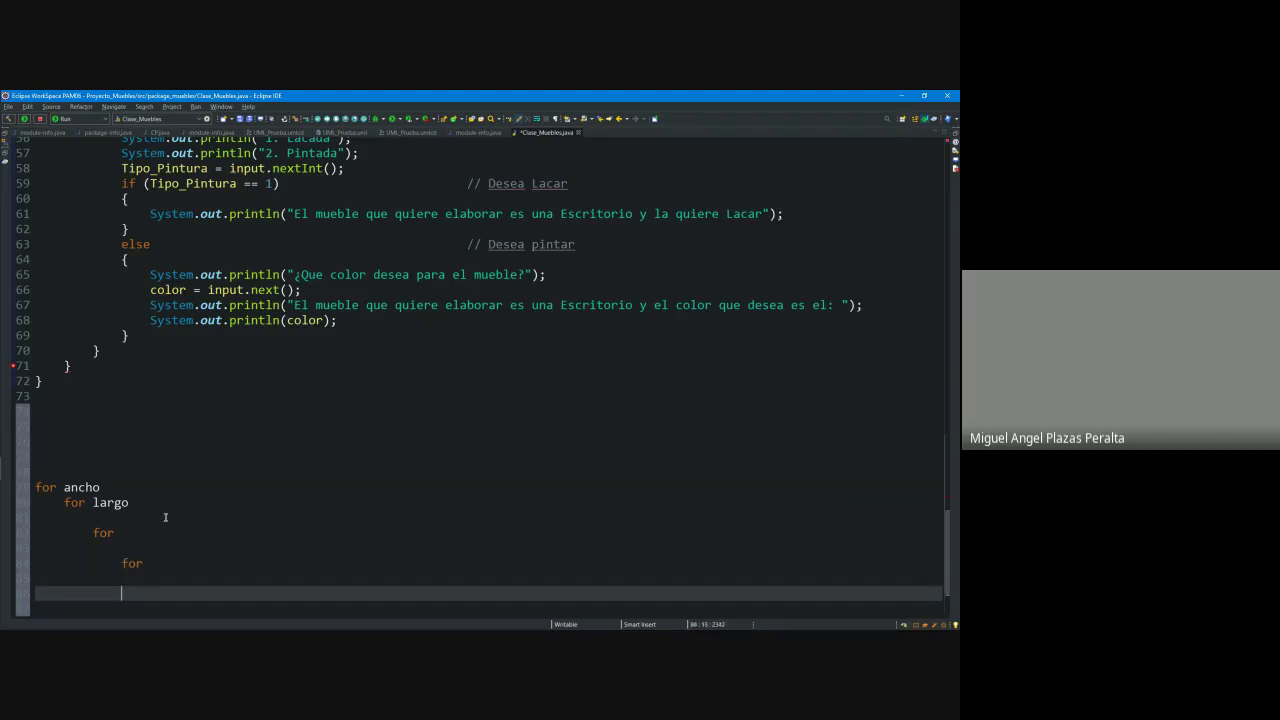
key(Tab)
text(for)
key(Return)
key(Return)
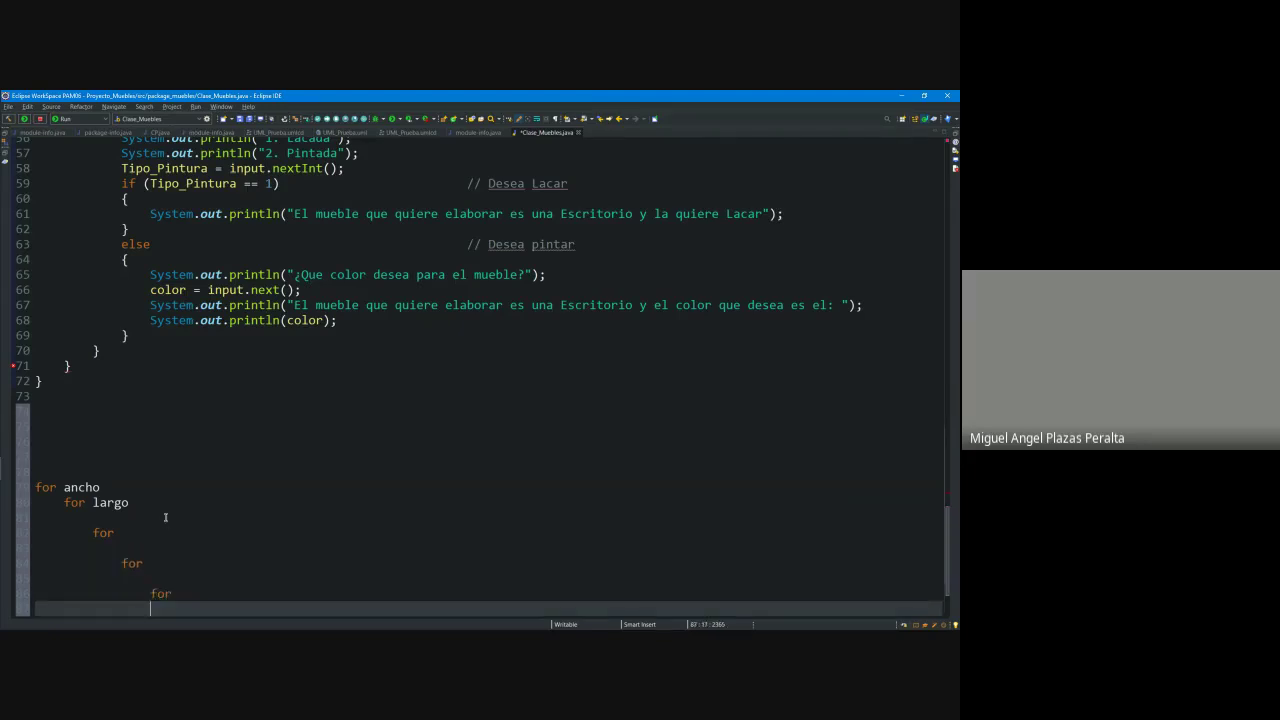
Step: Highlight the whole nested block from for ancho down to the innermost for
drag(170, 606, 32, 466)
click(79, 487)
drag(181, 579, 35, 472)
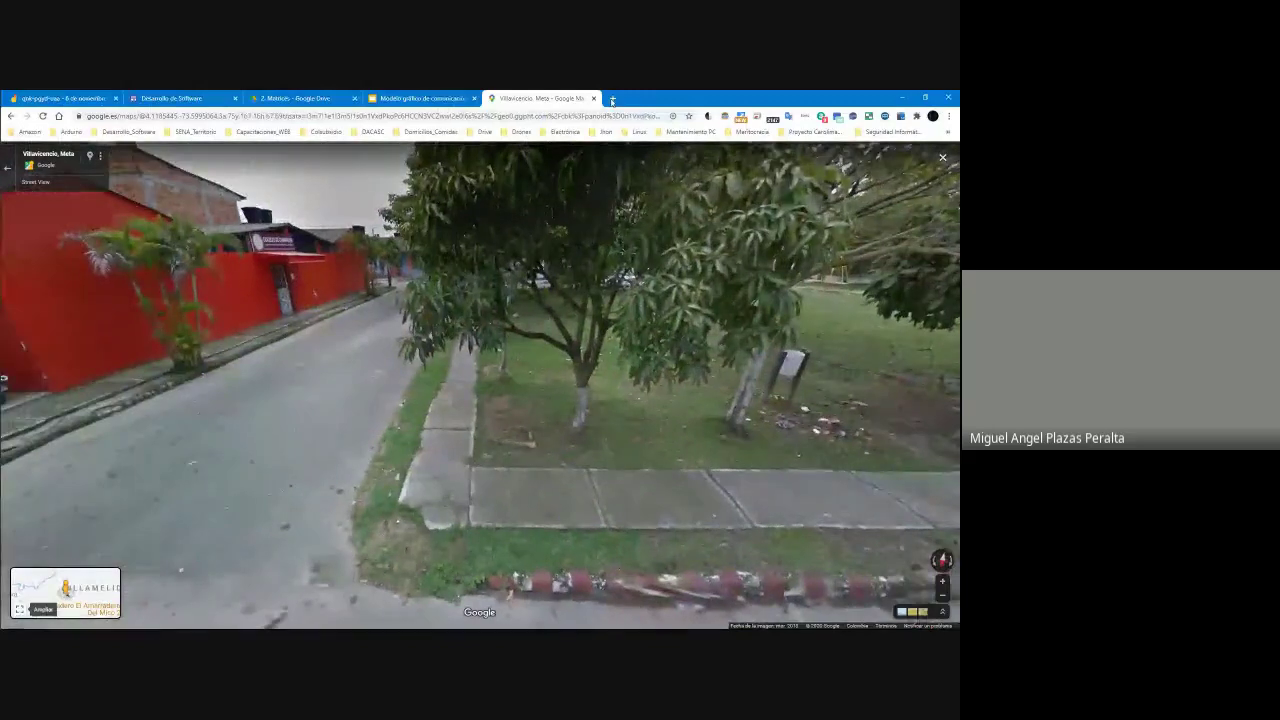
Step: Search DuckDuckGo for casillero in a new browser tab and browse the image results
click(612, 98)
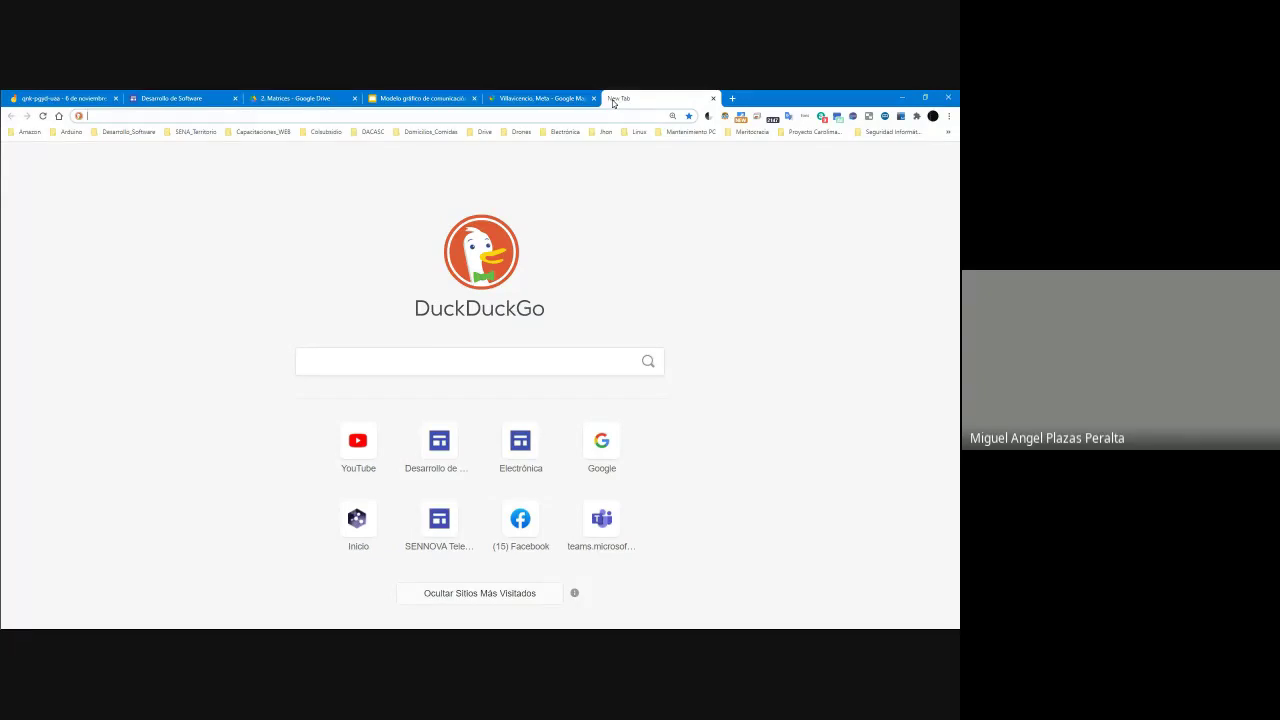
text(casillero)
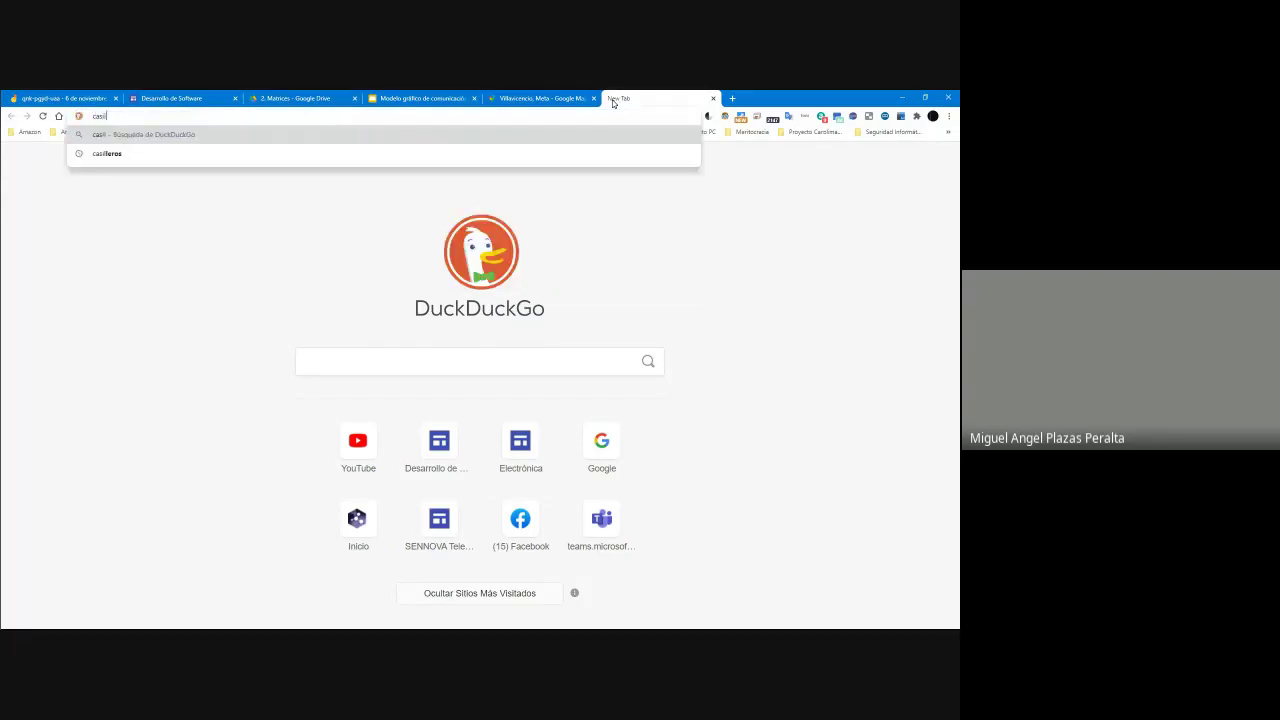
key(Return)
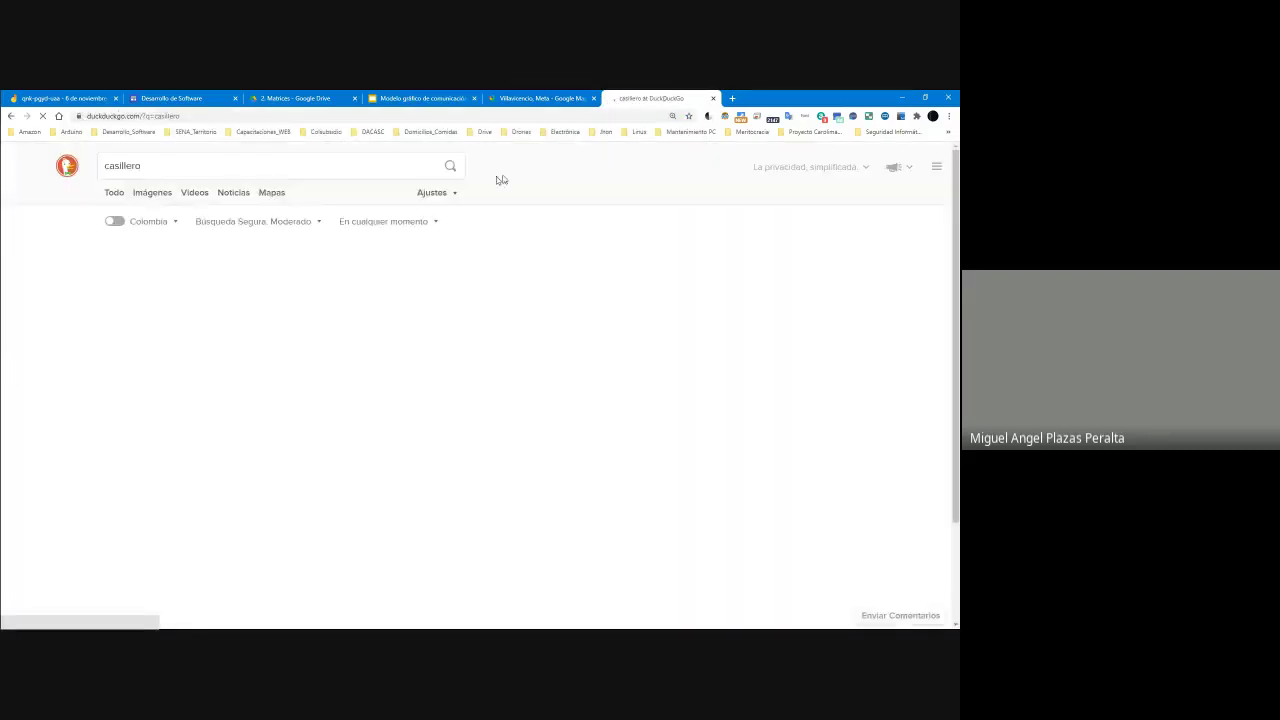
click(153, 194)
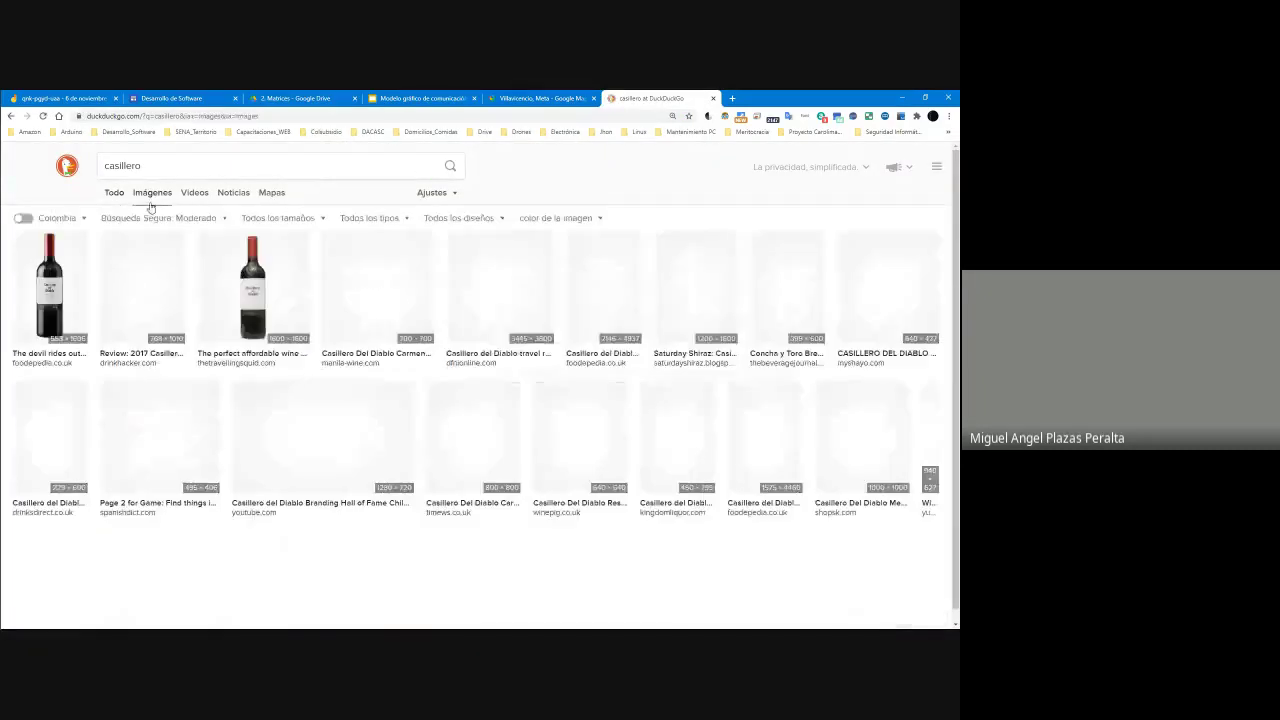
scroll(262, 344, down, 5)
scroll(262, 344, up, 10)
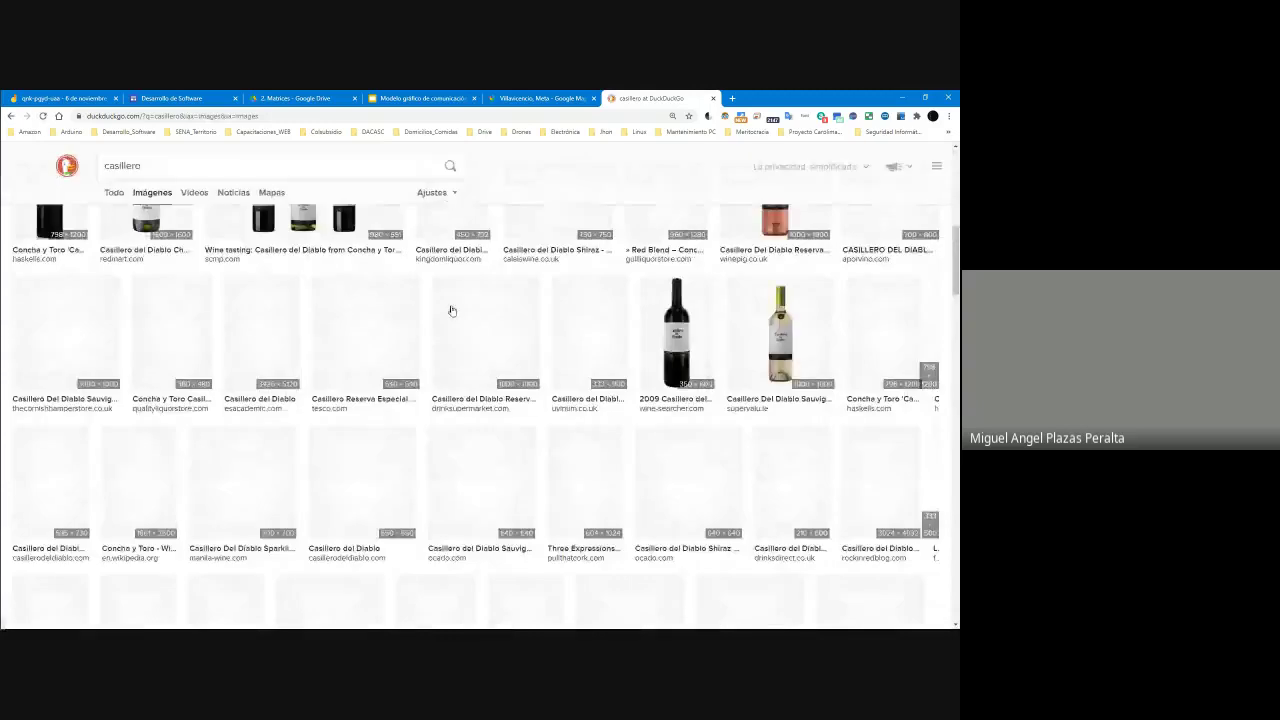
Step: Search the DuckDuckGo images for locker in place of casillero and browse the results
click(101, 170)
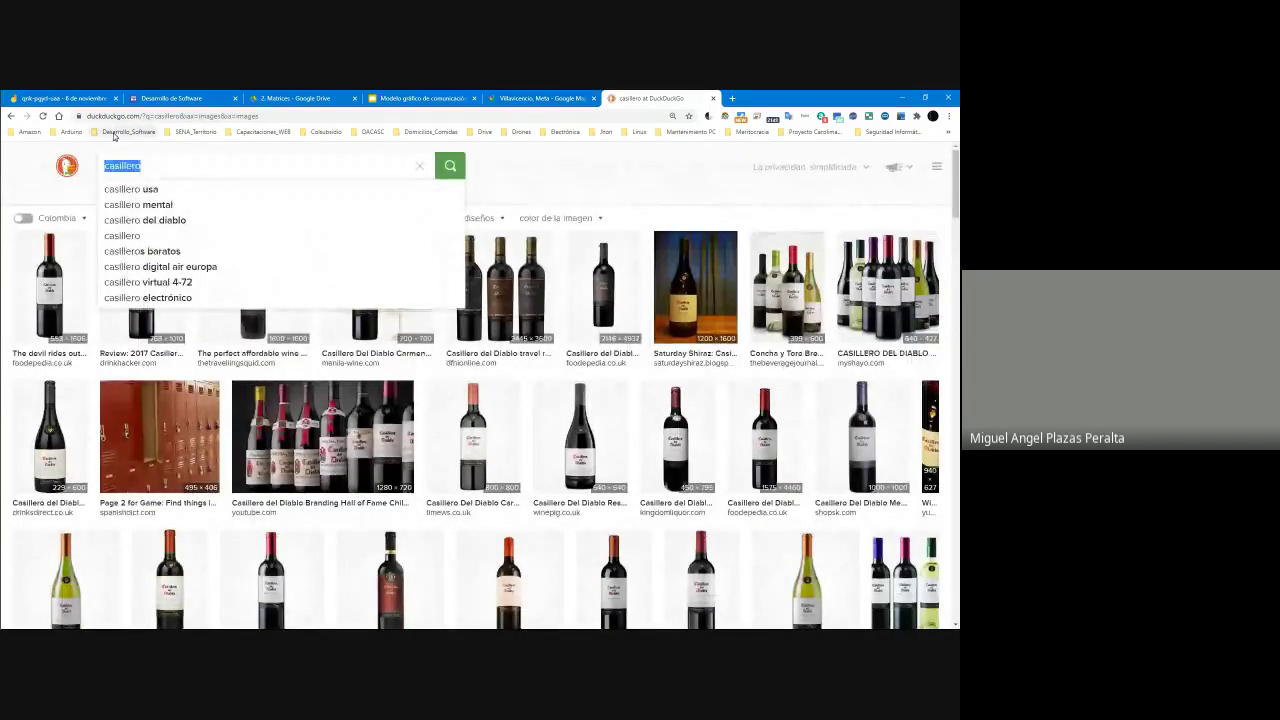
text(locker)
key(Return)
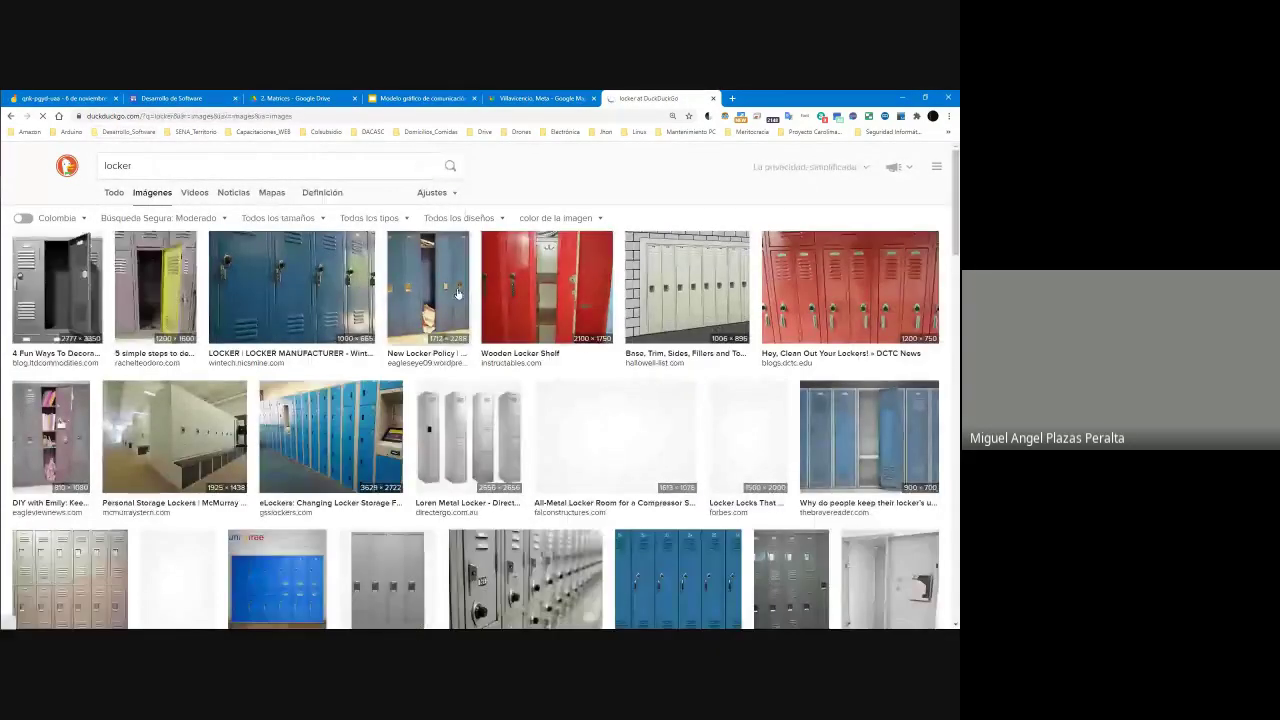
scroll(600, 300, down, 2)
scroll(620, 285, up, 2)
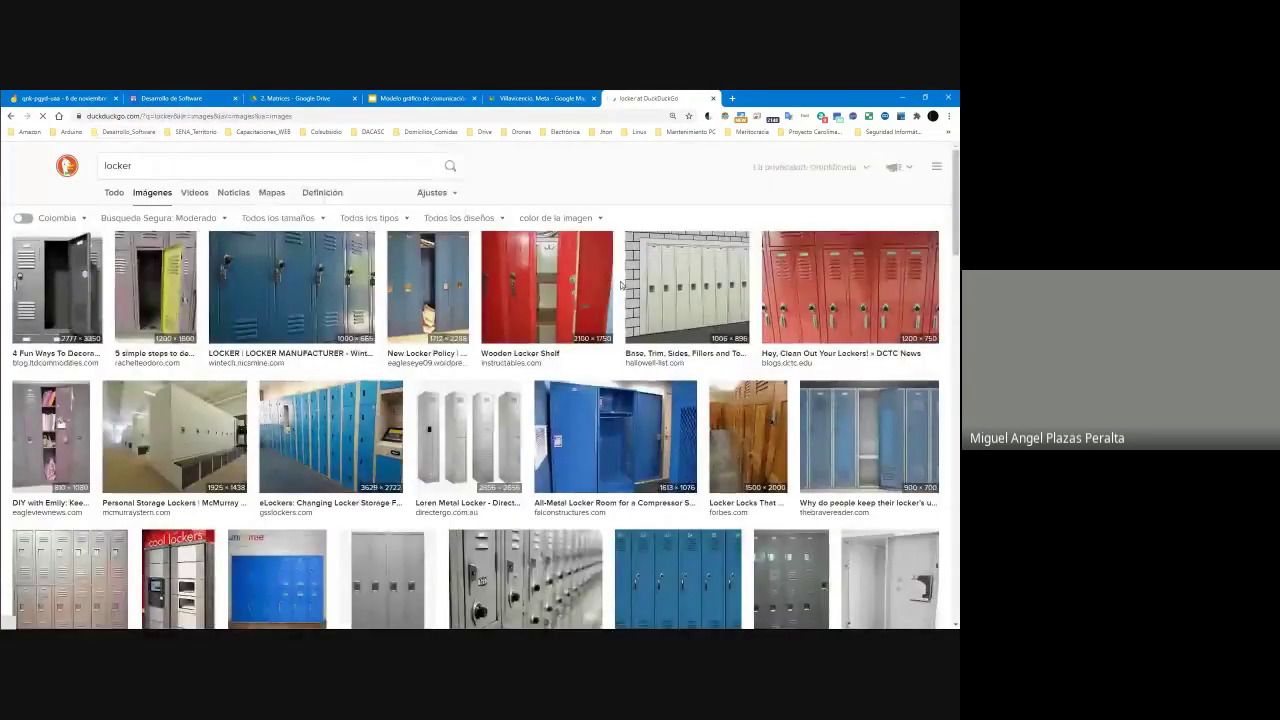
Step: Open the eLockers photo of the blue locker wall at full size, examine it and return to the image results
click(345, 455)
click(359, 442)
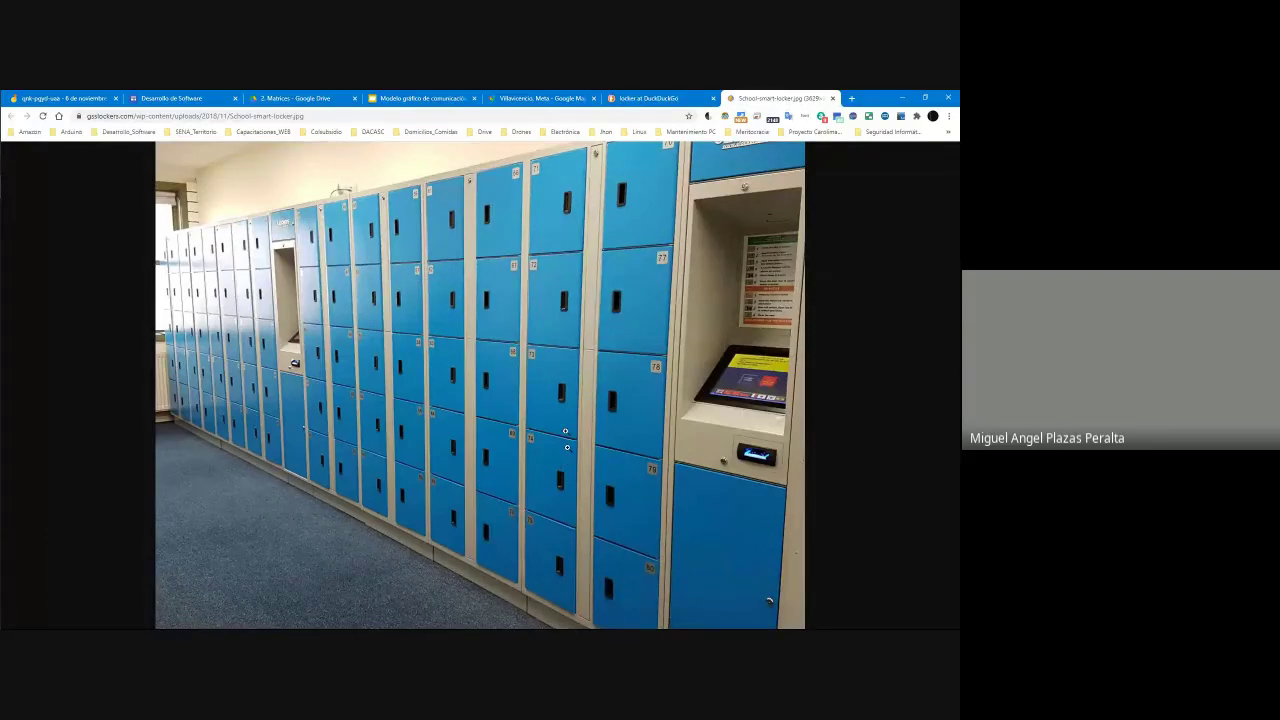
click(558, 207)
key(ctrl+shift+Tab)
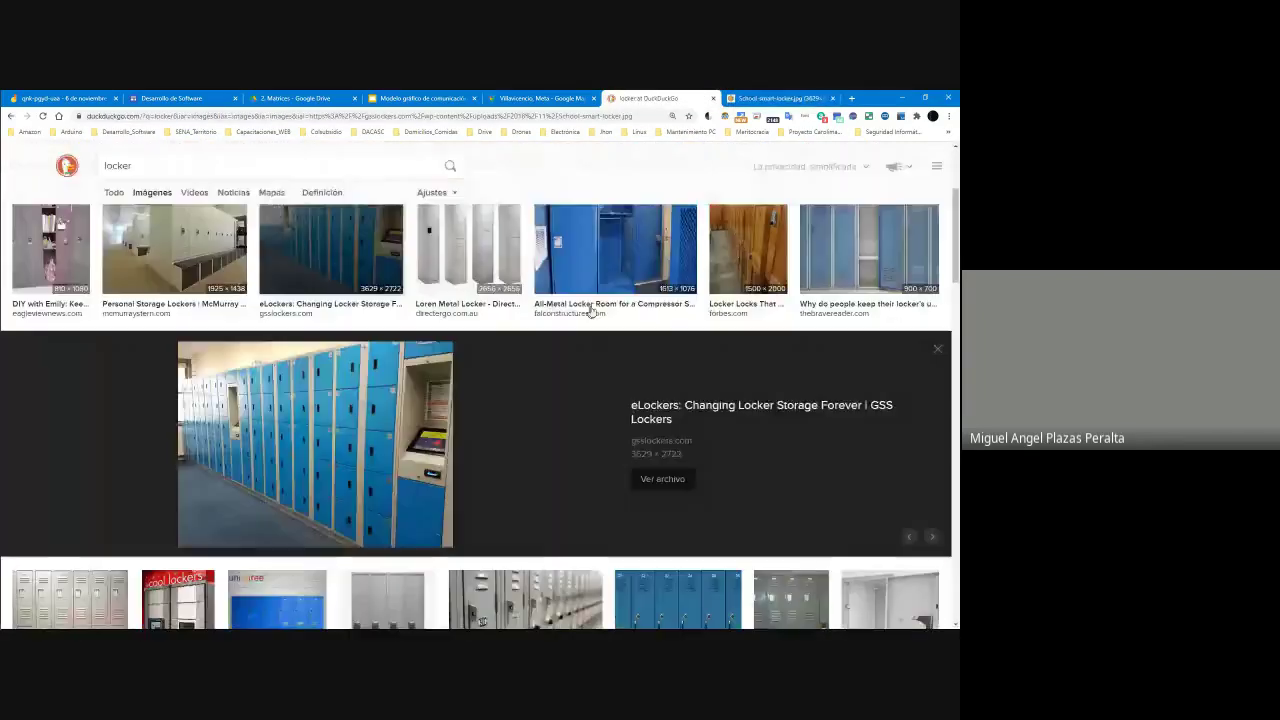
Step: Open the All-Metal Locker Room photo at full size and paste a screenshot of it into the Paint canvas
click(588, 302)
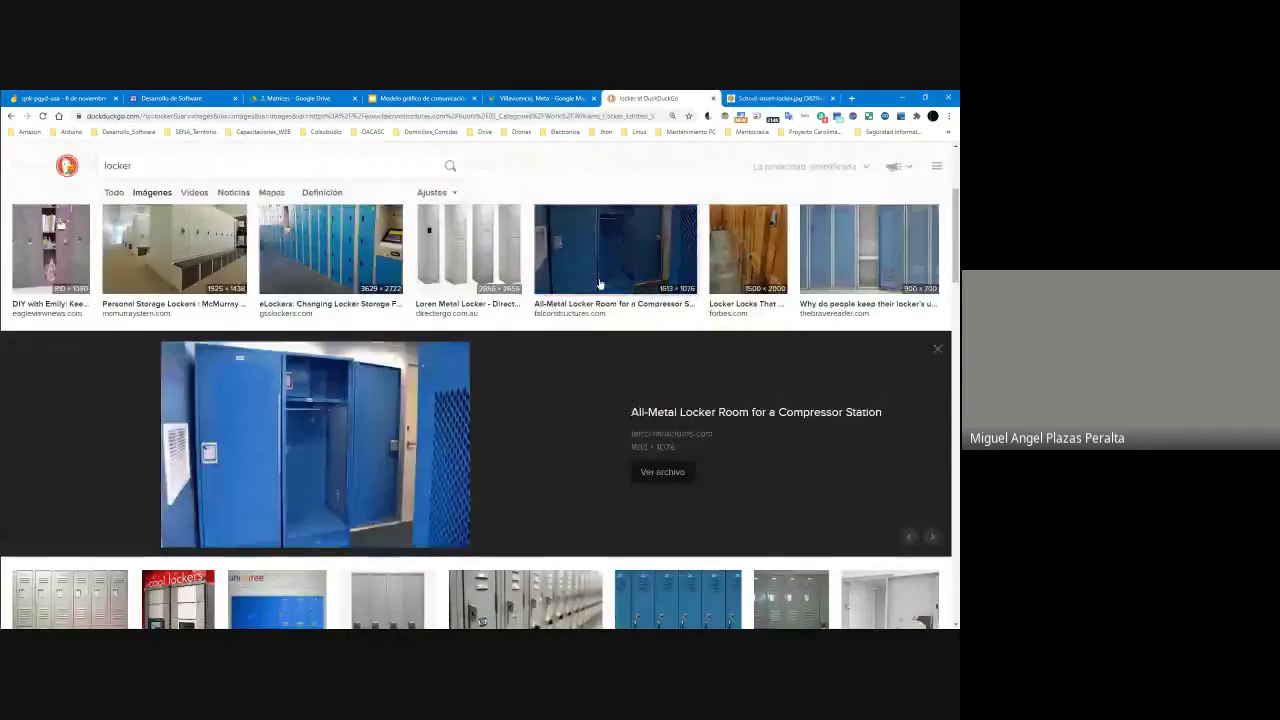
click(389, 429)
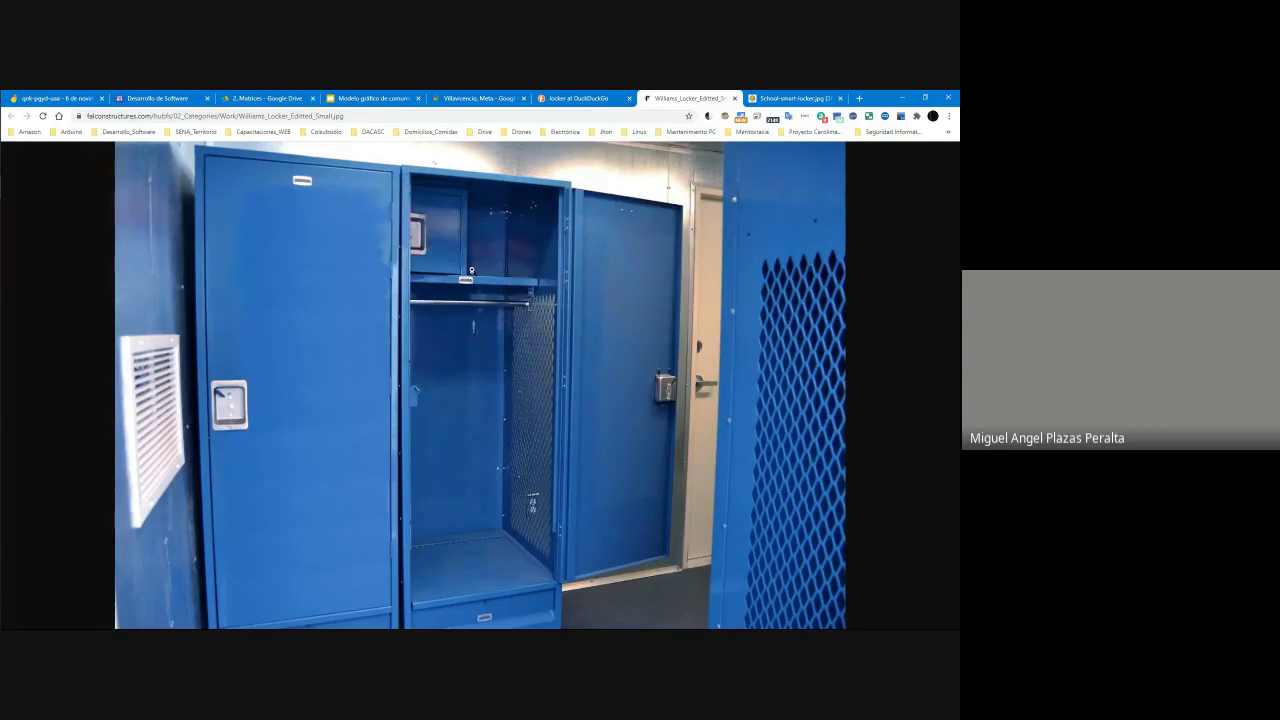
click(519, 311)
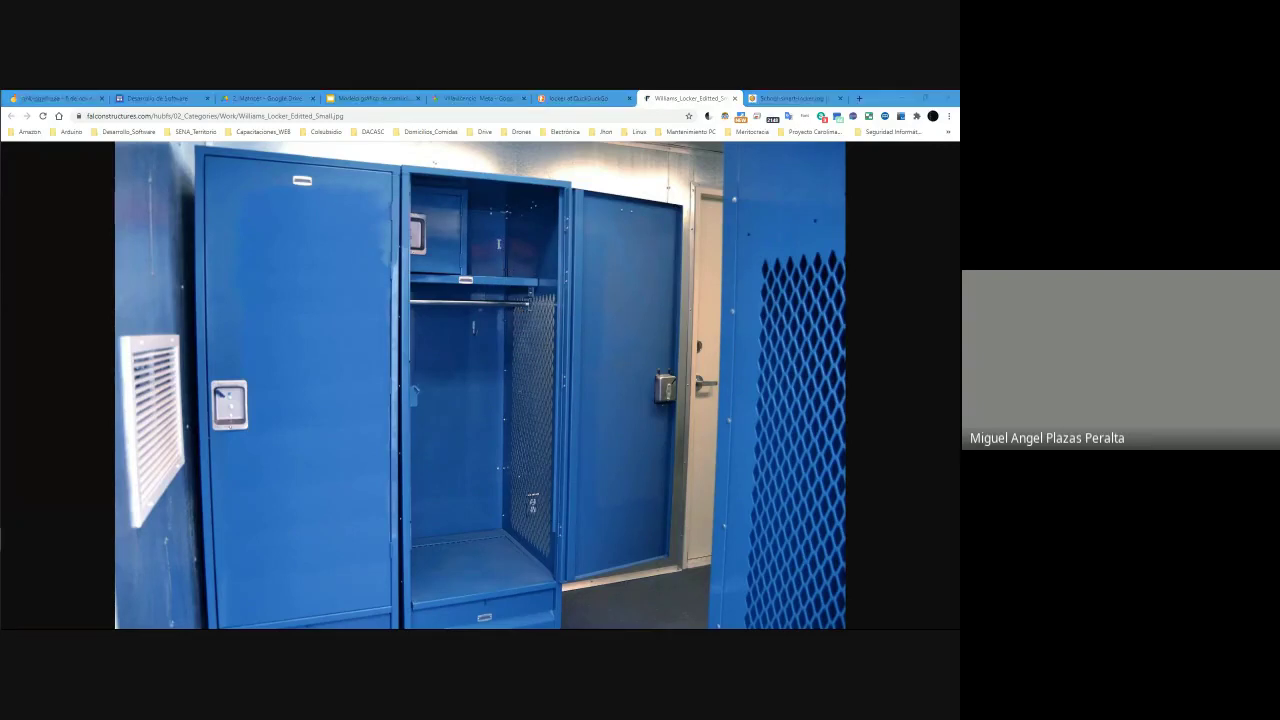
key(alt+Tab)
key(ctrl+v)
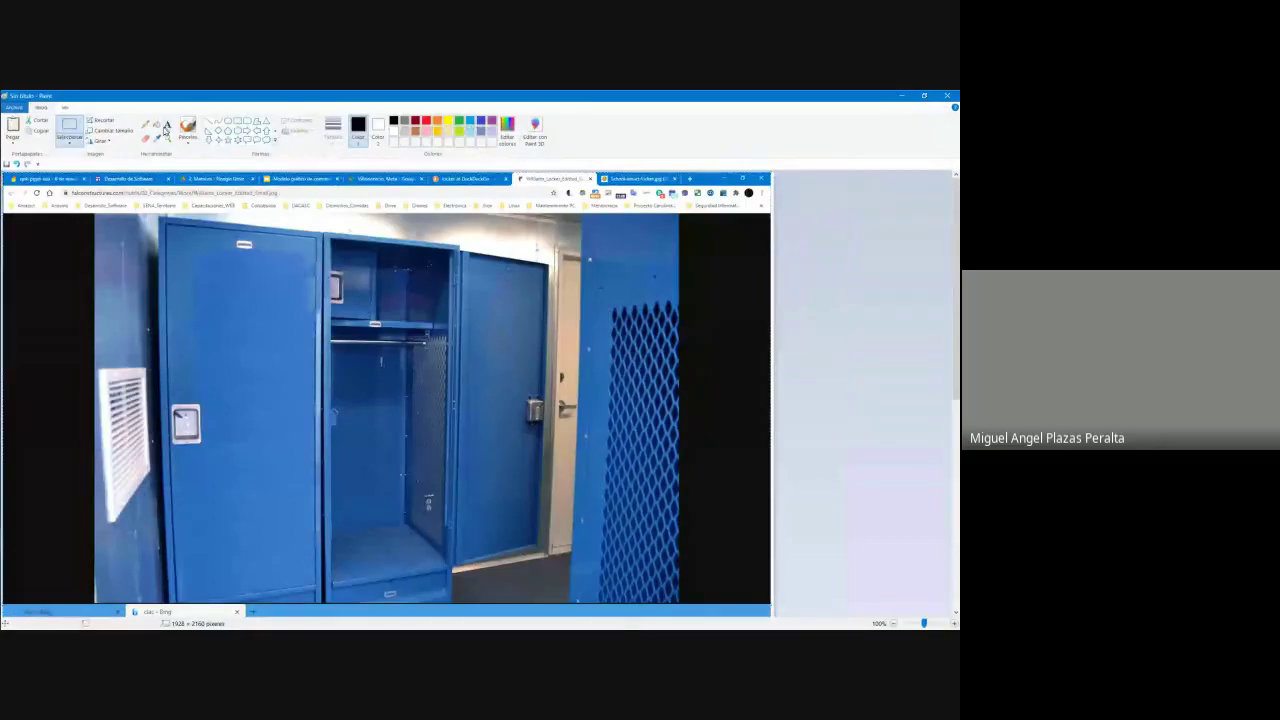
Step: Add a text box over the open locker listing 7, 8, 9 and 2 on separate lines
click(167, 125)
drag(353, 272, 425, 314)
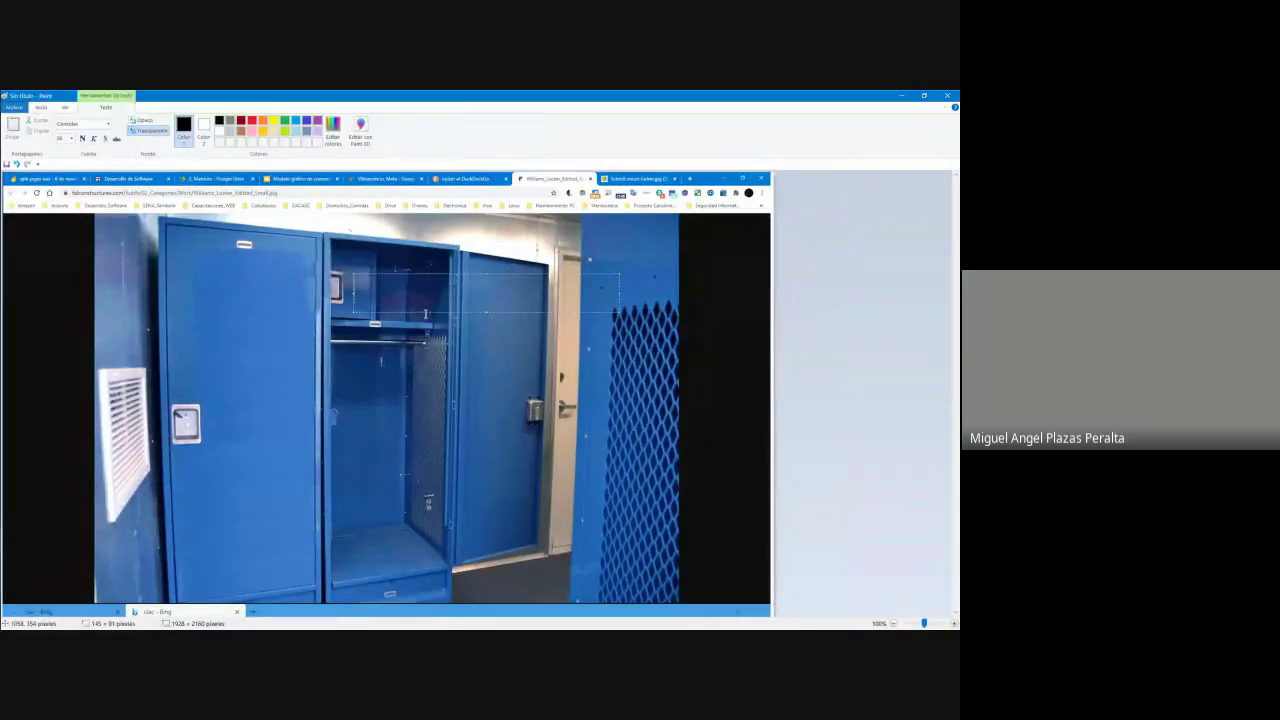
text(7)
key(Return)
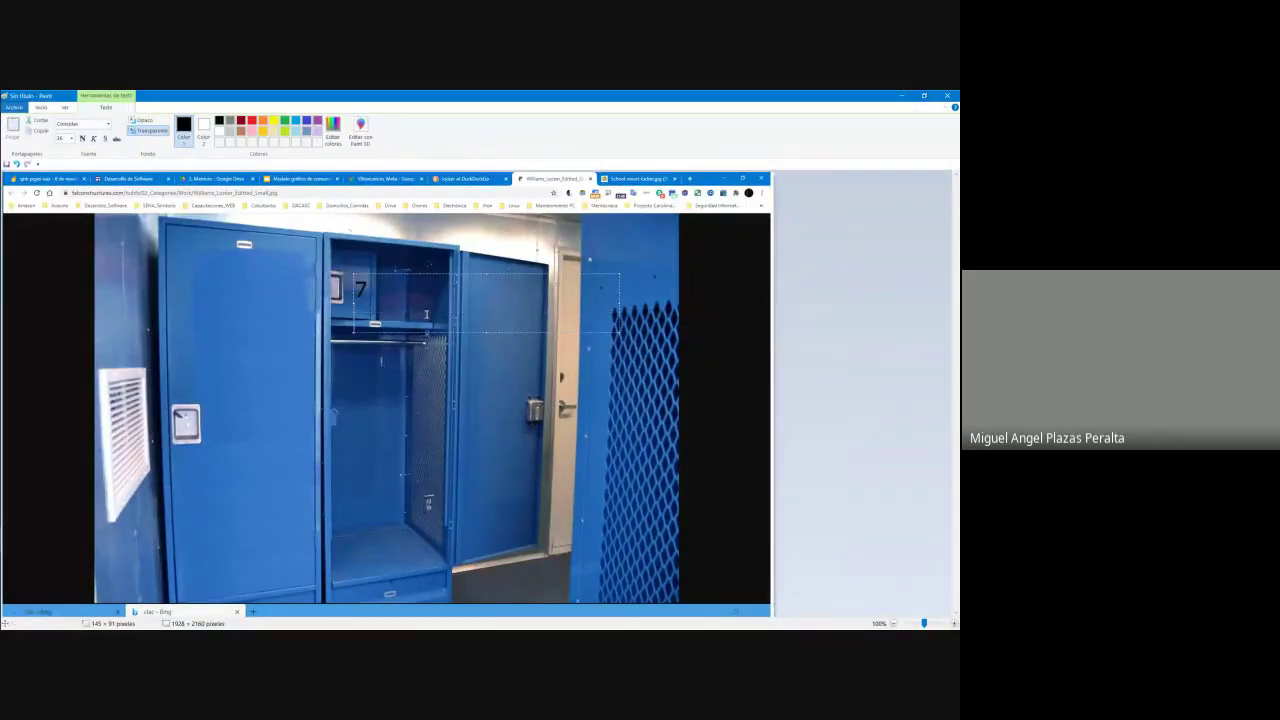
text(8)
key(Return)
text(9)
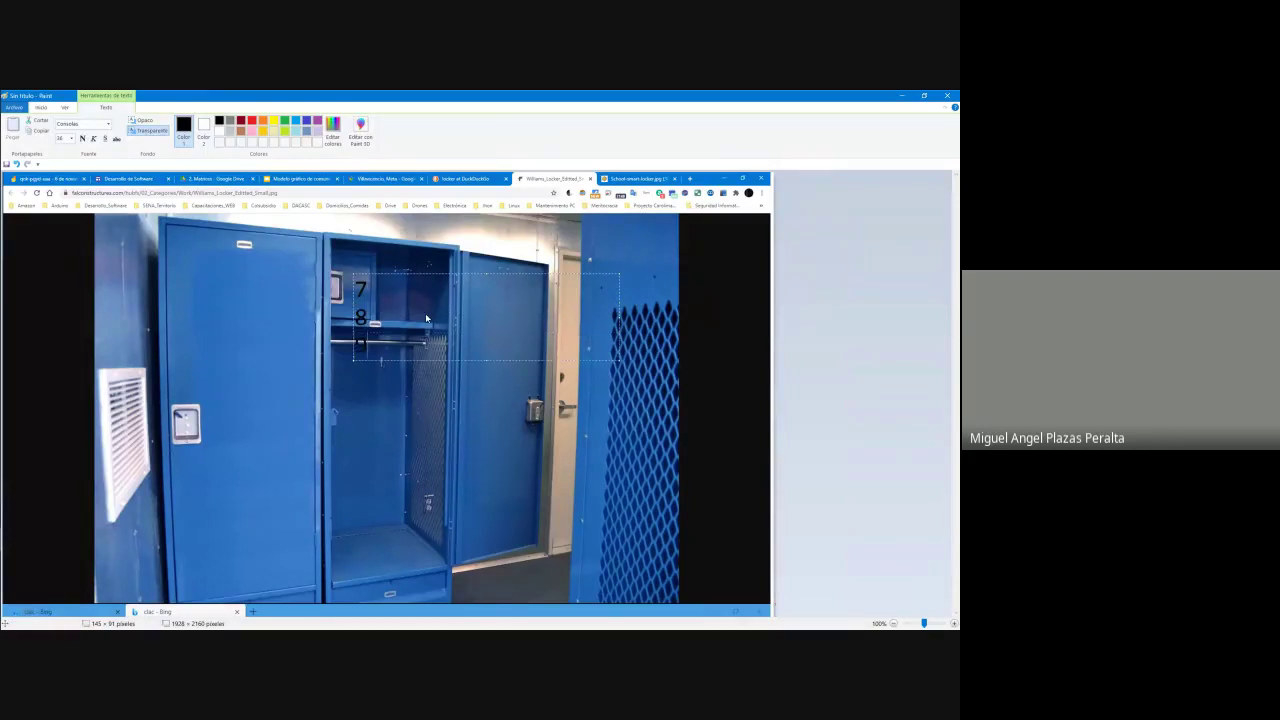
key(Return)
text(2)
key(Return)
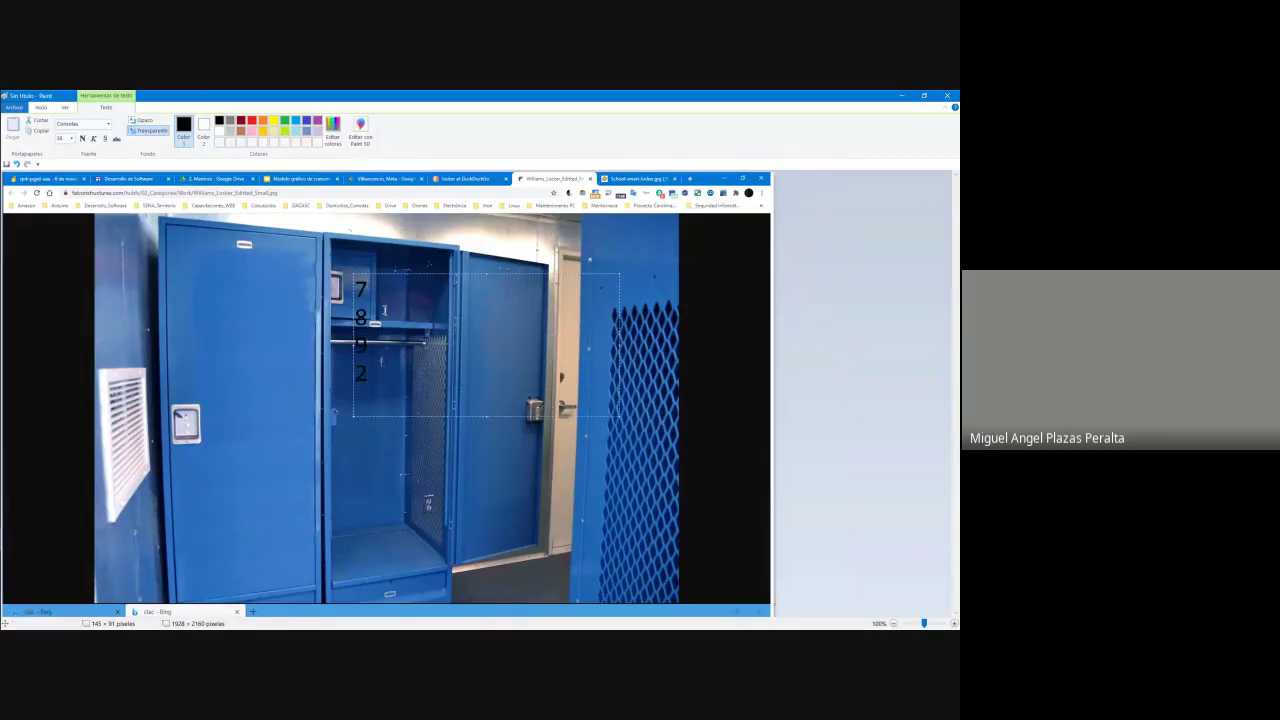
Step: Add decimals to the first three numbers in the text box so they read 7.22, 8.555 and 9.66
click(382, 300)
text(.22)
key(Down)
text(.555)
key(Down)
text(.66)
Step: Replace the whole list of numbers with the word Hola and clear it again
drag(344, 357, 349, 287)
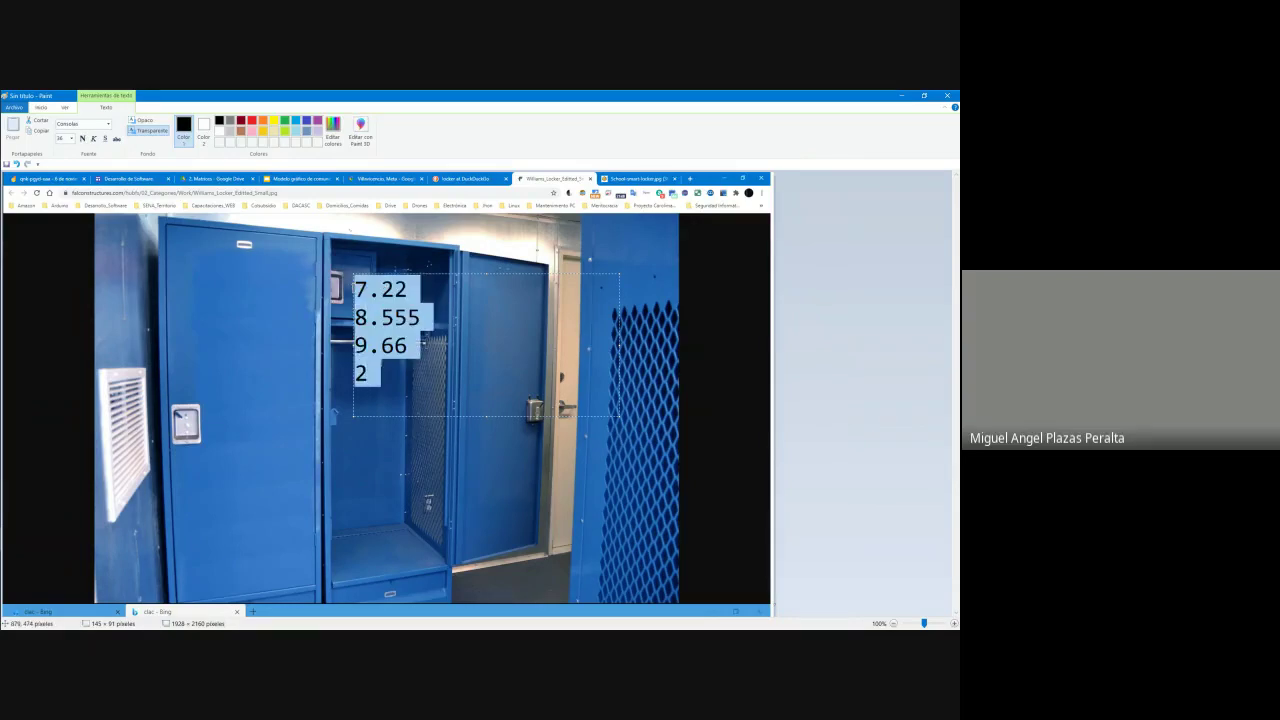
text(Hola)
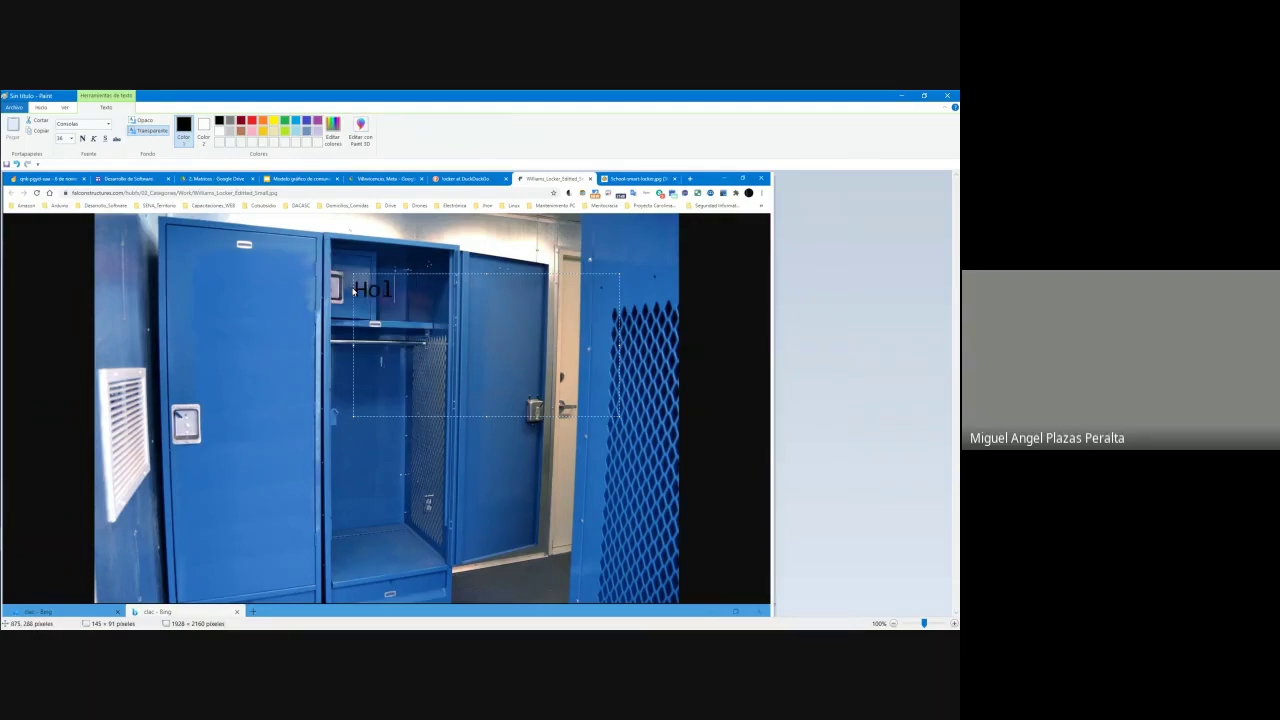
key(BackSpace)
key(BackSpace)
key(BackSpace)
key(BackSpace)
Step: List Padre, Madre, hijo, Hija, Hermano and Hermana on separate lines in the text box over the open locker
text(Padre)
key(Return)
text(Madre)
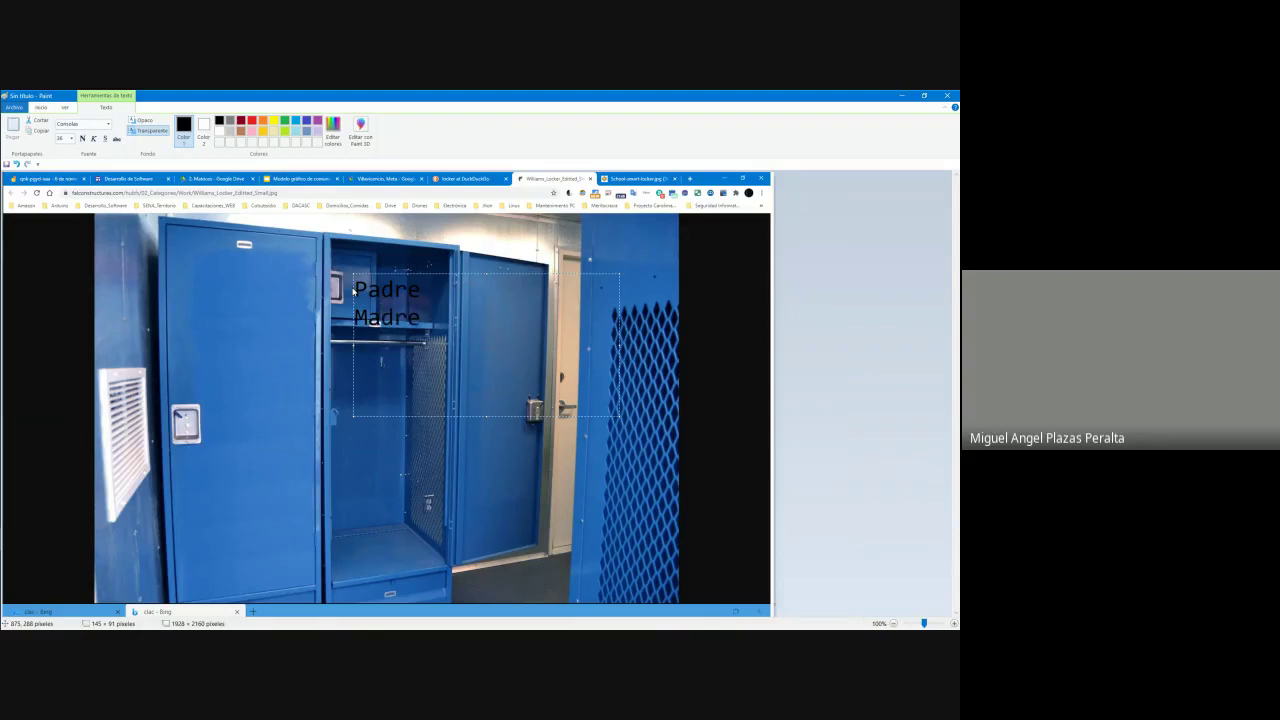
key(Return)
text(hijo)
key(Return)
text(Hija)
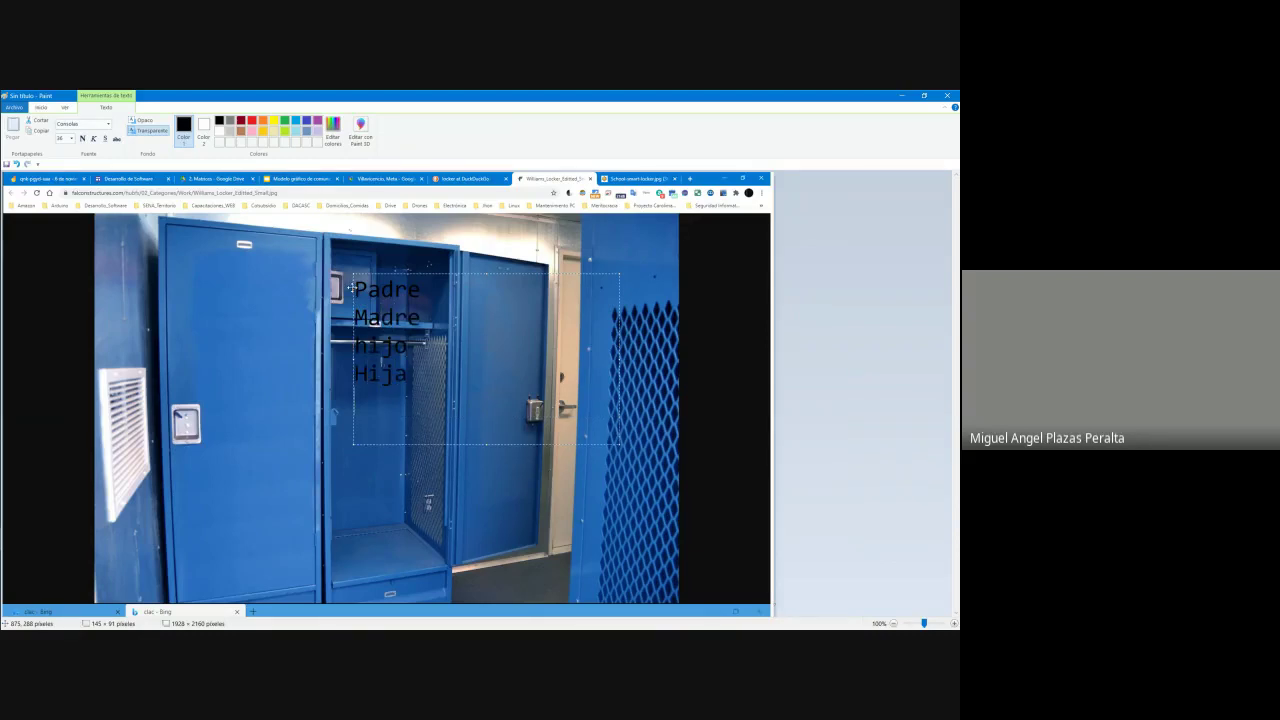
key(Return)
text(Hermano)
key(Return)
text(Herman)
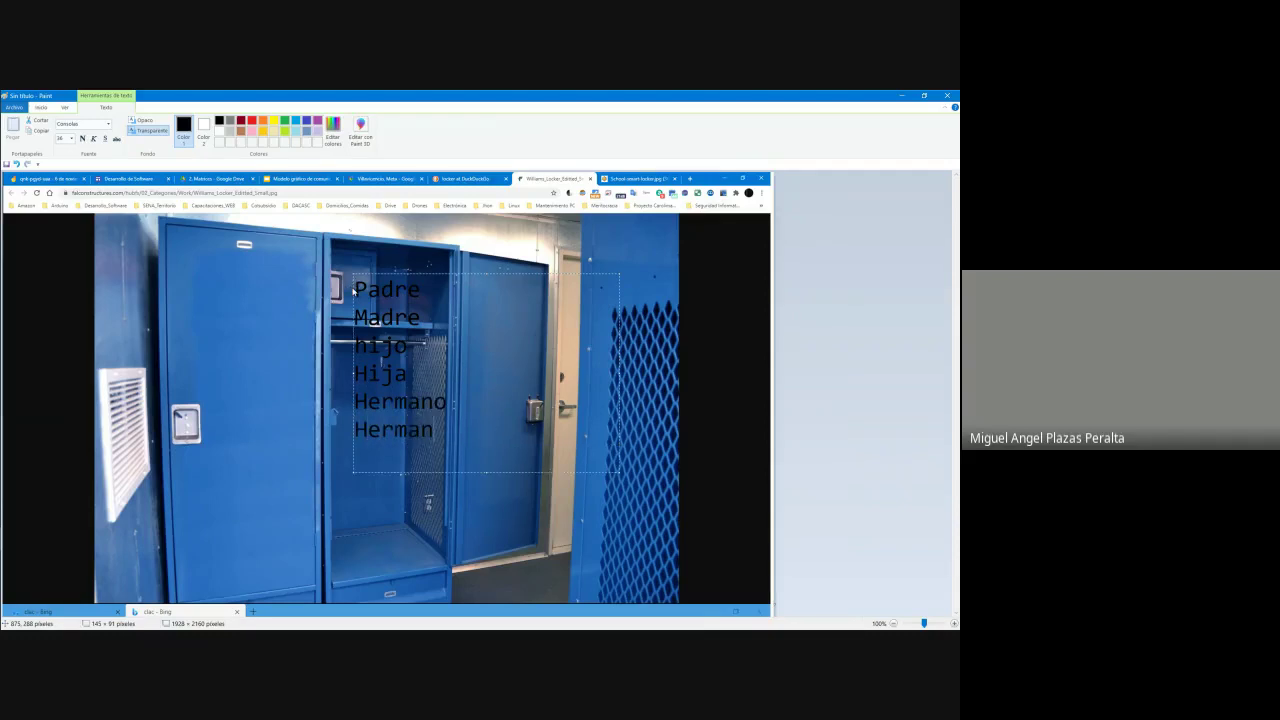
text(a)
key(Return)
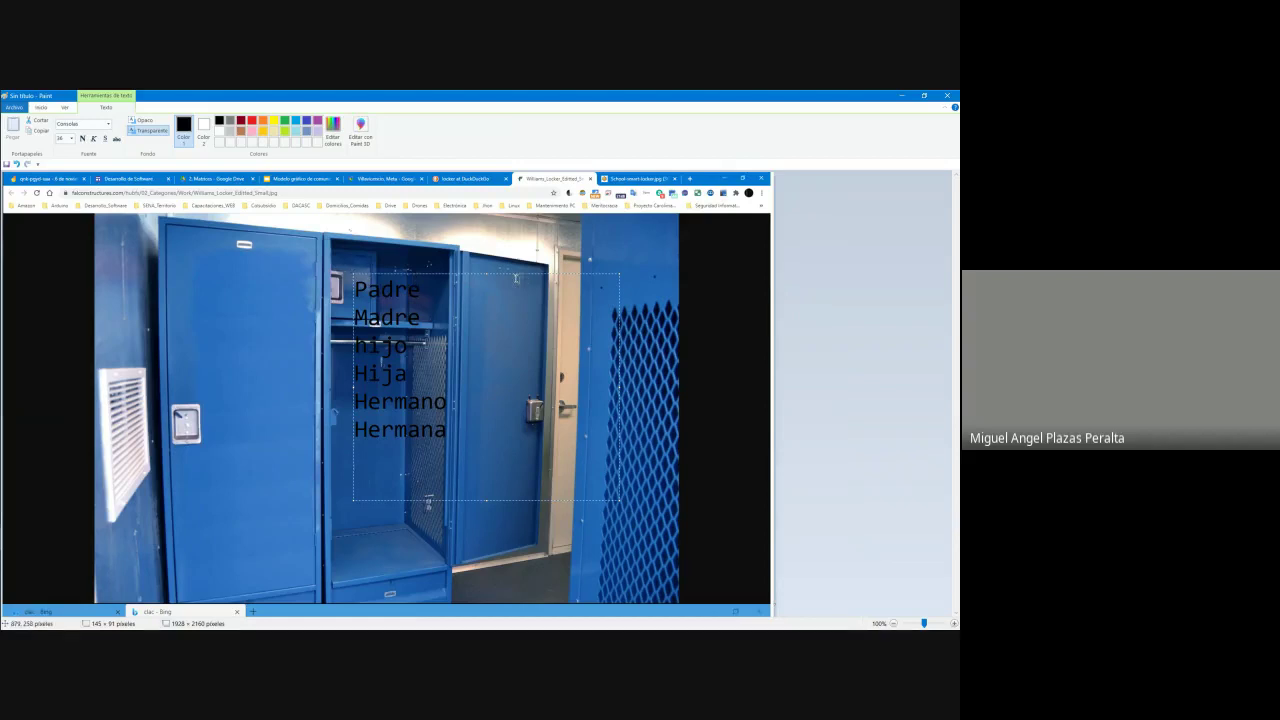
Step: Highlight the whole family list and move its text box to the far left of the locker picture
click(516, 278)
mouse_move(461, 436)
mouse_down()
mouse_move(355, 345)
mouse_move(350, 290)
mouse_up()
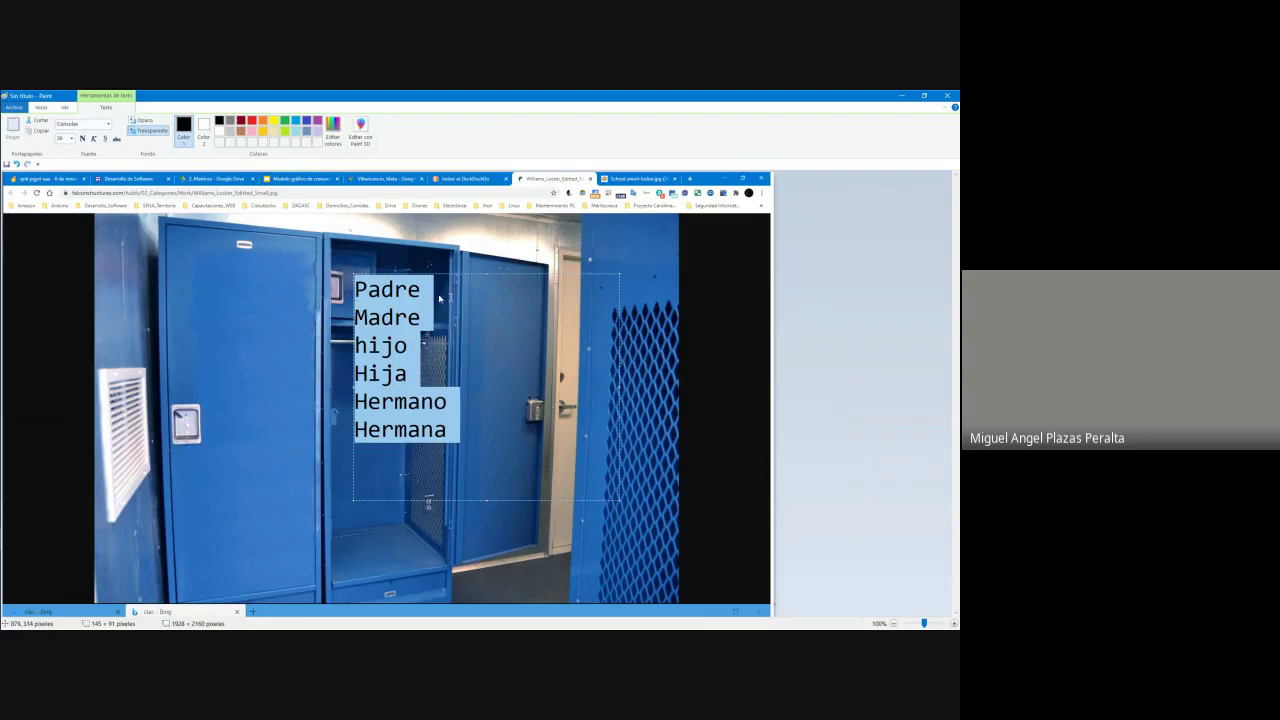
drag(462, 434, 356, 288)
drag(458, 440, 350, 288)
drag(409, 272, 96, 252)
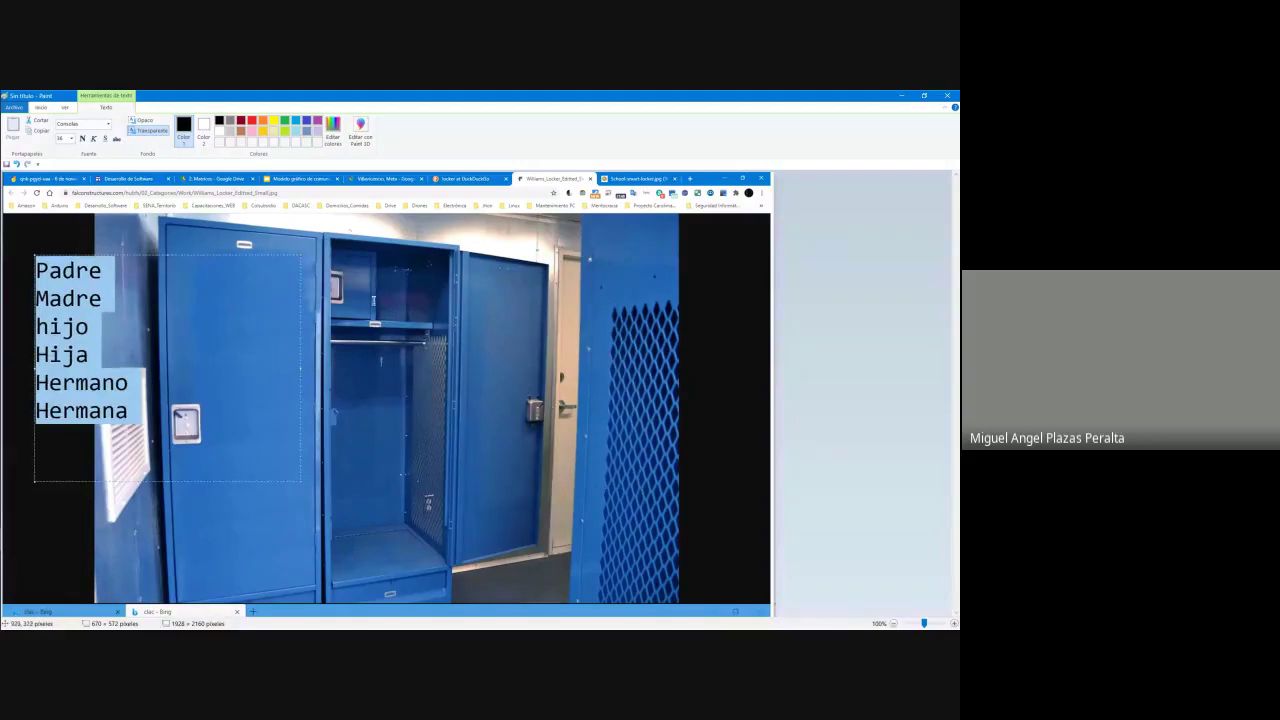
click(272, 251)
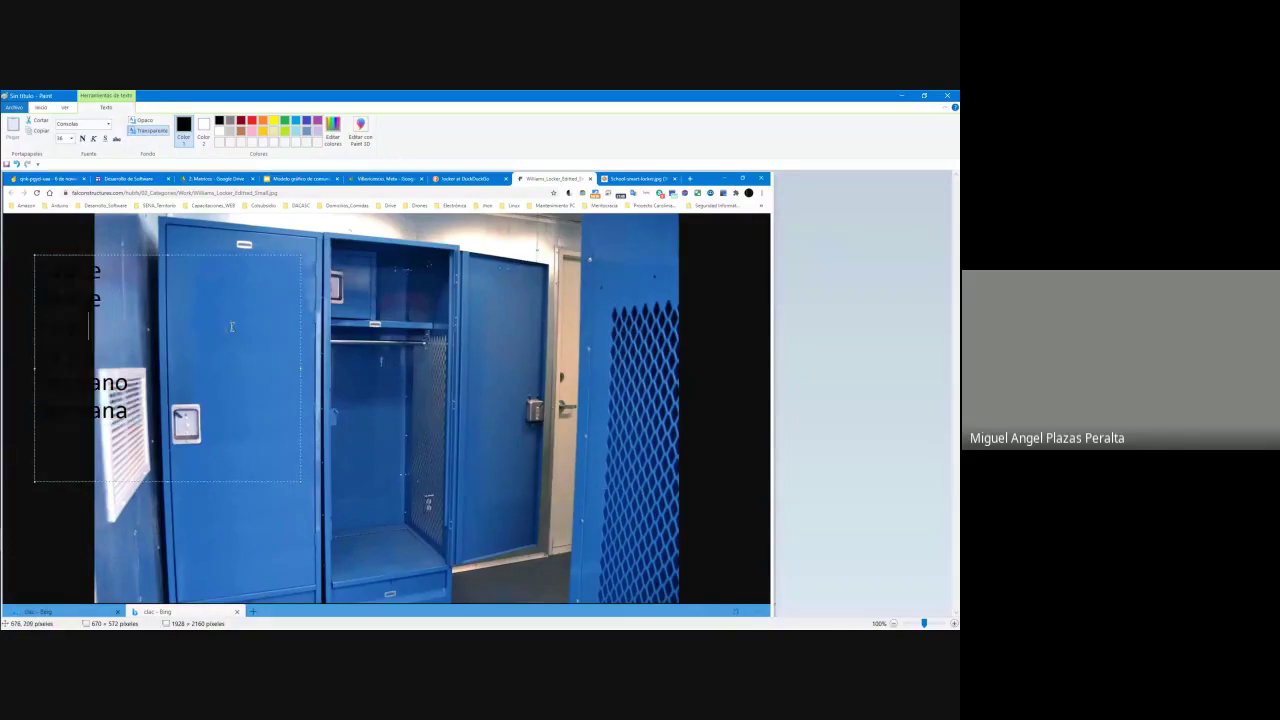
click(68, 266)
click(45, 274)
Step: Add a second text box listing Padre, 1, 5.2 and False on separate lines and move it onto the right locker door
drag(344, 300, 452, 428)
text(Padre)
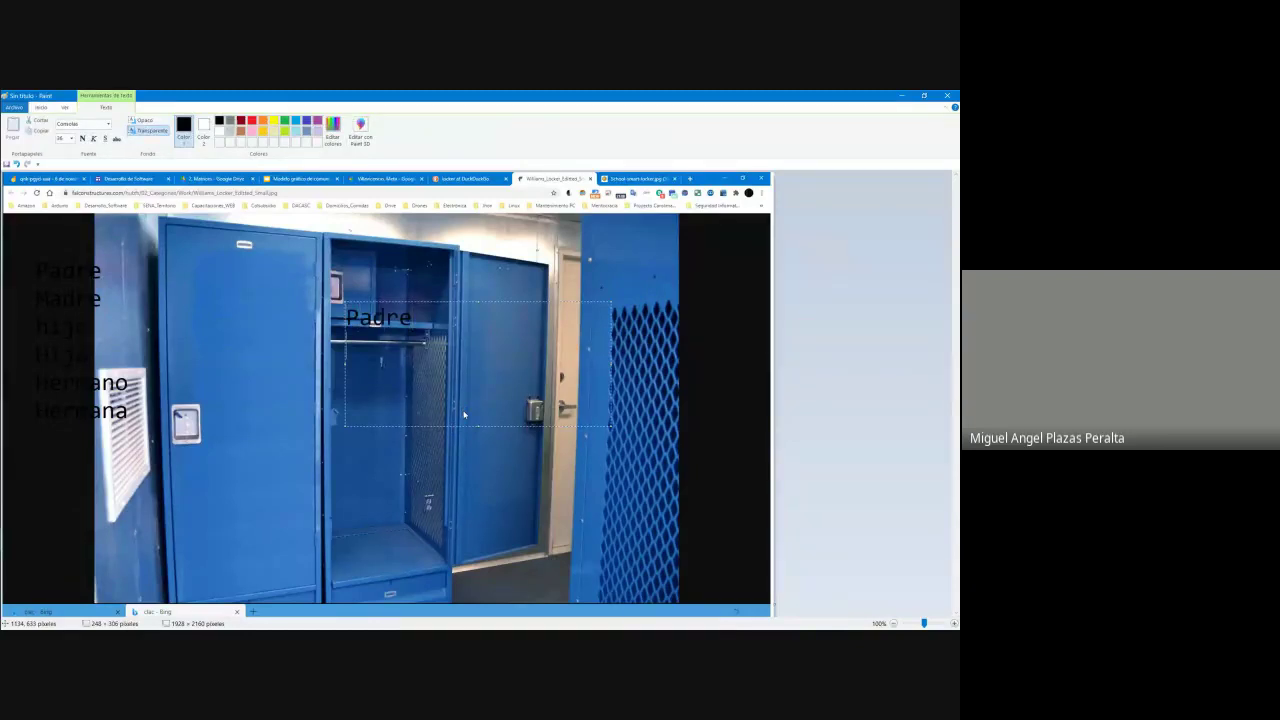
key(Return)
text(1)
key(Return)
text(5.2)
text(False)
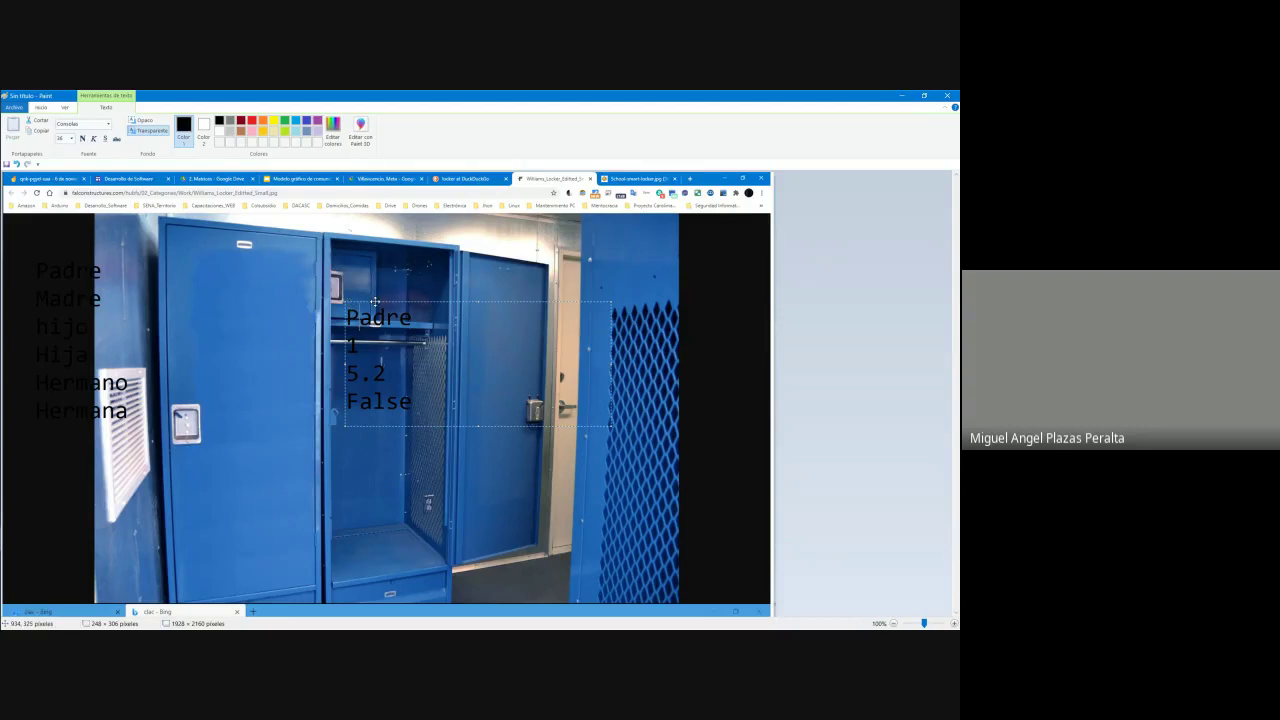
mouse_move(375, 302)
mouse_down()
mouse_move(378, 272)
mouse_move(521, 280)
mouse_up()
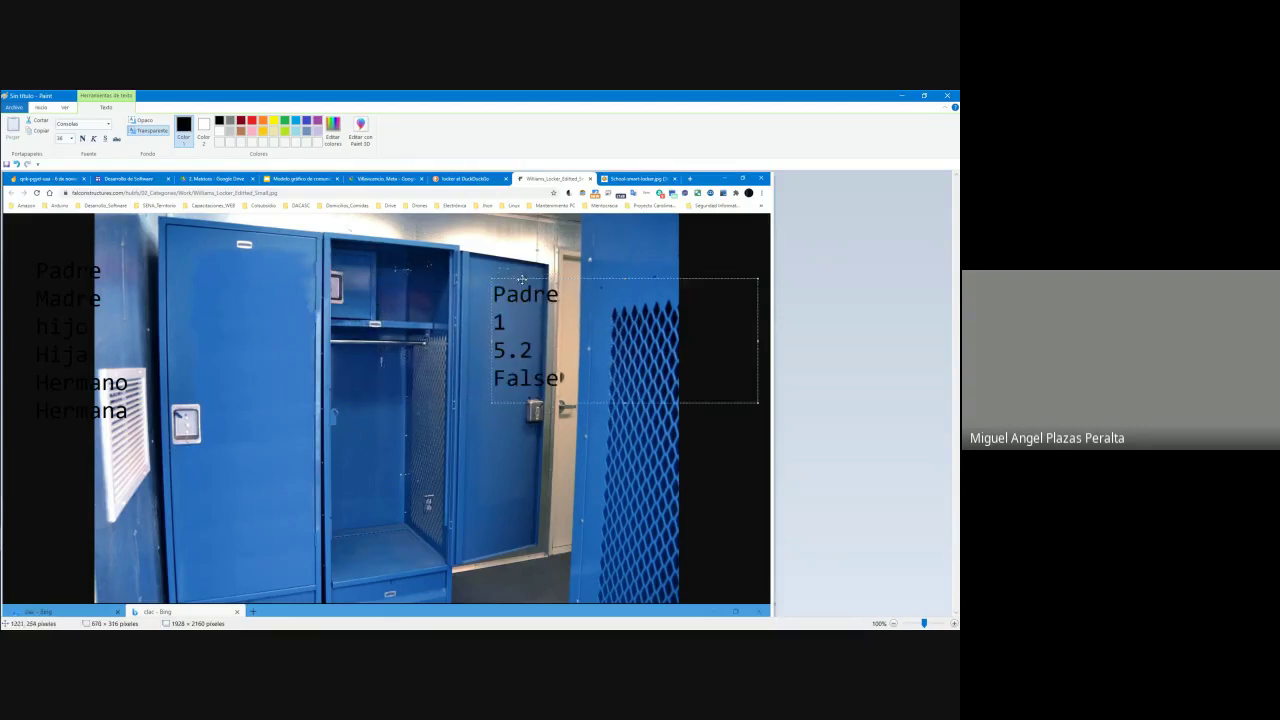
Step: Try to reopen the placed family list beside the lockers for editing
click(62, 278)
click(53, 253)
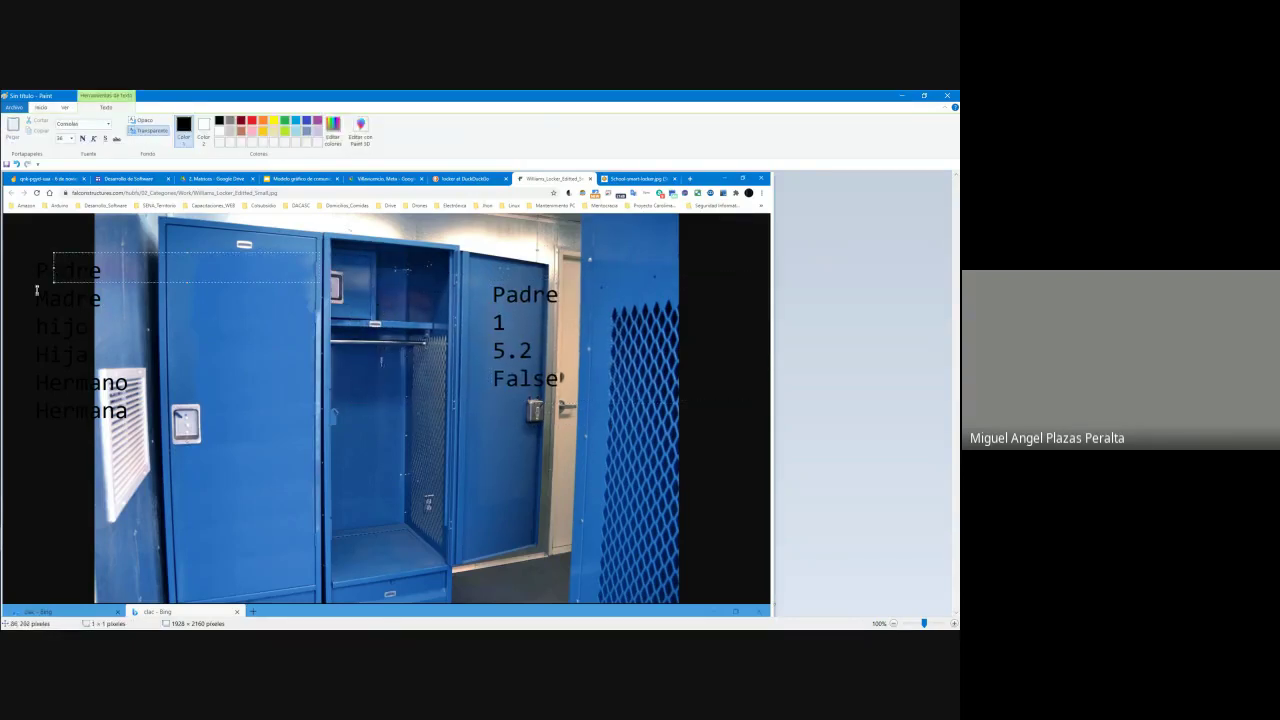
click(36, 290)
click(42, 279)
click(63, 332)
click(62, 316)
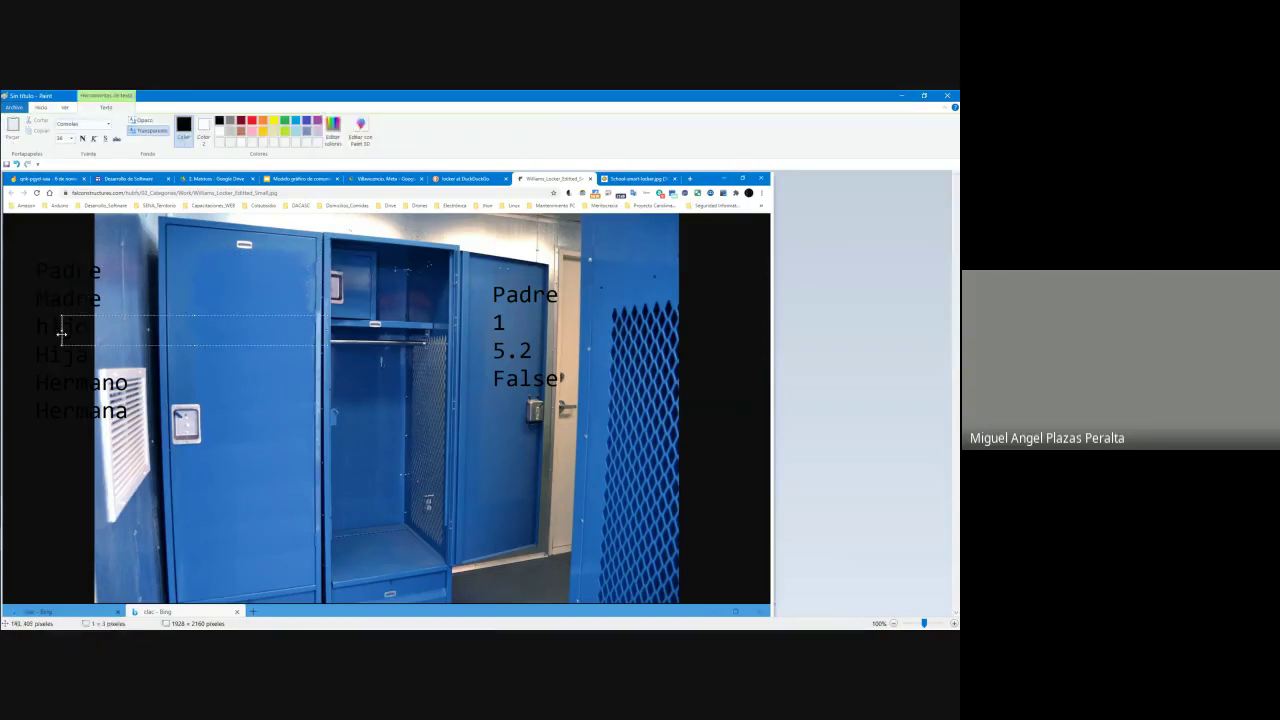
key(Escape)
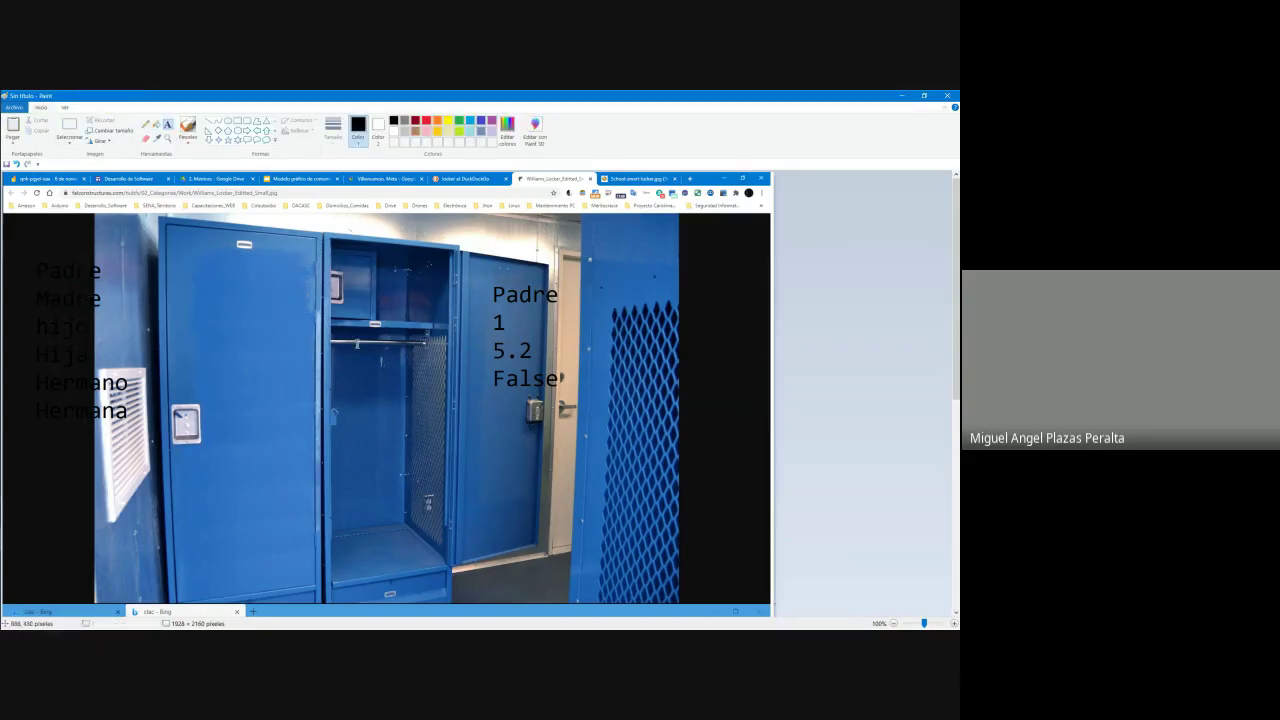
click(41, 272)
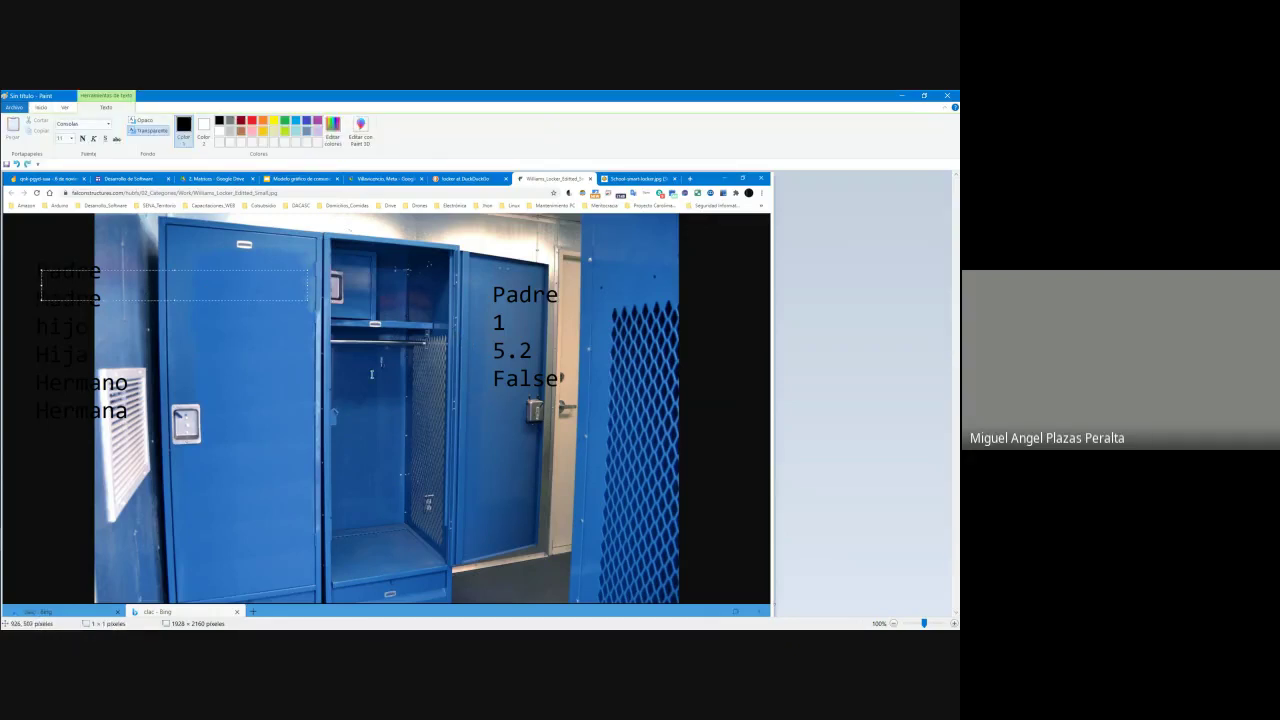
Step: Undo the text additions and restore the pasted locker picture without any text
key(ctrl+z)
key(ctrl+z)
key(ctrl+z)
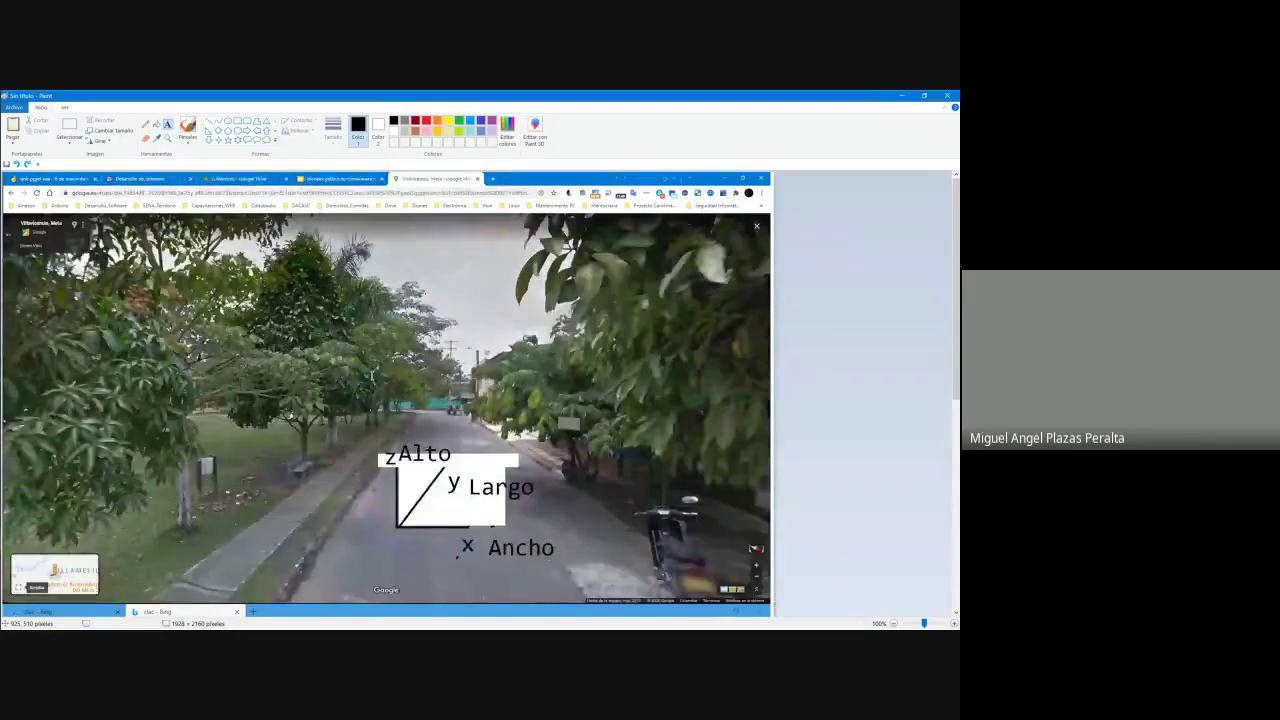
key(ctrl+y)
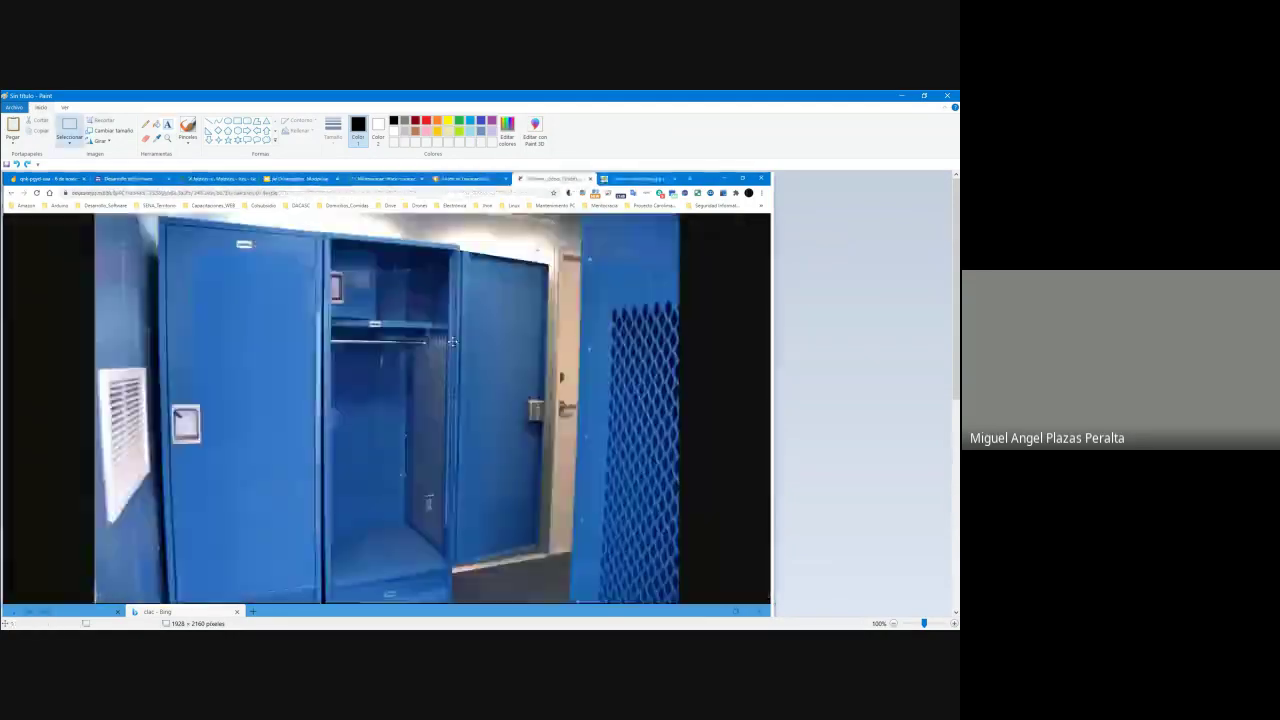
key(ctrl+y)
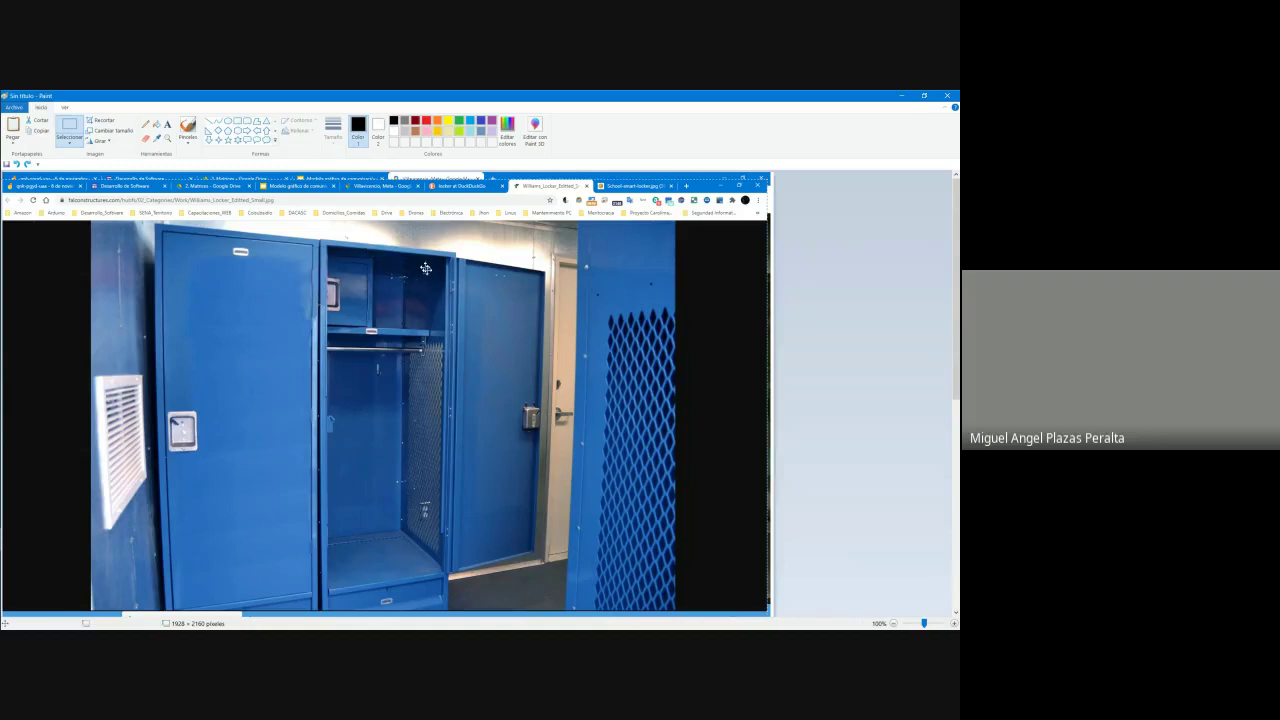
click(388, 393)
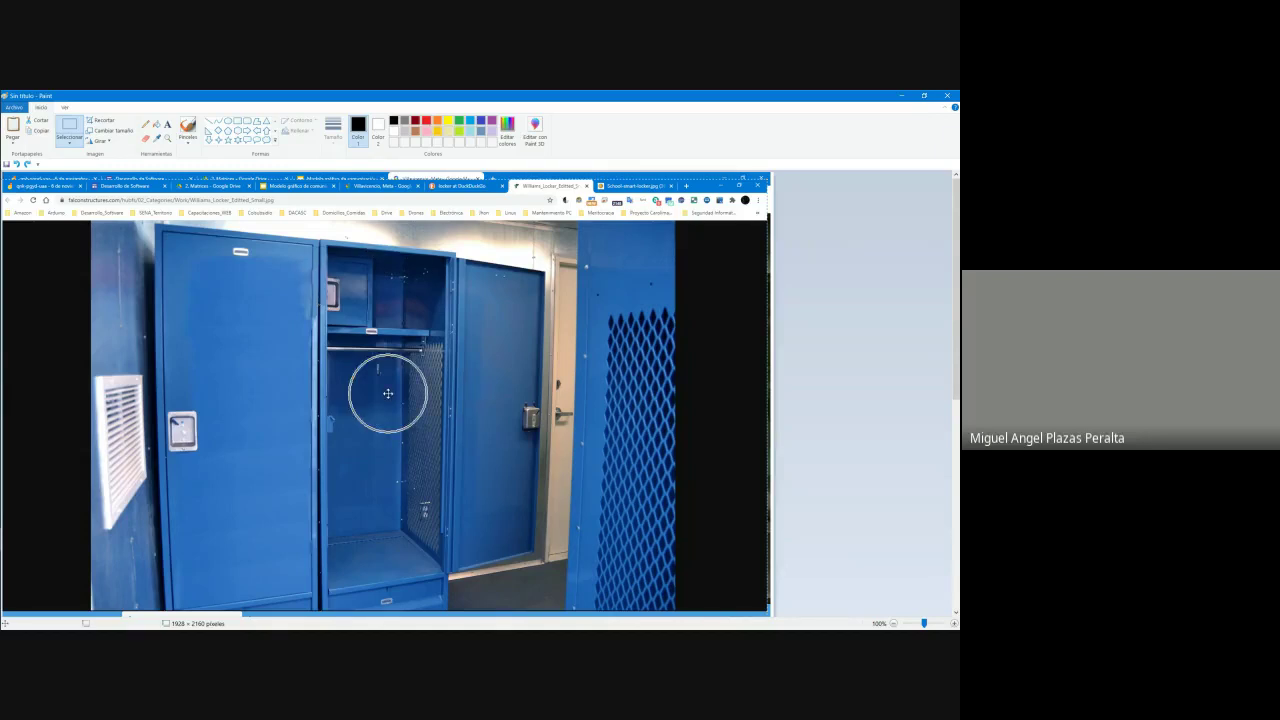
click(388, 393)
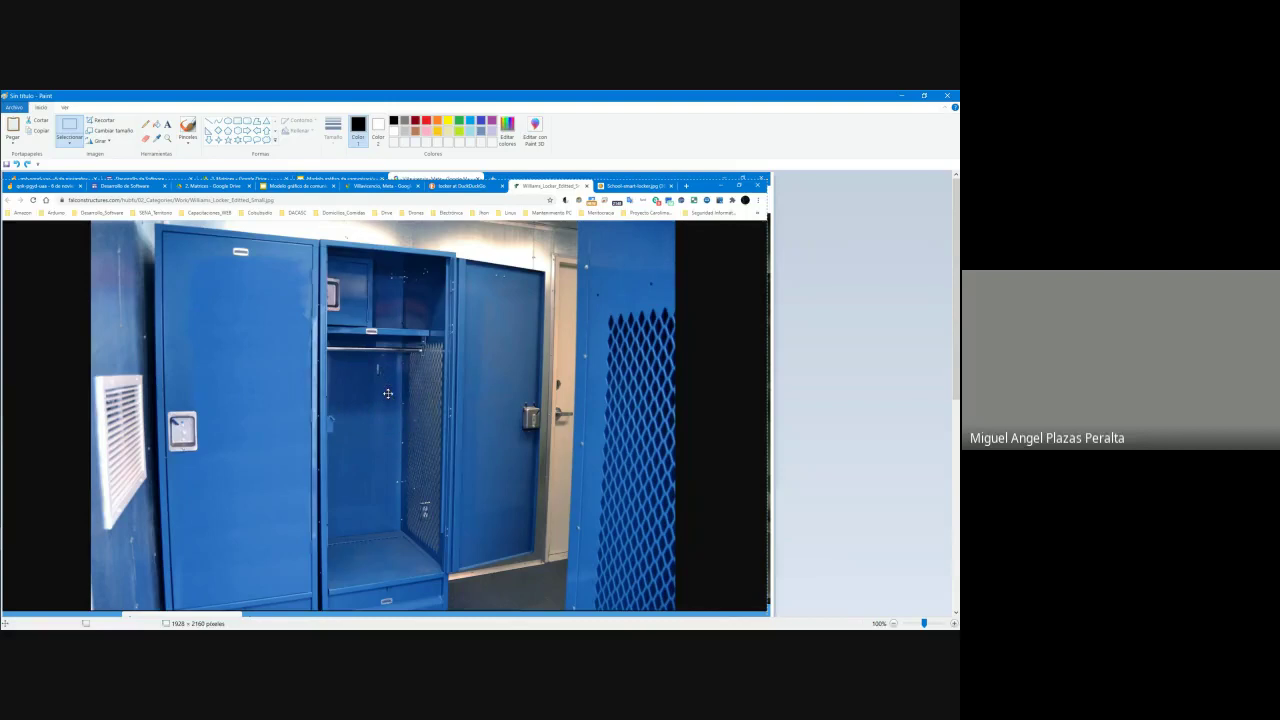
click(388, 393)
click(388, 393)
click(168, 127)
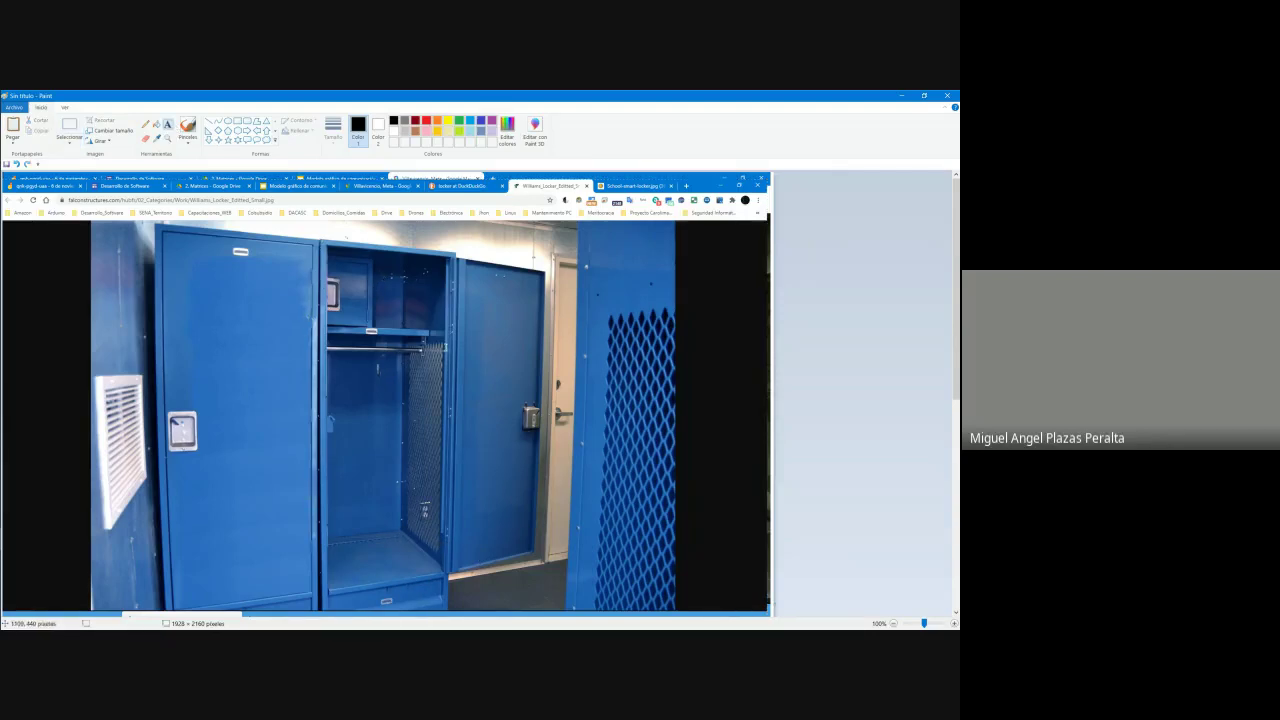
drag(355, 307, 478, 513)
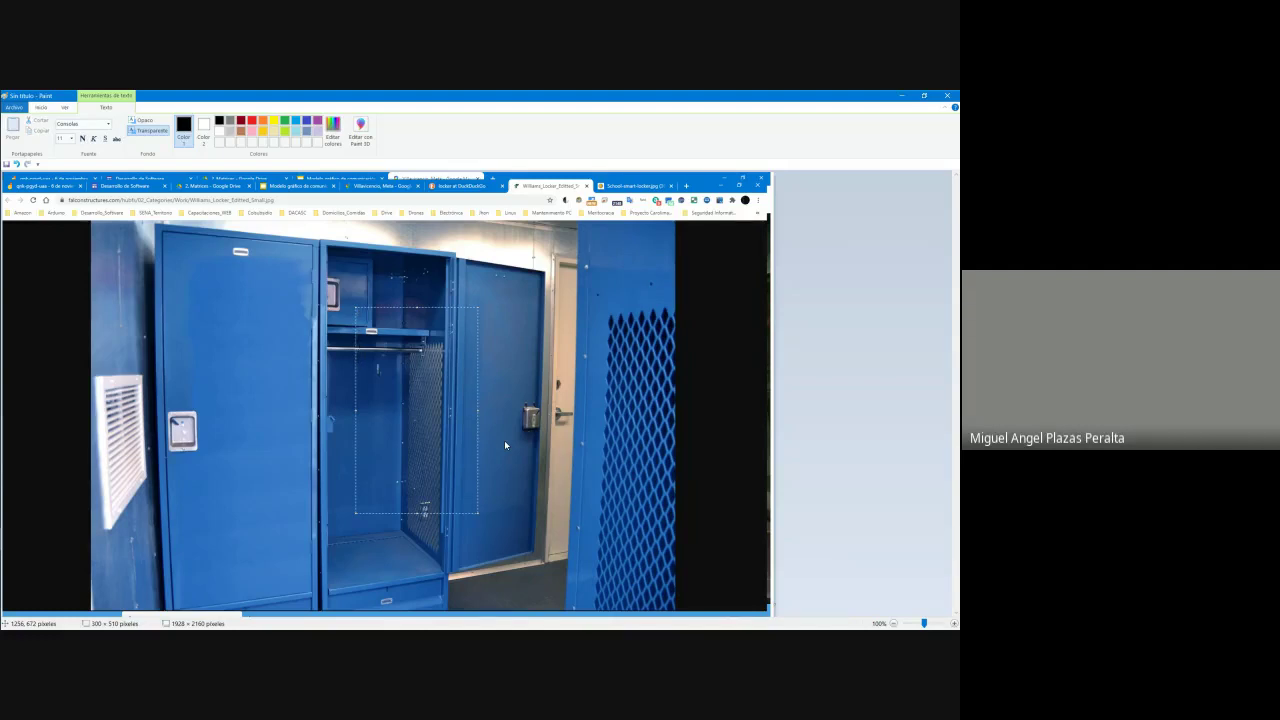
text(Pa)
key(BackSpace)
key(BackSpace)
key(BackSpace)
click(490, 300)
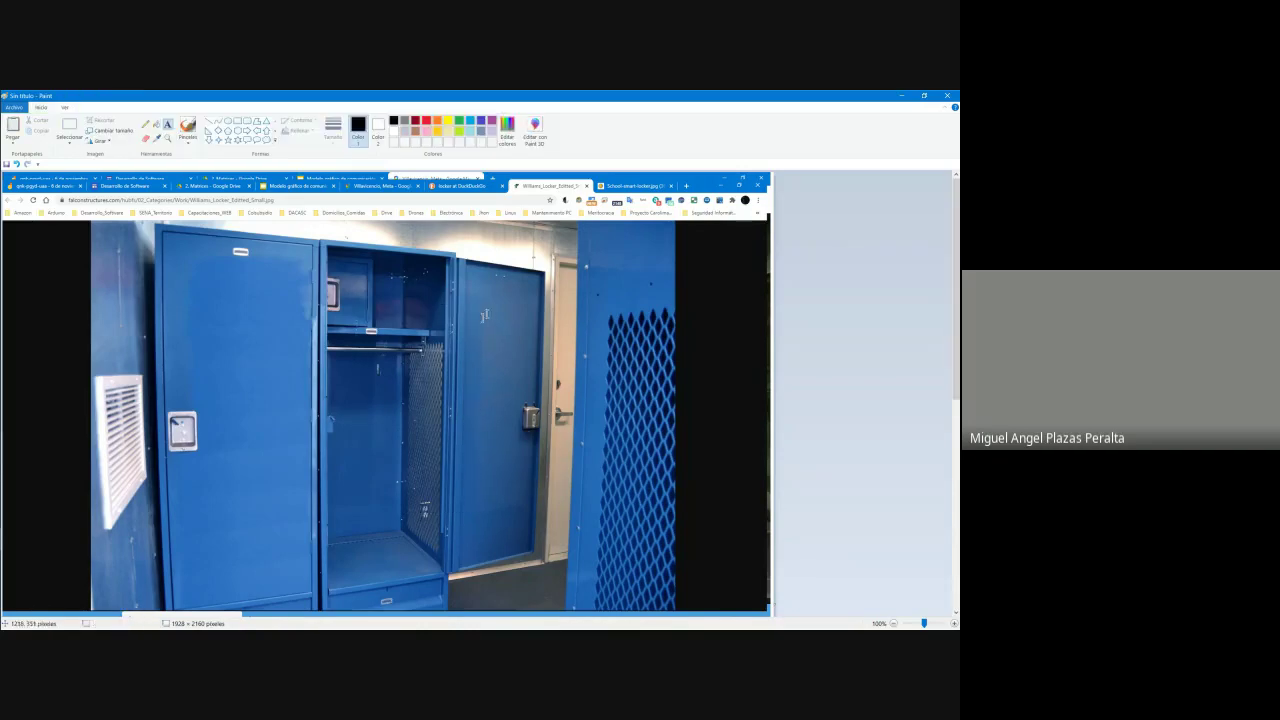
click(409, 490)
Step: Switch to the browser and close the two locker images, the locker search and the Villavicencio map
click(901, 95)
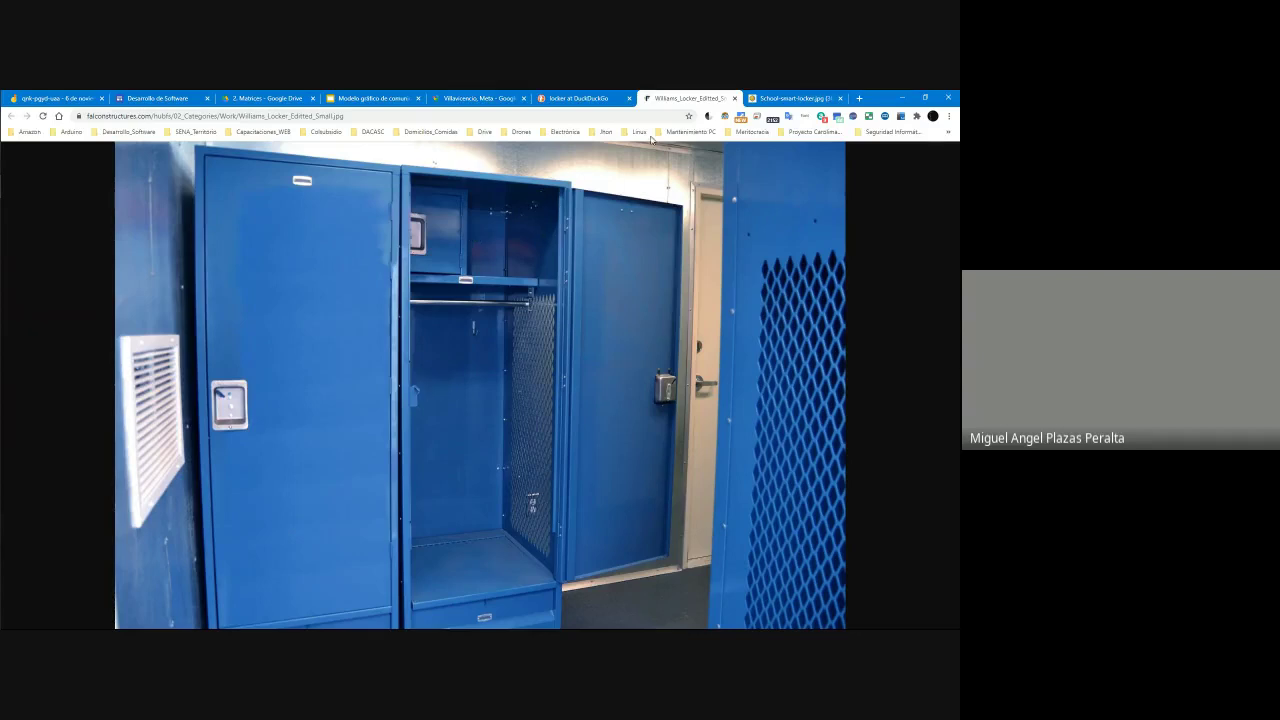
key(ctrl+w)
key(ctrl+w)
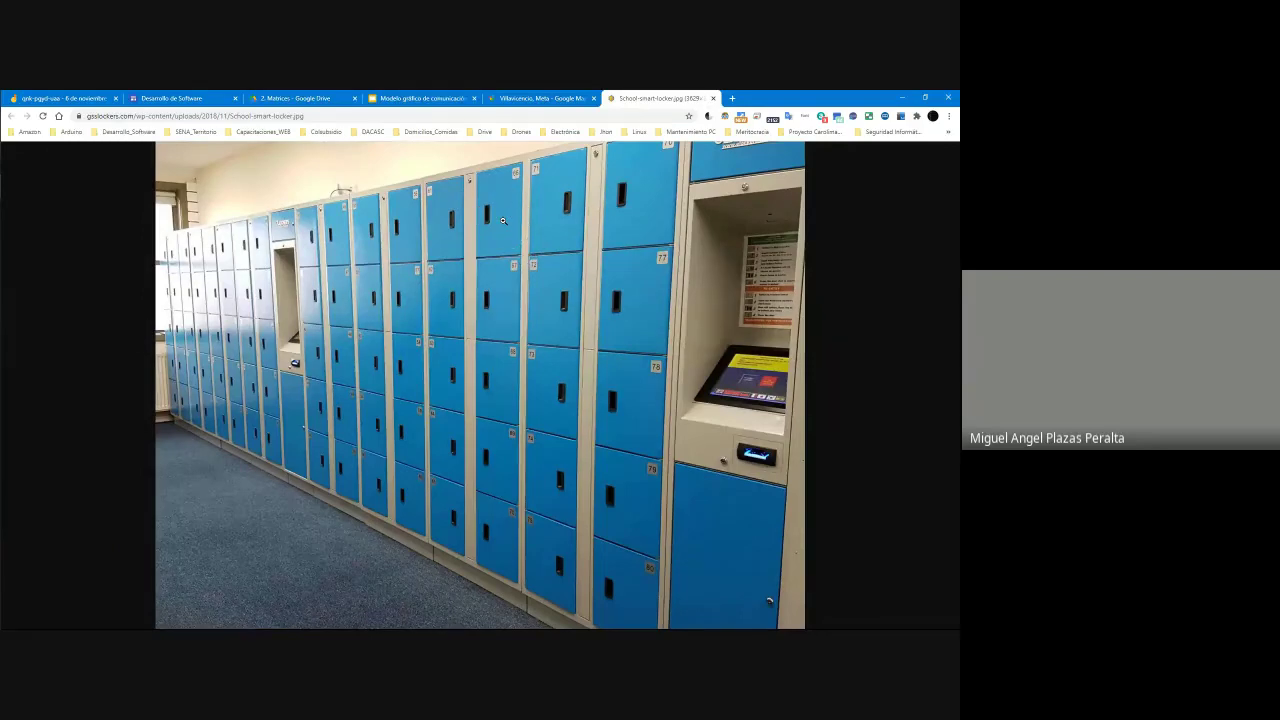
key(ctrl+w)
key(ctrl+w)
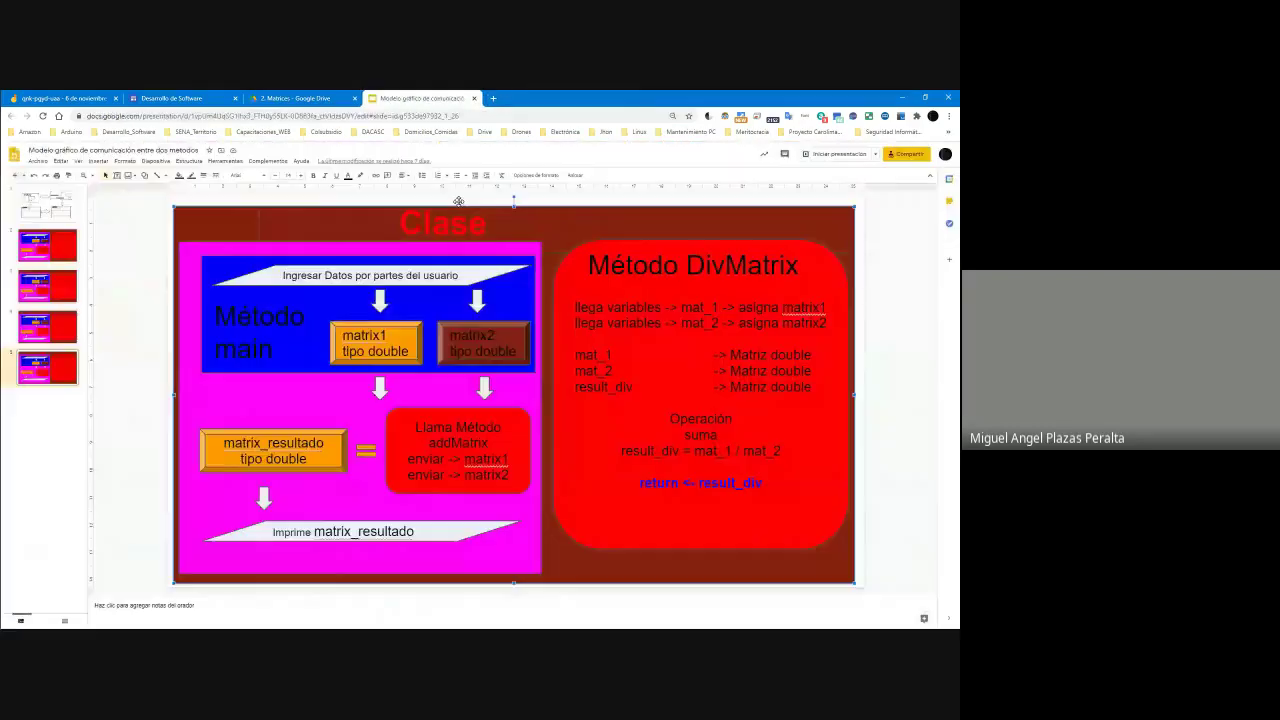
Step: Preview the Suma de Matrices celda a celda spreadsheet from the 2. Matrices Drive folder and close the preview
click(312, 98)
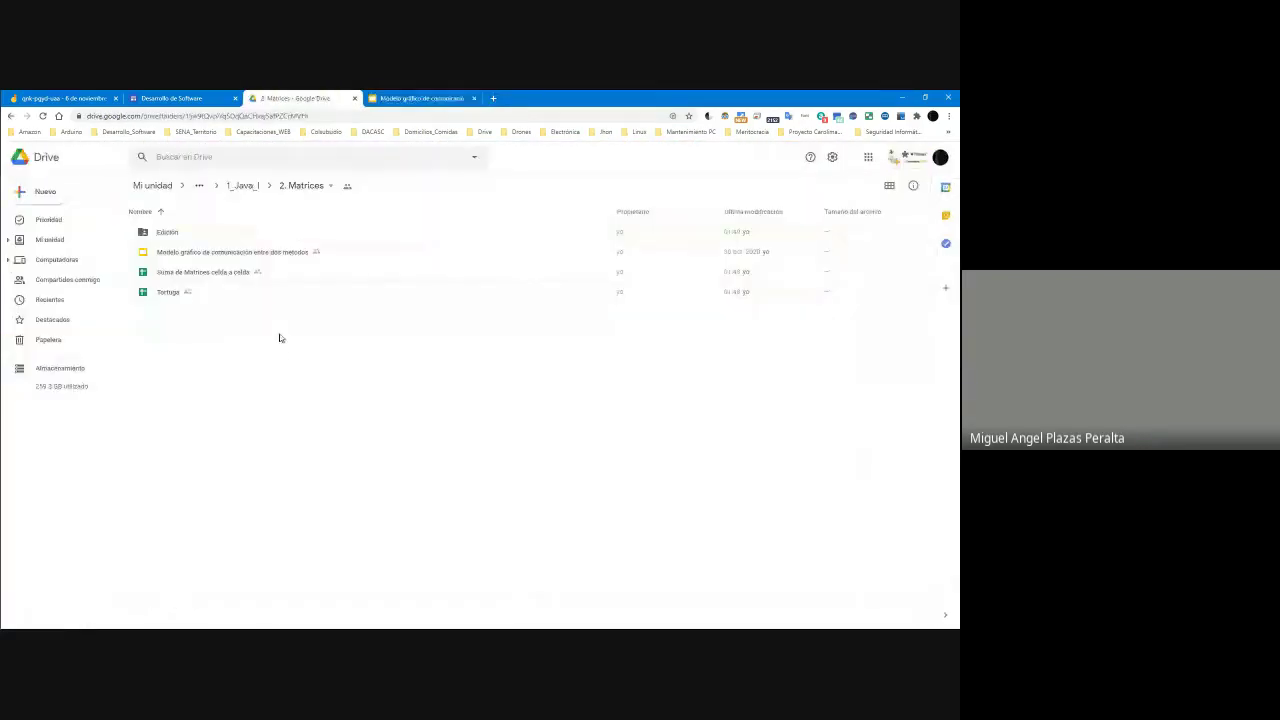
right_click(205, 275)
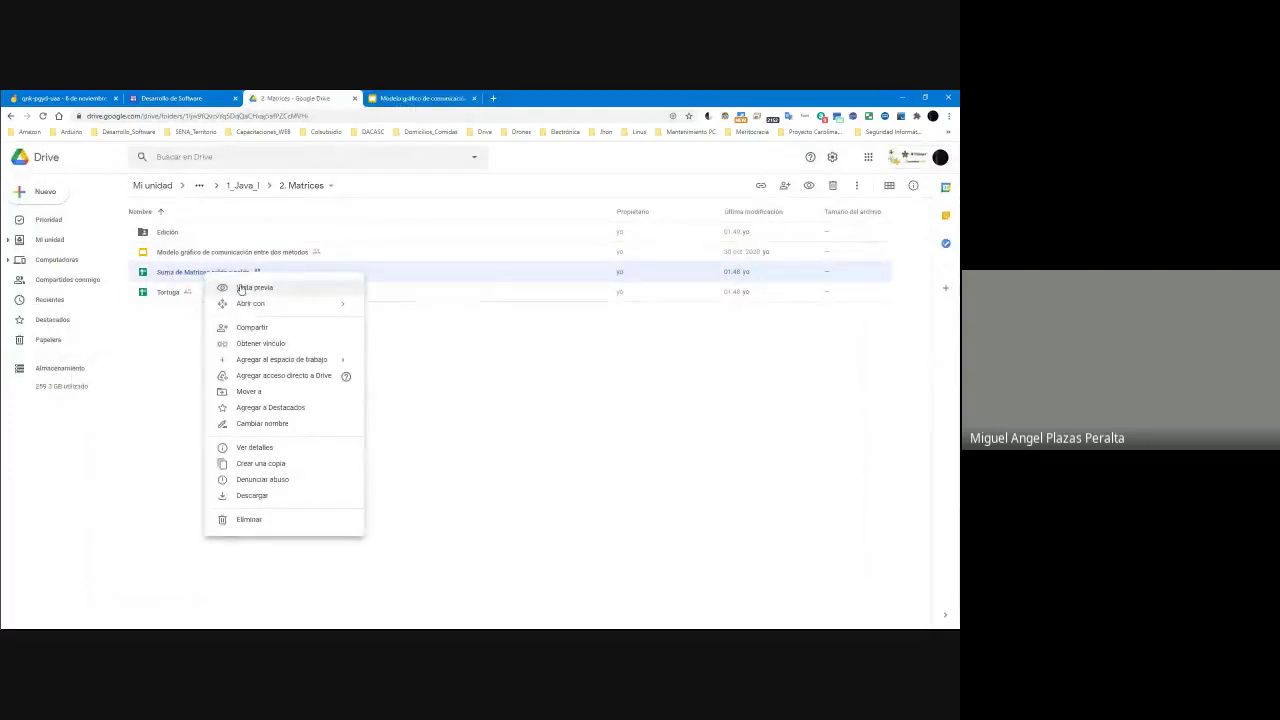
click(240, 287)
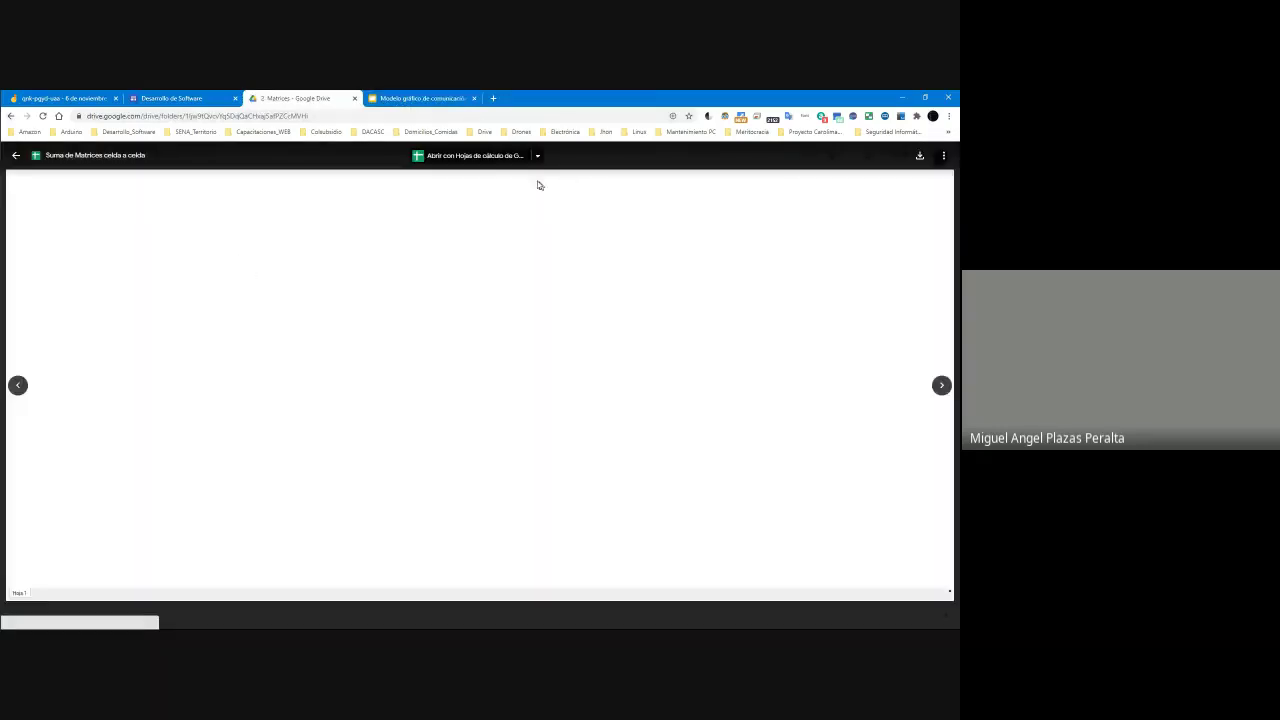
key(Escape)
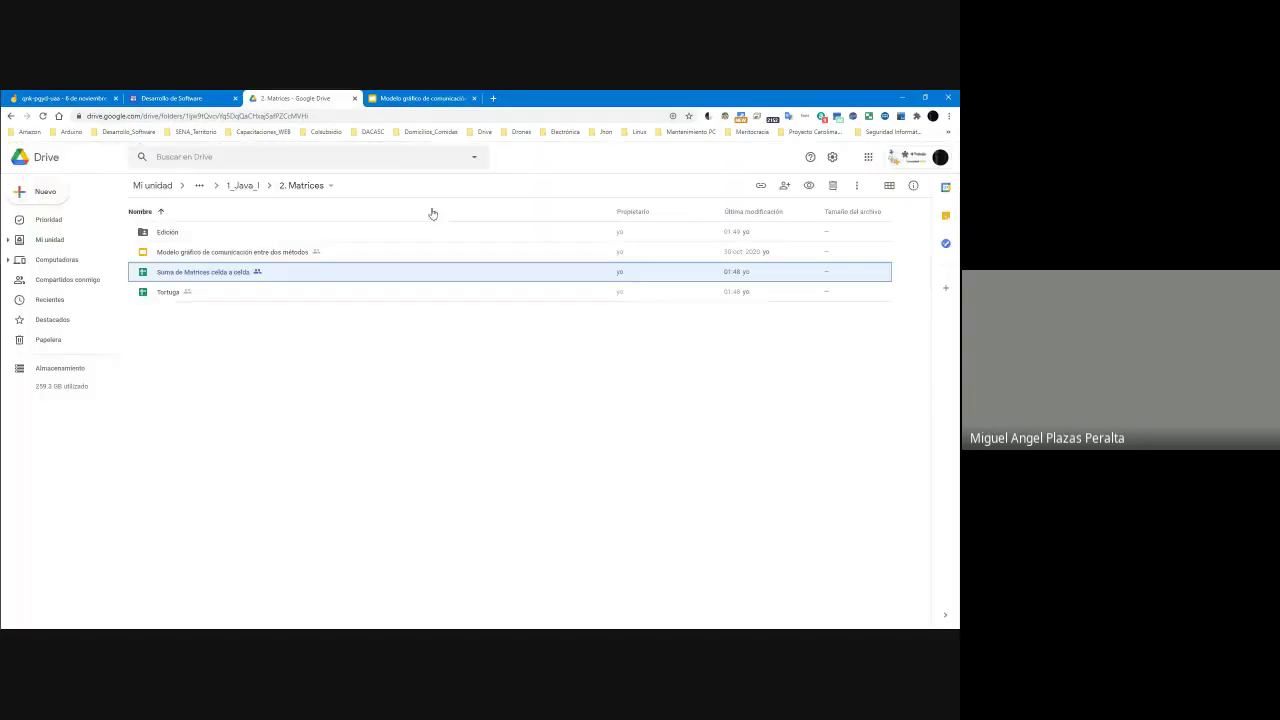
Step: Open the 2. Matrices folder from the Desarrollo de Software site and try to open Suma de Matrices celda a celda
click(204, 97)
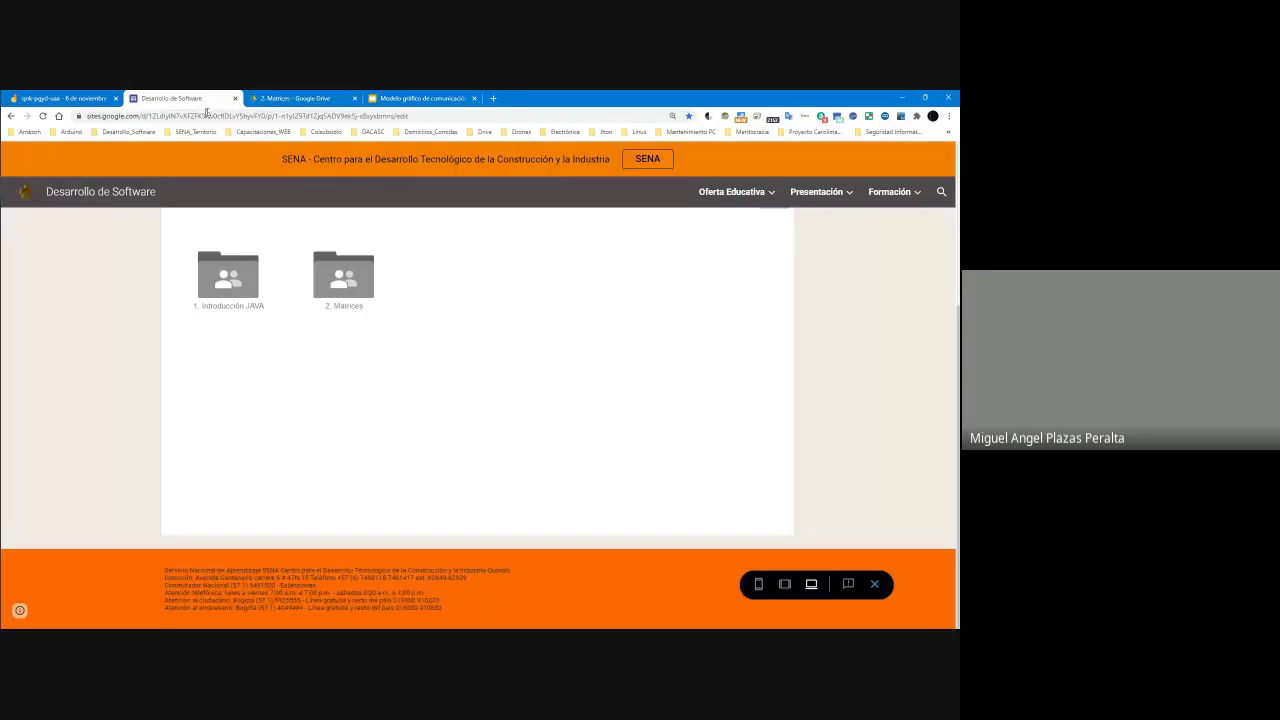
click(345, 290)
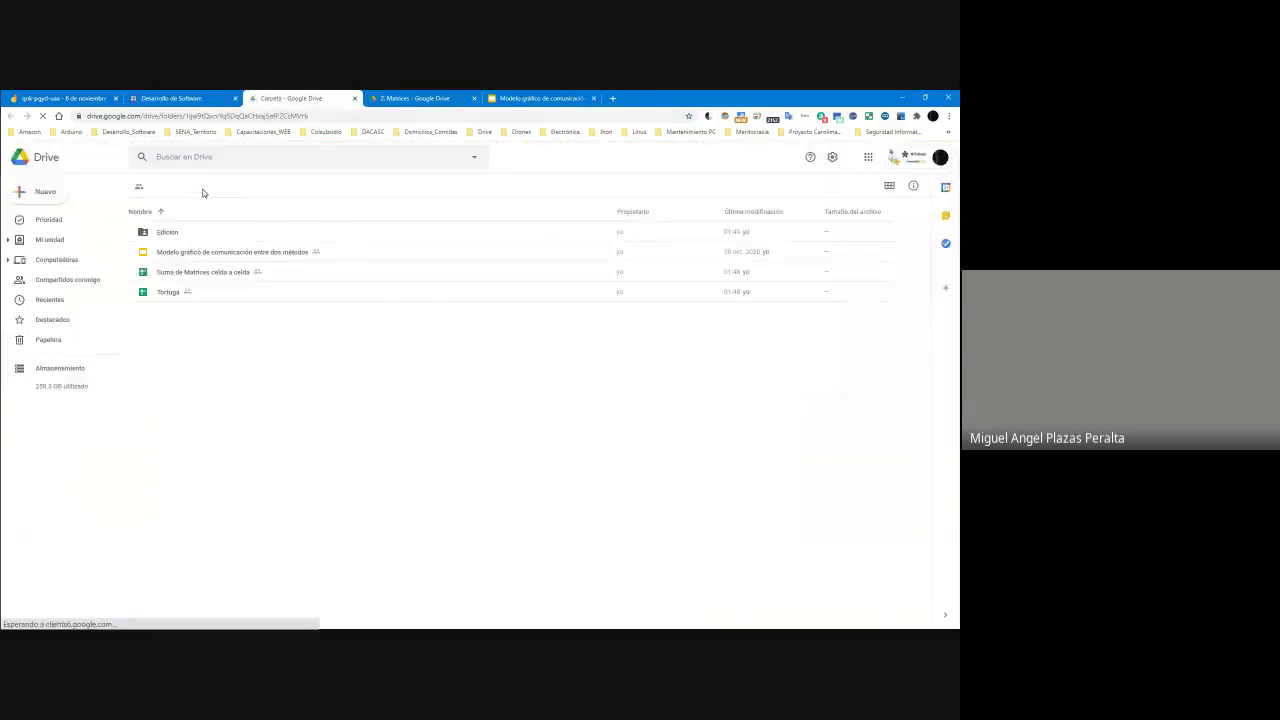
double_click(198, 275)
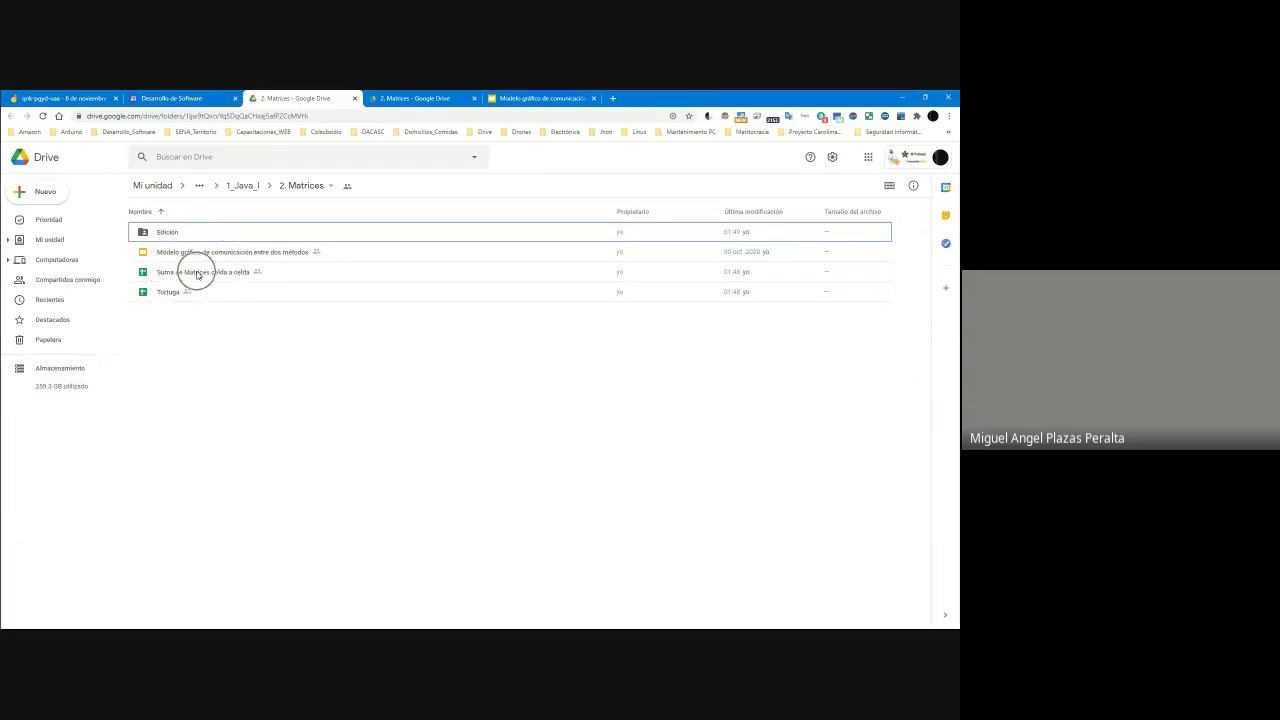
Step: Close the method communication presentation and both 2. Matrices folder pages, leaving the Desarrollo de Software site open
click(200, 98)
click(507, 98)
key(ctrl+w)
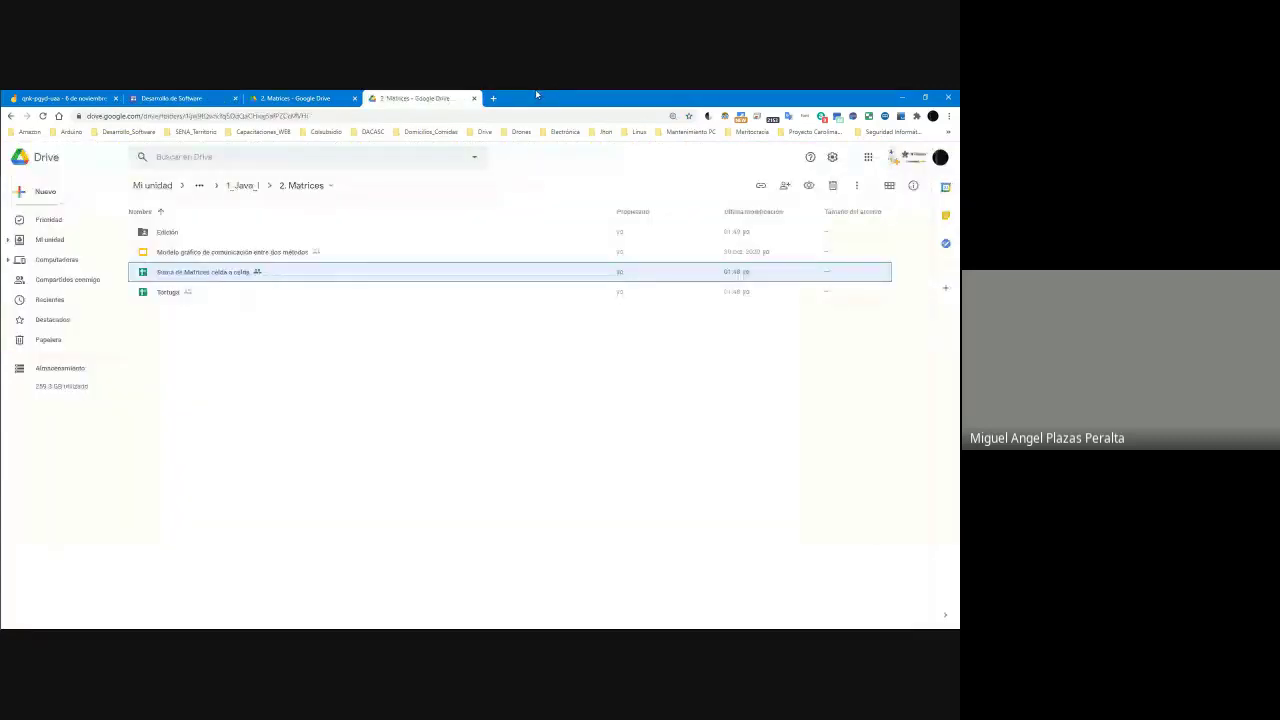
key(ctrl+w)
key(ctrl+w)
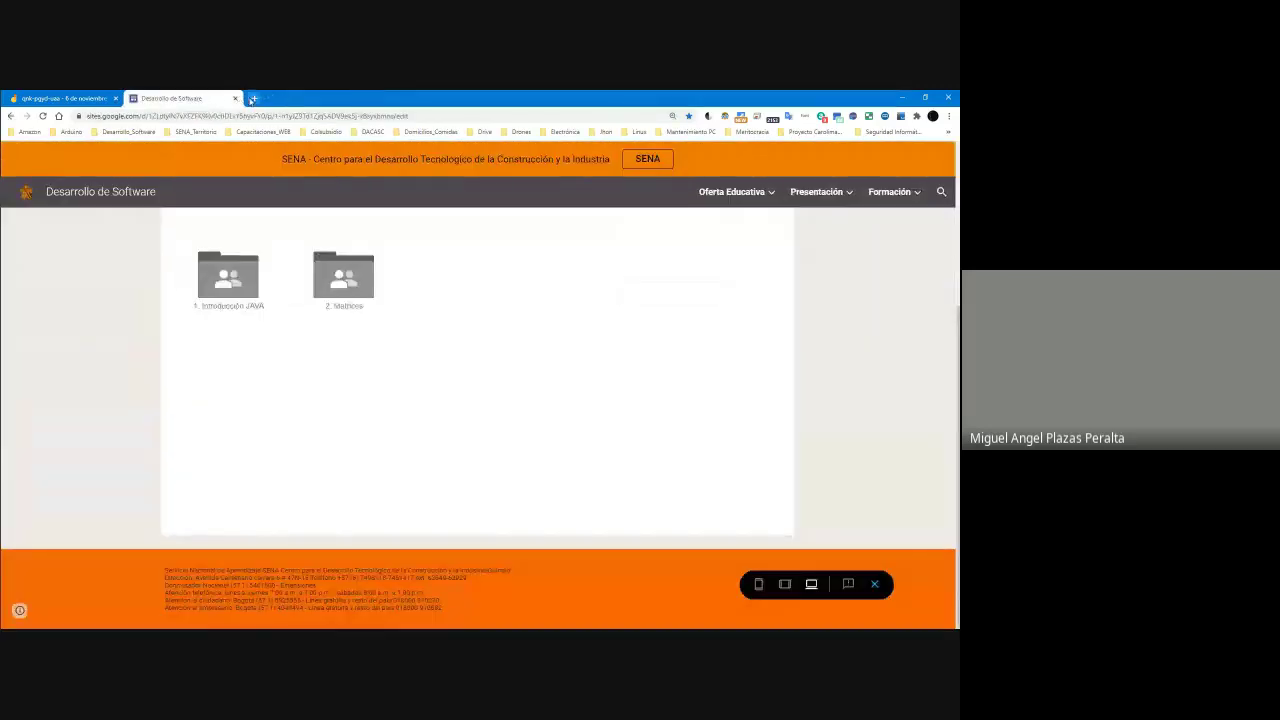
Step: Reopen the 2. Matrices folder from the Desarrollo de Software site and open its Suma de Matrices celda a celda spreadsheet
click(251, 98)
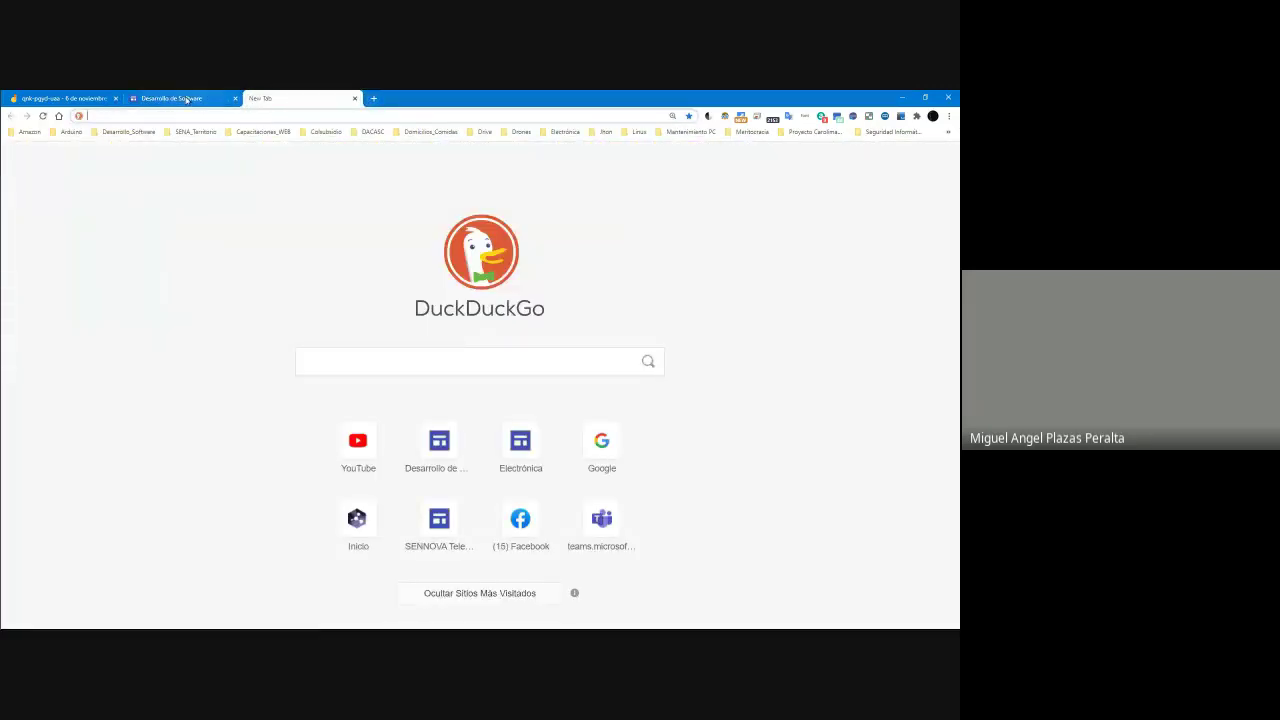
click(212, 98)
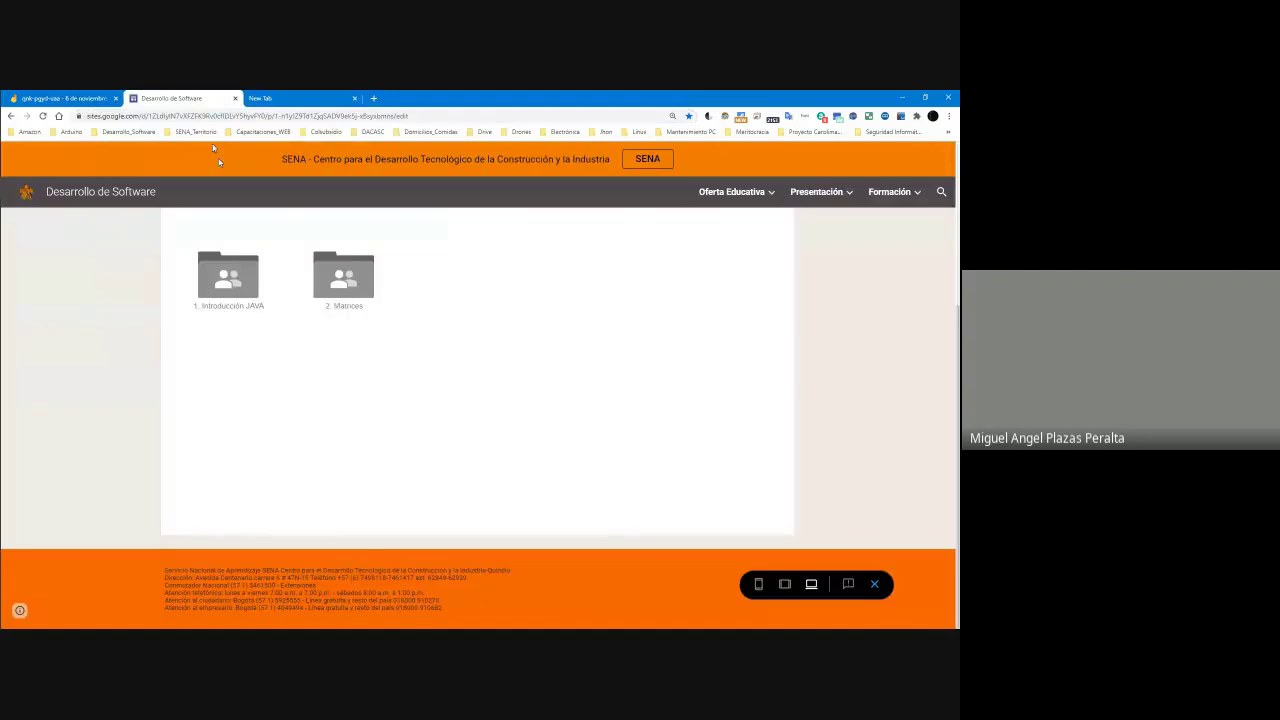
click(355, 310)
click(355, 310)
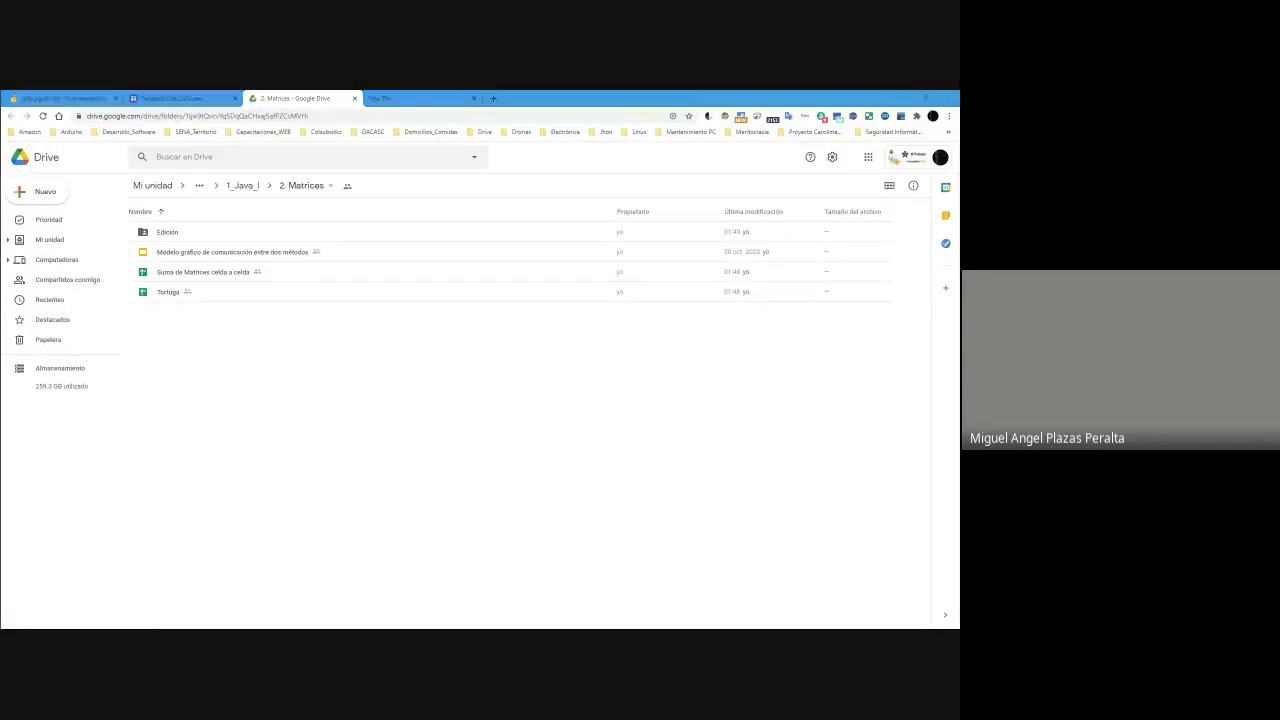
click(302, 190)
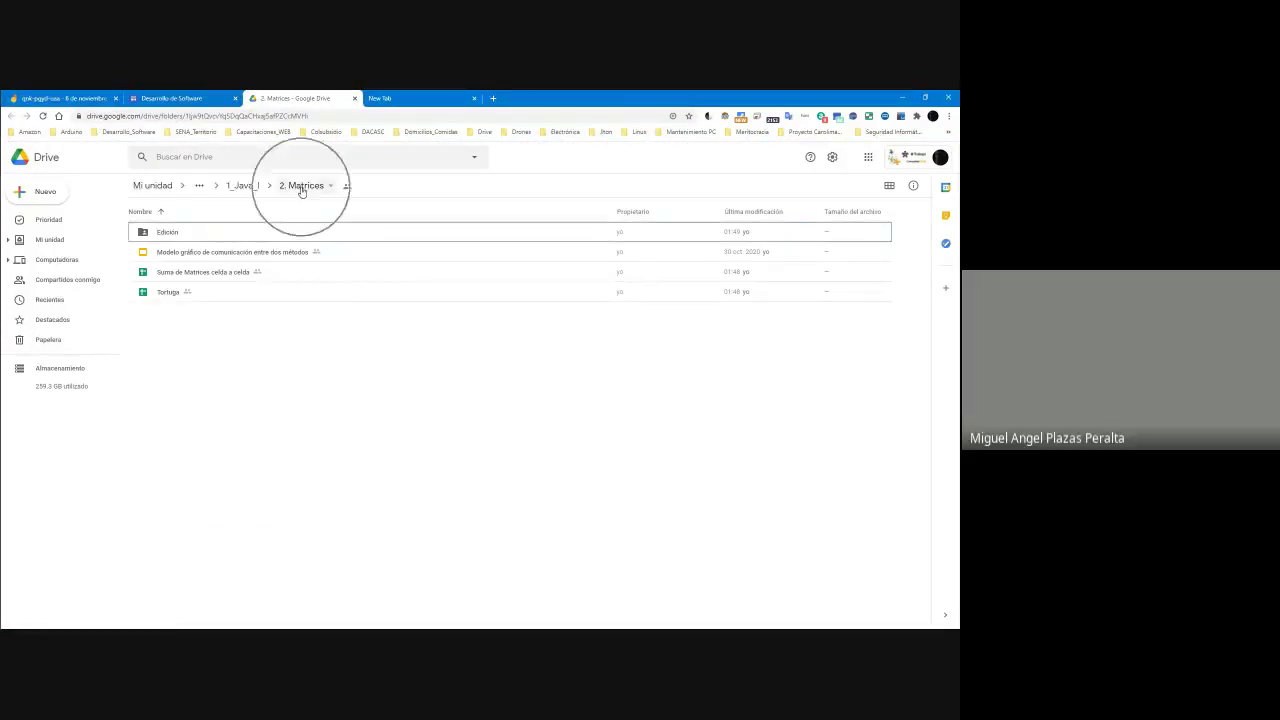
click(193, 274)
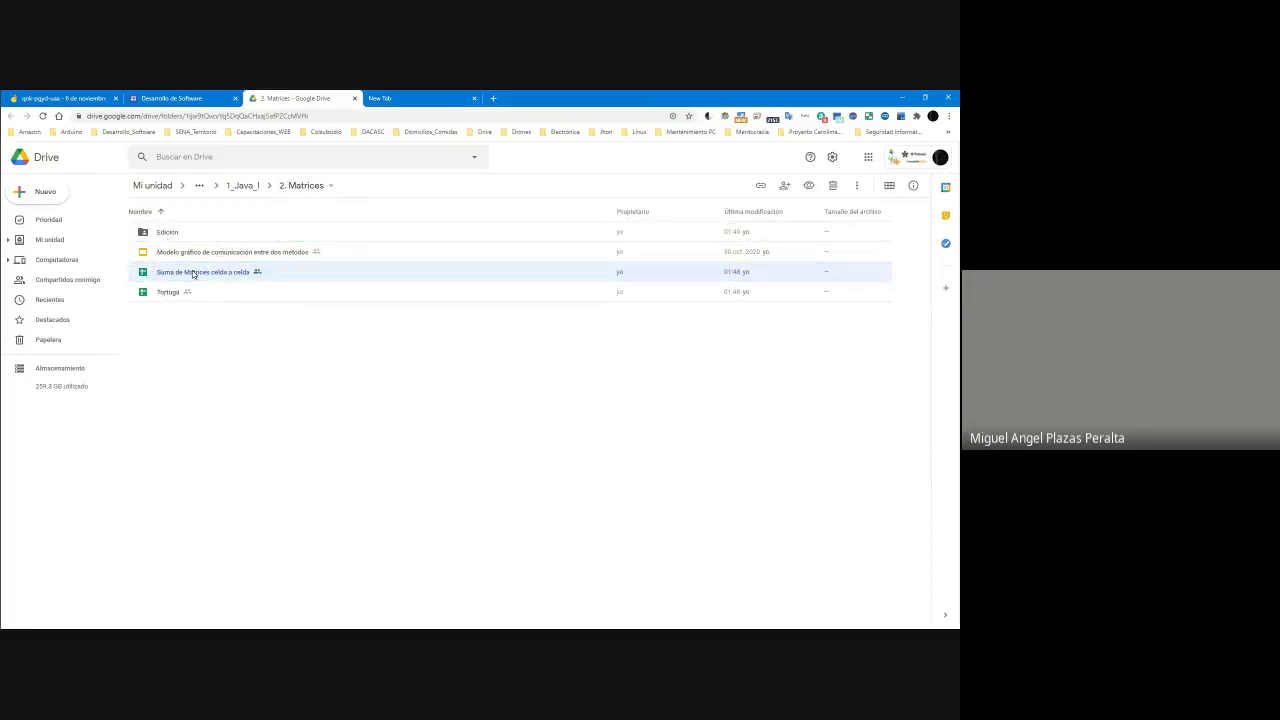
double_click(193, 272)
Step: Show the opened matrix spreadsheet and close Paint without saving the untitled locker picture
click(180, 98)
click(340, 98)
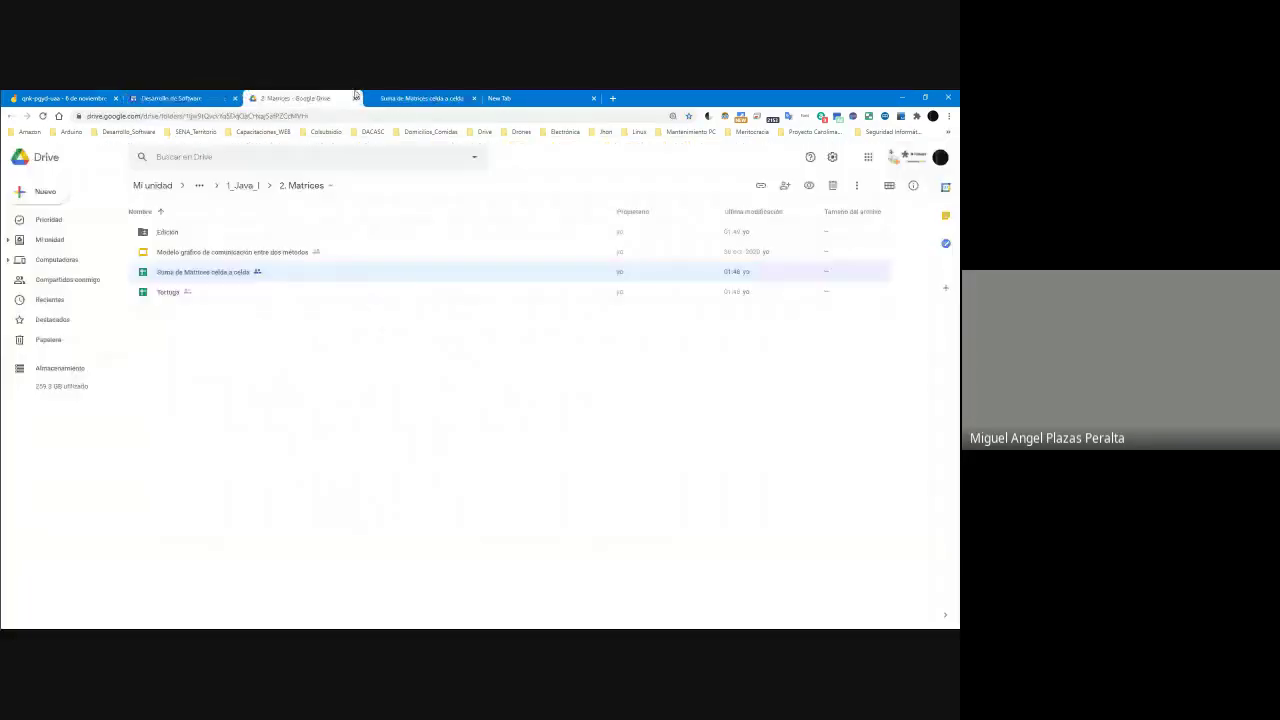
click(368, 98)
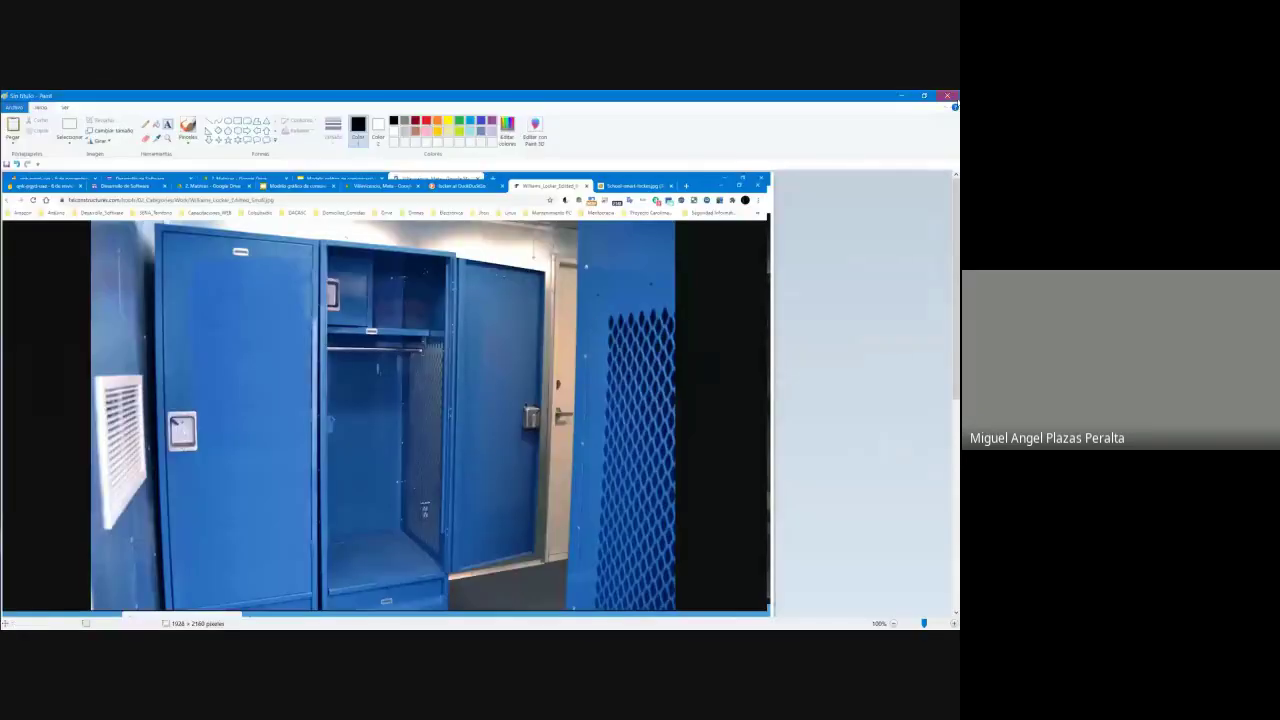
click(947, 95)
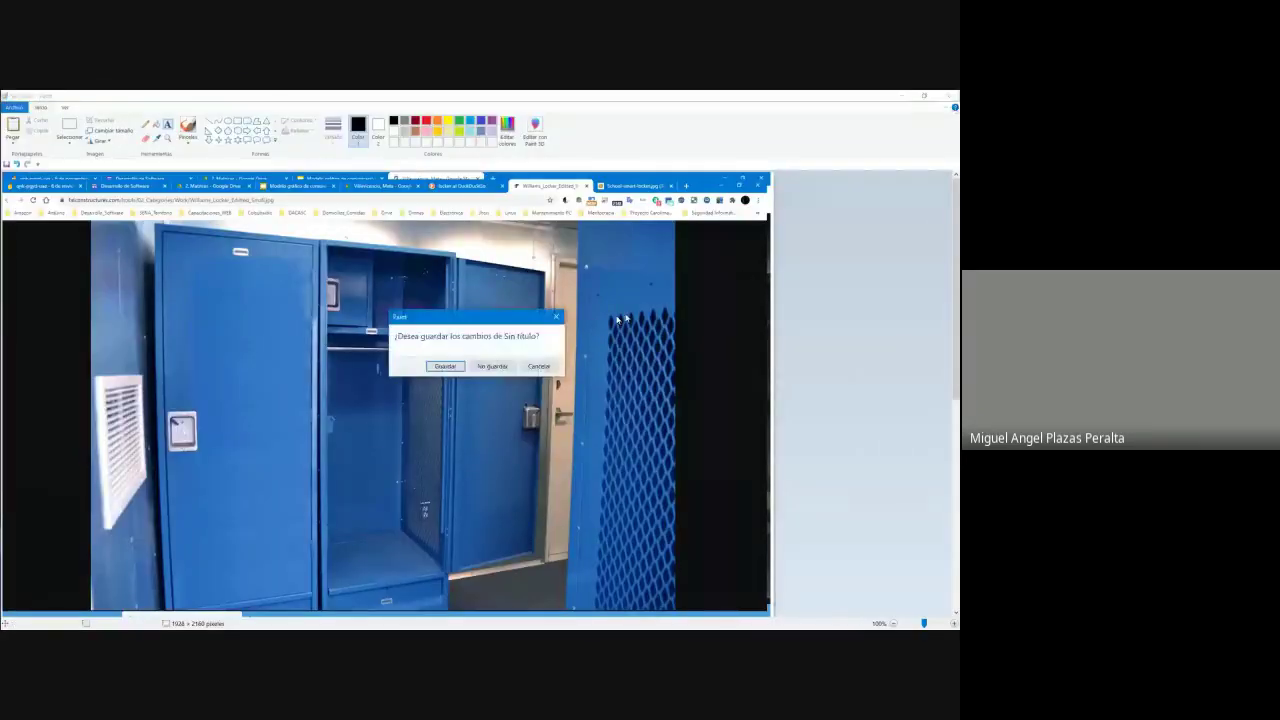
click(500, 367)
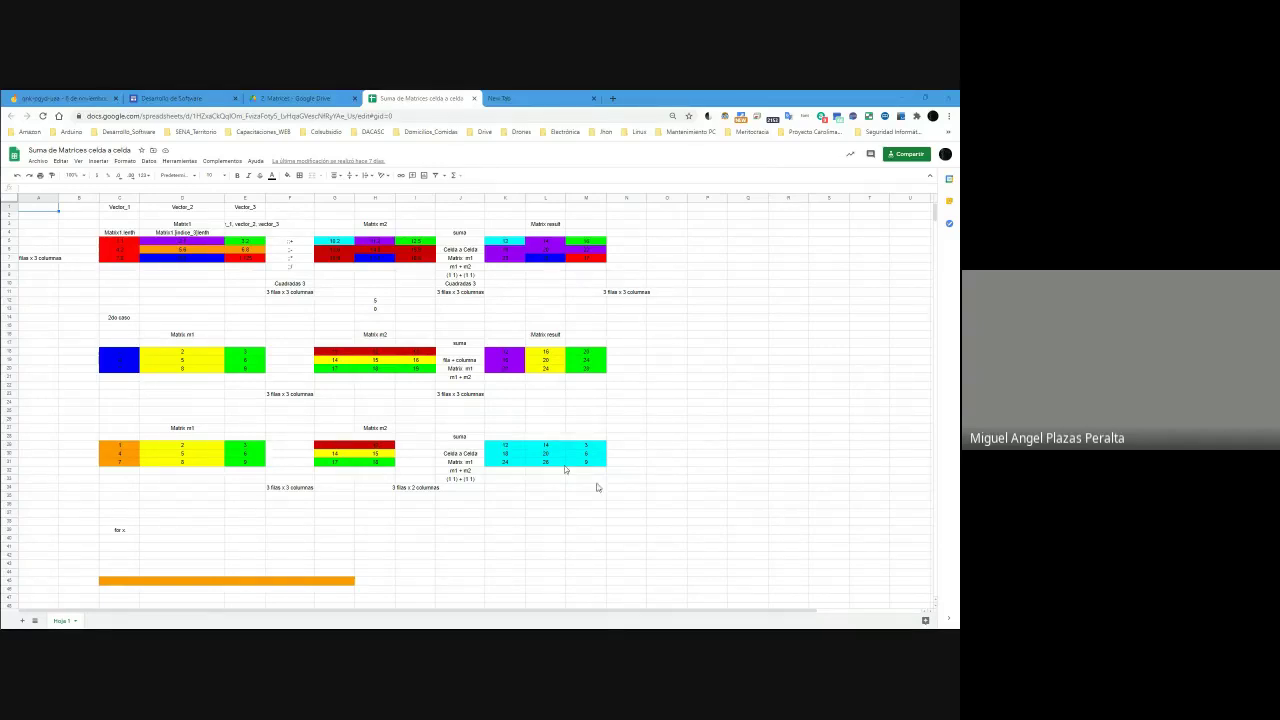
Step: Magnify the Suma de Matrices celda a celda sheet to examine Matrix1 and Matrix m2
click(73, 175)
click(78, 266)
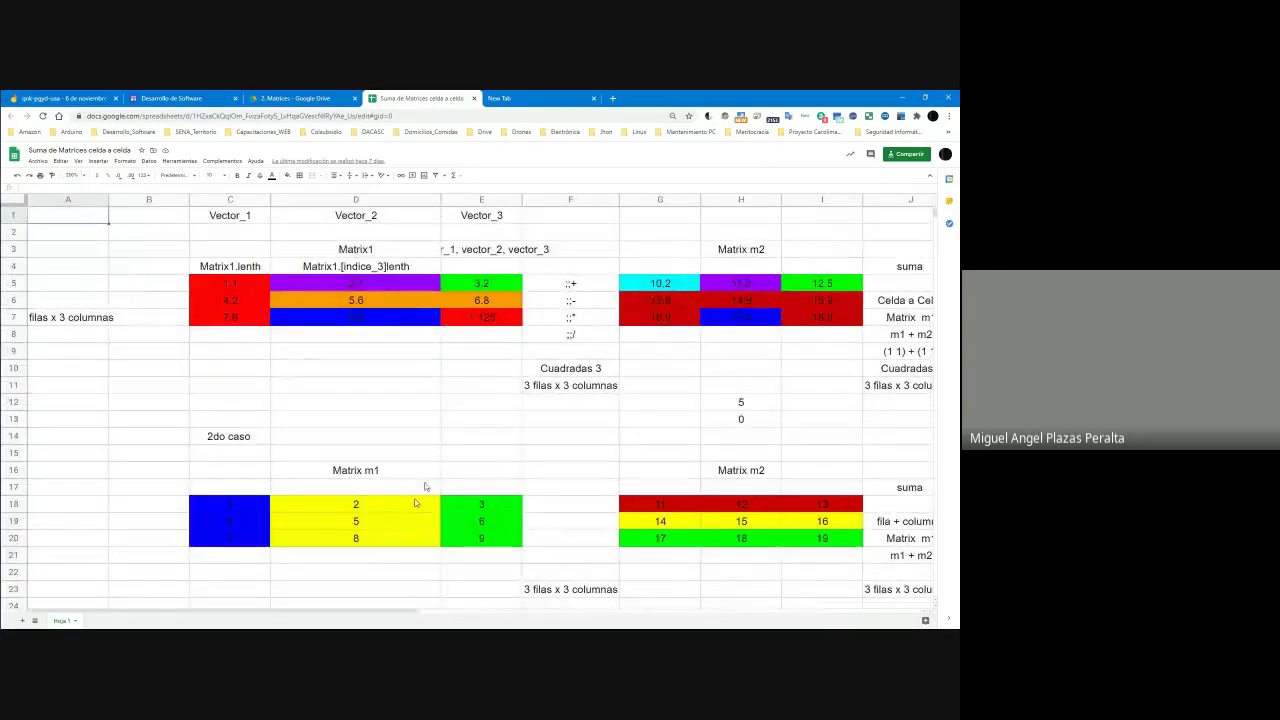
drag(283, 610, 312, 620)
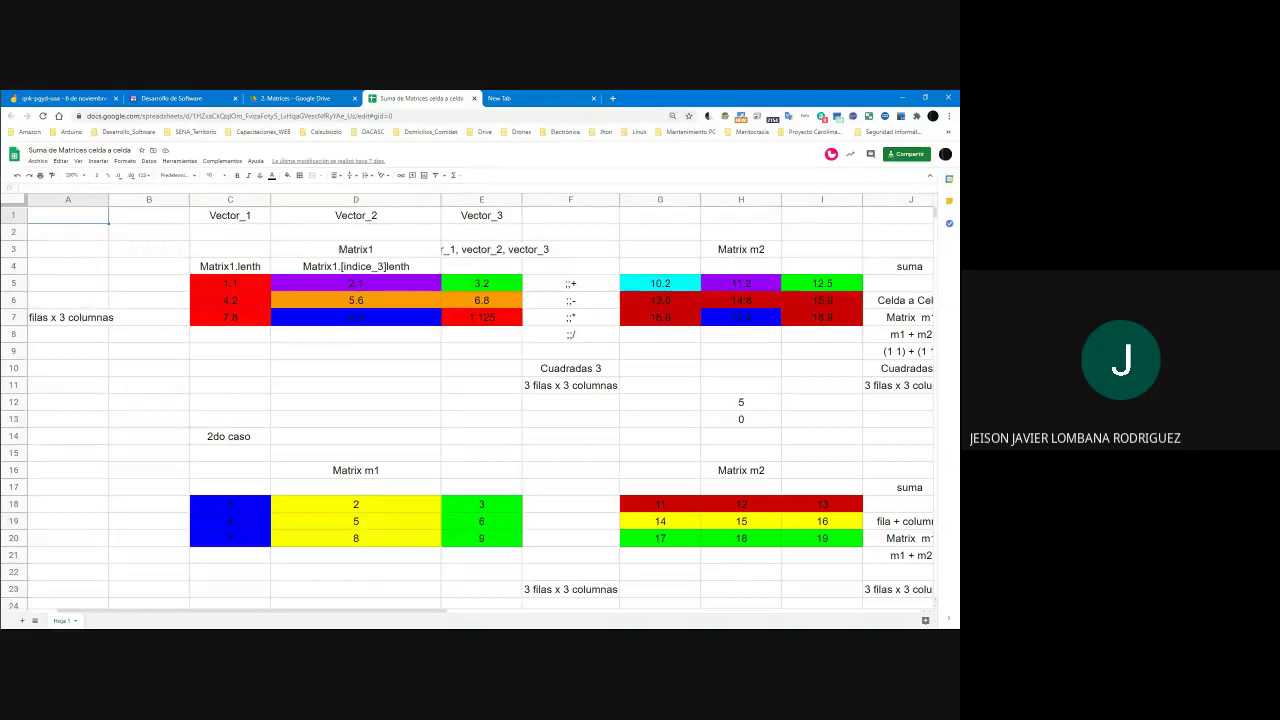
Step: Return to the Desarrollo de Software site and leave its preview for the site editor
click(211, 97)
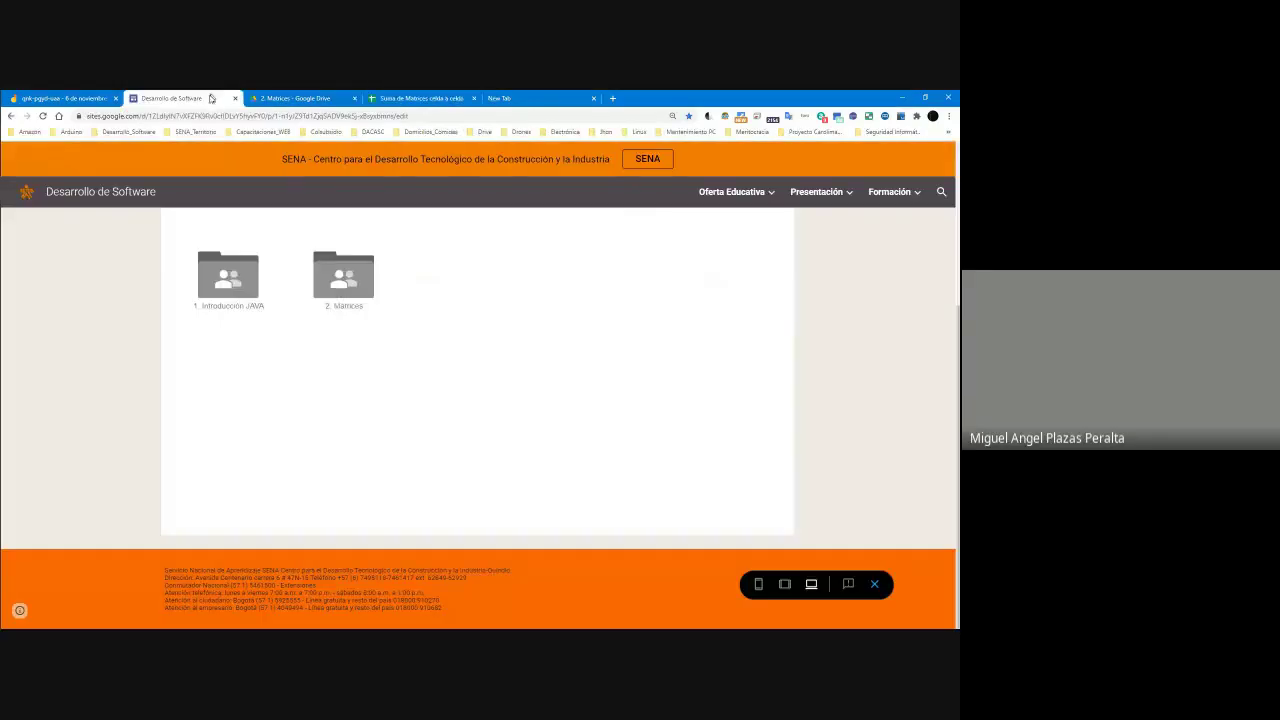
click(300, 97)
click(171, 97)
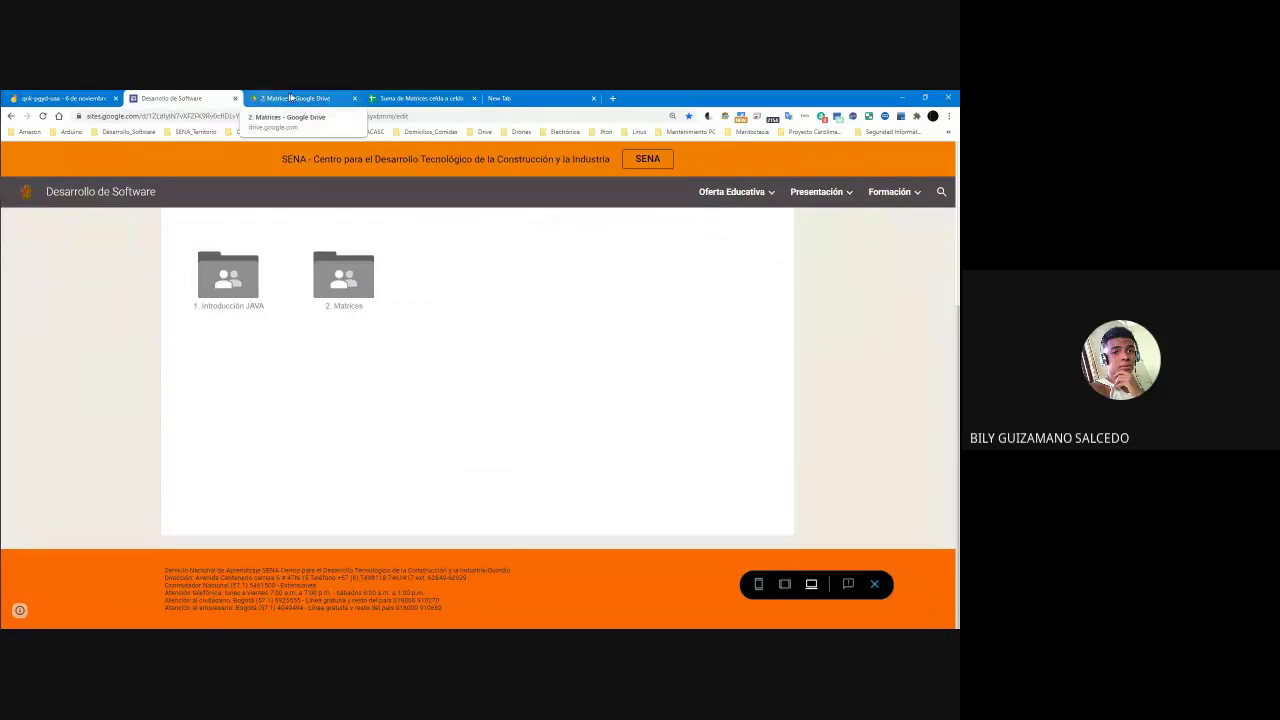
mouse_move(735, 192)
click(874, 584)
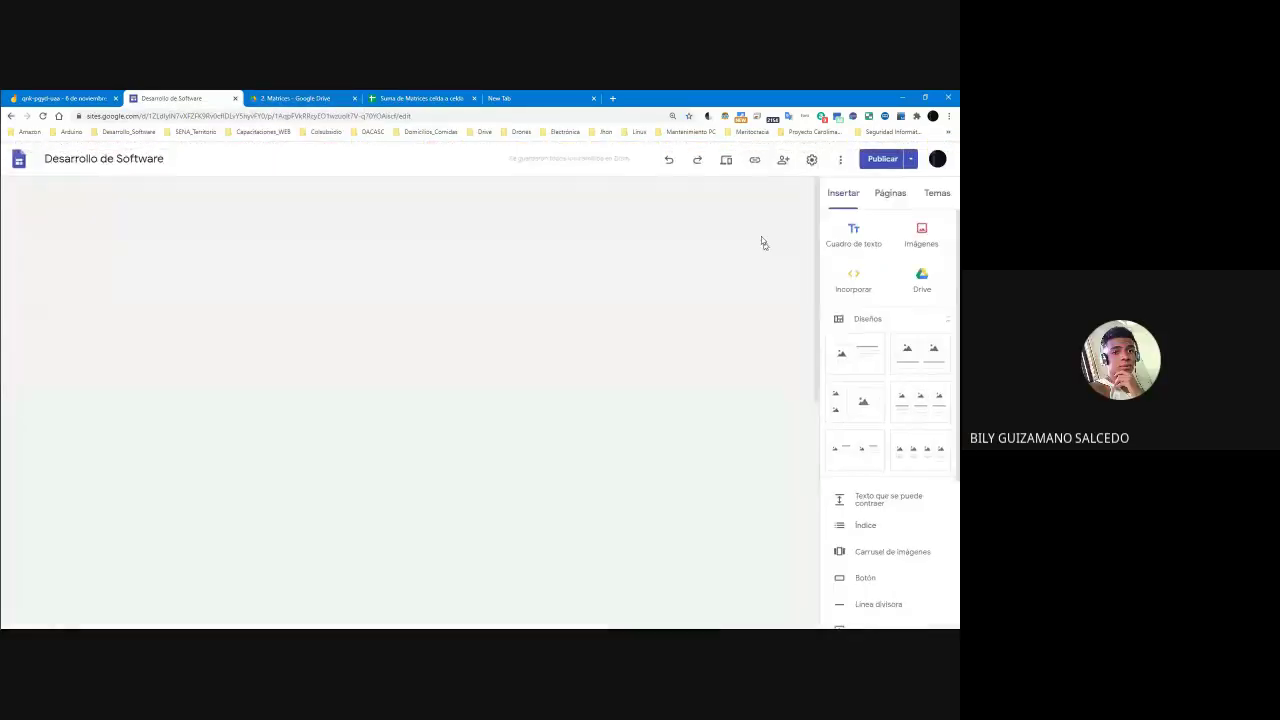
Step: Go to the Java_I page under Formación in the site editor
mouse_move(728, 237)
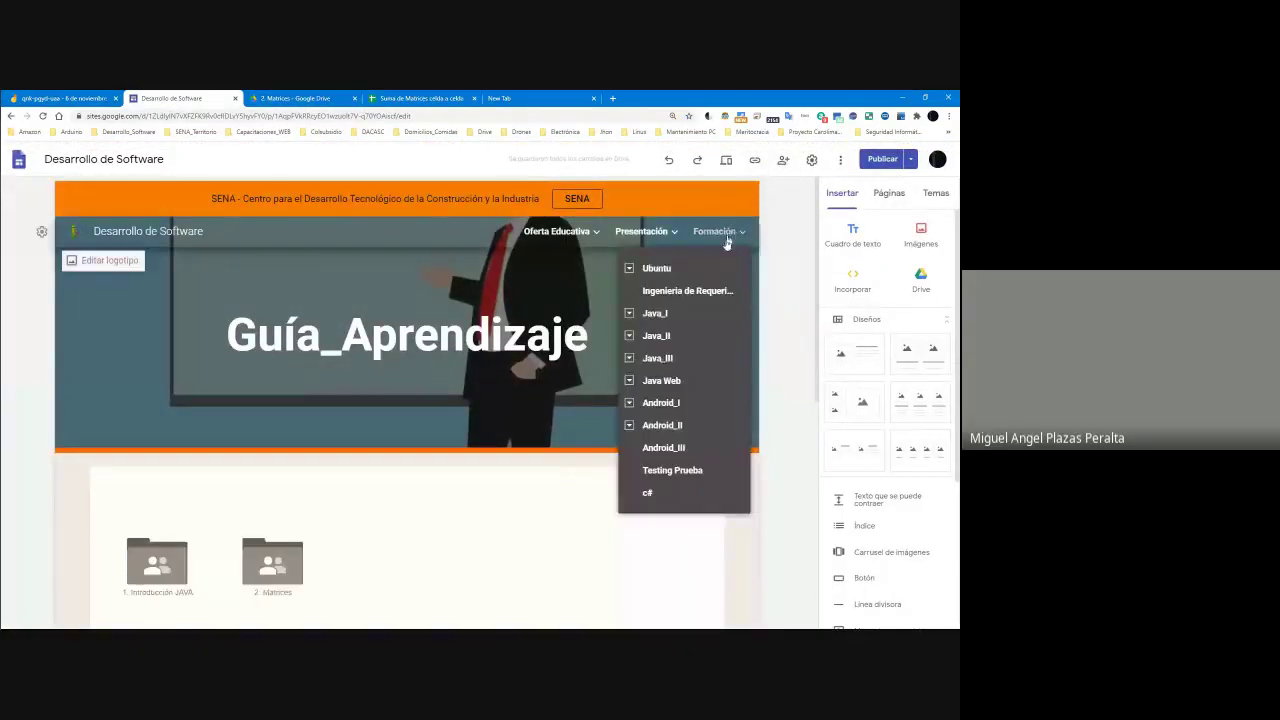
click(629, 335)
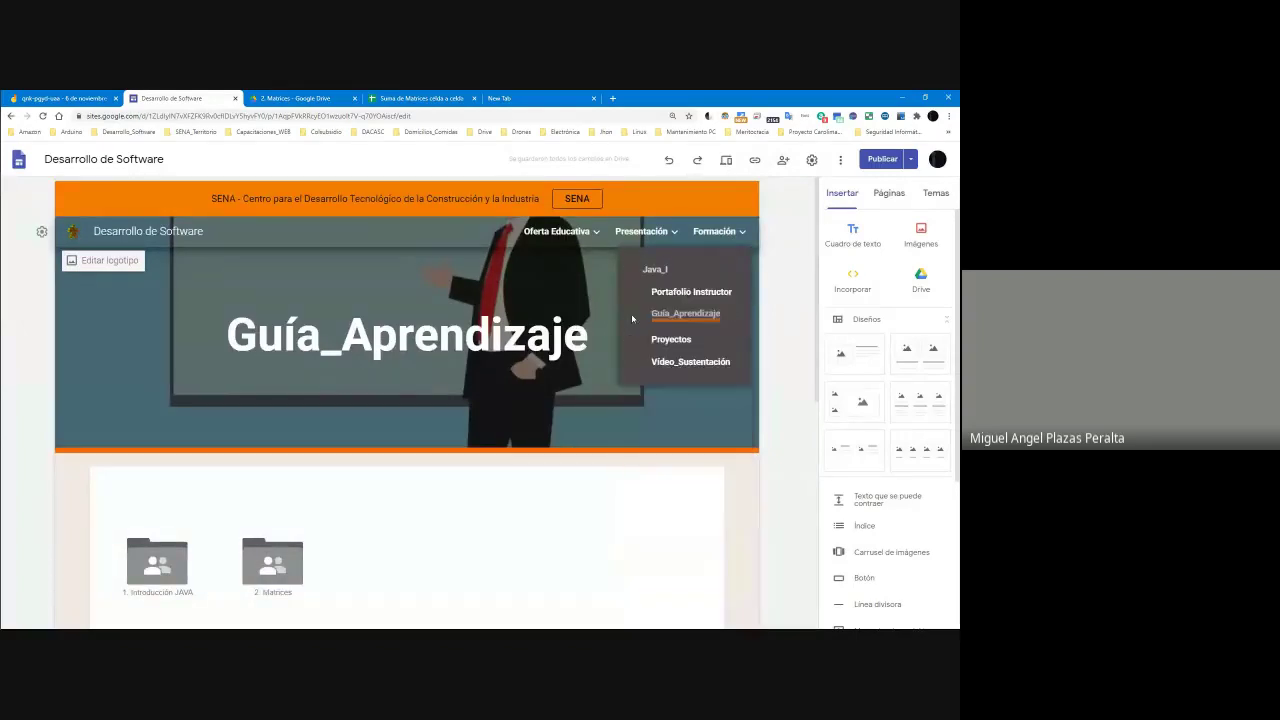
click(654, 270)
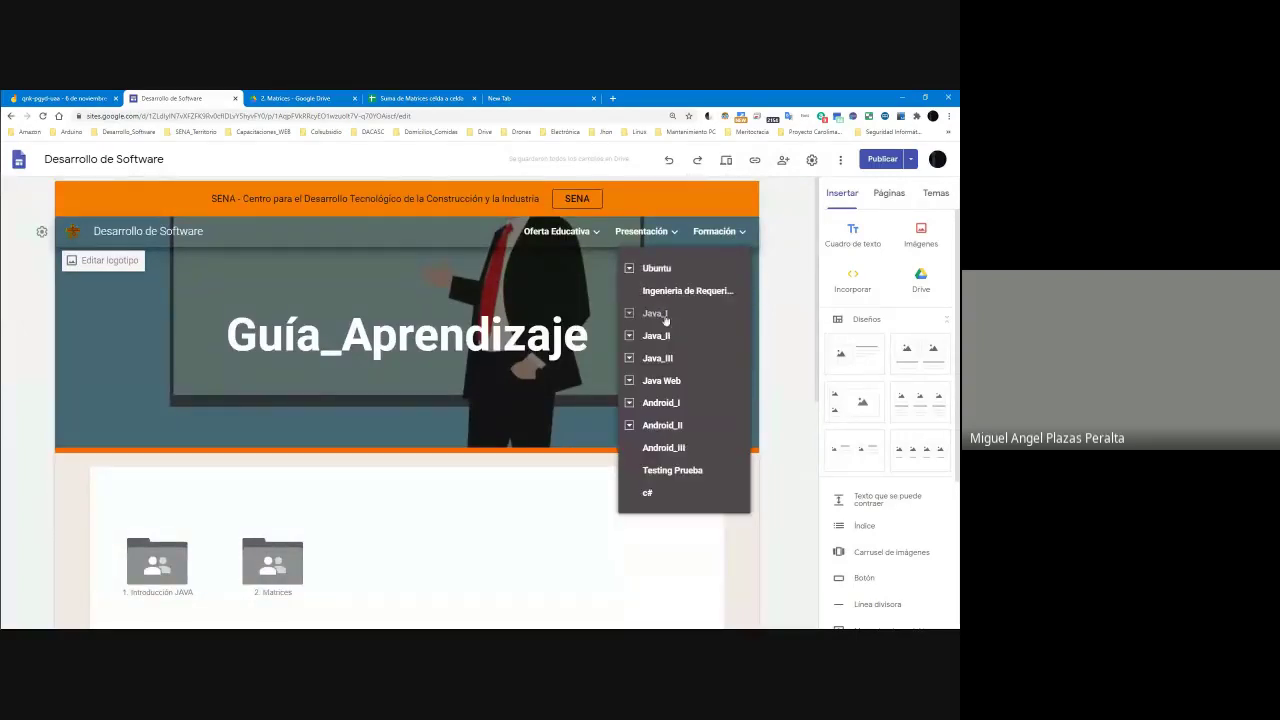
click(655, 316)
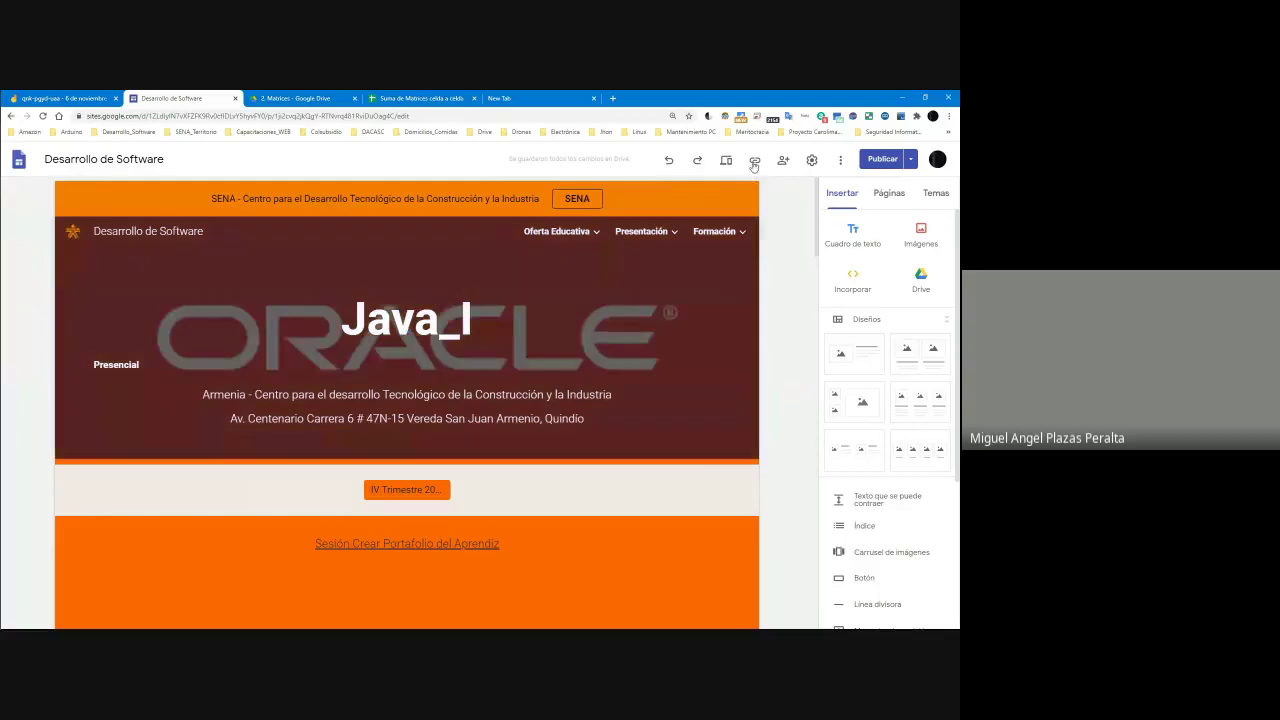
Step: Copy the published link of the Java_I page and send it to the JAVA TRIMESTRE II group in WhatsApp
click(755, 159)
click(370, 420)
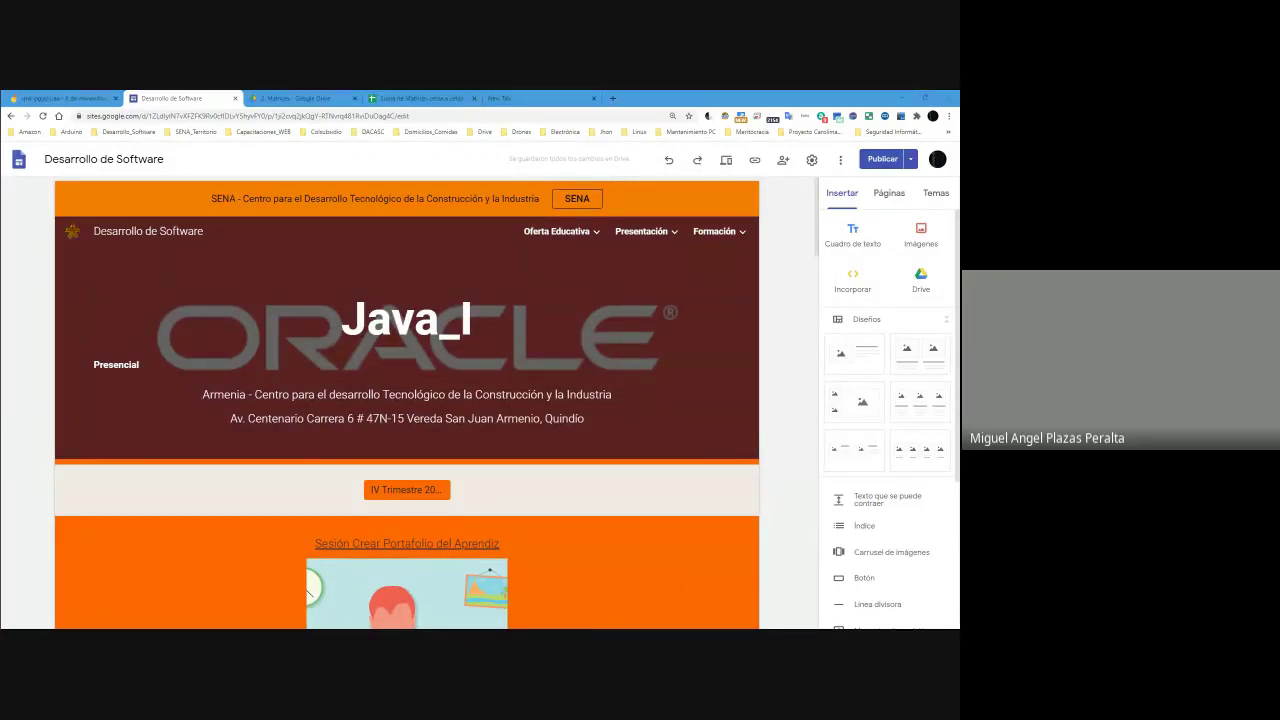
key(alt+Tab)
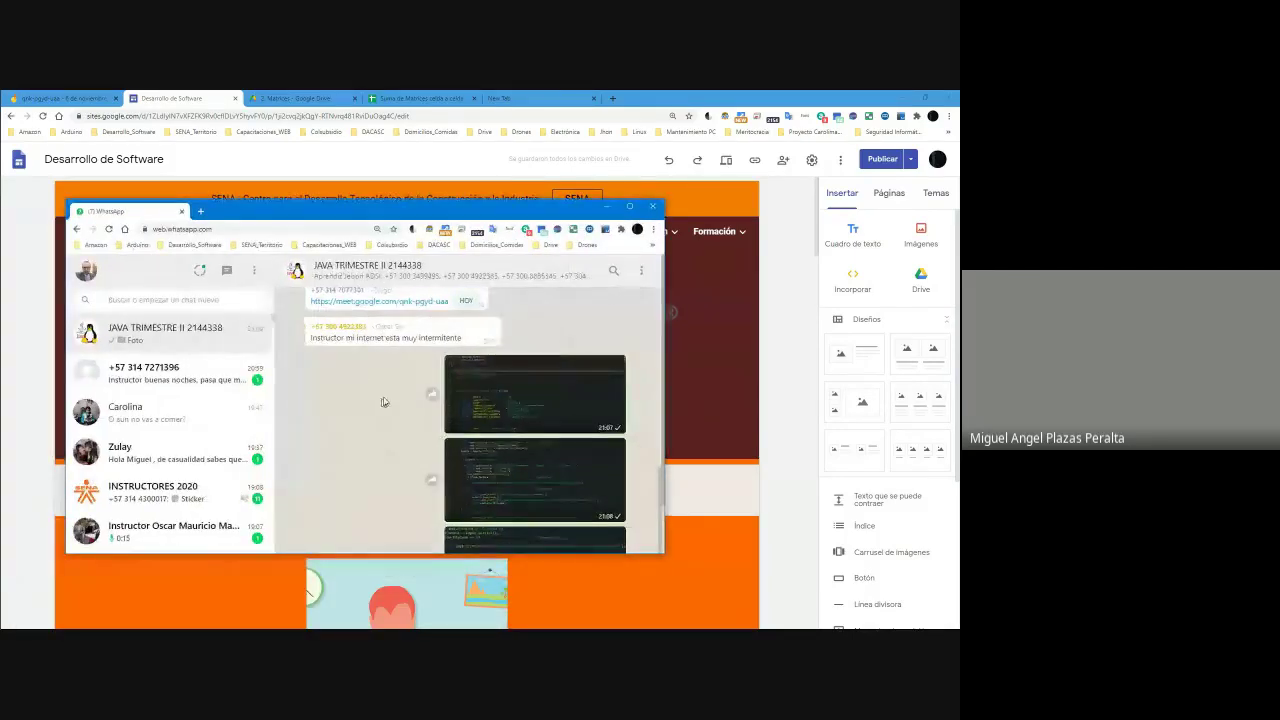
scroll(458, 380, down, 1)
scroll(458, 380, down, 1)
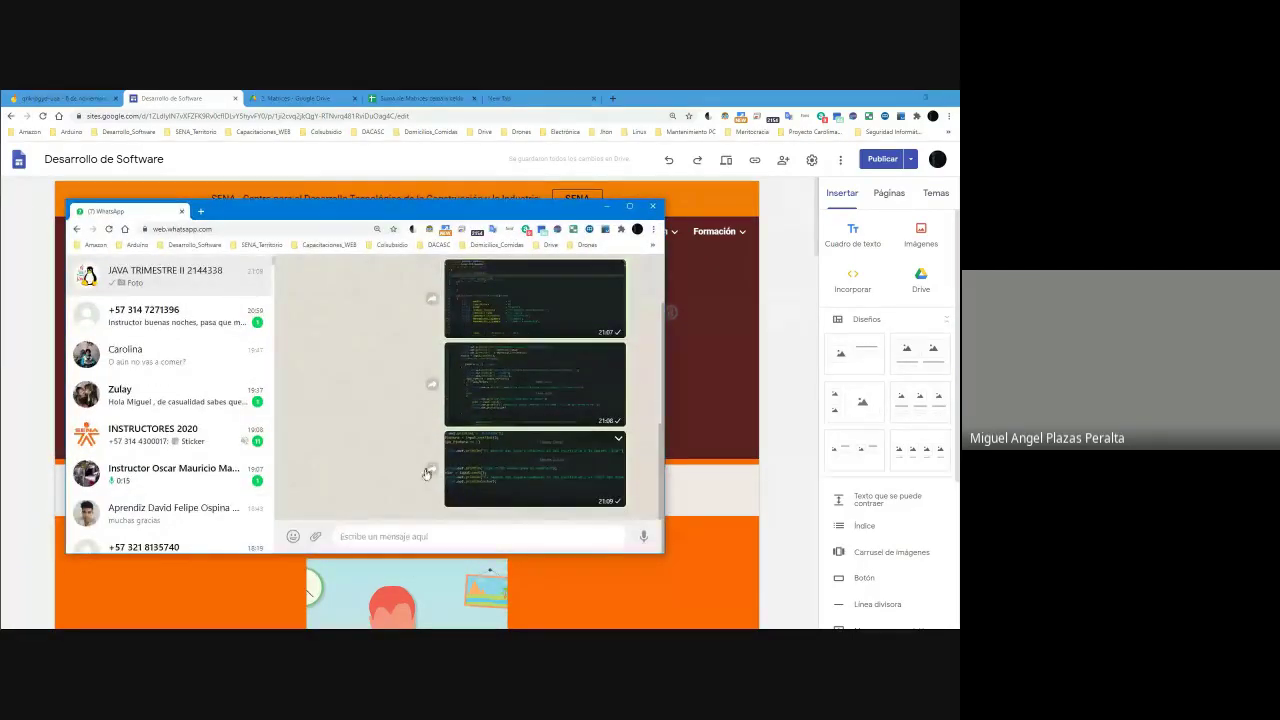
click(421, 536)
text(https://sites.google.com/misena.edu.co/java/formaci%C3%B3n/java)
key(Return)
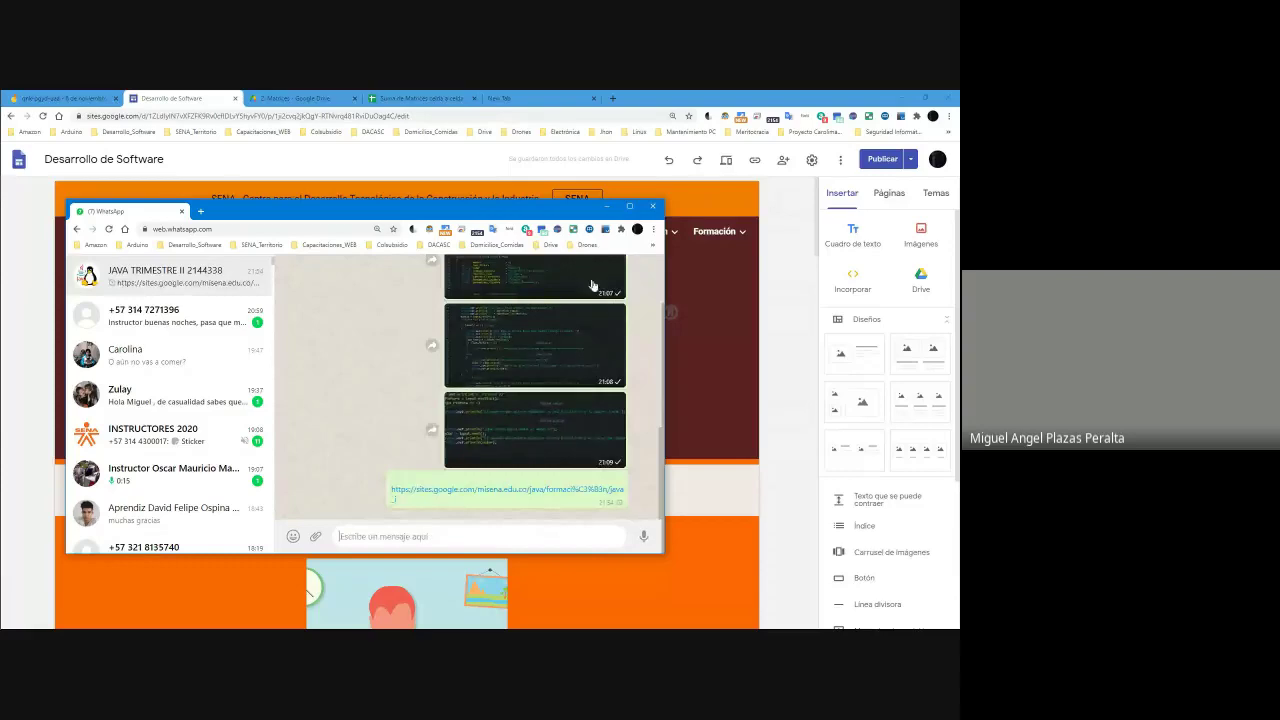
click(609, 209)
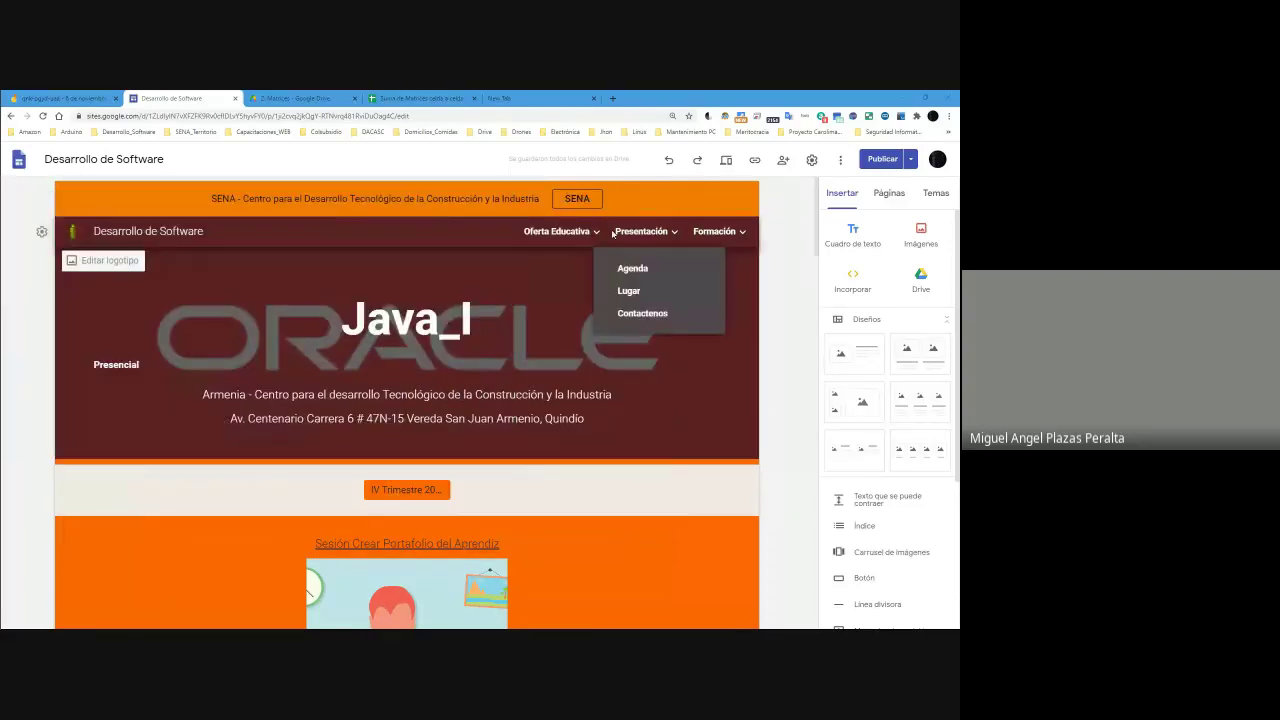
Step: Preview the Desarrollo de Software site and go to the Guía_Aprendizaje page under Java_I in Formación
click(733, 166)
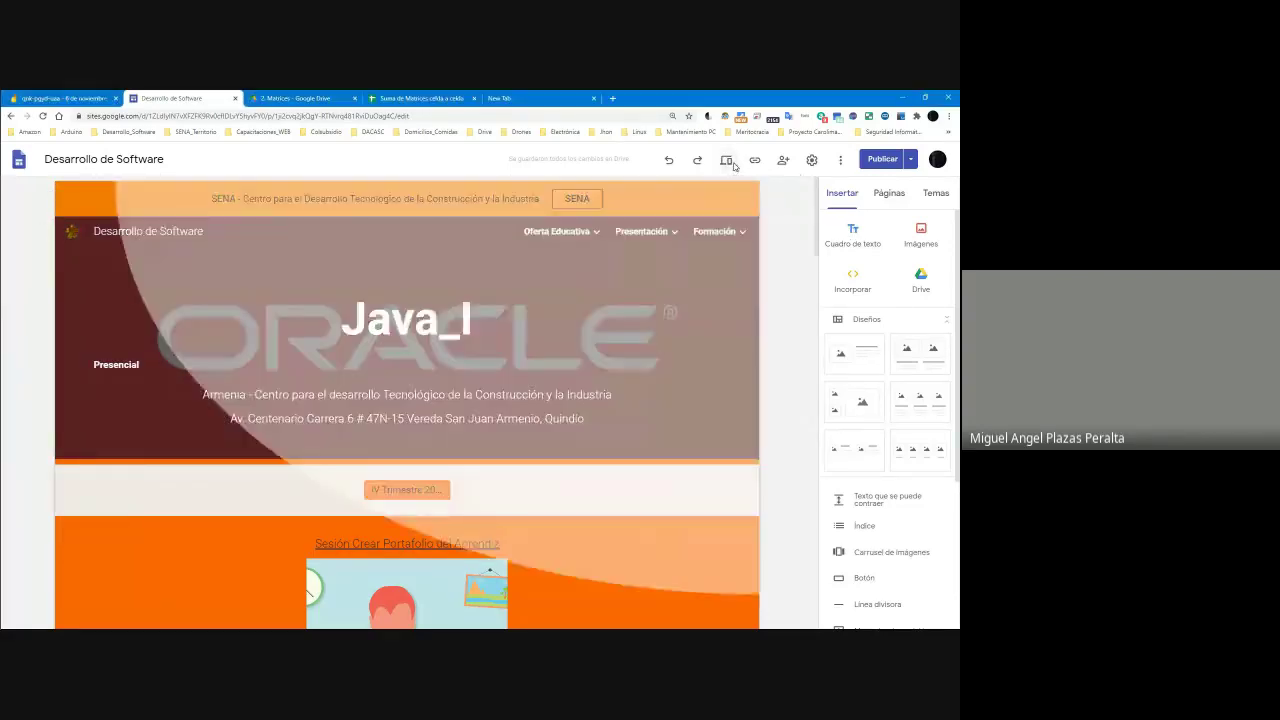
scroll(603, 368, down, 10)
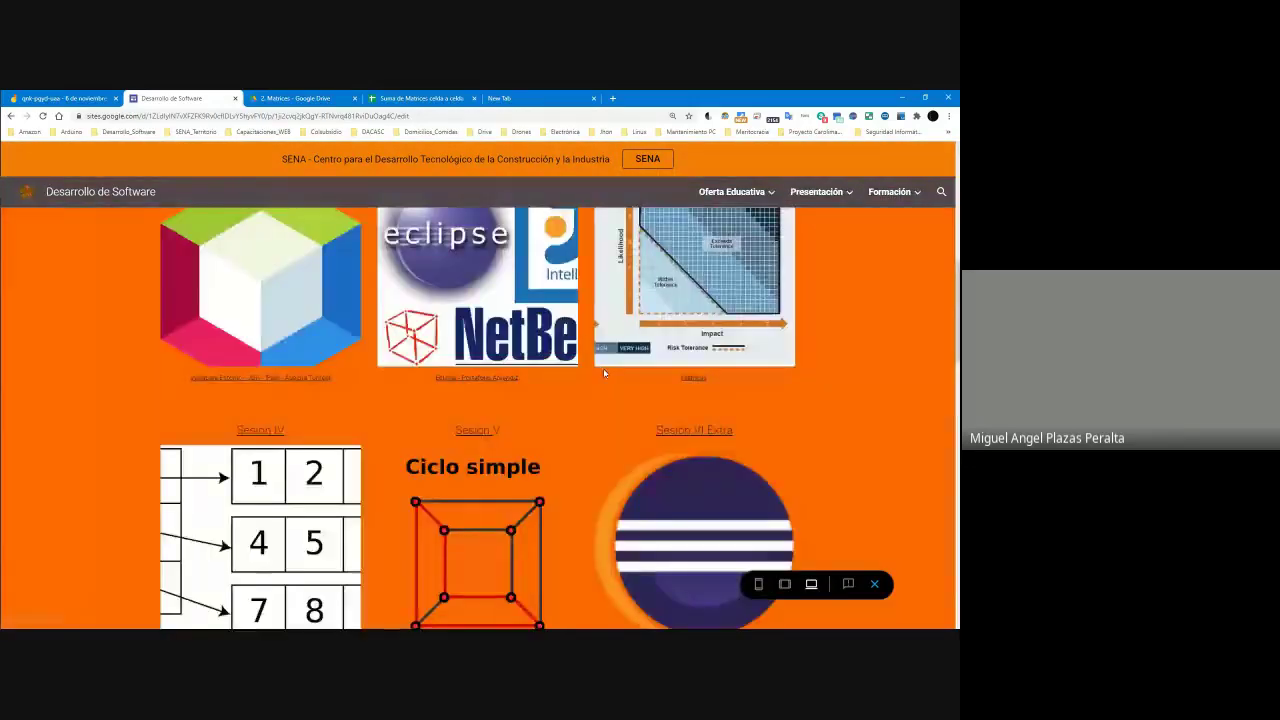
scroll(603, 377, up, 3)
scroll(607, 378, up, 10)
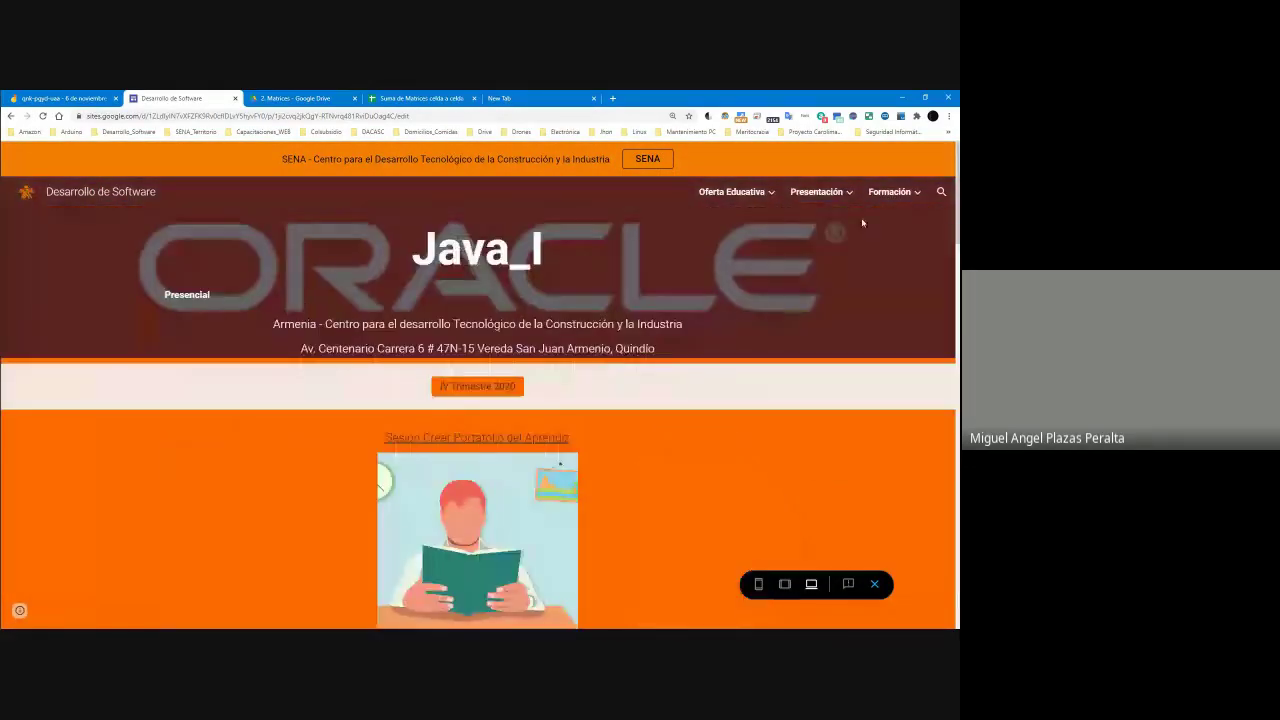
mouse_move(889, 191)
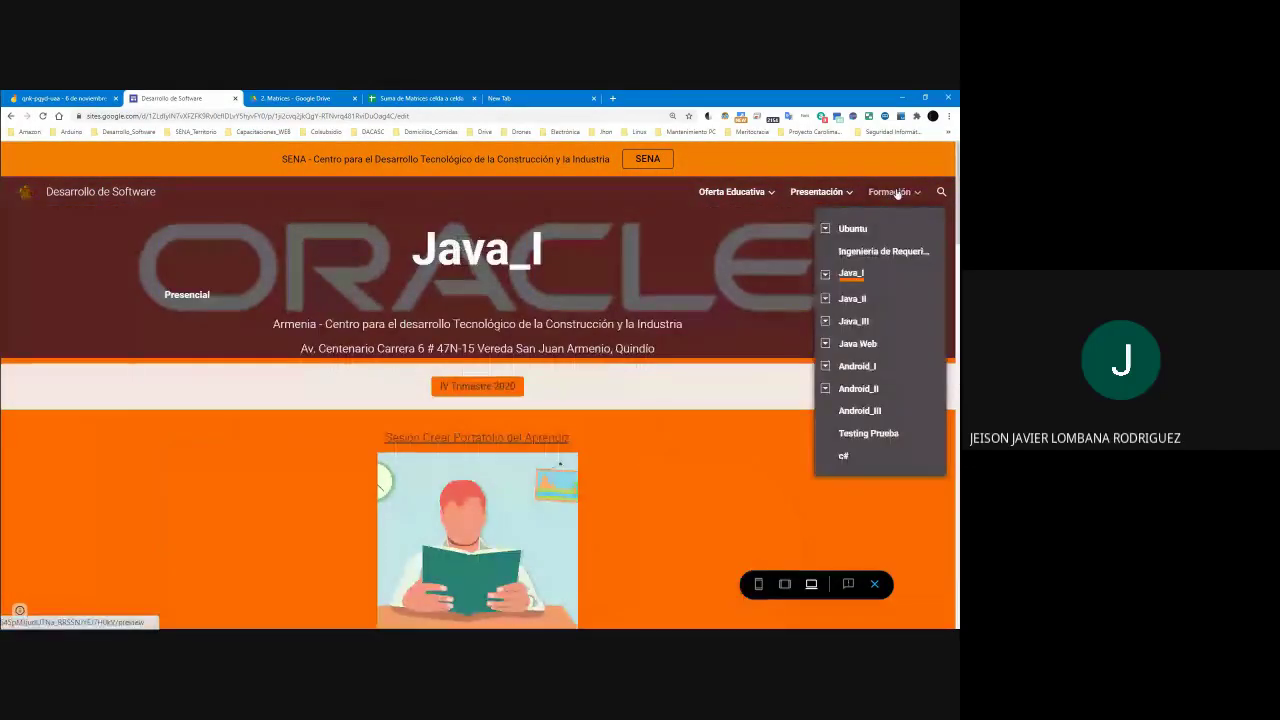
click(825, 274)
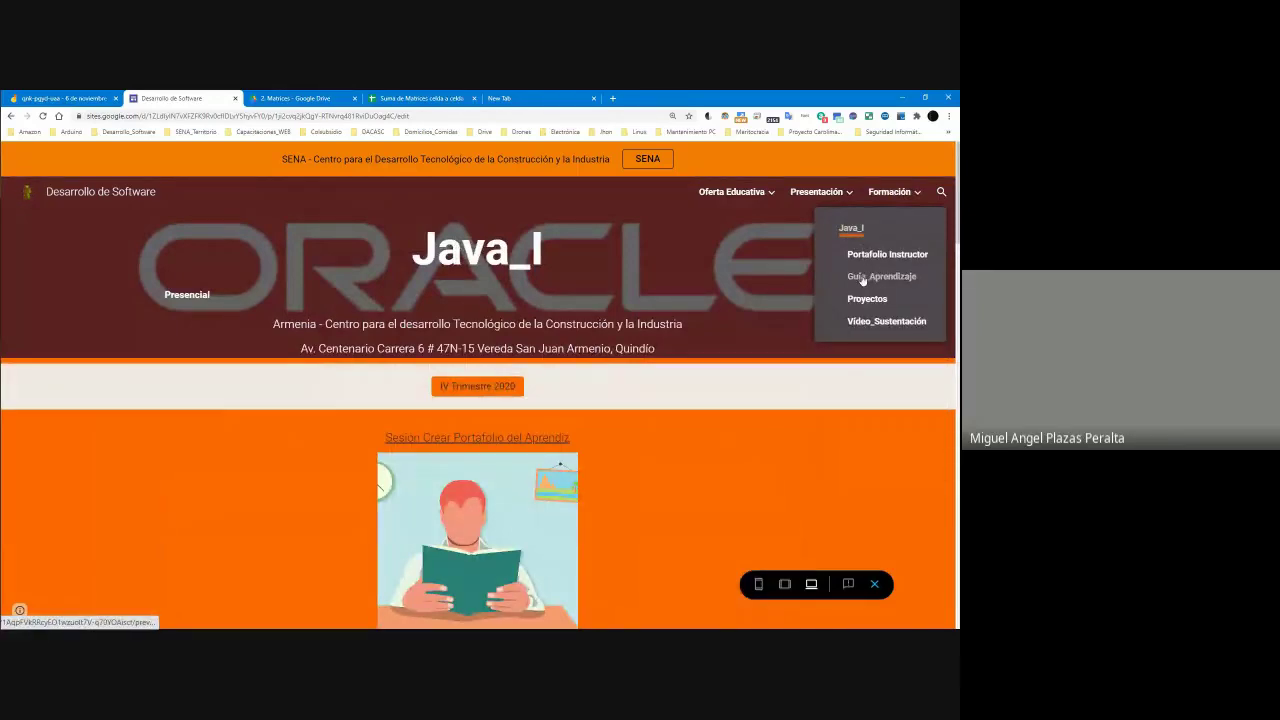
click(880, 277)
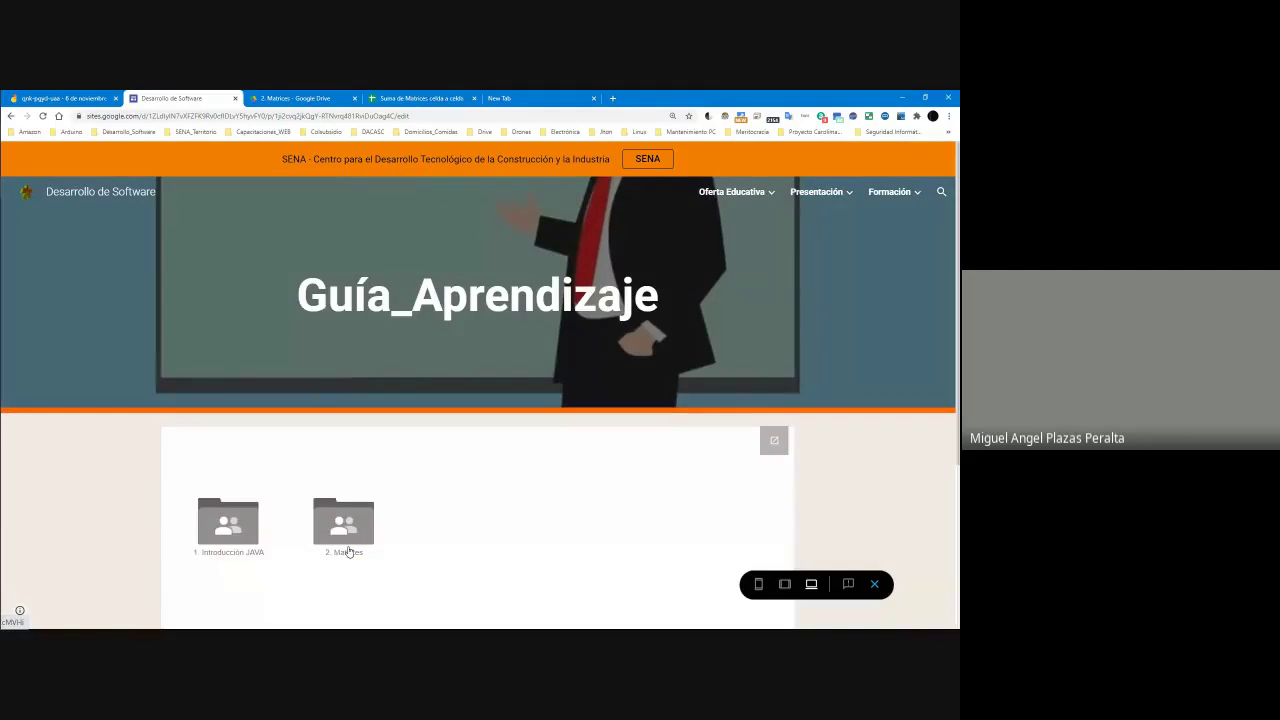
Step: Close the blank, spreadsheet and Drive folder tabs to get back to the Guía_Aprendizaje page preview
click(348, 551)
click(656, 95)
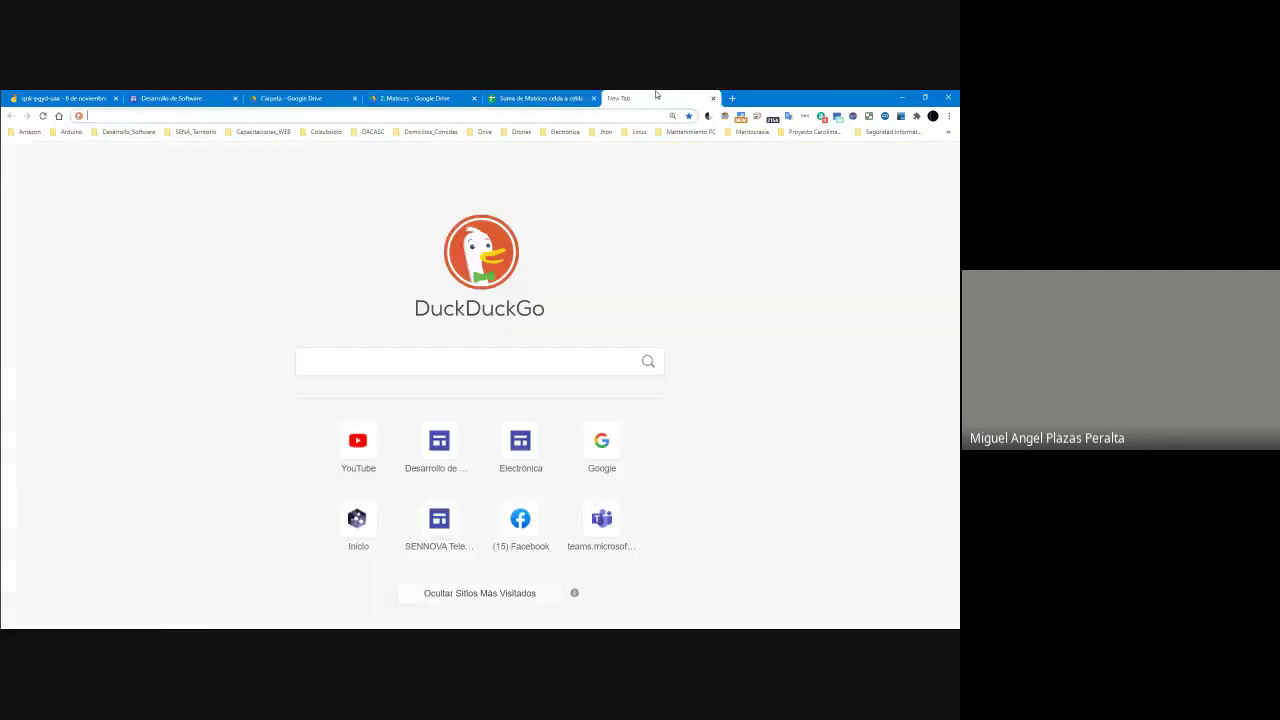
key(ctrl+w)
key(ctrl+w)
key(ctrl+w)
key(ctrl+w)
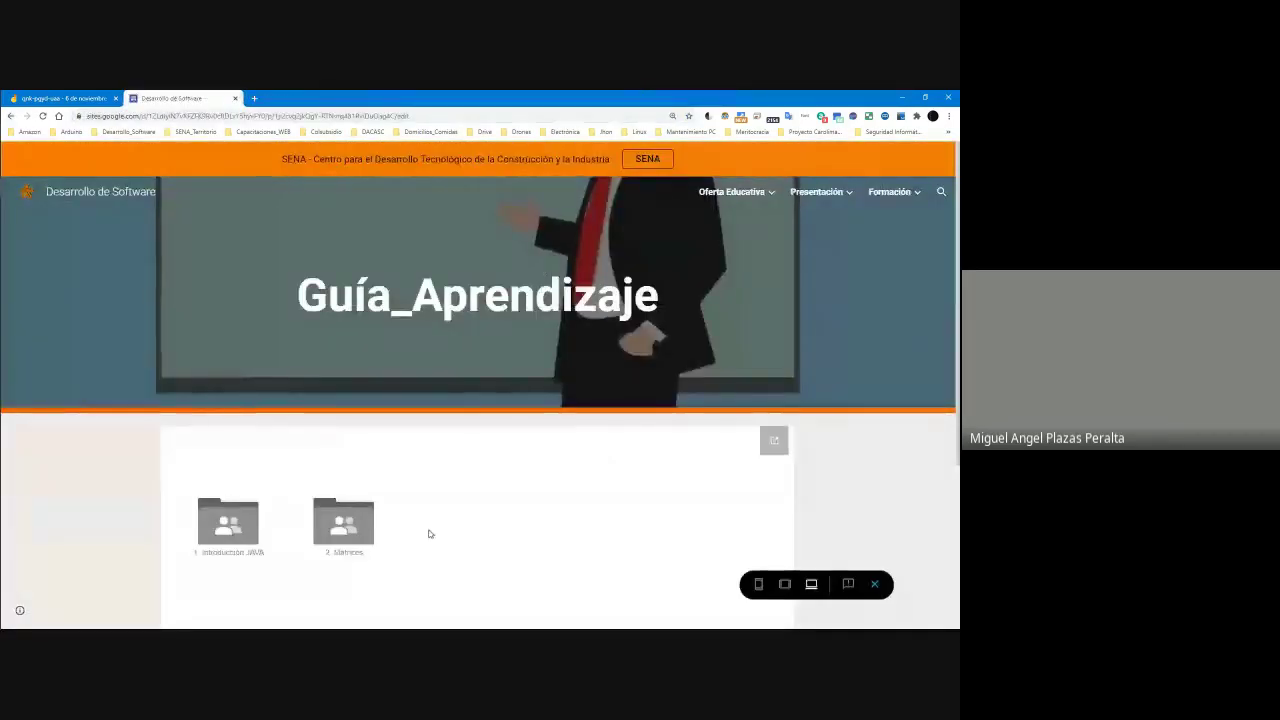
Step: Open the 2. Matrices folder from Guía_Aprendizaje and the Suma de Matrices celda a celda spreadsheet inside it
click(370, 537)
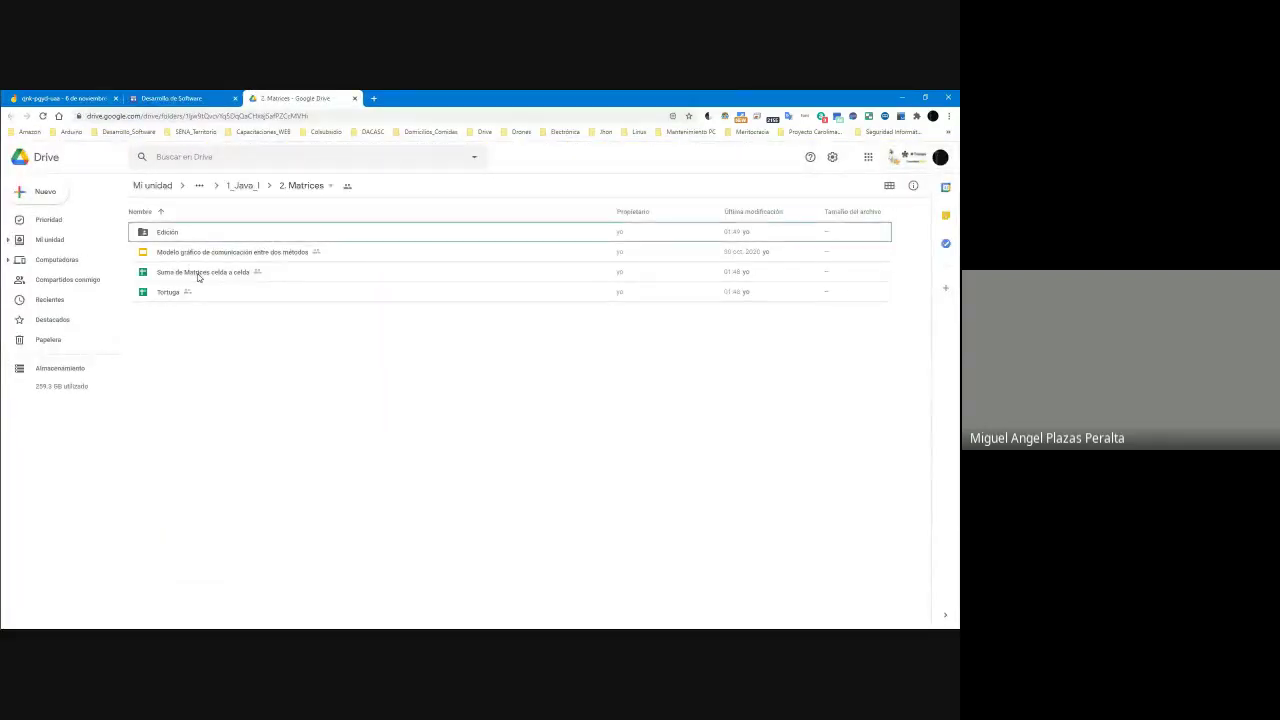
click(209, 275)
click(209, 275)
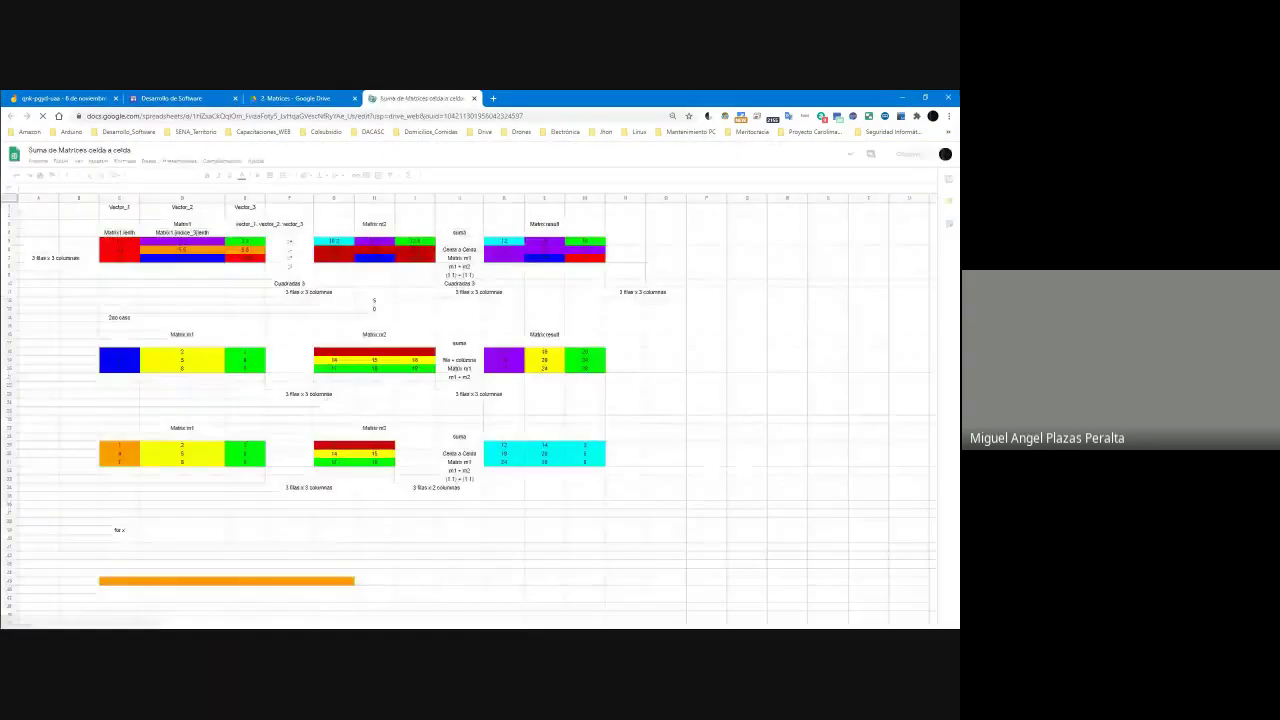
Step: Select cells in the first column of Matrix1 and enlarge the sheet to read the matrices up close
click(207, 309)
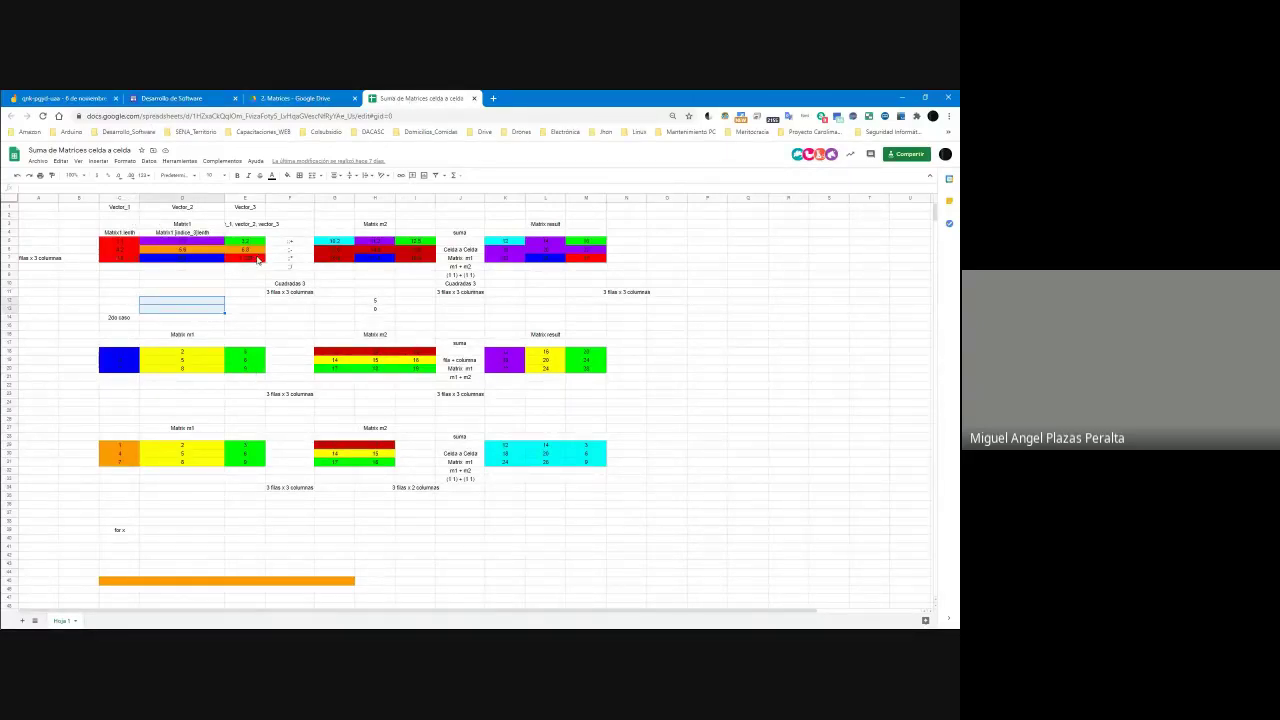
click(107, 243)
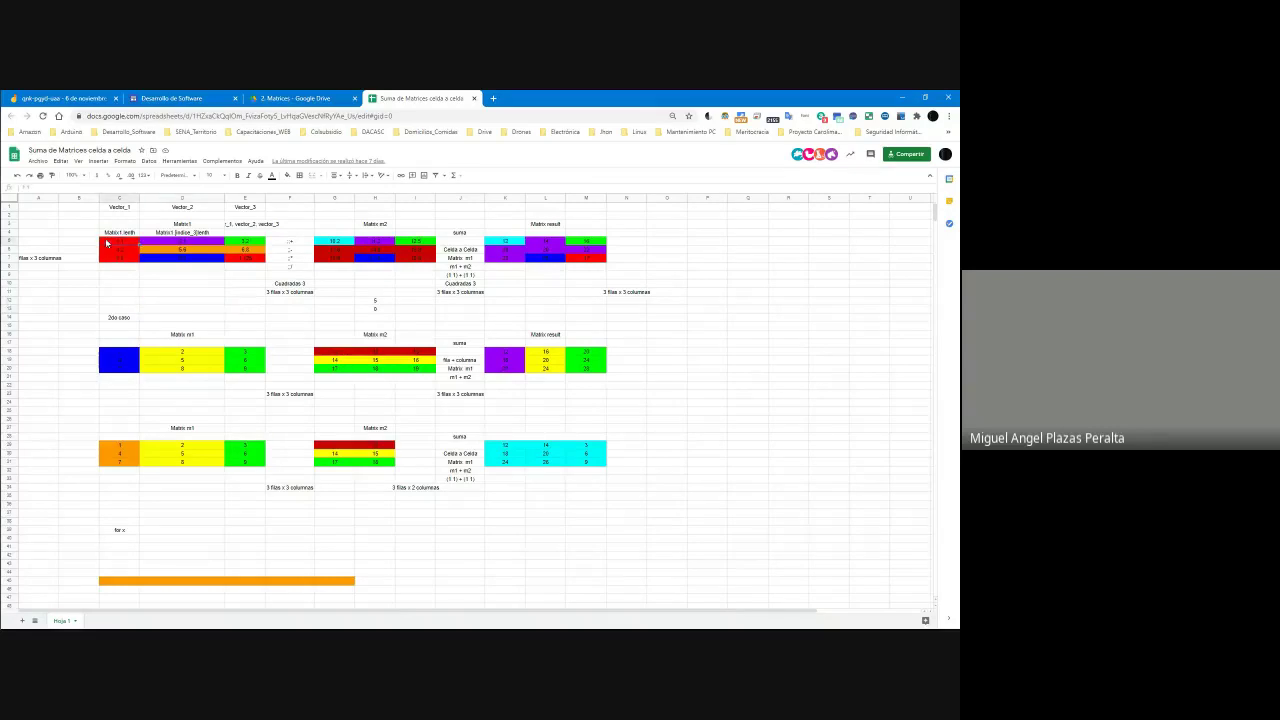
click(118, 259)
key(ctrl)
click(72, 175)
click(74, 266)
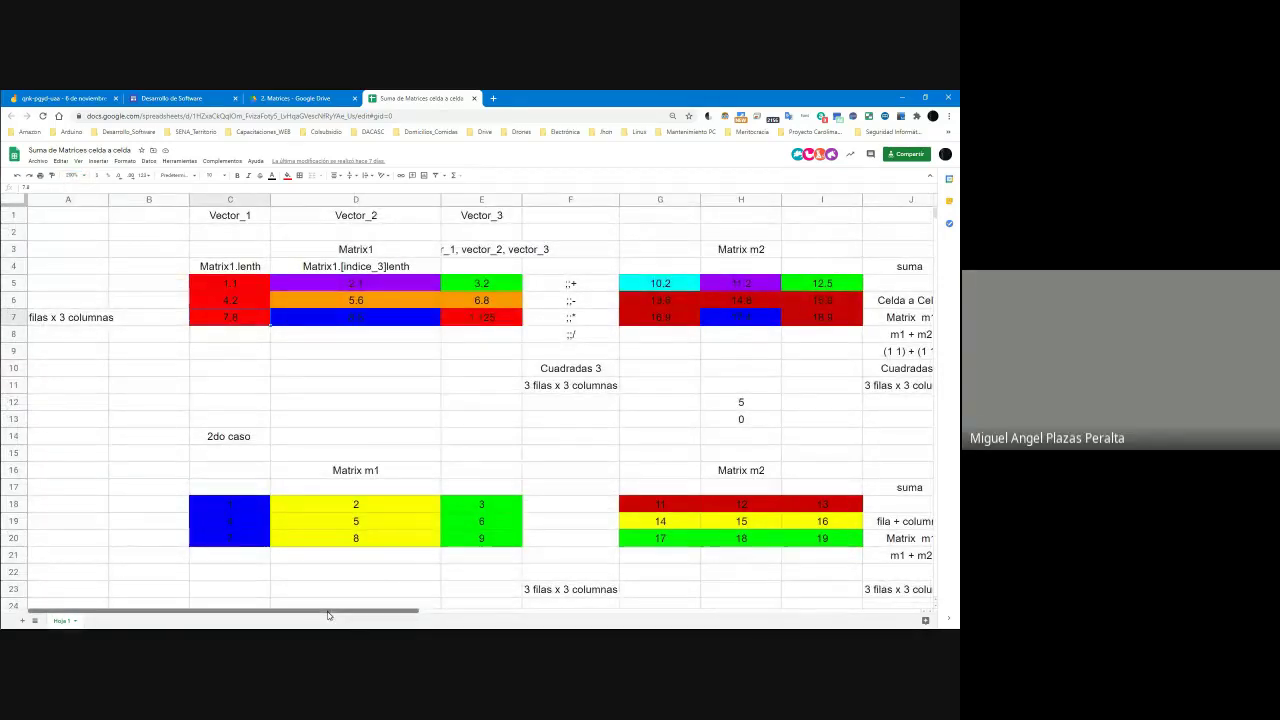
drag(328, 615, 361, 613)
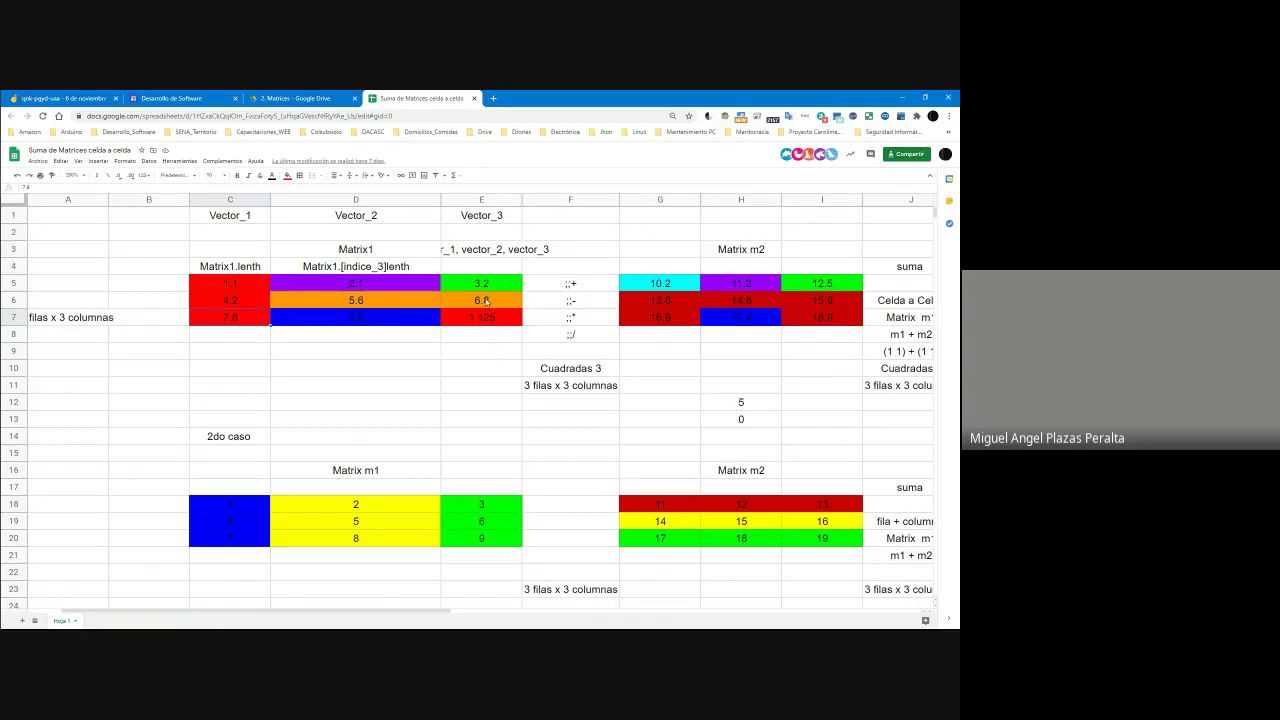
Step: Point out the whole of Matrix1, range C5:E7, and its individual cells by selecting them
click(234, 288)
shift+click(480, 319)
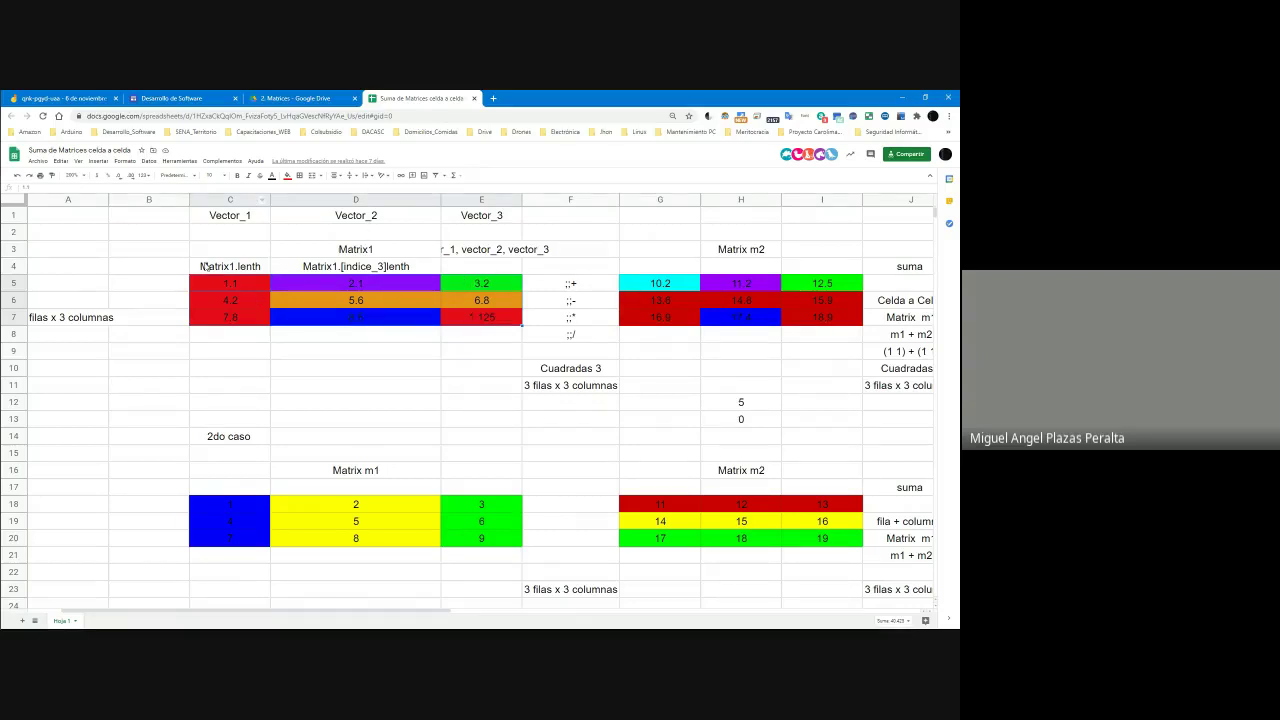
click(283, 286)
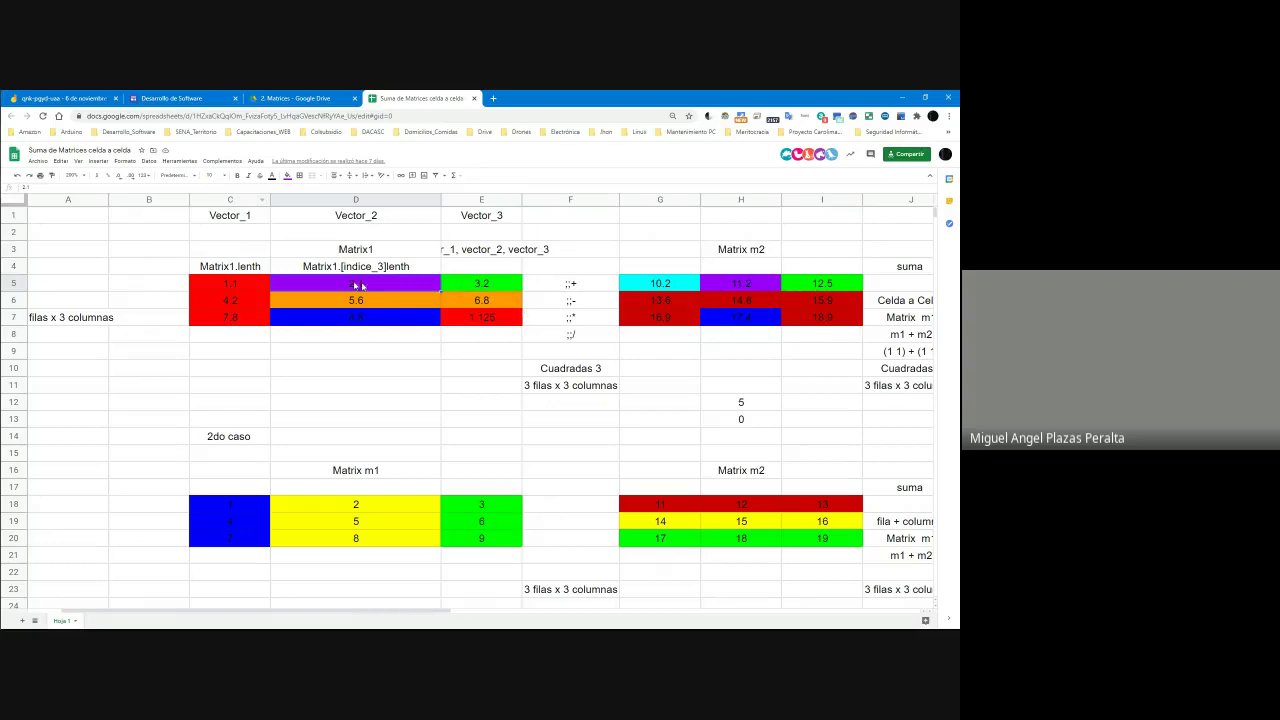
click(259, 286)
click(264, 317)
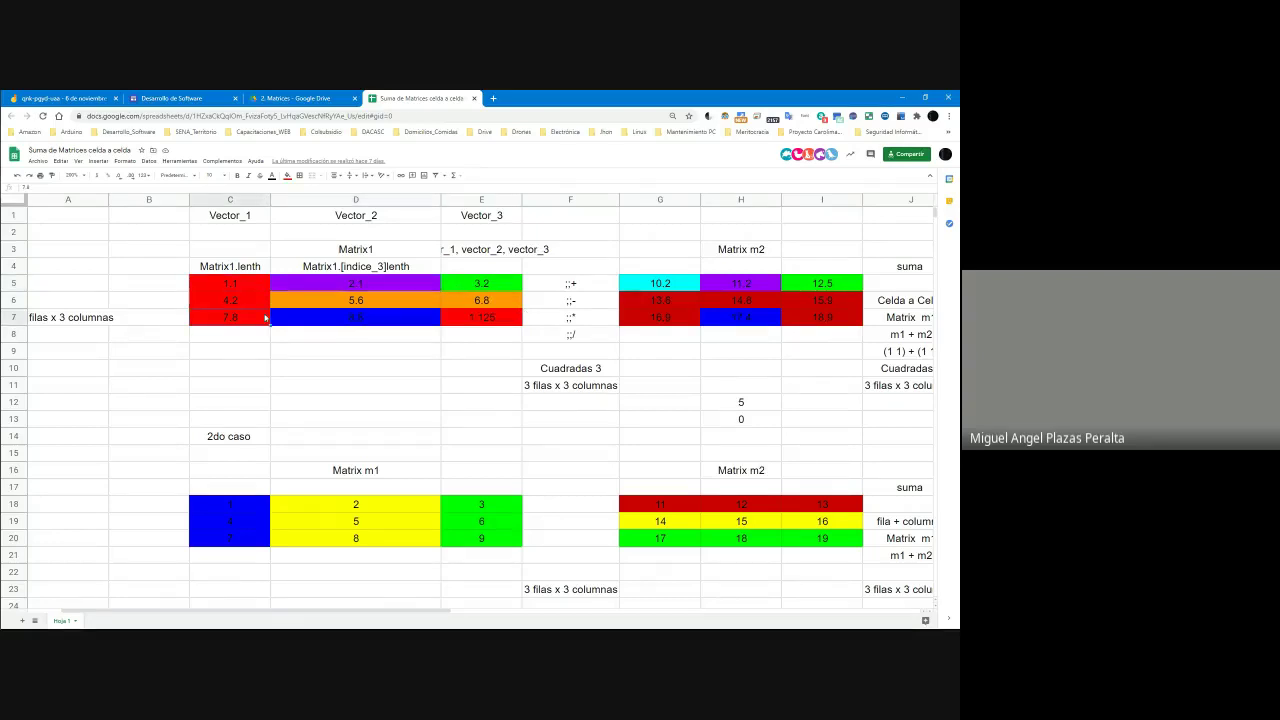
click(447, 285)
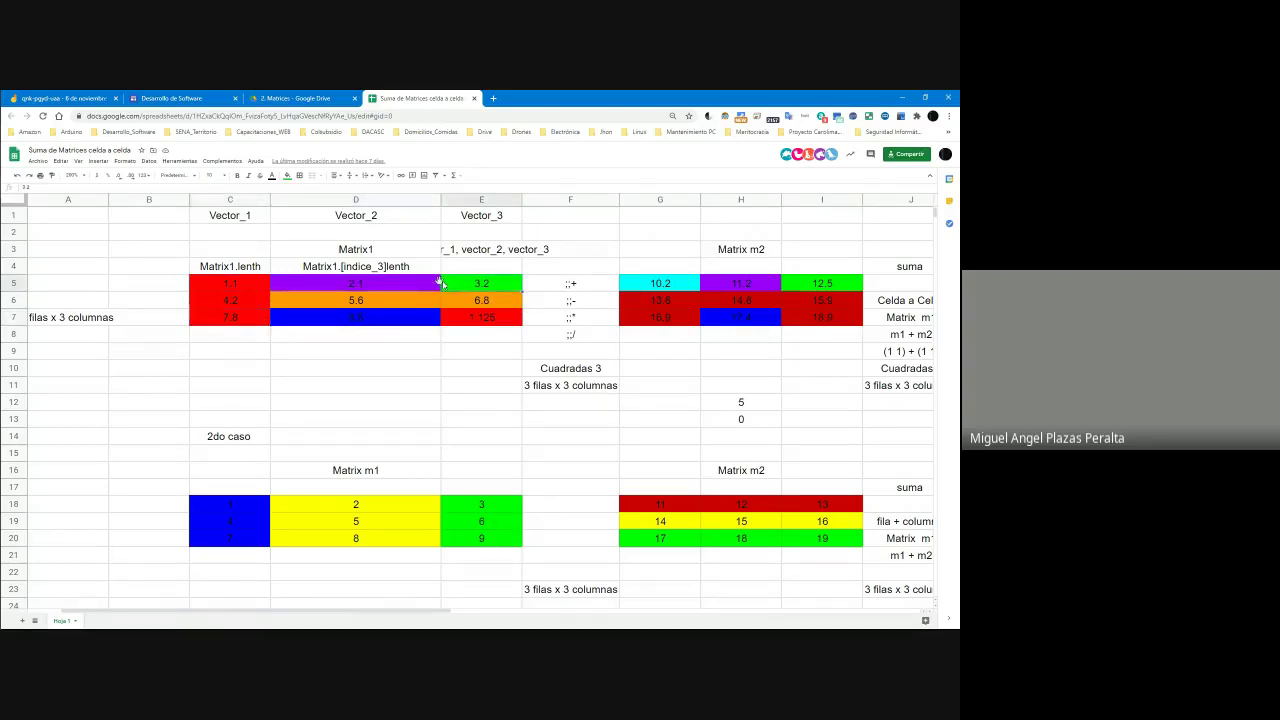
click(232, 286)
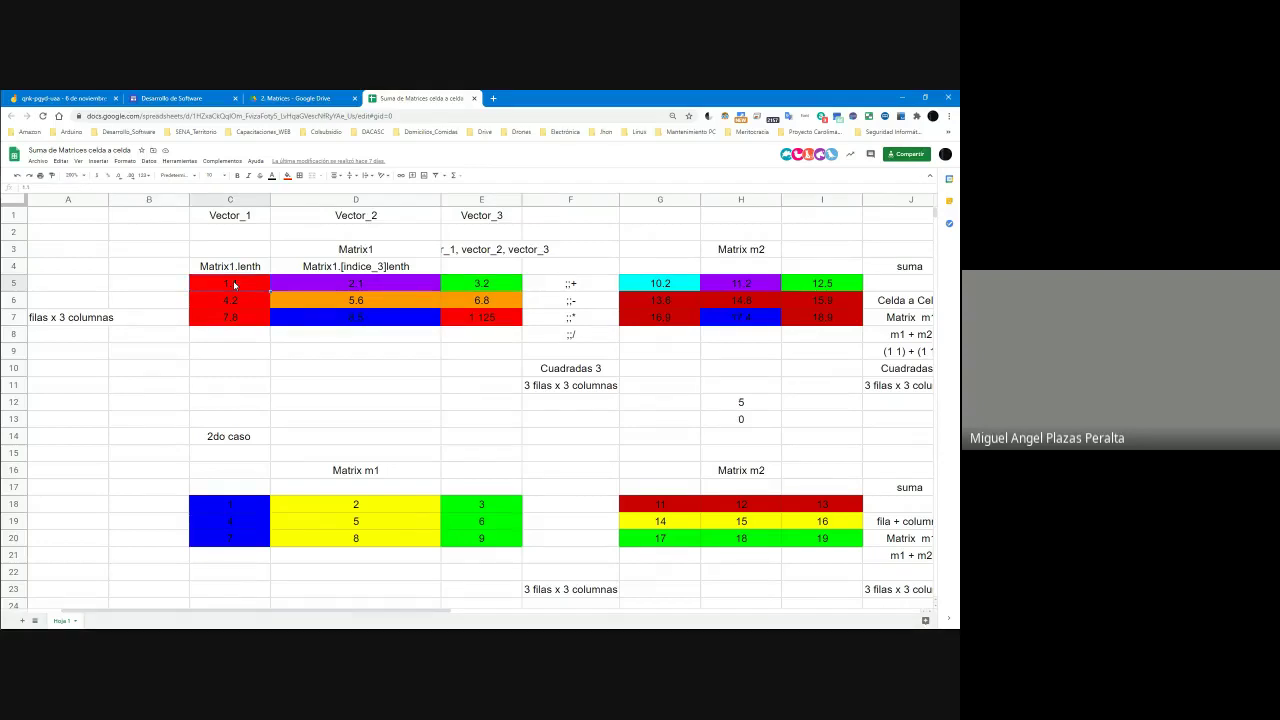
shift+click(500, 322)
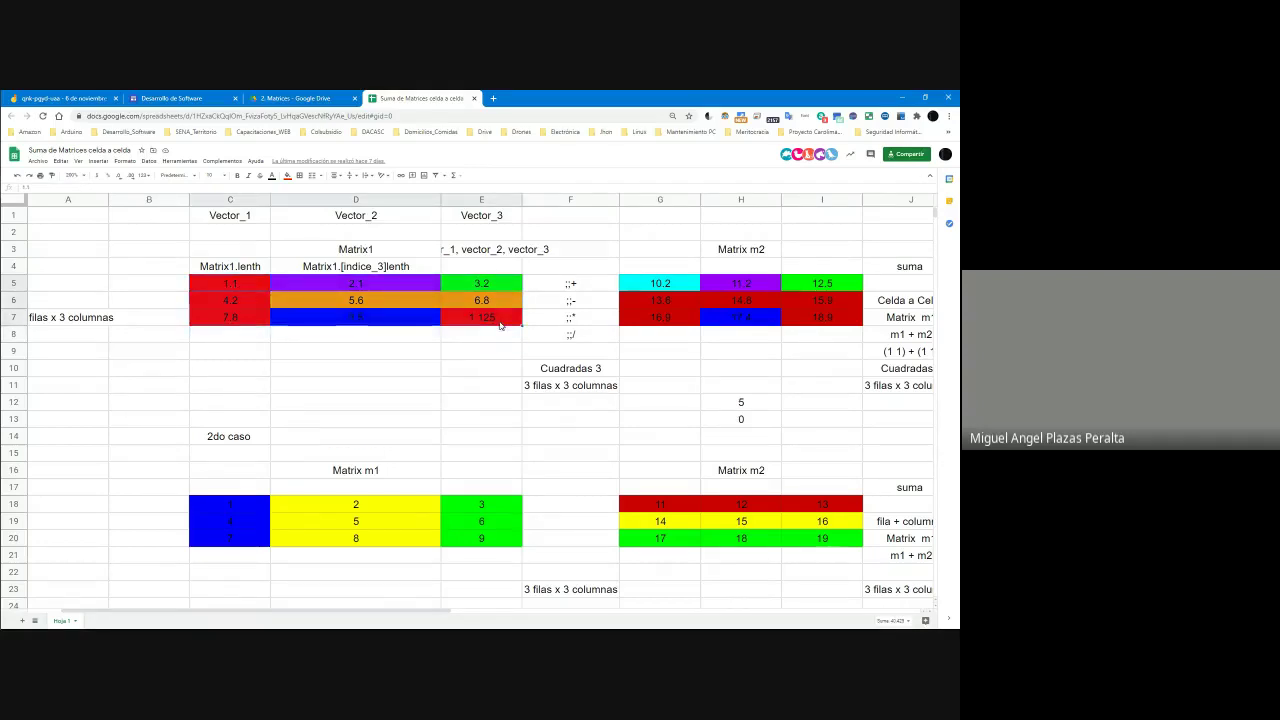
Step: Fill Matrix1's rows with one colour each: orange for C5:E5, light green for C6:E6 and blue for C7:E7
drag(248, 285, 484, 290)
click(289, 176)
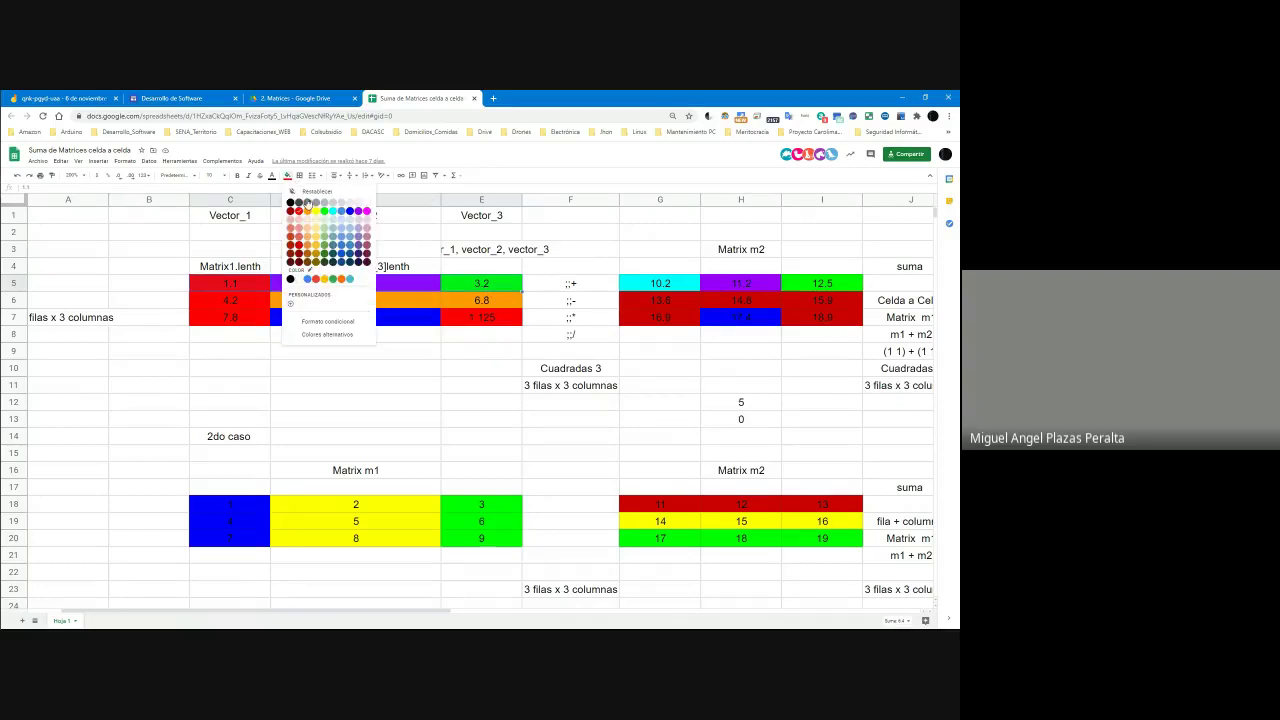
click(308, 213)
drag(400, 301, 476, 302)
click(287, 175)
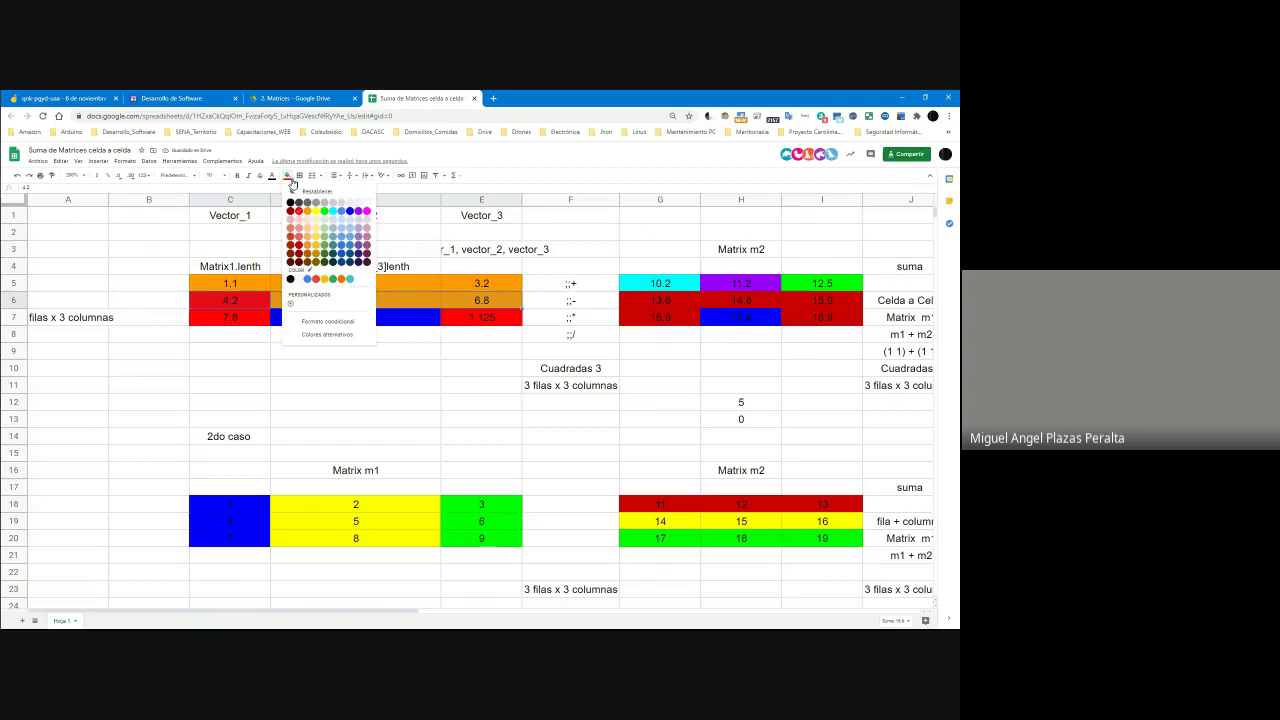
click(330, 233)
drag(263, 317, 470, 318)
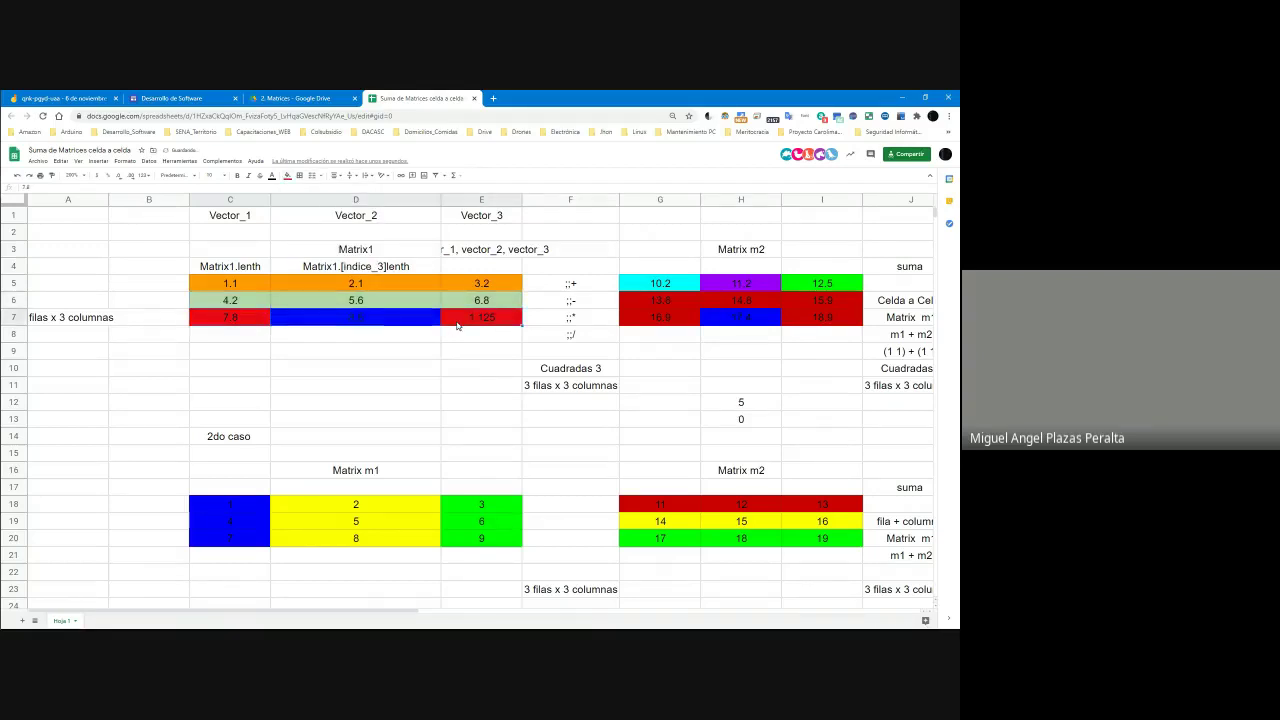
click(287, 175)
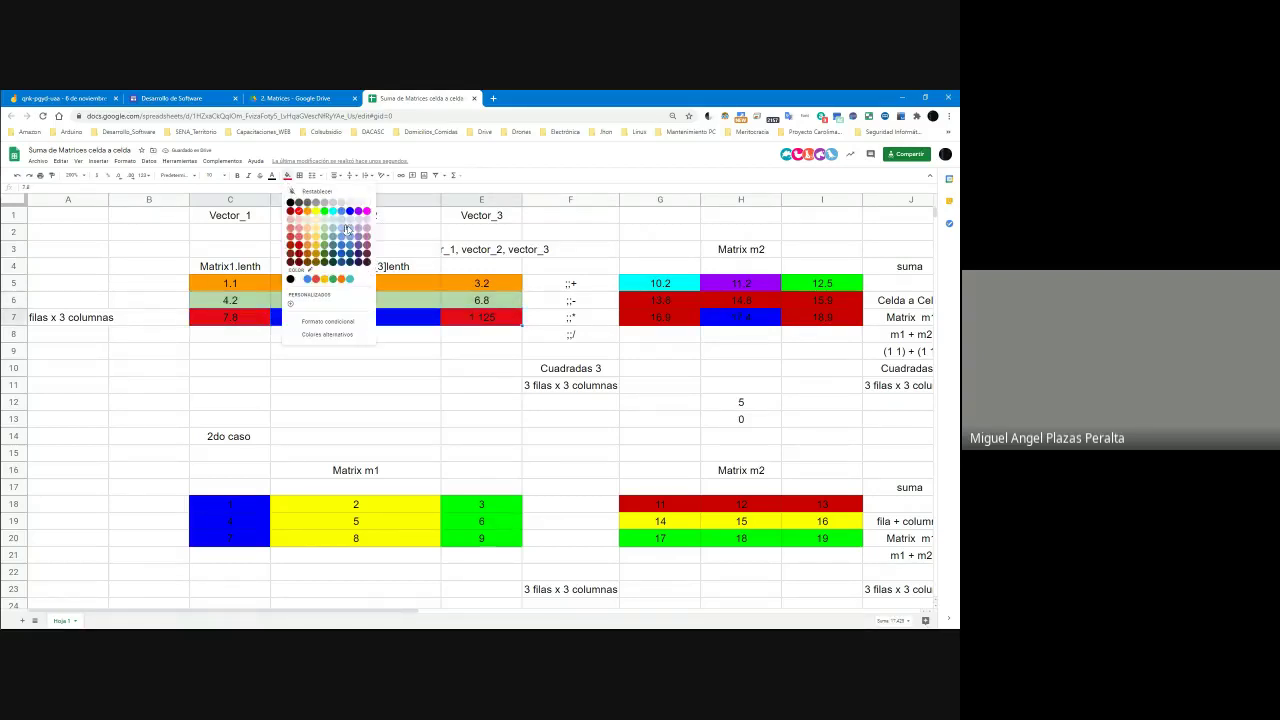
click(348, 211)
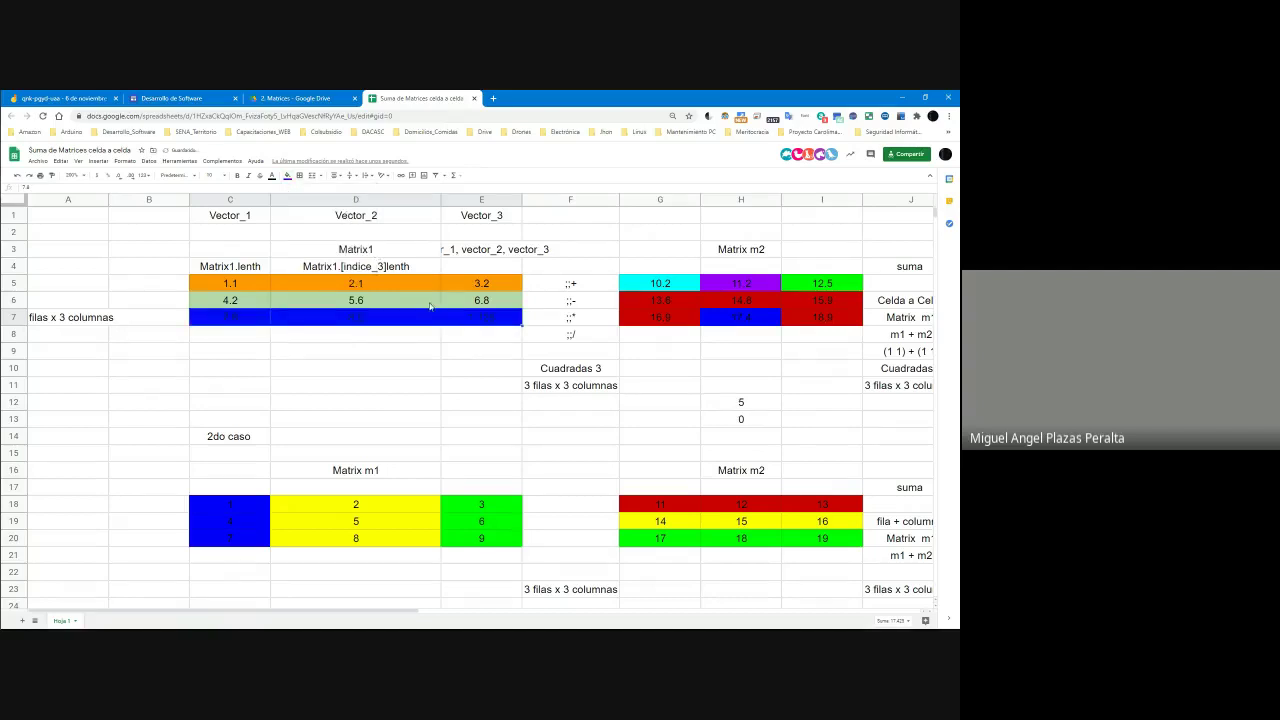
click(283, 290)
click(247, 289)
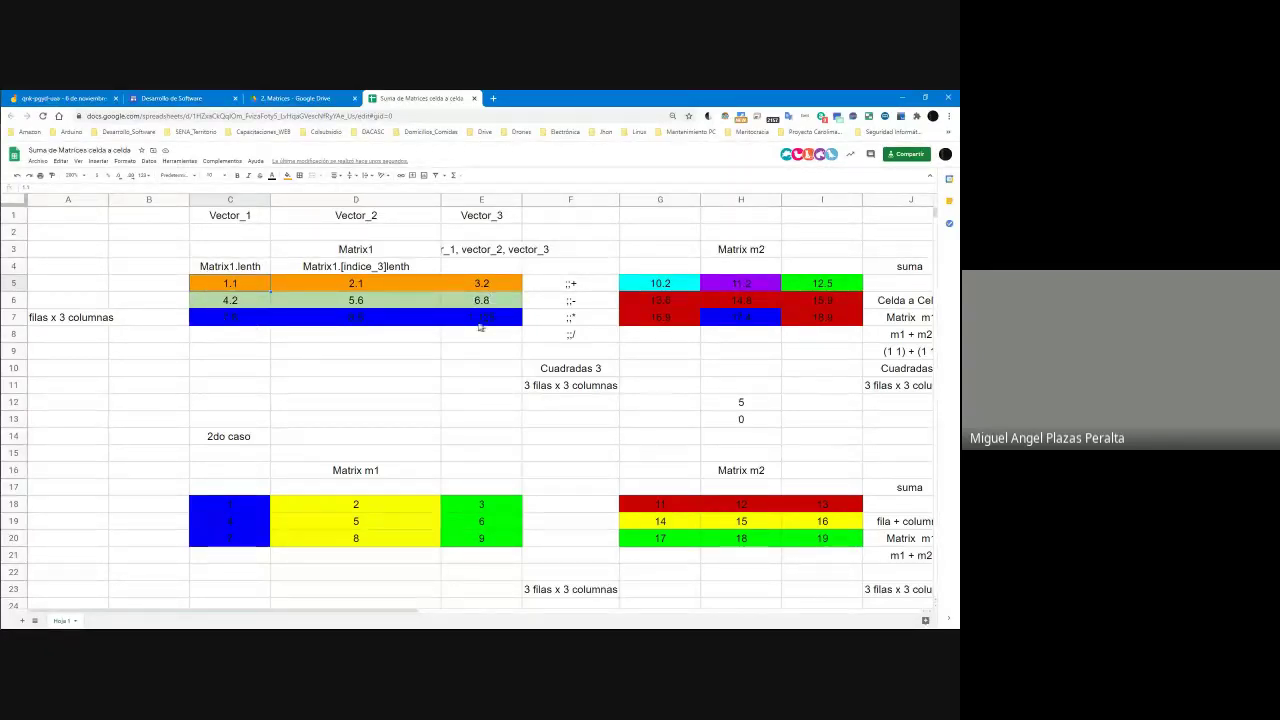
Step: Undo the row fills in Matrix1 and restore its cells to their original layout
key(ctrl+z)
key(ctrl+z)
key(ctrl+z)
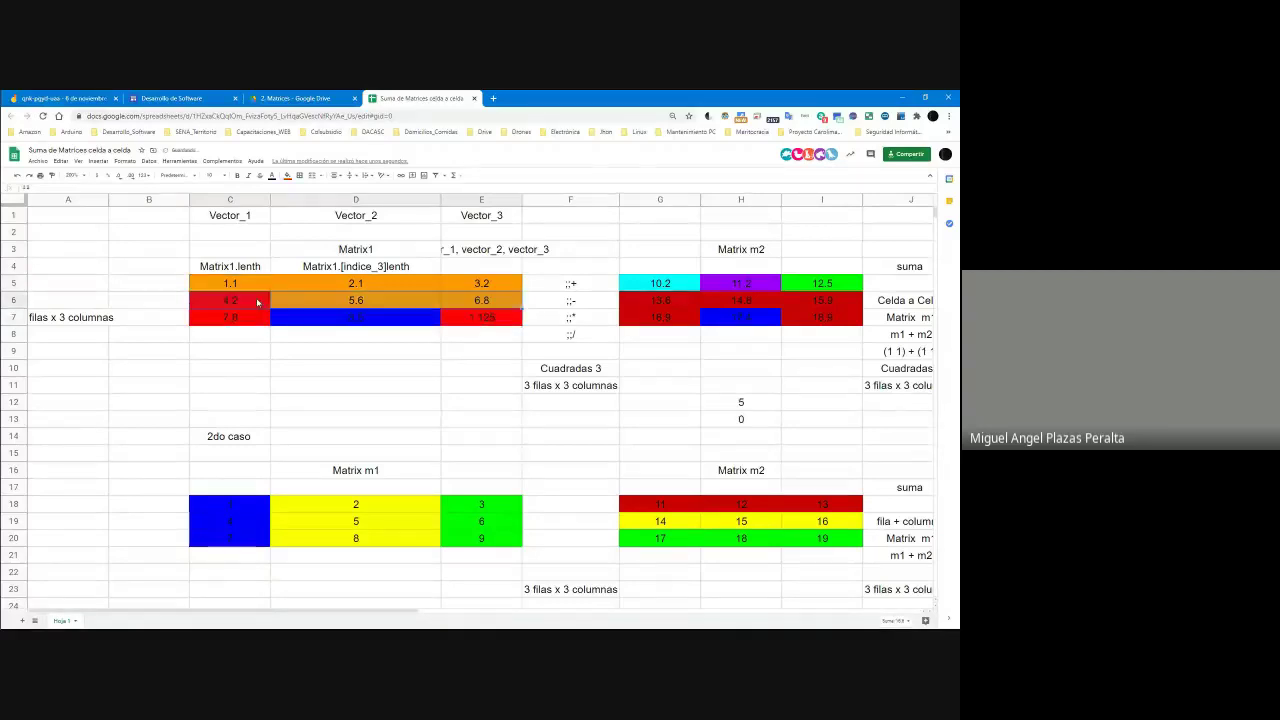
key(ctrl+z)
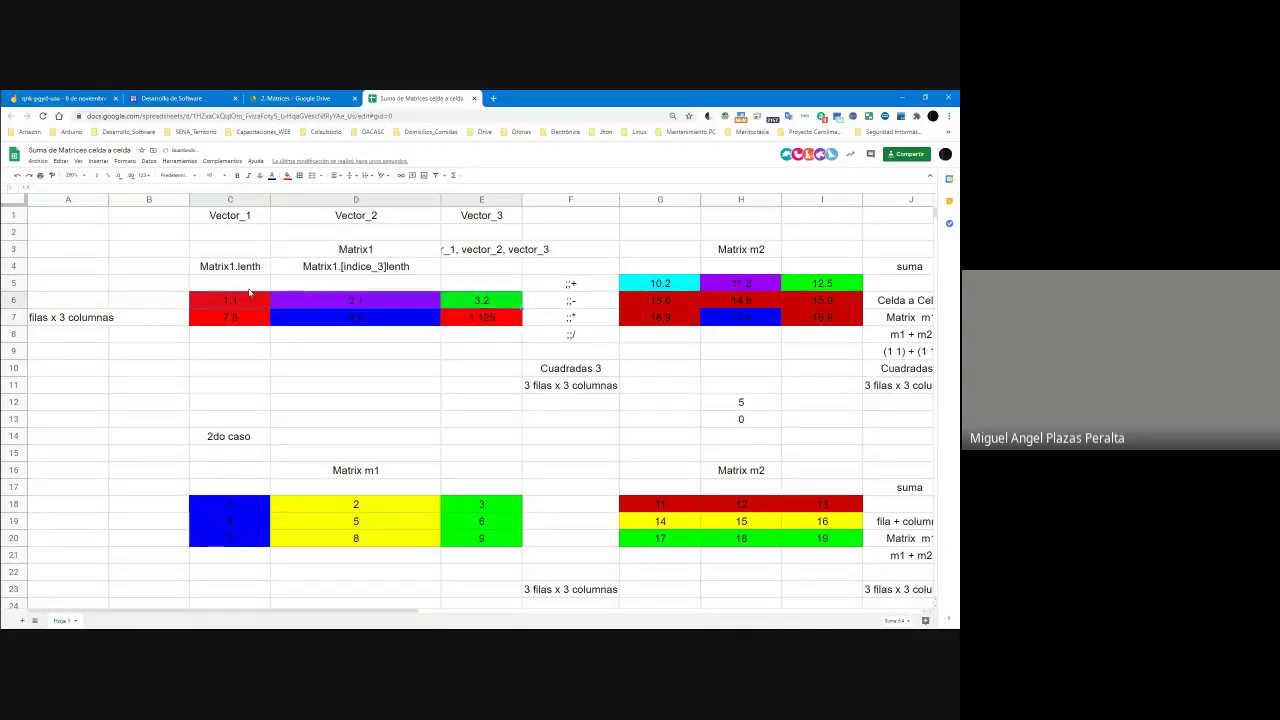
key(ctrl+y)
key(ctrl+y)
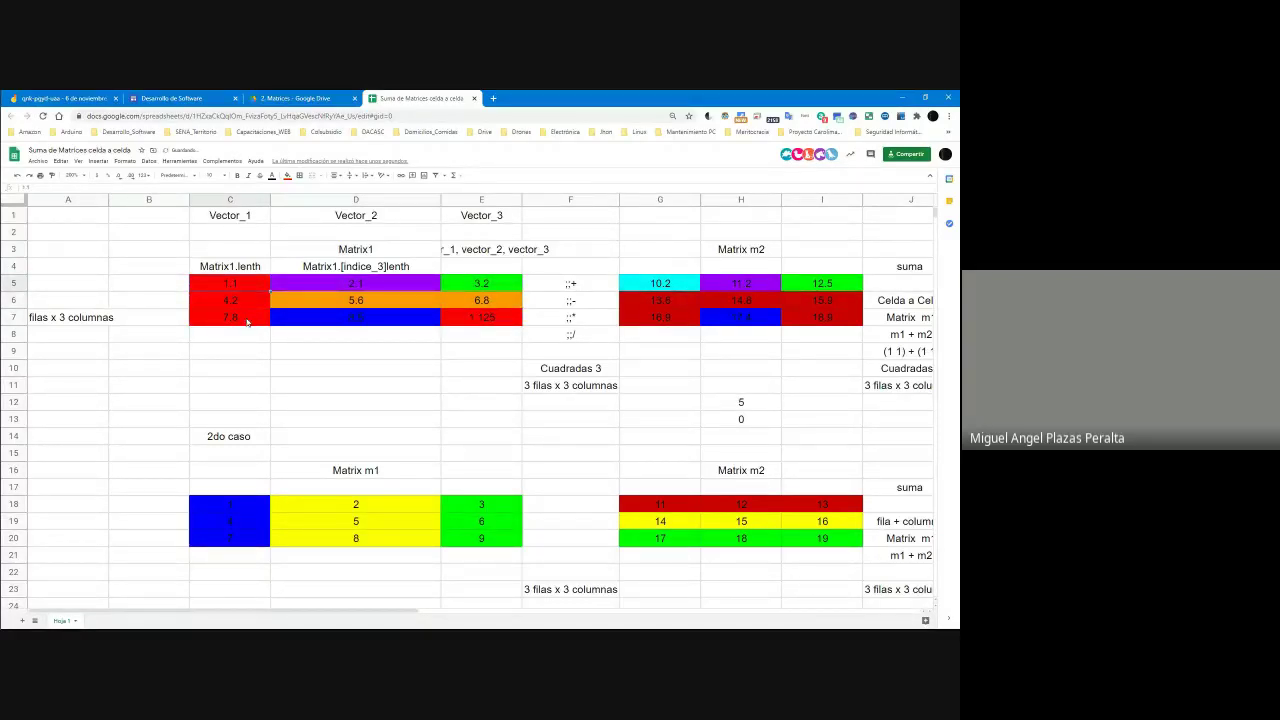
Step: Fill Matrix1's first column, C5:C7, with blue and its second column, D5:D7, with light red
drag(230, 283, 247, 321)
click(288, 176)
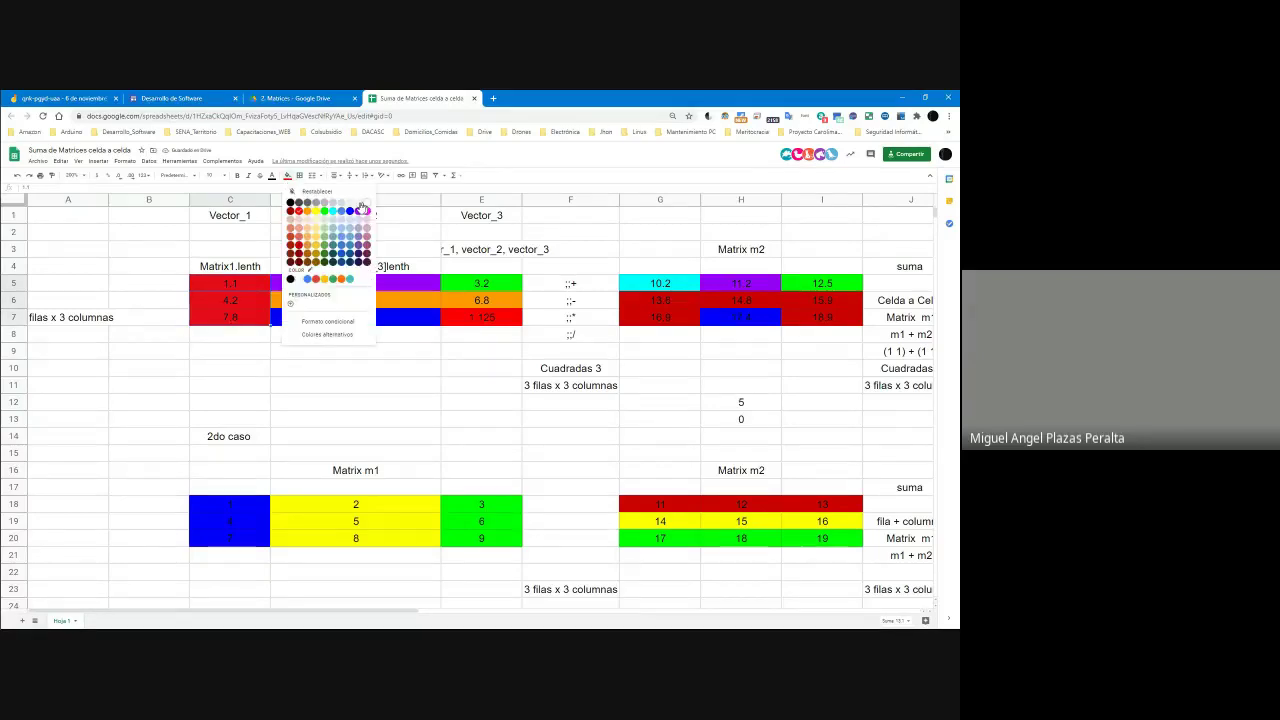
click(352, 211)
drag(305, 284, 350, 320)
click(288, 176)
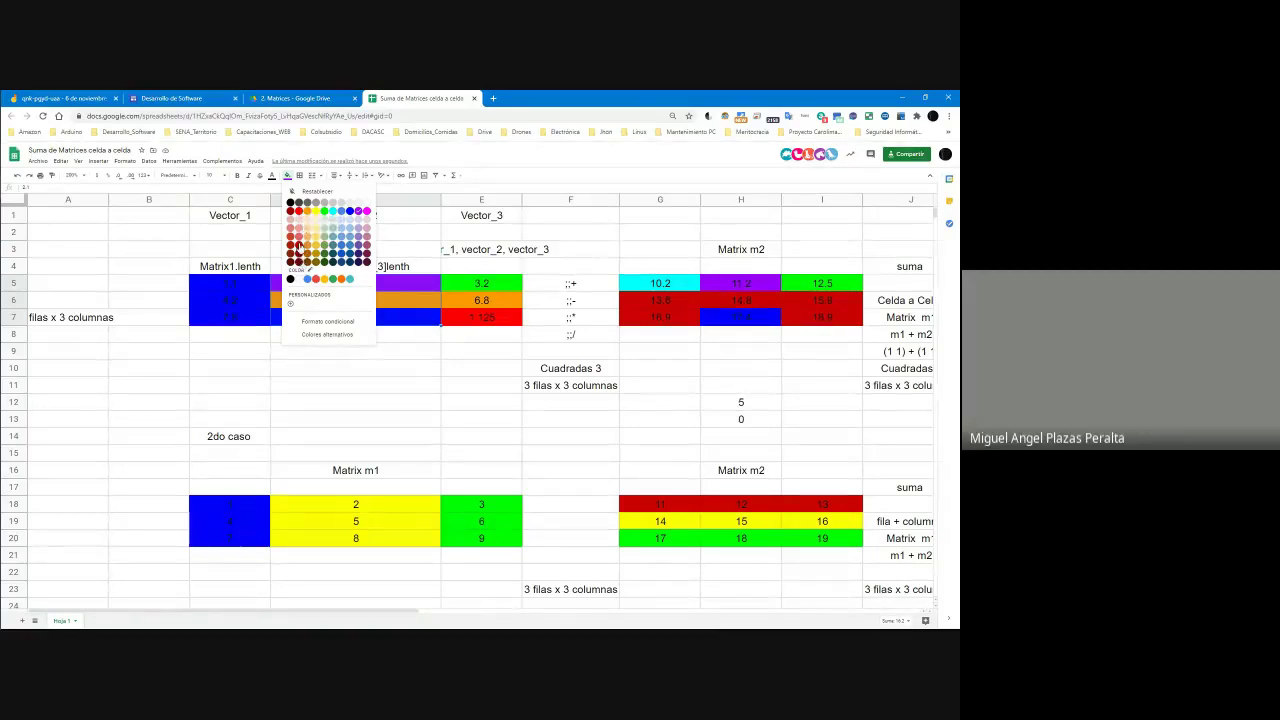
click(300, 227)
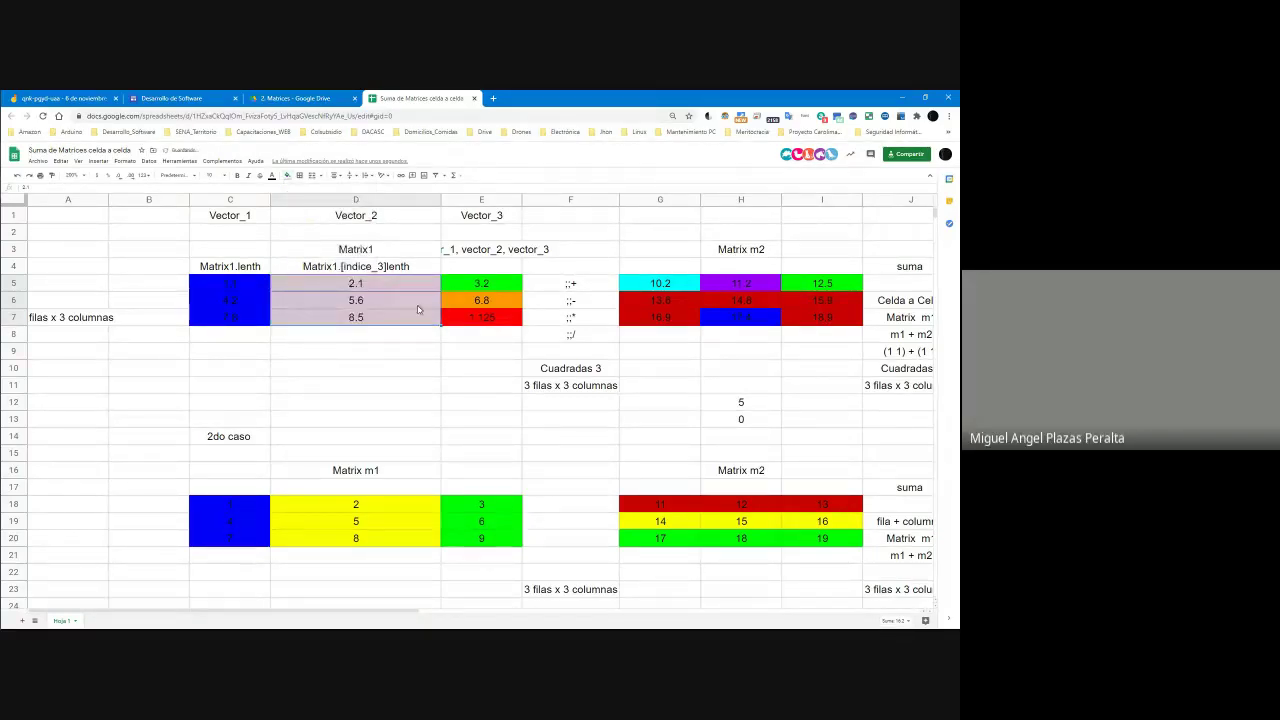
Step: Fill Matrix1's third column, E5:E7, with light grey
click(476, 318)
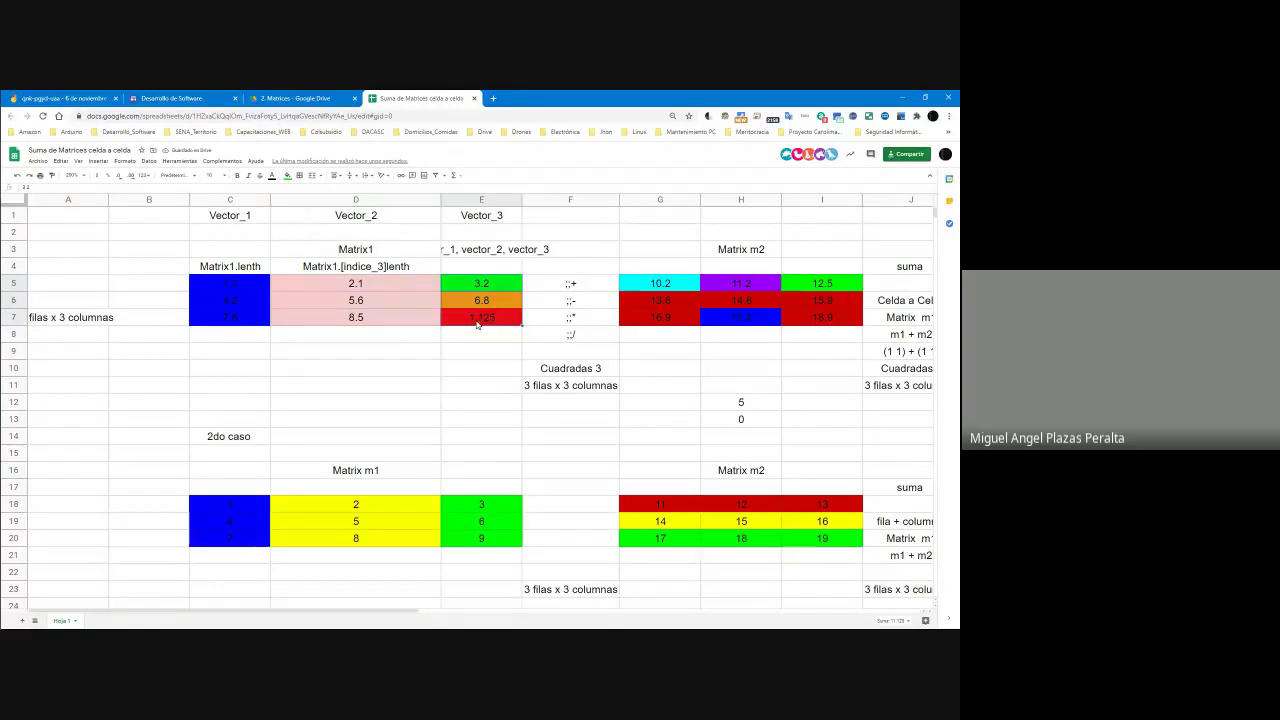
click(287, 175)
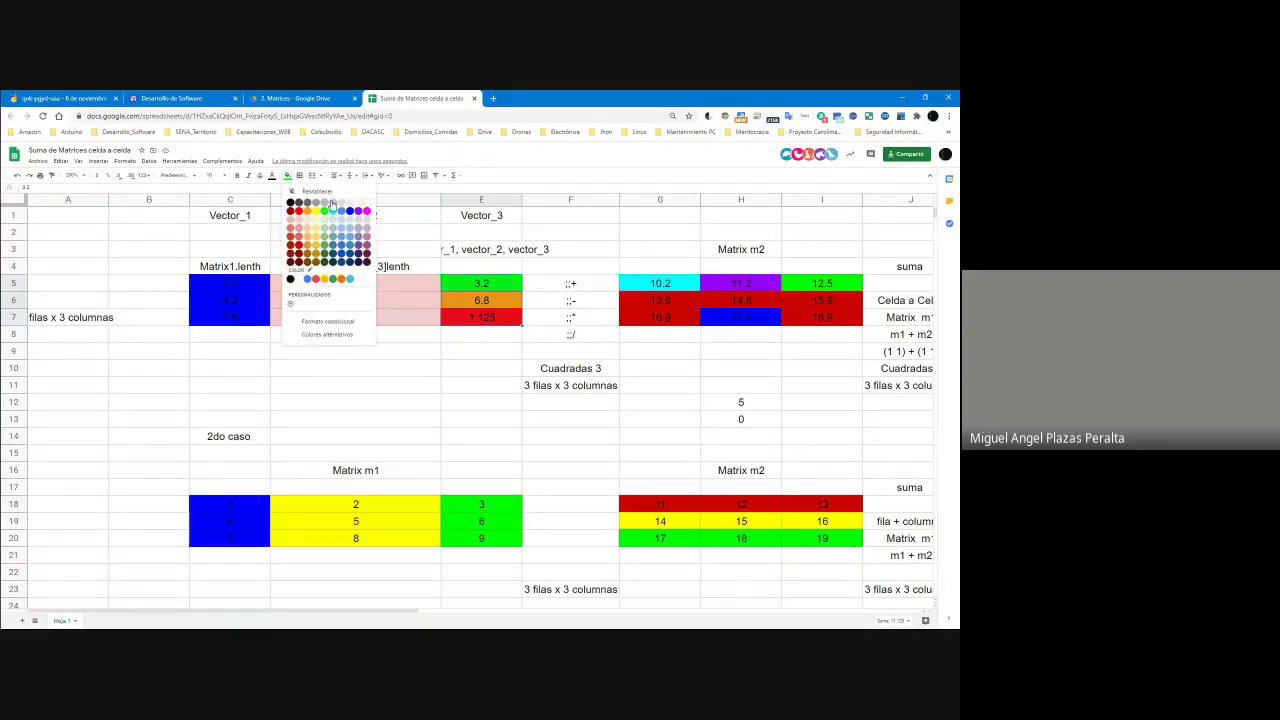
click(345, 203)
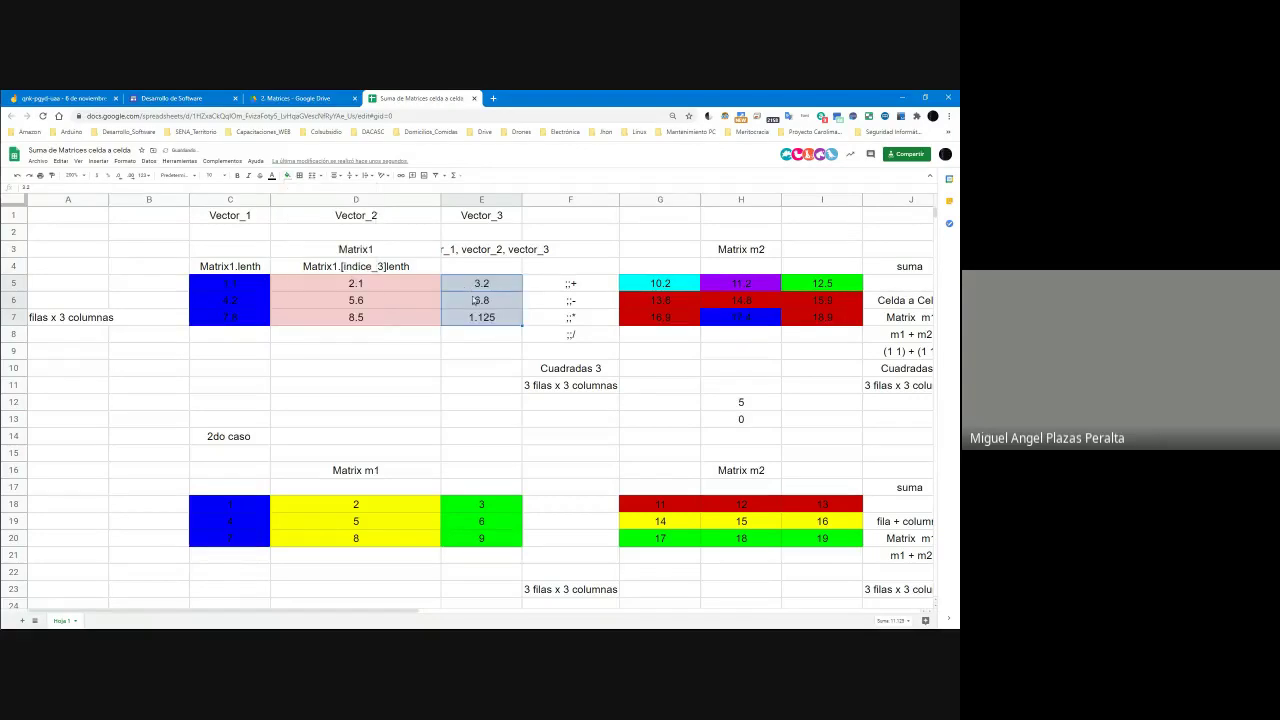
click(471, 286)
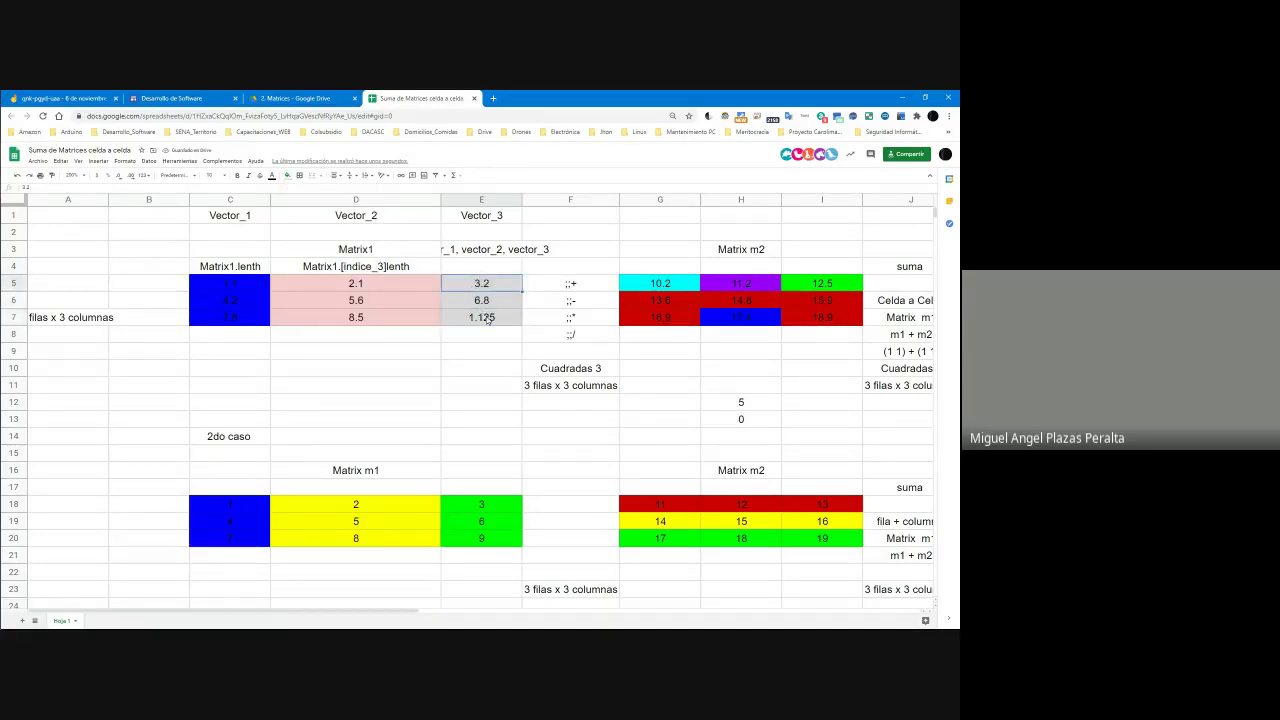
shift+click(487, 320)
click(287, 175)
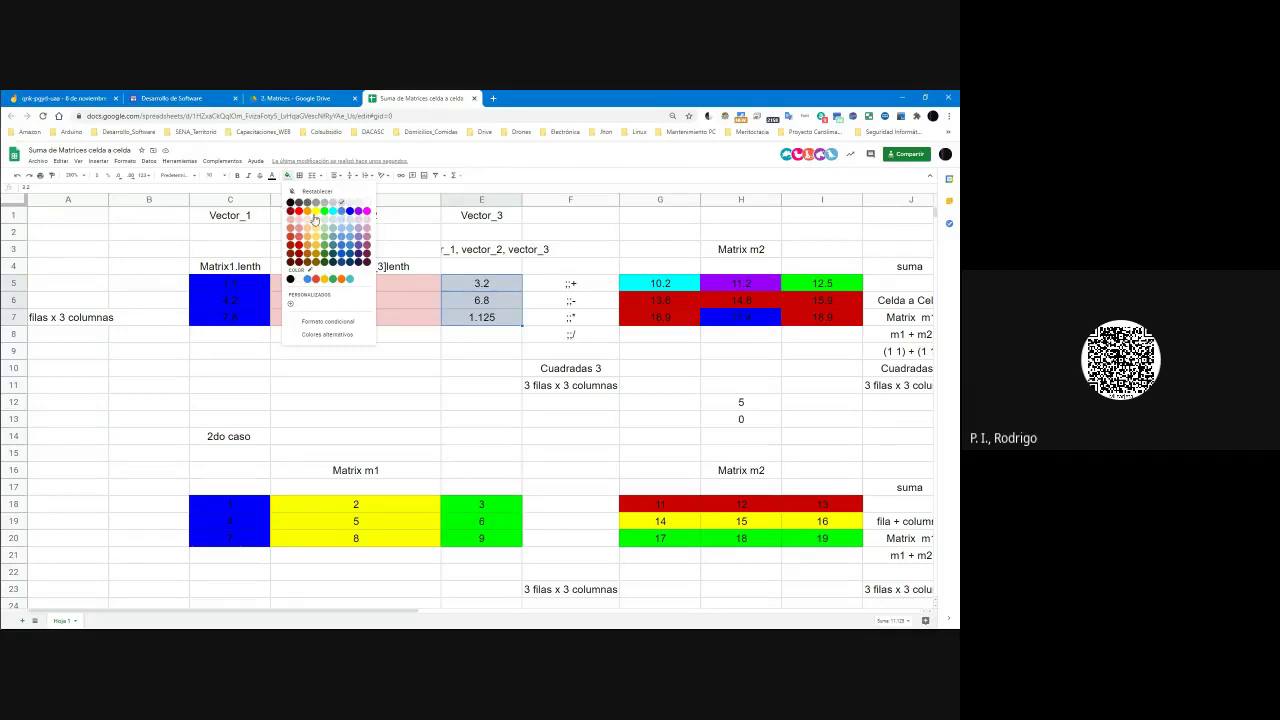
click(456, 282)
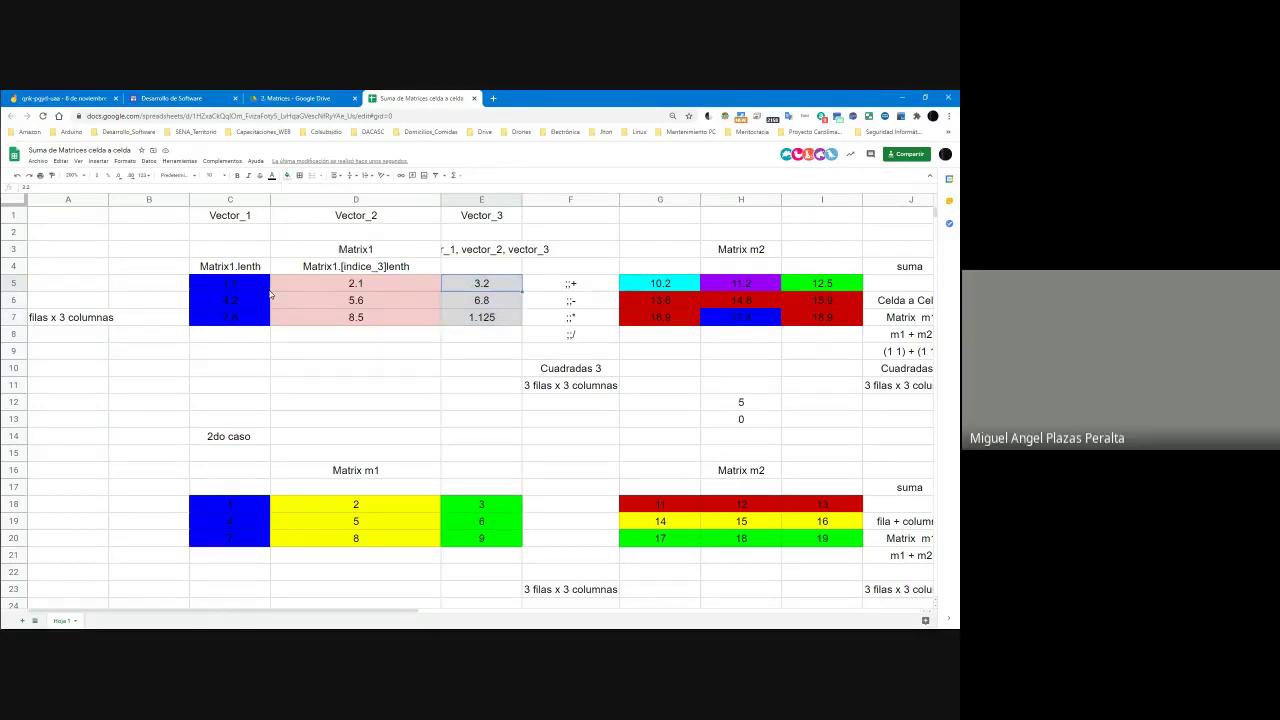
Step: Undo the three column fills in Matrix1
key(ctrl+z)
key(ctrl+z)
key(ctrl+z)
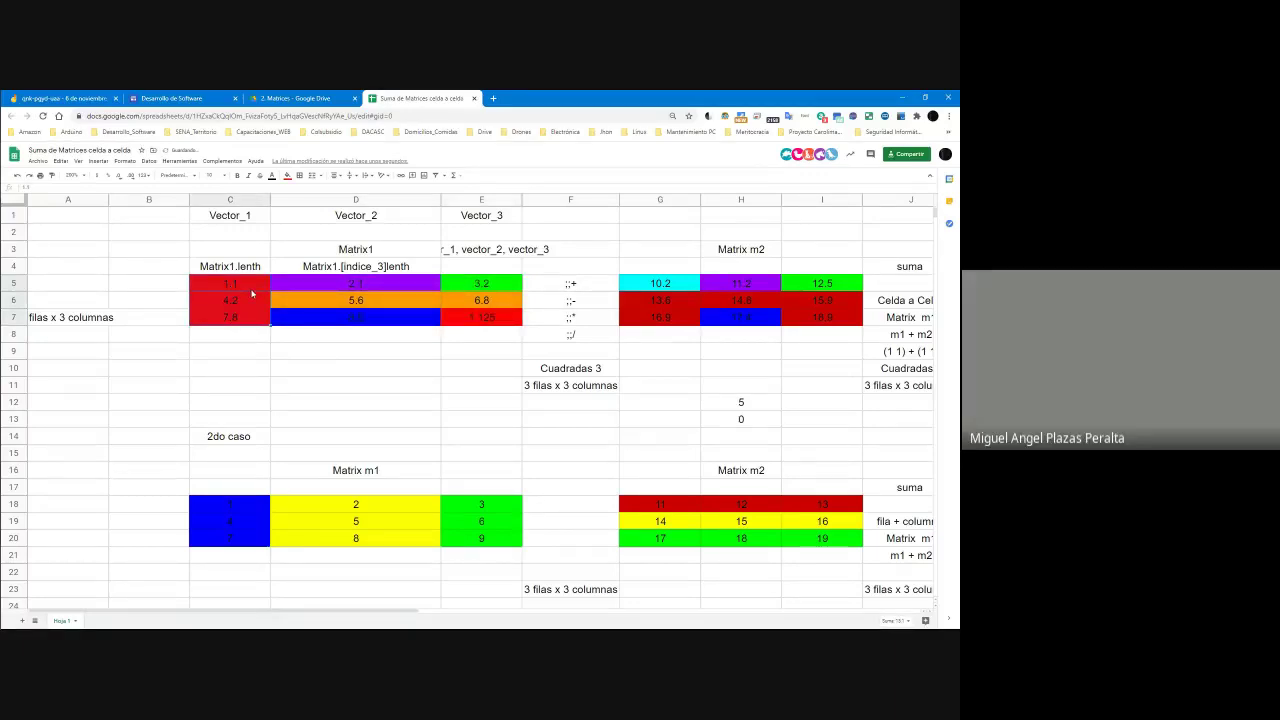
Step: Point out the whole of Matrix1, C5:E7, and its cells D7 and C5 by selecting them
shift+click(470, 322)
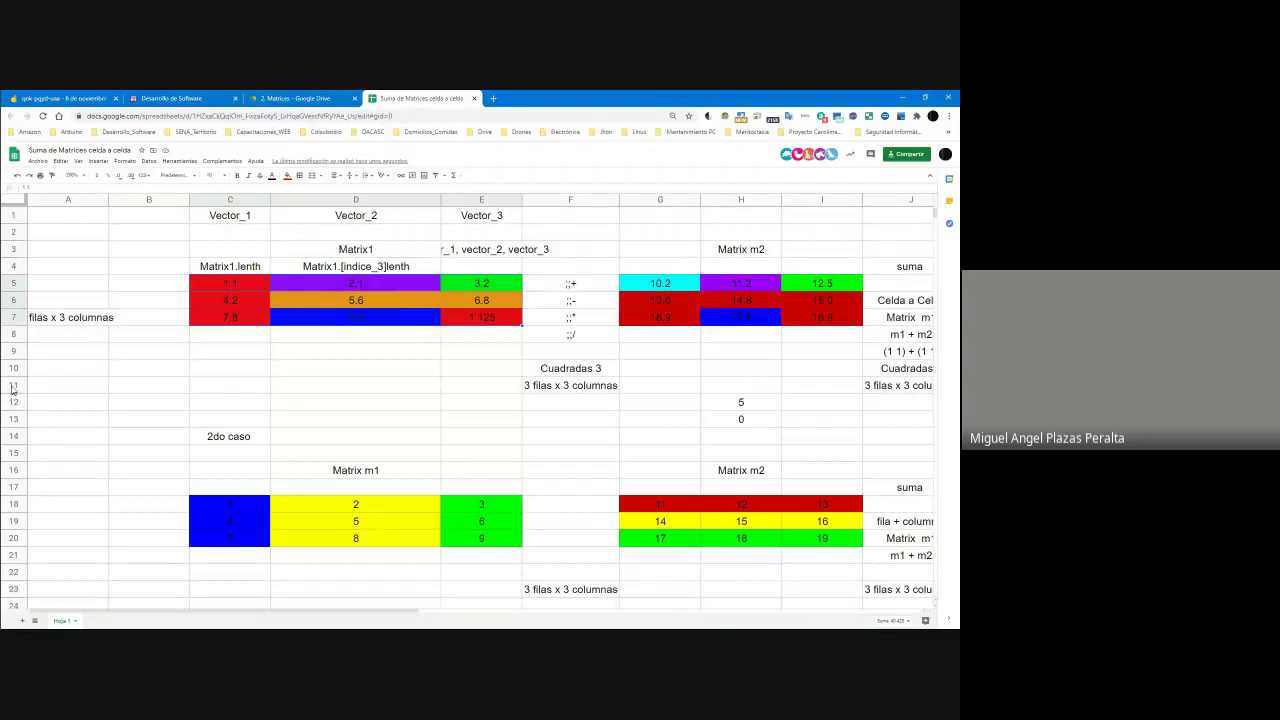
click(303, 314)
click(240, 288)
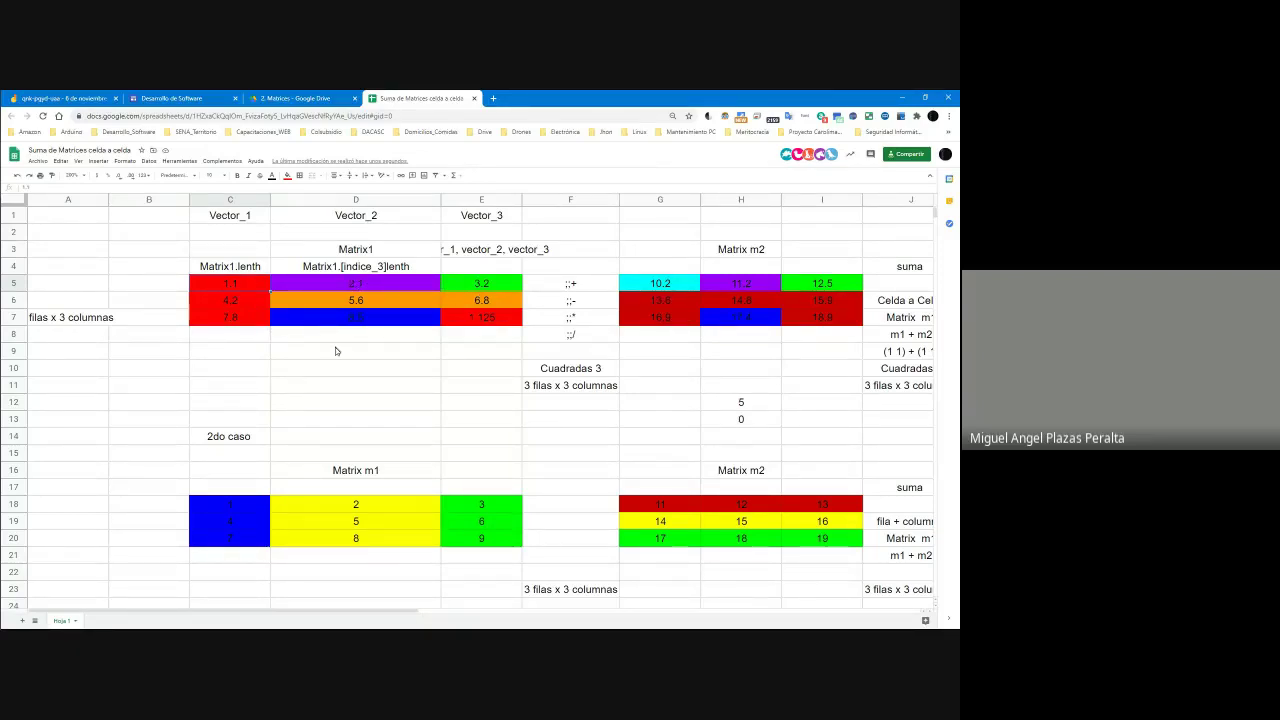
Step: Enter the labels "array" in cell C9 and "matriz" in cell D9 below Matrix1
click(254, 339)
click(246, 355)
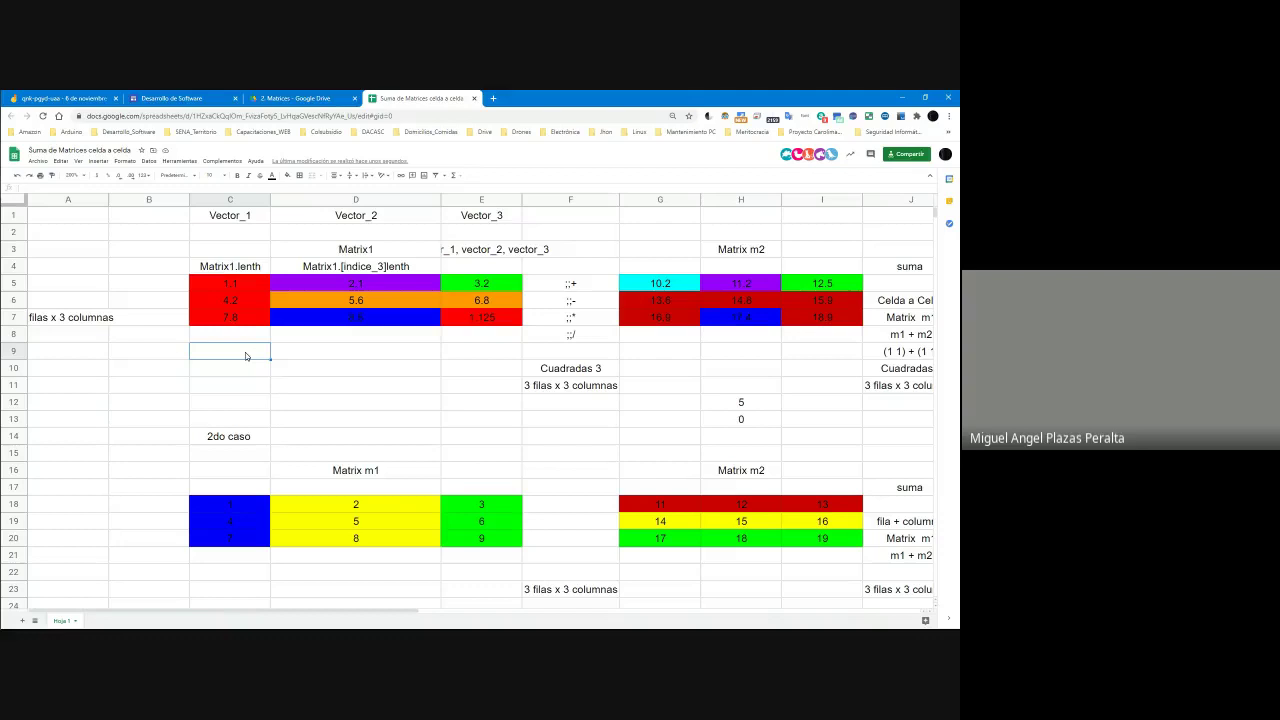
text(array)
key(Tab)
text(matrices)
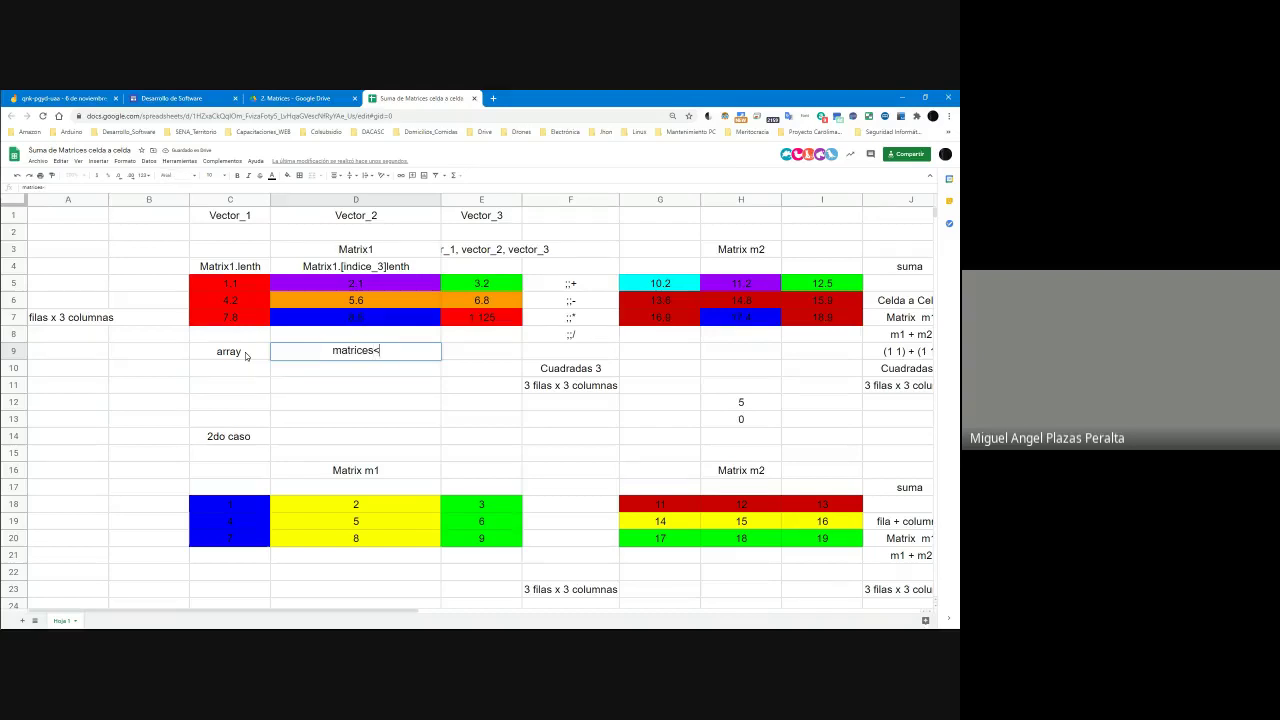
key(BackSpace)
key(BackSpace)
key(BackSpace)
text(<)
key(Return)
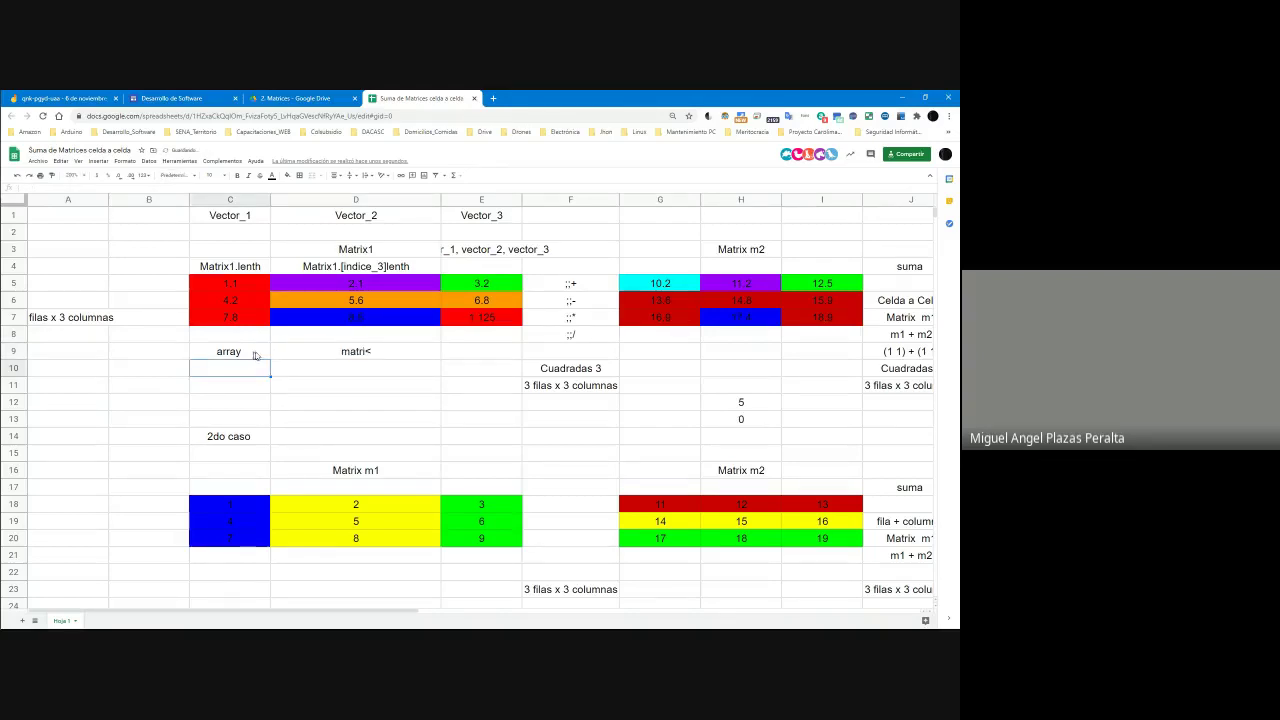
double_click(390, 354)
key(BackSpace)
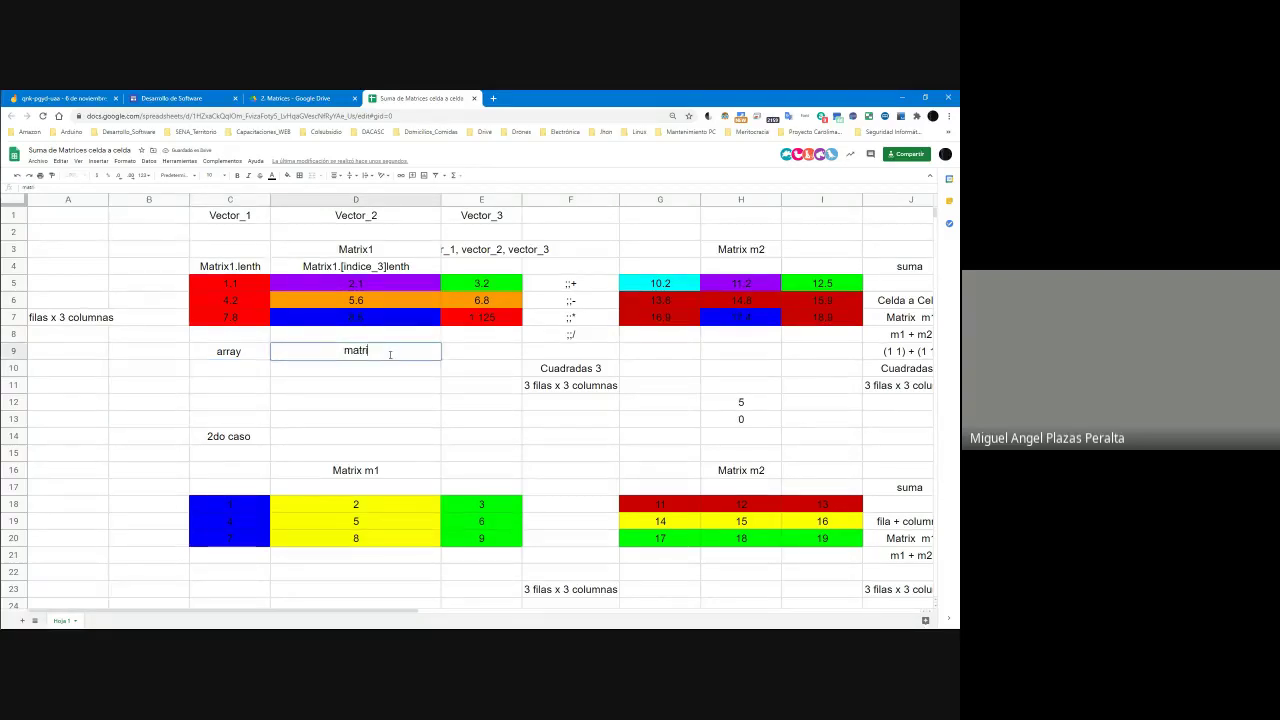
text(z)
key(Return)
Step: Enter the label "Vectores" in cell C10, under the array label
click(262, 374)
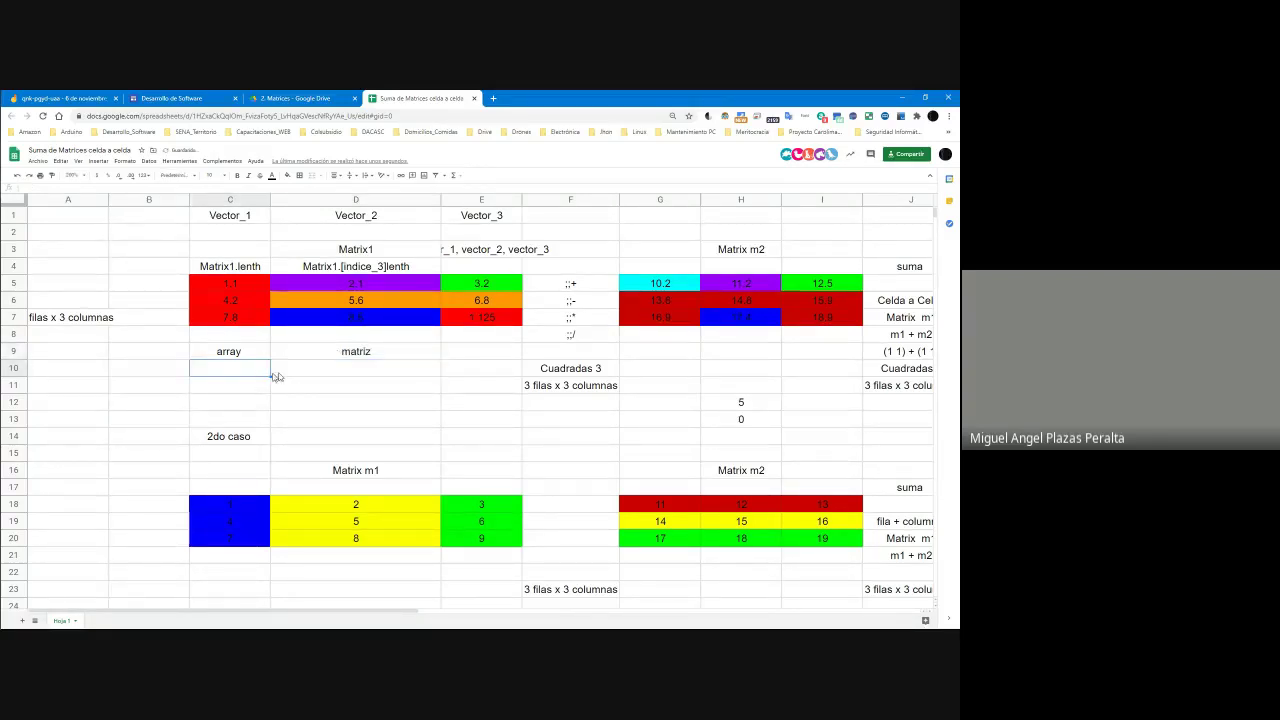
text(Vectores)
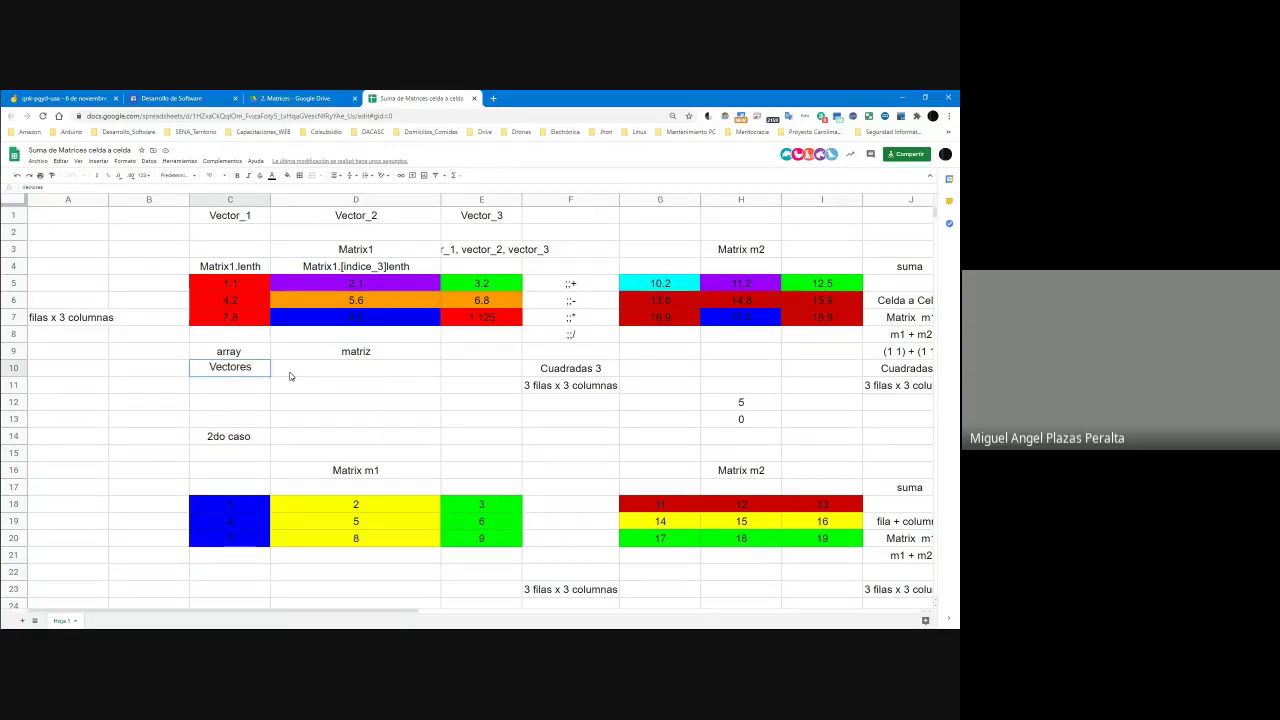
click(340, 338)
Step: Fill Matrix1's rows with one colour each: blue for C5:E5, green for C6:E6 and orange for C7:E7
click(247, 287)
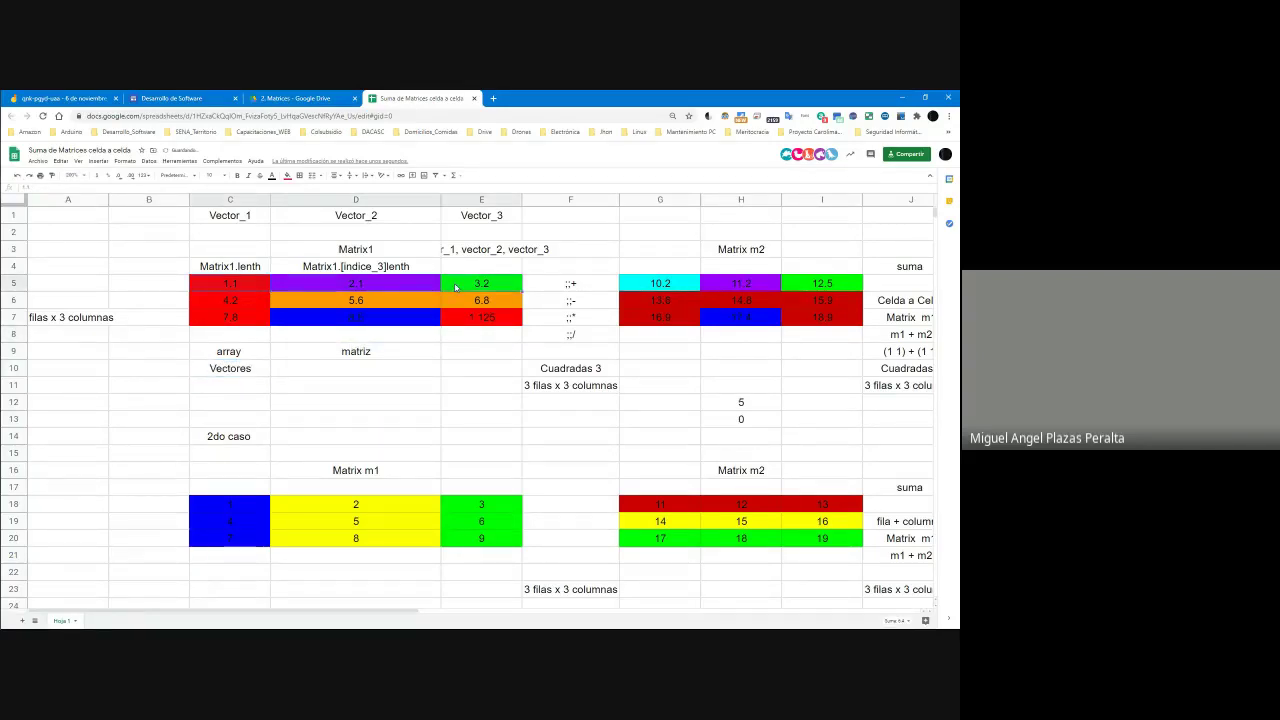
click(287, 175)
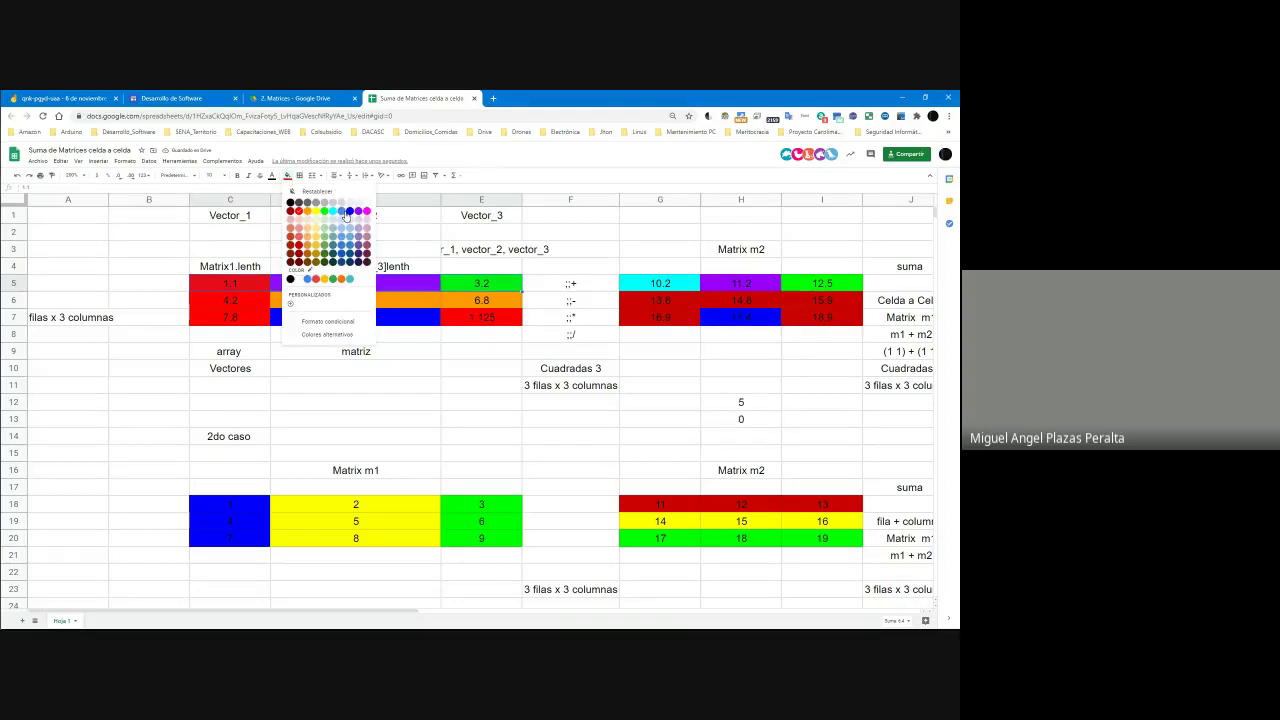
click(348, 211)
click(225, 299)
drag(225, 299, 457, 300)
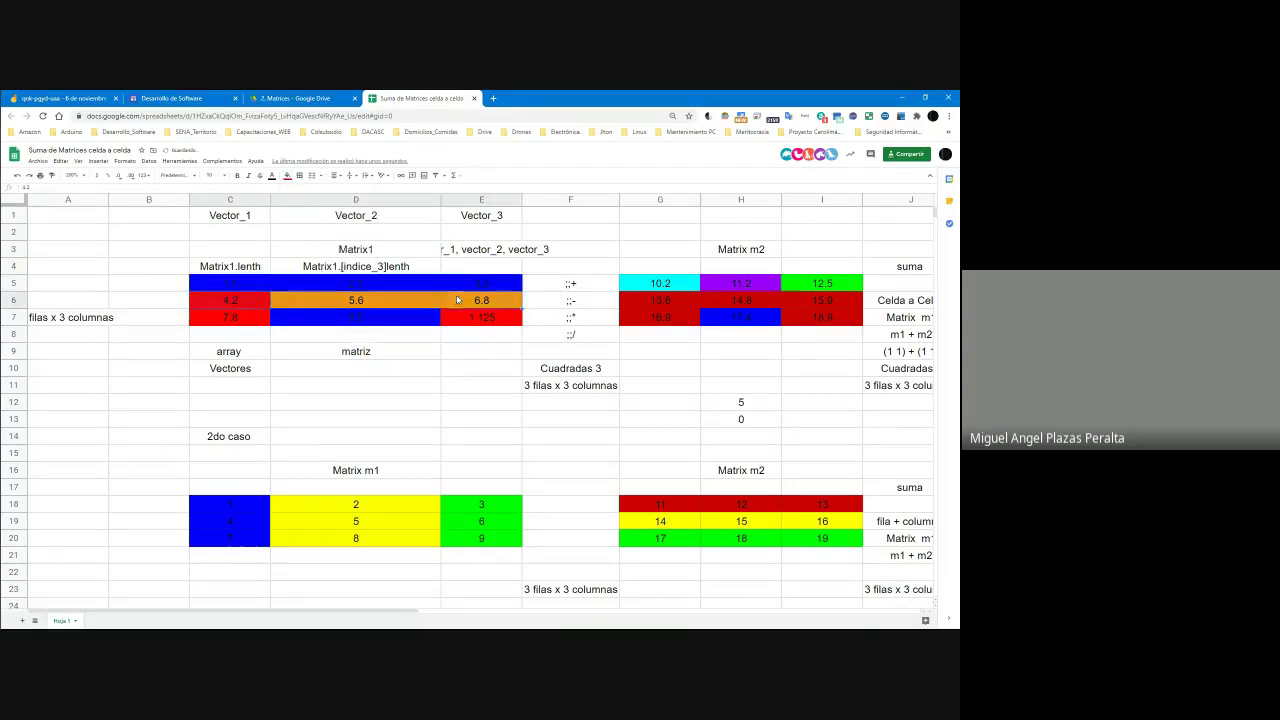
click(287, 175)
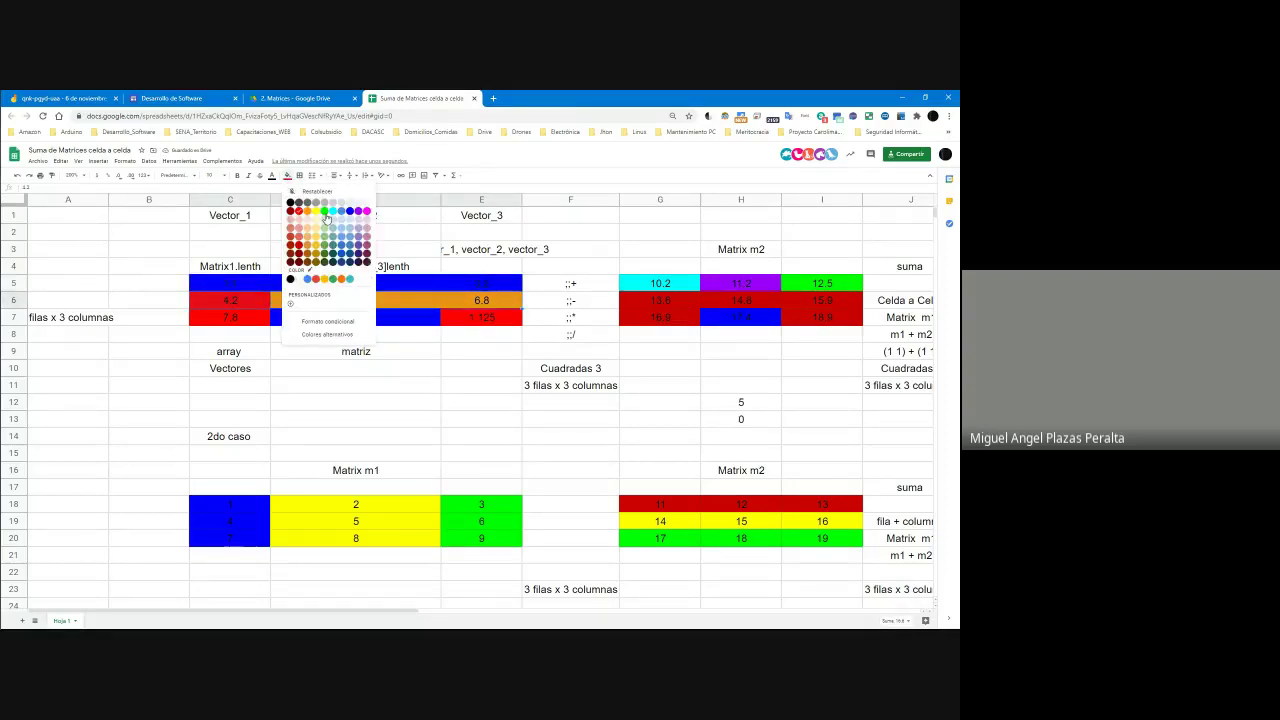
click(323, 211)
click(252, 325)
drag(252, 325, 470, 332)
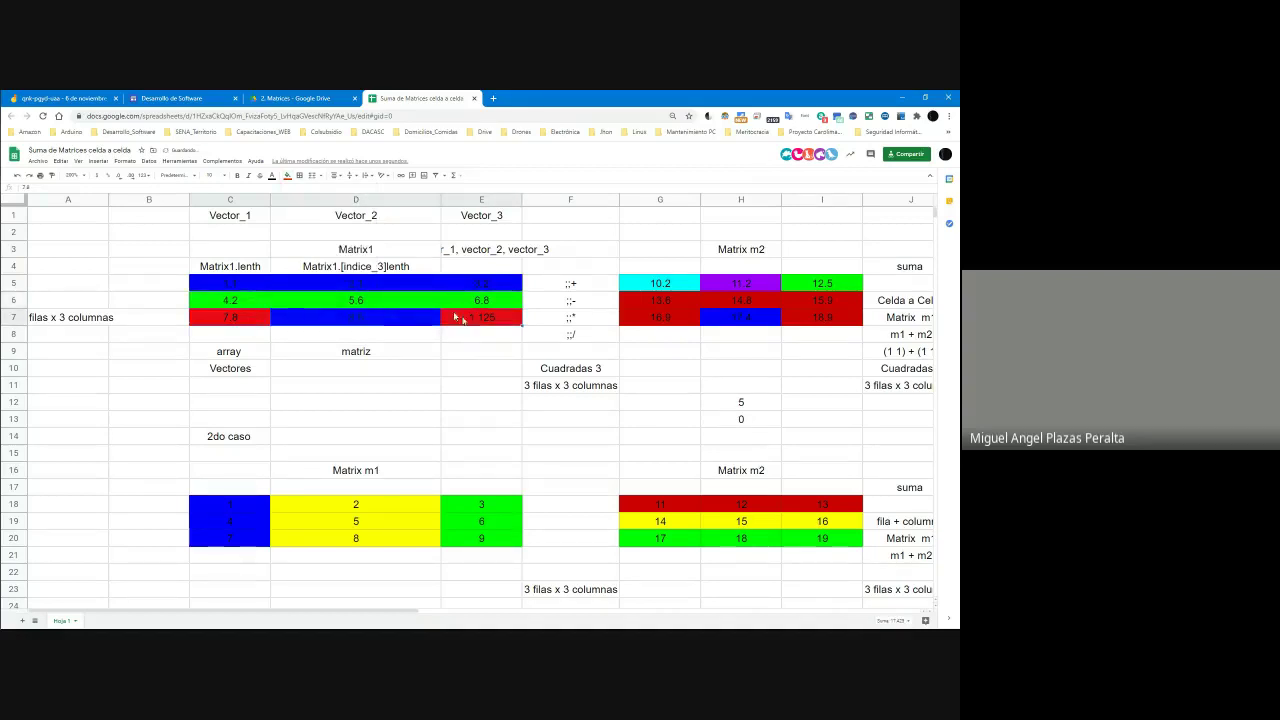
click(287, 175)
click(307, 212)
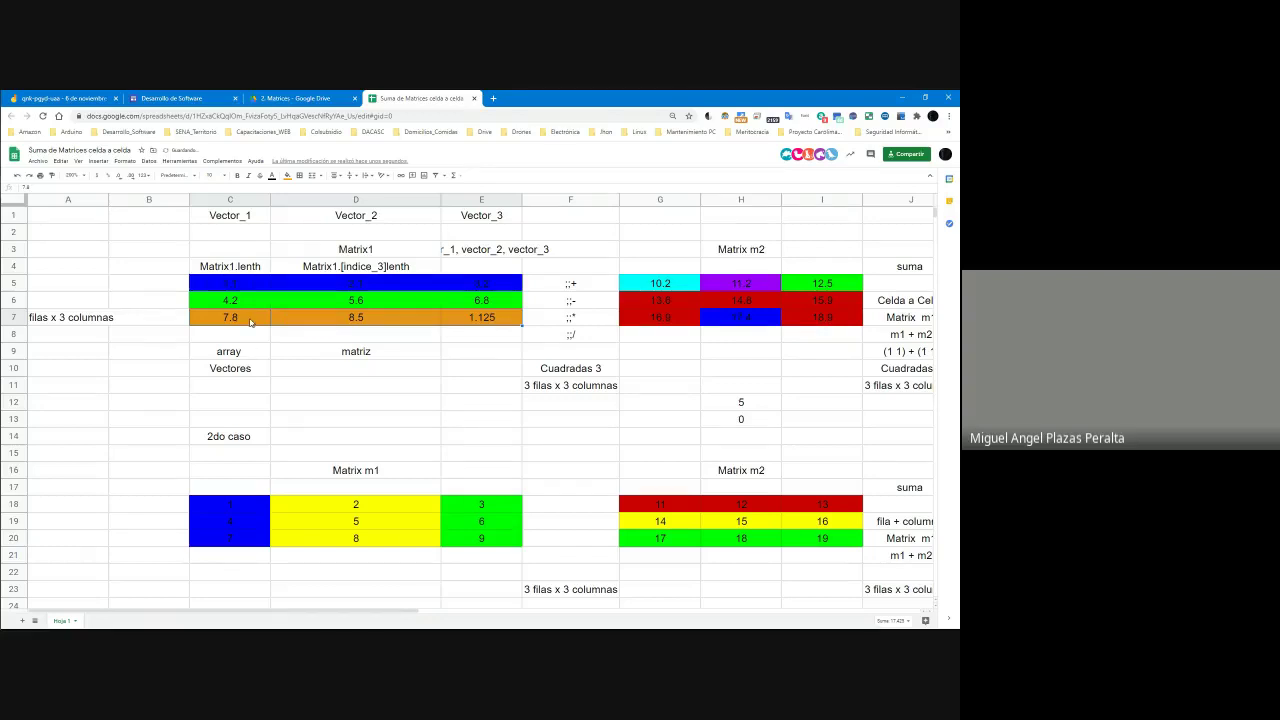
Step: Undo the row fills and the labels added below Matrix1, and select the whole matrix, C5:E7
click(229, 355)
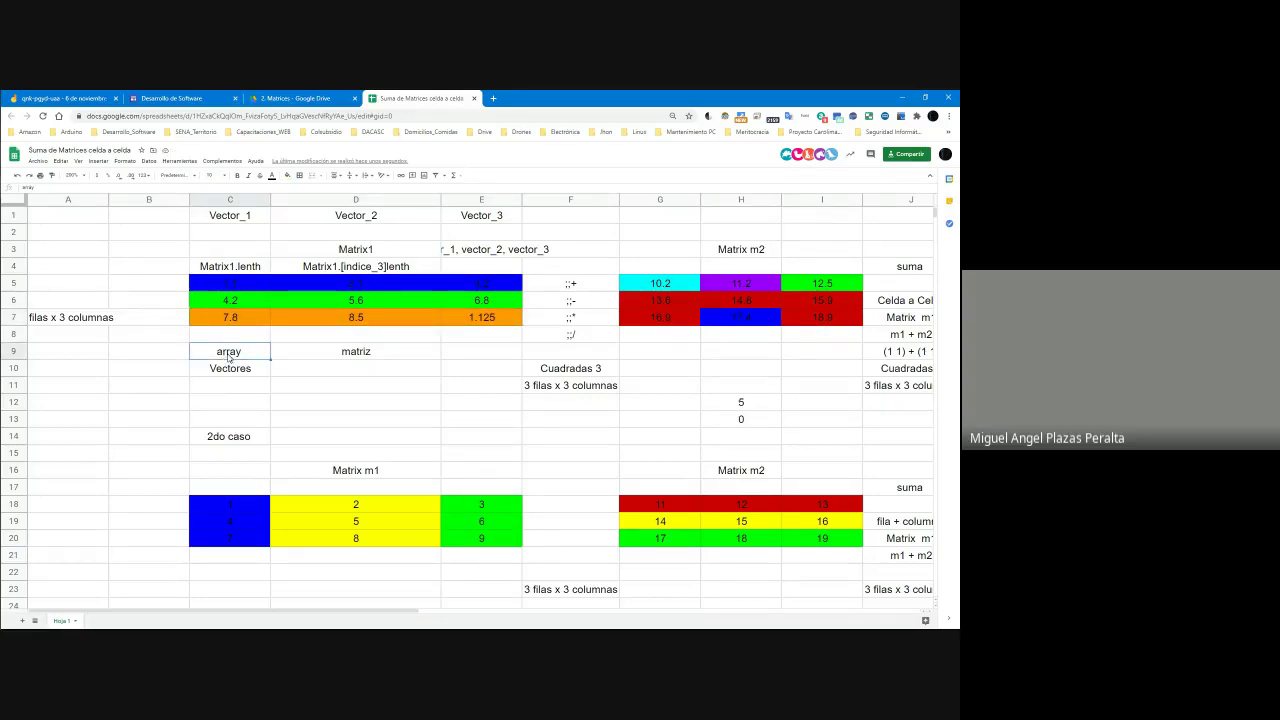
drag(242, 291, 446, 292)
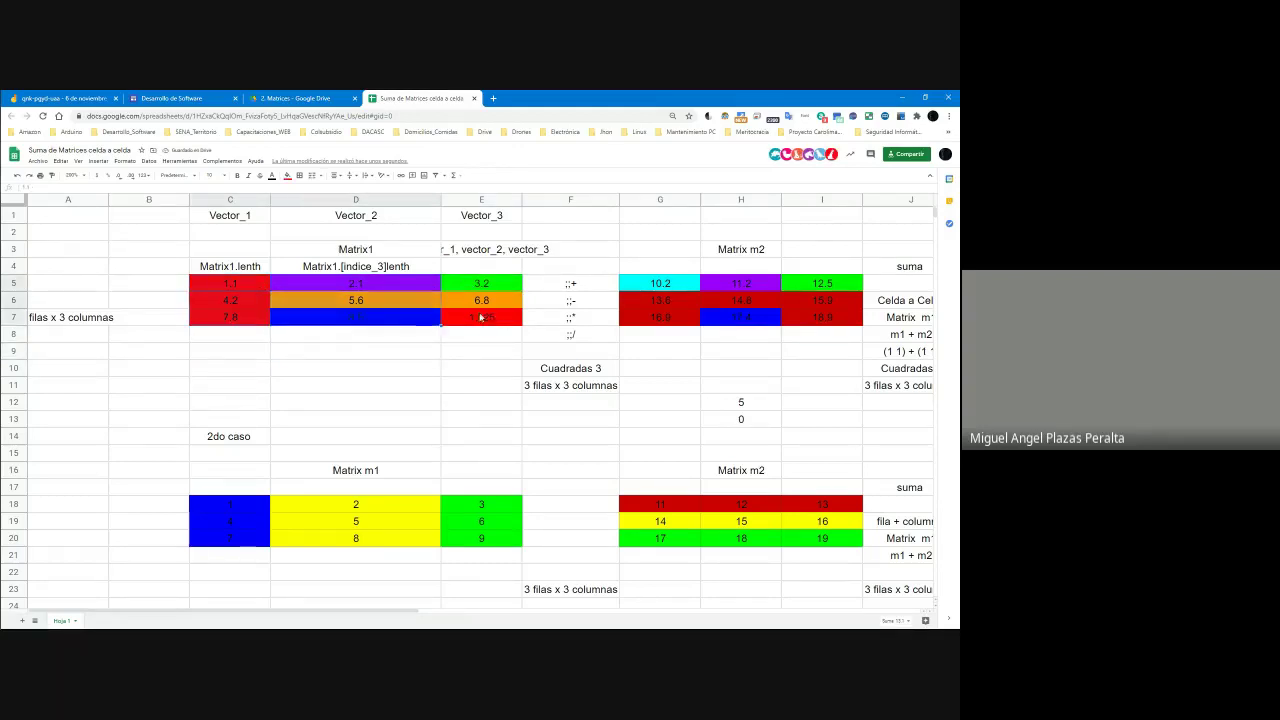
click(485, 318)
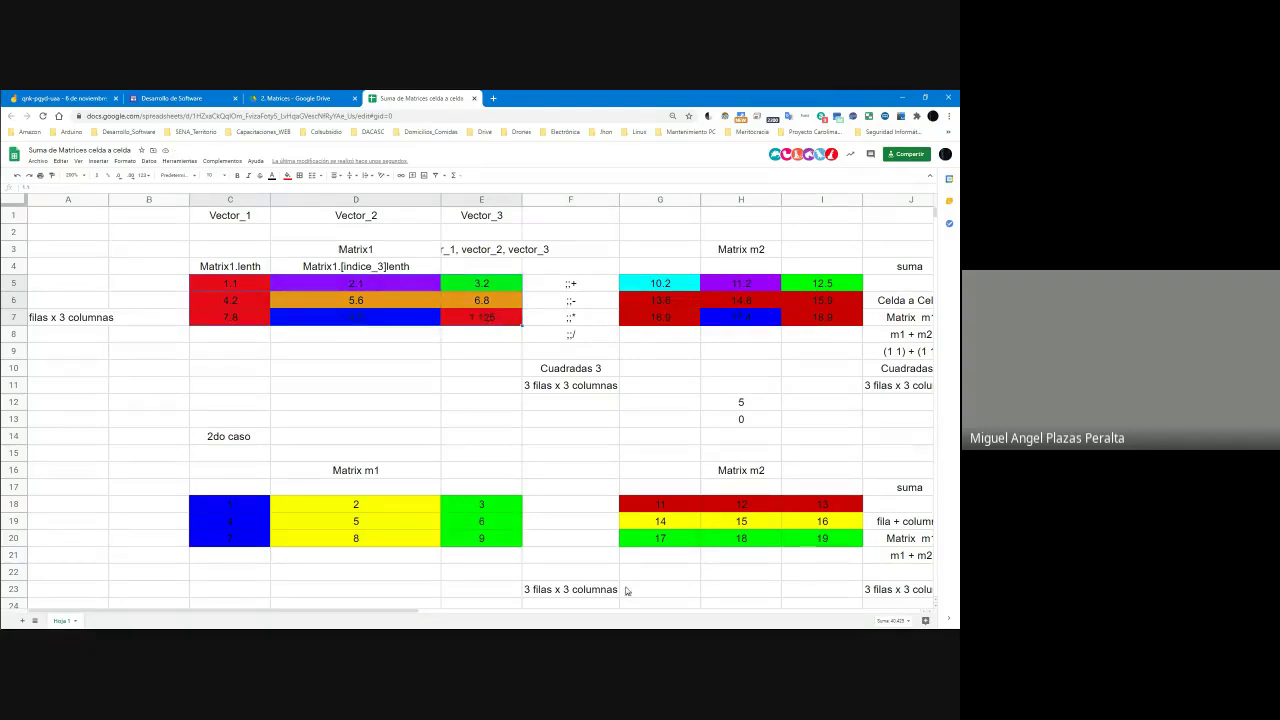
Step: Set the sheet zoom to 100% so that Matrix1, Matrix m2 and Matrix result can be examined together
drag(424, 615, 456, 615)
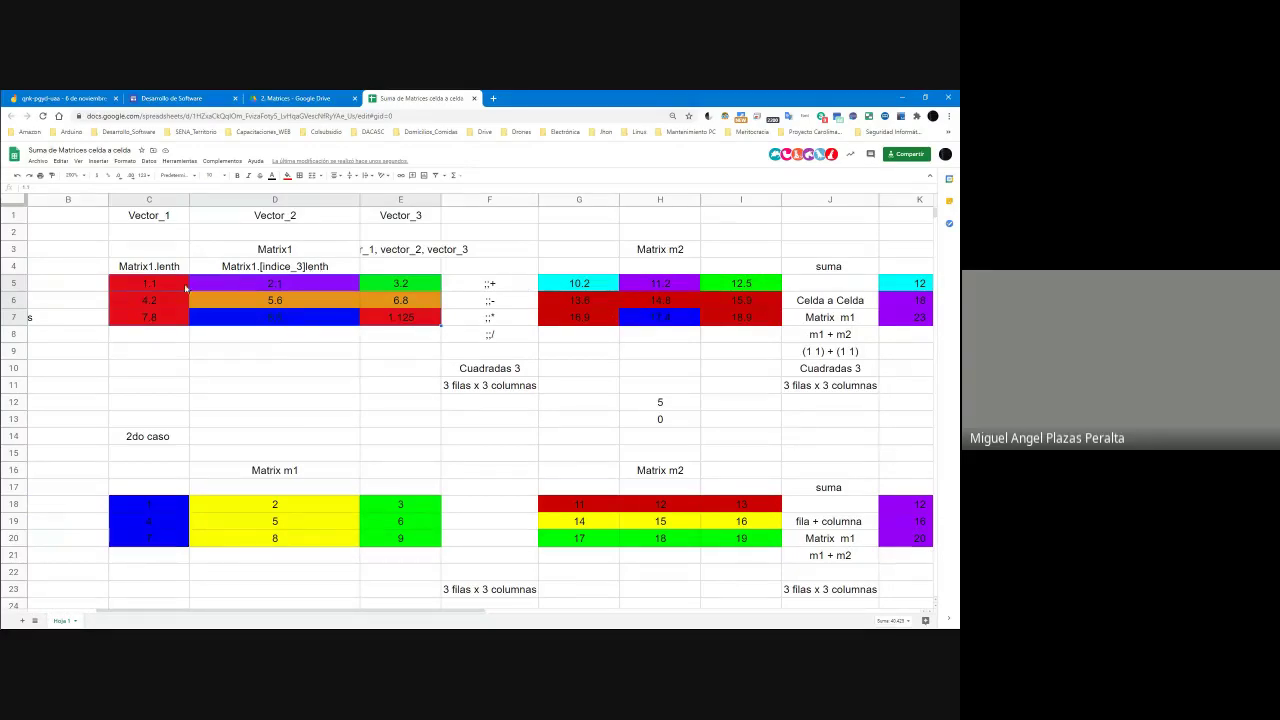
key(ctrl)
drag(439, 614, 553, 617)
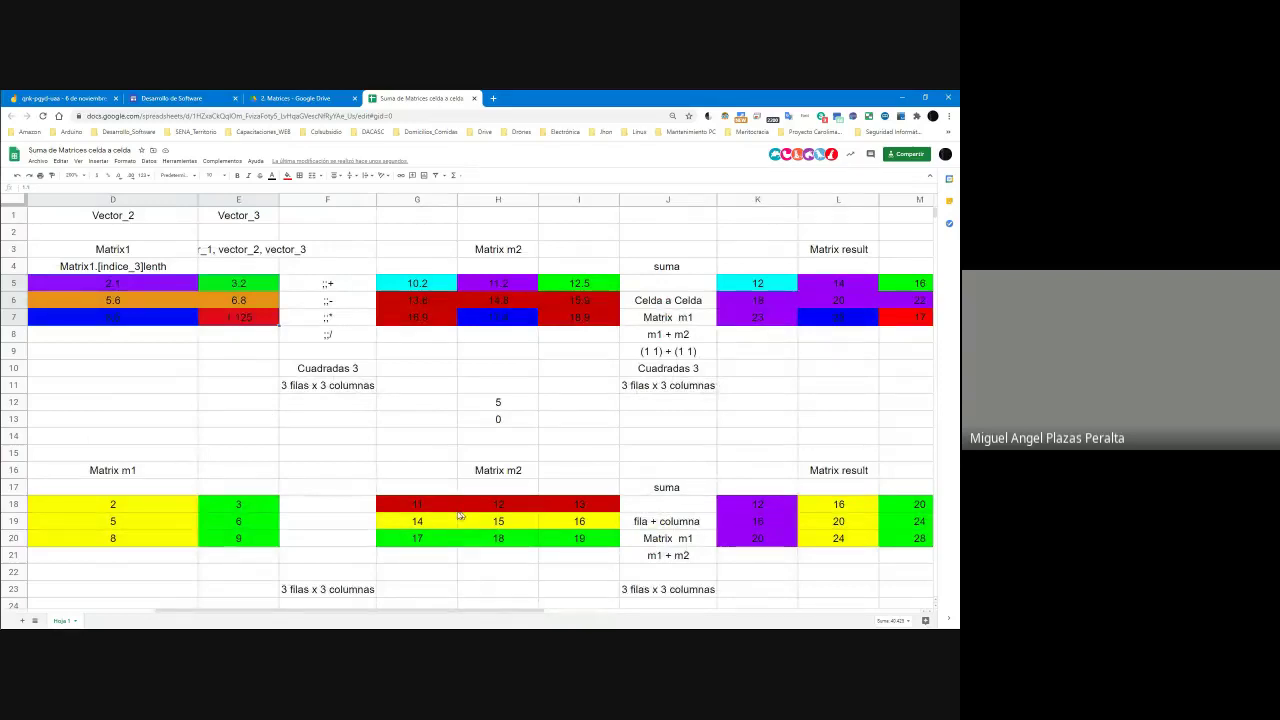
click(74, 175)
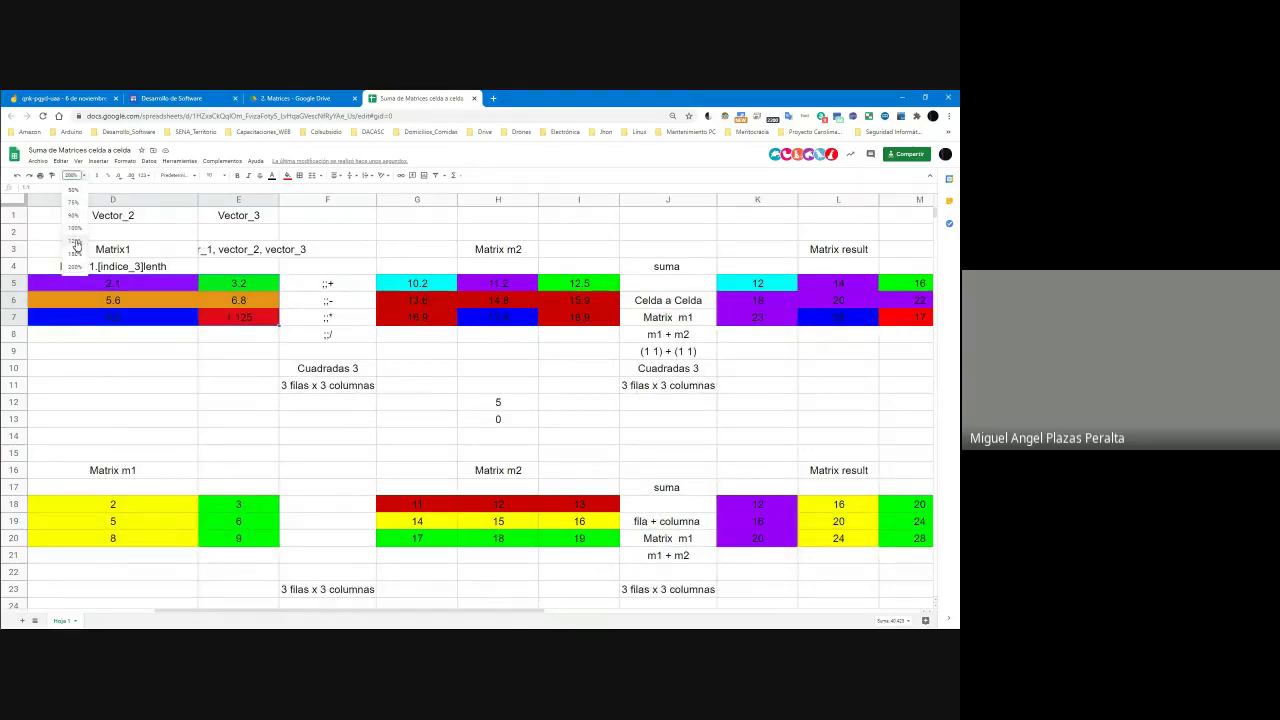
click(80, 242)
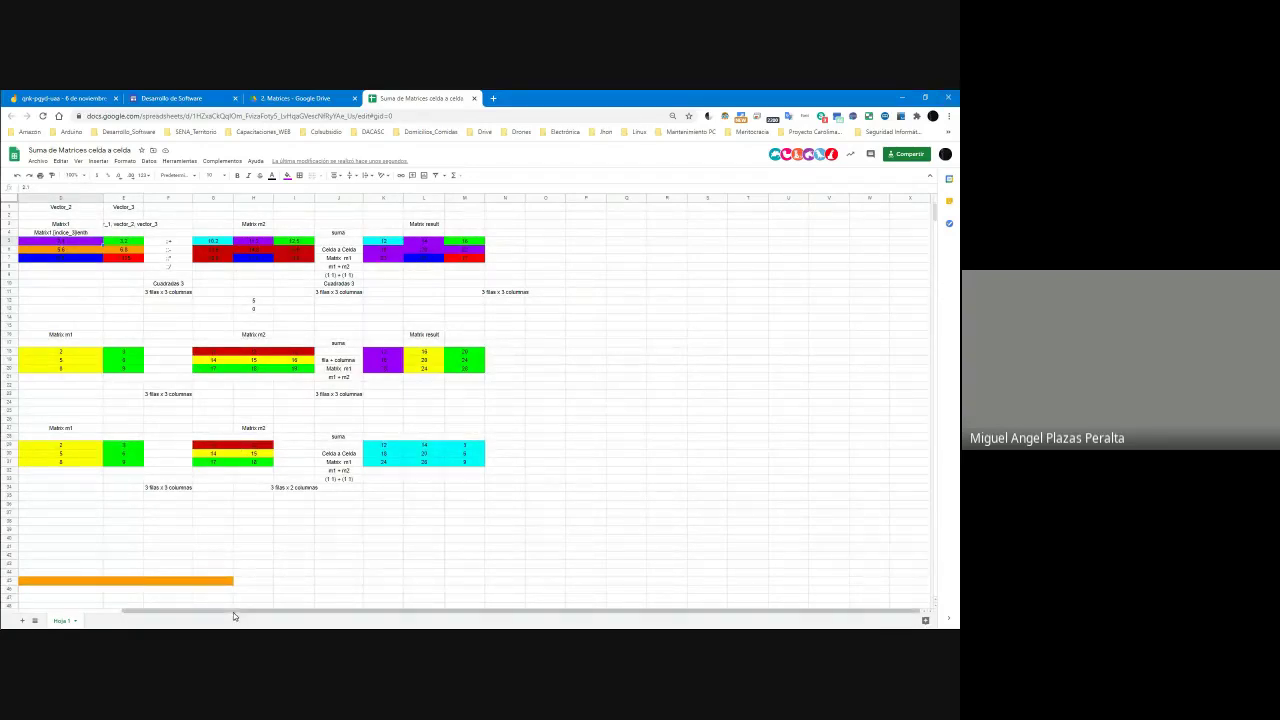
drag(233, 612, 199, 613)
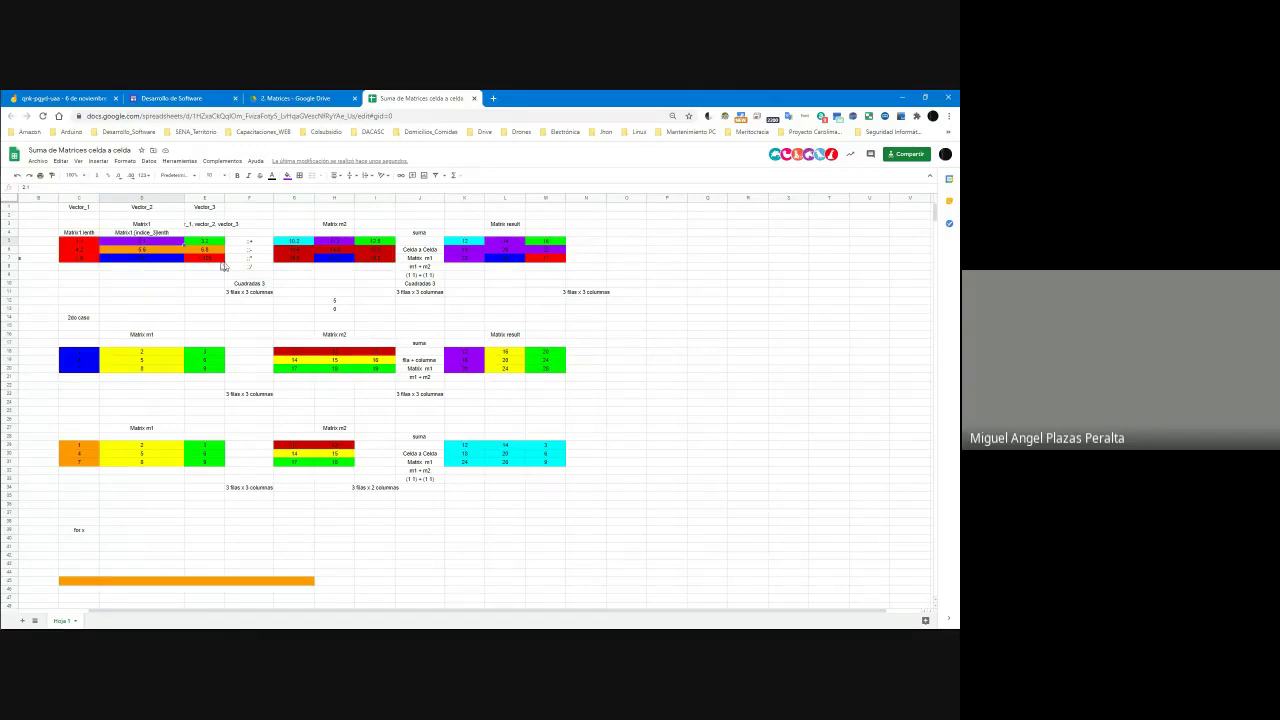
Step: Fill the first cells of Matrix1 and Matrix m2, C5 and G5, with orange to pair them for the sum
click(68, 246)
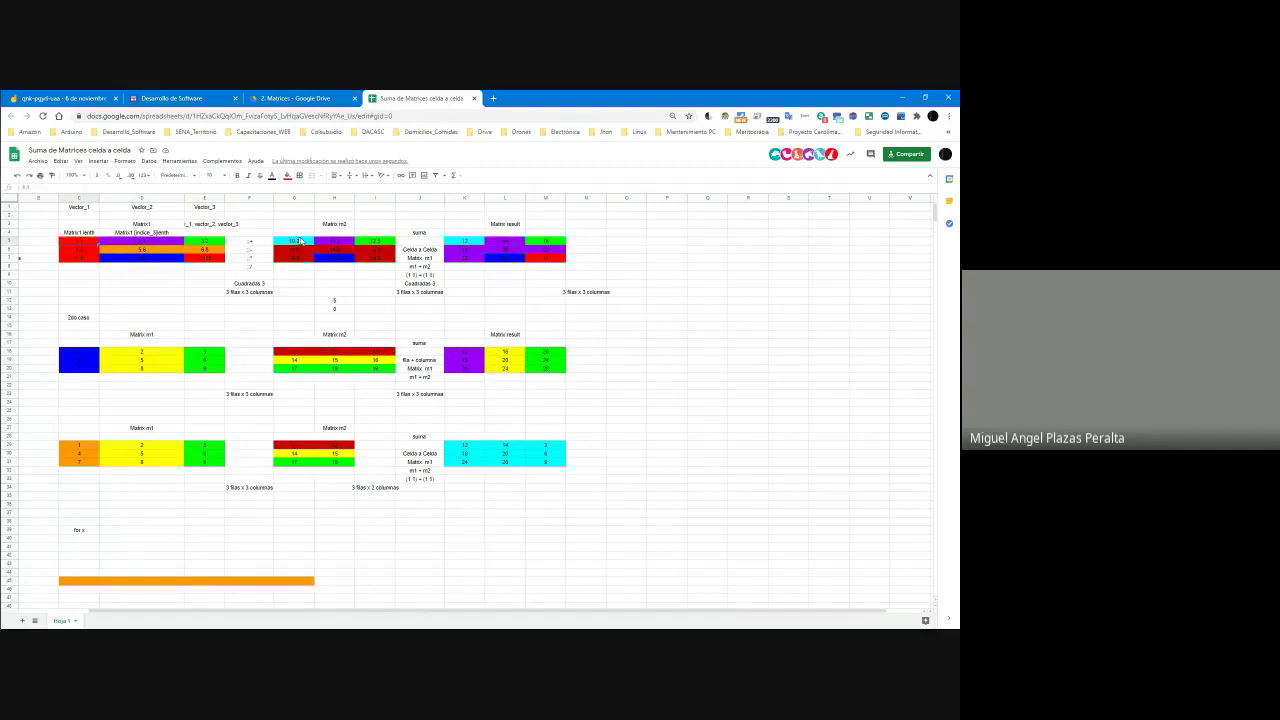
click(288, 177)
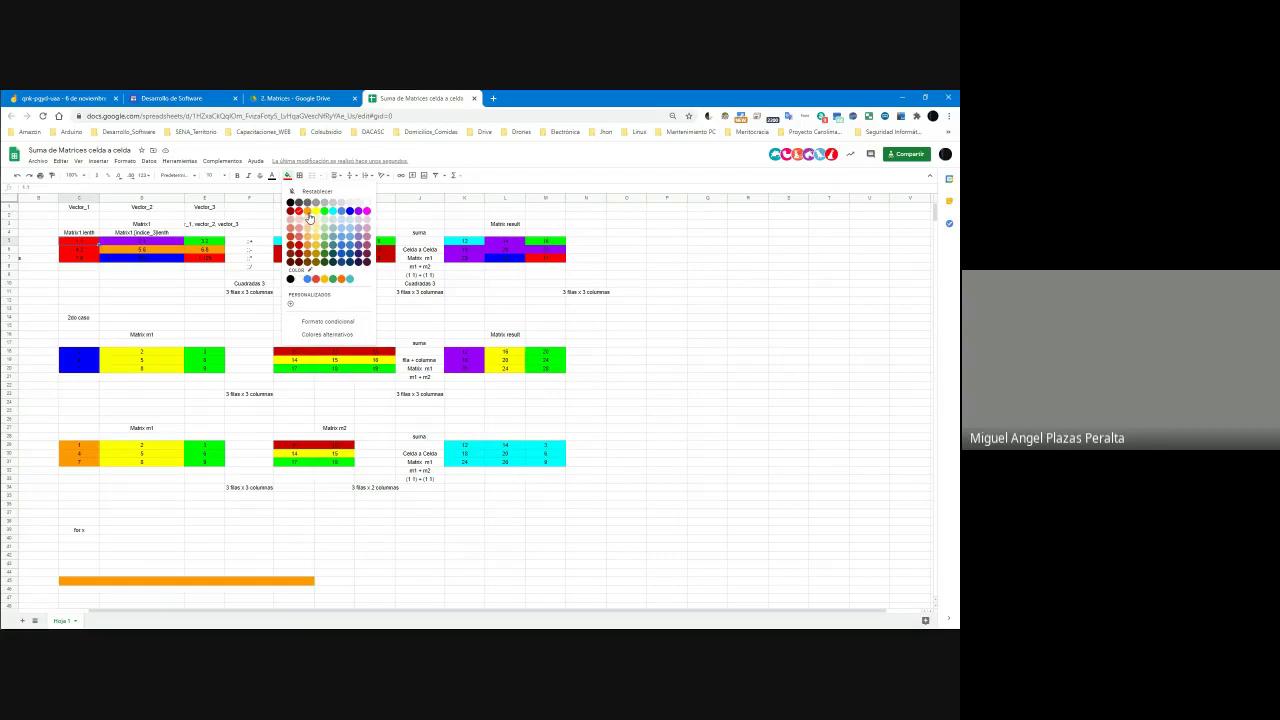
click(308, 212)
click(303, 243)
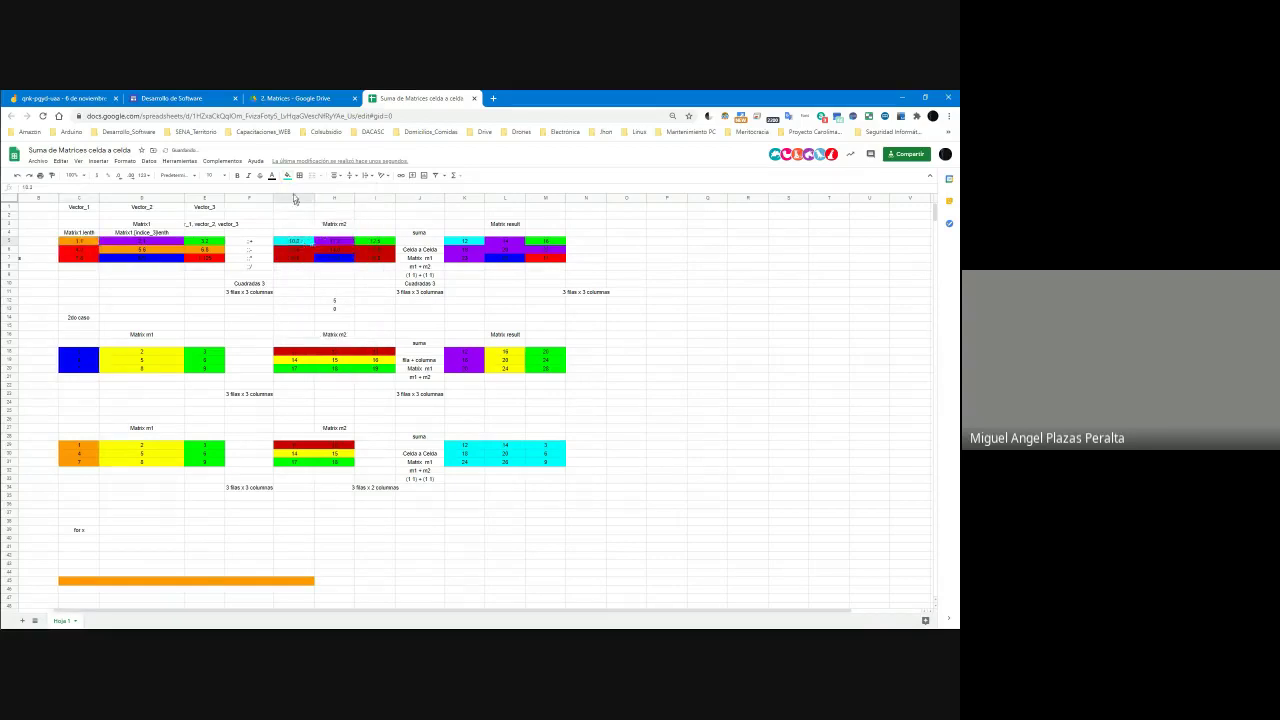
click(288, 176)
click(306, 212)
Step: Go through the matching pairs D5/H5 and E5/I5, and fill the pair C6 and G6 with yellow
click(180, 240)
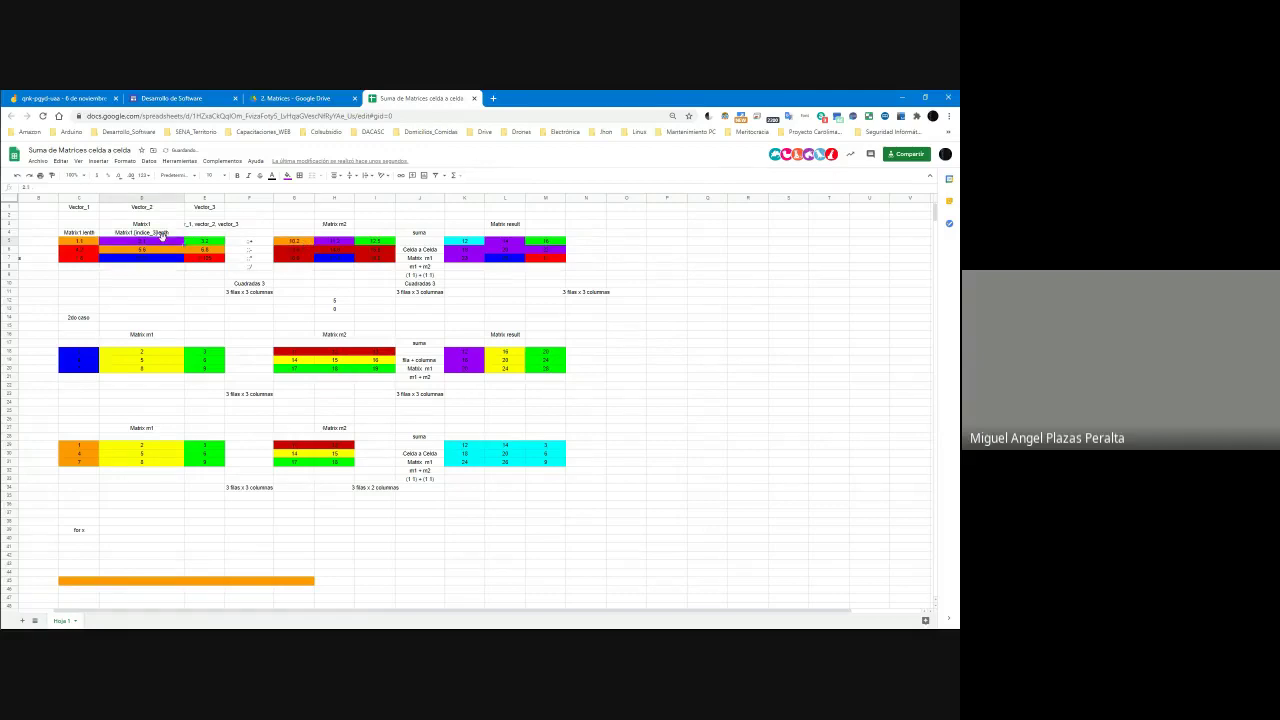
click(331, 244)
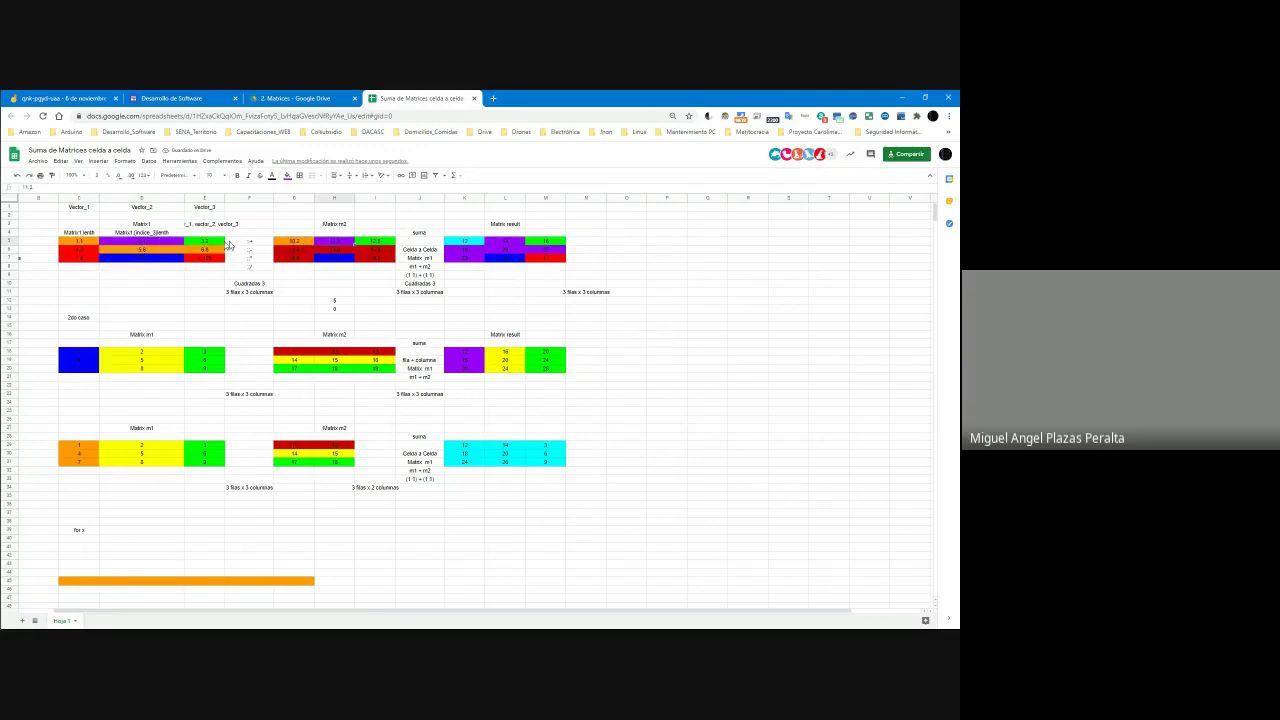
click(212, 245)
click(372, 245)
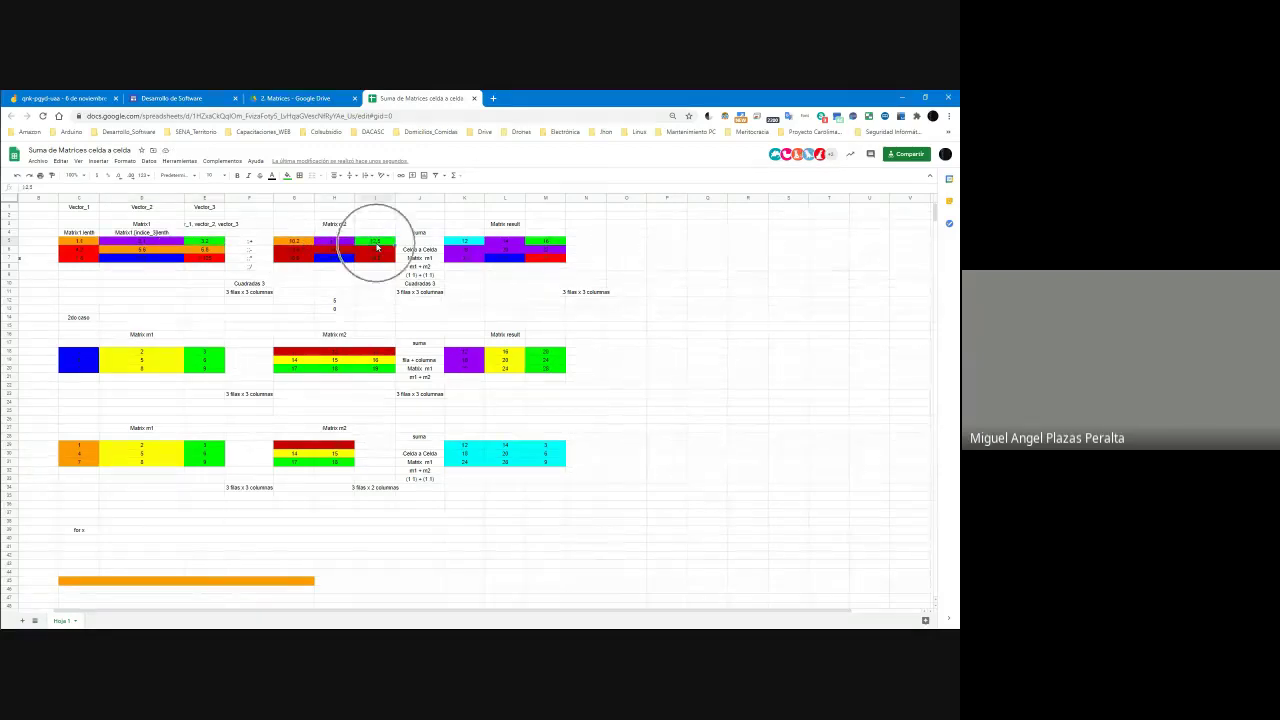
click(86, 253)
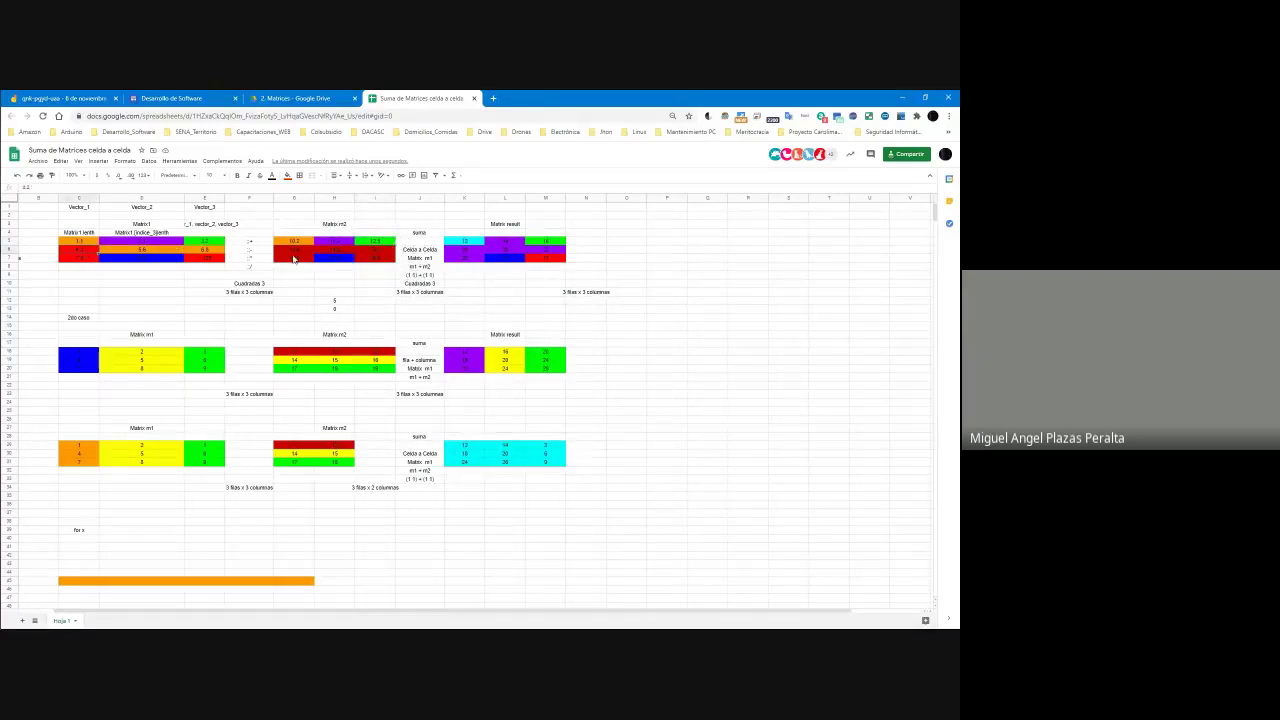
click(293, 258)
click(107, 252)
click(287, 175)
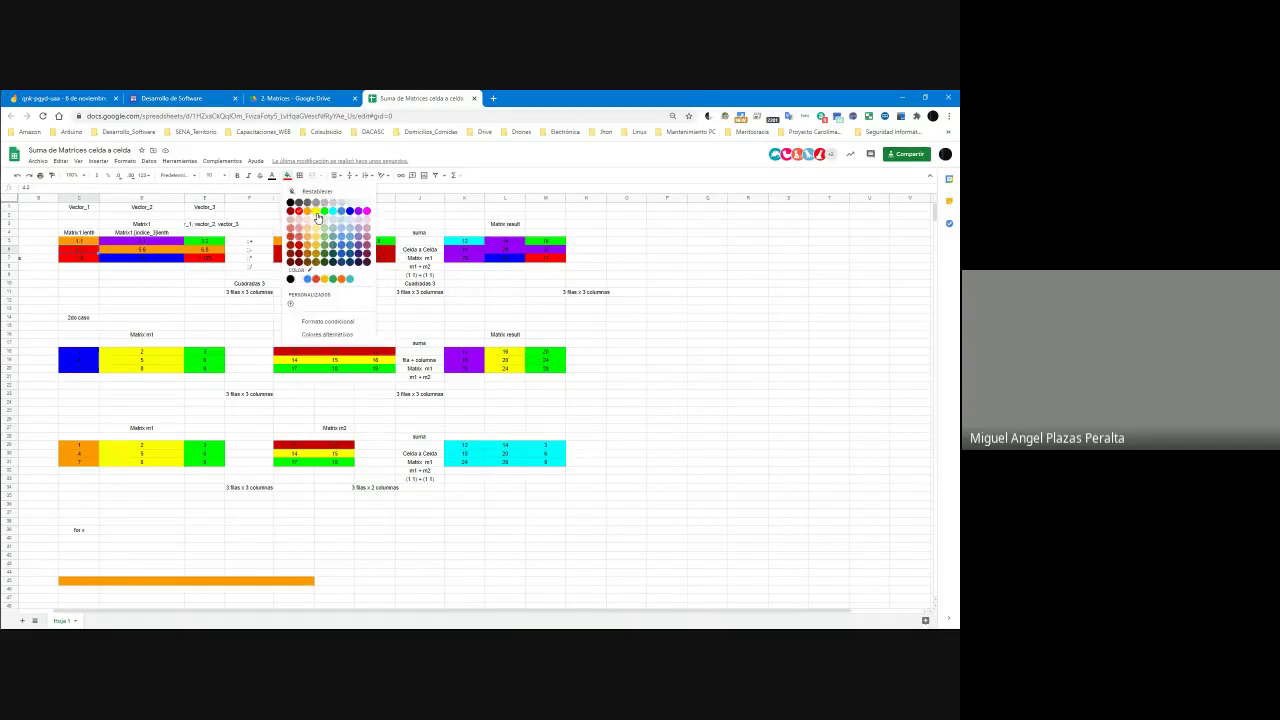
click(315, 211)
click(307, 258)
click(287, 175)
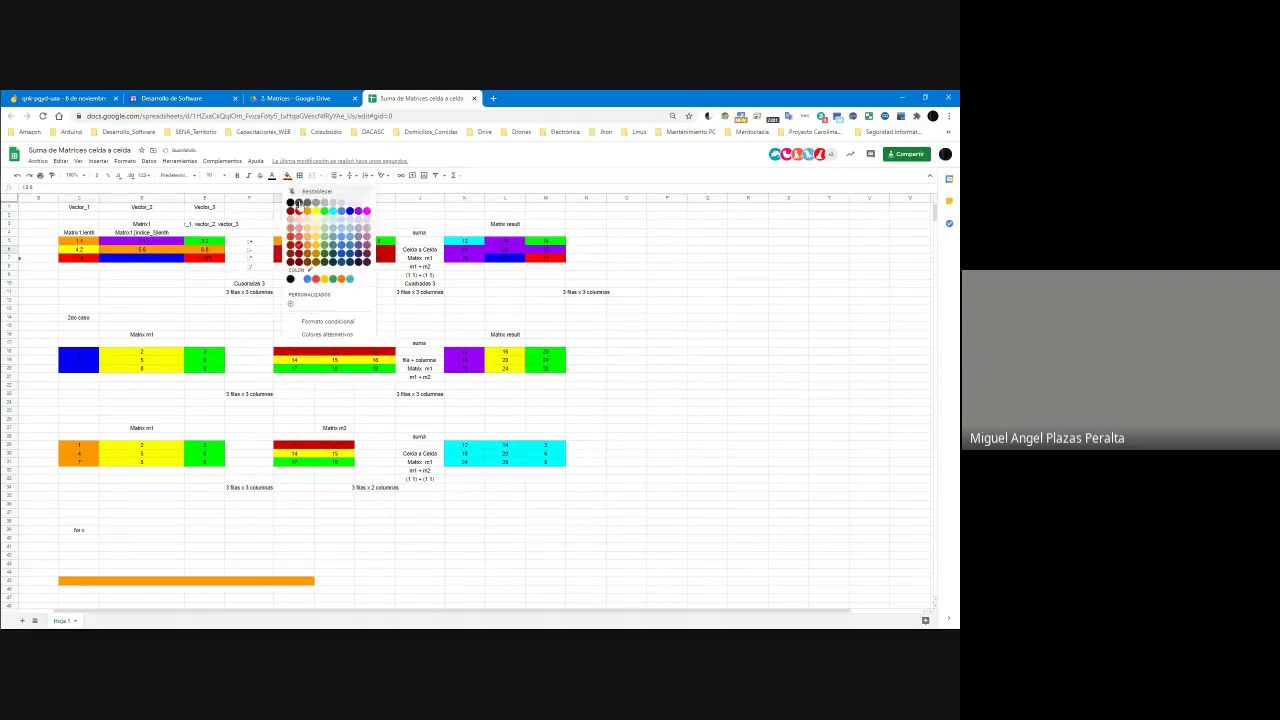
click(312, 216)
Step: Fill the centre cells of Matrix1 and Matrix m2, D6 and H6, with cyan
click(150, 257)
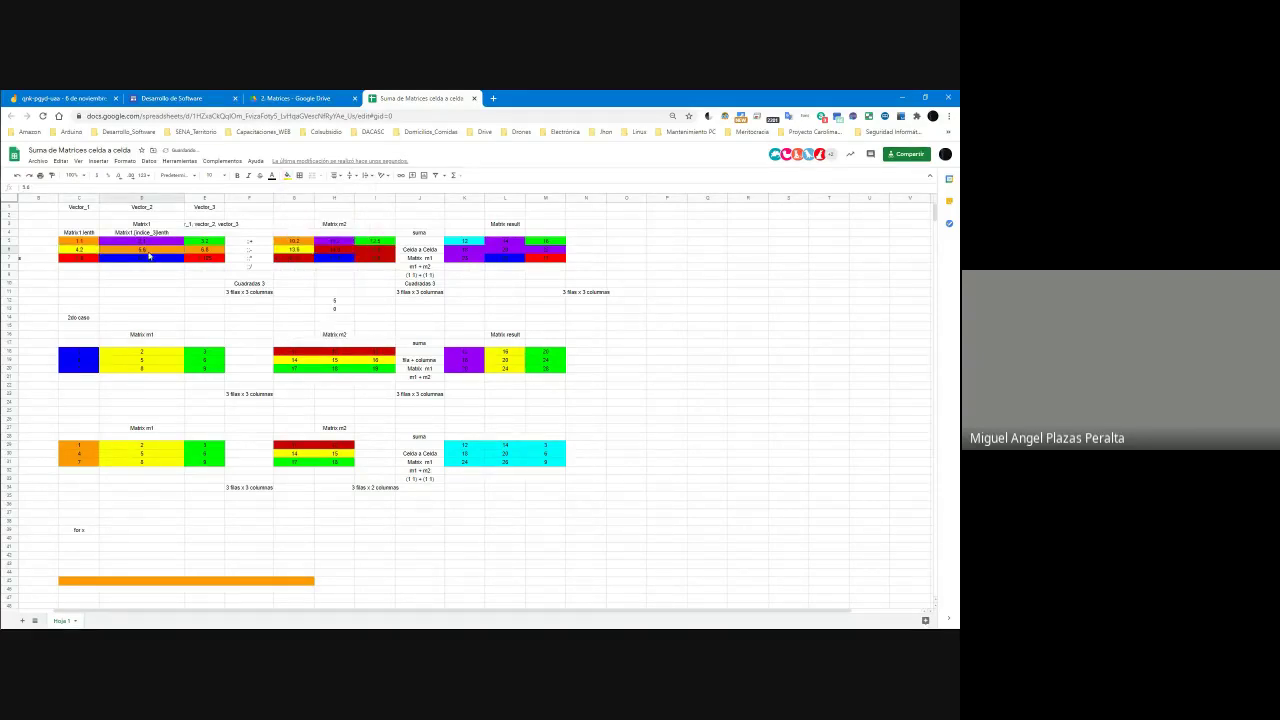
click(287, 175)
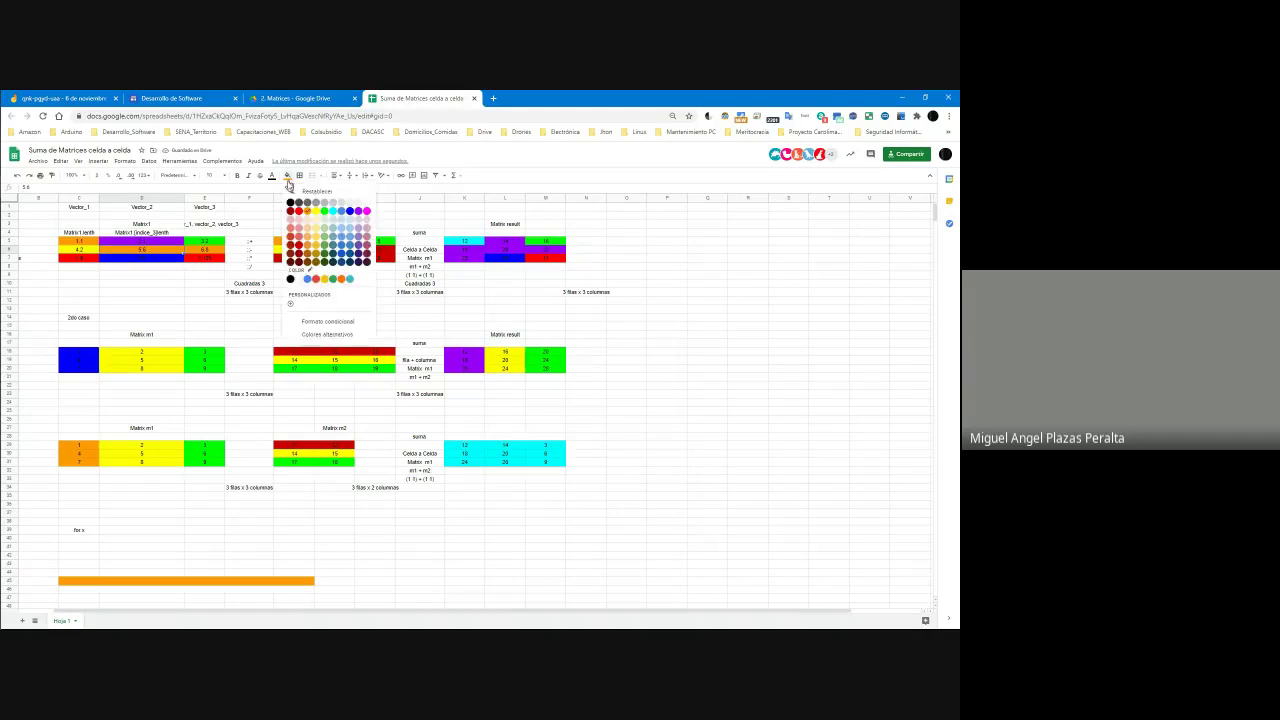
click(335, 215)
click(335, 248)
click(287, 175)
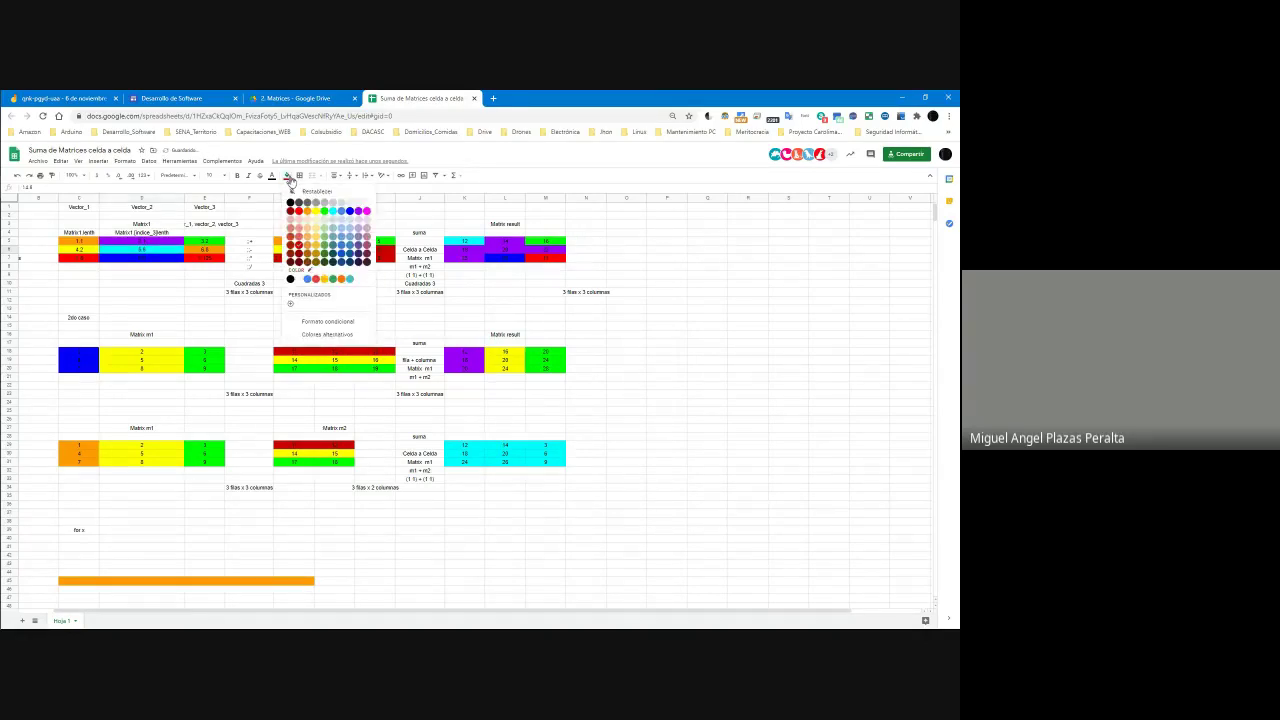
click(336, 216)
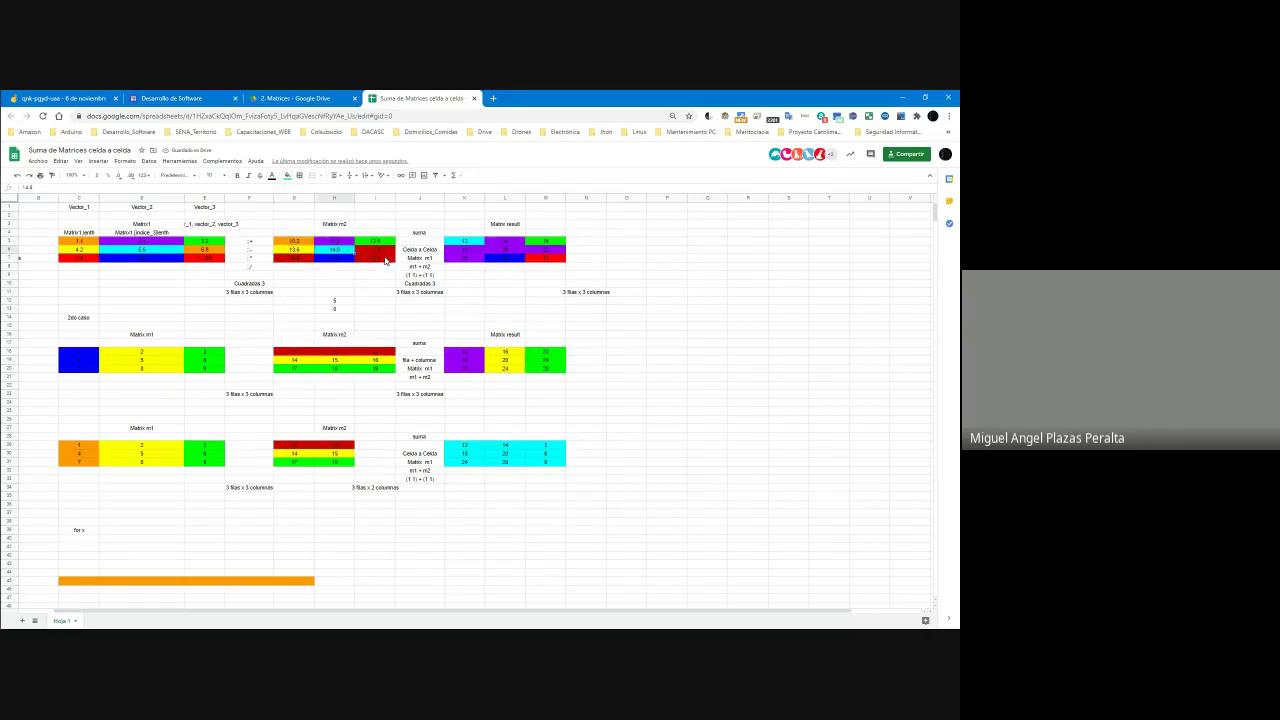
Step: Fill Matrix result's first cell, K5, with the orange of the C5 and G5 pair
click(461, 241)
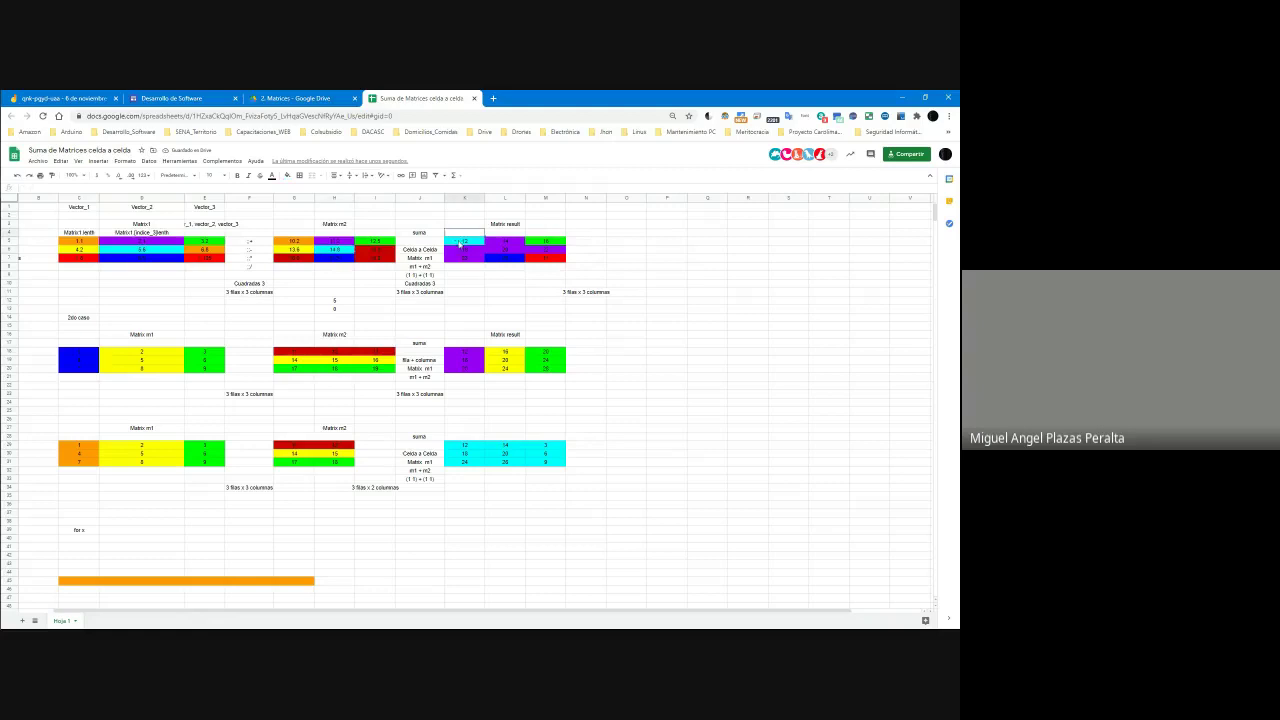
click(461, 243)
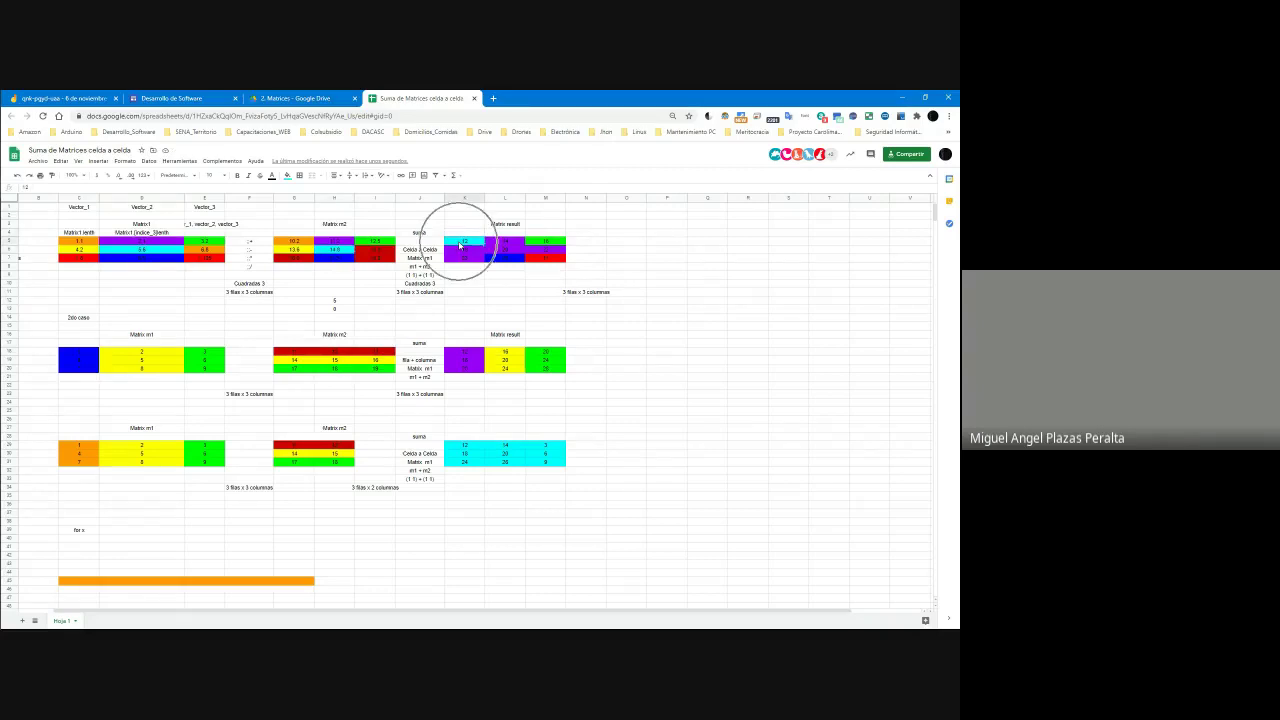
click(463, 243)
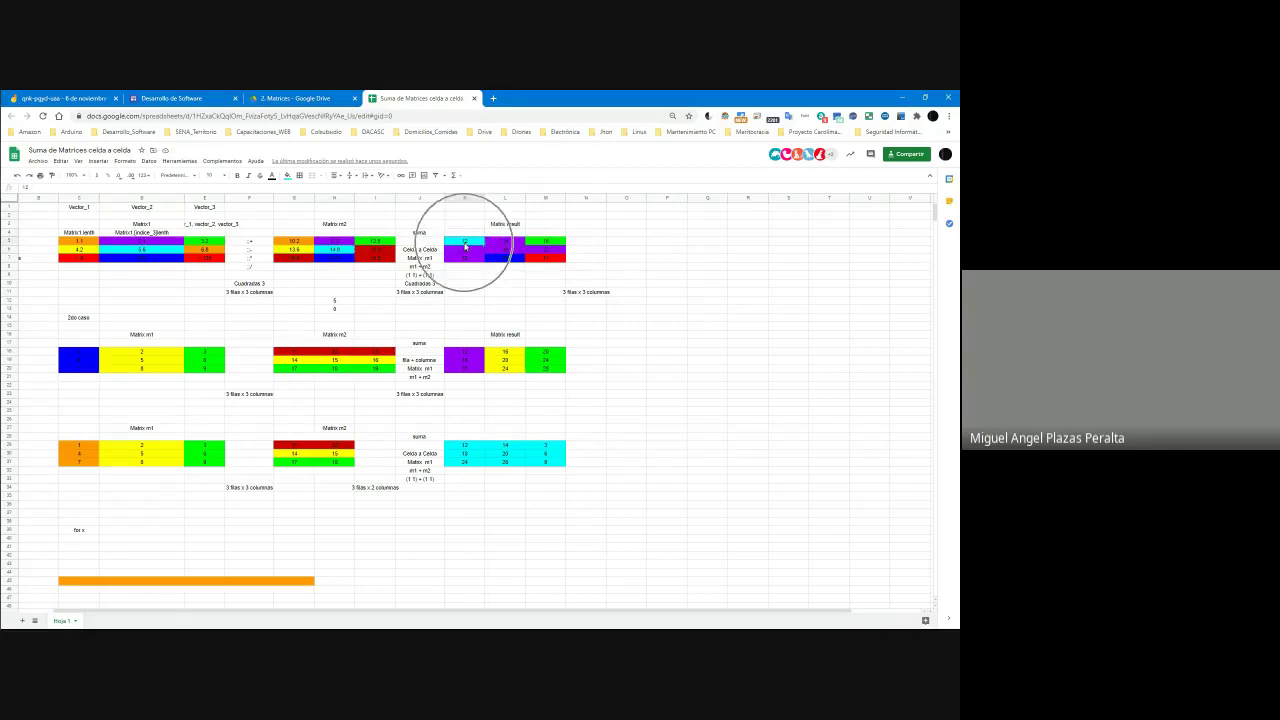
click(288, 175)
click(314, 214)
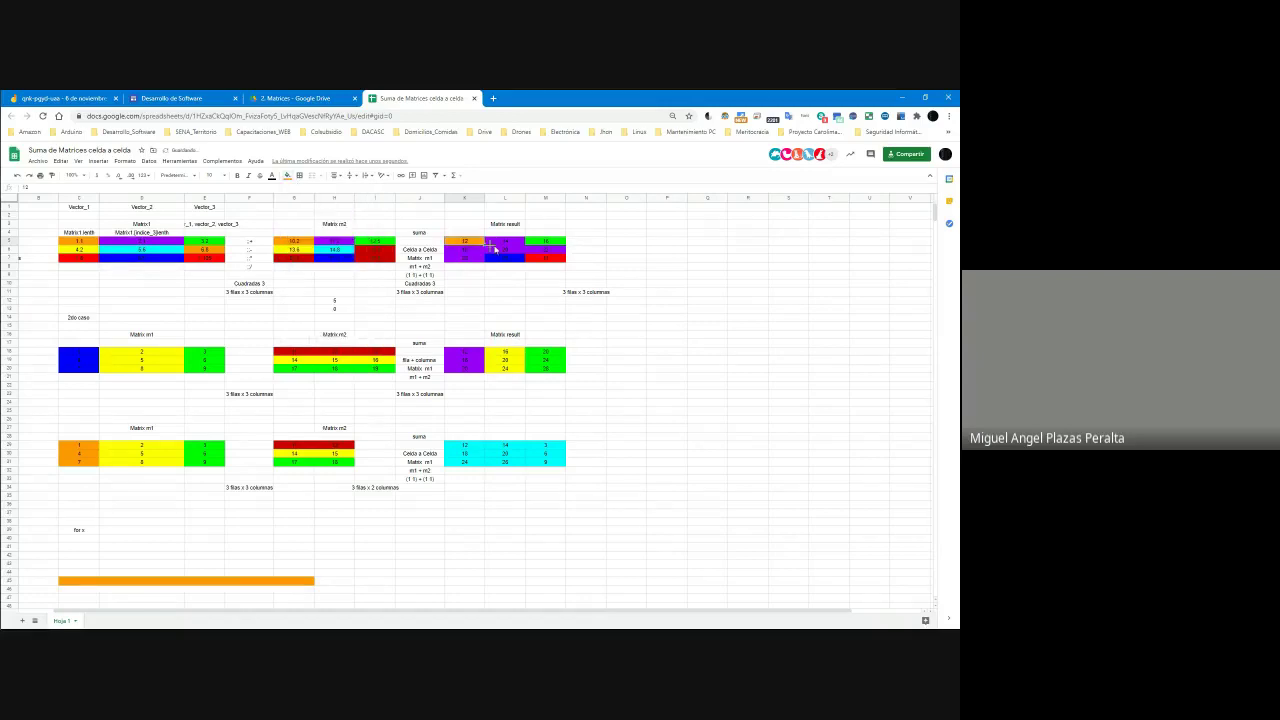
Step: Fill Matrix result's K6 with yellow and L6 with cyan to match the addend cells in the second row
click(502, 245)
click(546, 245)
click(453, 252)
click(288, 175)
click(319, 212)
click(499, 250)
click(288, 175)
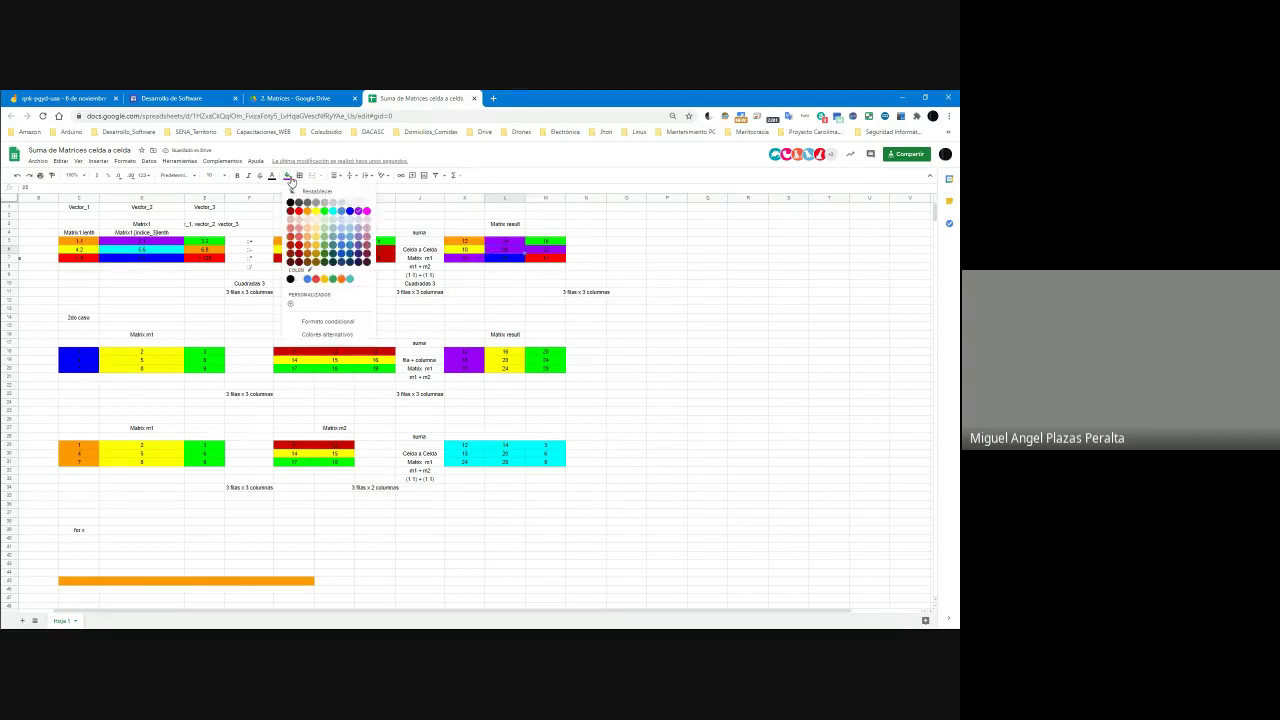
click(333, 212)
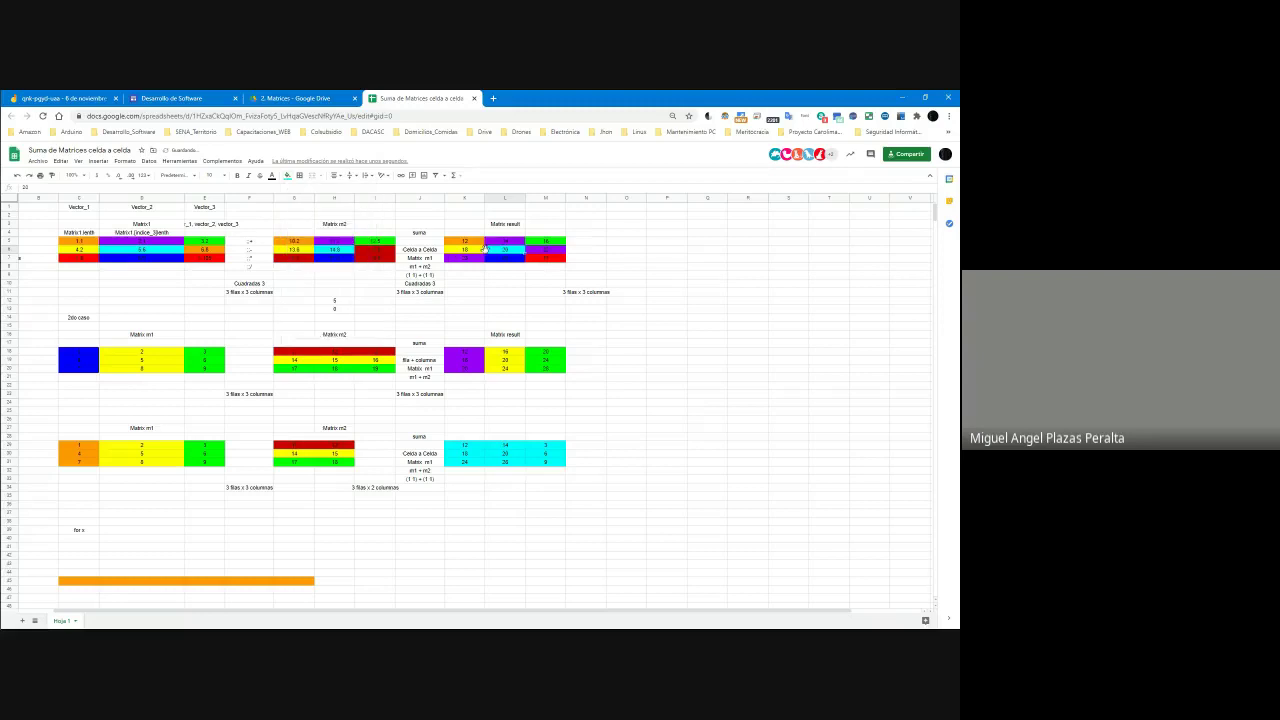
Step: Fill Matrix1's cell E6, the last cell of its second row, with cornflower blue
click(543, 257)
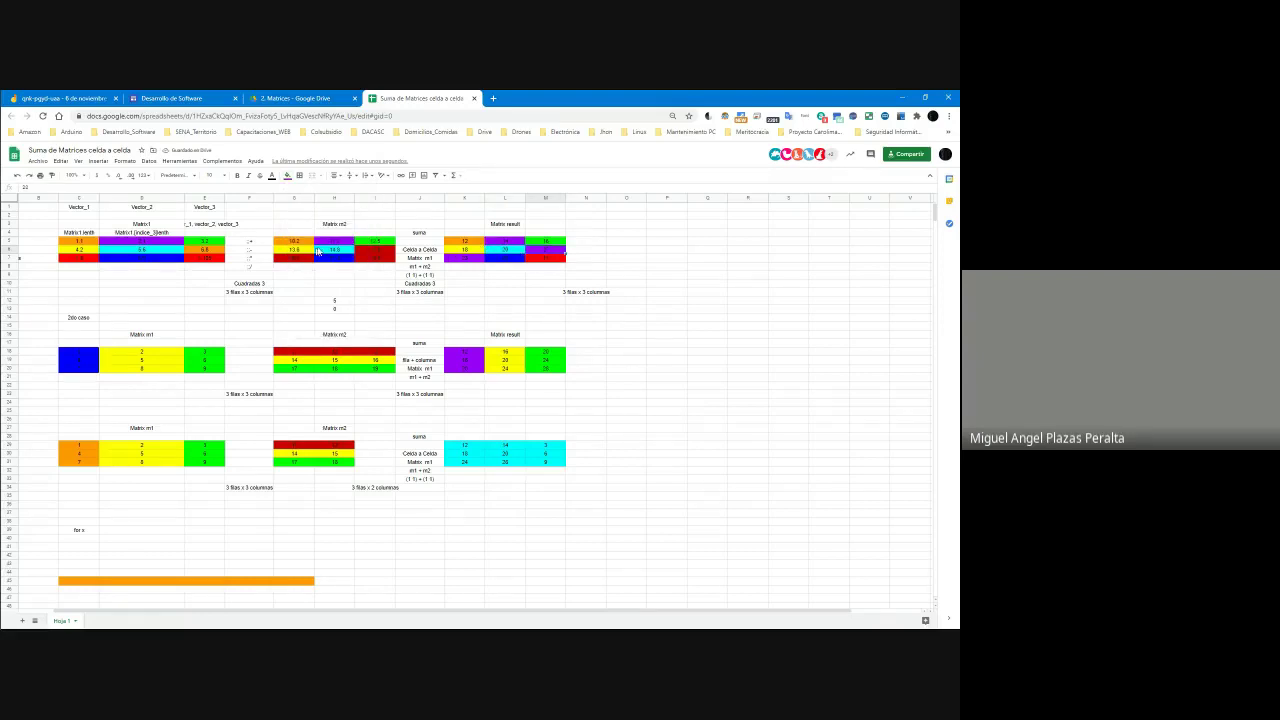
click(368, 252)
click(196, 251)
click(287, 175)
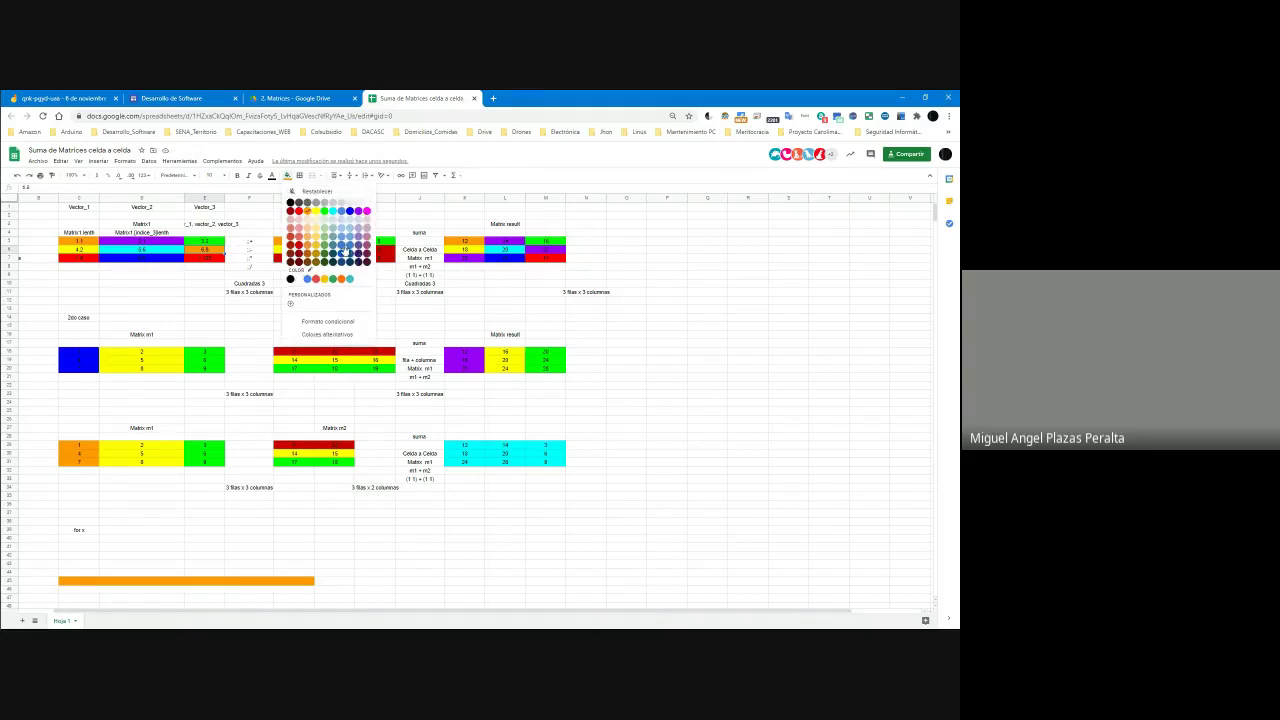
click(307, 283)
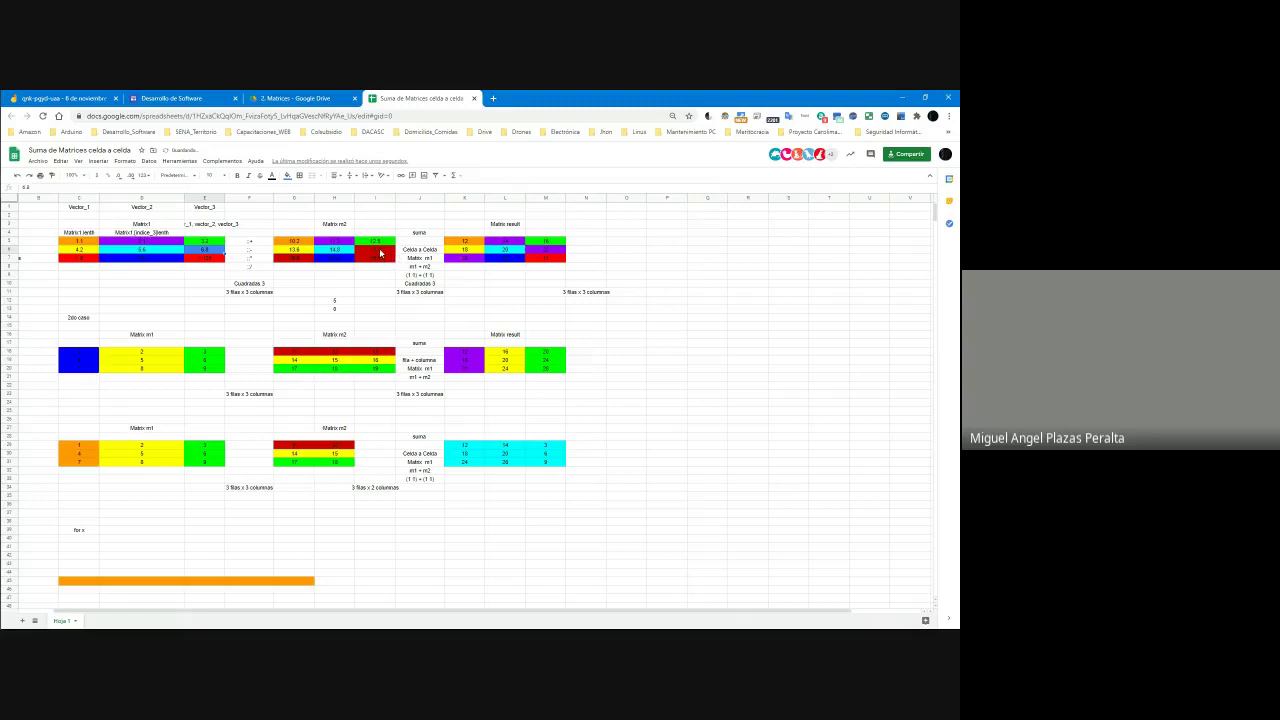
Step: Fill Matrix m2's I6 and Matrix result's M6 with the same cornflower blue as E6
click(382, 257)
click(288, 176)
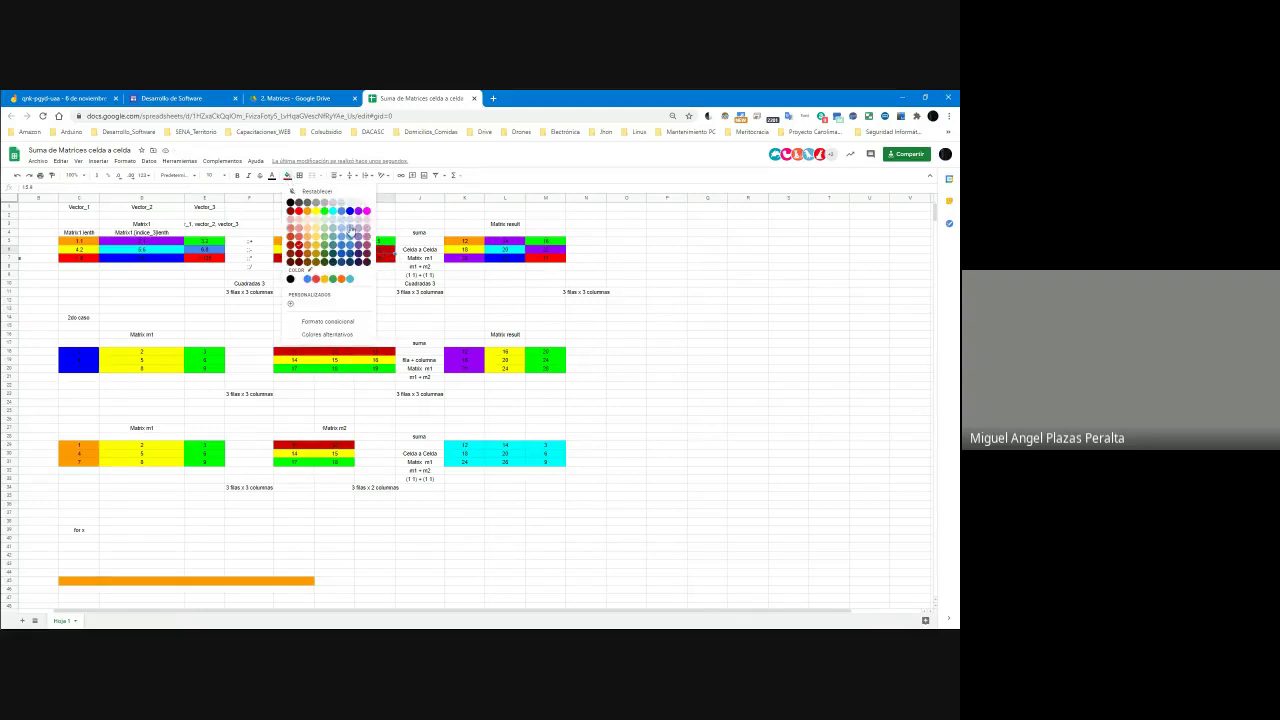
click(213, 253)
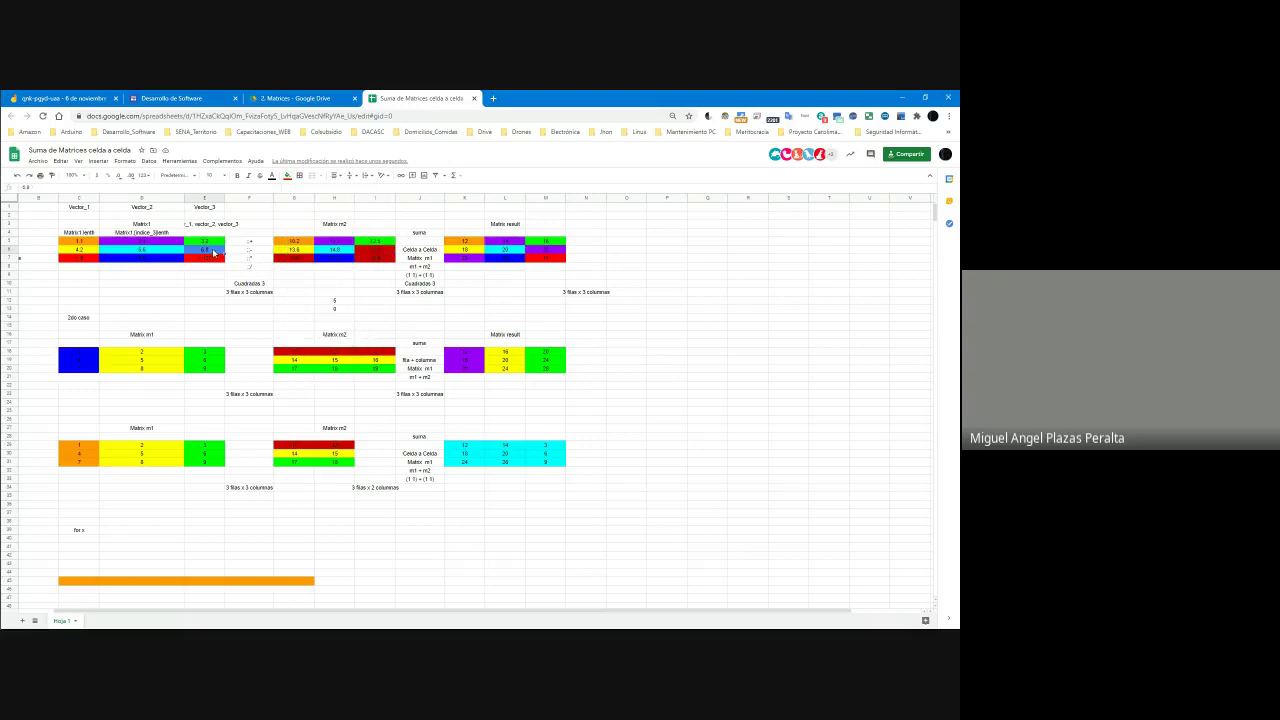
click(288, 176)
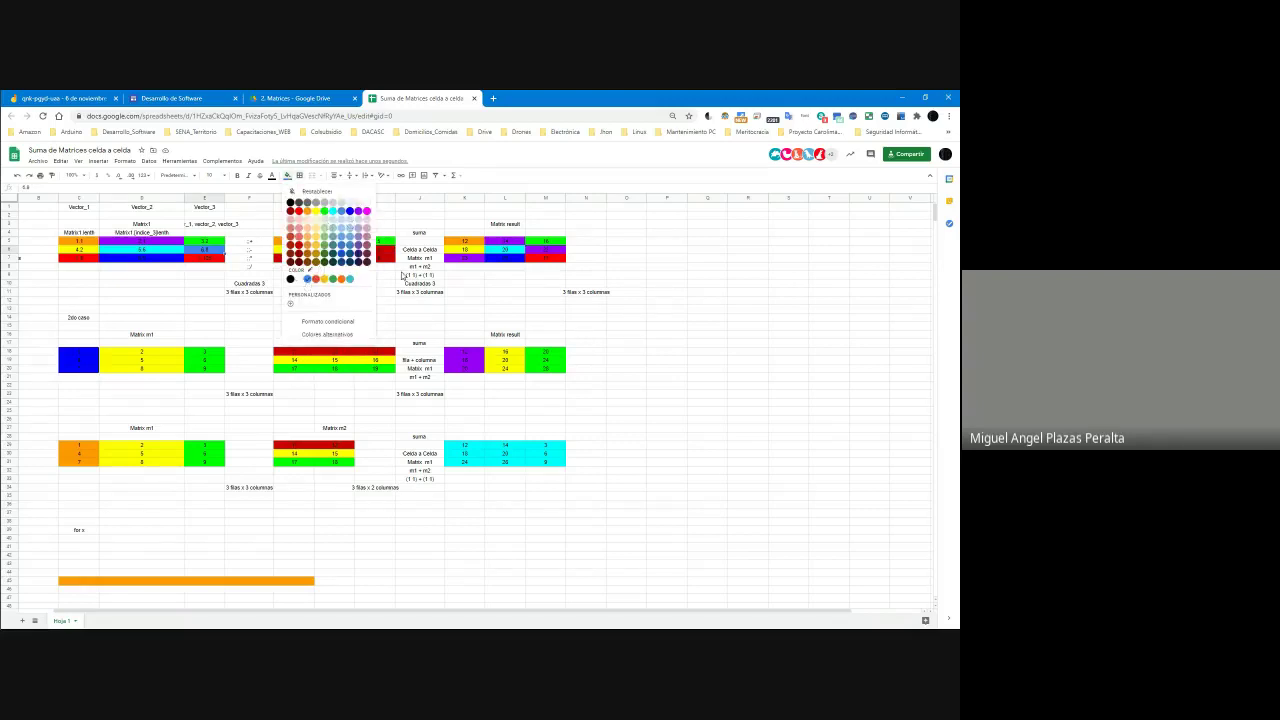
click(368, 250)
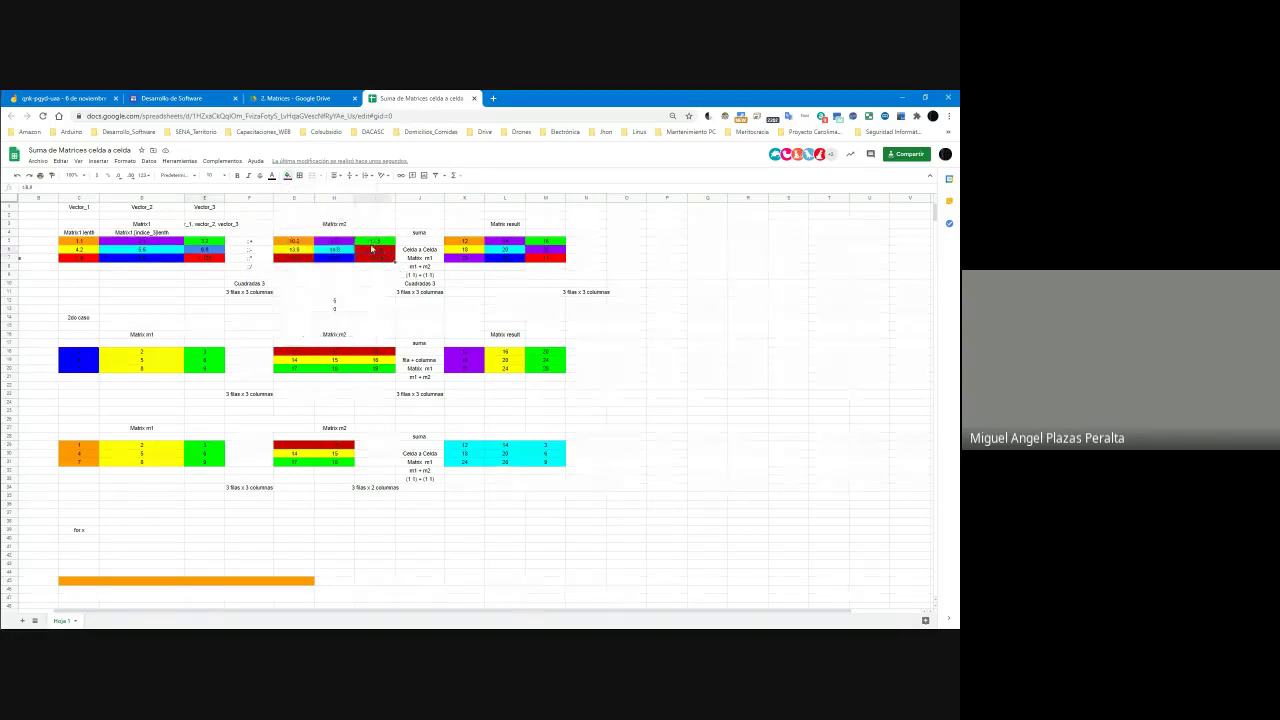
click(288, 176)
click(310, 286)
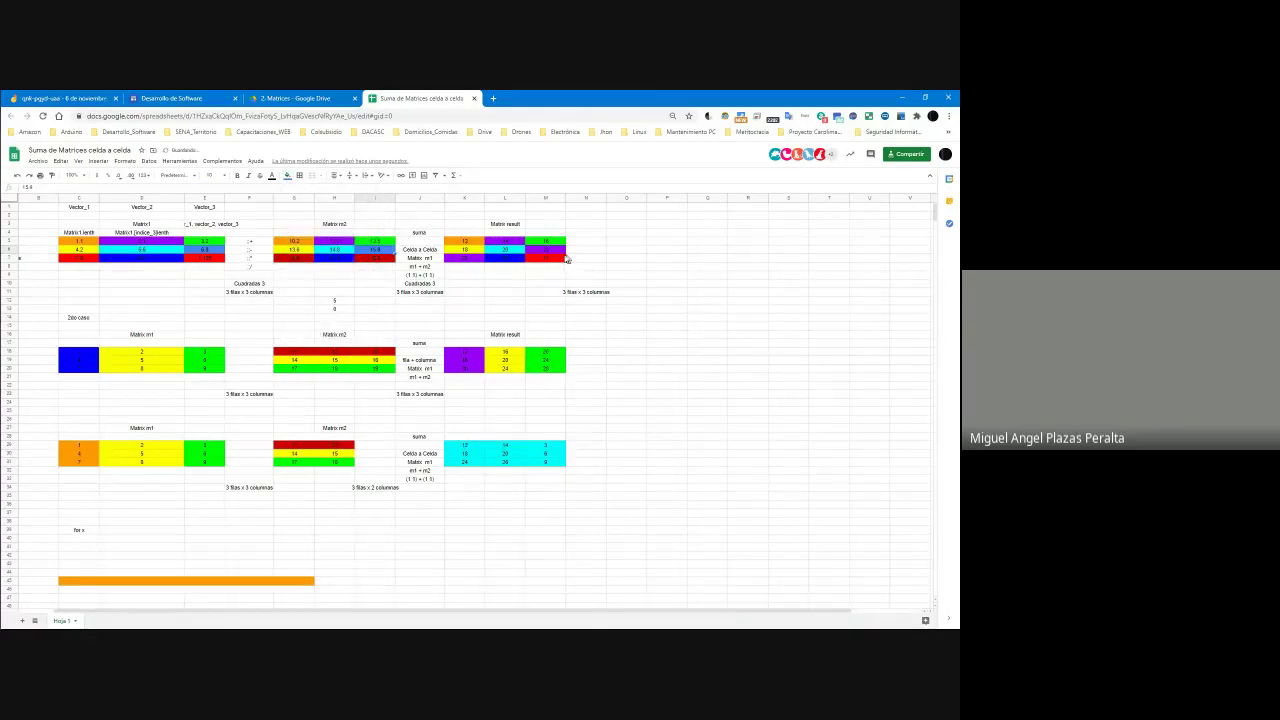
click(563, 258)
click(288, 176)
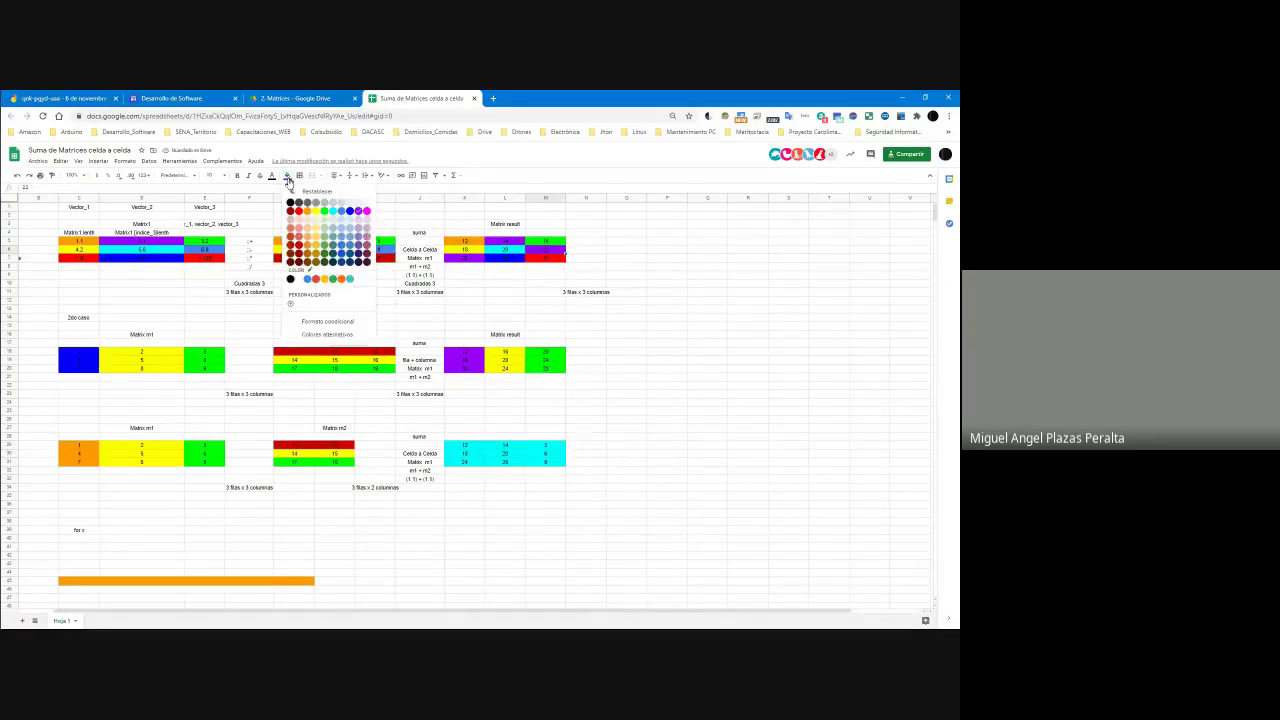
click(307, 280)
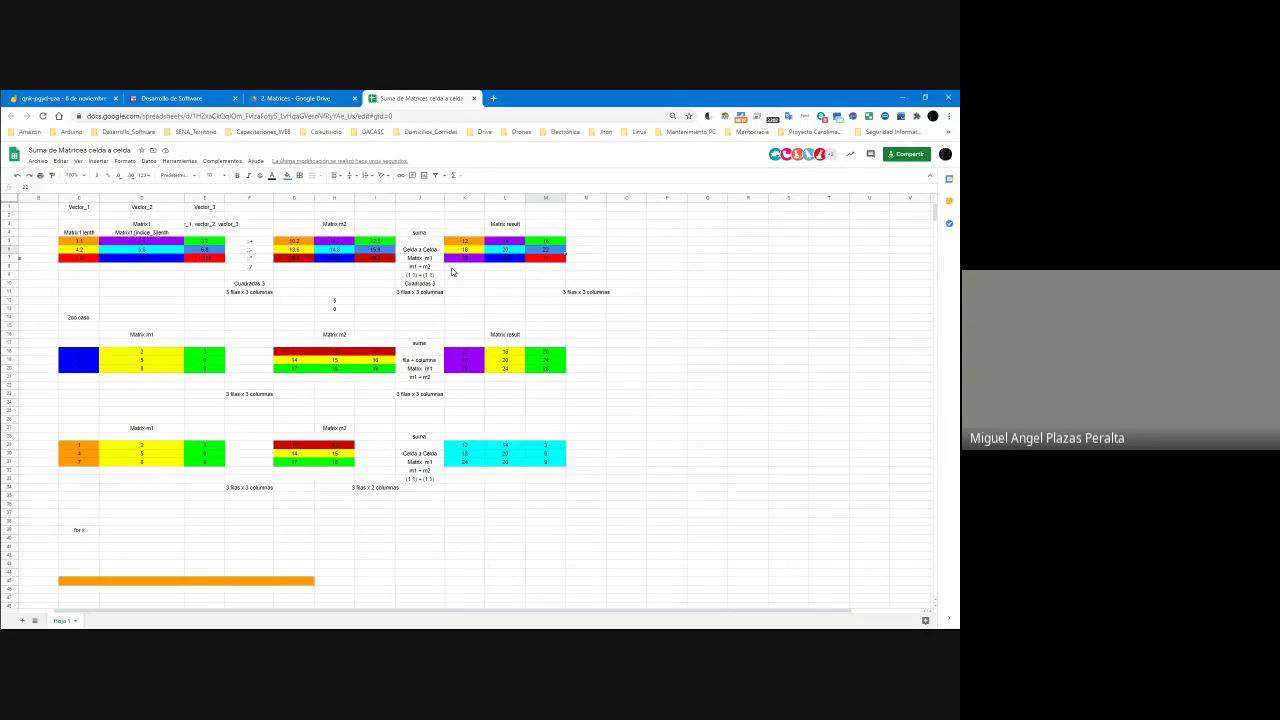
Step: Fill the first cells of the third row in Matrix1 and Matrix m2, C7 and G7, with red
click(495, 261)
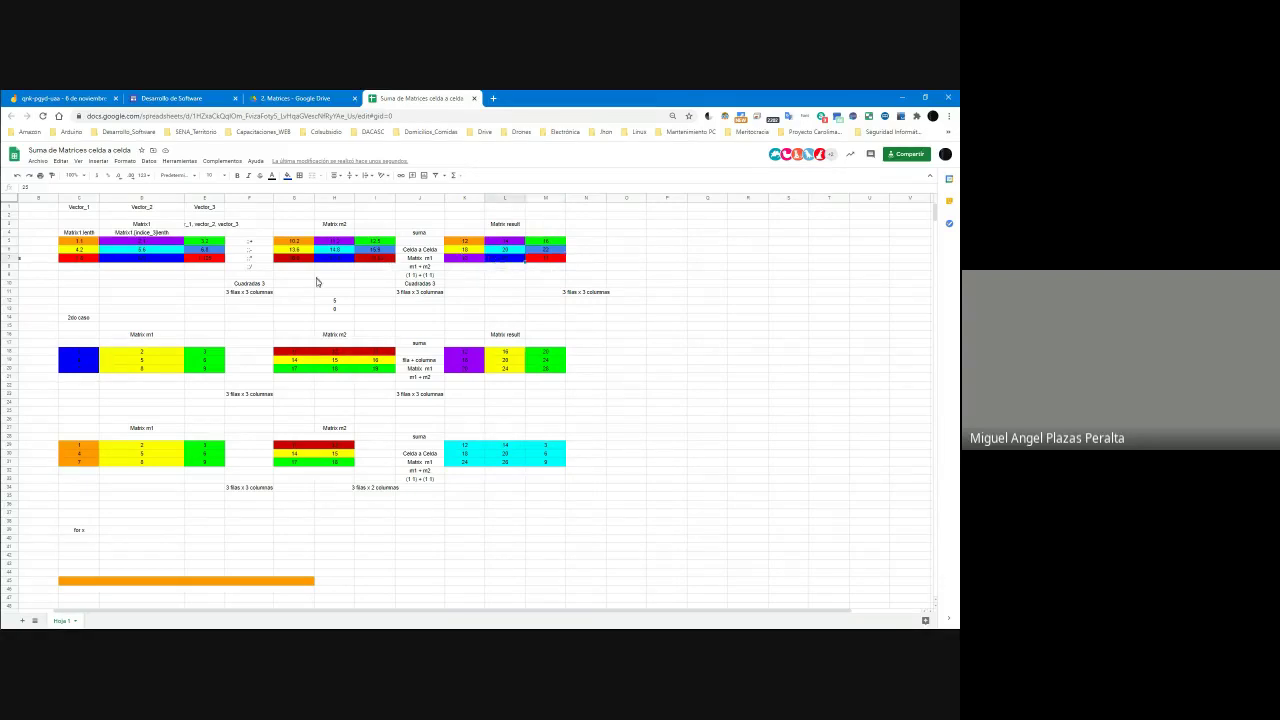
click(84, 262)
click(288, 175)
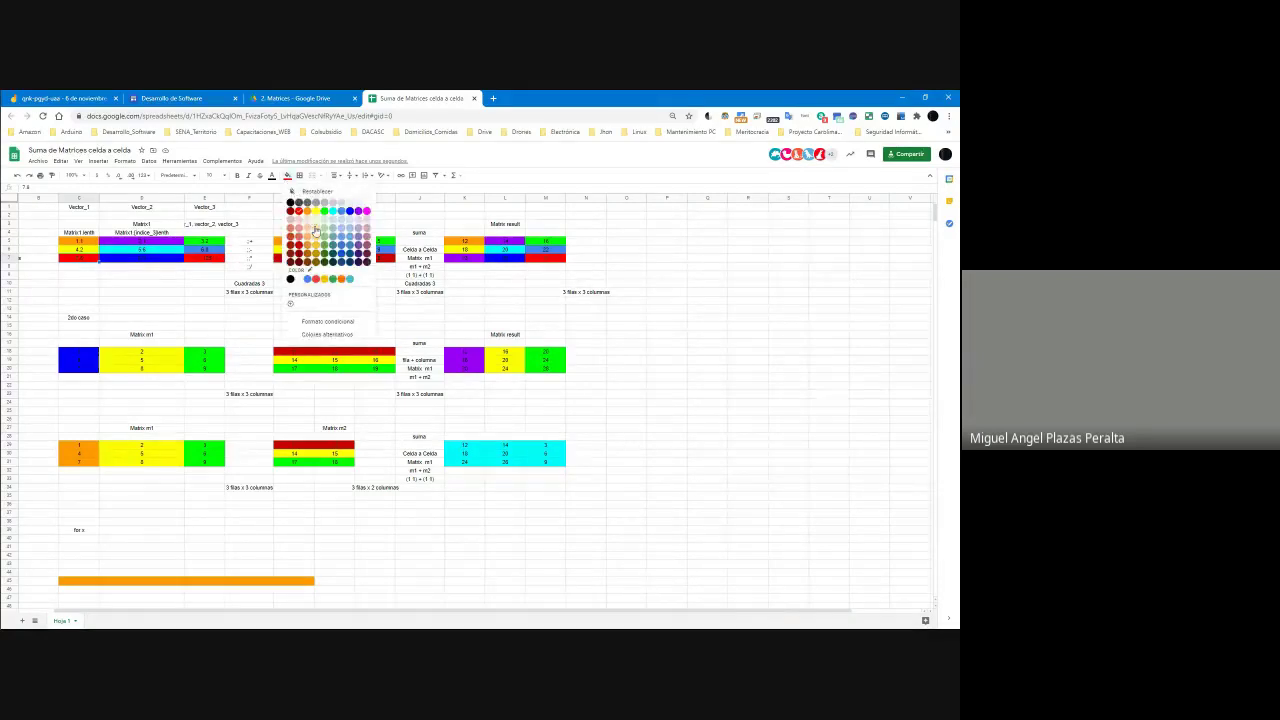
click(299, 219)
click(307, 259)
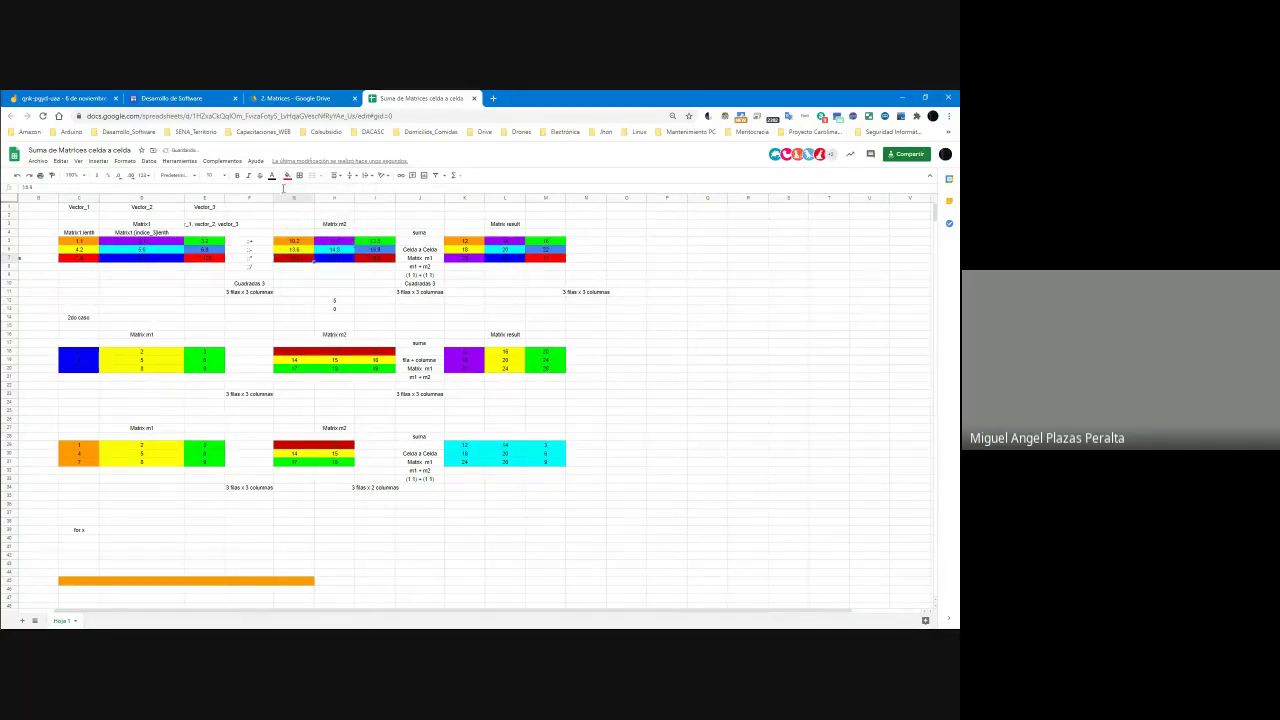
click(288, 175)
click(298, 212)
Step: Fill Matrix result's K7, the first cell of its third row, with the same red as C7 and G7
click(464, 258)
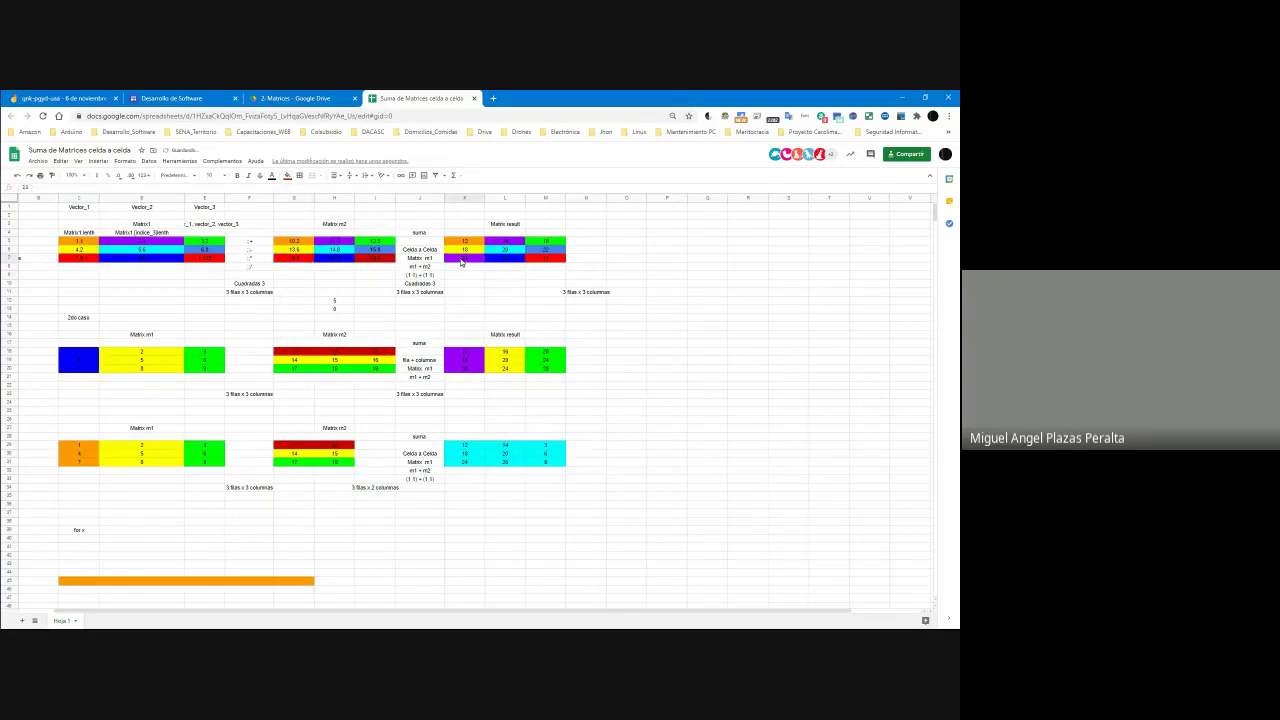
click(286, 176)
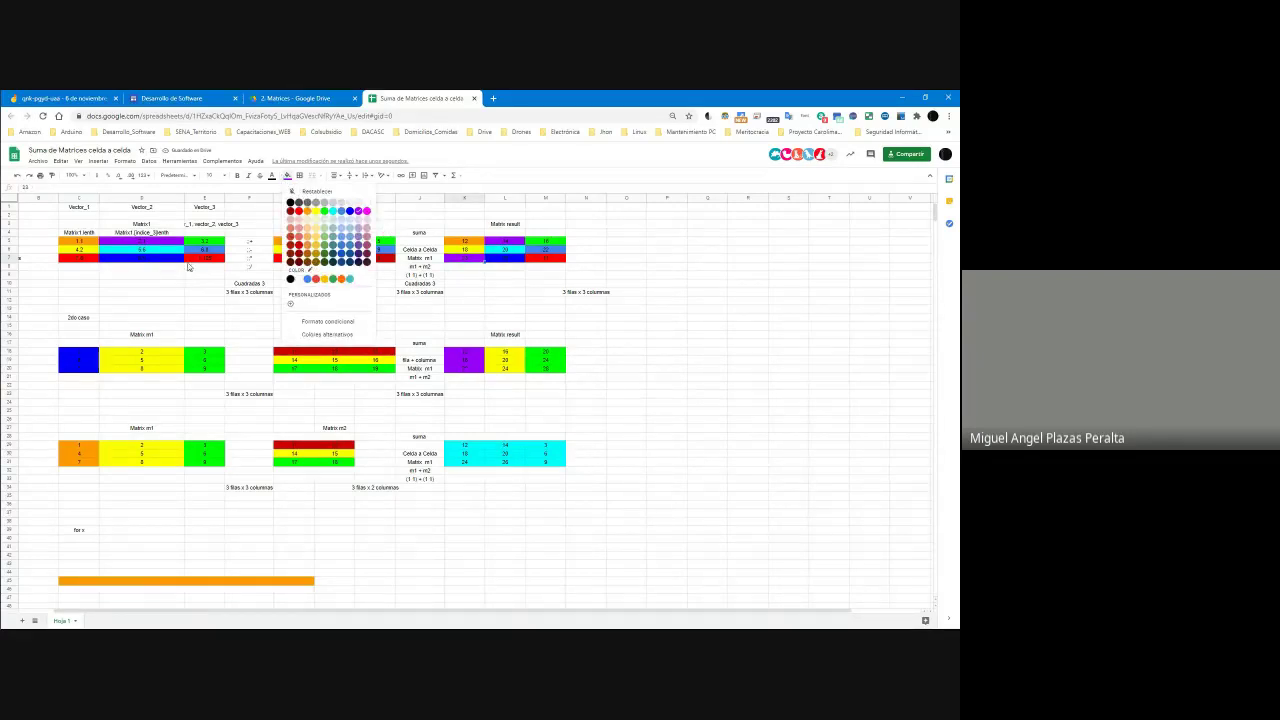
click(320, 279)
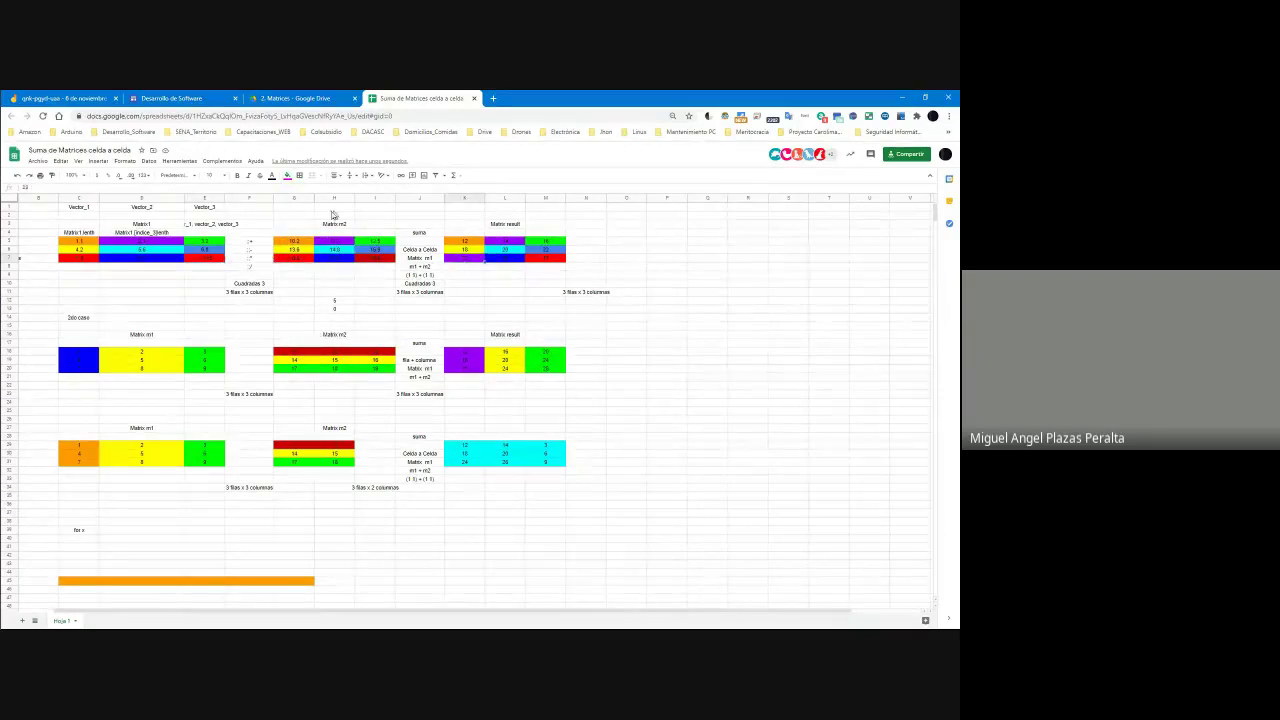
click(300, 257)
click(287, 176)
click(464, 262)
click(287, 176)
click(297, 212)
Step: Set Matrix1's C5 to 11 and Matrix m2's G5 to 12, and enter their sum, 23, in Matrix result's K5
click(88, 243)
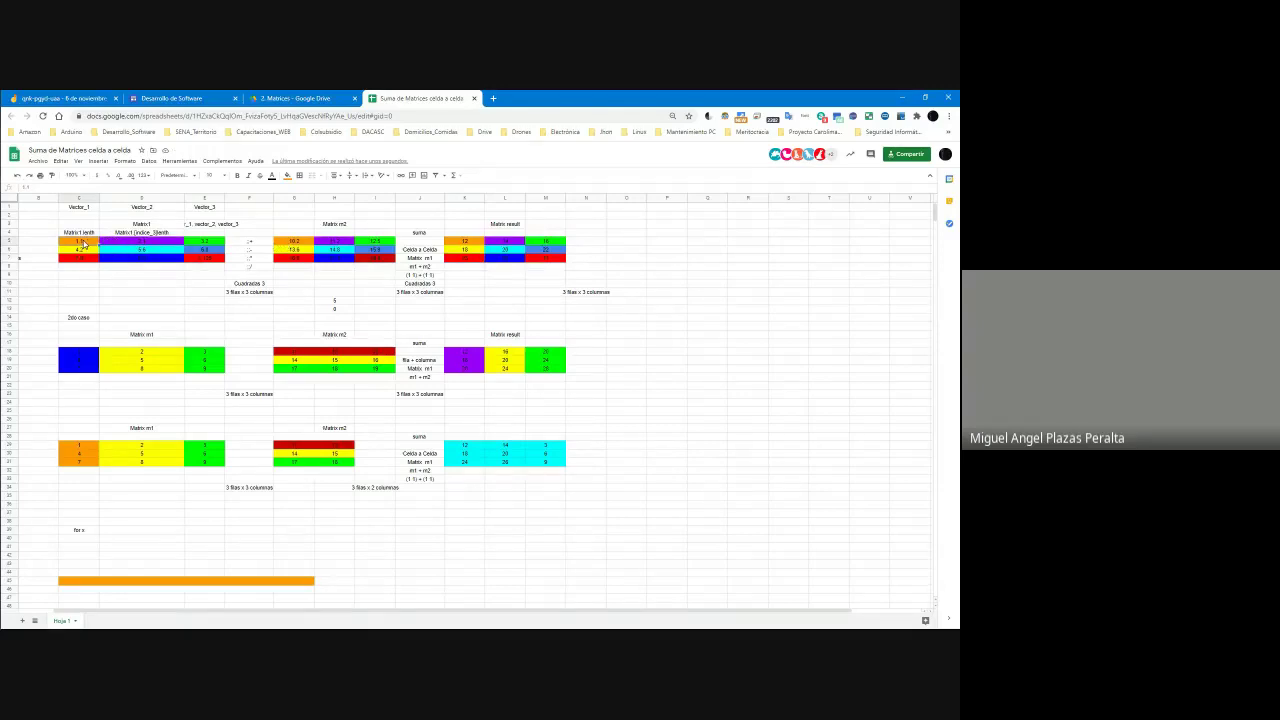
double_click(85, 244)
click(287, 241)
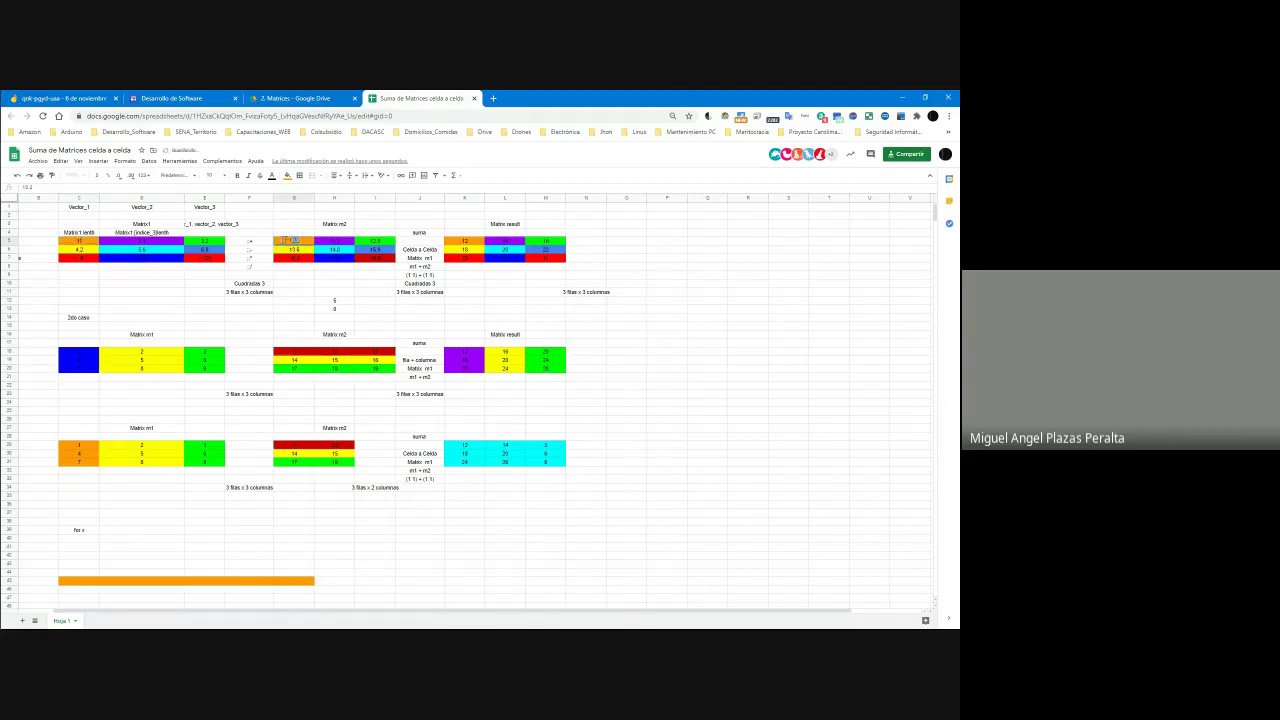
double_click(287, 241)
click(463, 241)
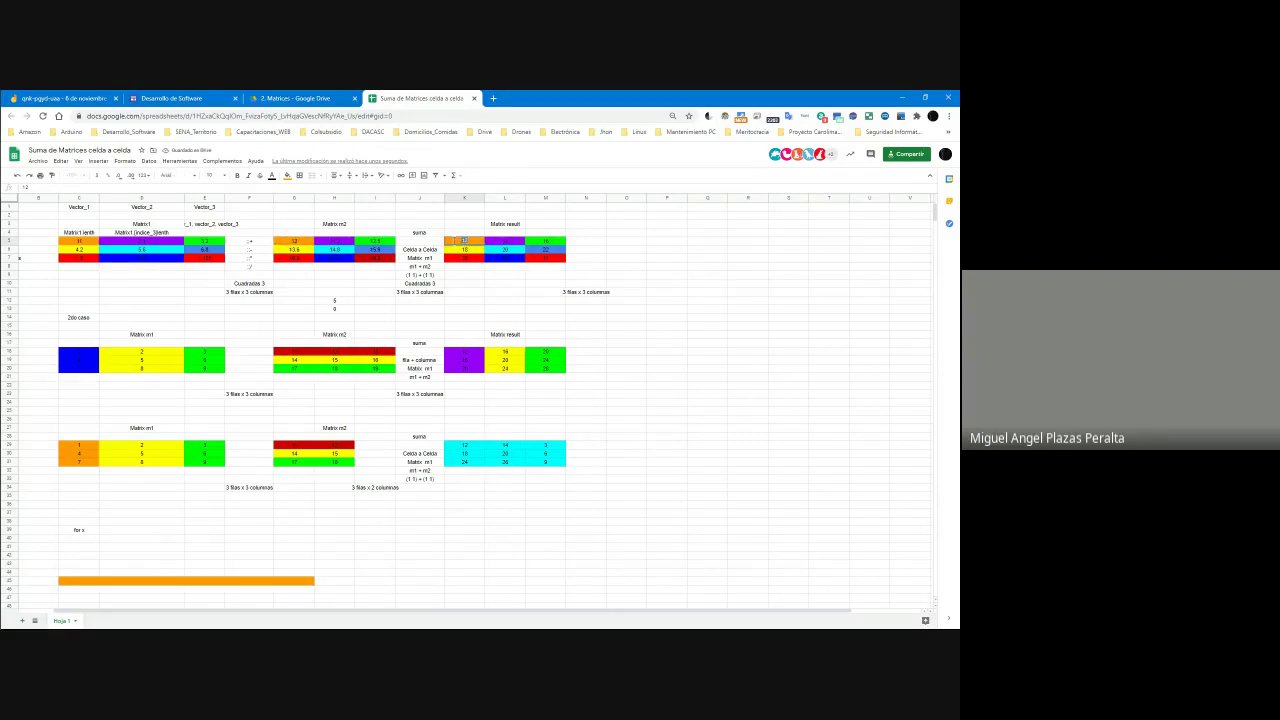
key(Return)
click(466, 241)
double_click(466, 241)
Step: Replace the purple addends in D5 and H5 with whole numbers and enter their sum in Matrix result's L5
click(520, 241)
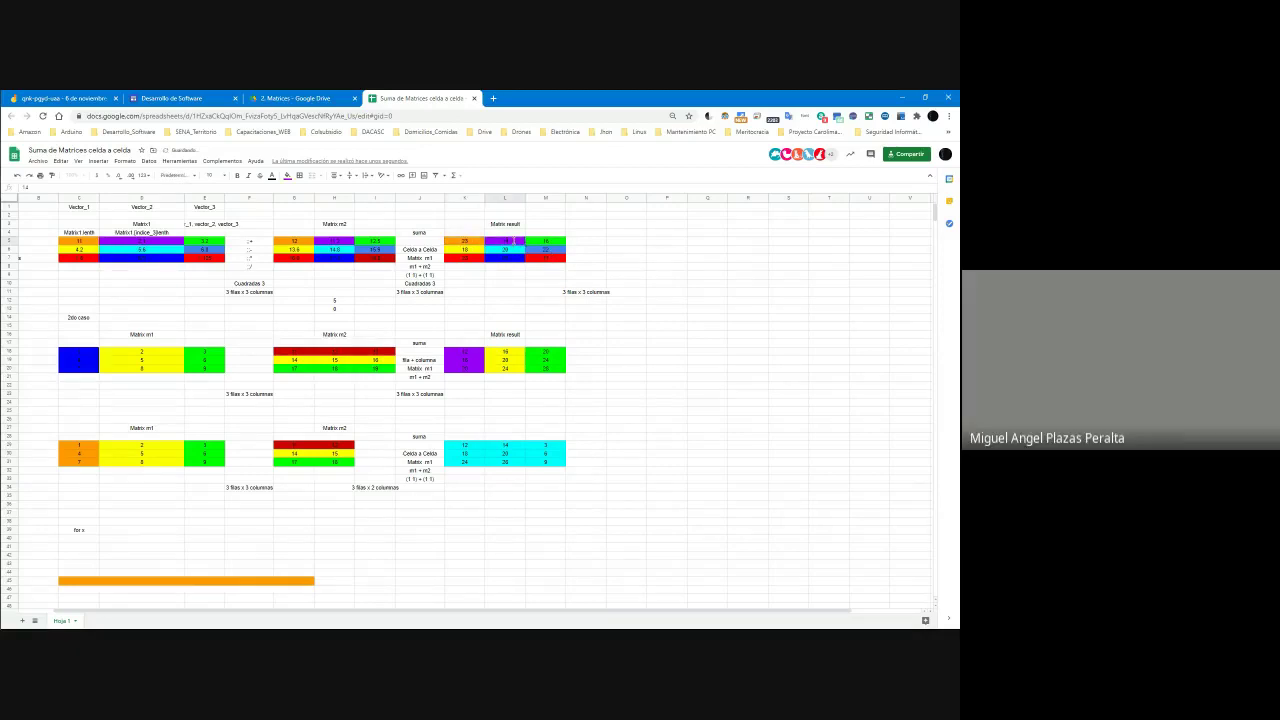
click(156, 241)
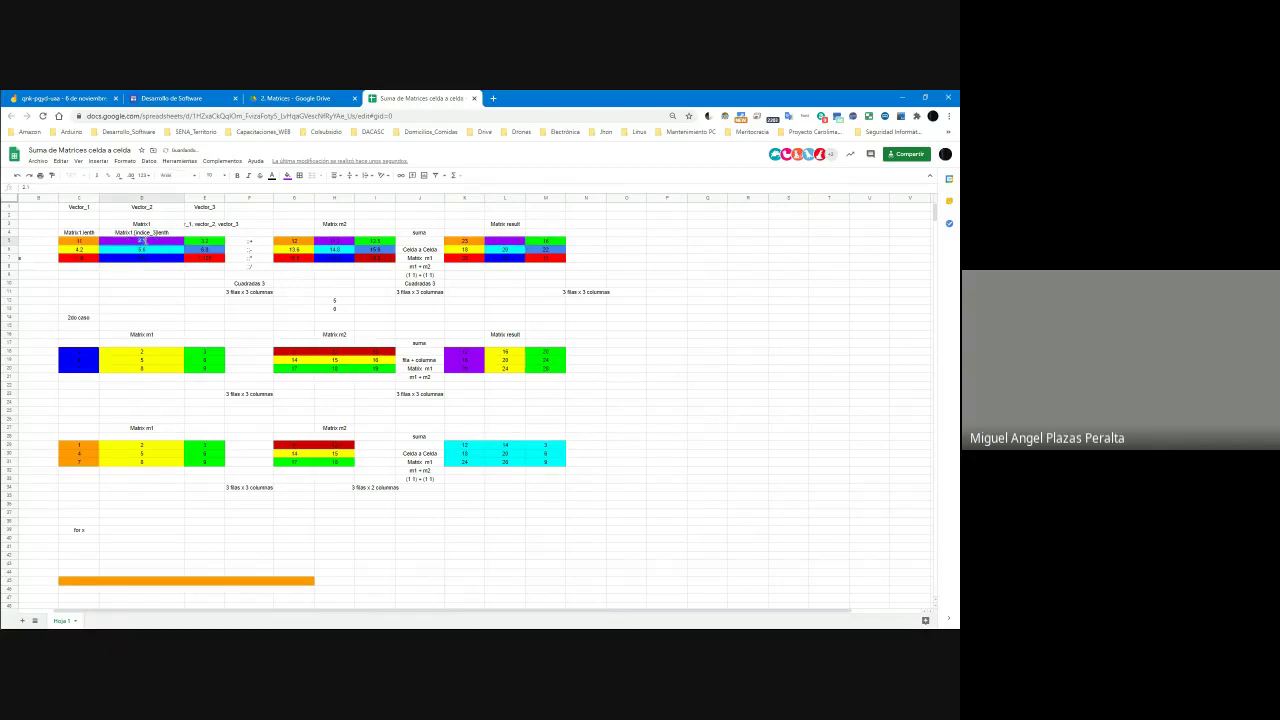
click(324, 243)
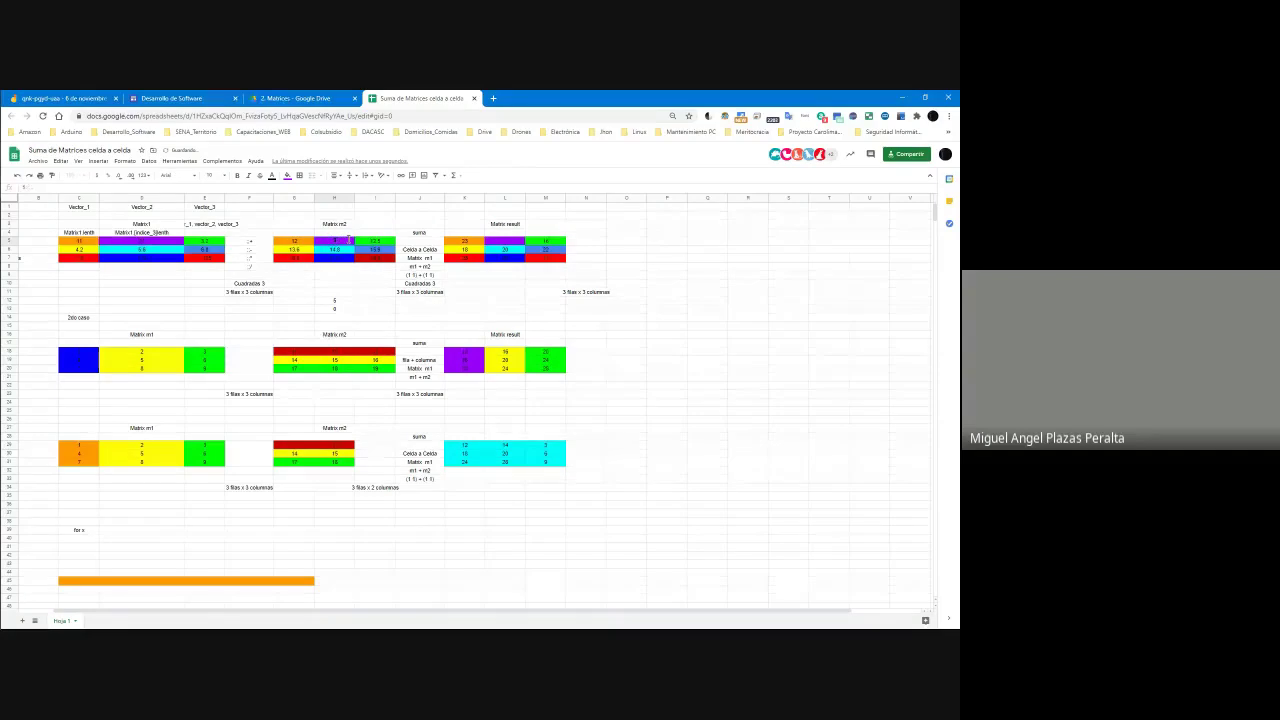
click(499, 244)
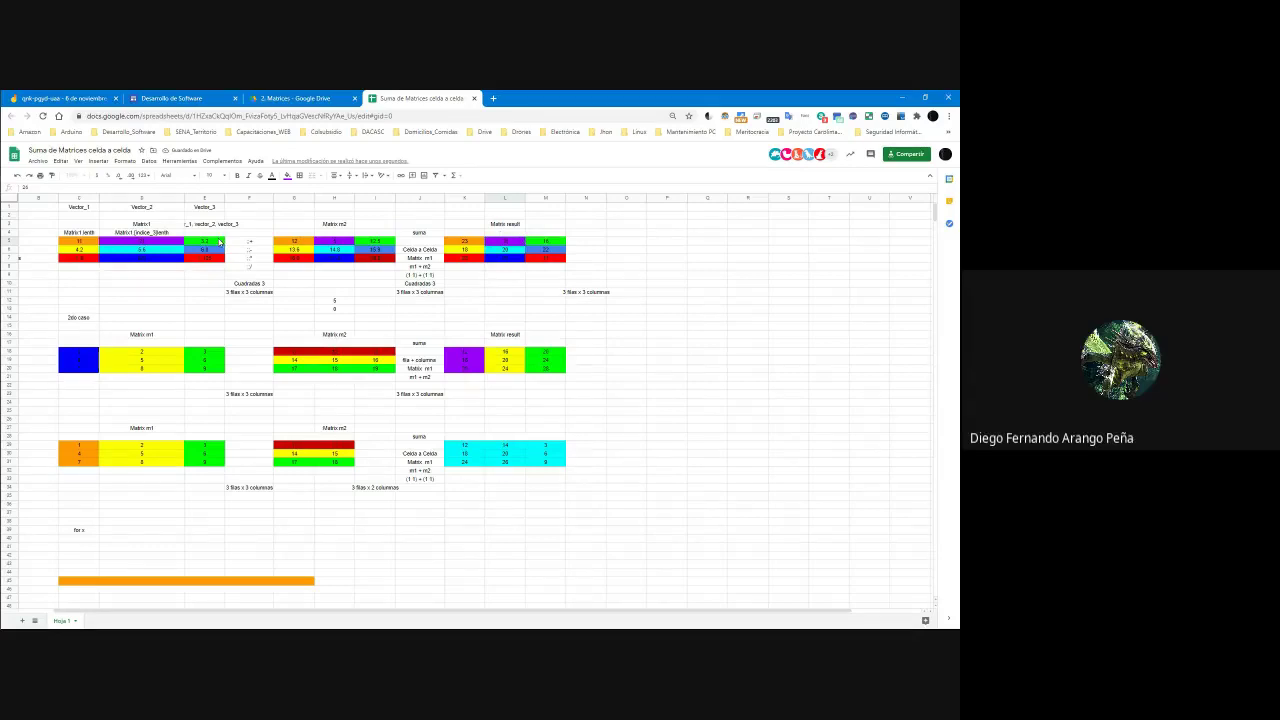
Step: Set Matrix1's E5 to 32, replace Matrix m2's I5 with a whole number, and enter their sum in Matrix result's M5
click(217, 240)
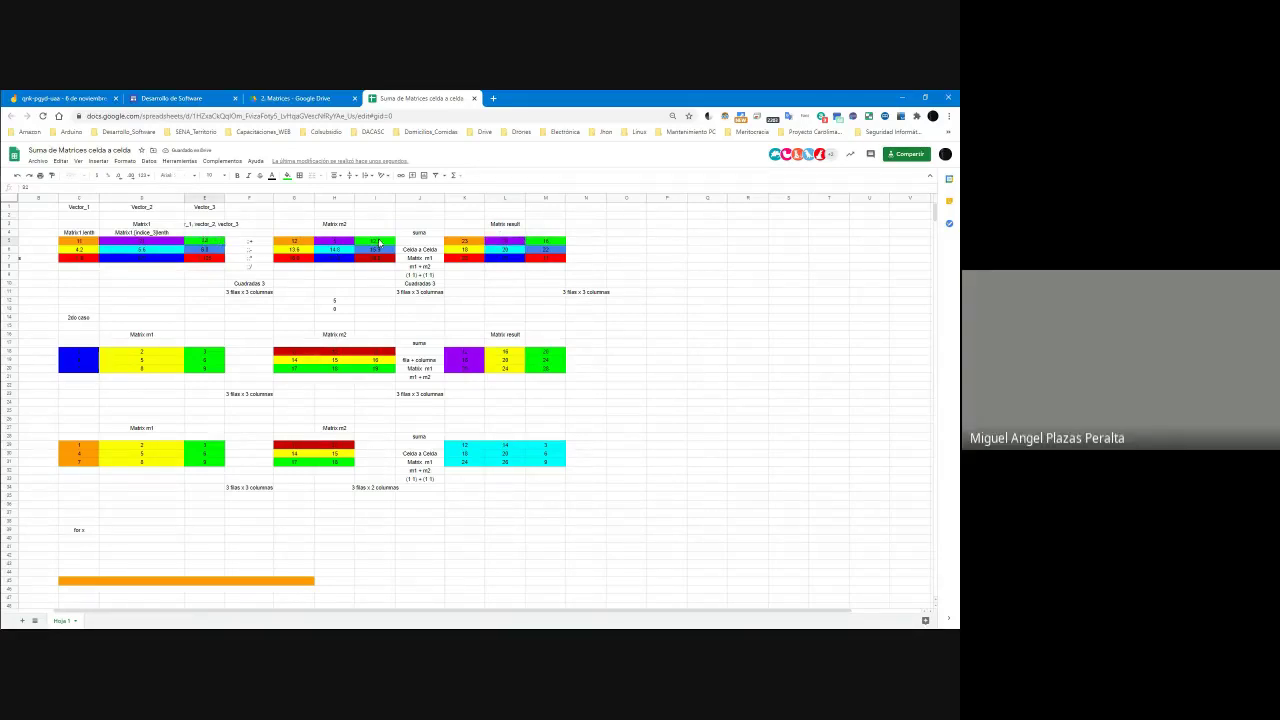
click(365, 241)
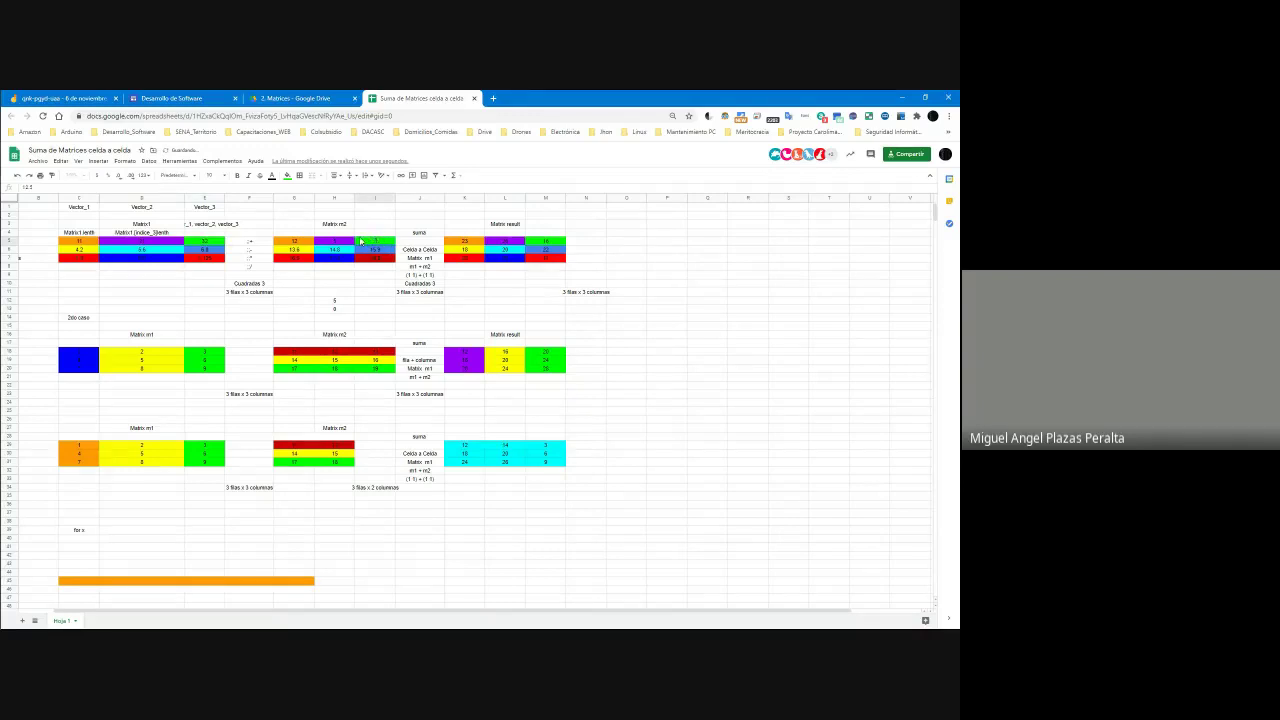
key(Right)
key(Right)
key(Right)
key(Right)
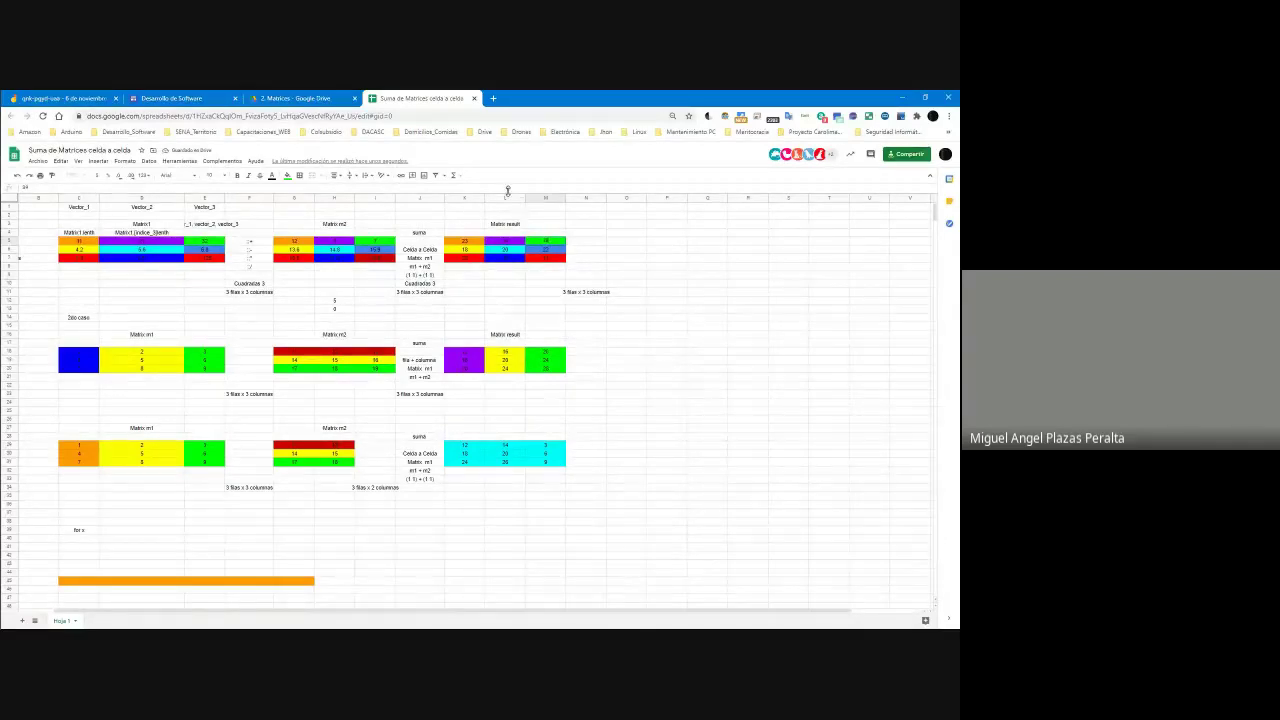
Step: Set Matrix1's C6 to 42 and Matrix m2's G6 to 1, and enter their sum, 43, in Matrix result's K6
click(90, 249)
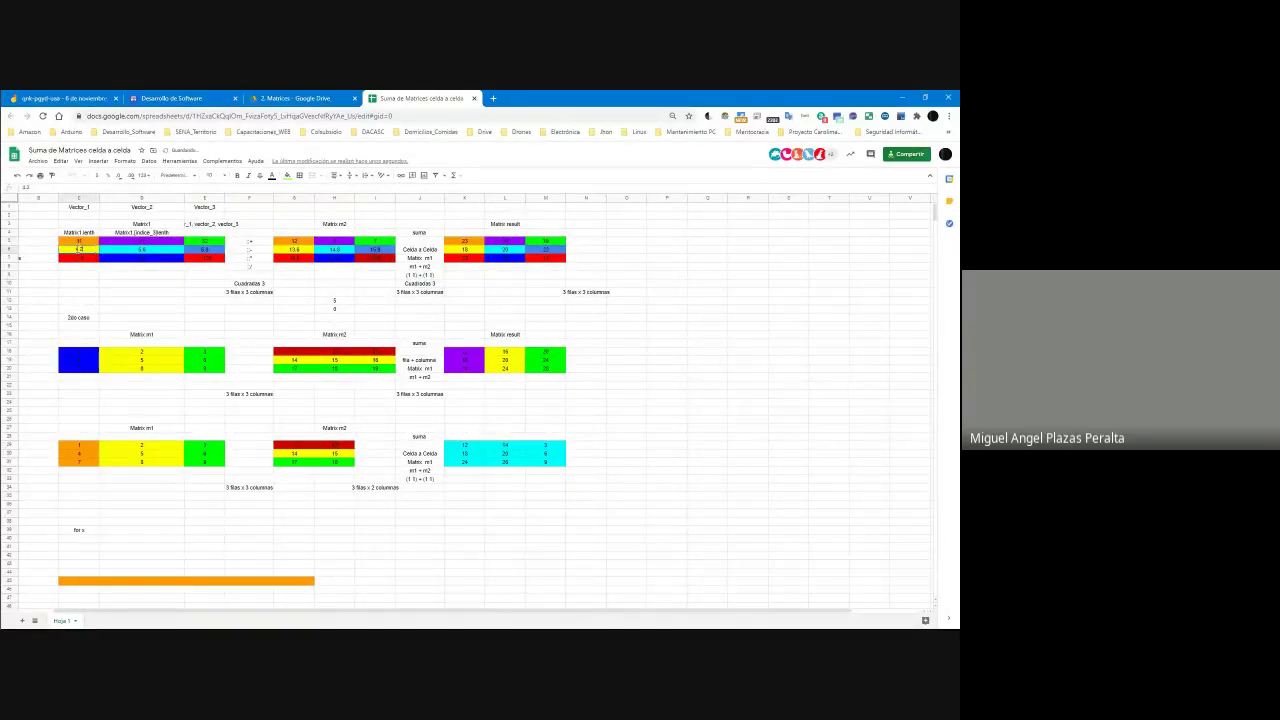
double_click(90, 249)
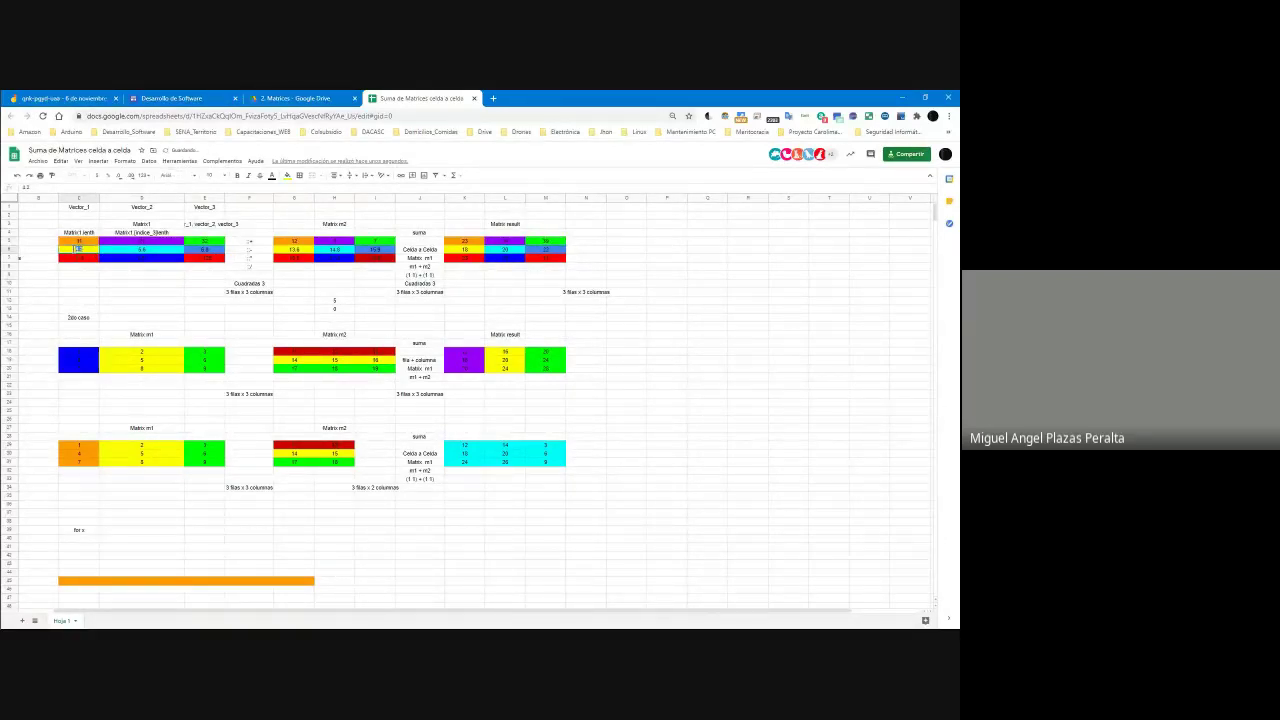
click(300, 251)
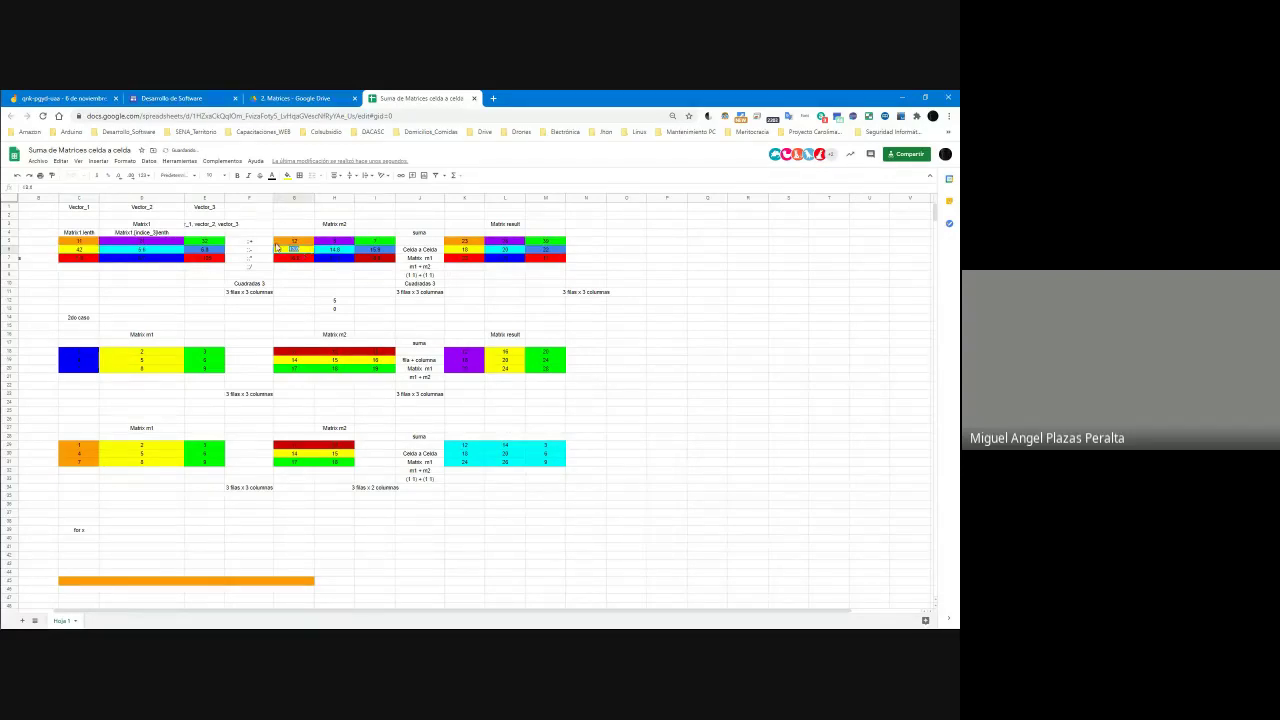
text(1)
click(476, 252)
double_click(470, 251)
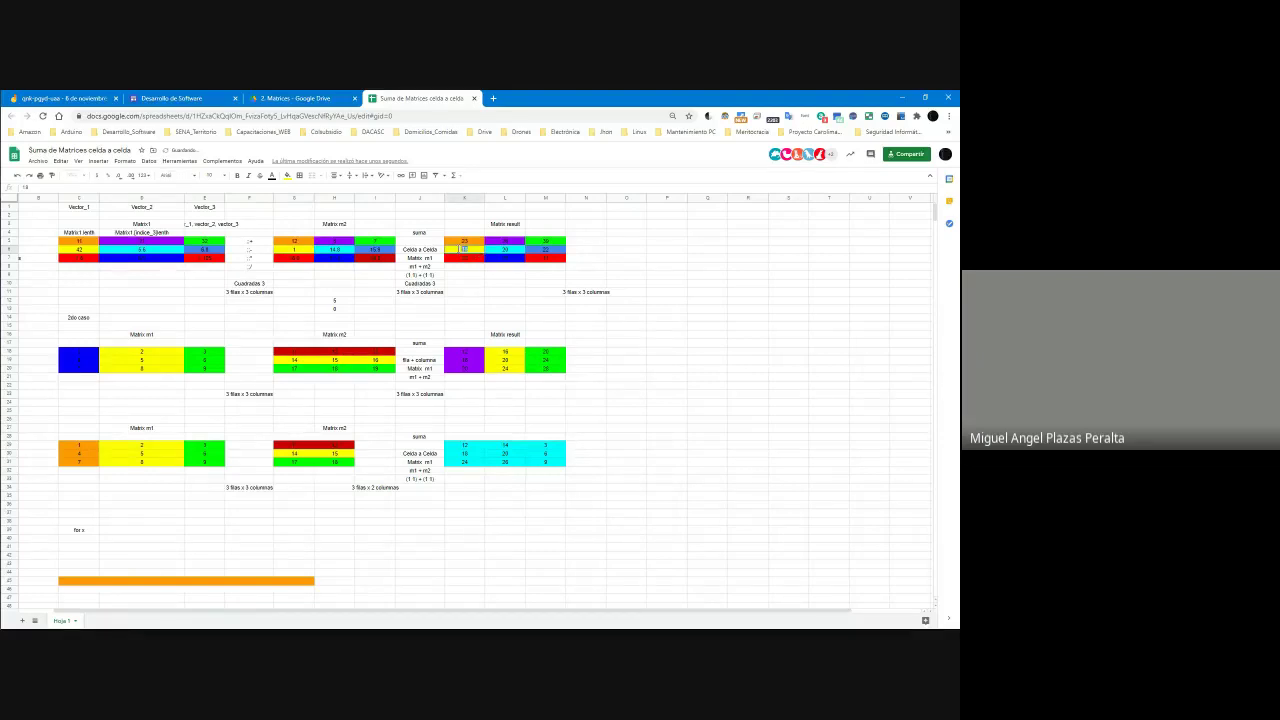
text(=)
Step: Set both cyan addends, D6 and H6, to 1 and enter their sum, 2, in Matrix result's L6
click(163, 251)
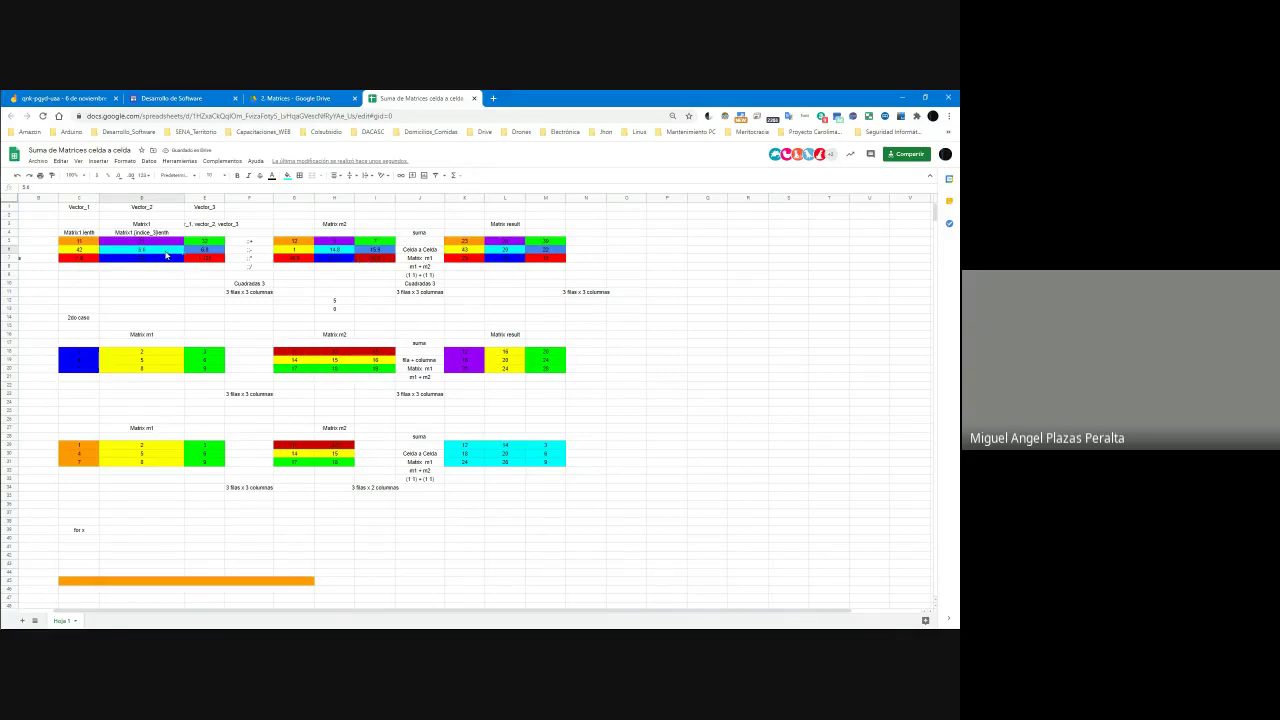
double_click(165, 252)
click(333, 249)
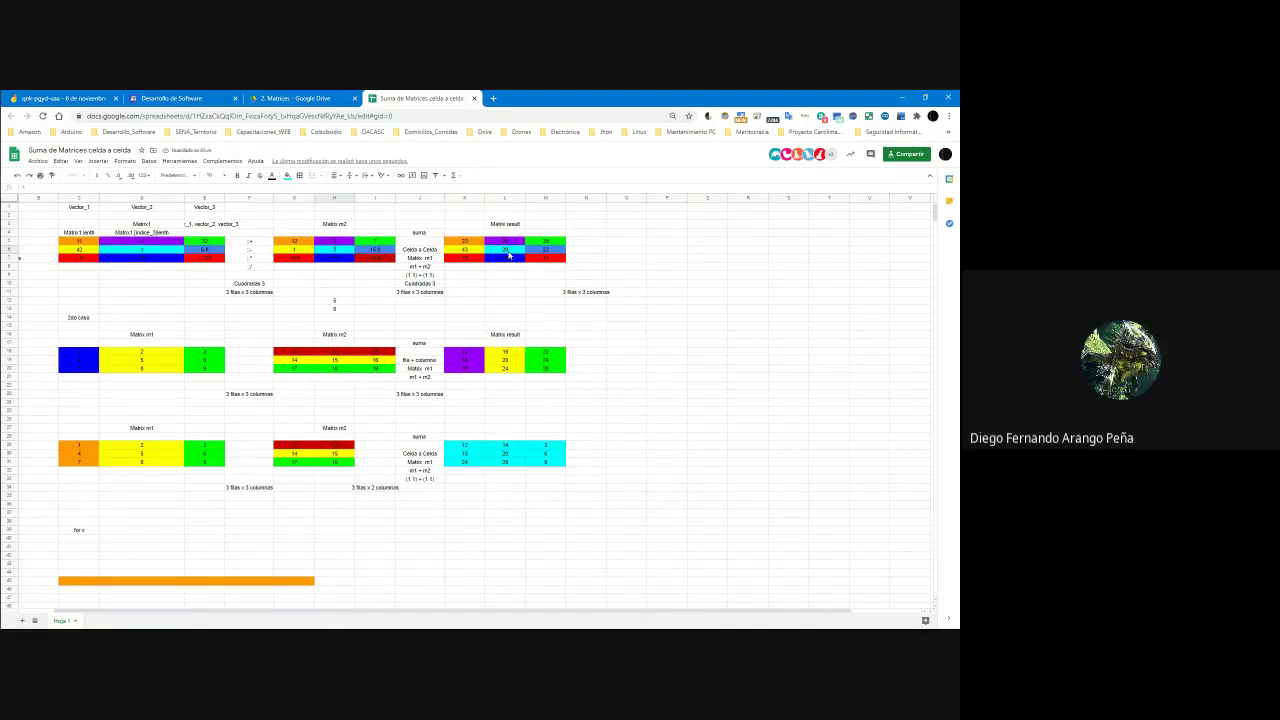
click(503, 249)
Step: Set Matrix1's E6 to 6 and Matrix m2's I6 to 4, and enter their sum, 10, in Matrix result's M6
click(210, 257)
click(388, 250)
click(545, 249)
click(556, 252)
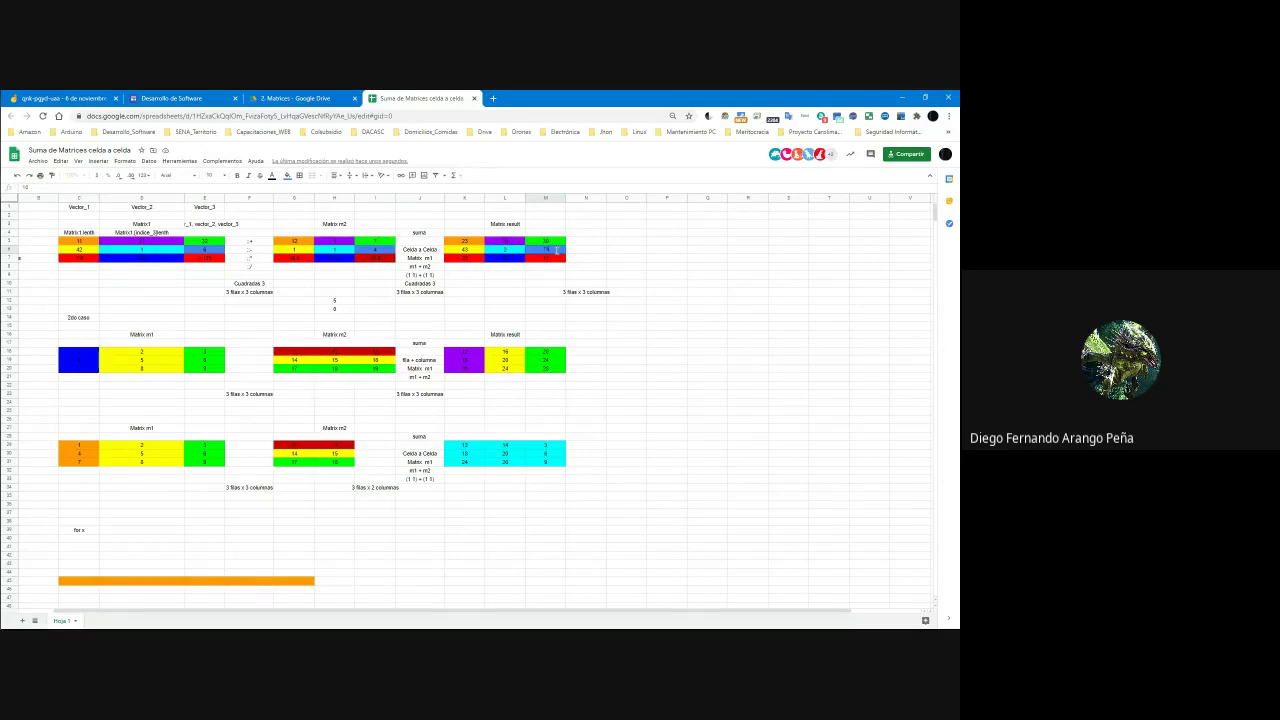
click(558, 256)
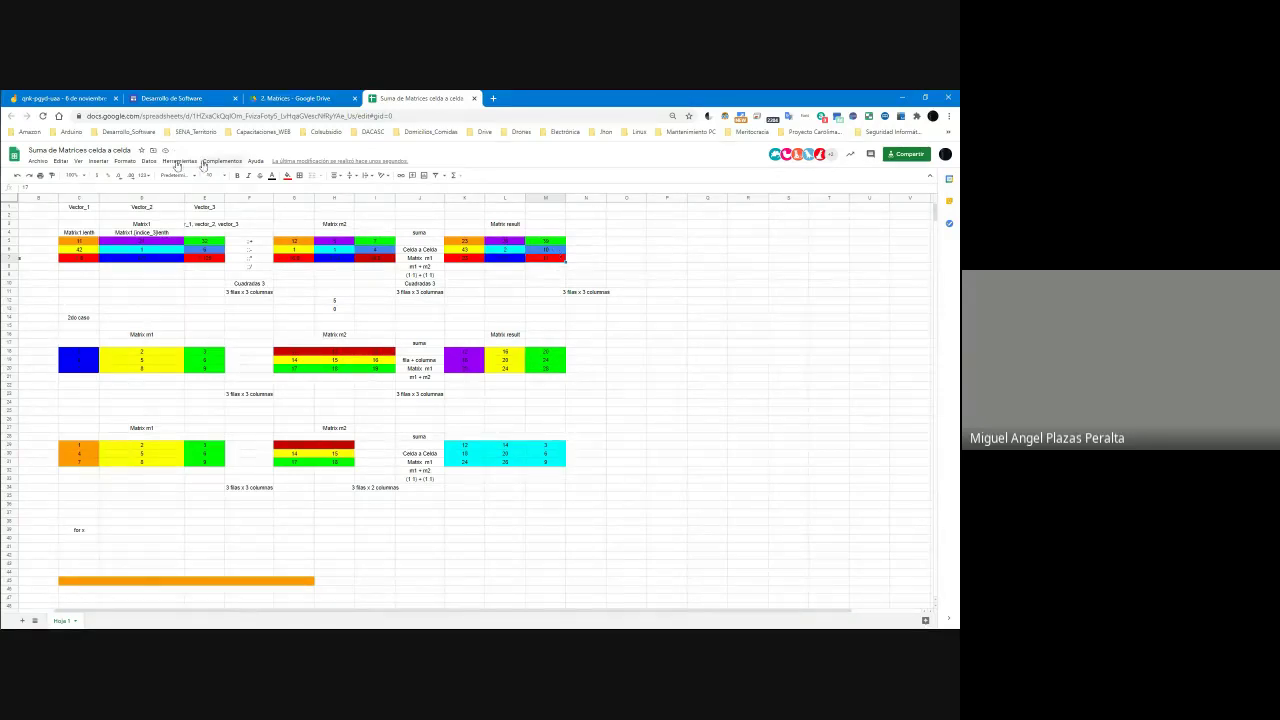
Step: Examine the orange and purple first-row addends in Matrix1 and Matrix m2 together with their sums in K5 and L5
click(83, 246)
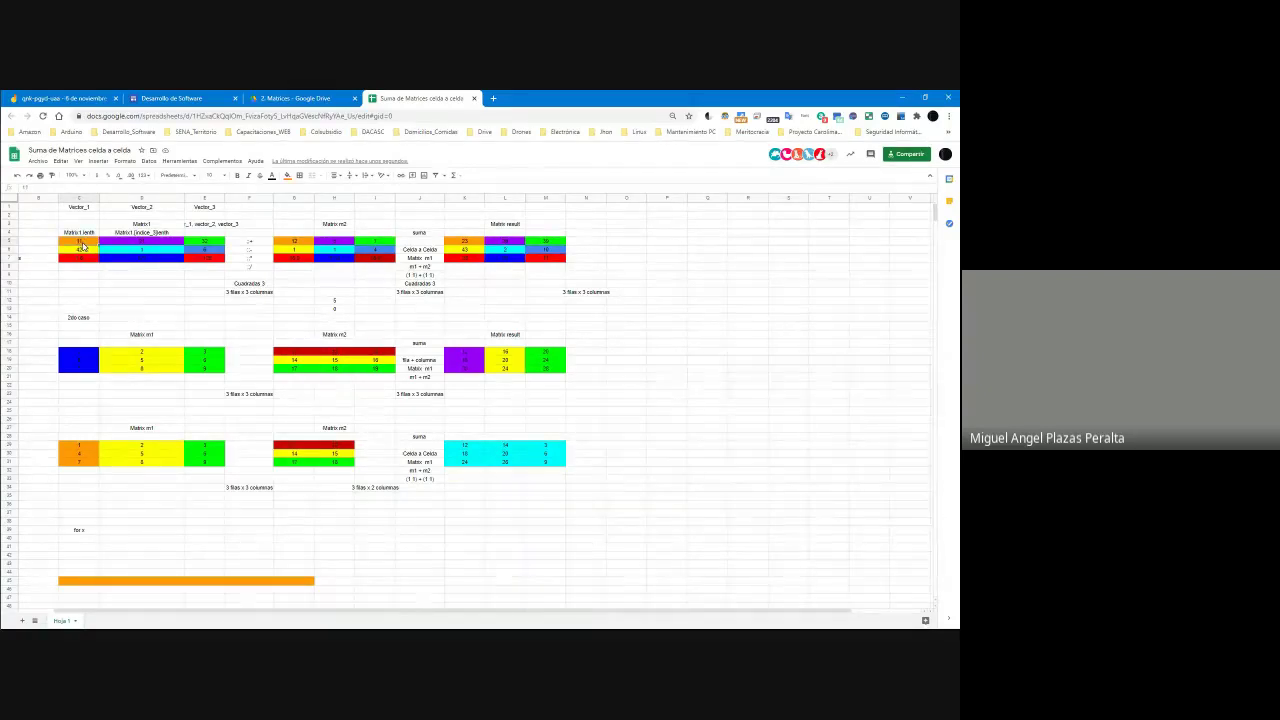
click(306, 247)
click(462, 246)
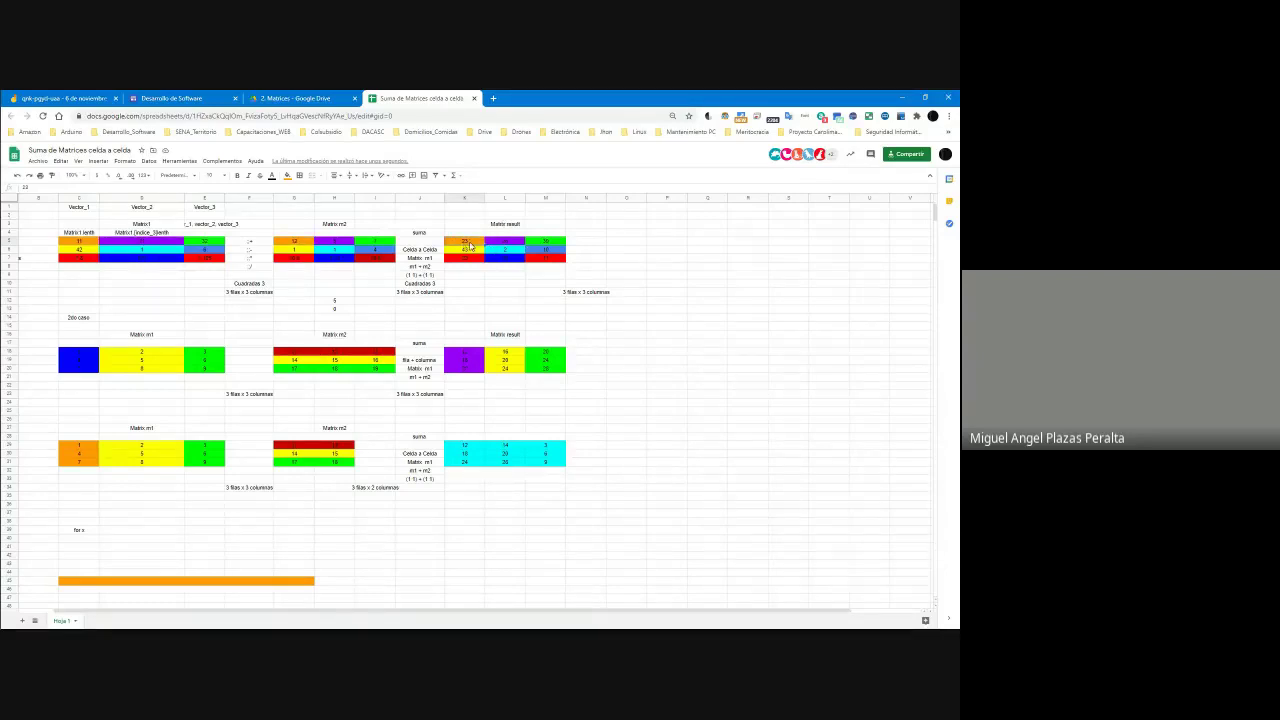
click(137, 245)
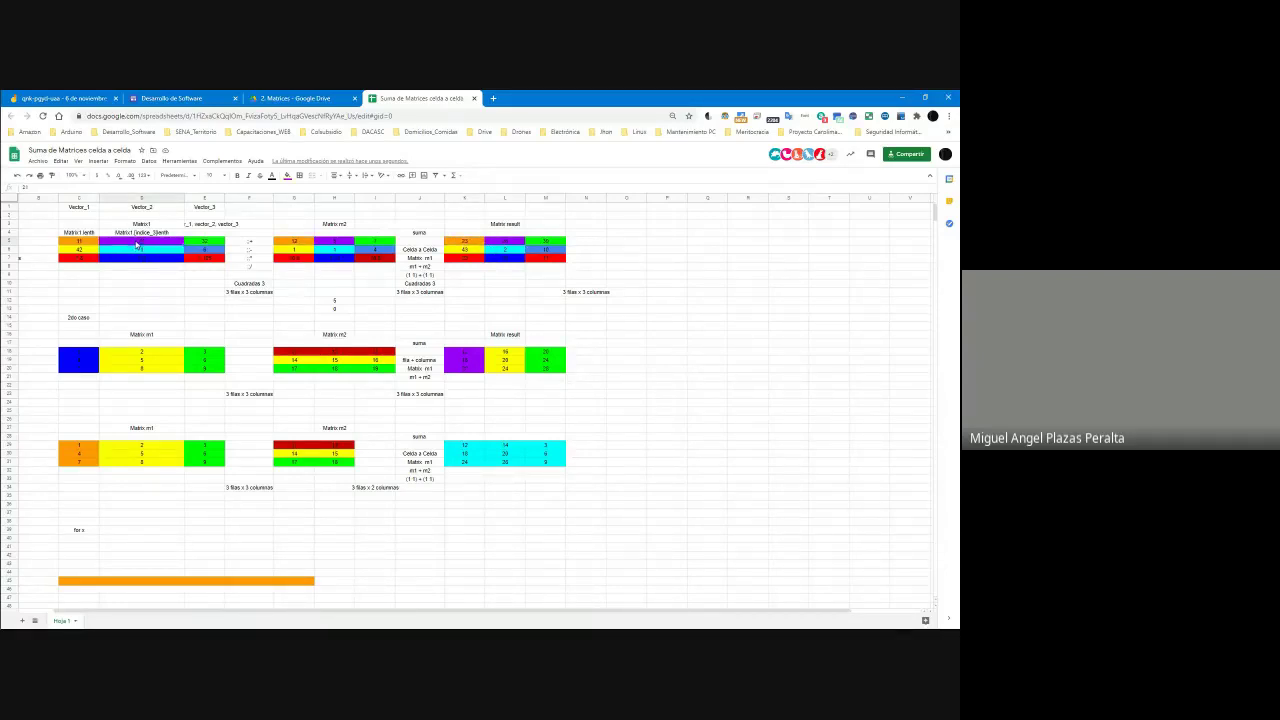
click(322, 248)
click(505, 245)
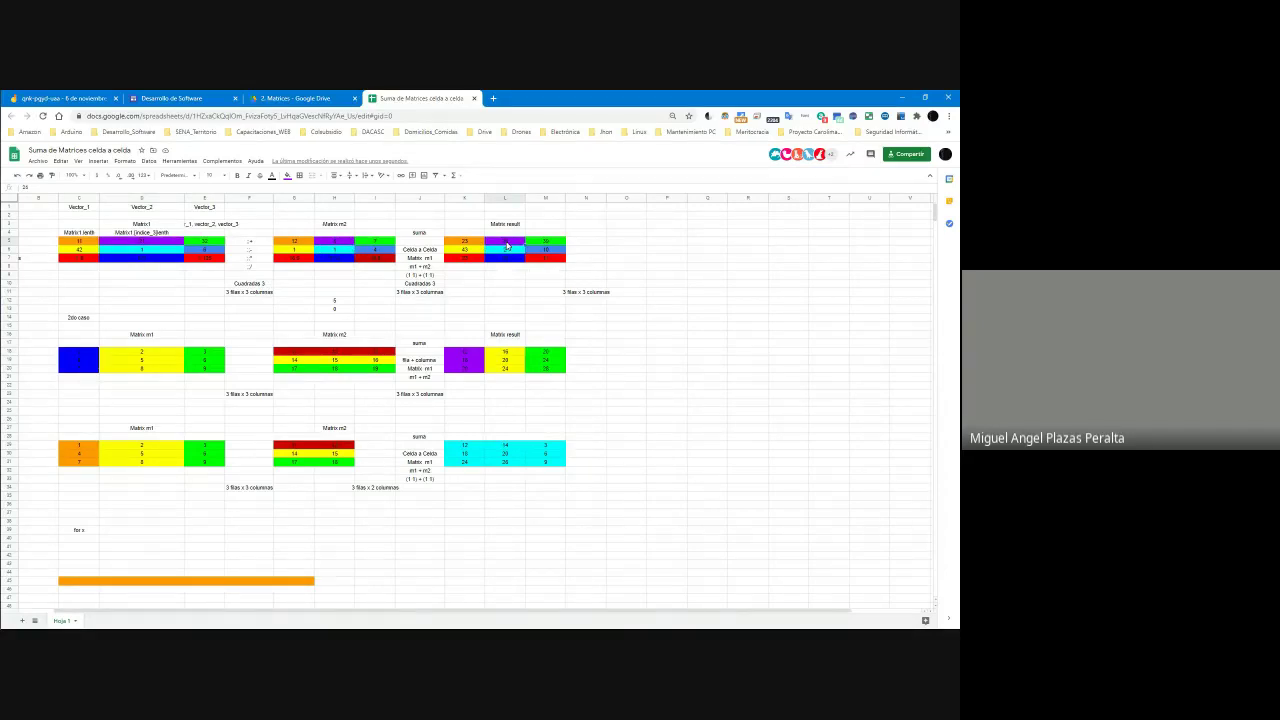
Step: Copy the whole Matrix result block K5:M7 and paste the copy starting at cell O5
click(455, 247)
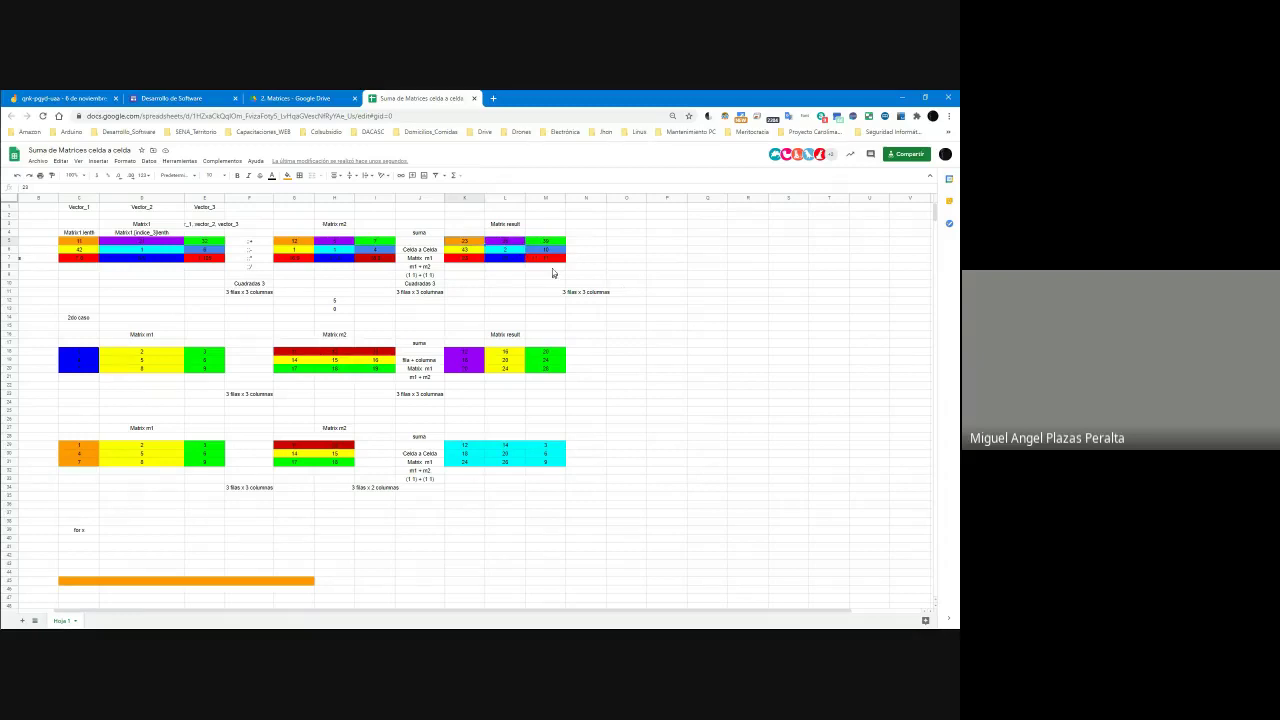
shift+click(549, 261)
key(ctrl+c)
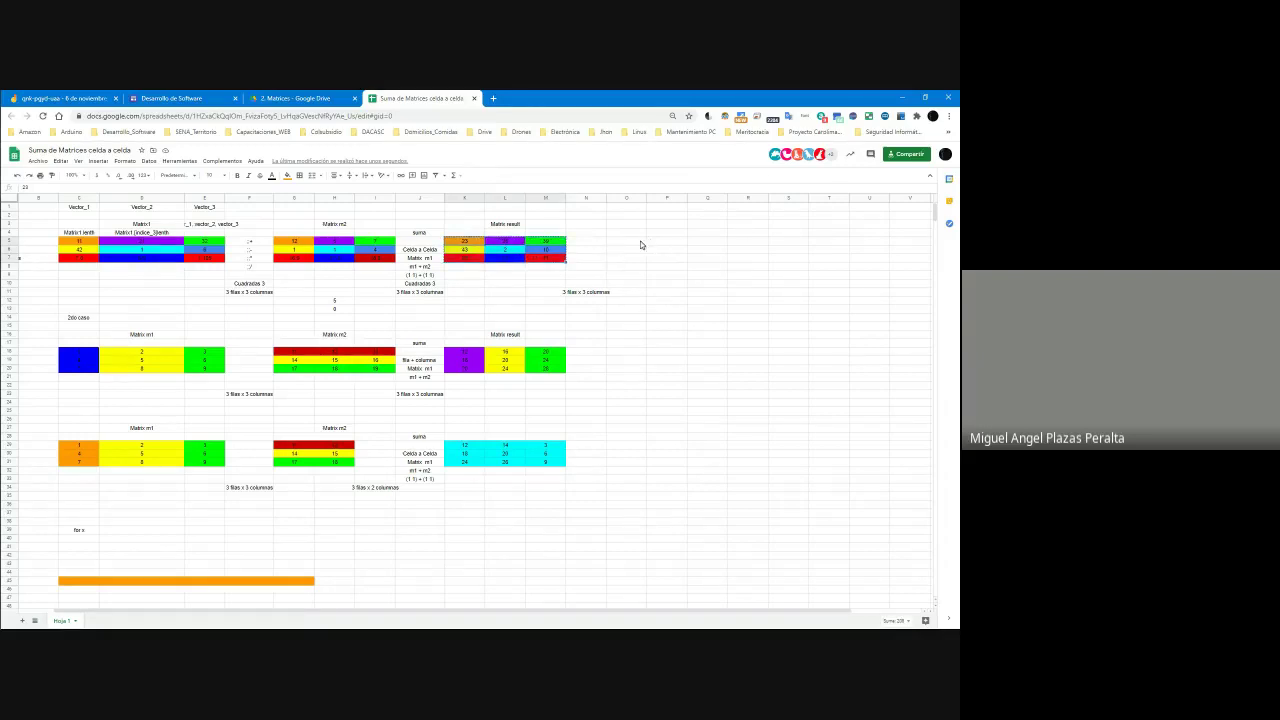
click(639, 243)
key(ctrl+v)
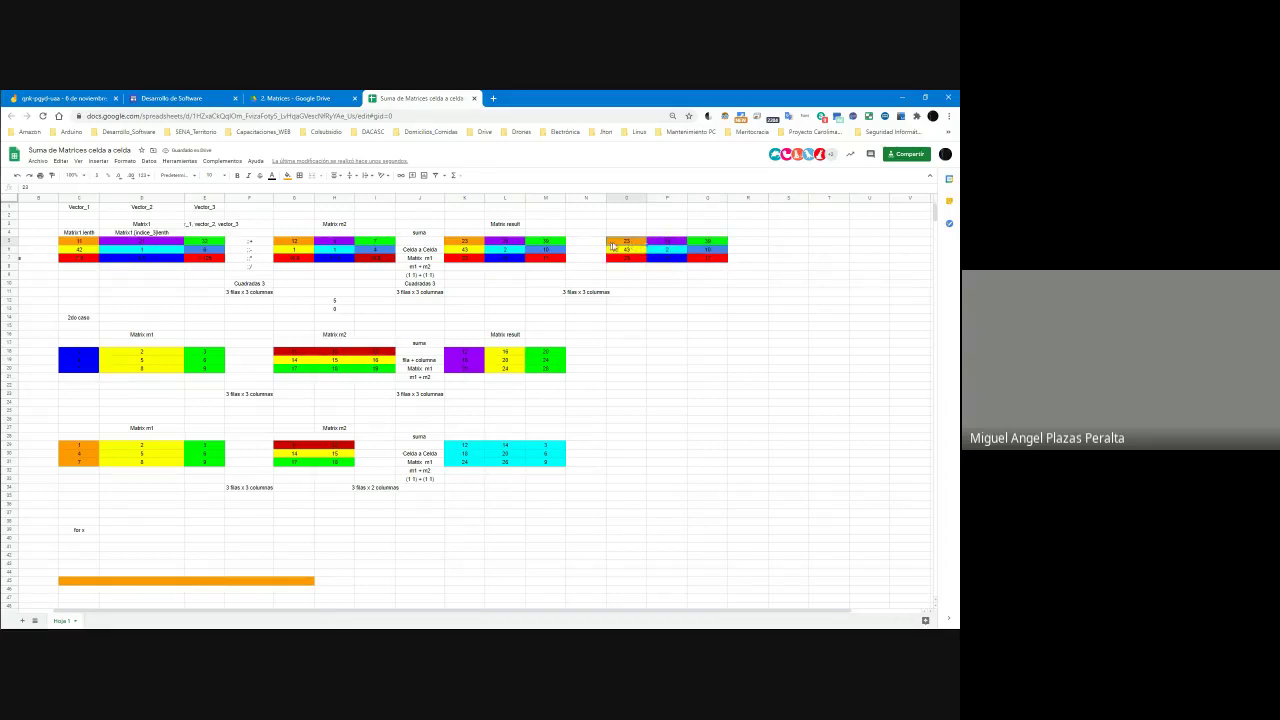
Step: Compare the first-row cells of the copied matrix, O5 and P5, with the matching first-row cells of Matrix1
click(631, 249)
click(614, 242)
click(677, 245)
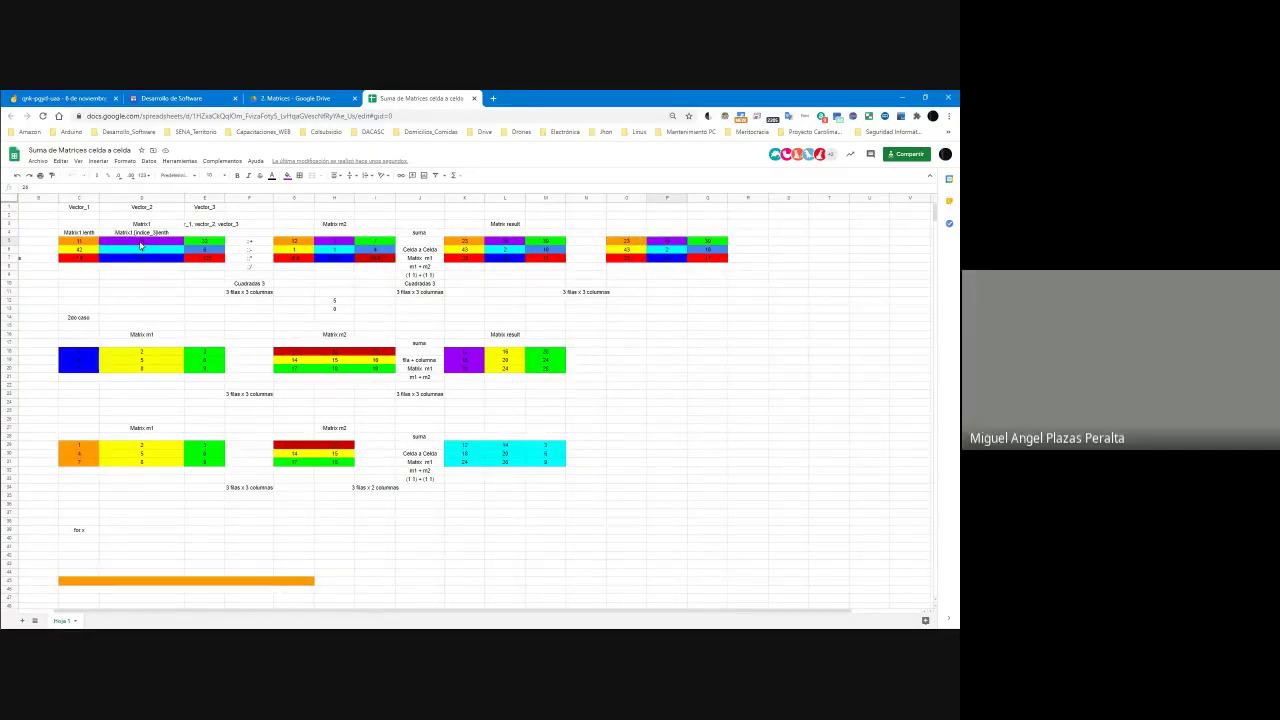
click(678, 241)
click(207, 247)
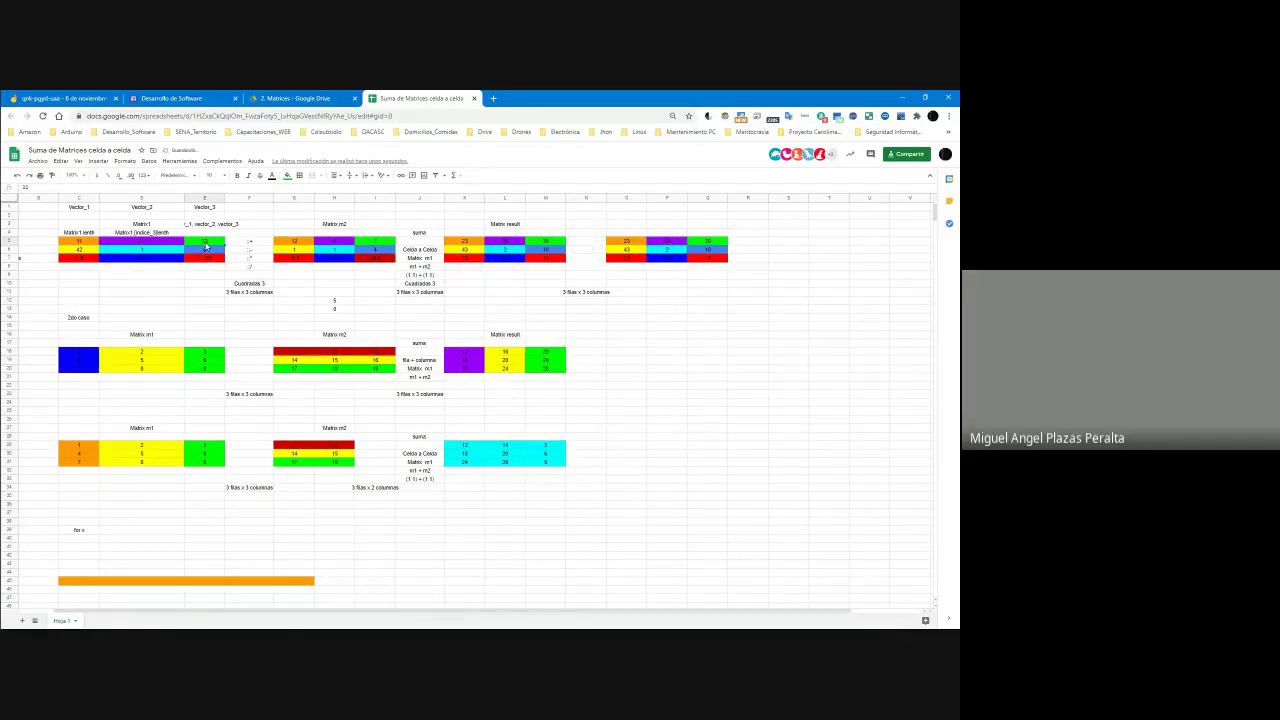
Step: Examine the Matrix m2 values and the duplicate result matrix in columns O to Q of the spreadsheet
click(285, 258)
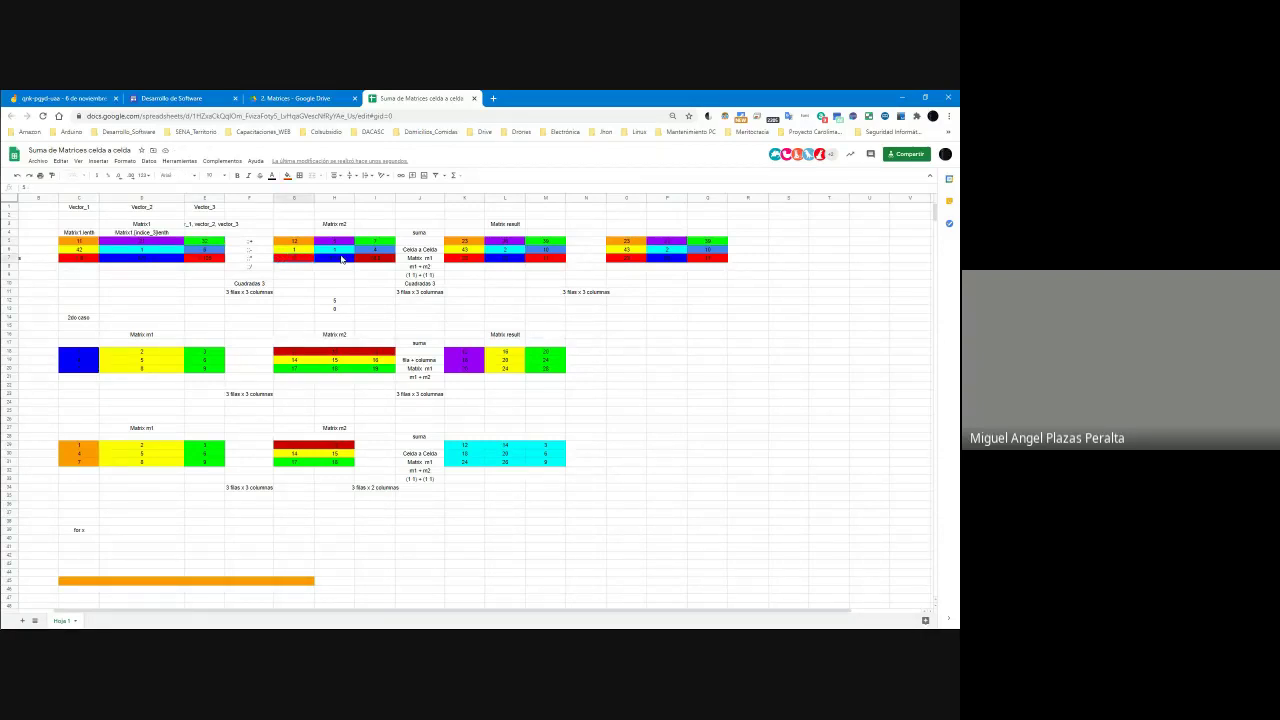
click(705, 242)
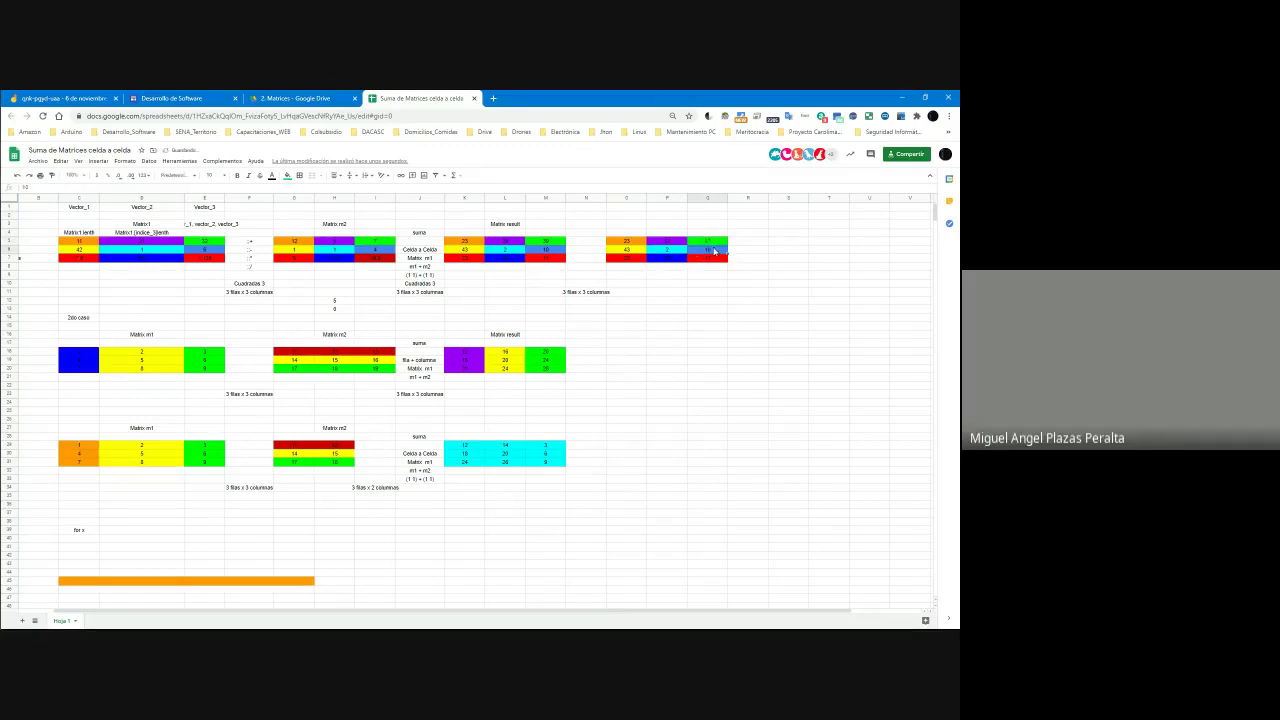
drag(616, 233, 743, 271)
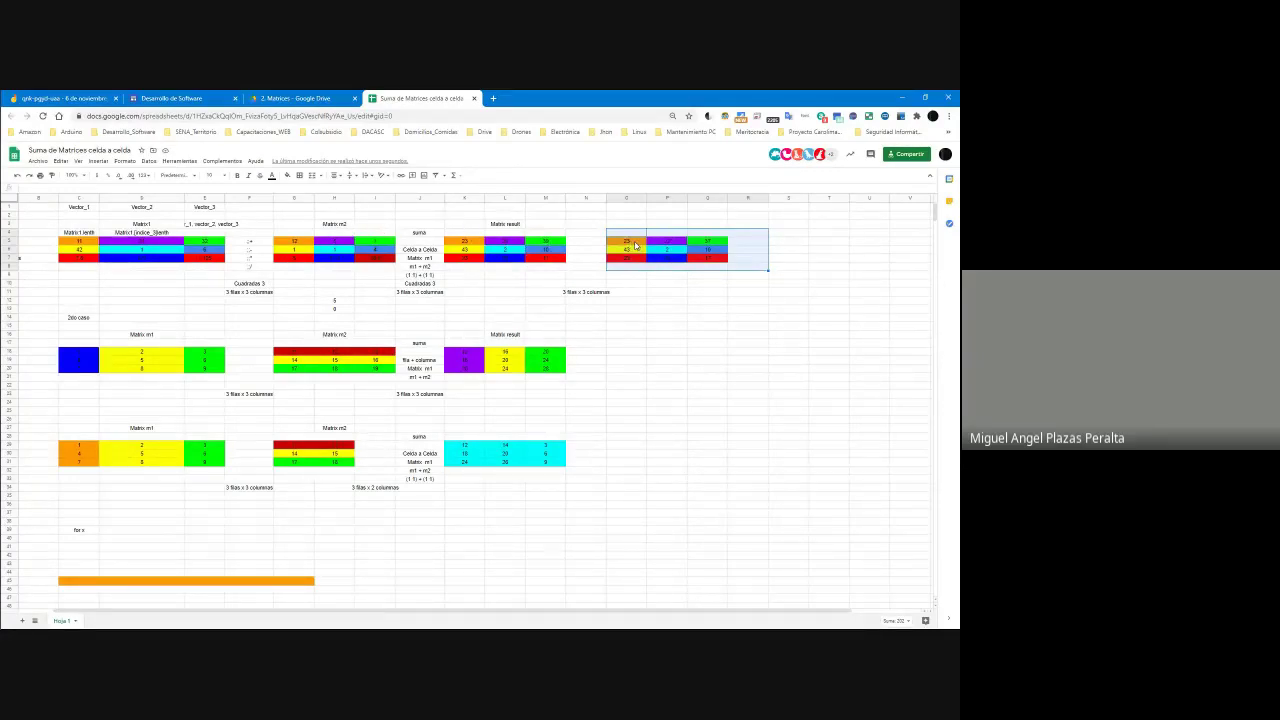
click(588, 233)
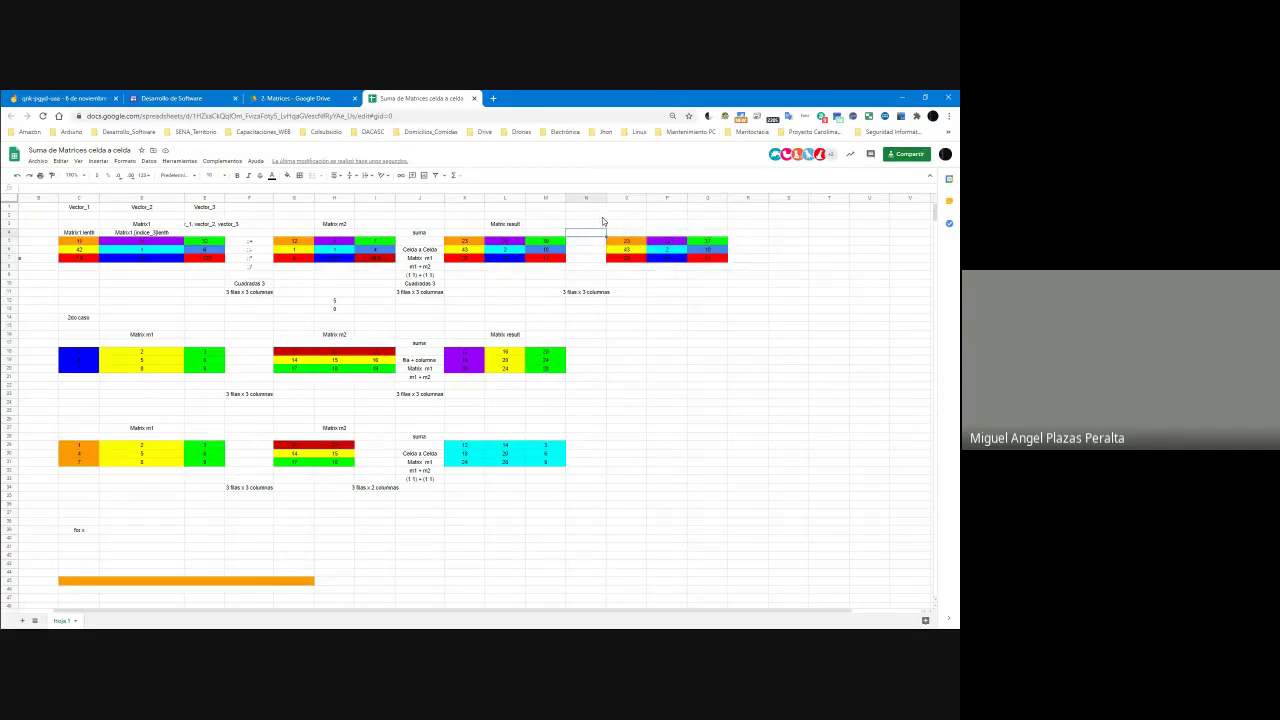
drag(617, 222, 729, 270)
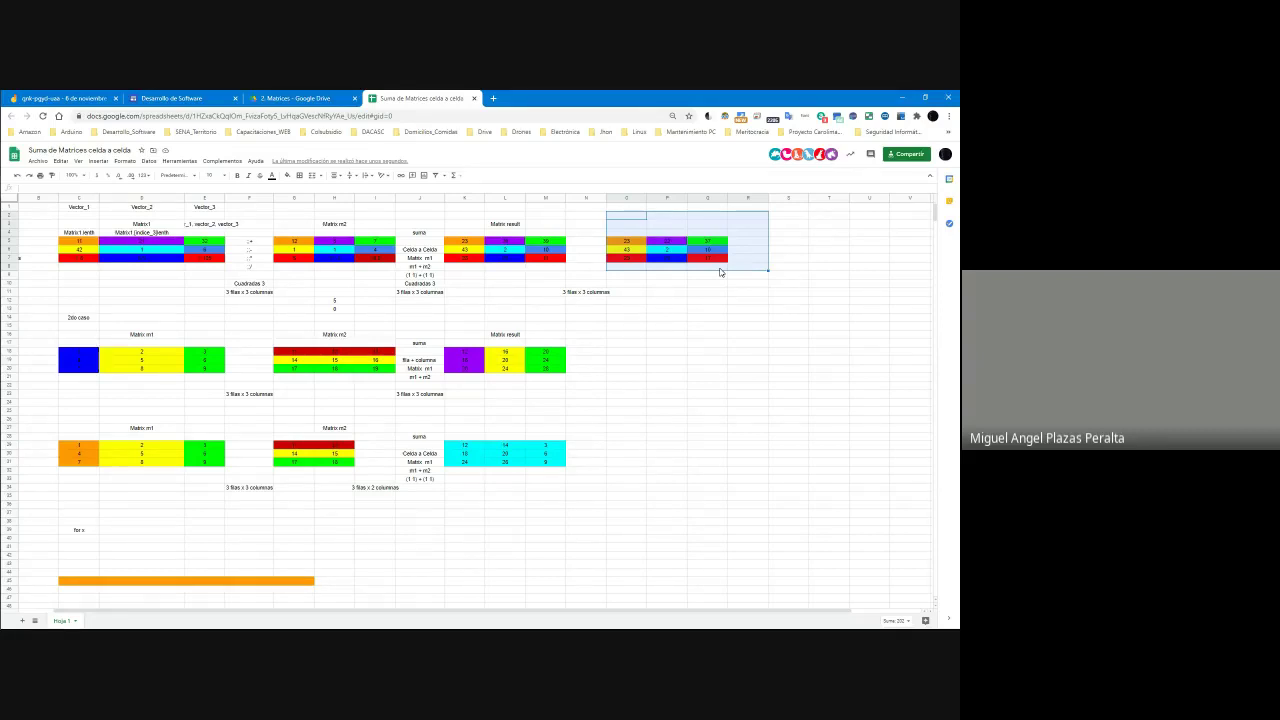
click(800, 269)
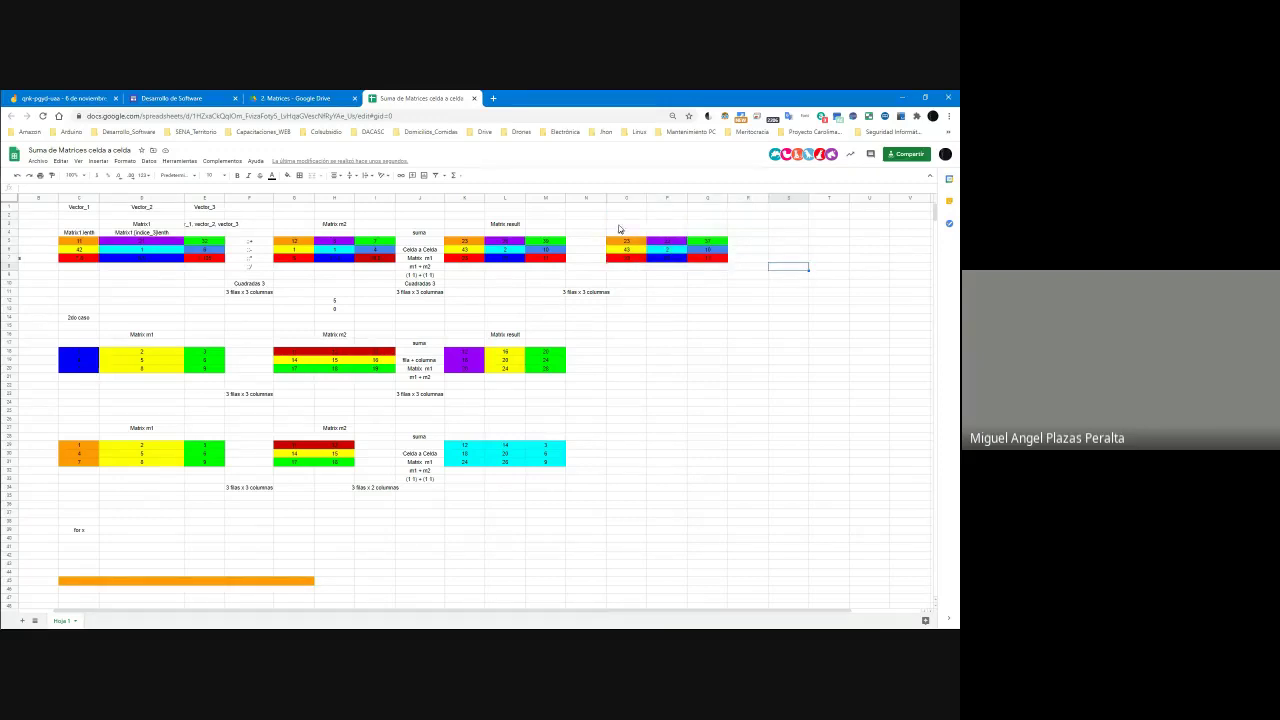
drag(626, 225, 745, 273)
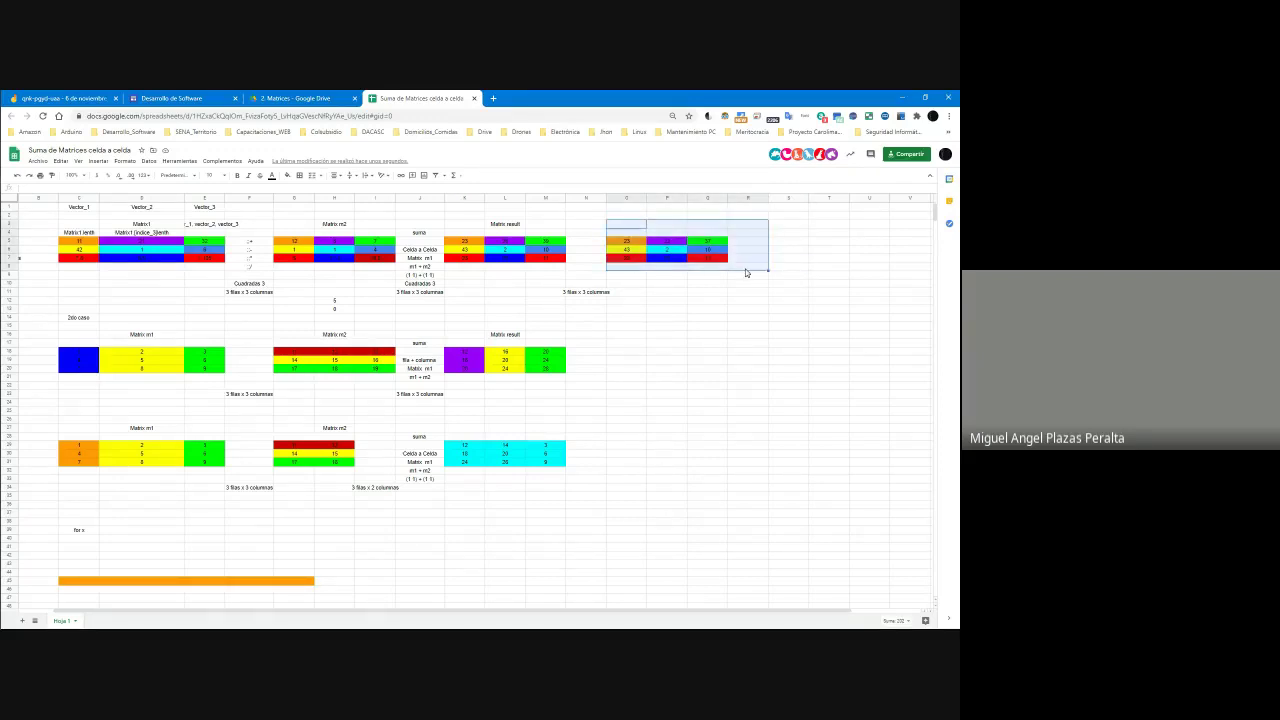
Step: Delete columns O to Q holding the duplicate result matrix and fit column N's width to its contents
click(626, 197)
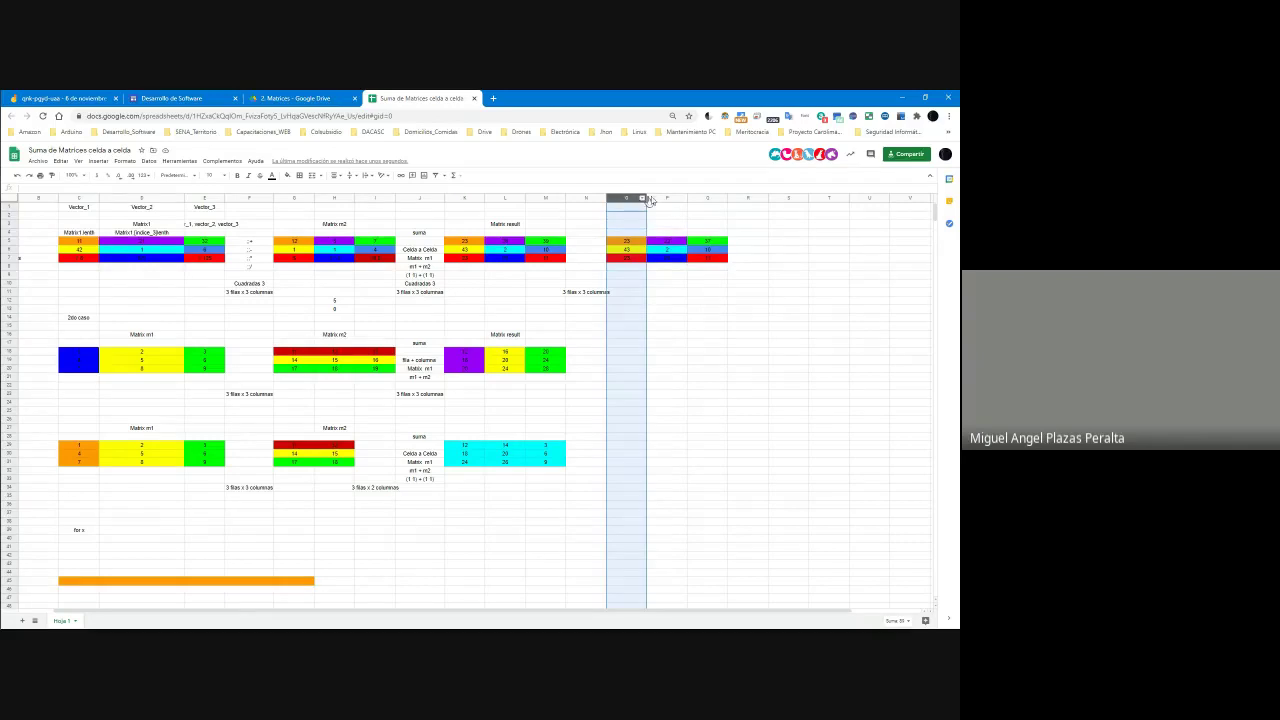
shift+click(698, 197)
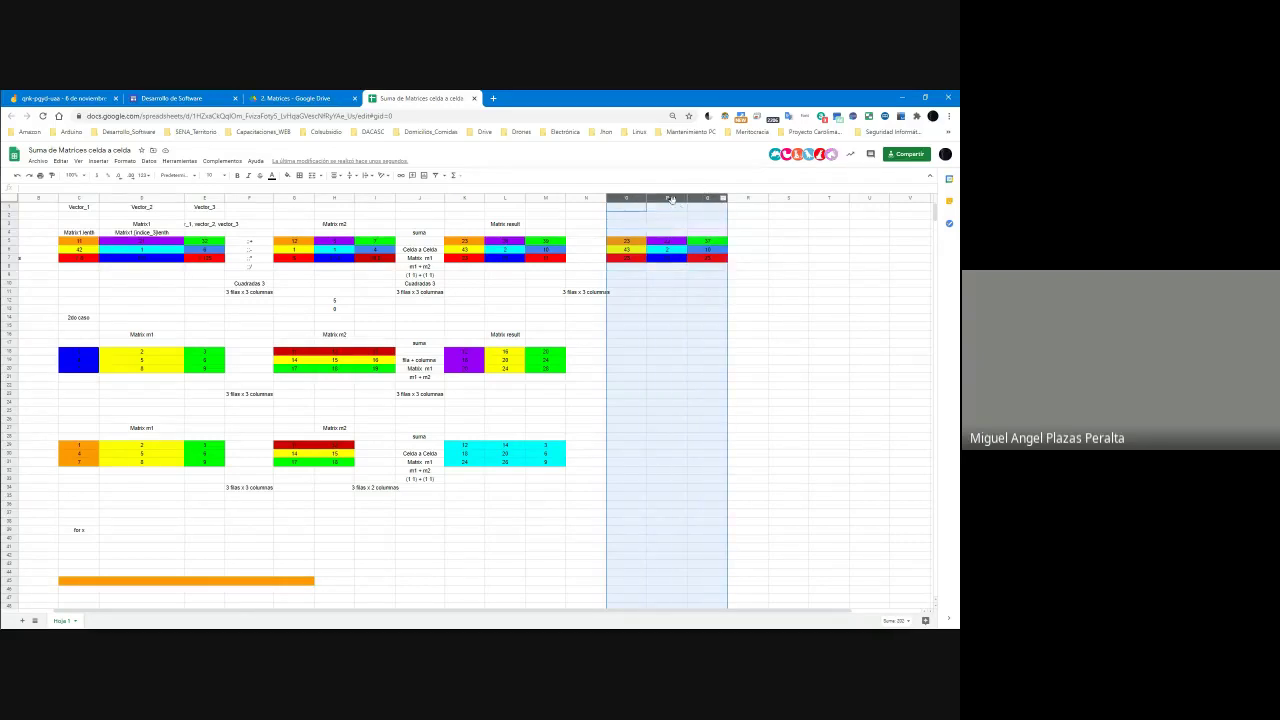
right_click(673, 199)
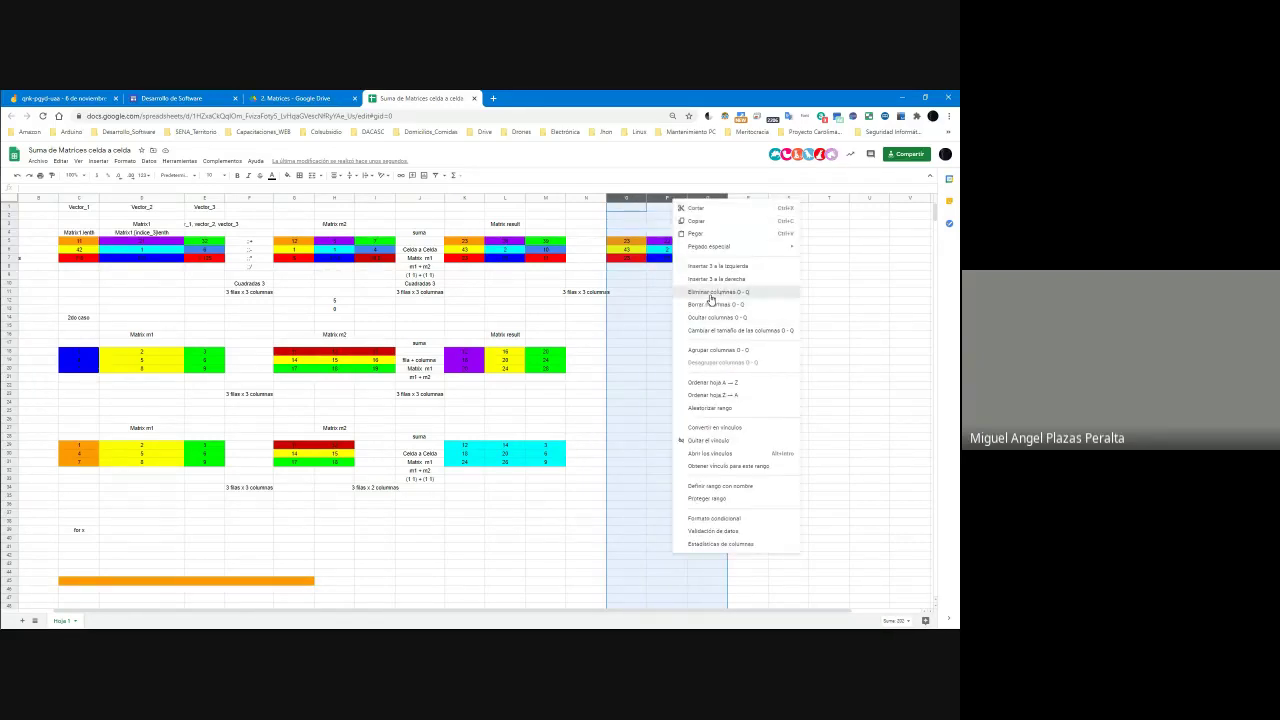
click(718, 292)
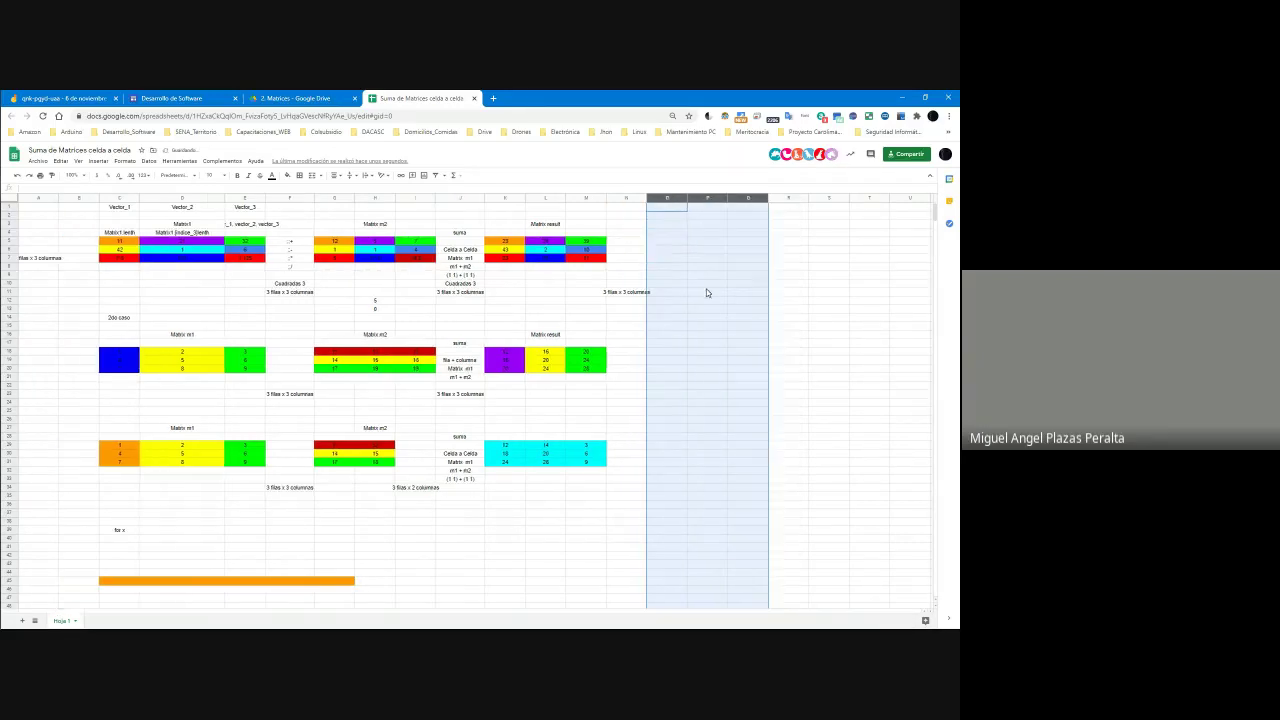
double_click(646, 197)
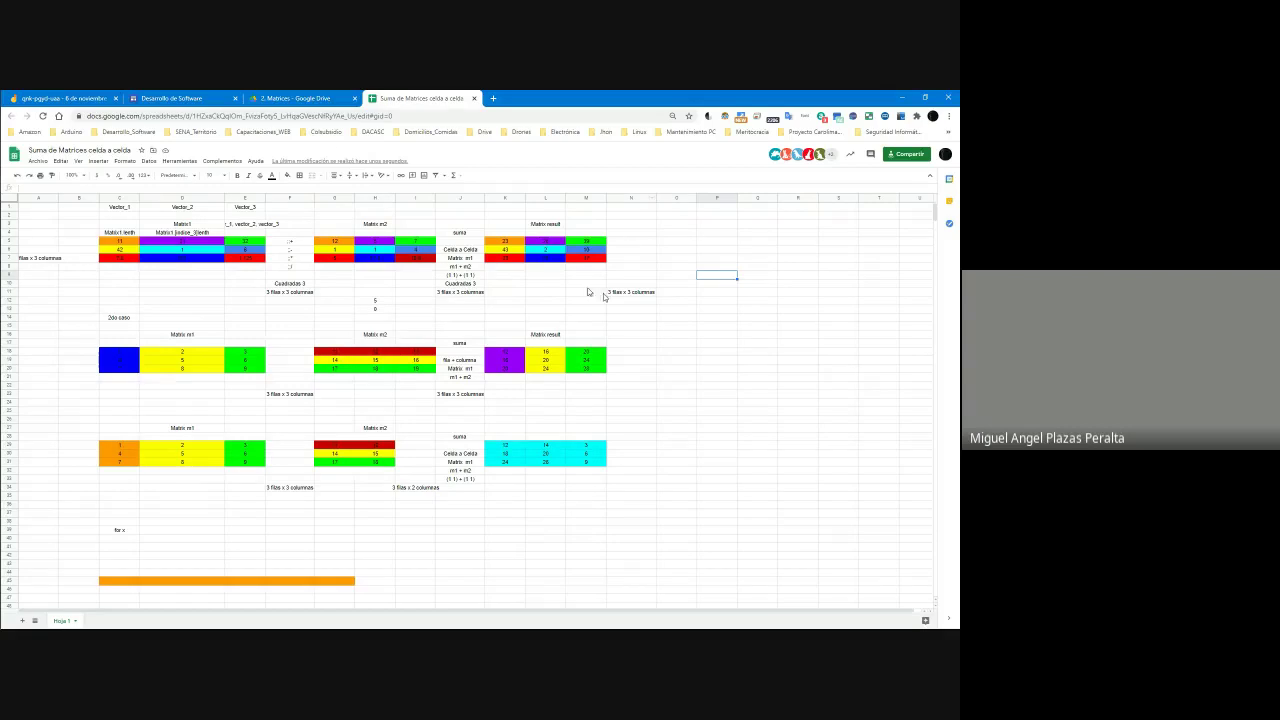
Step: Examine the cell-by-cell correspondence between the first rows of Matrix1, Matrix m2 and Matrix result
click(113, 247)
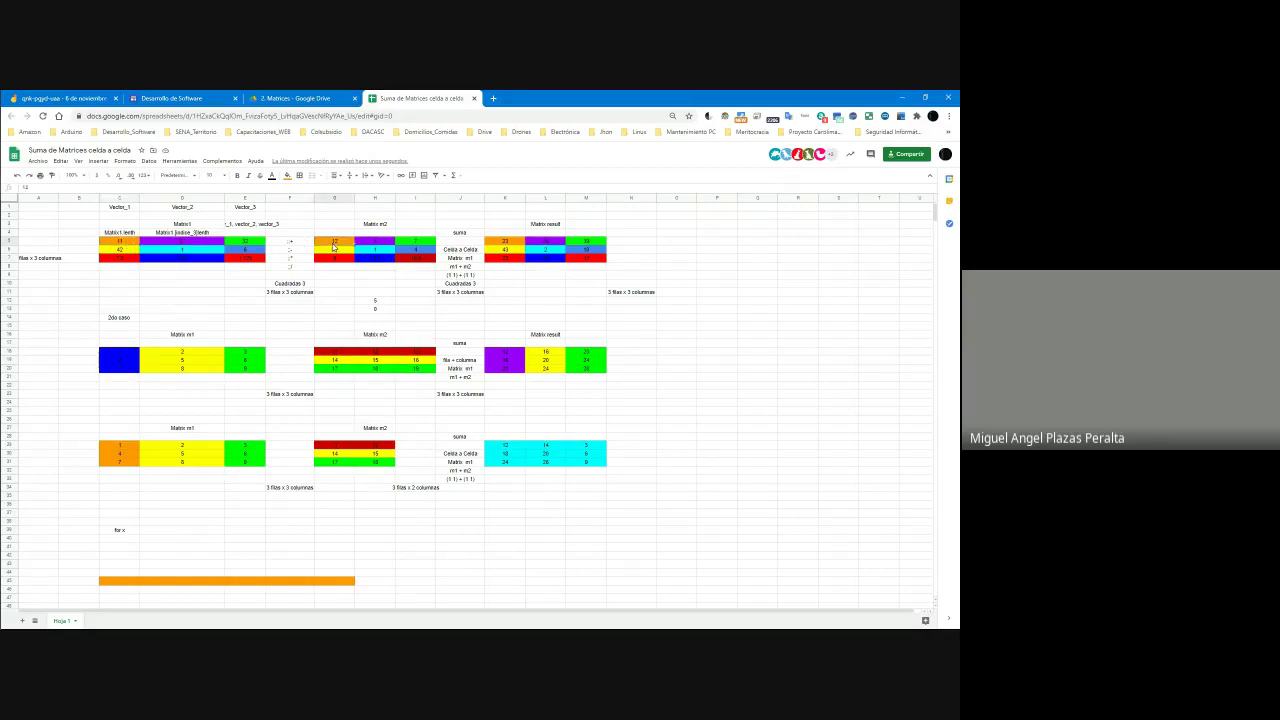
click(162, 244)
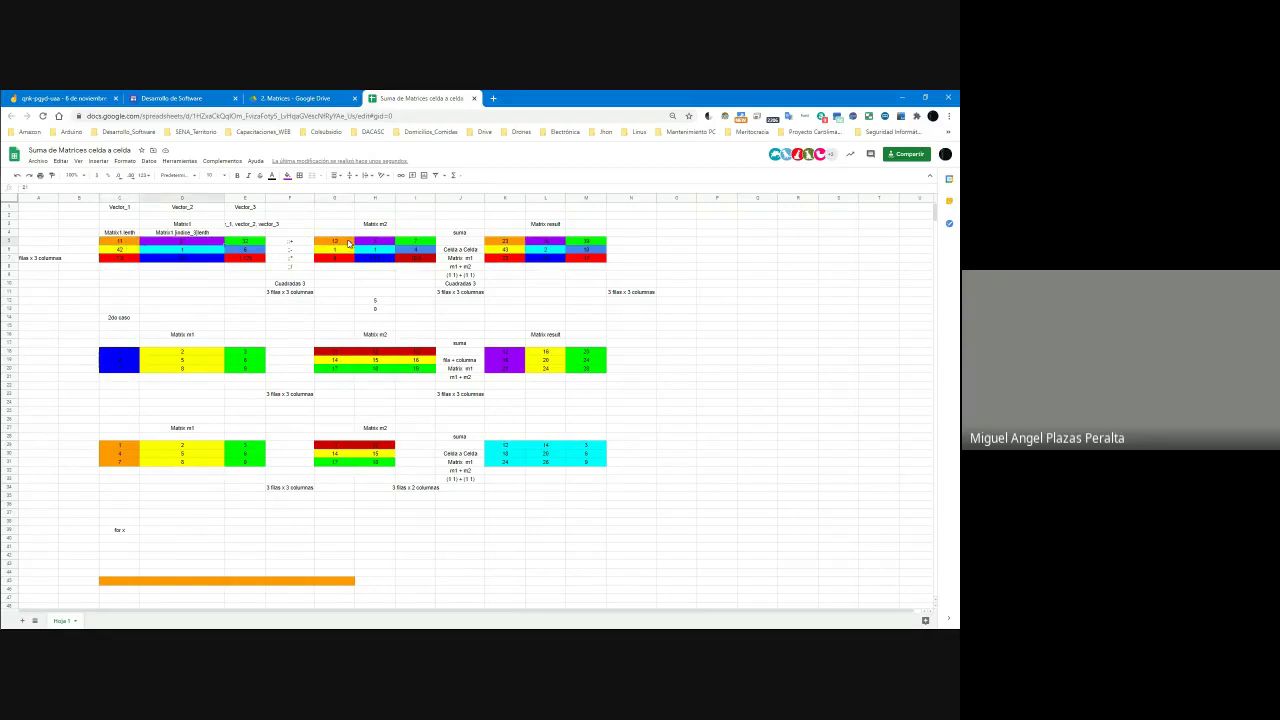
click(376, 244)
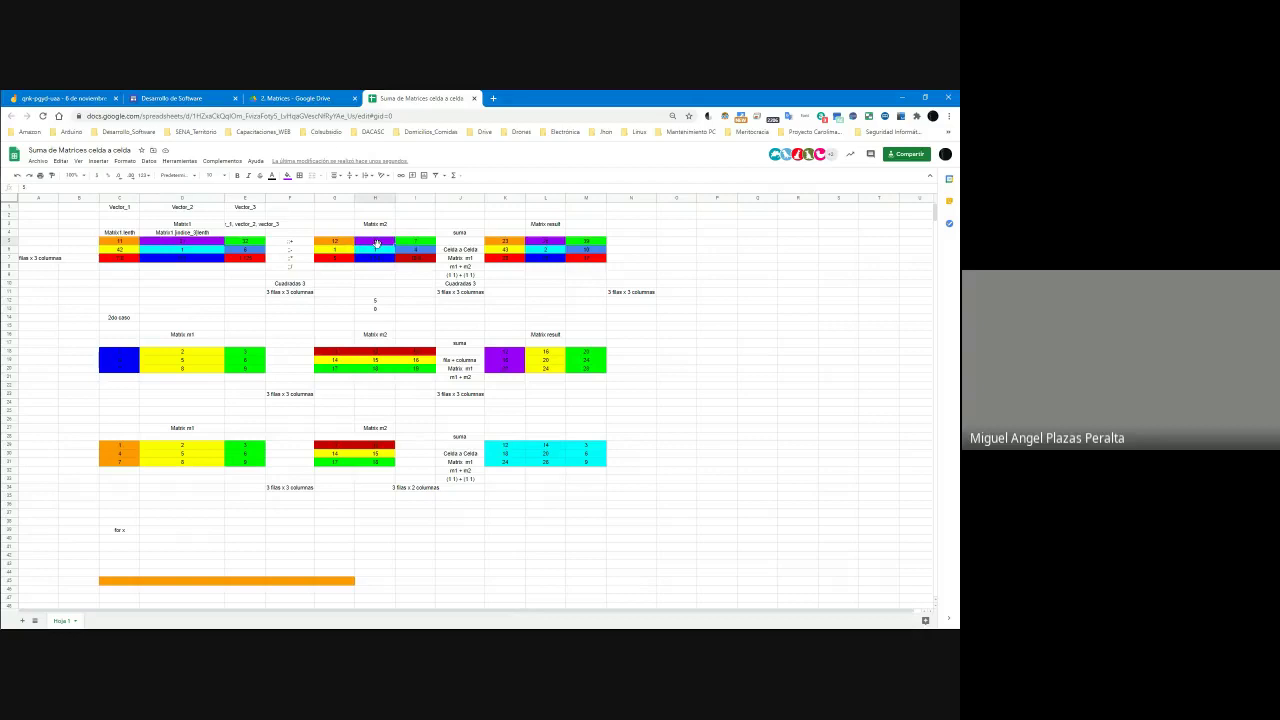
click(248, 243)
click(421, 246)
click(590, 247)
Step: Examine how the cells in Matrix1's first row pair with the cells in Matrix m2's first column
click(132, 241)
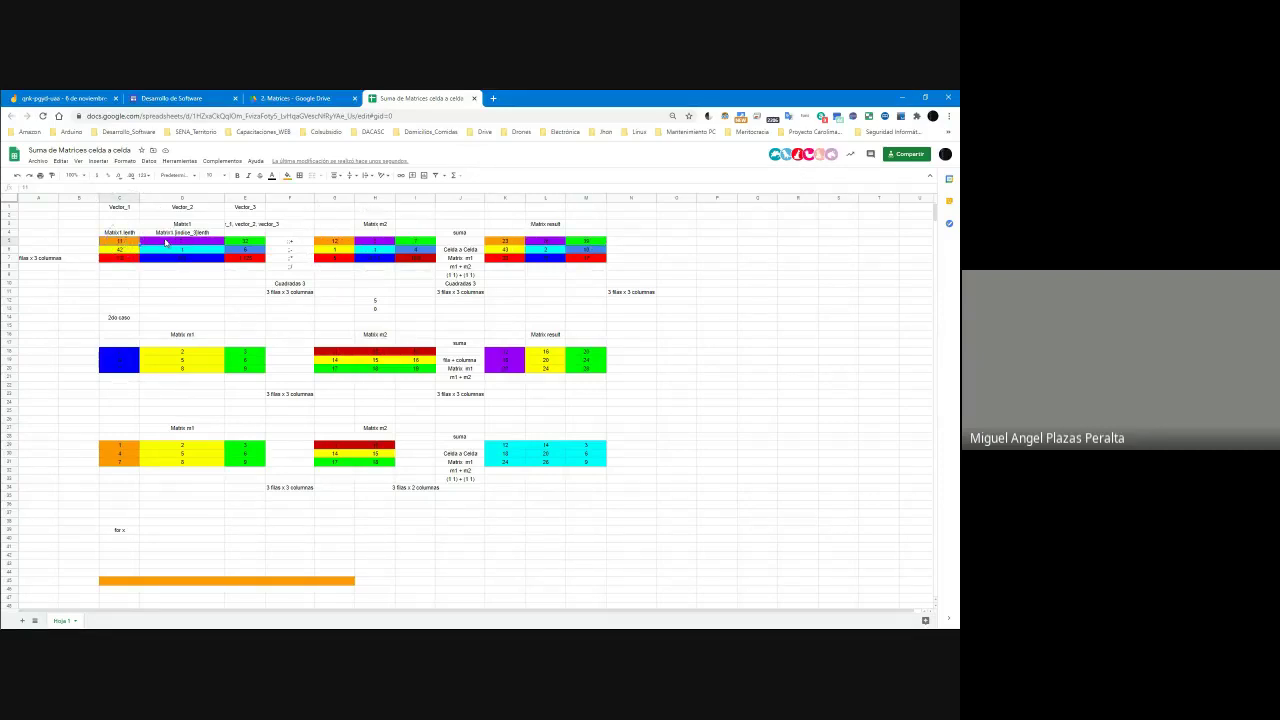
click(166, 243)
click(344, 255)
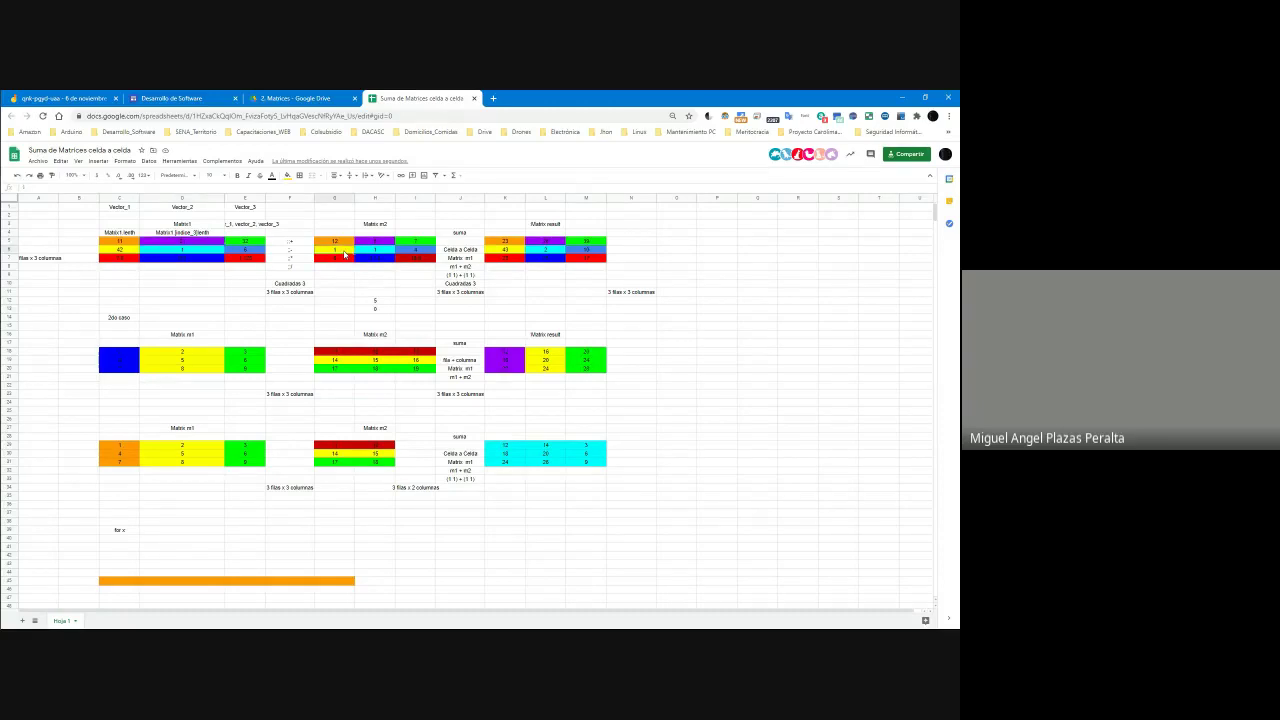
click(247, 246)
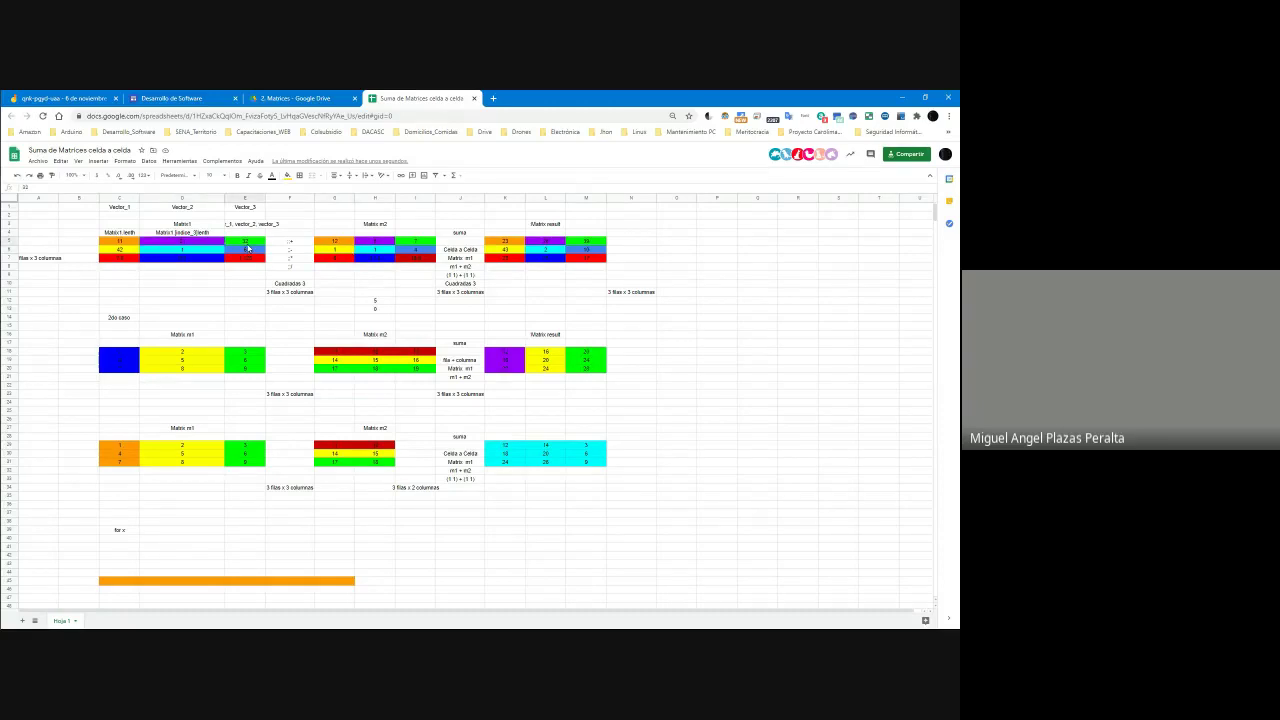
click(326, 262)
click(326, 264)
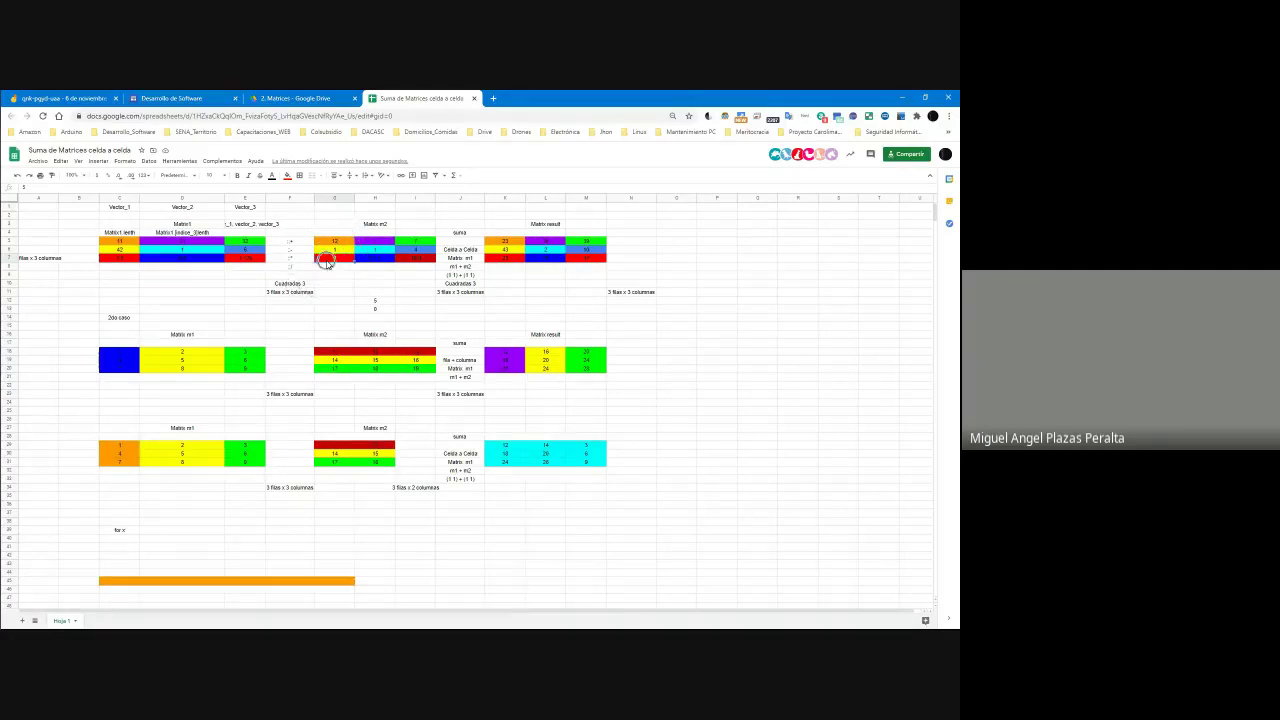
click(127, 242)
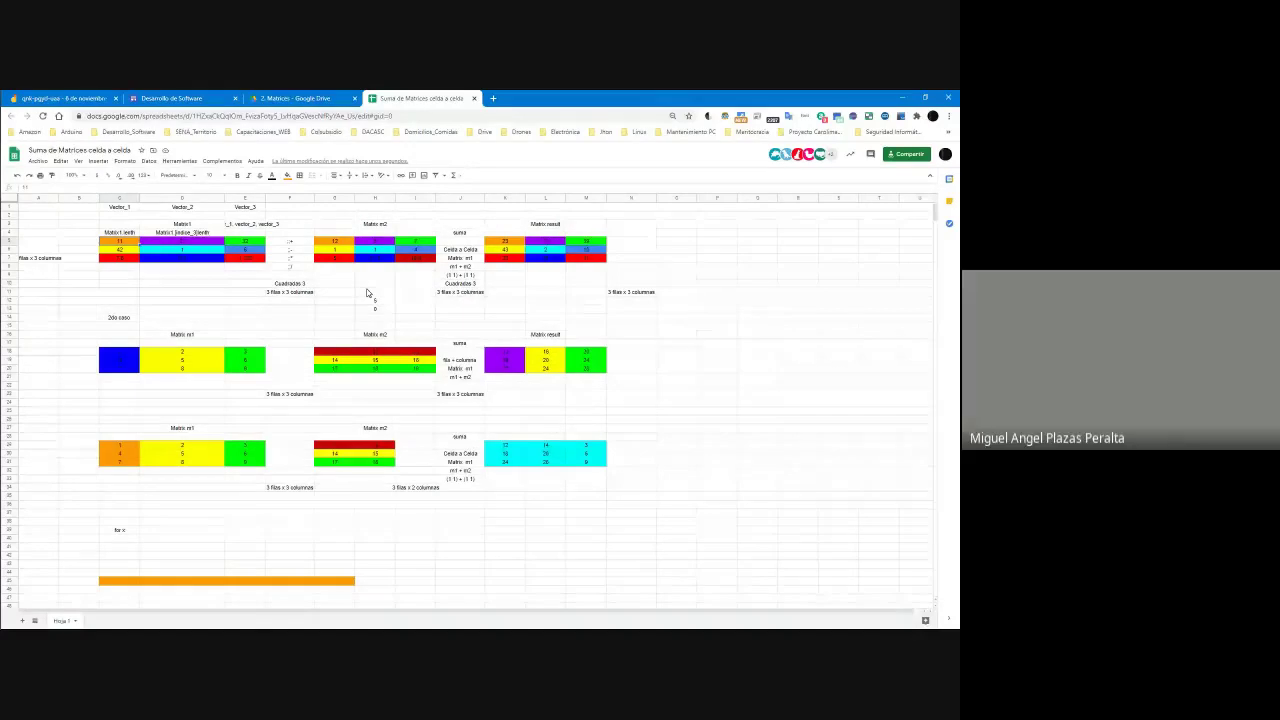
Step: Open "Modelo gráfico de comunicación entre dos métodos" from the 2. Matrices Drive folder in Google Slides and show it as a slideshow
click(292, 98)
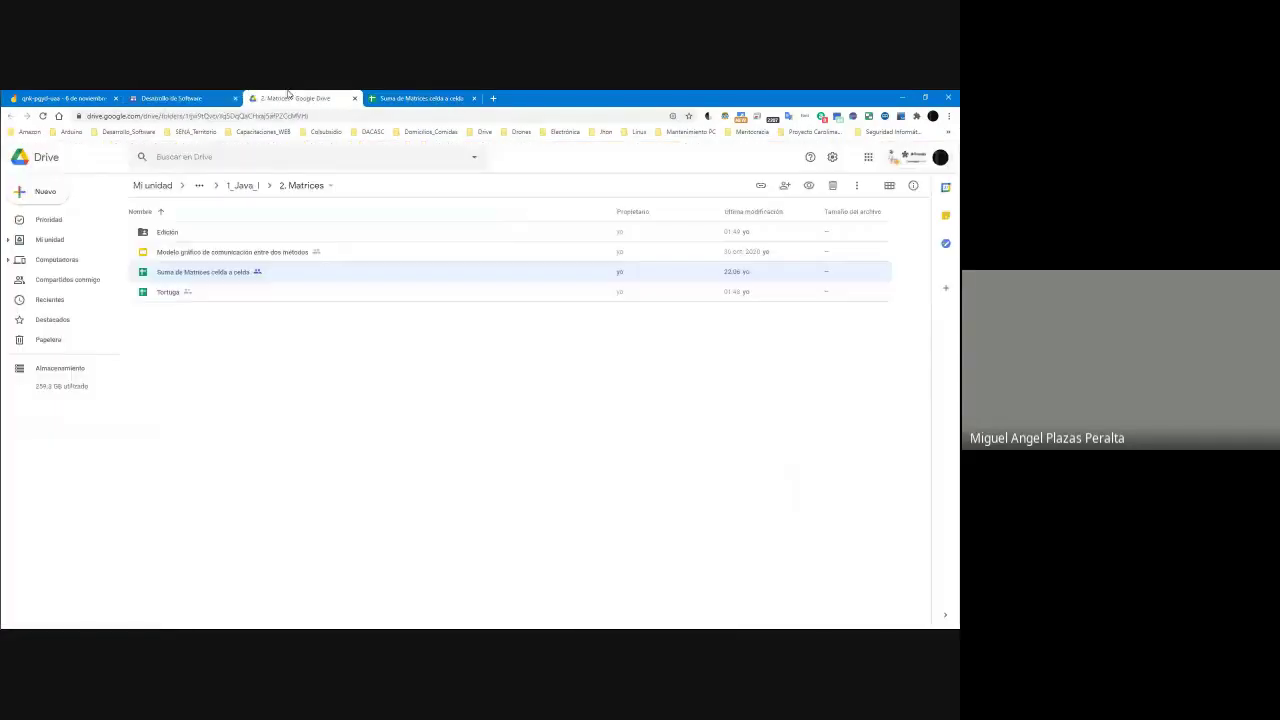
click(192, 275)
right_click(186, 258)
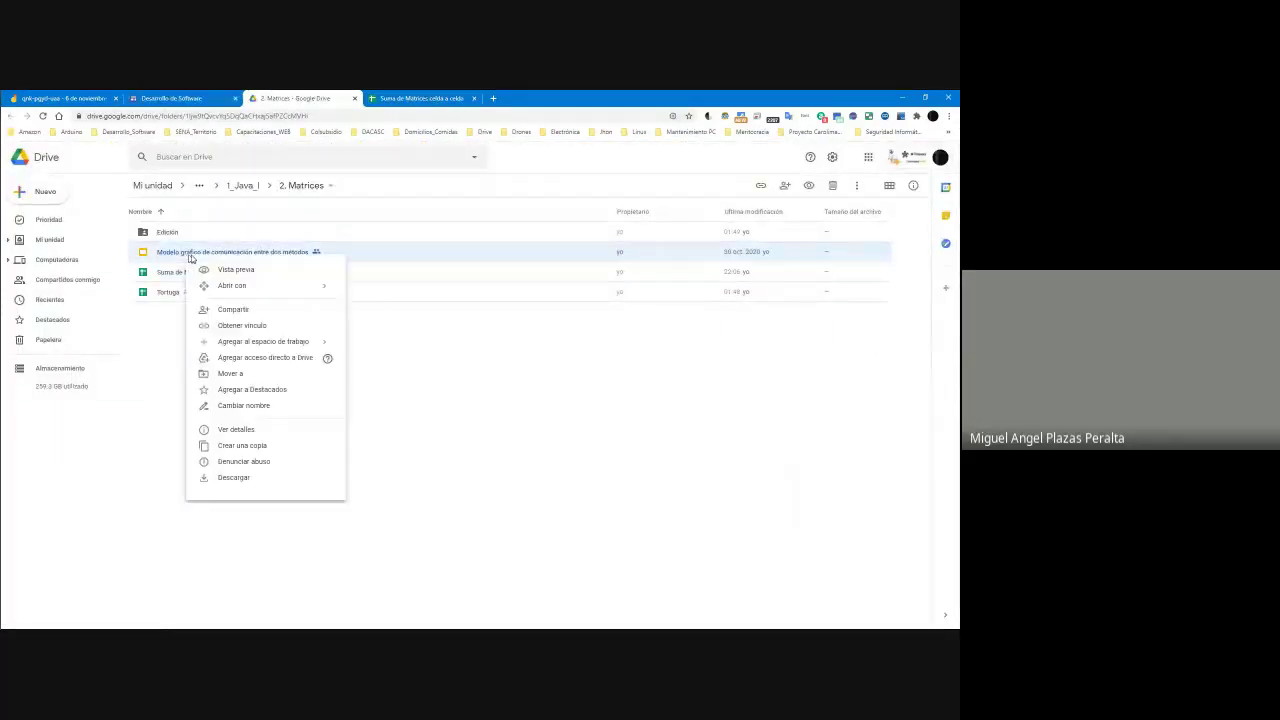
mouse_move(291, 288)
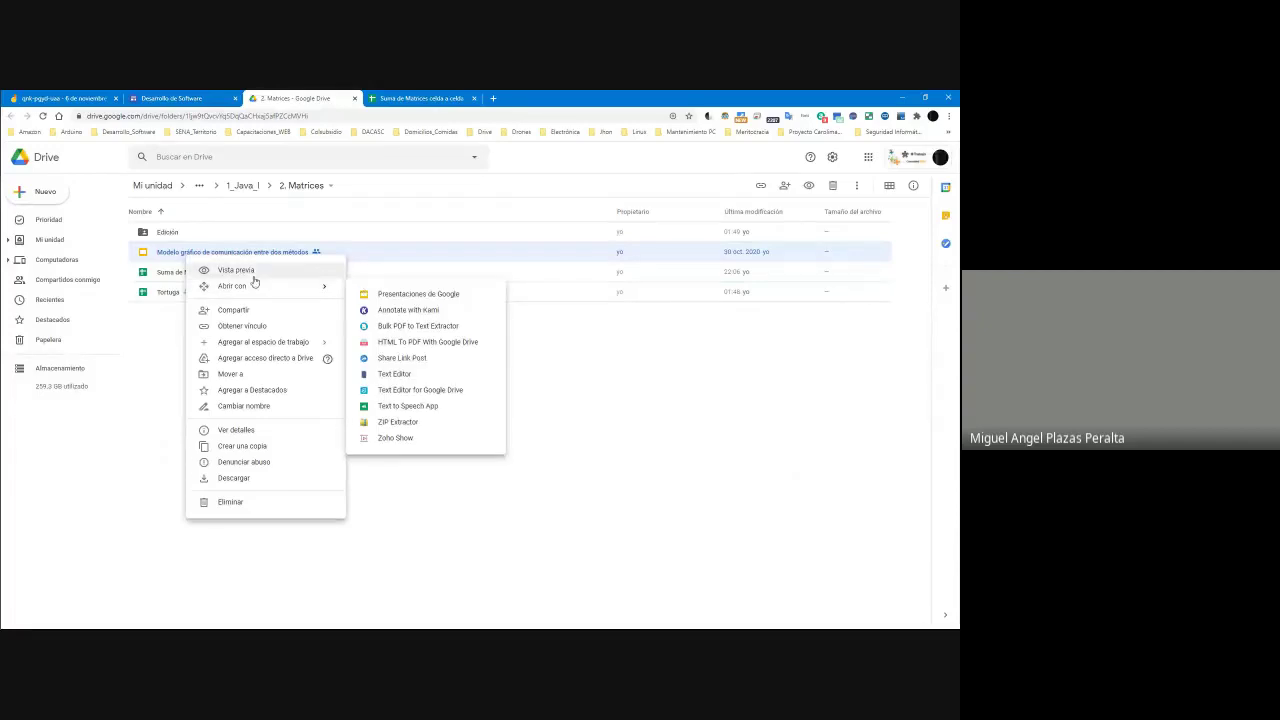
click(248, 272)
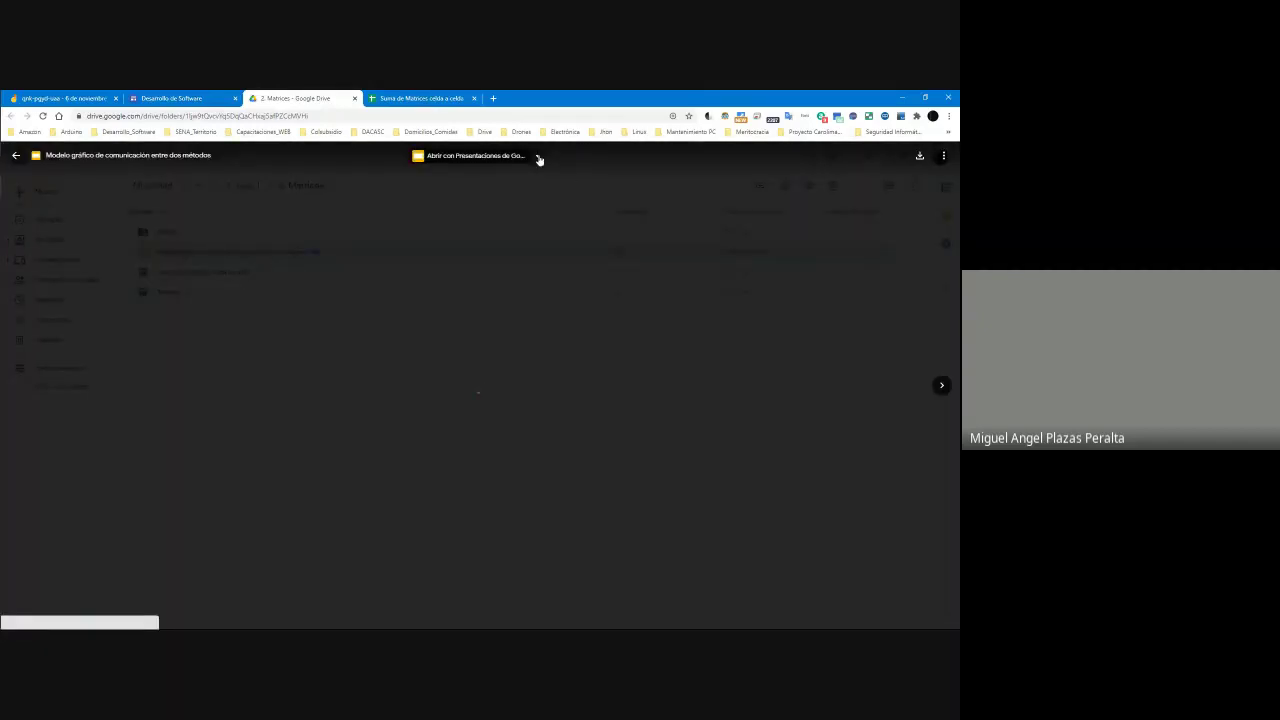
click(537, 156)
click(561, 190)
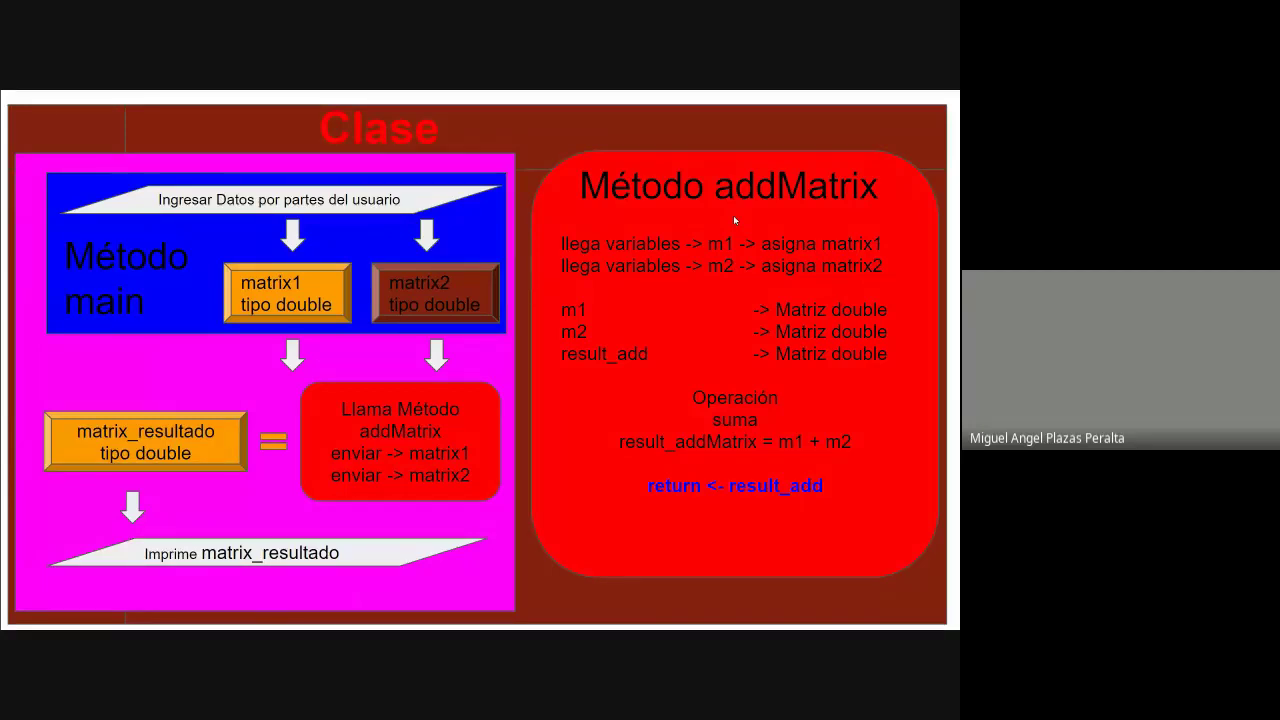
Step: Leave the slideshow, return to the "Suma de Matrices celda a celda" spreadsheet and look over the Matrix1 cells
key(Escape)
key(ctrl+Tab)
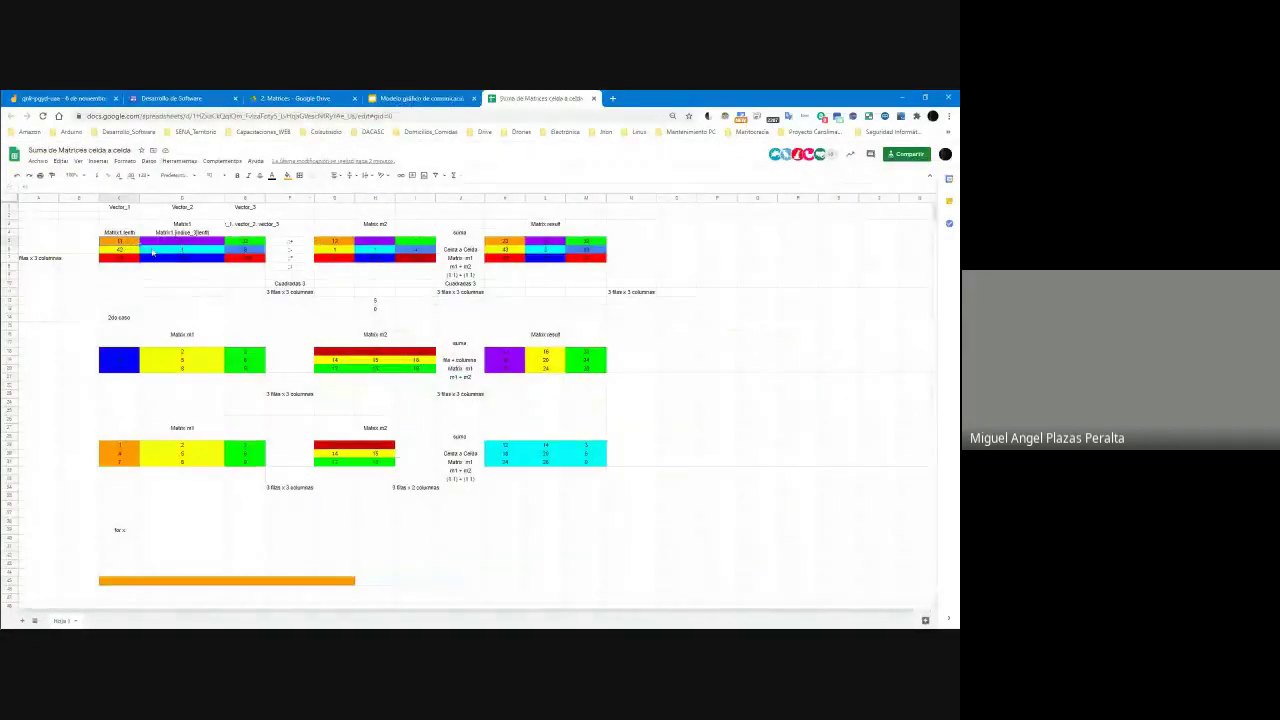
drag(125, 243, 251, 266)
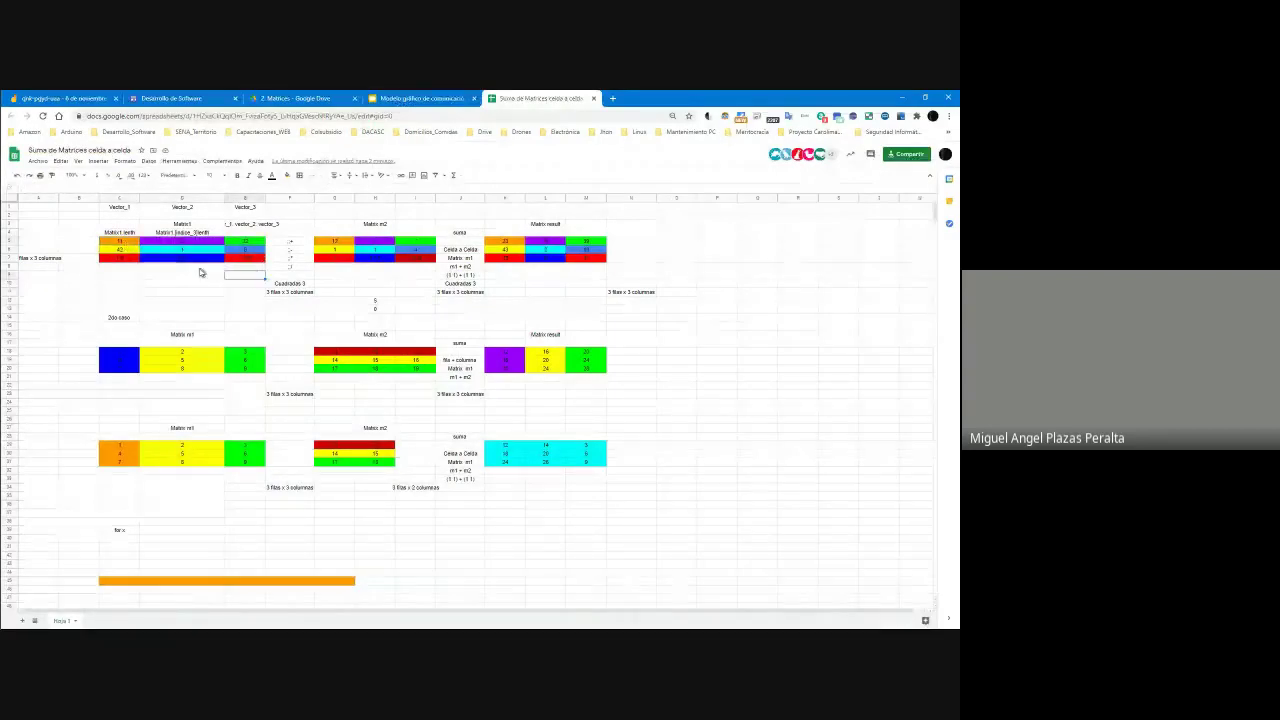
click(245, 246)
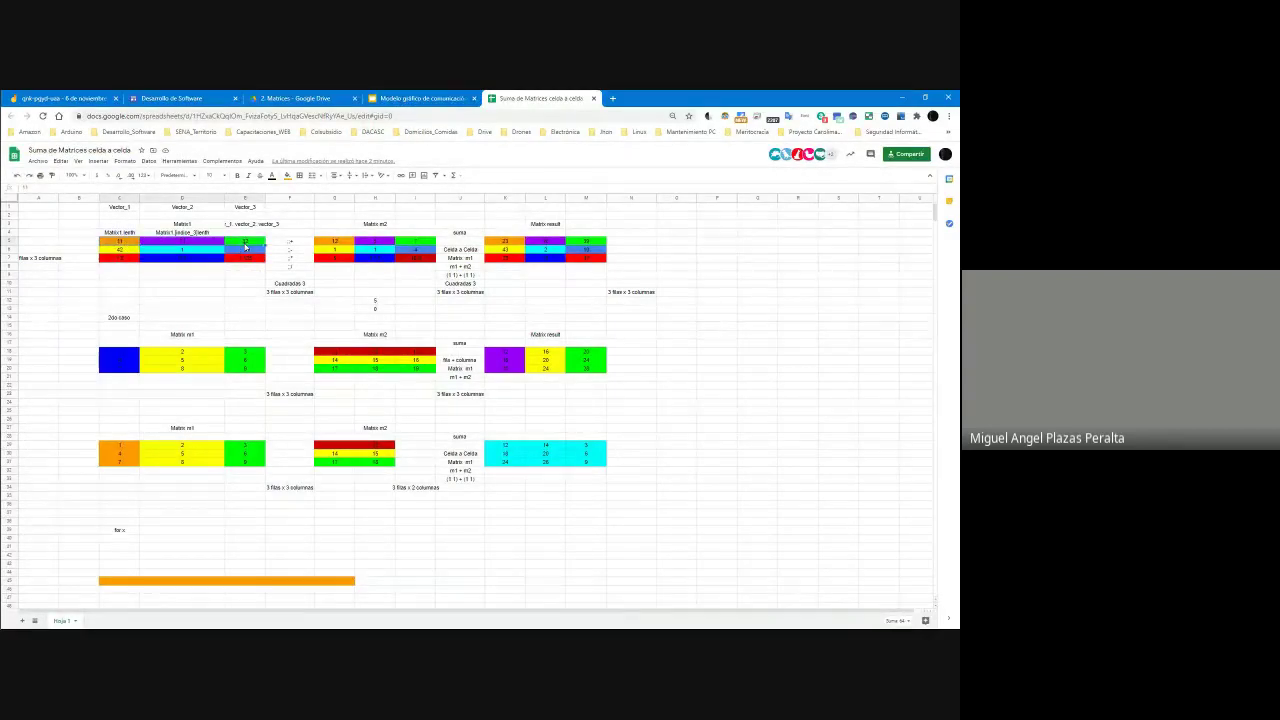
Step: Try extending Matrix1 with a fourth row by pasting a copy of C5:E5 into row 8, and undo the paste
drag(245, 246, 120, 243)
key(ctrl+c)
click(116, 268)
key(ctrl+v)
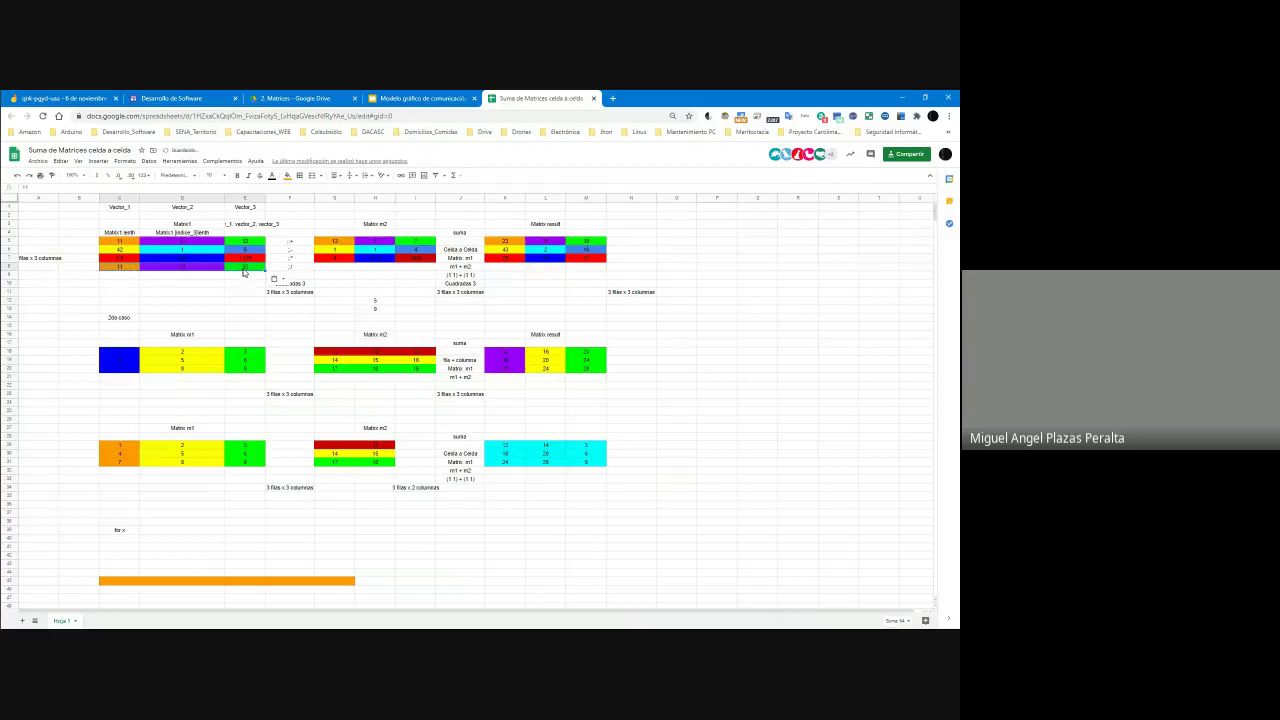
click(245, 267)
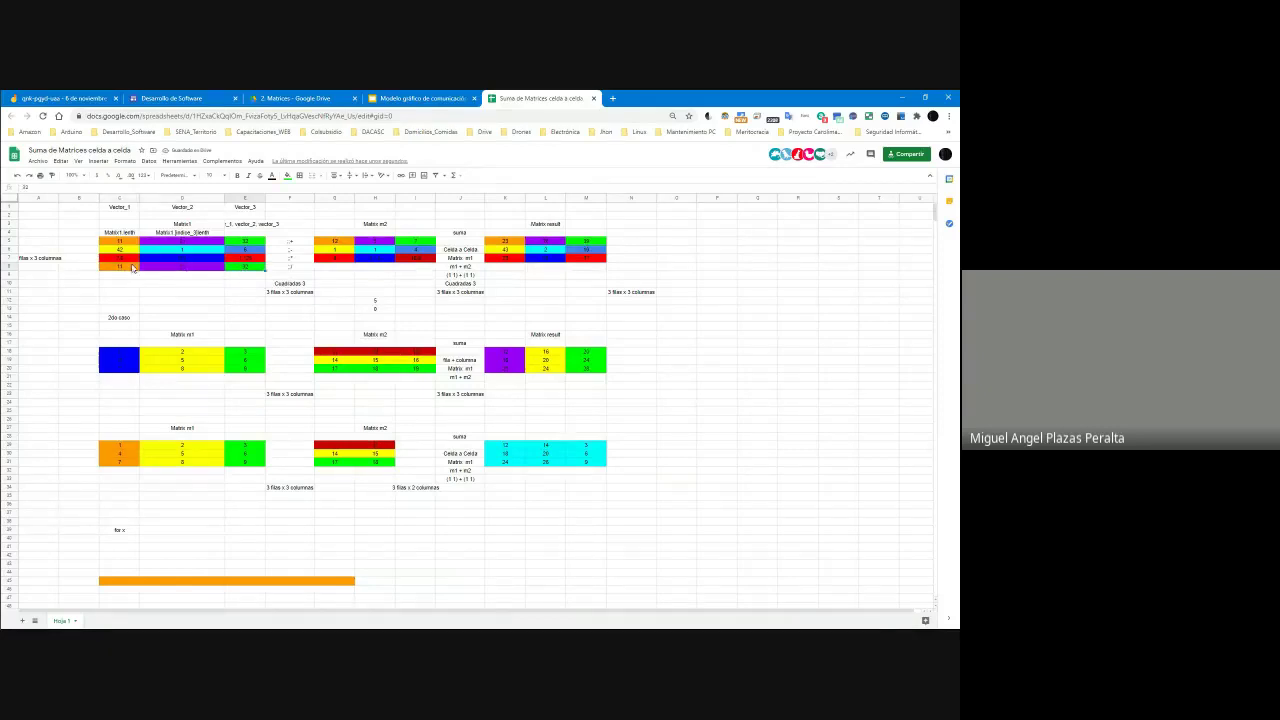
drag(120, 243, 240, 272)
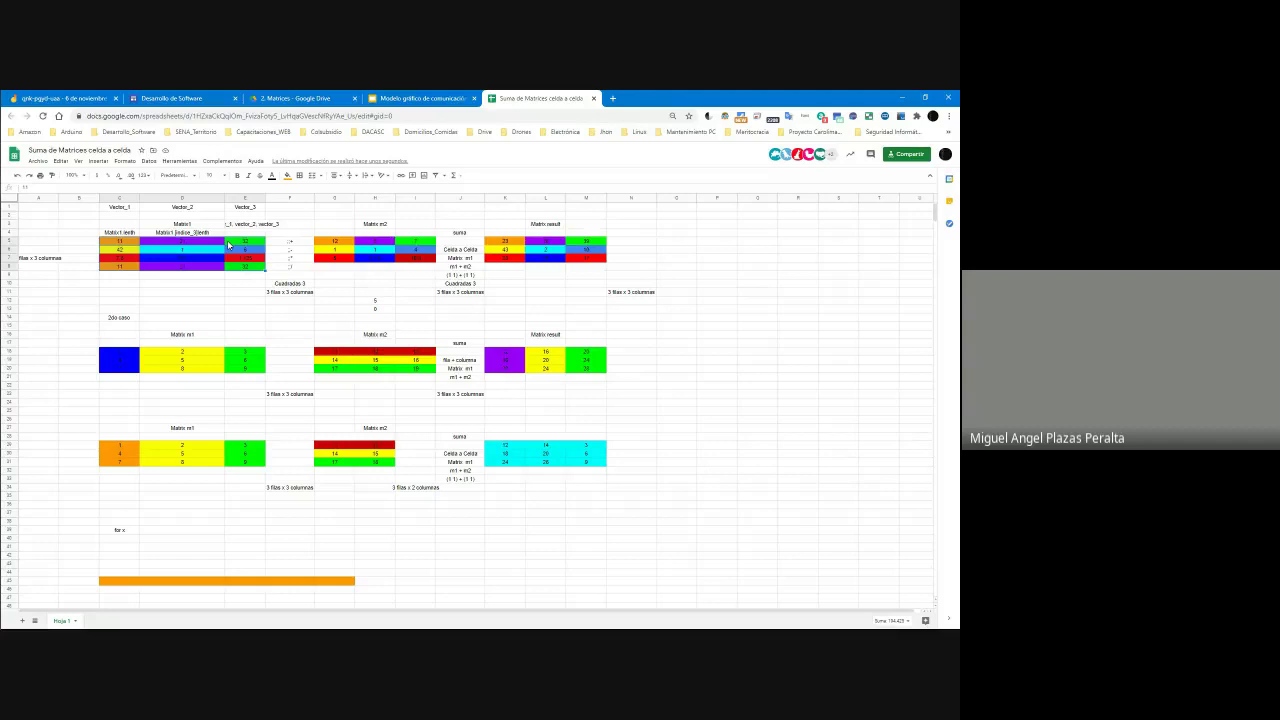
key(ctrl+z)
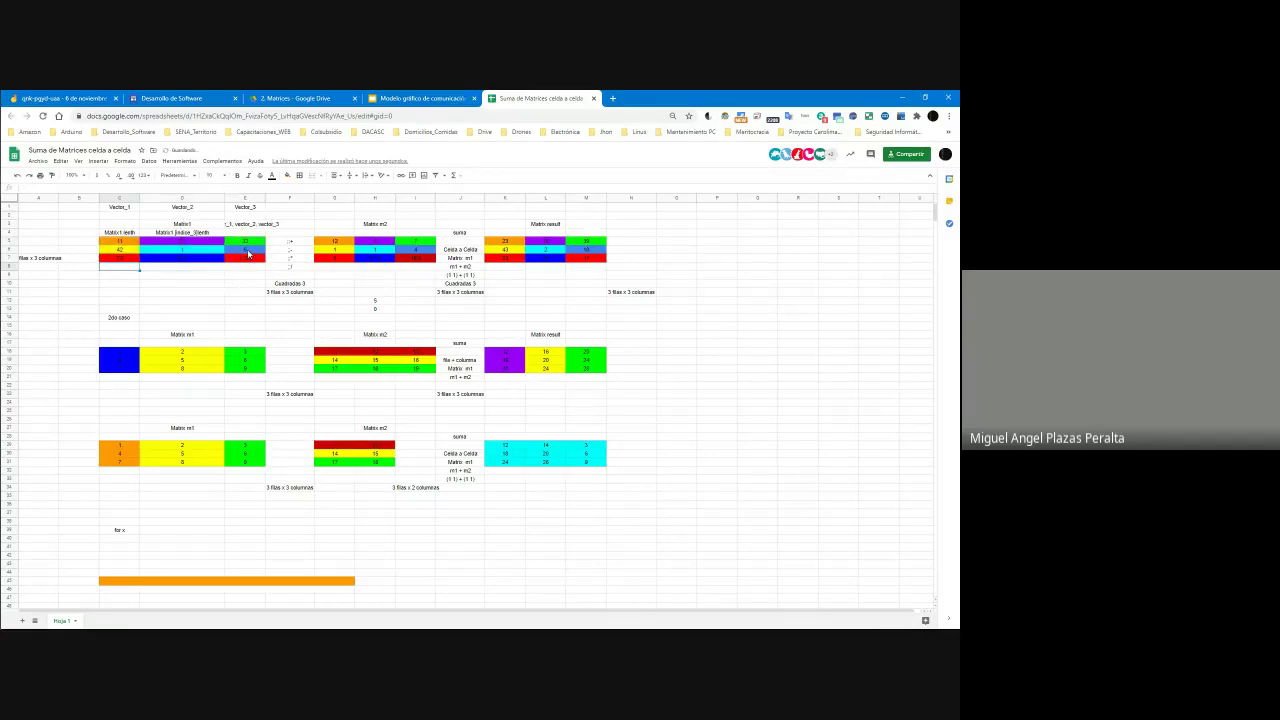
Step: Switch to the method communication presentation, start its slideshow and advance through the subMatrix slide to the DivMatrix slide
click(421, 99)
click(810, 156)
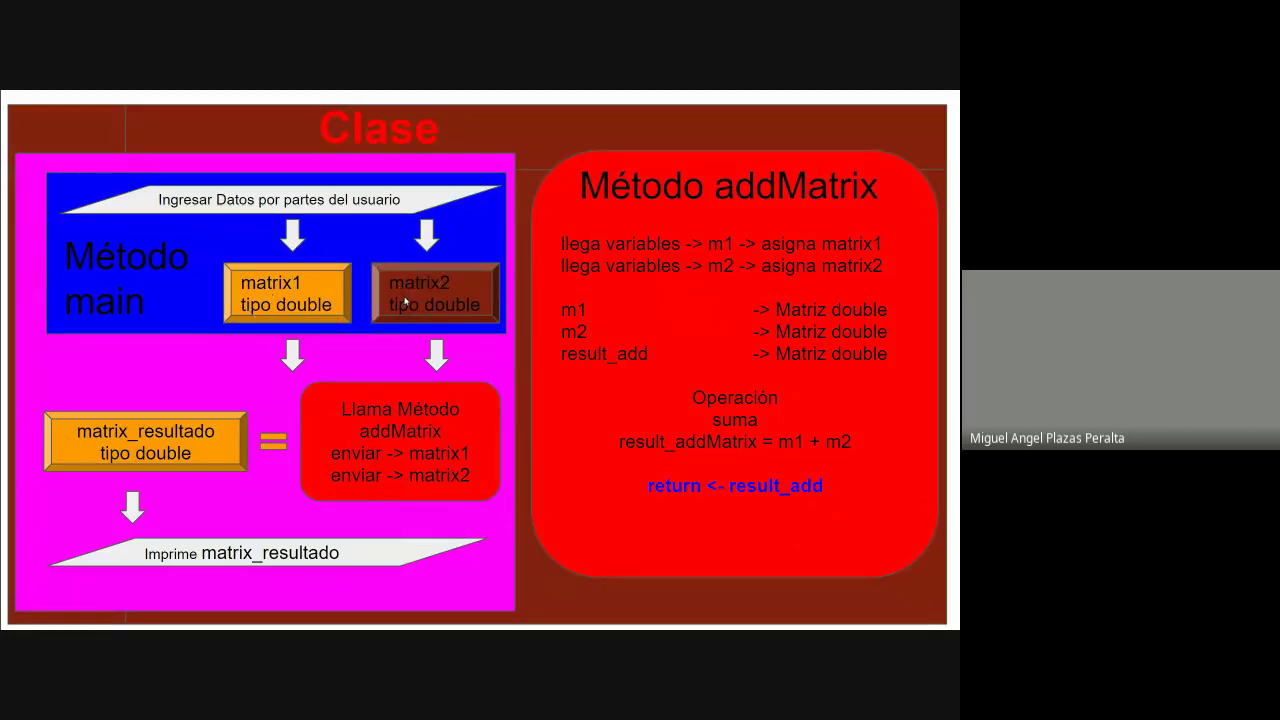
click(778, 275)
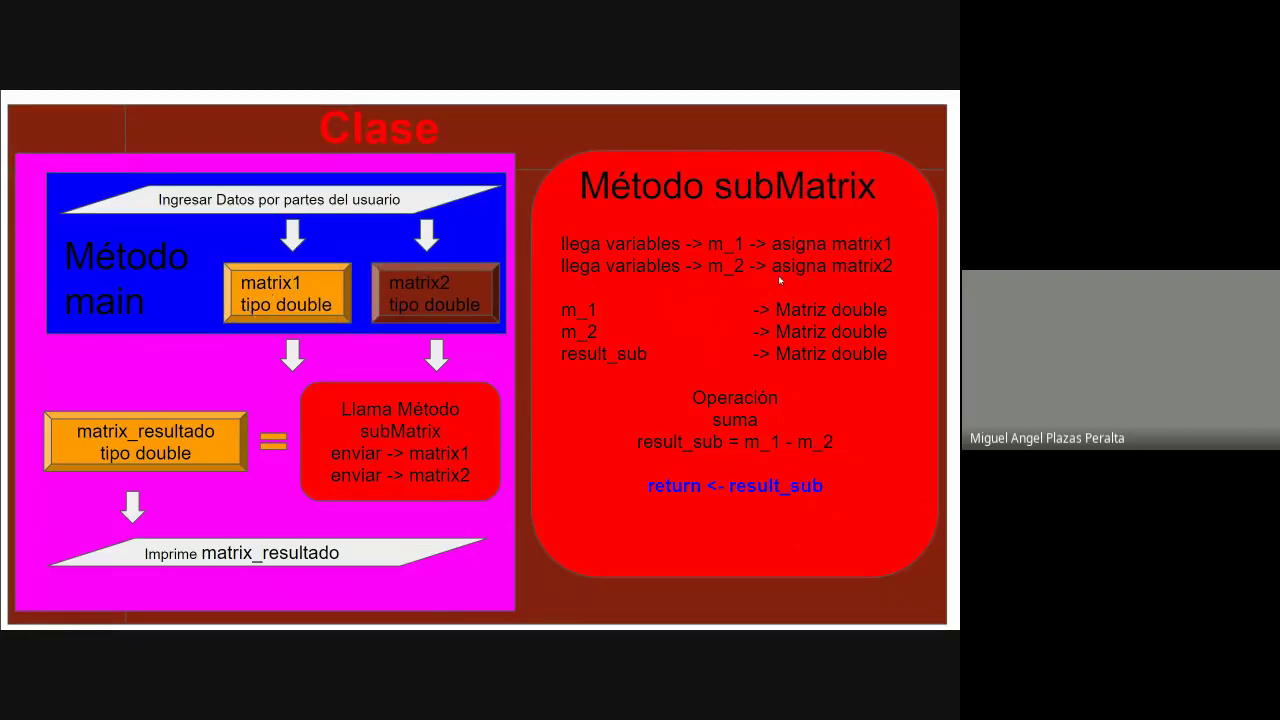
click(778, 275)
key(Right)
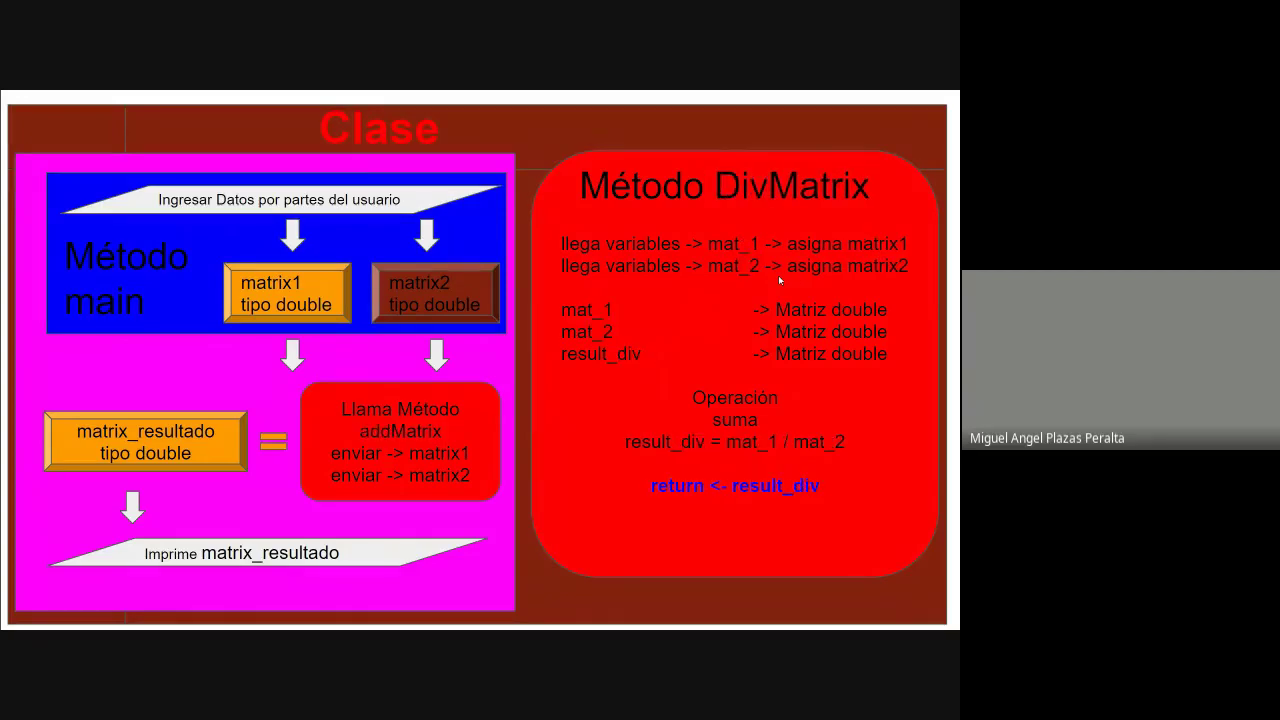
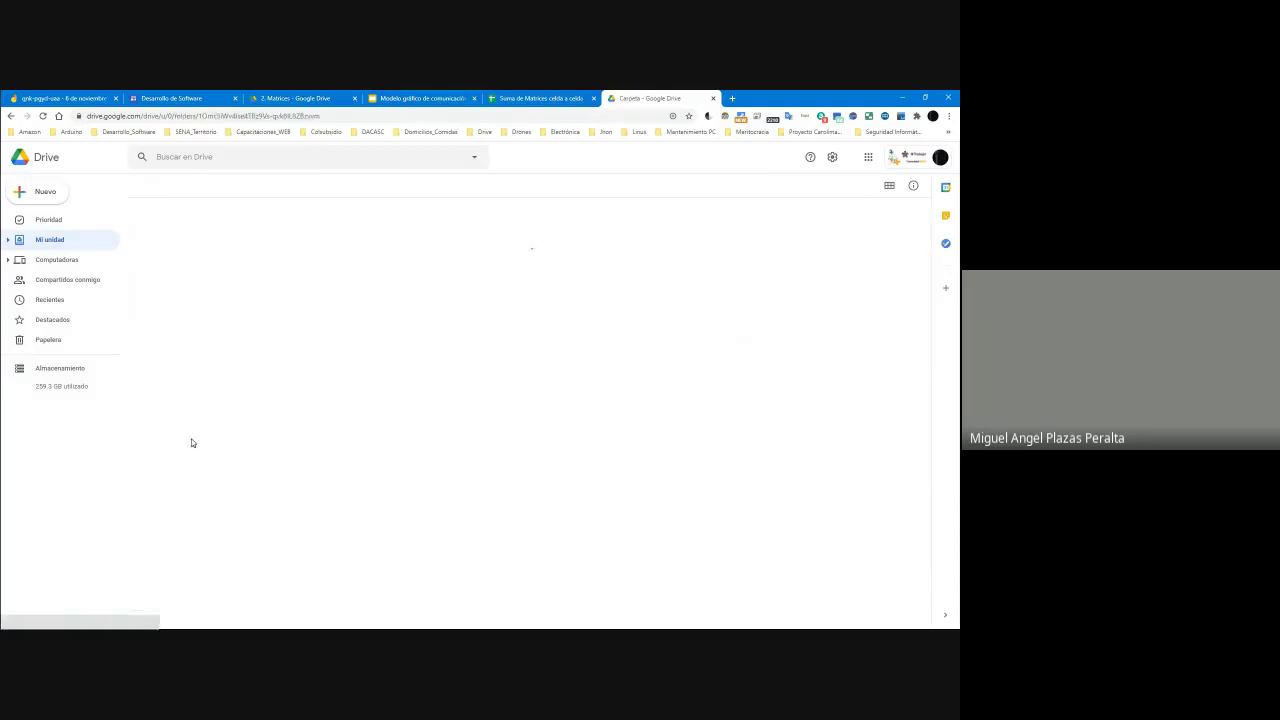
Step: Open the 6_ADSI_Tarde_Noche_2144338 folder inside 1_Portafolio_Aprendiz, 2_ADSI of the SENA Armenia portfolio in Drive
click(186, 255)
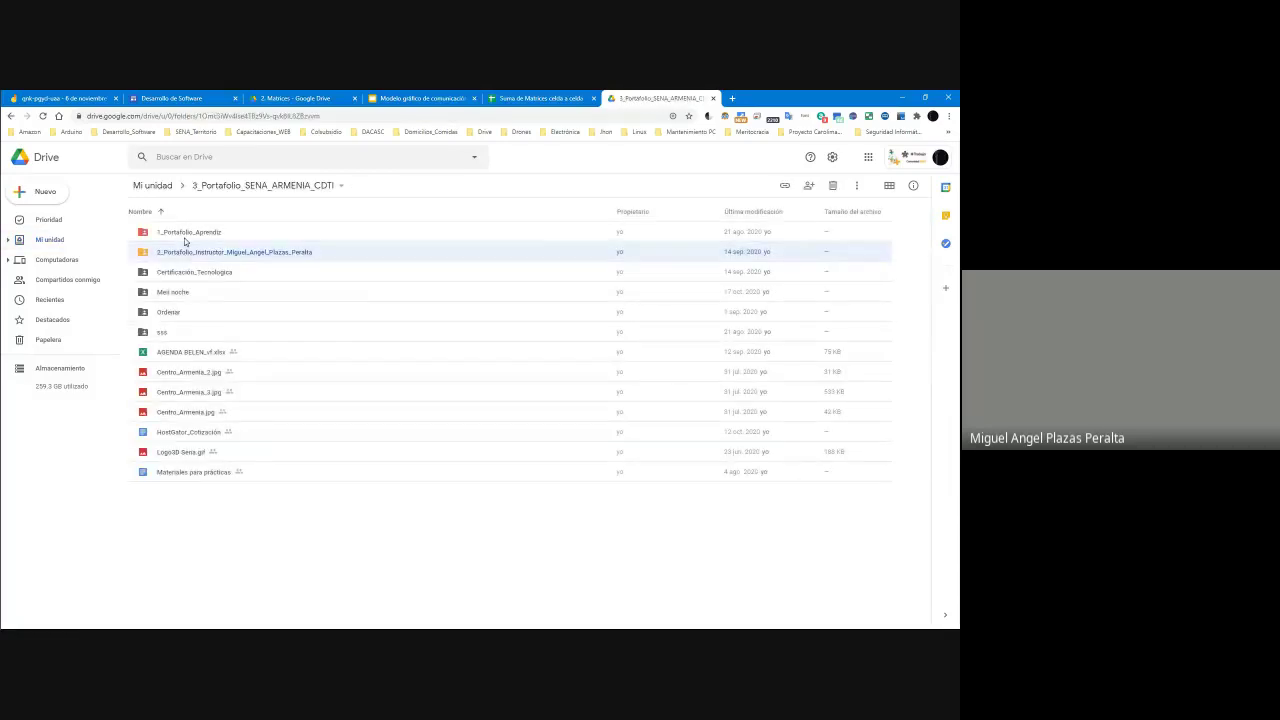
double_click(185, 239)
click(170, 255)
double_click(170, 254)
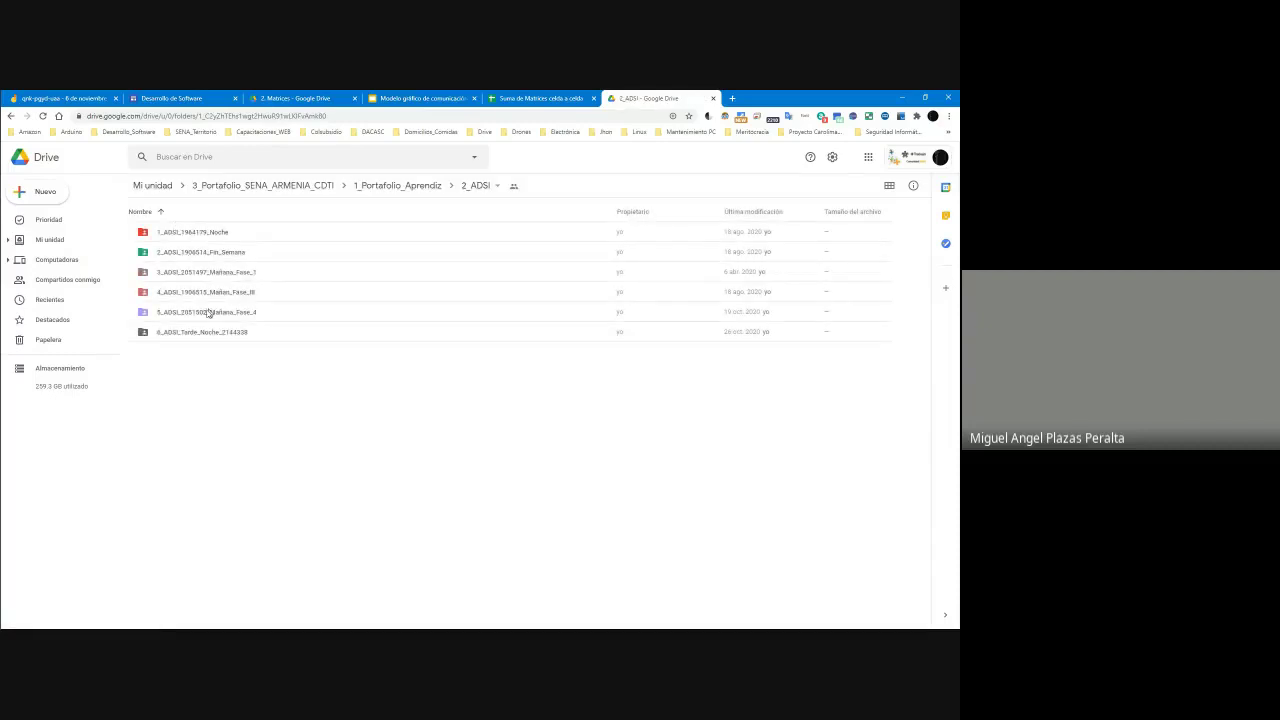
double_click(208, 332)
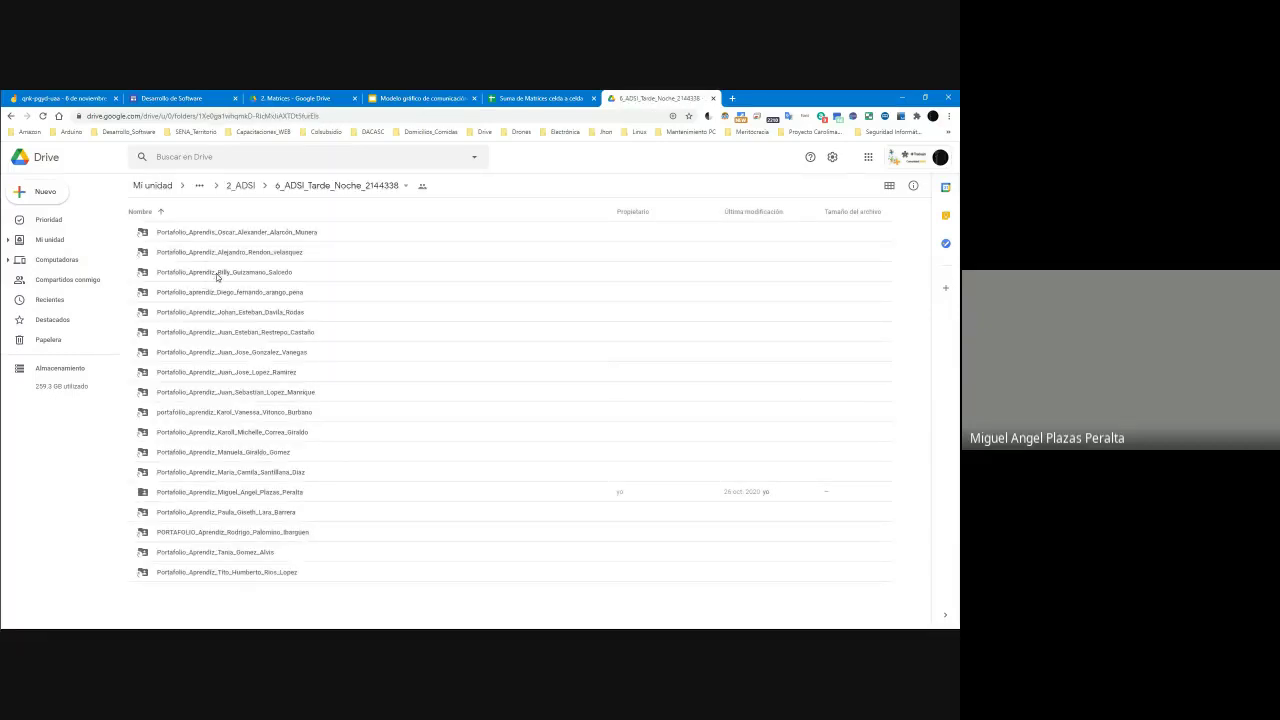
Step: Open the third apprentice's portfolio and go through Fase_II and Programación_Orientada_Objetos_Java_Escritorio to the Actividad_I folder
double_click(217, 274)
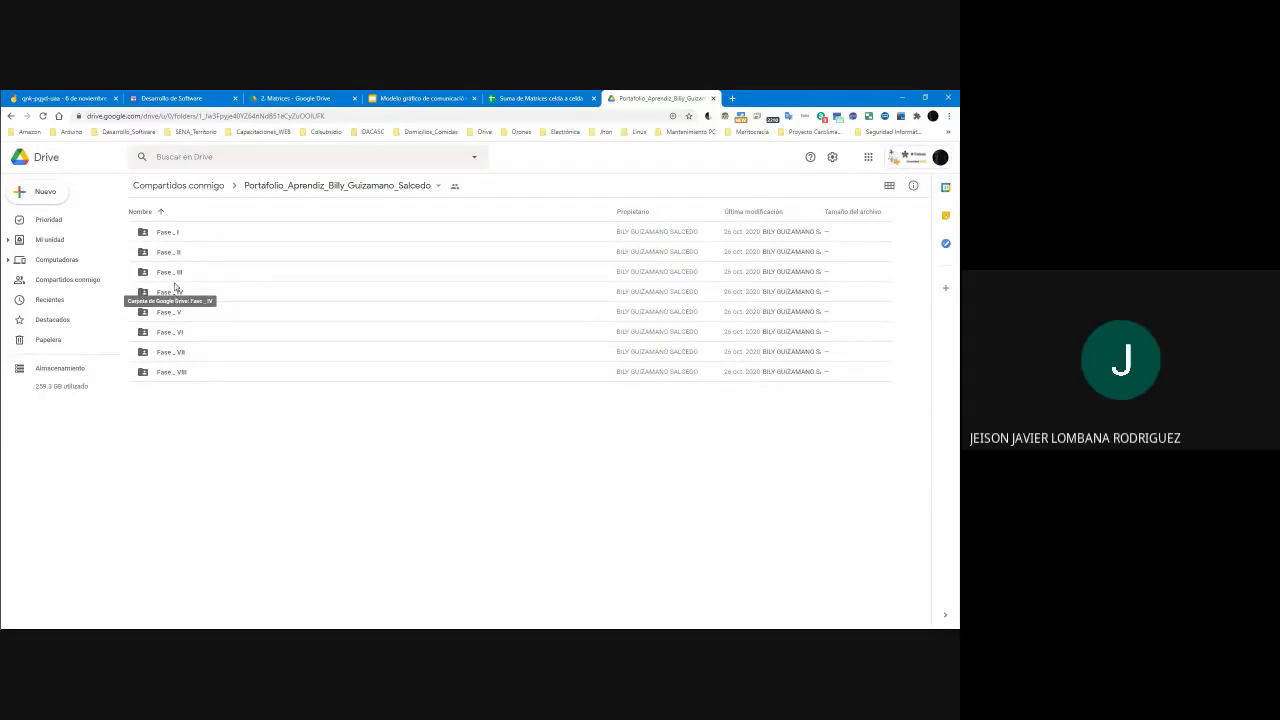
click(175, 255)
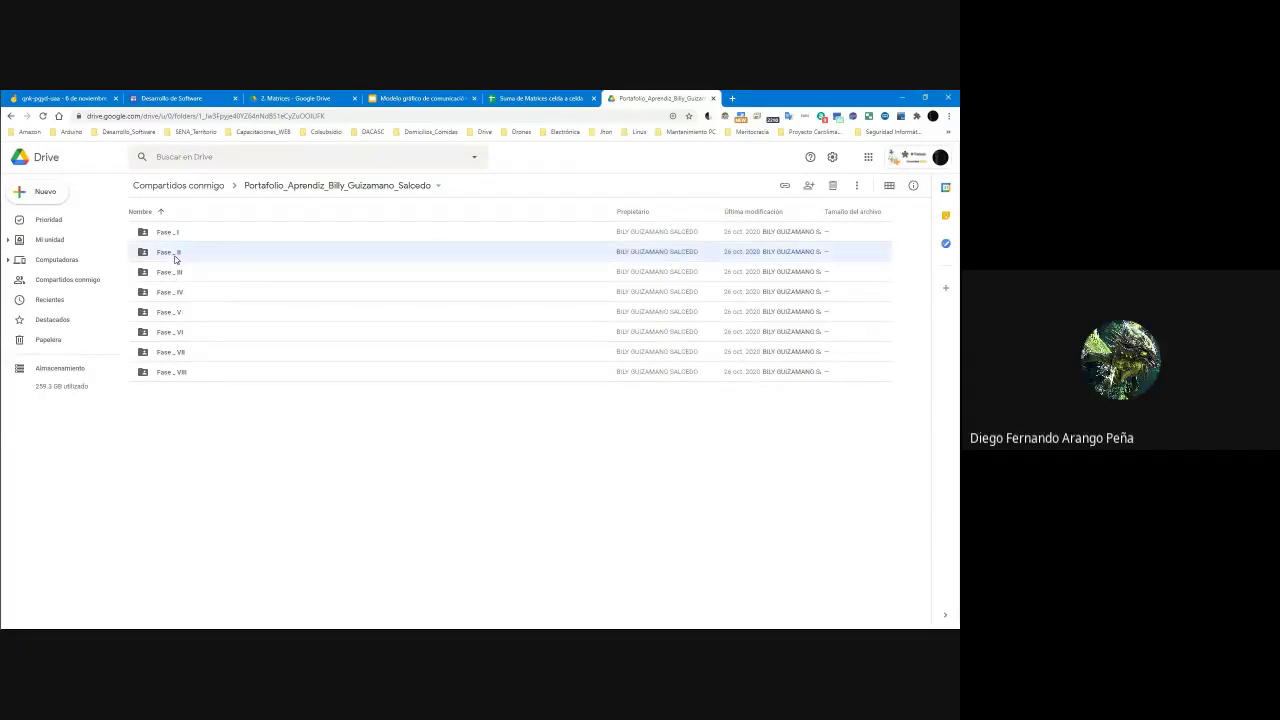
double_click(175, 255)
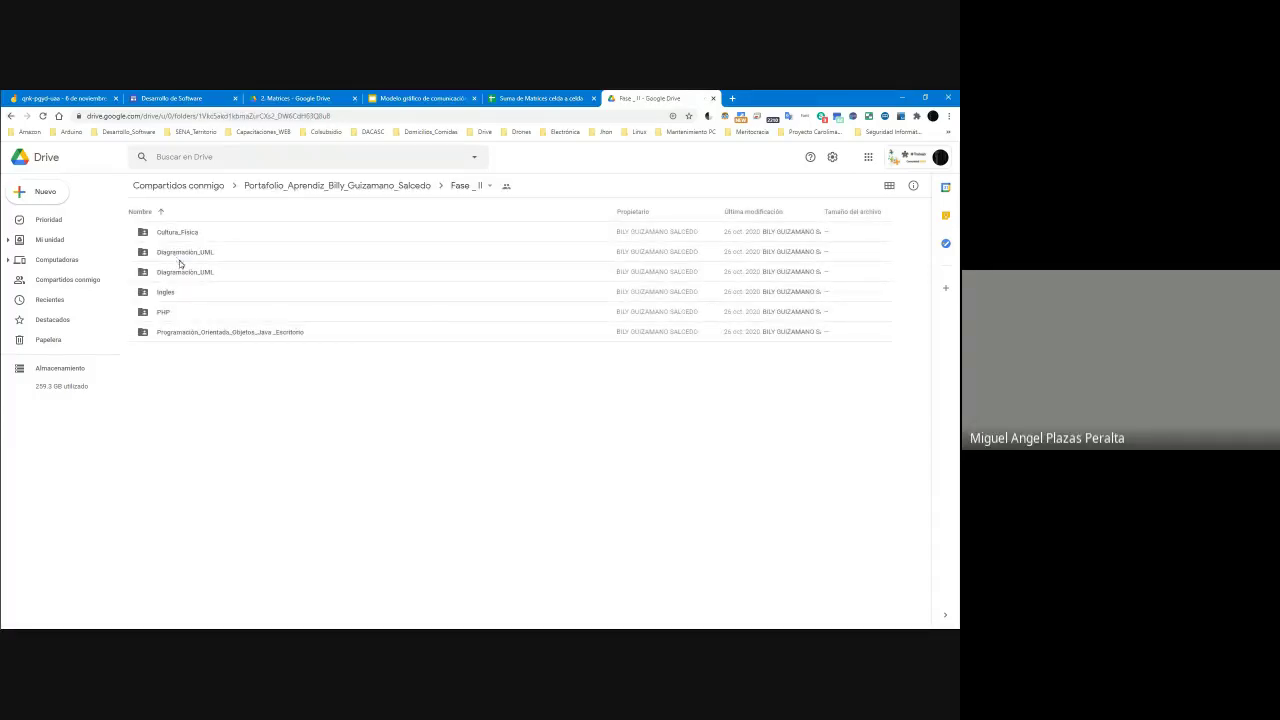
click(210, 331)
double_click(210, 331)
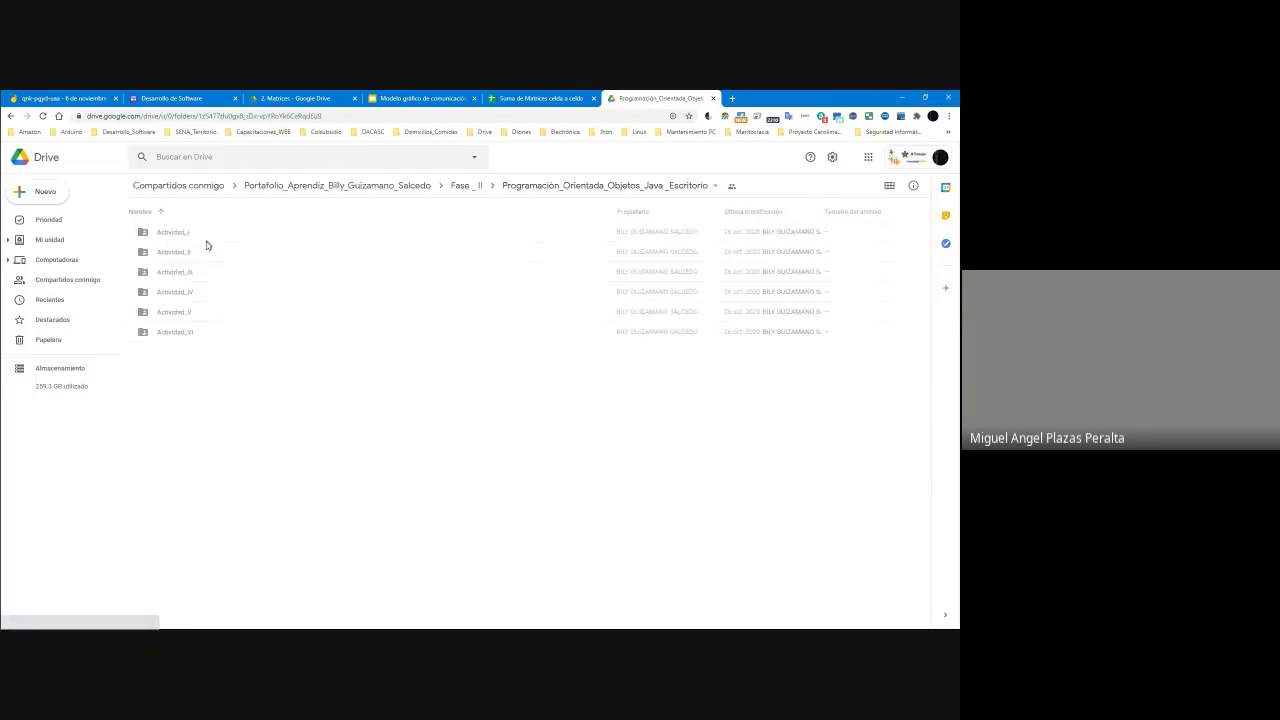
double_click(186, 235)
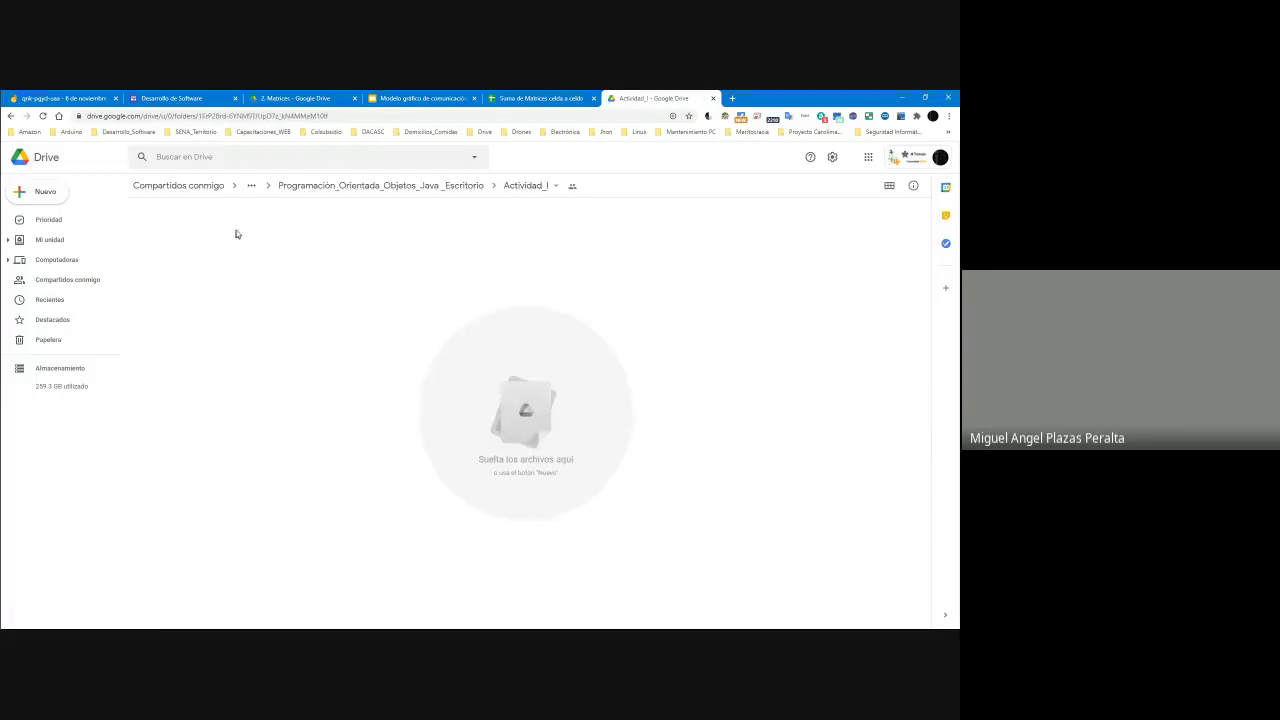
right_click(251, 238)
click(218, 237)
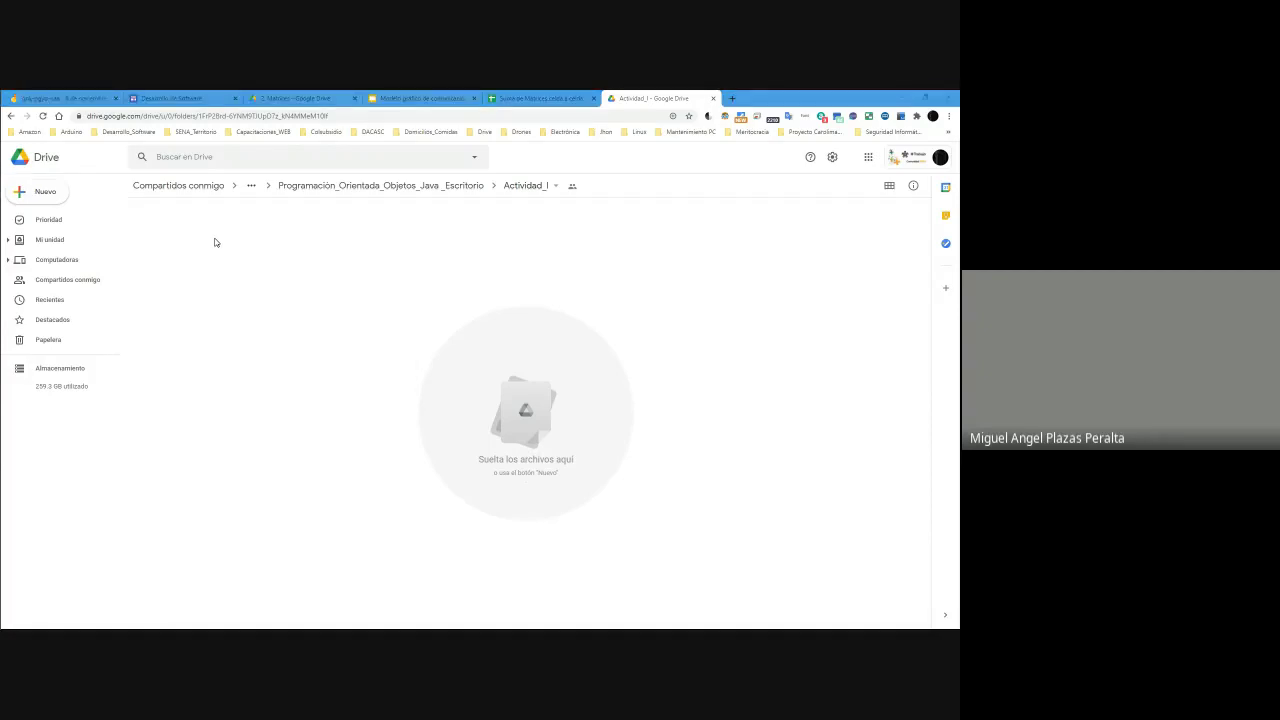
Step: Switch to Eclipse and try to run Clase_Muebles, saving the file and proceeding with the launch despite the workspace errors
key(alt+Tab)
scroll(277, 158, up, 15)
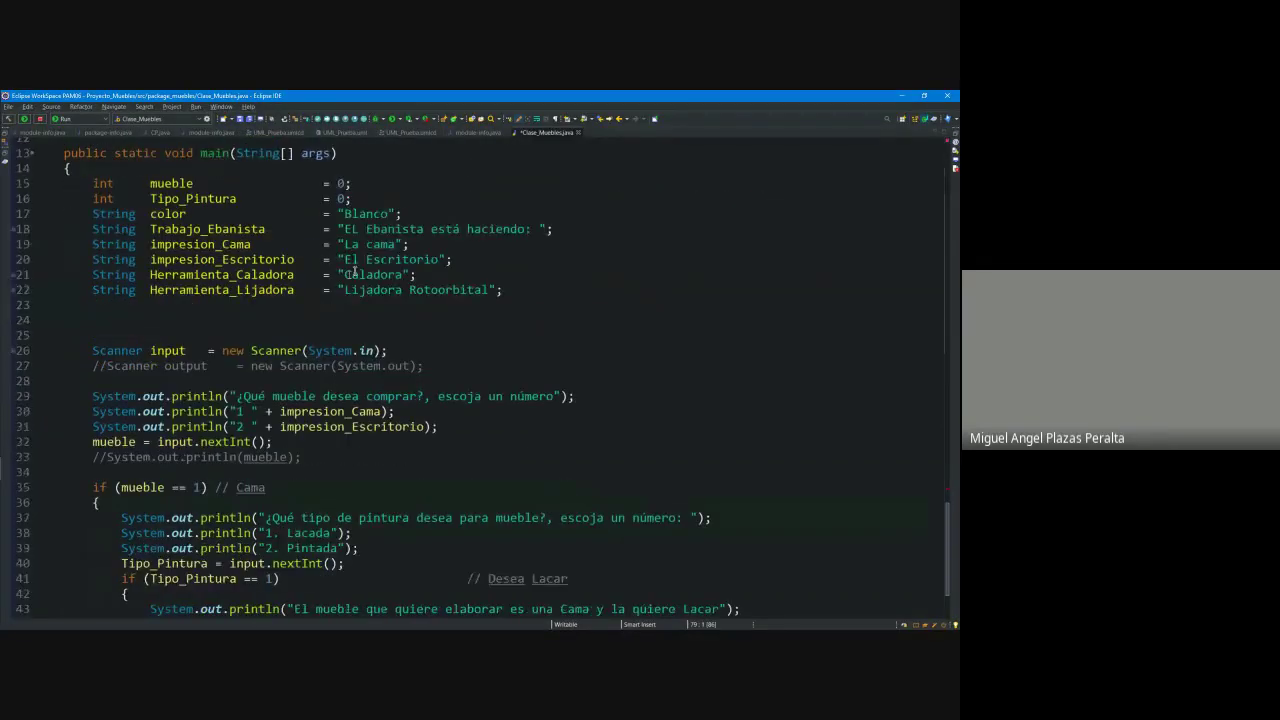
click(394, 121)
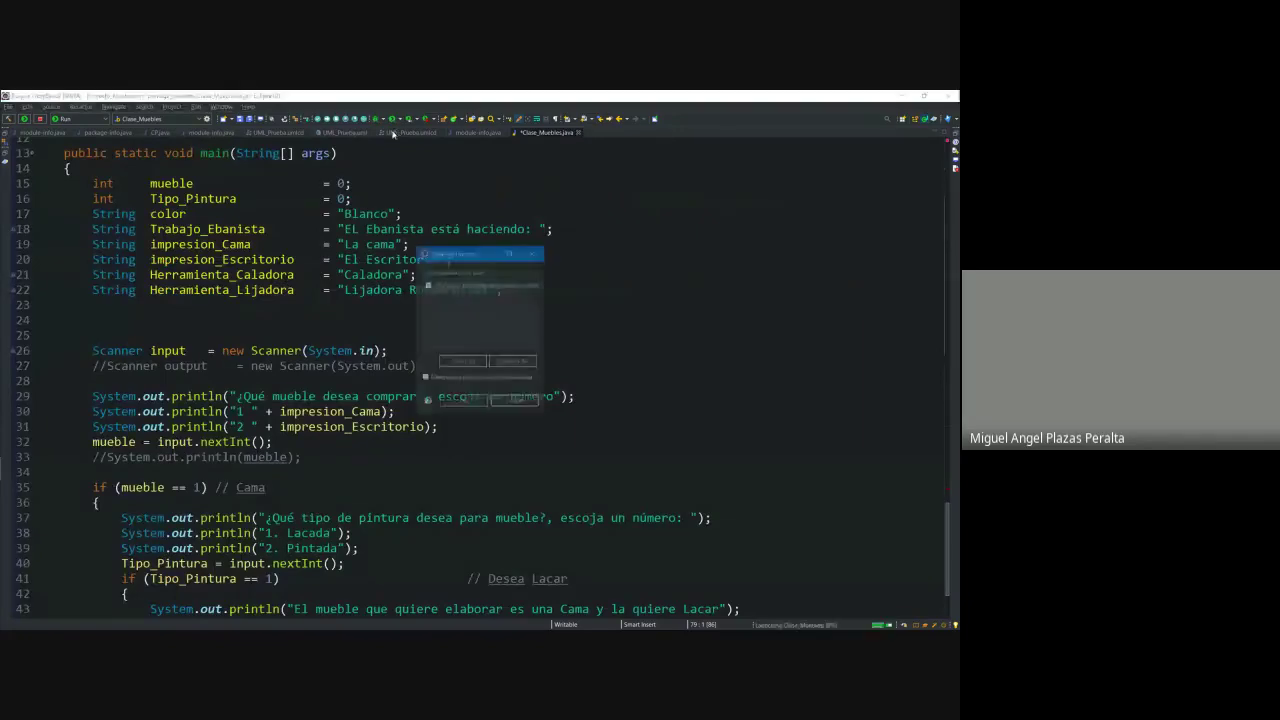
click(455, 403)
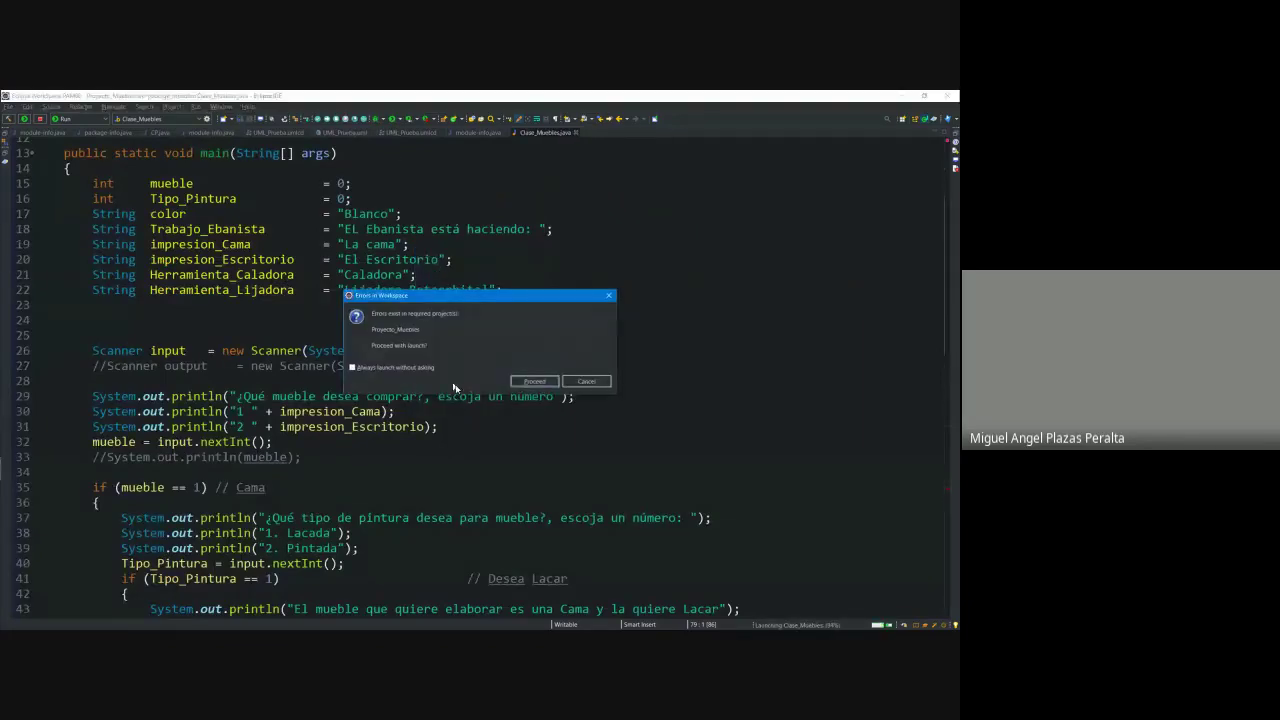
click(534, 382)
Step: Delete the loose nested for lines and the extra blank lines below the closing brace of Clase_Muebles
scroll(321, 343, down, 17)
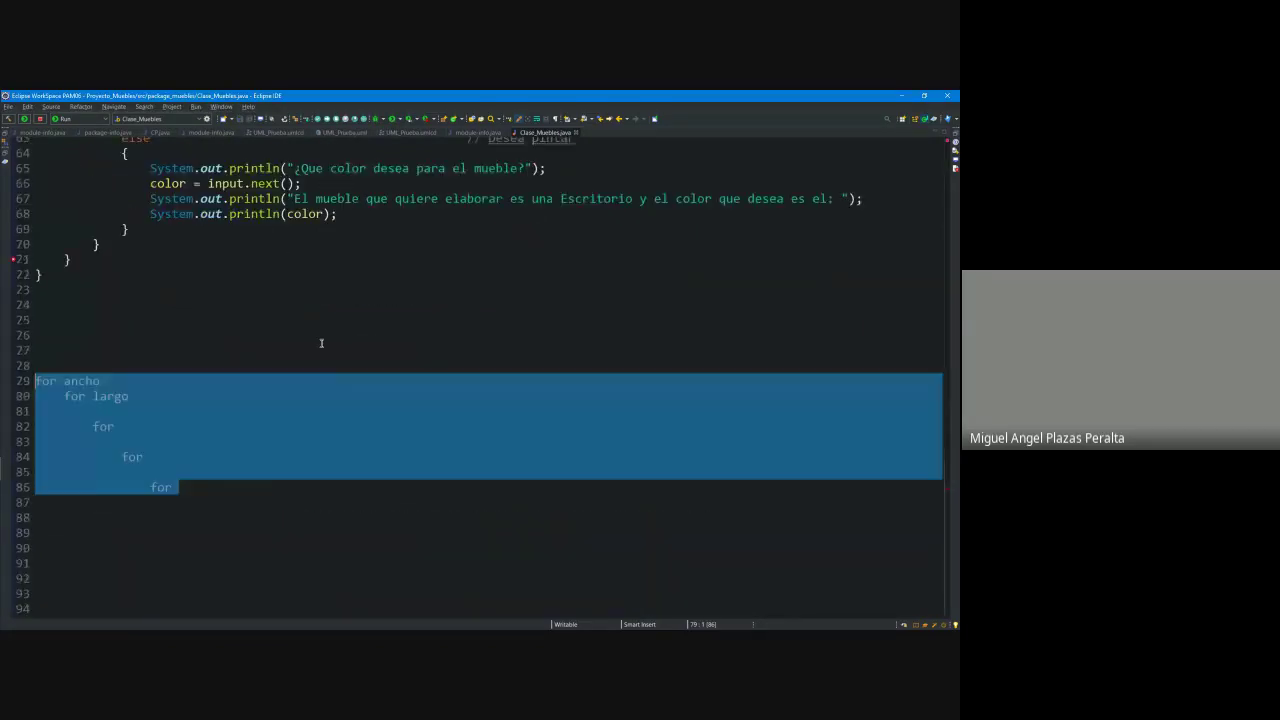
click(321, 343)
drag(212, 487, 35, 380)
key(BackSpace)
key(BackSpace)
key(BackSpace)
key(BackSpace)
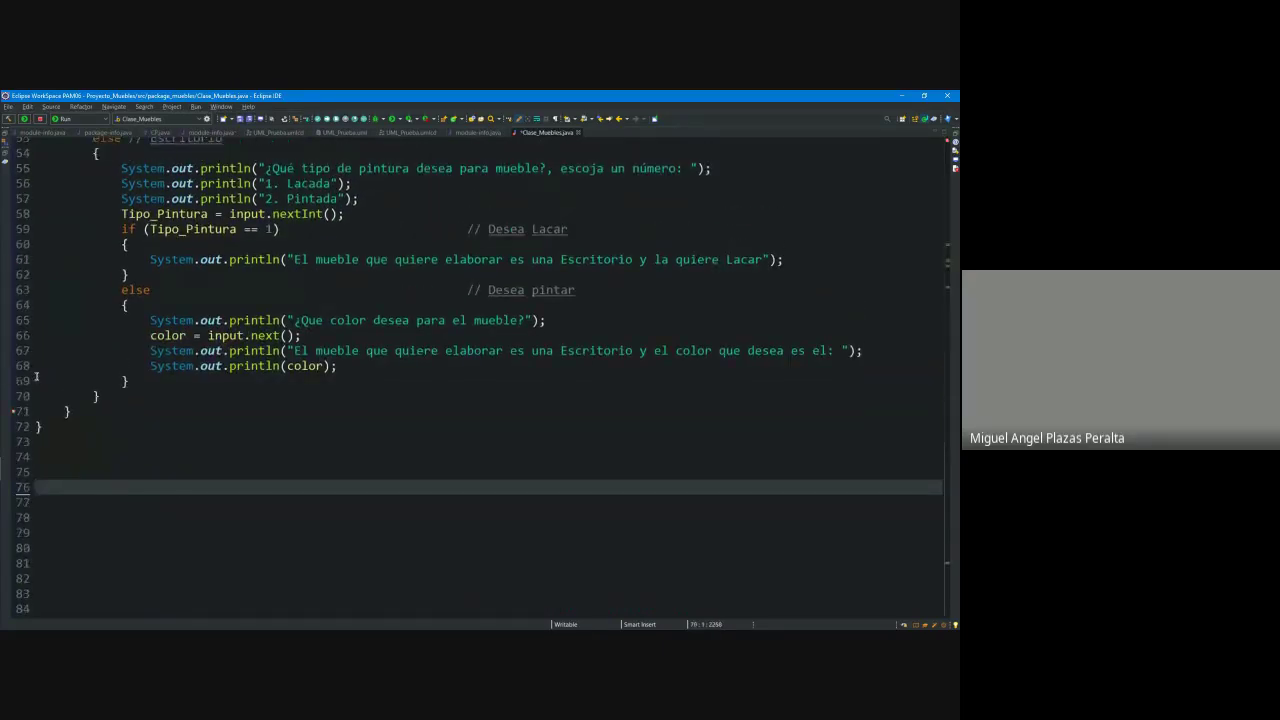
Step: Save and run Clase_Muebles, dock the console beneath the code editor and enter 1 as the furniture choice
click(146, 405)
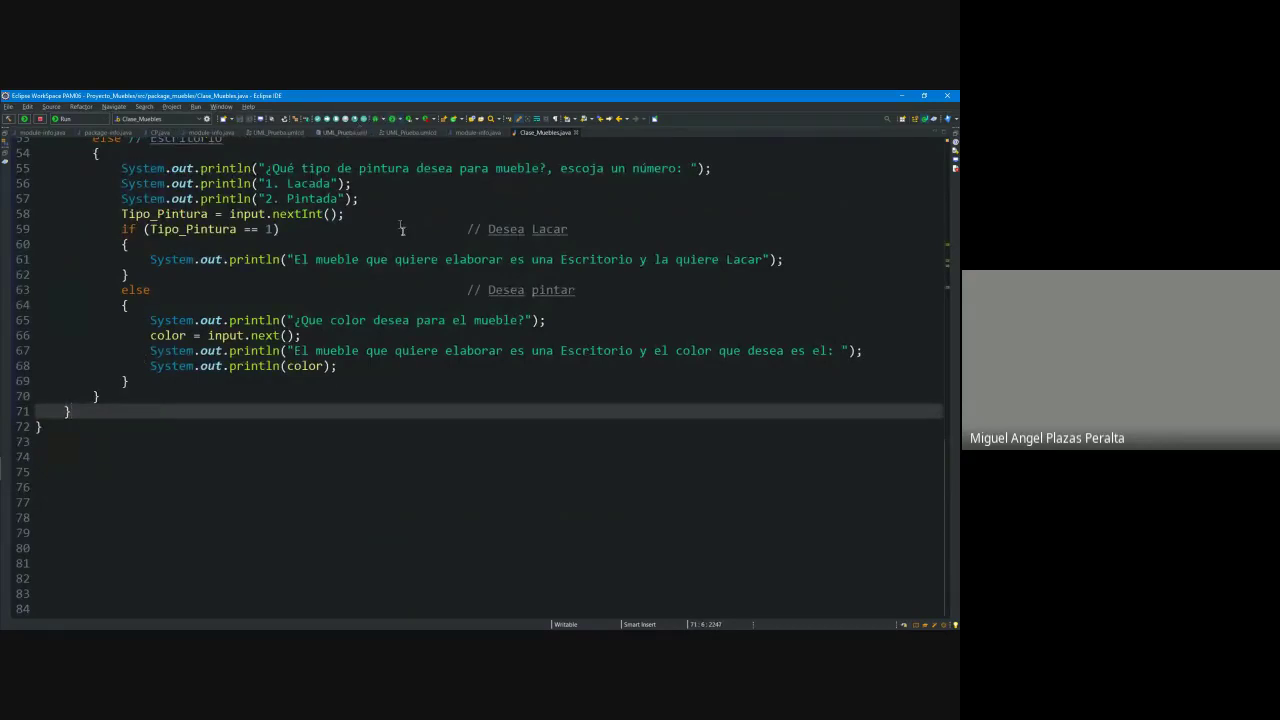
click(393, 120)
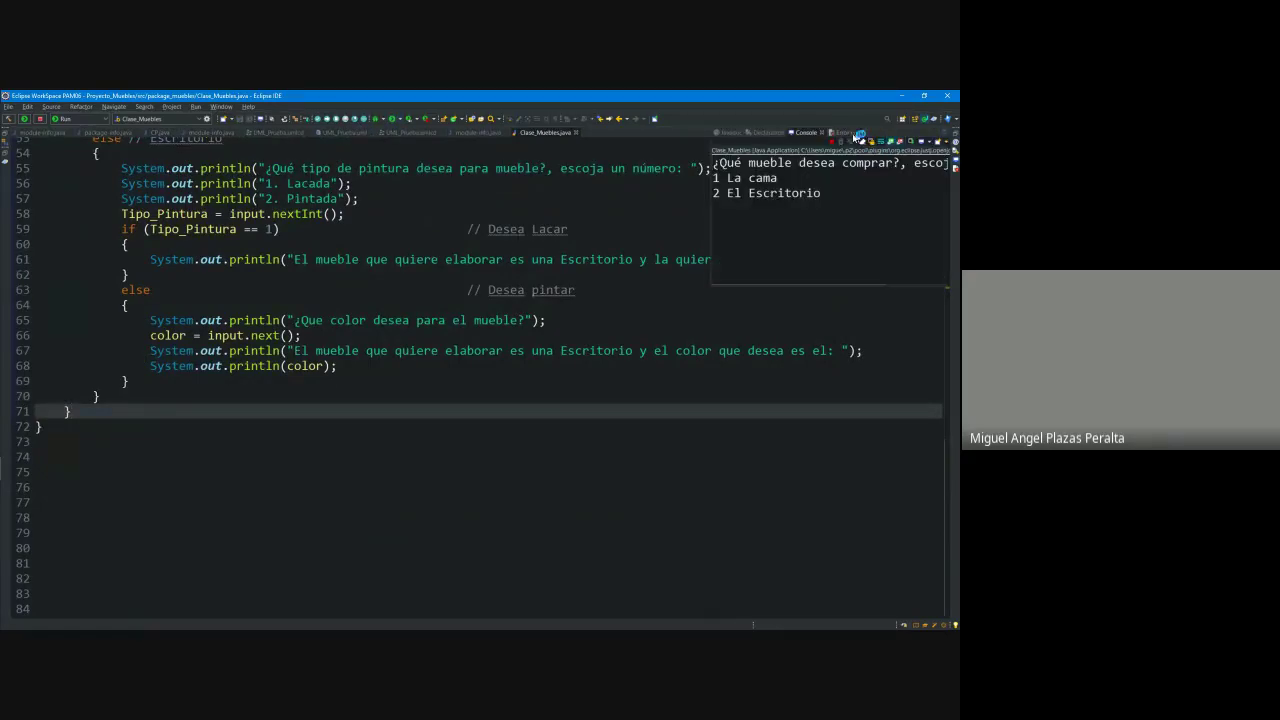
drag(876, 136, 443, 497)
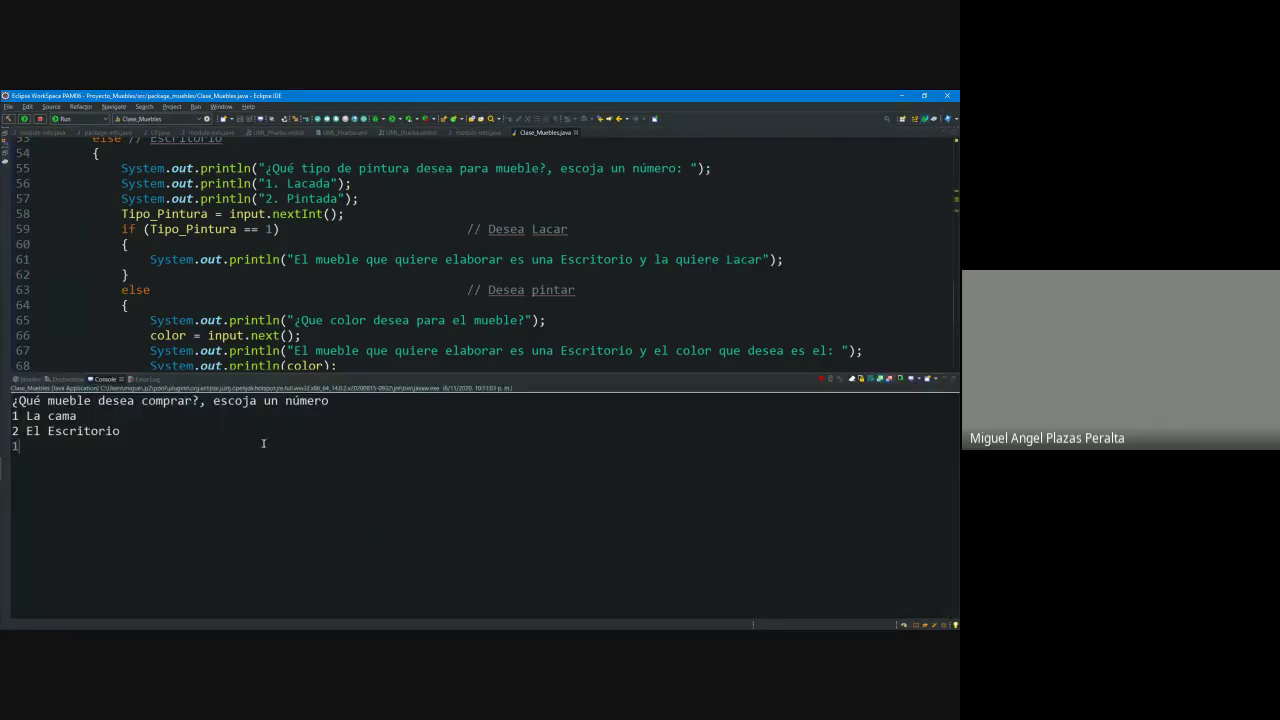
Step: Start a new capture in the Snipping Tool and snip the Eclipse code and console area
mouse_move(5, 400)
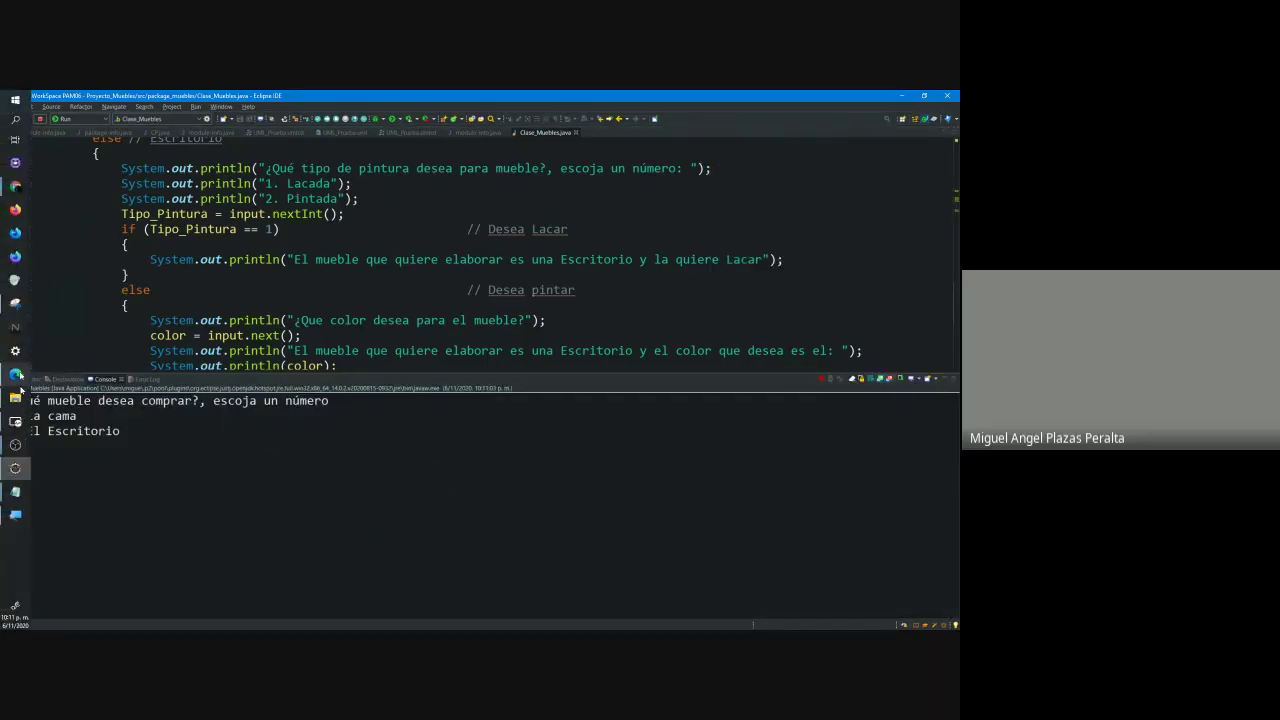
click(15, 468)
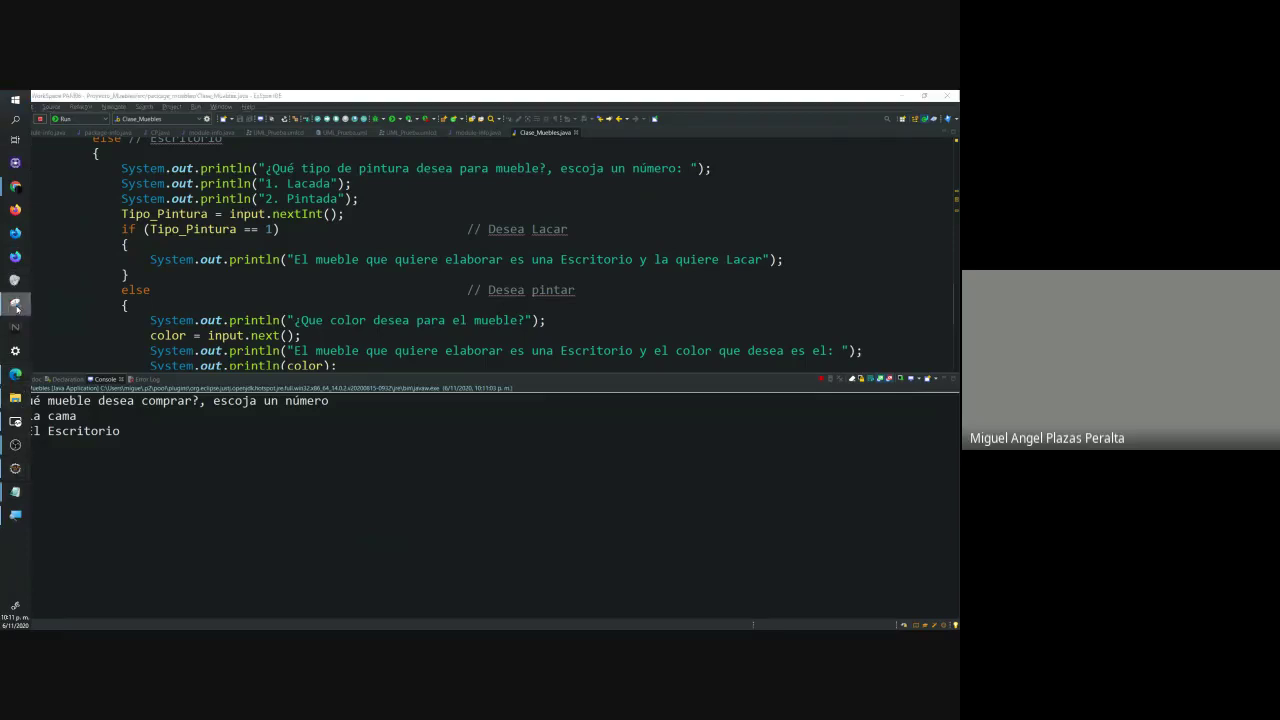
click(22, 225)
drag(32, 100, 958, 578)
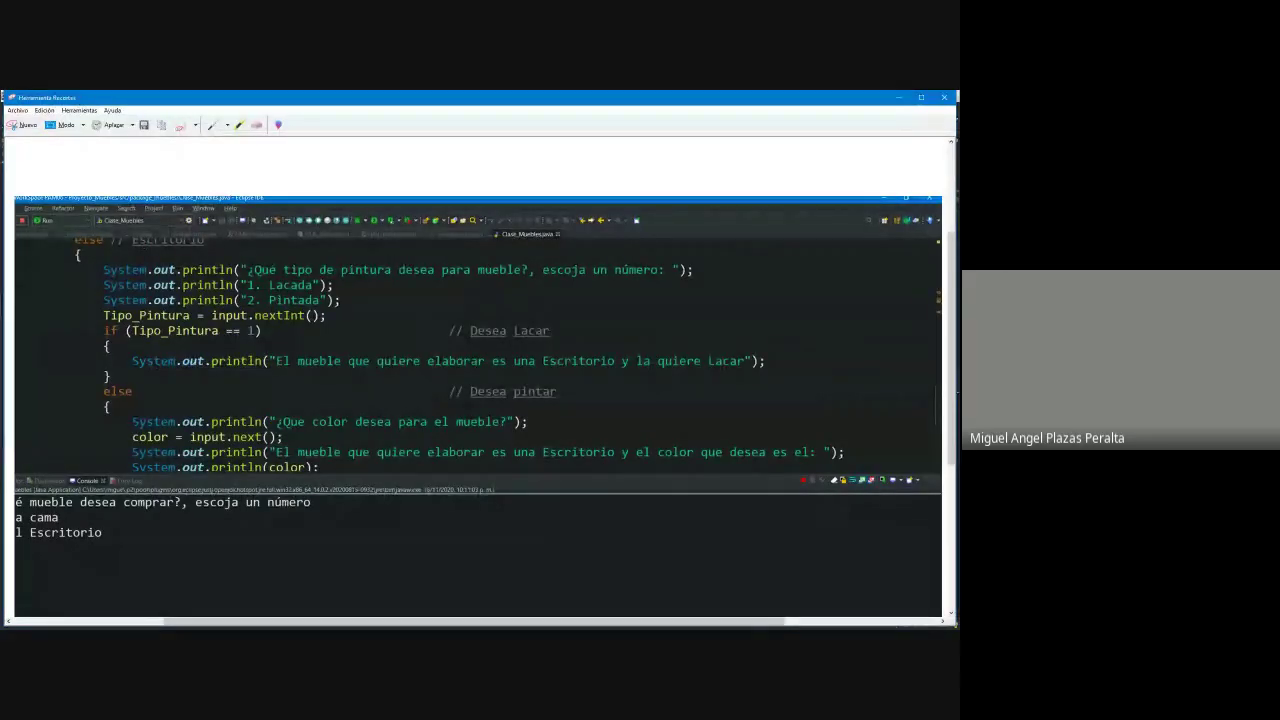
Step: Retake the snip over the full width of the Eclipse window with its console and return to the Actividad_I folder in Drive
key(alt+Tab)
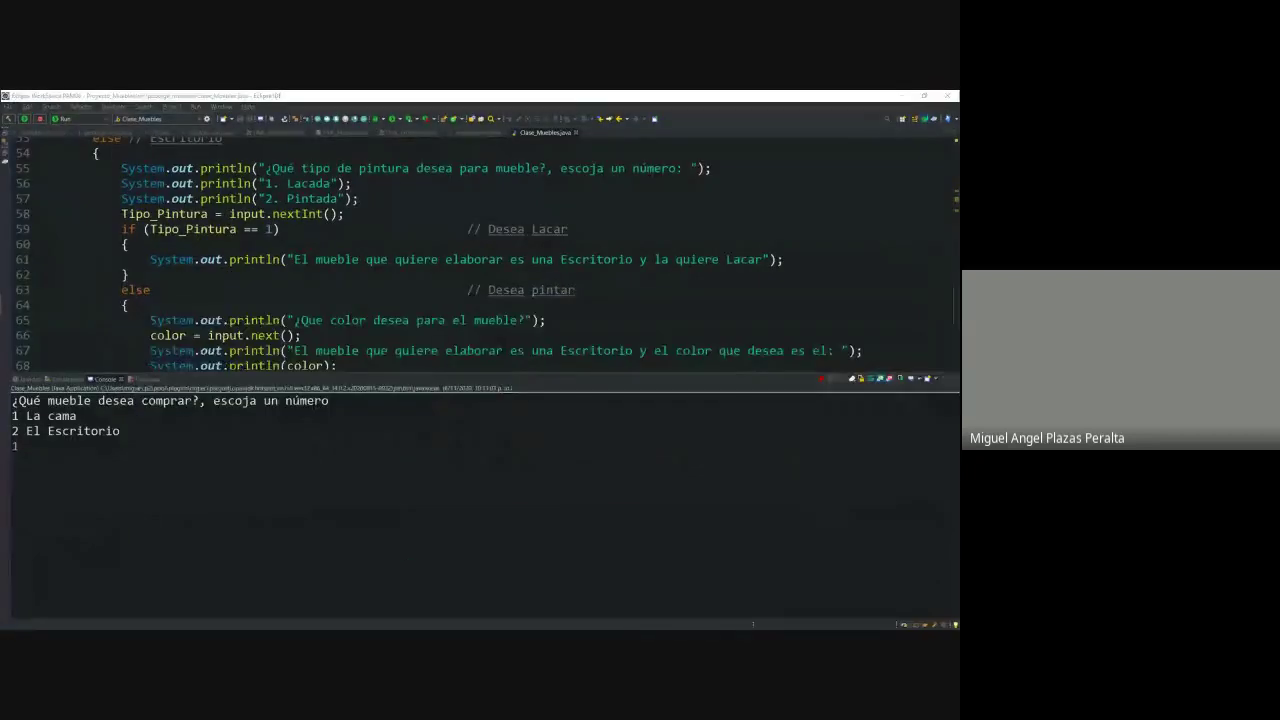
click(291, 443)
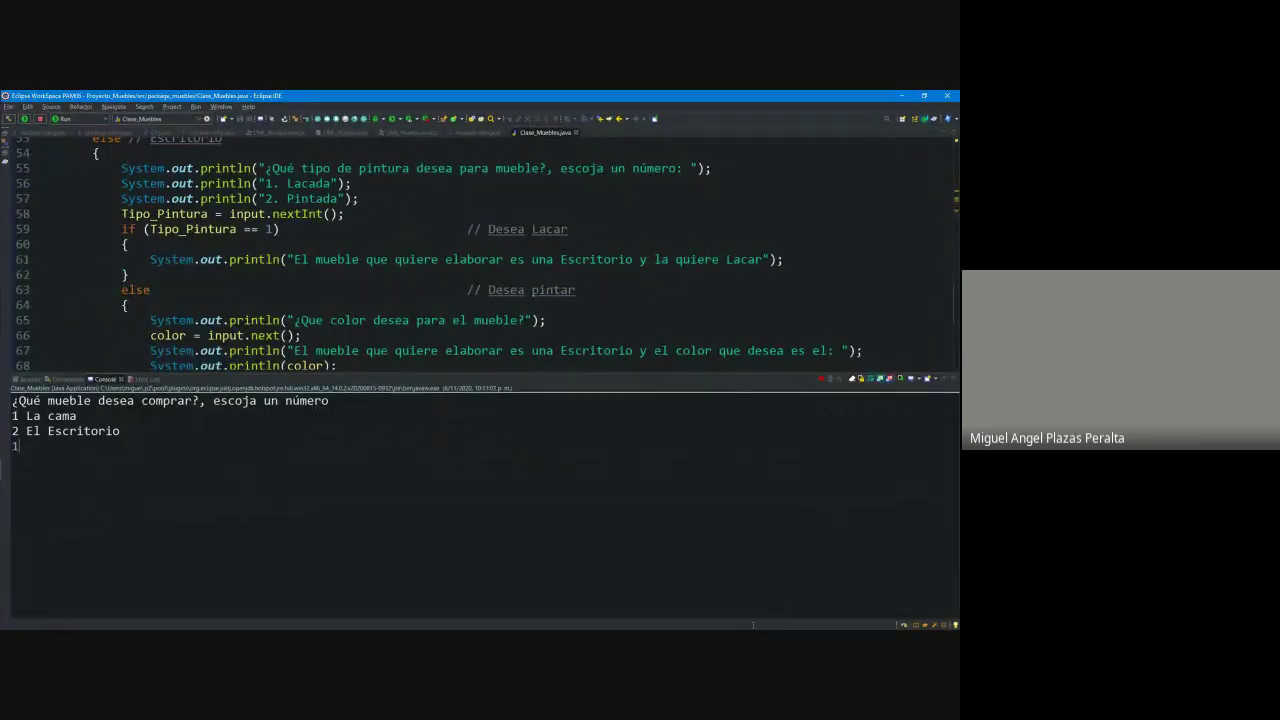
key(alt+Tab)
key(alt+Tab)
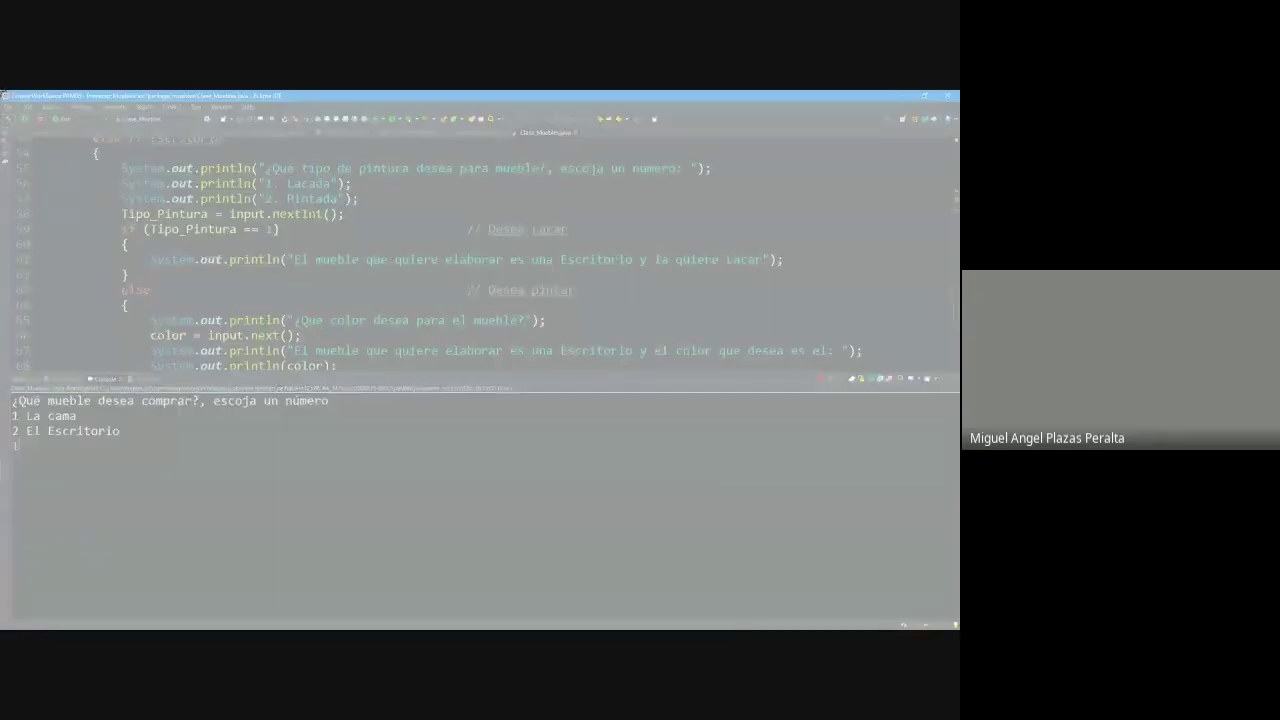
drag(2, 90, 955, 560)
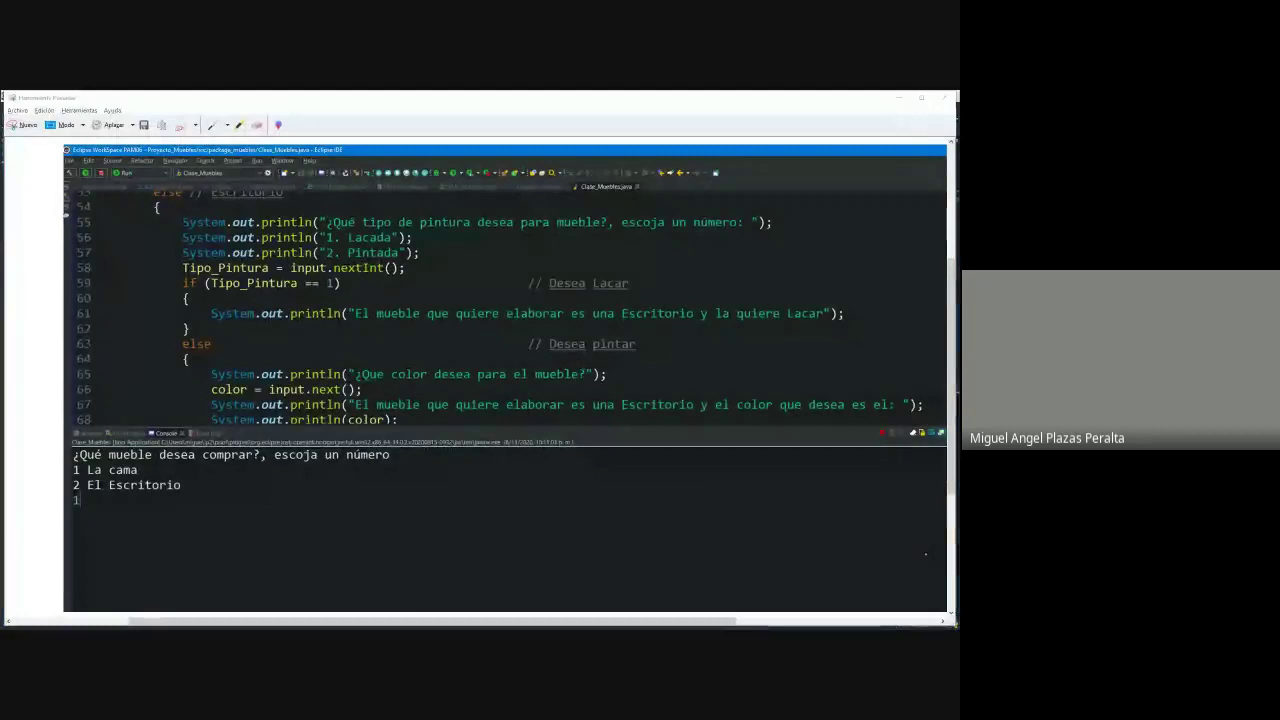
key(alt+Tab)
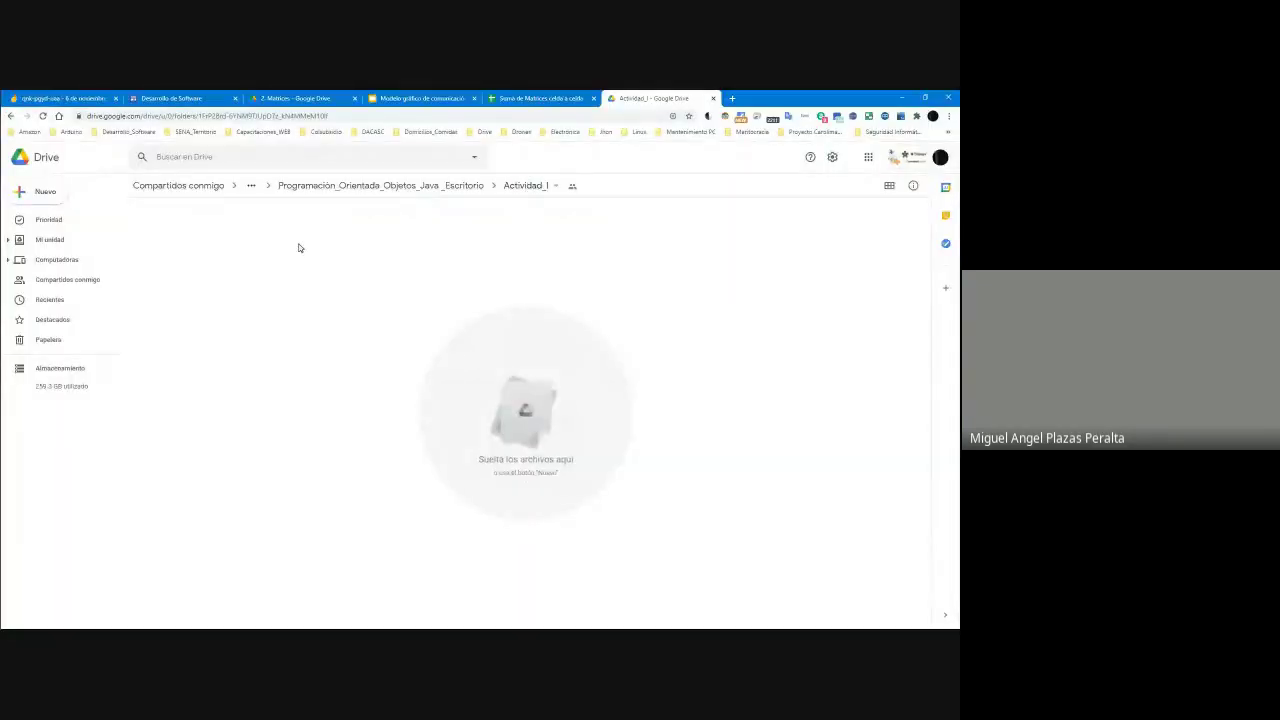
click(512, 187)
click(361, 200)
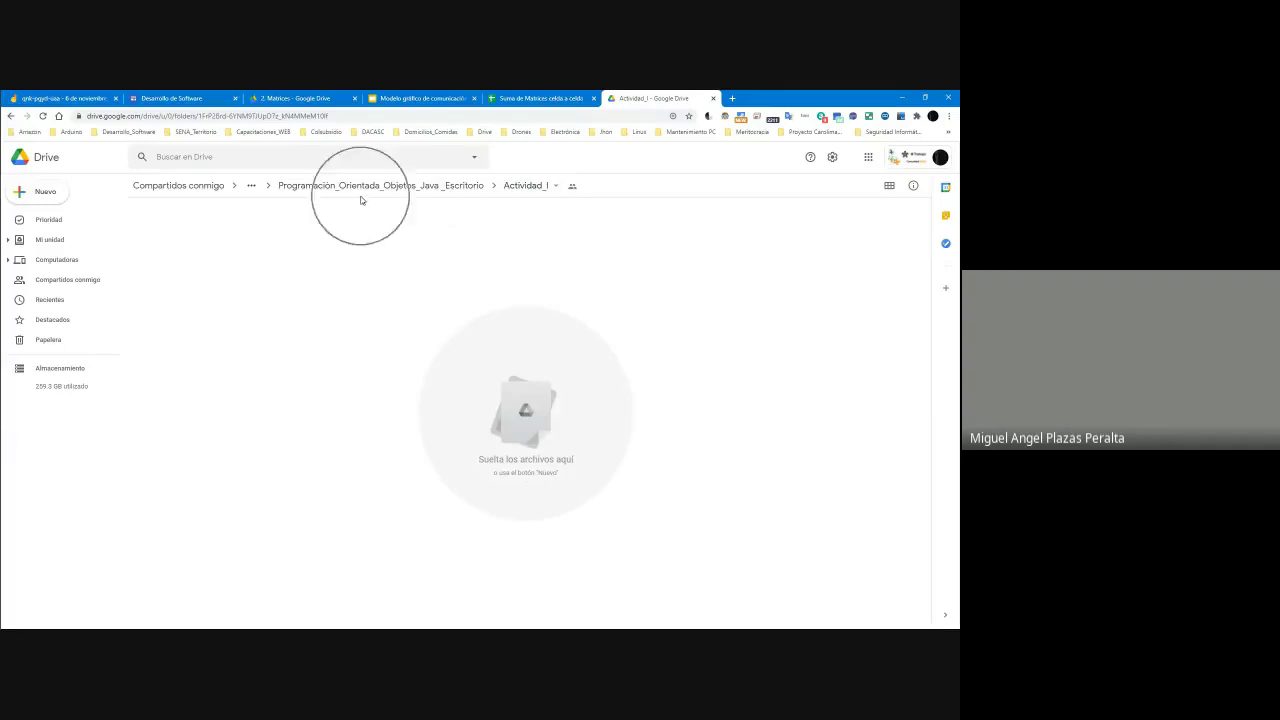
right_click(268, 244)
click(323, 257)
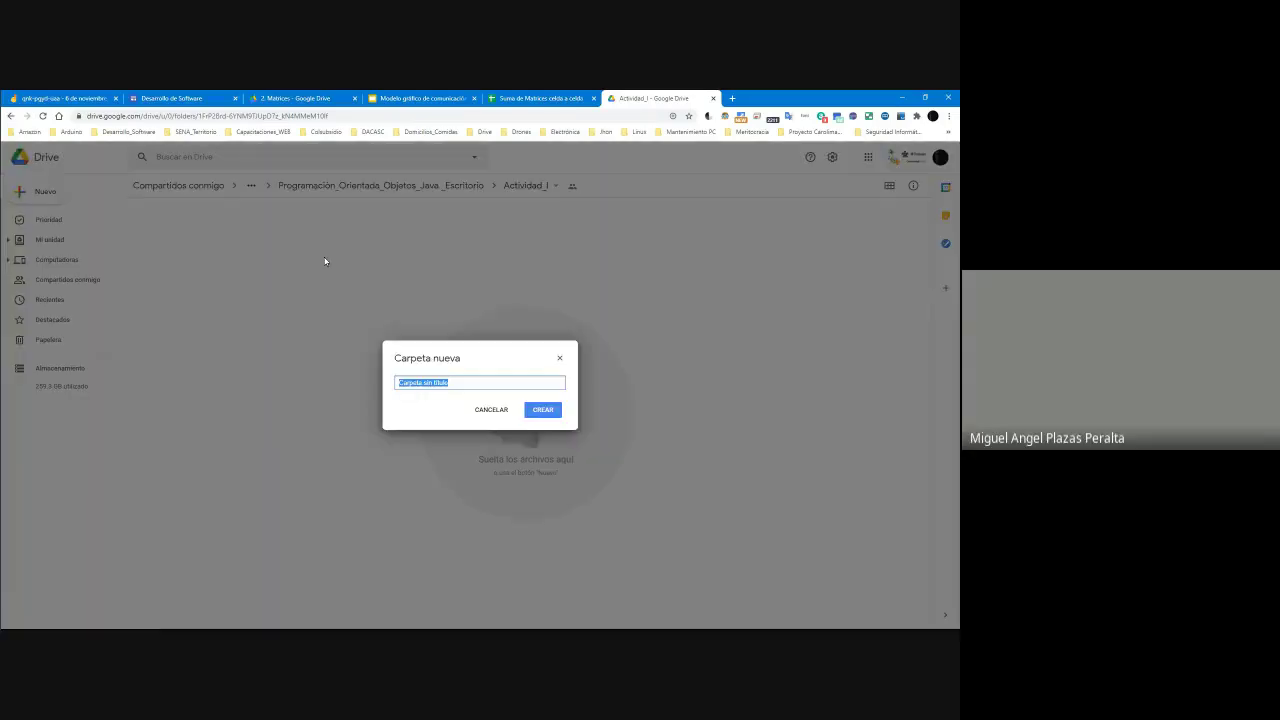
click(492, 410)
Step: Create a new Google Docs document in the shared Actividad_I folder and paste the Eclipse capture into it
right_click(194, 278)
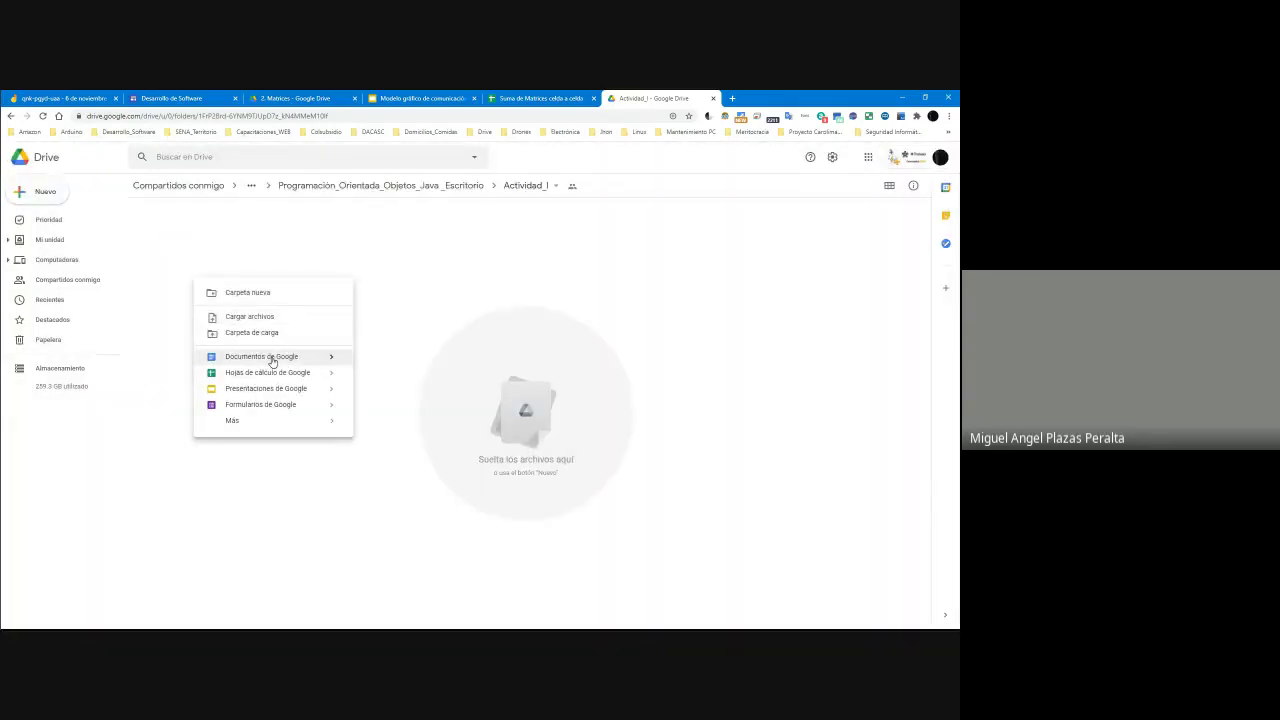
click(272, 358)
click(551, 419)
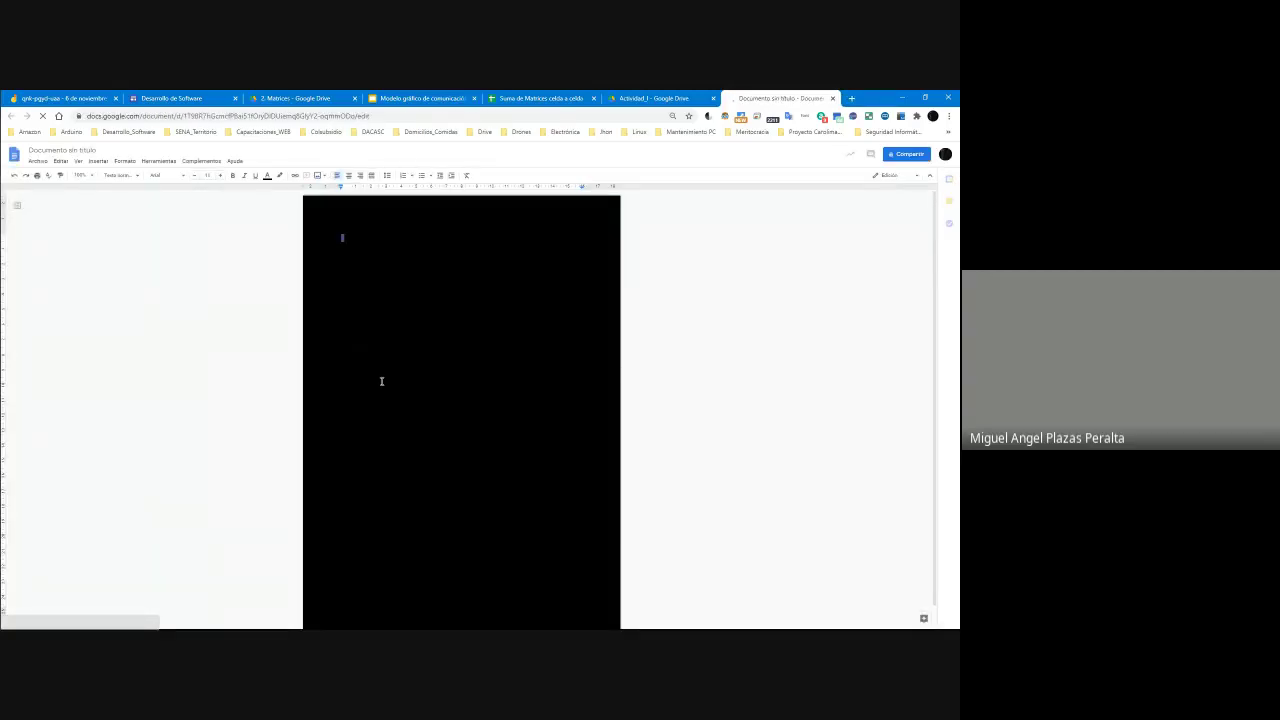
key(ctrl+v)
right_click(348, 430)
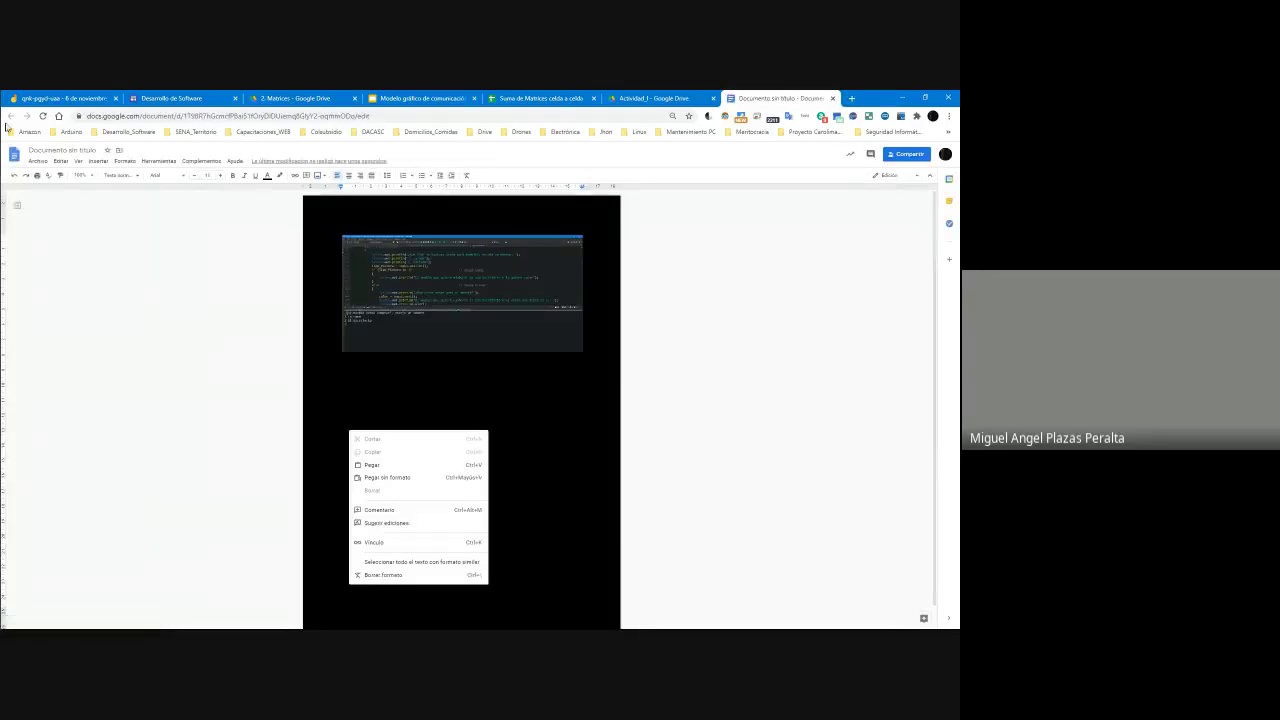
Step: Set the document's page colour to white and return to the Actividad_I folder in Drive
click(38, 161)
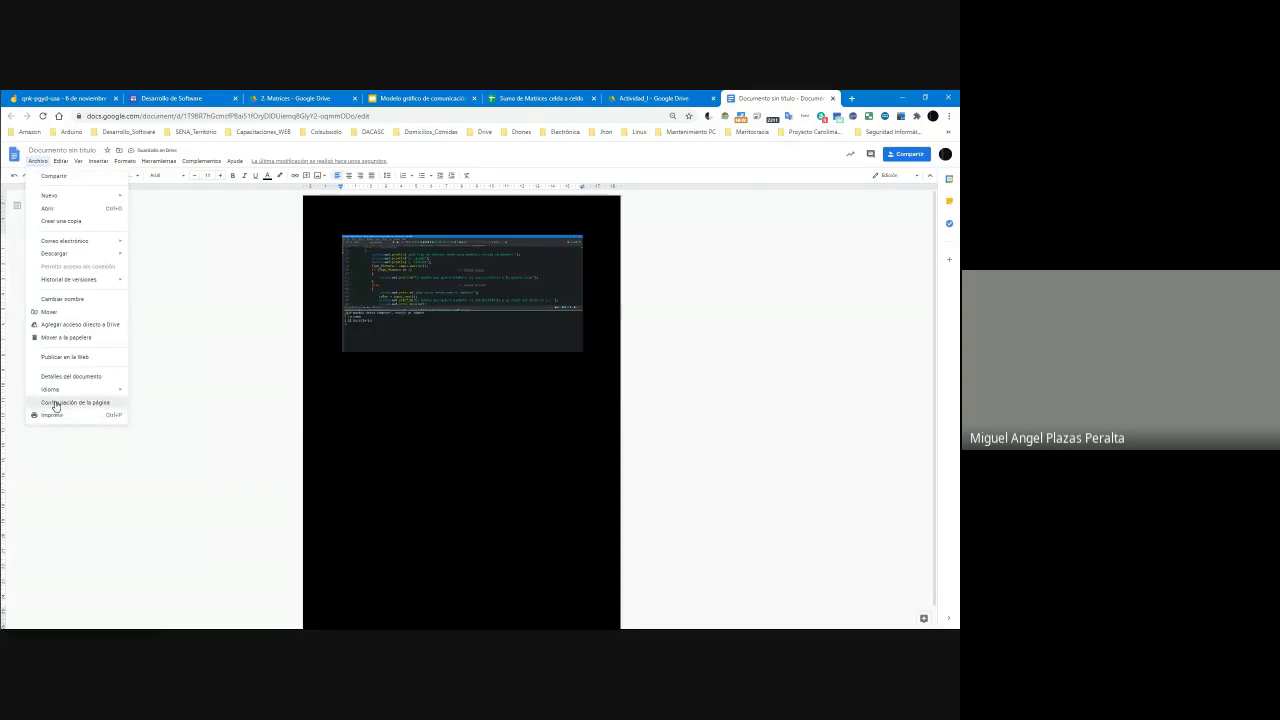
click(60, 404)
click(390, 412)
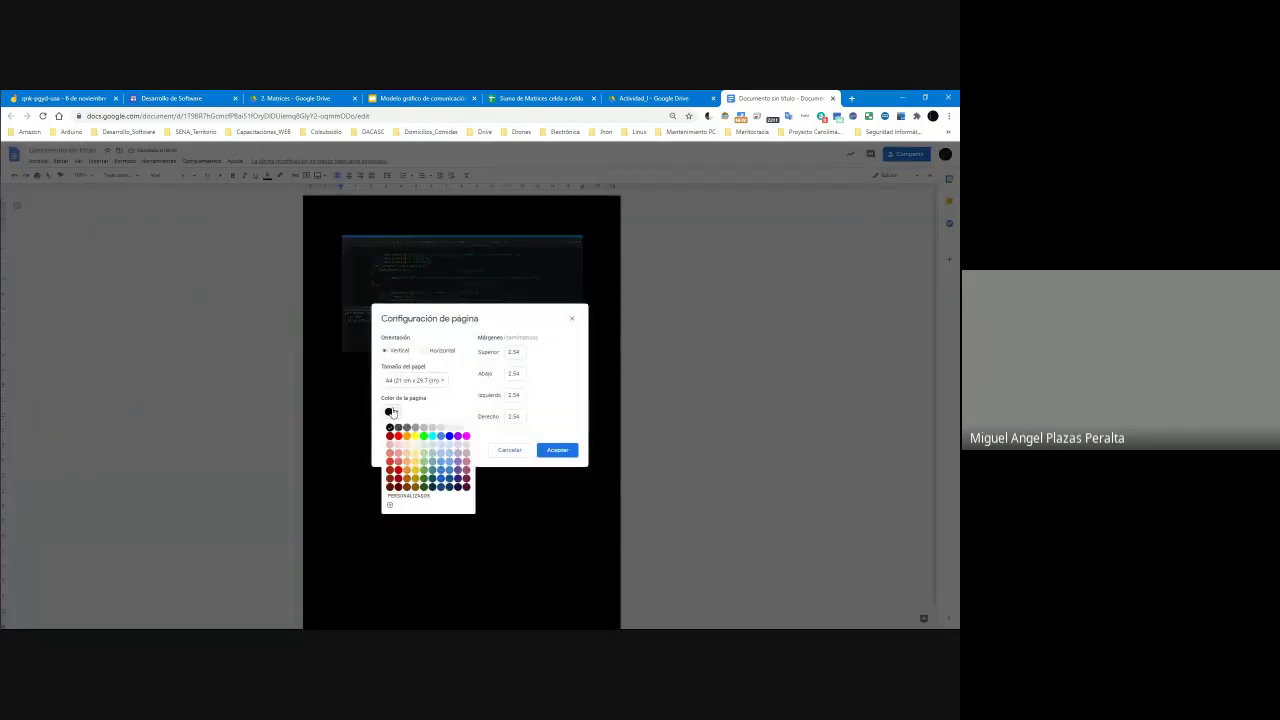
click(467, 428)
click(557, 449)
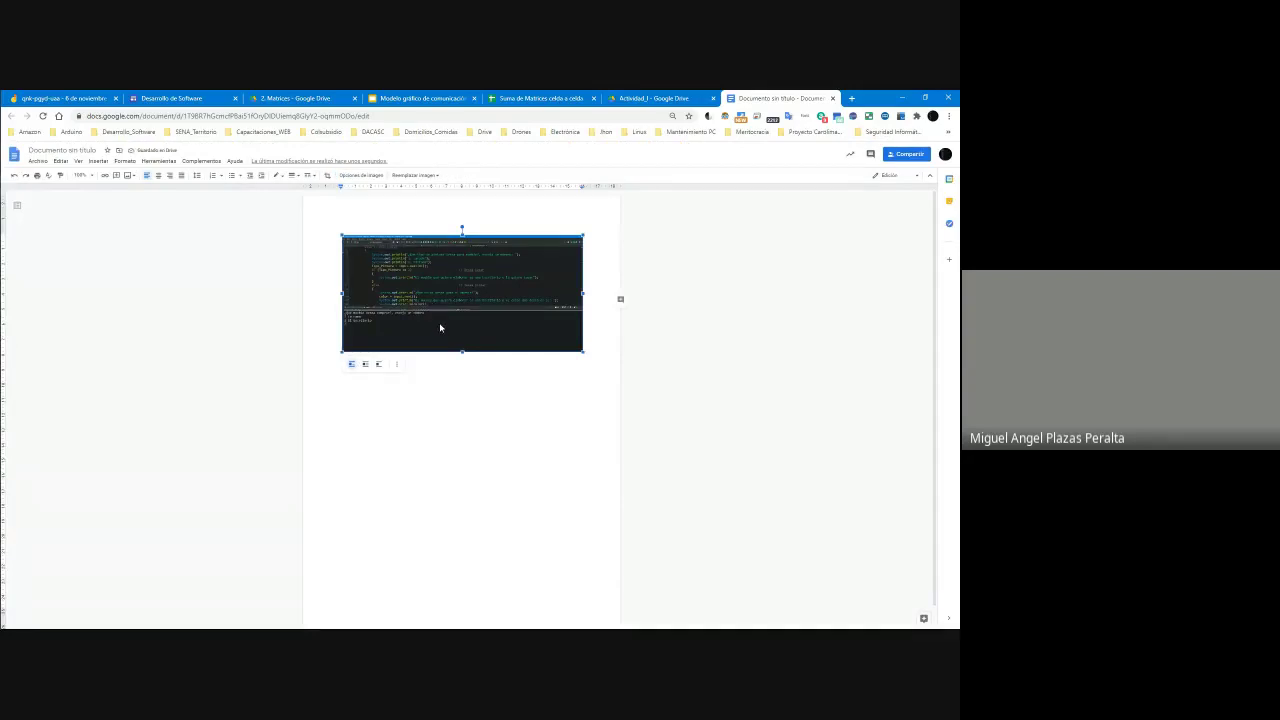
click(614, 97)
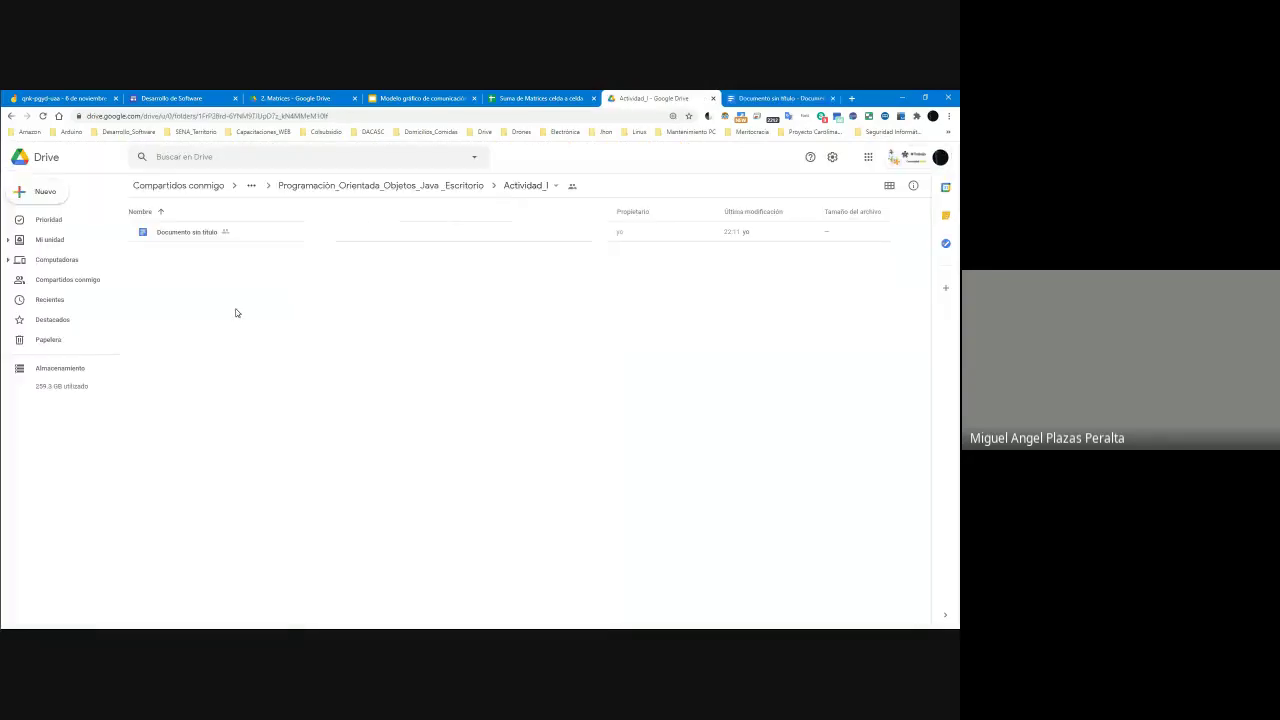
Step: Arrange a File Explorer window and the Drive Actividad_I browser window side by side
key(super+Right)
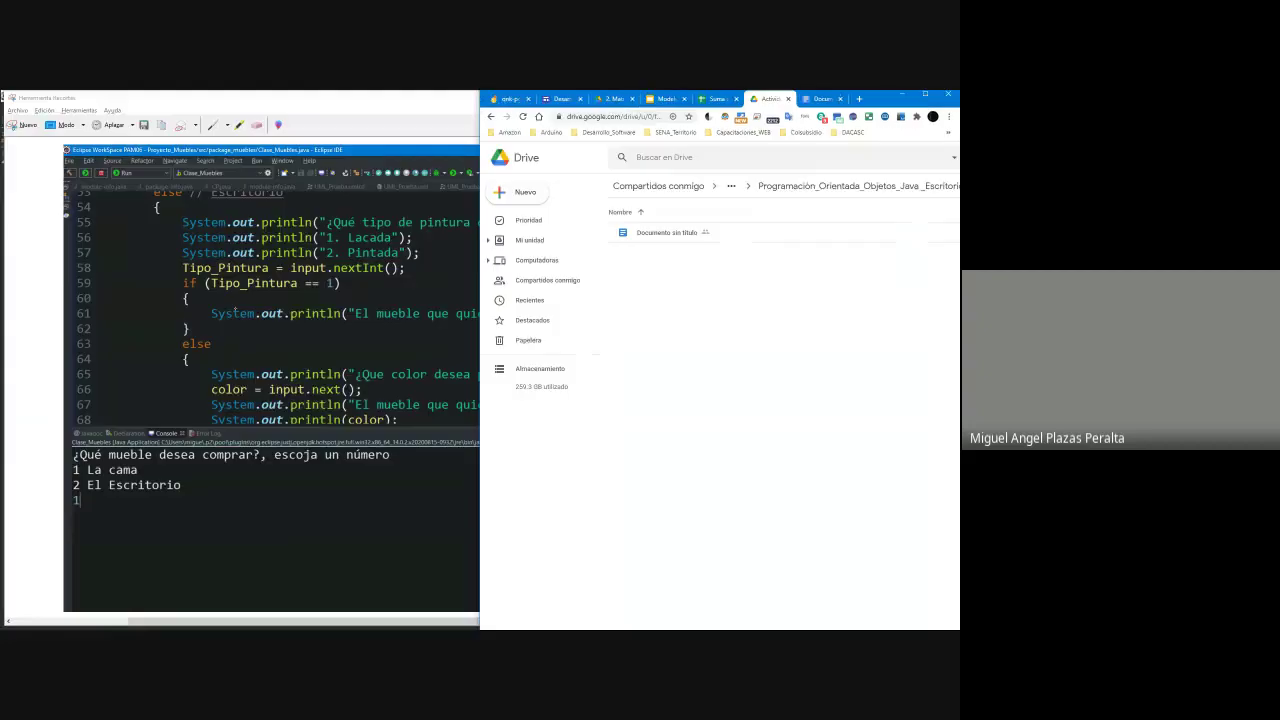
click(10, 99)
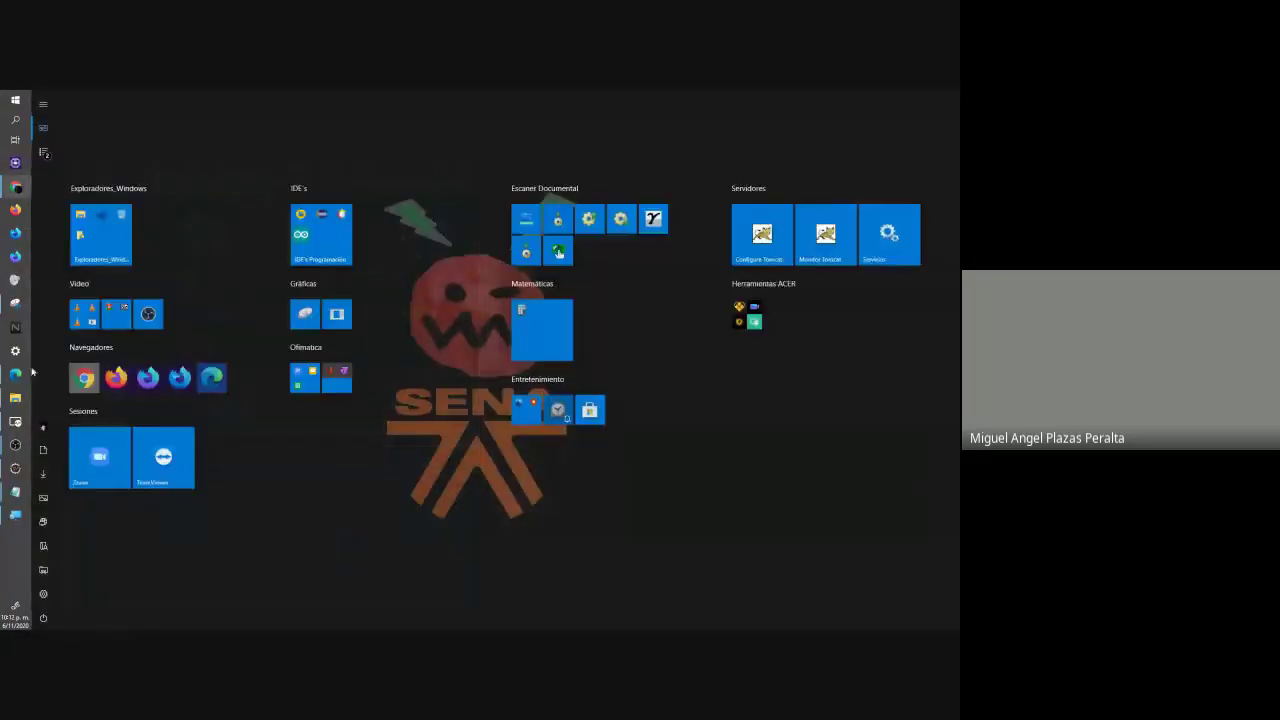
click(321, 230)
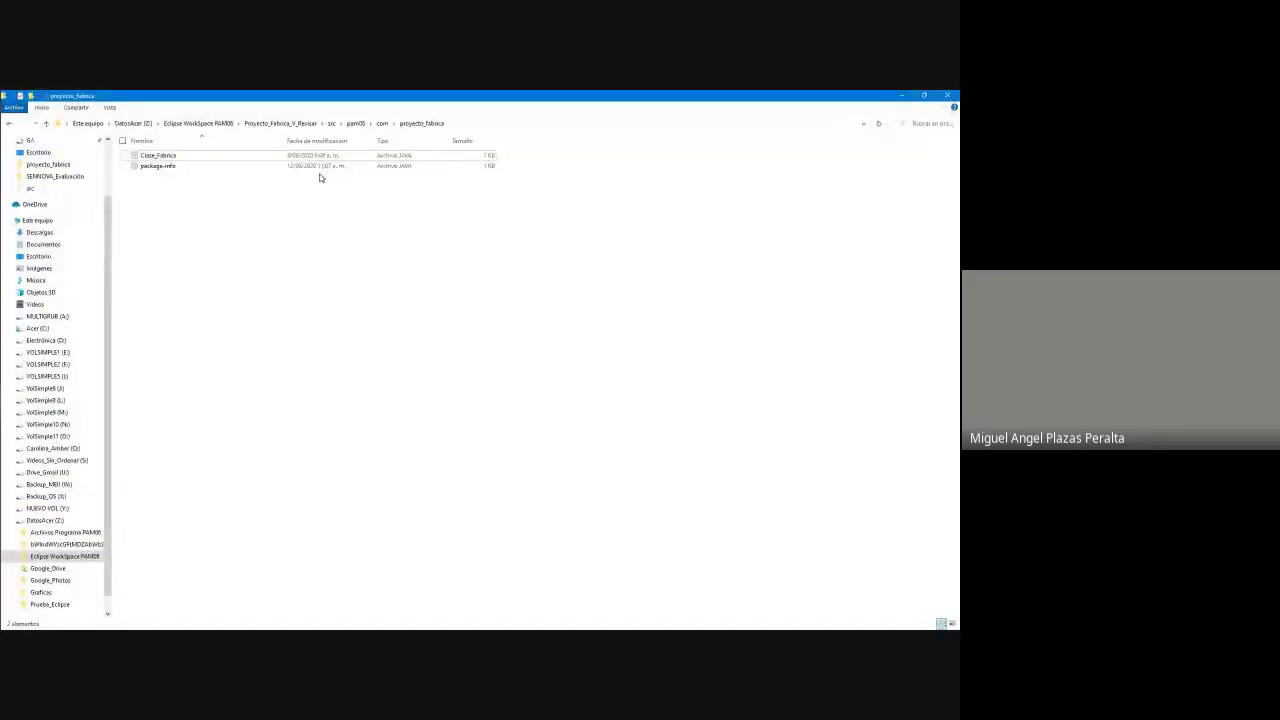
key(super+Left)
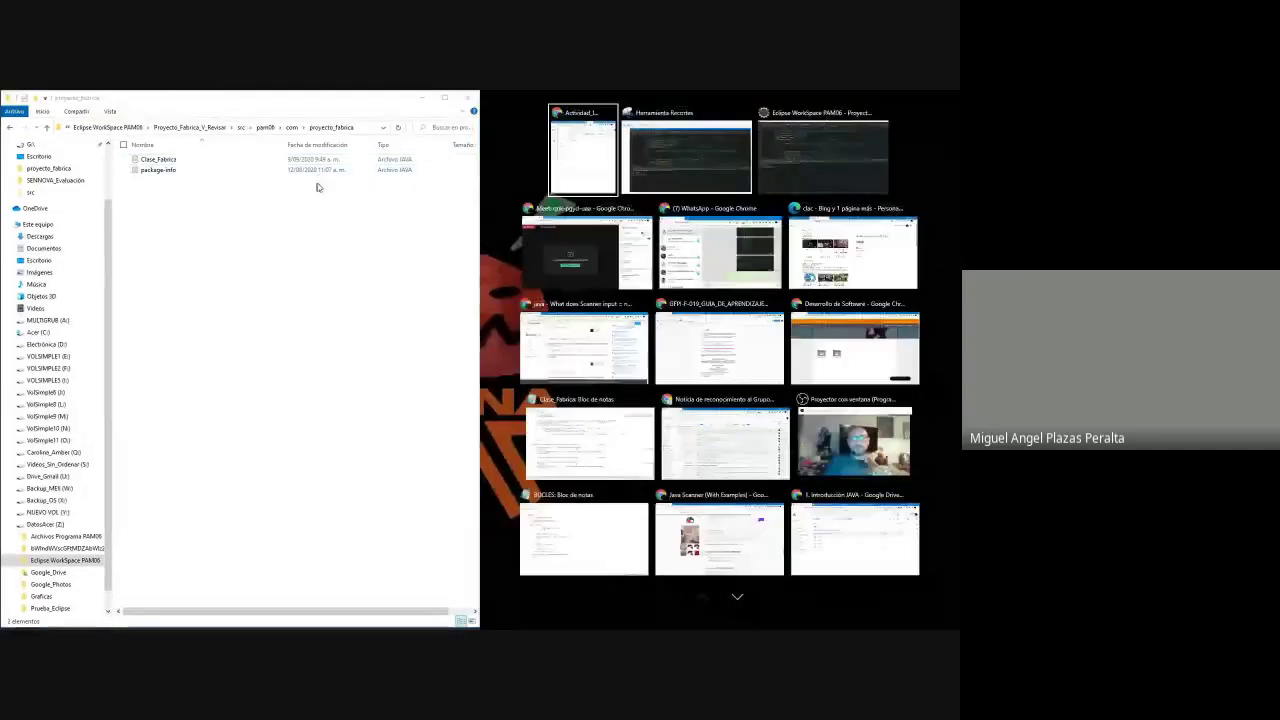
click(577, 150)
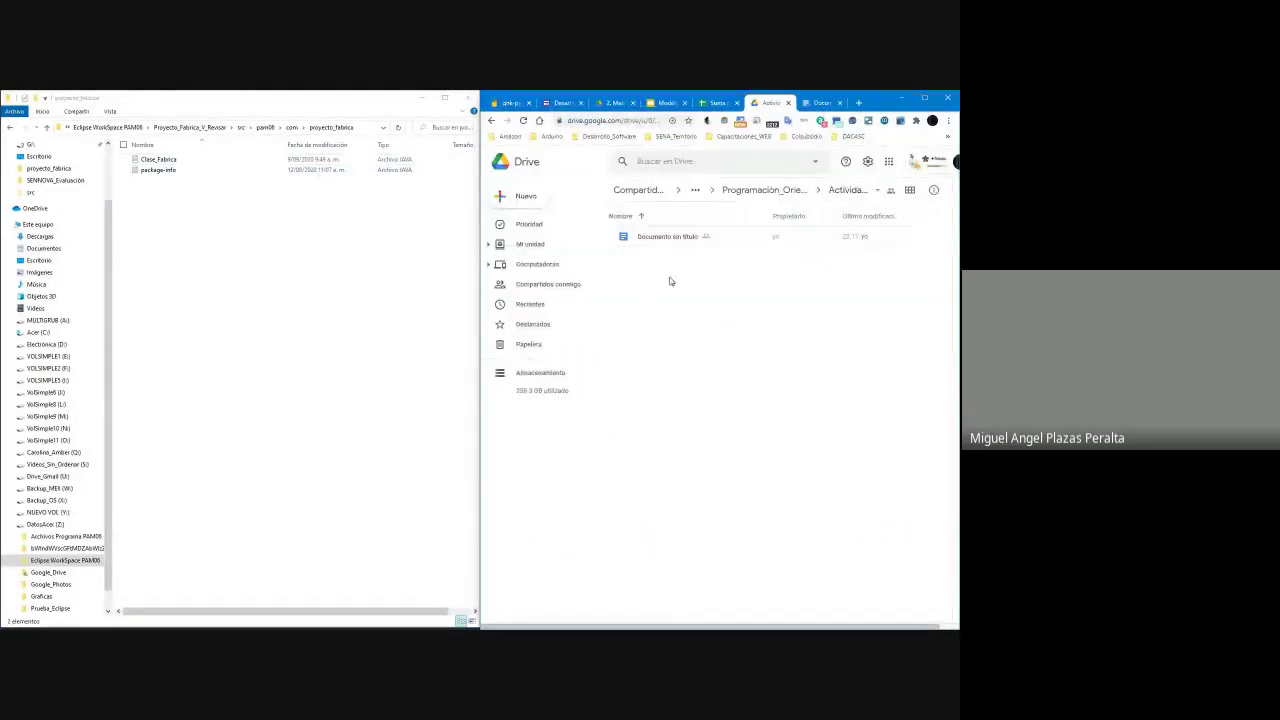
Step: Browse the Acer (C:) drive to the account's personal folder inside Usuarios
click(189, 210)
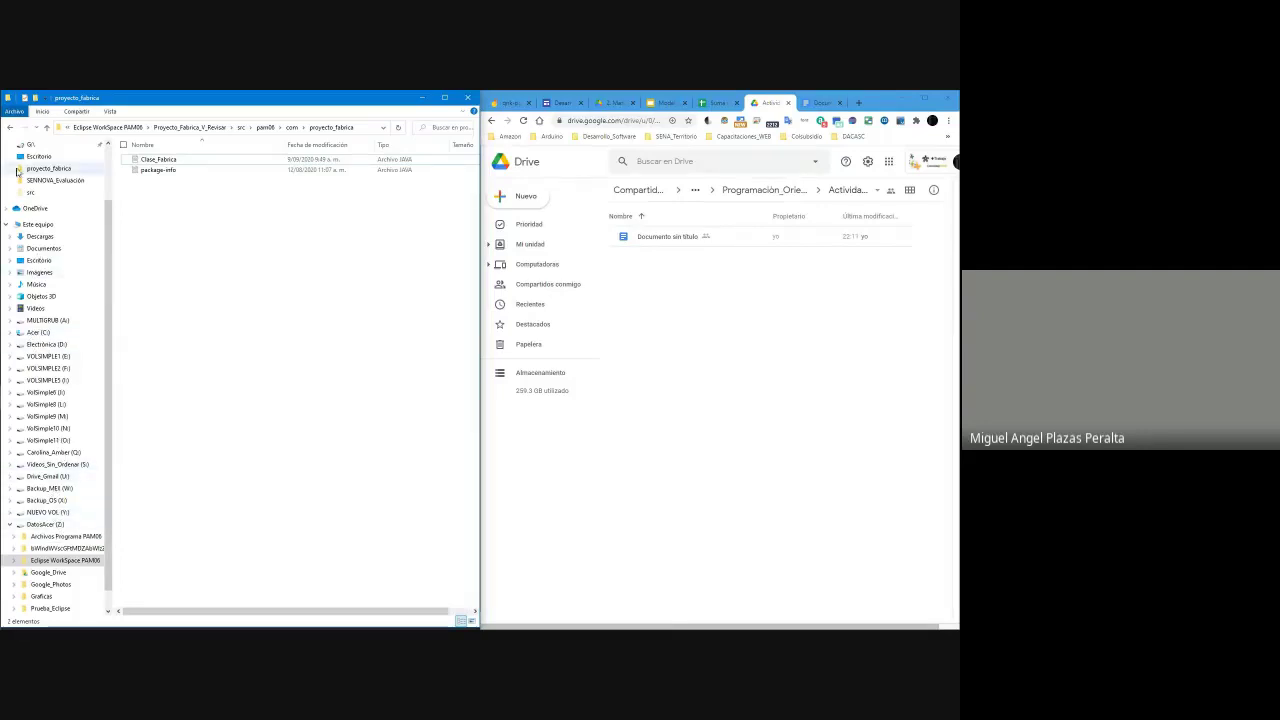
click(40, 332)
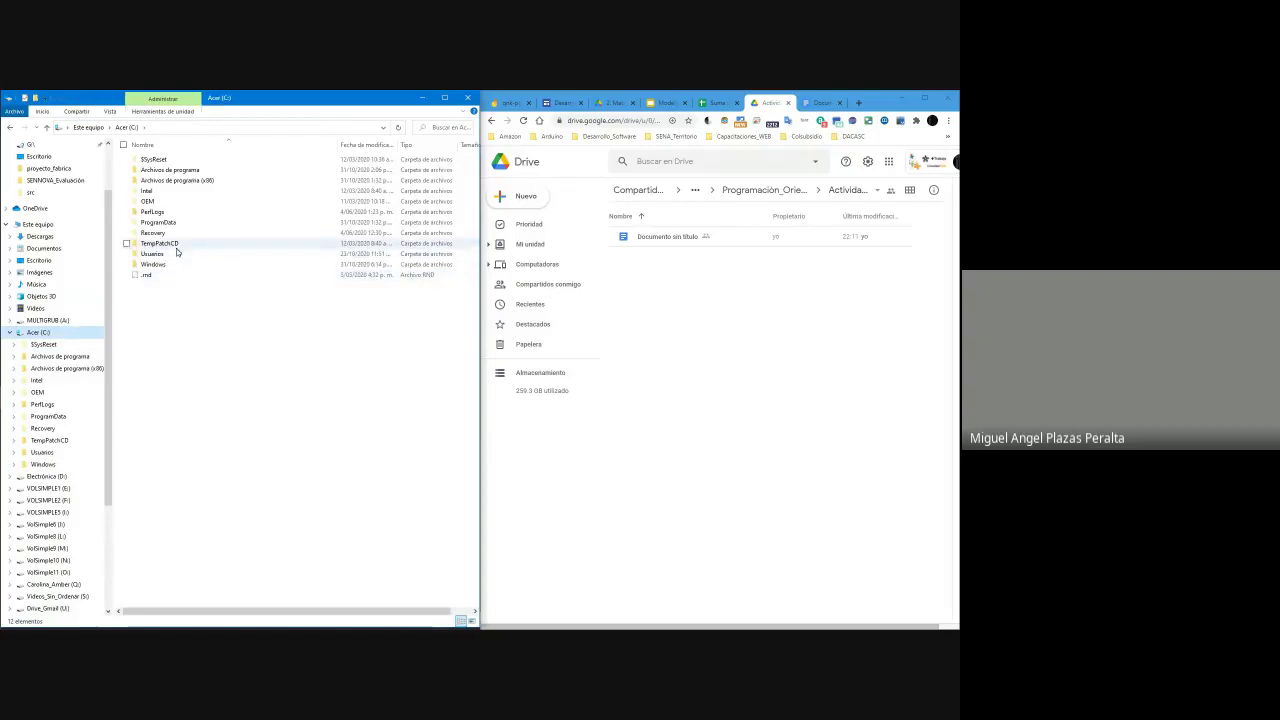
double_click(150, 250)
click(159, 192)
double_click(159, 192)
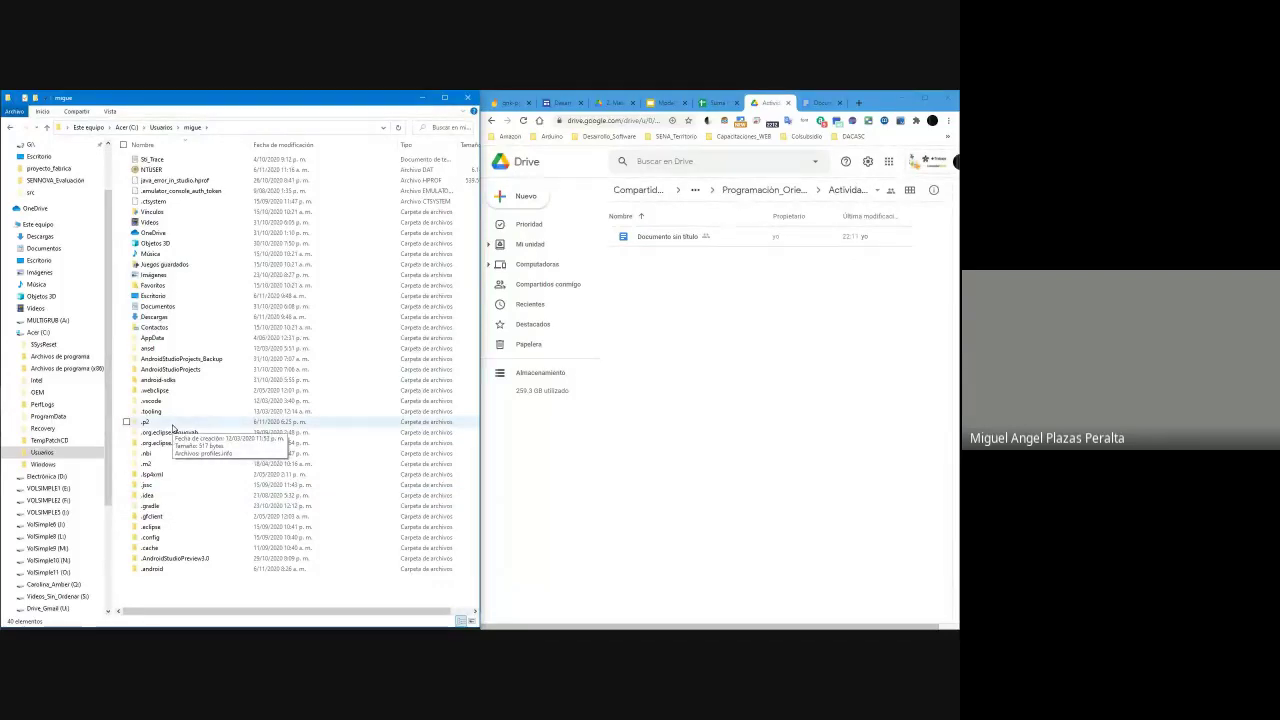
Step: Open the Eclipse WorkSpace PAM06 folder on the DatosAcer (Z:) drive
click(104, 129)
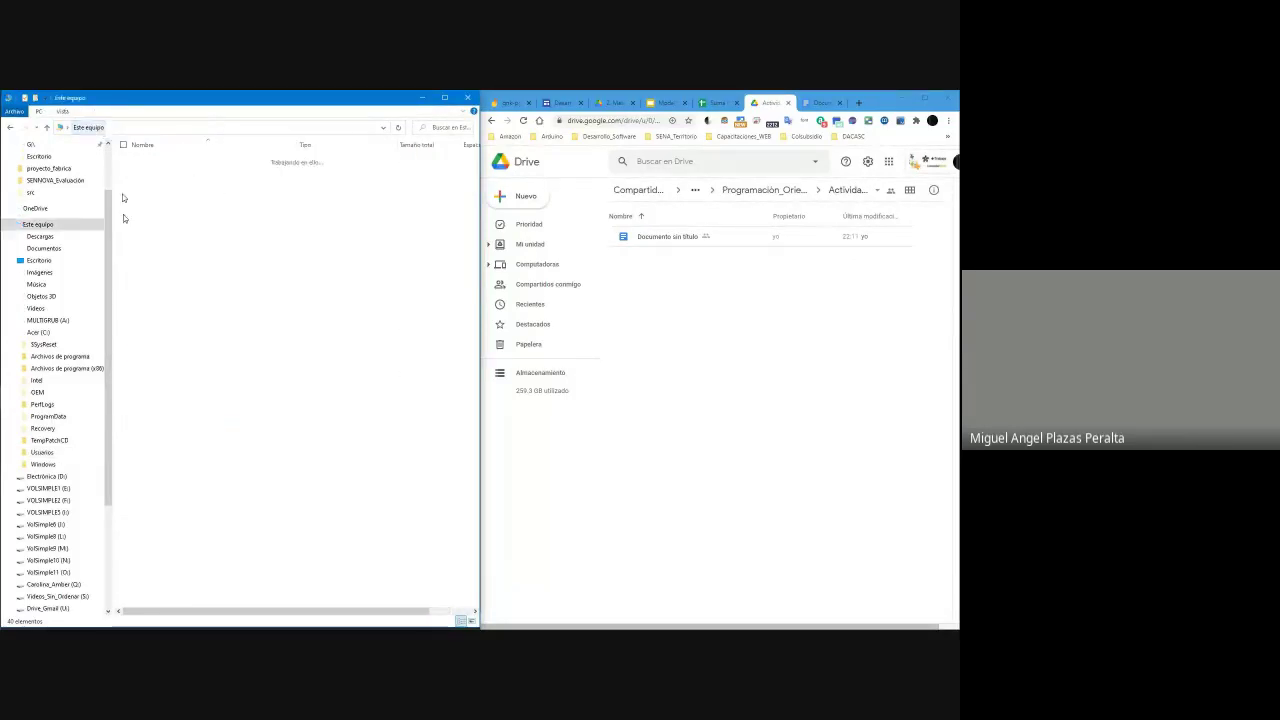
click(157, 445)
double_click(157, 445)
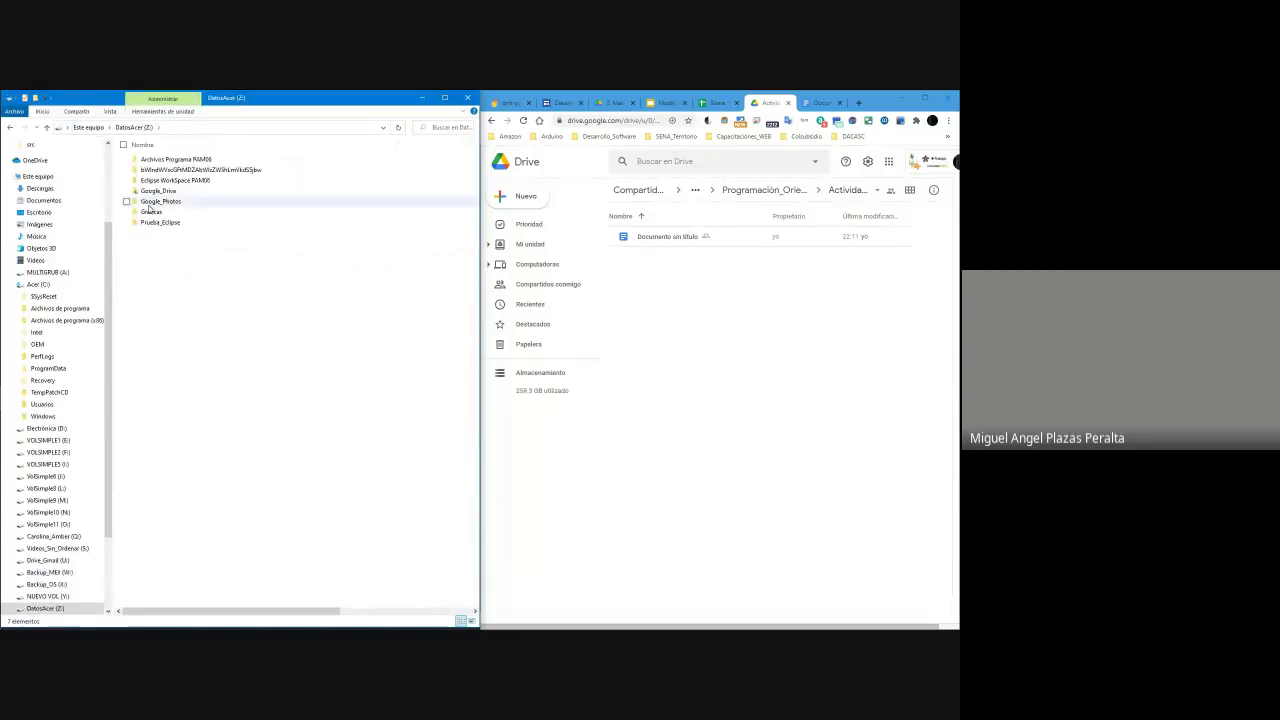
double_click(181, 178)
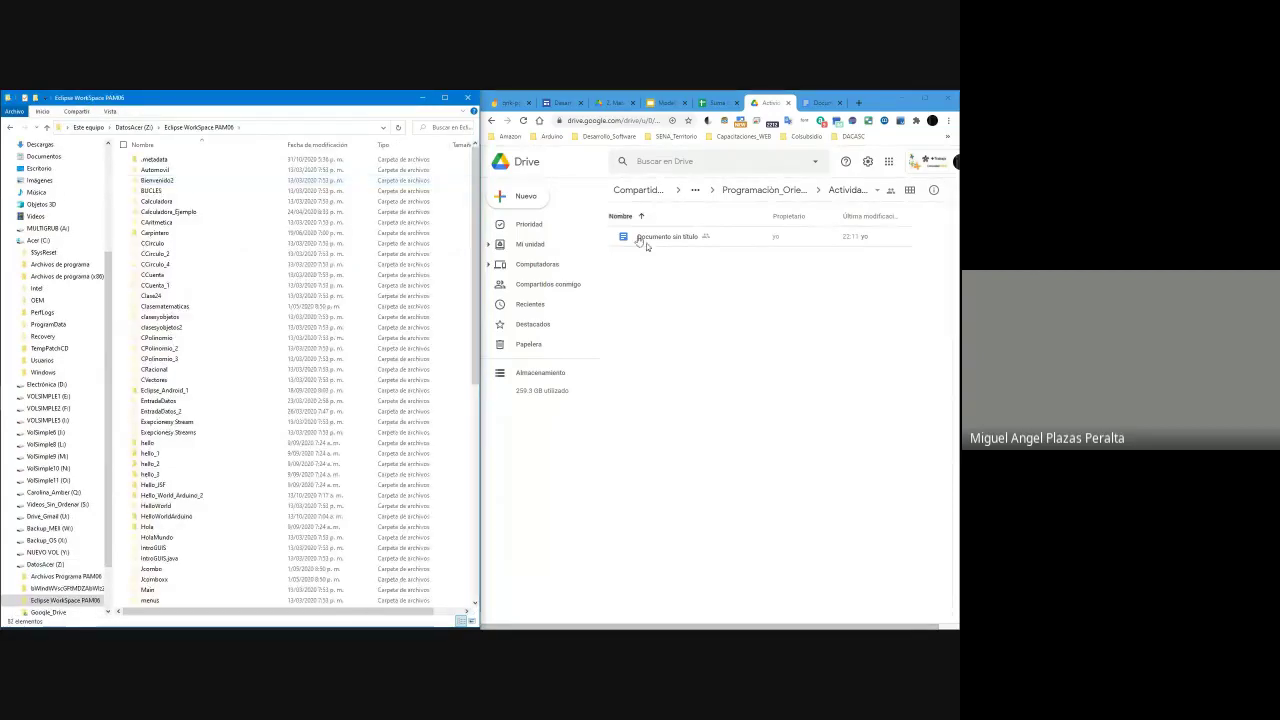
Step: Compare the workspace folder in File Explorer with the workspace open in Eclipse and return to the folder
click(714, 329)
scroll(191, 277, down, 3)
scroll(194, 295, up, 10)
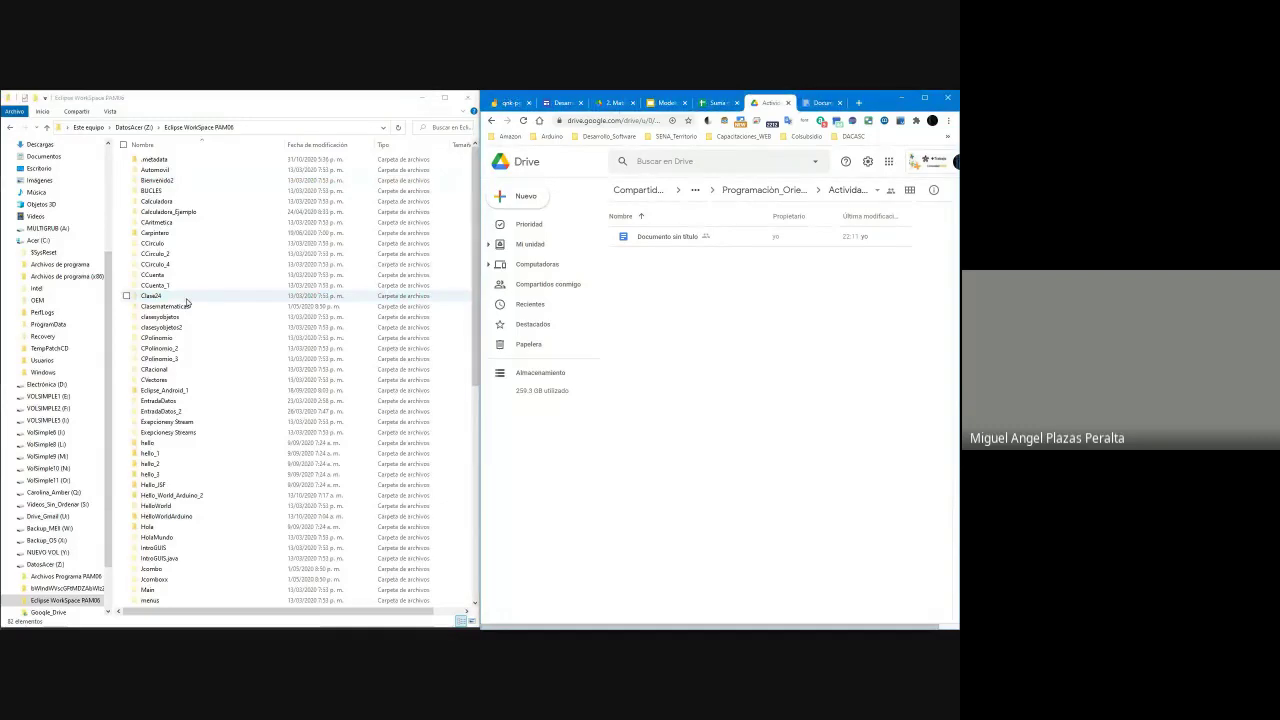
click(184, 306)
key(alt+Tab)
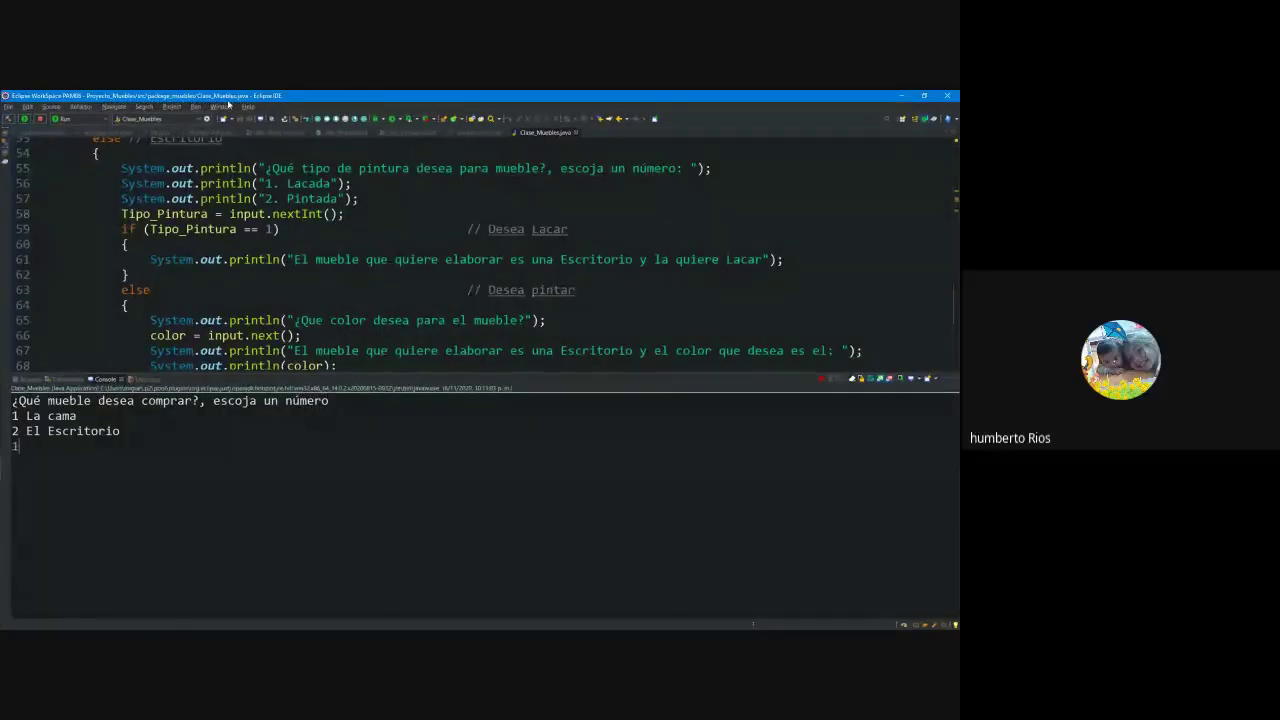
key(alt+Tab)
click(318, 365)
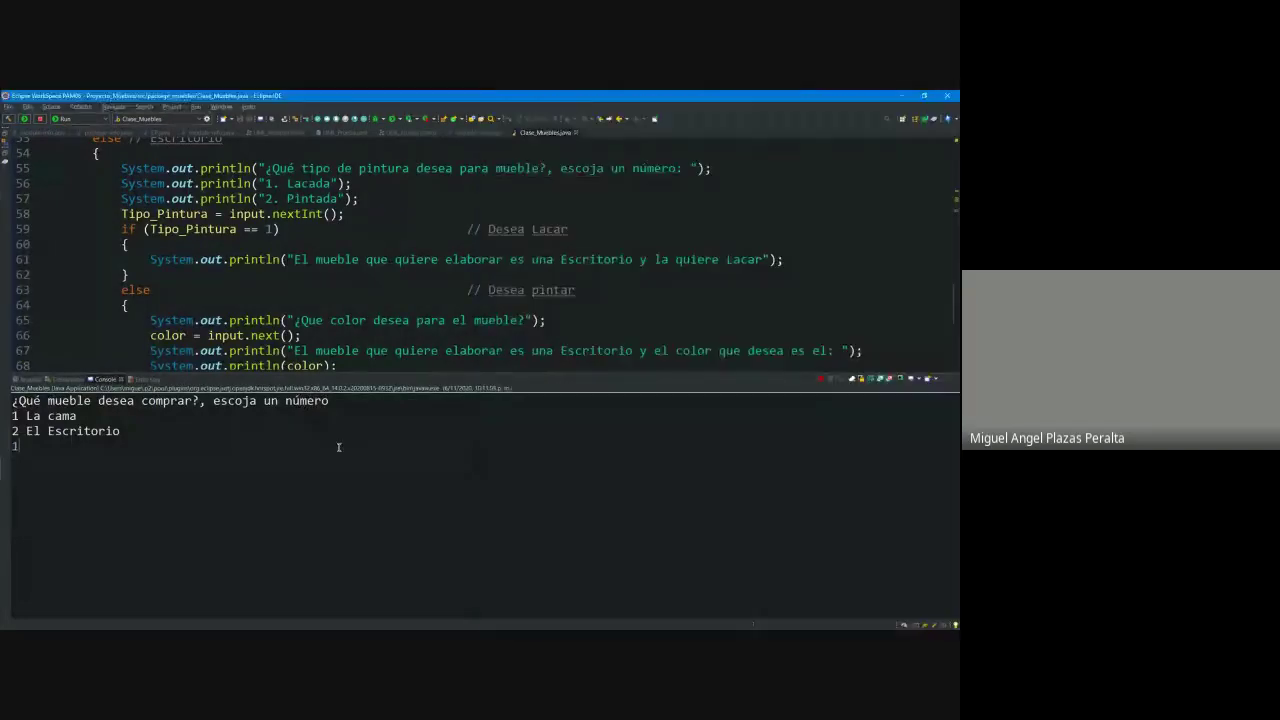
key(alt+Tab)
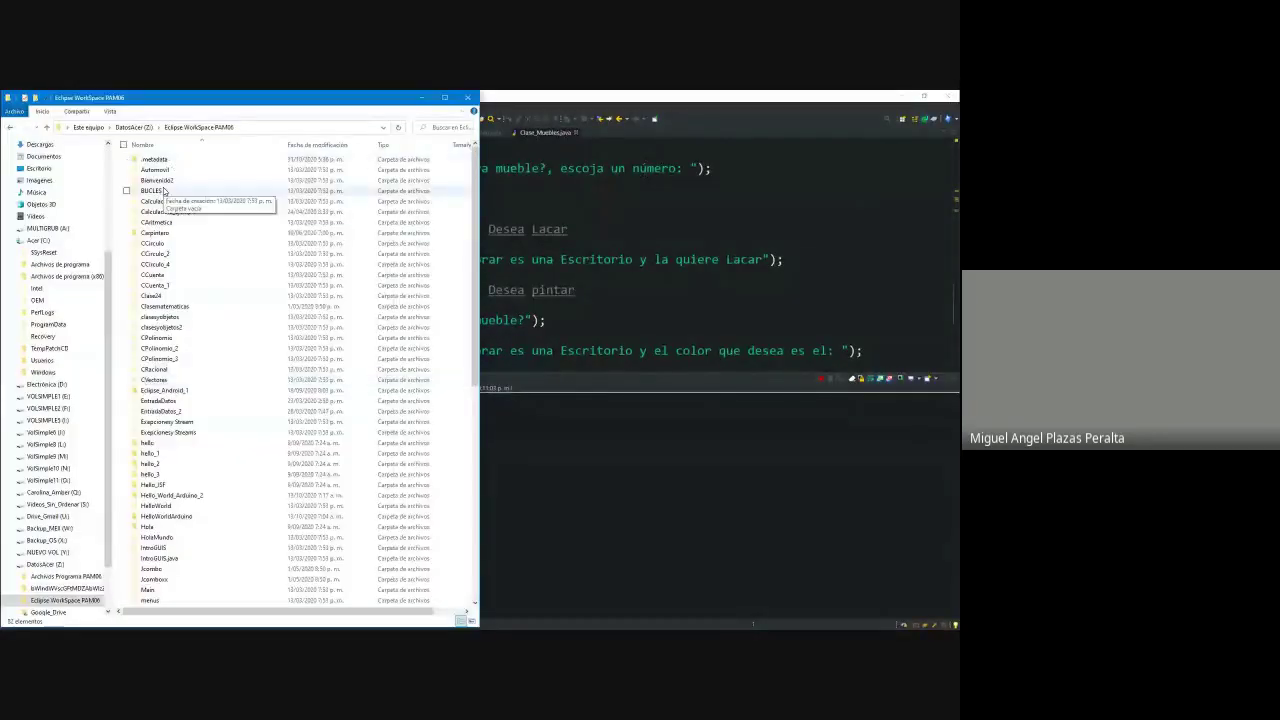
Step: Look through the project folders of the workspace, select Clasematematicas and check the project path in Eclipse
click(158, 296)
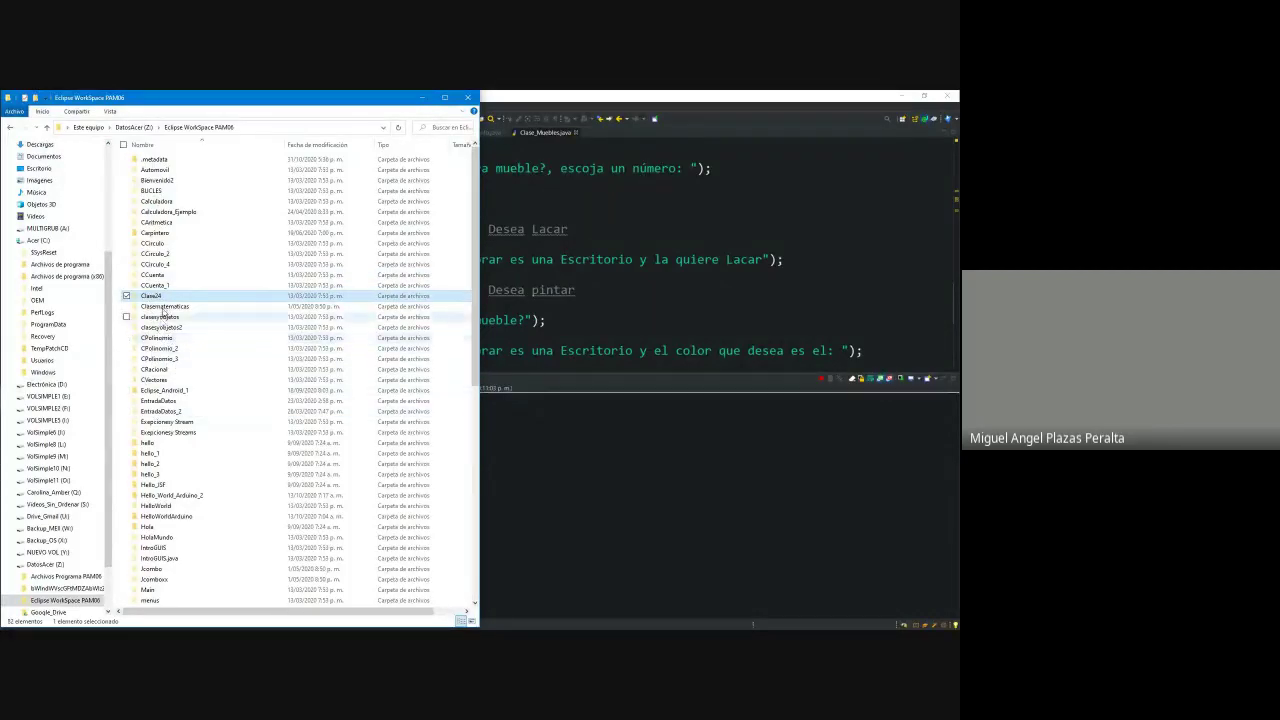
click(164, 309)
scroll(164, 311, down, 10)
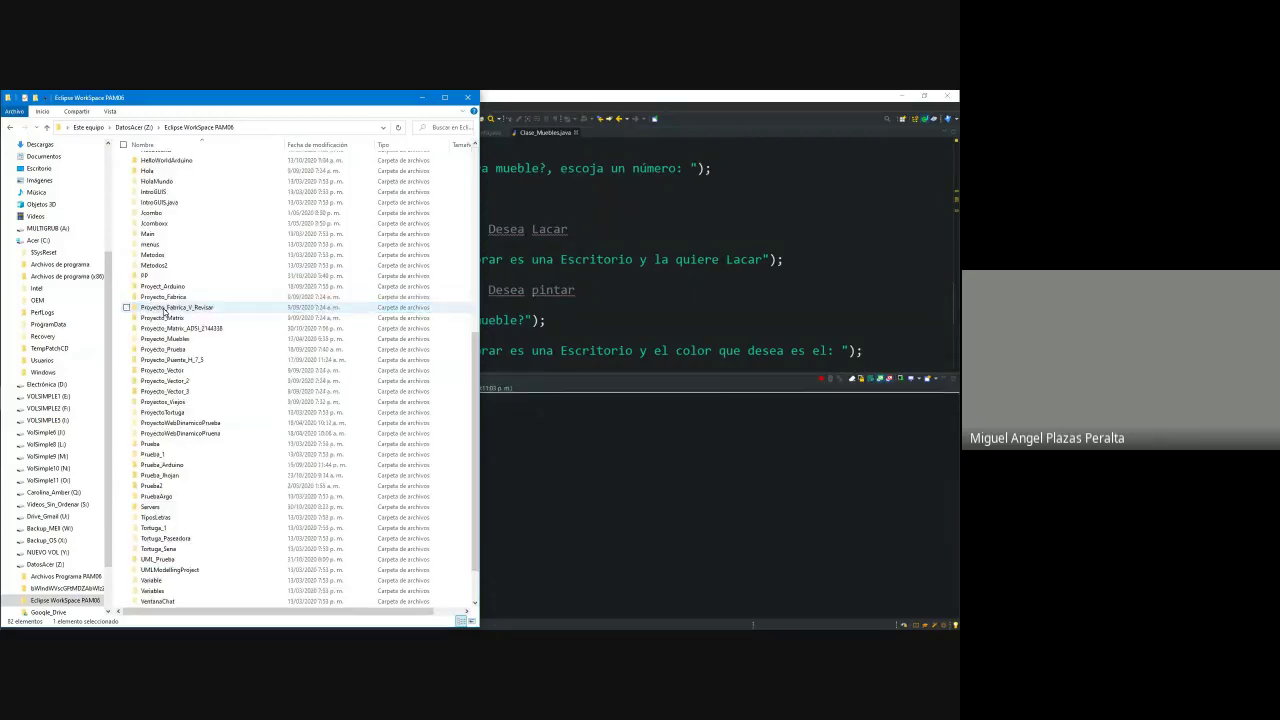
scroll(164, 311, up, 10)
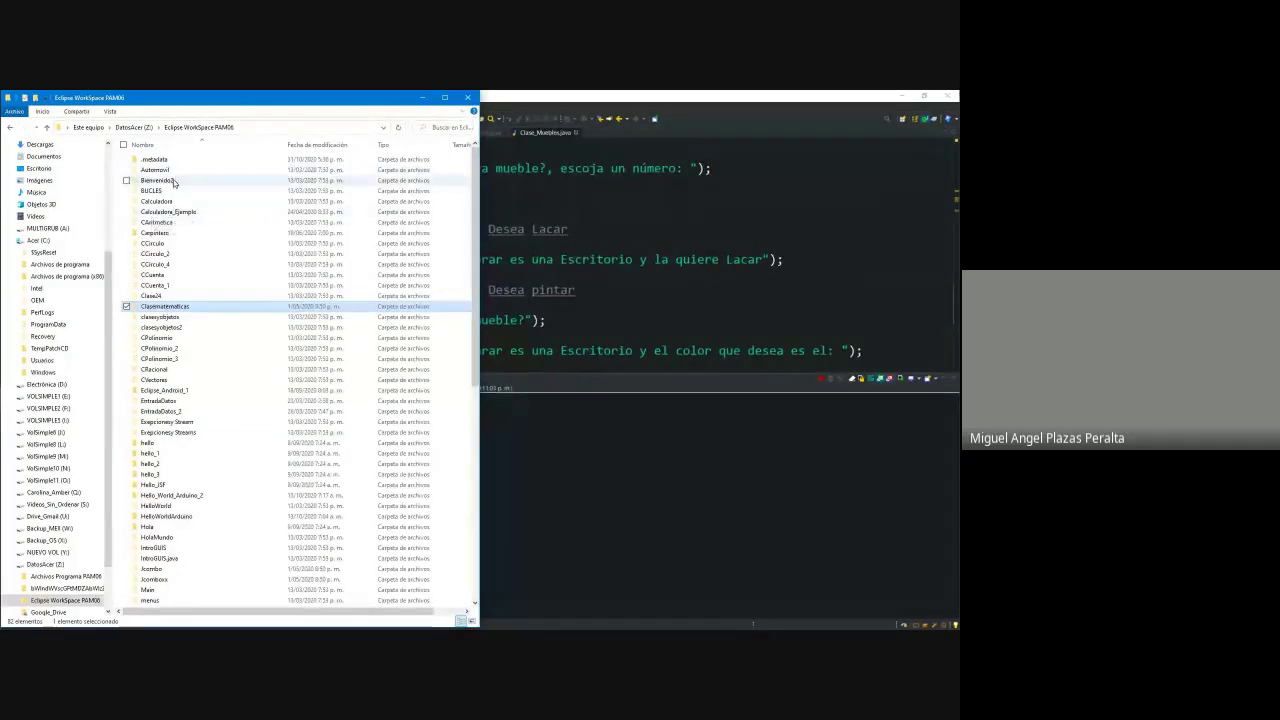
key(alt+Tab)
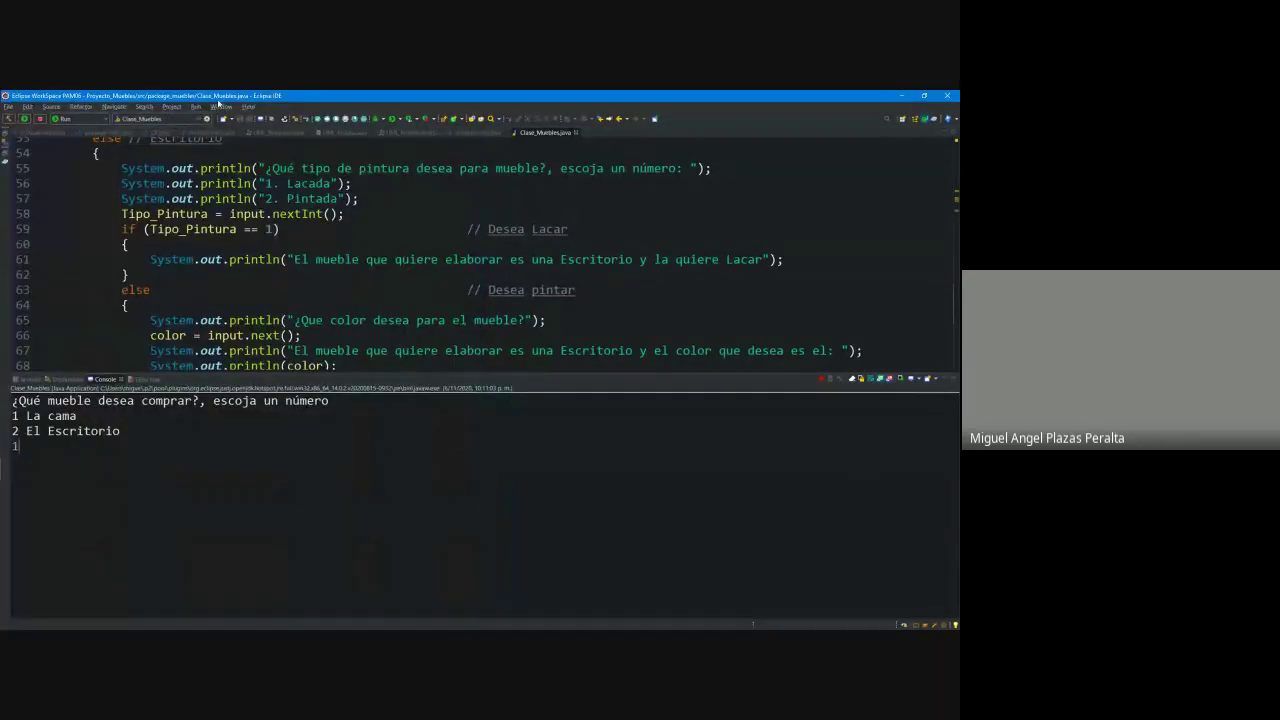
key(alt+Tab)
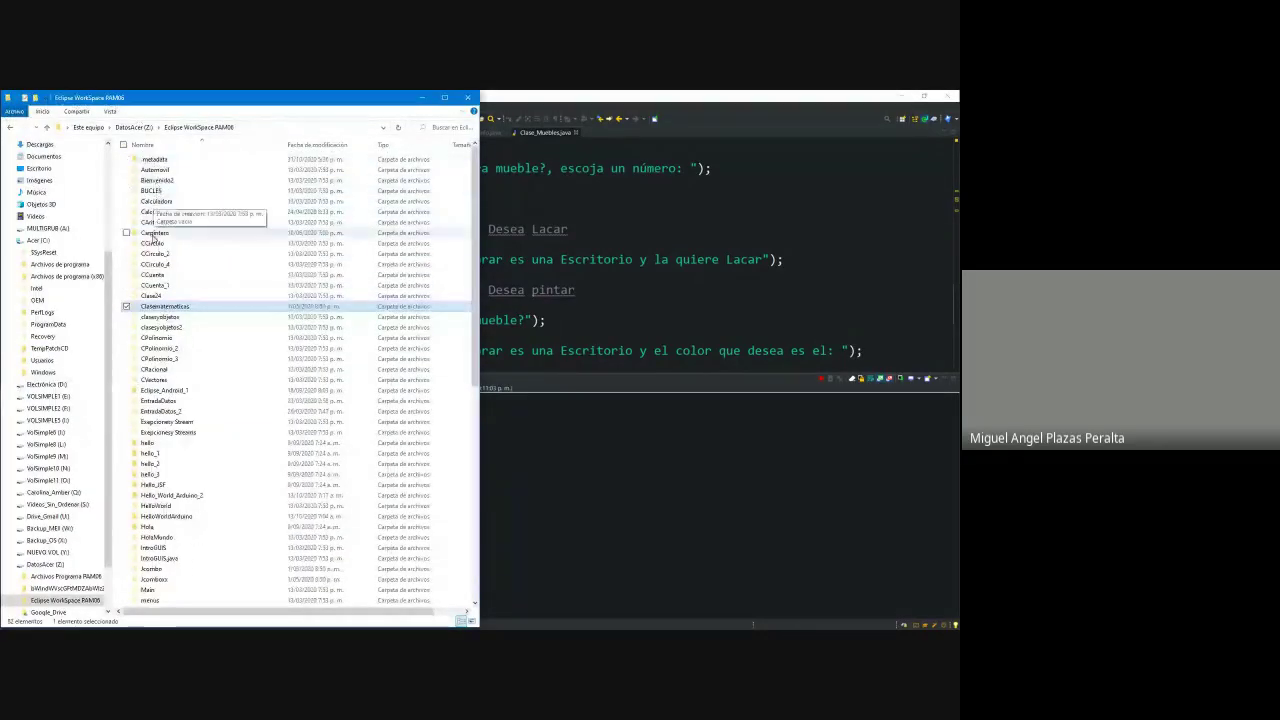
Step: Check the contents of the Clasematematicas project folder and upload the whole folder to Actividad_I in Drive
double_click(157, 308)
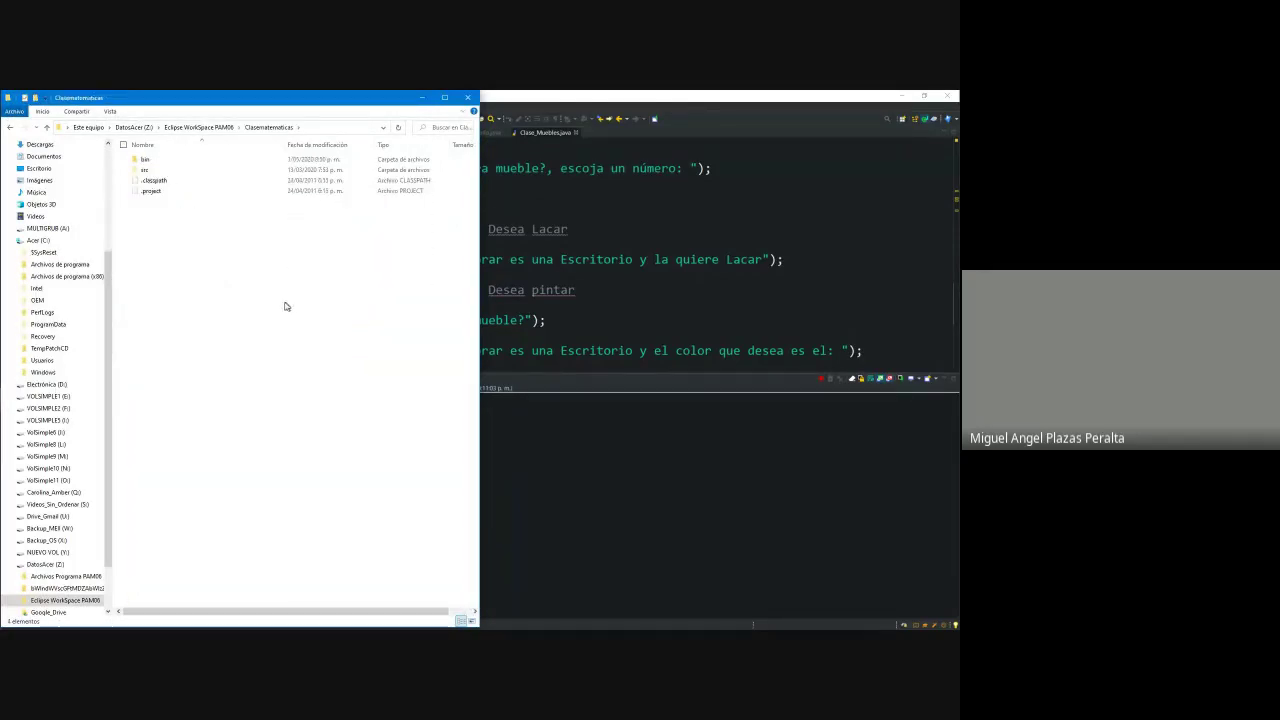
click(204, 127)
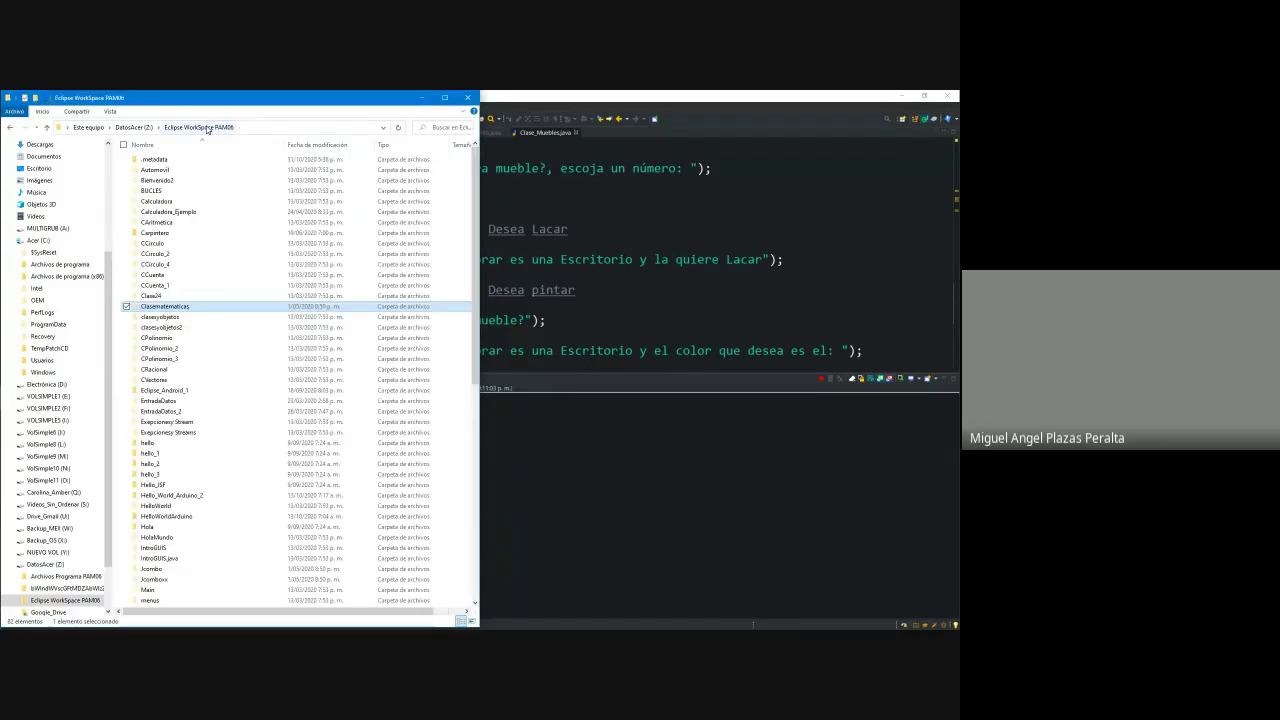
key(alt+Tab)
drag(157, 307, 626, 323)
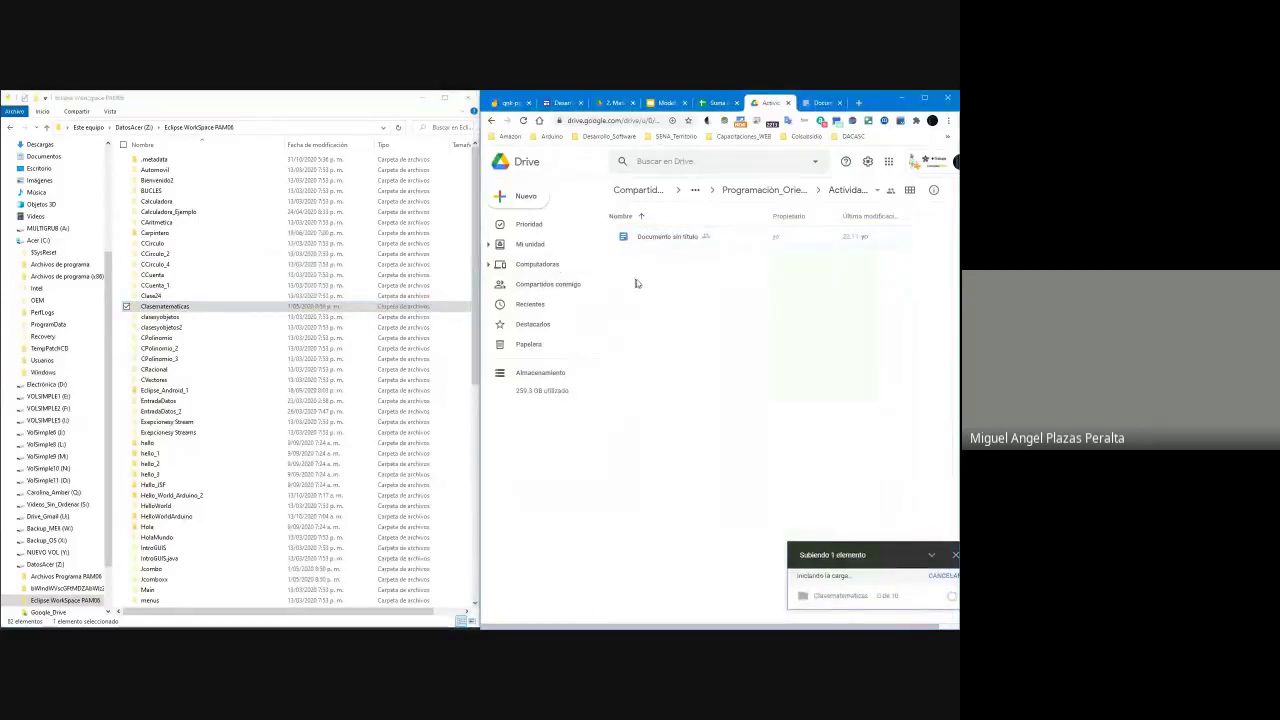
Step: Open Clasematematicas.java from the uploaded project's src folder in the online text editor and highlight its code
click(667, 238)
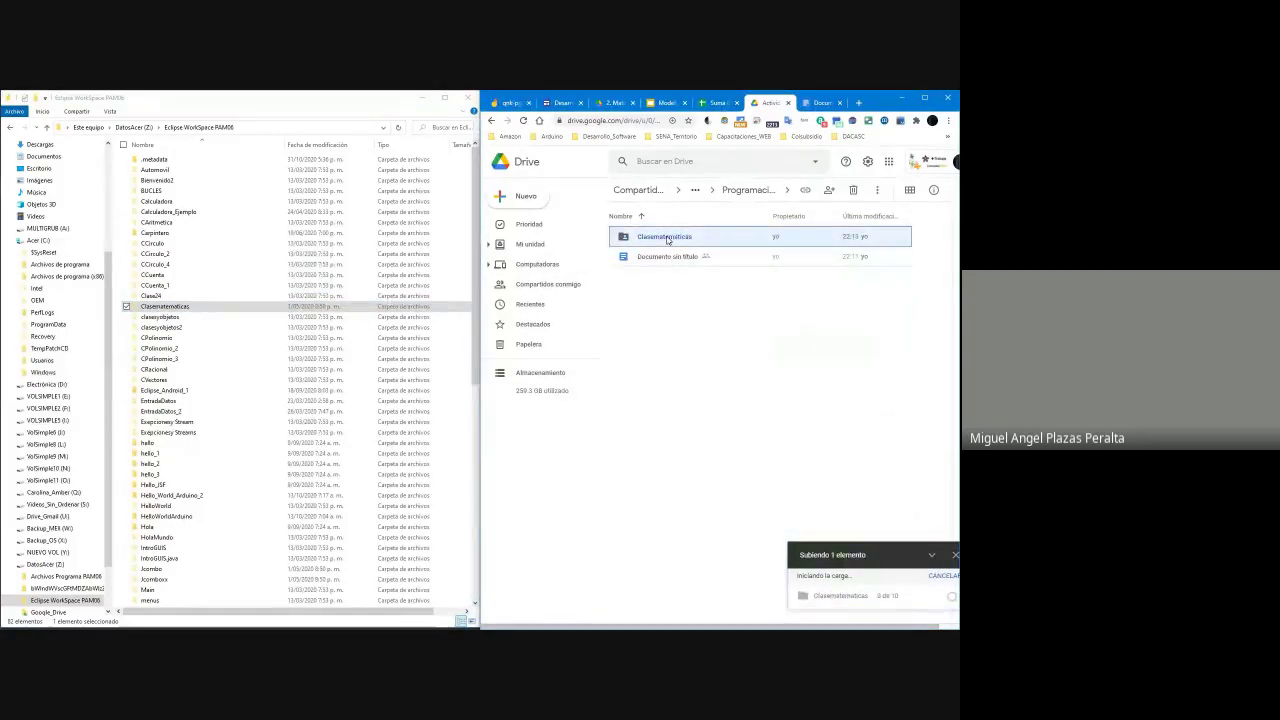
double_click(667, 238)
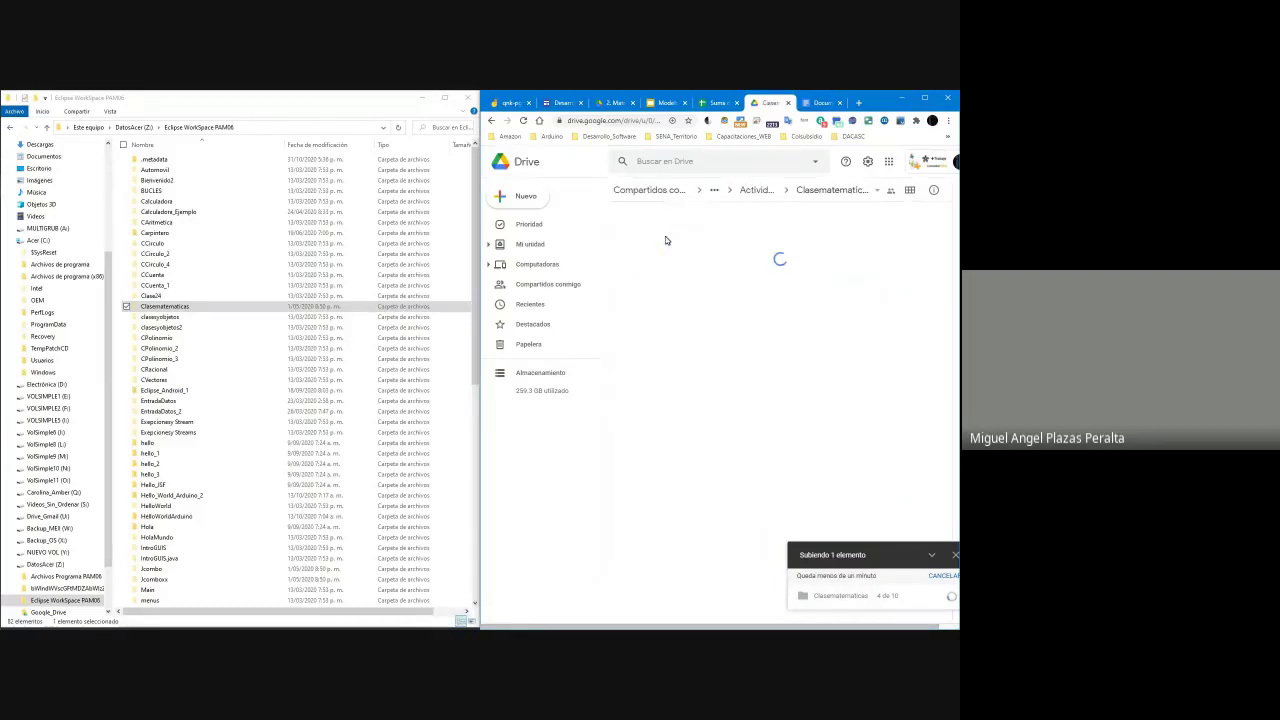
double_click(645, 257)
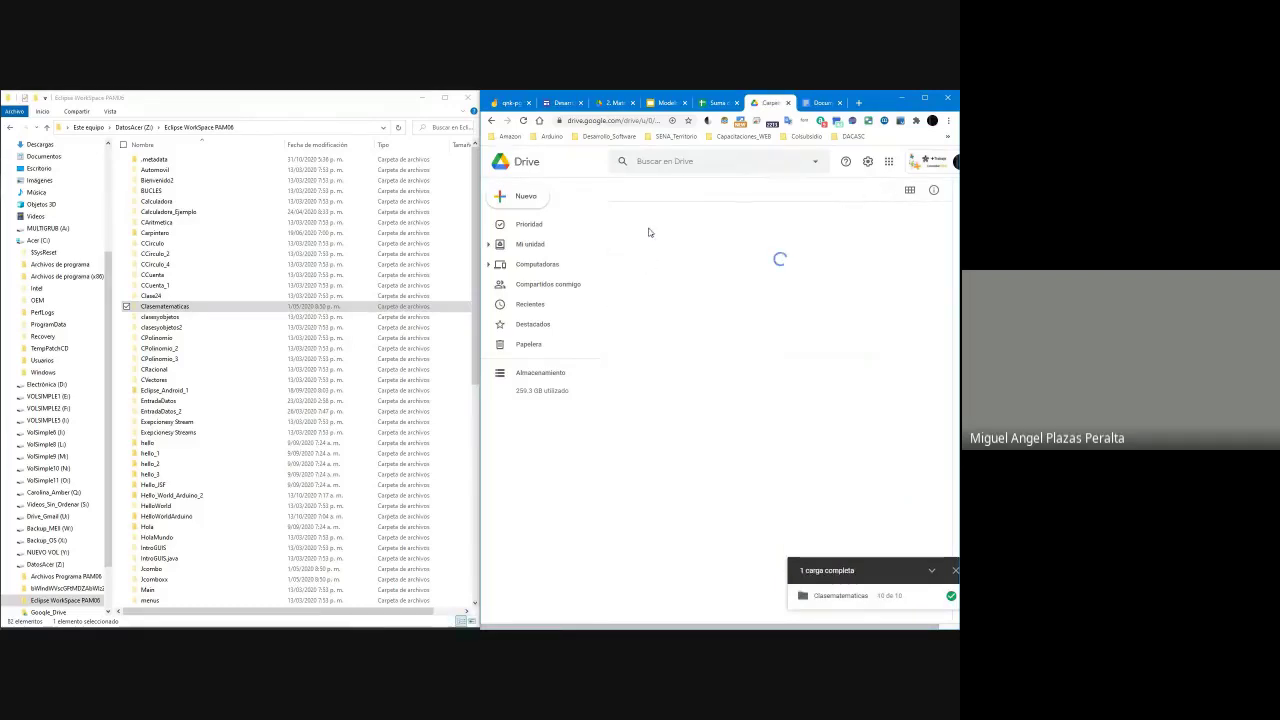
click(655, 240)
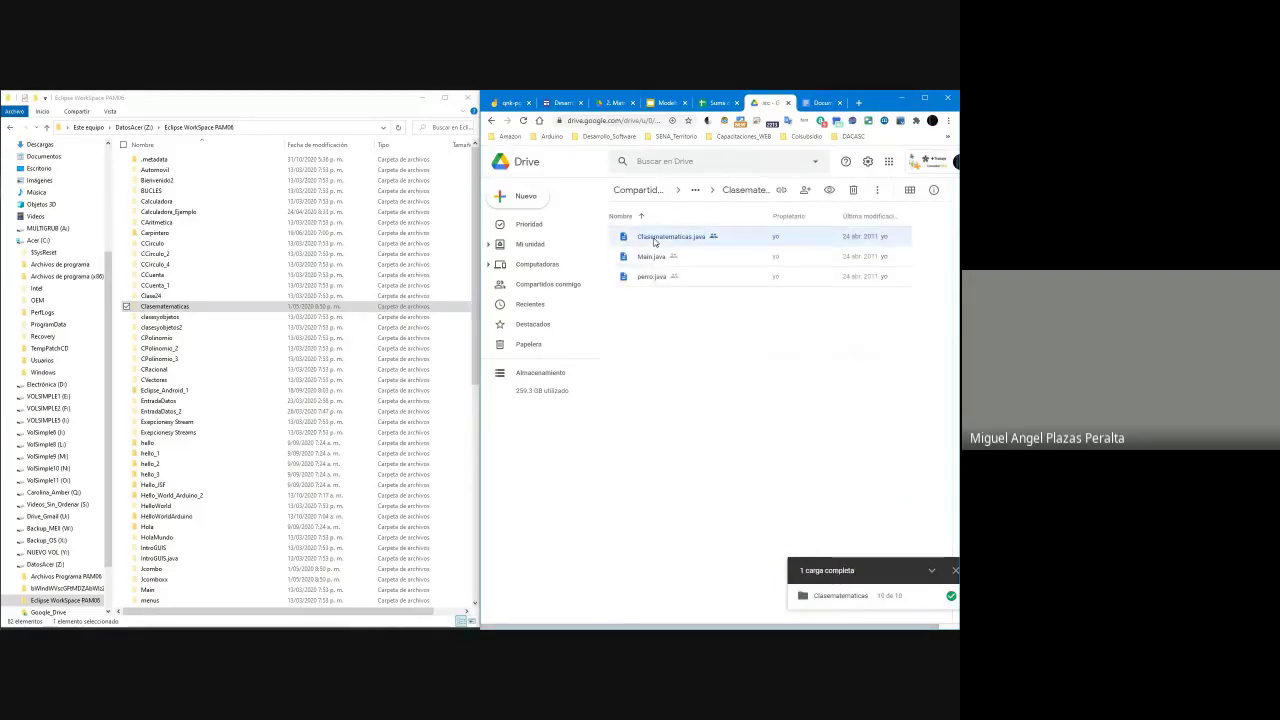
right_click(655, 241)
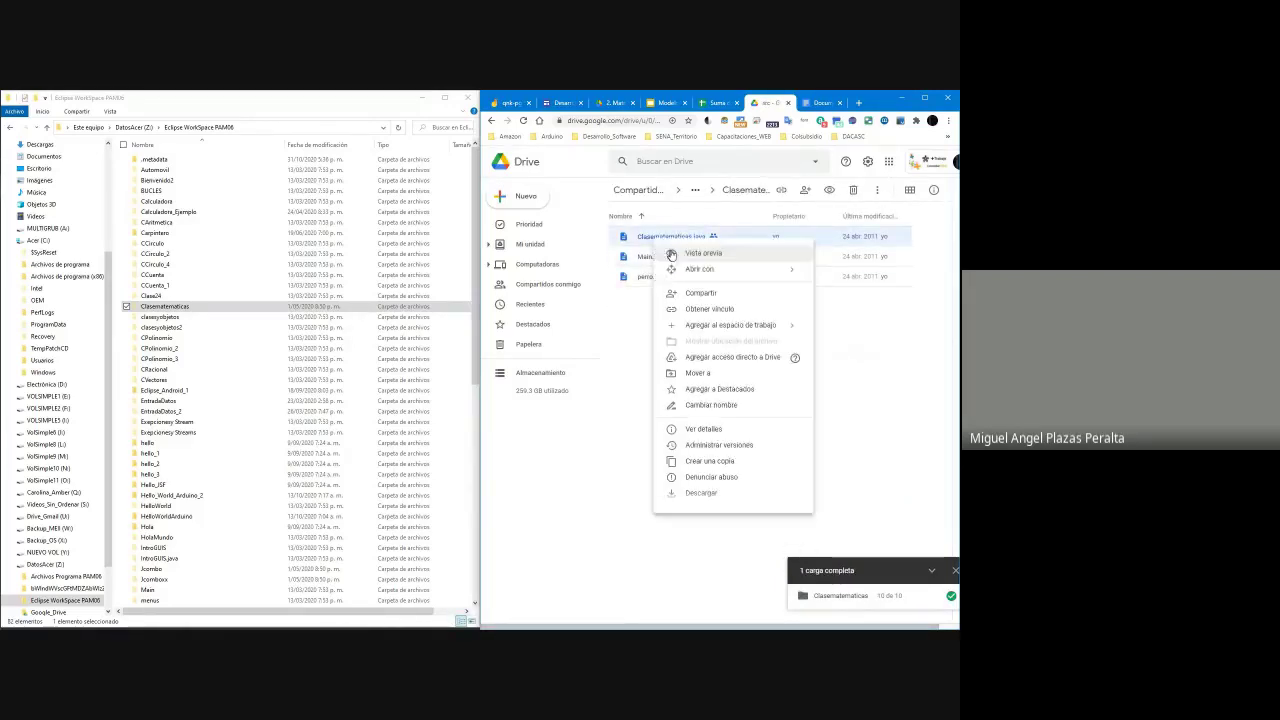
mouse_move(700, 269)
click(543, 294)
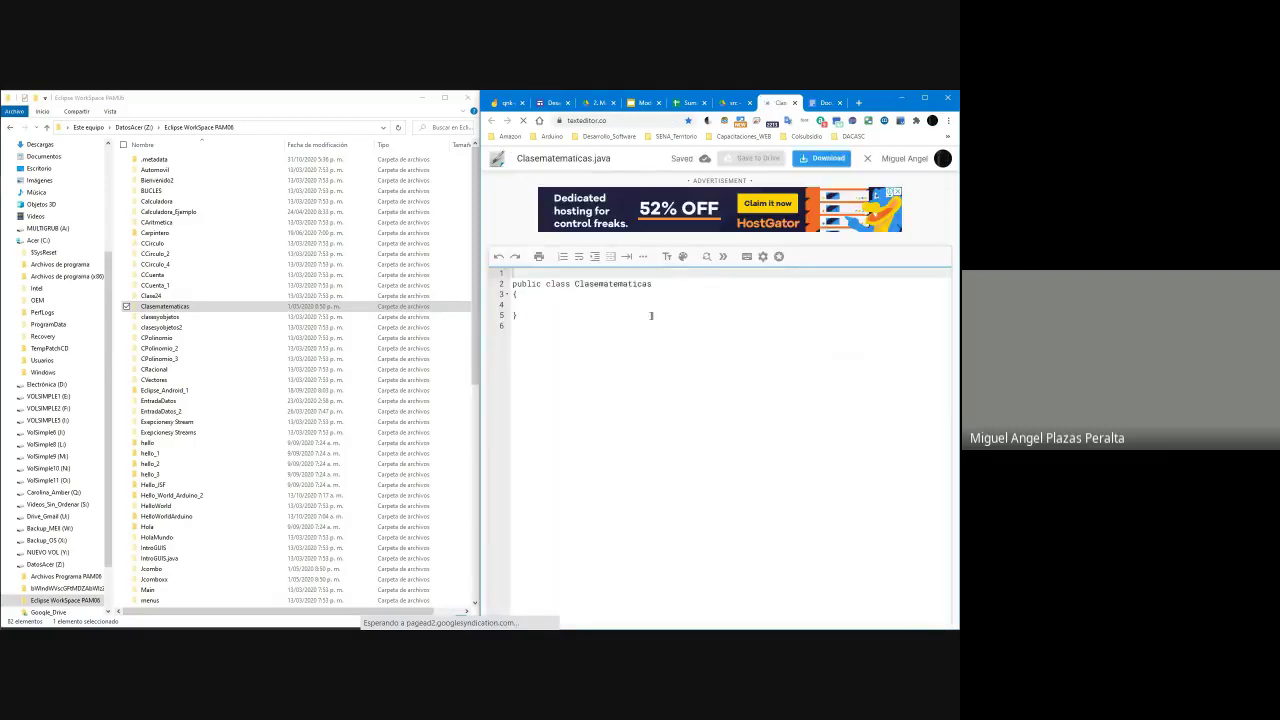
drag(575, 320, 500, 268)
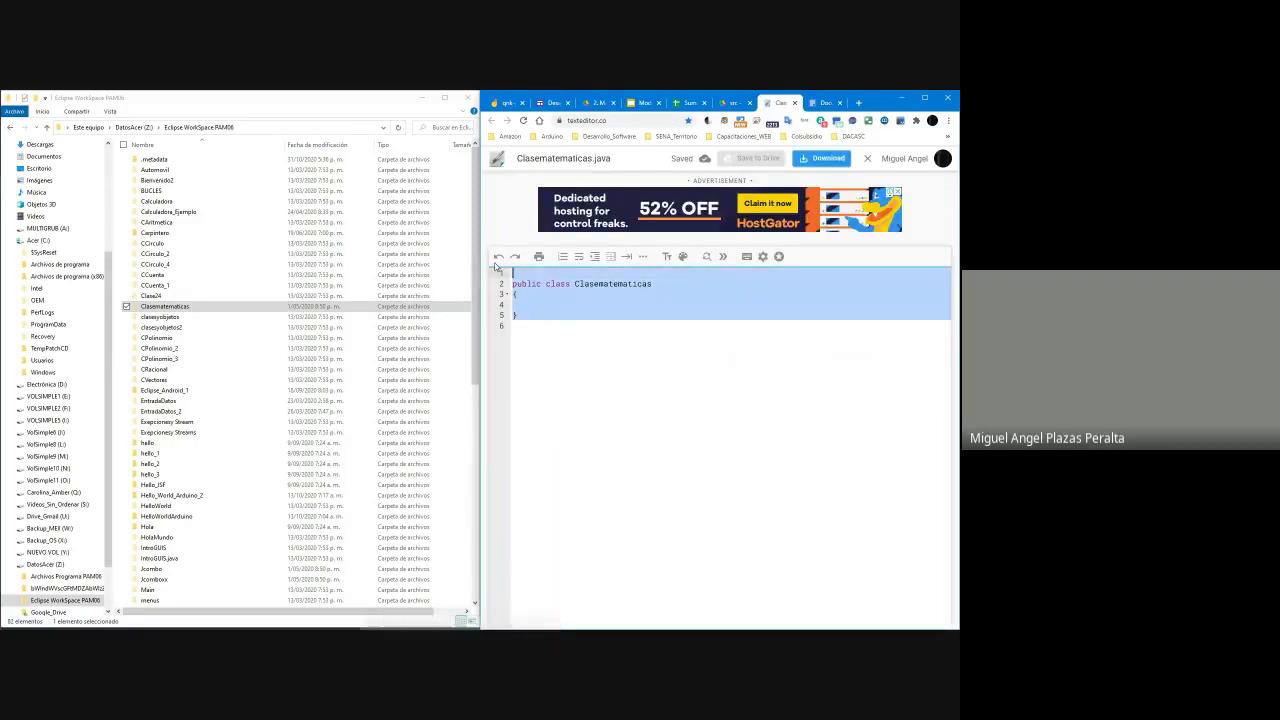
Step: Maximise the browser window and go back from the src folder to the Actividad_I folder in Drive
click(924, 97)
click(575, 100)
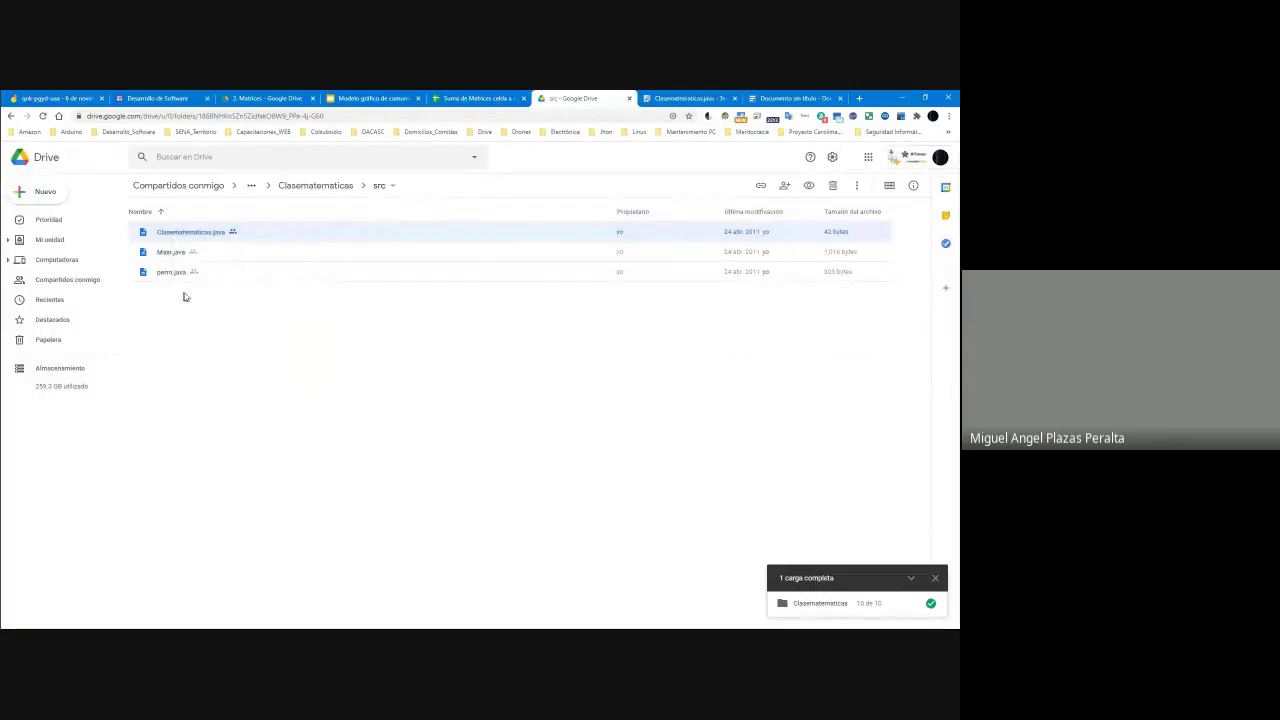
click(326, 187)
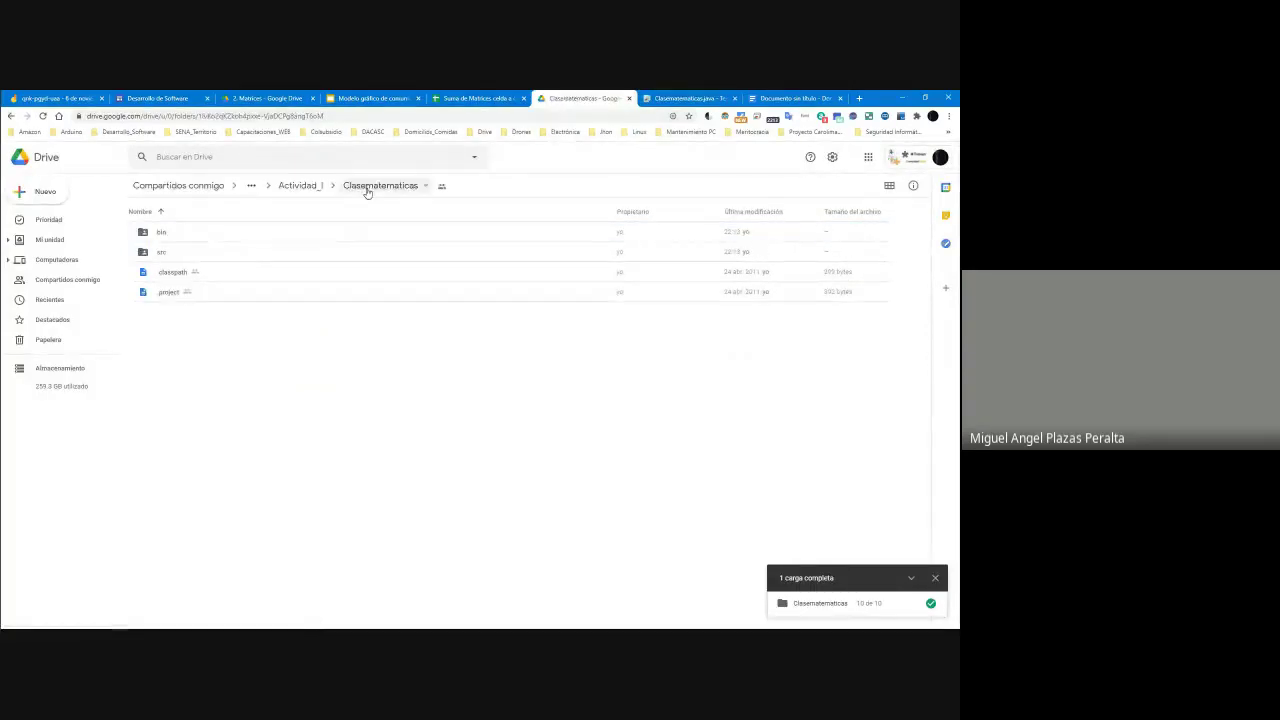
click(314, 188)
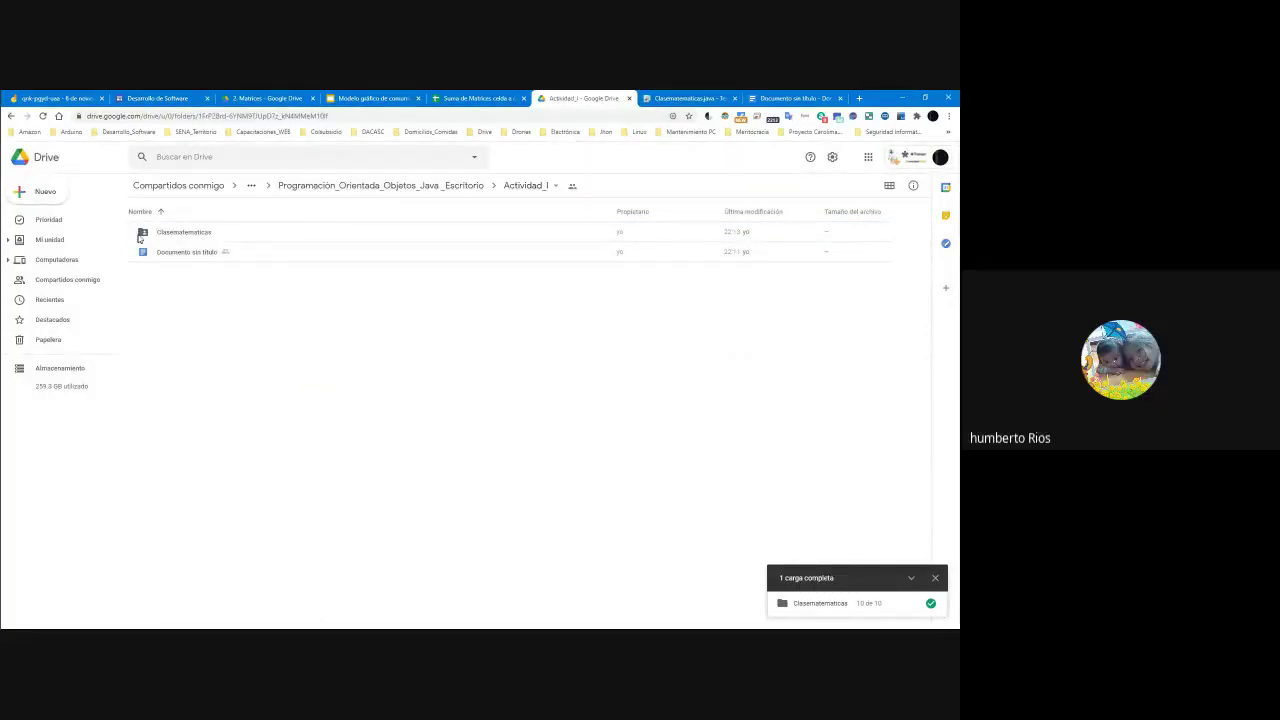
Step: Delete the Clasematematicas folder and the untitled document from Actividad_I
click(191, 240)
click(191, 240)
key(Down)
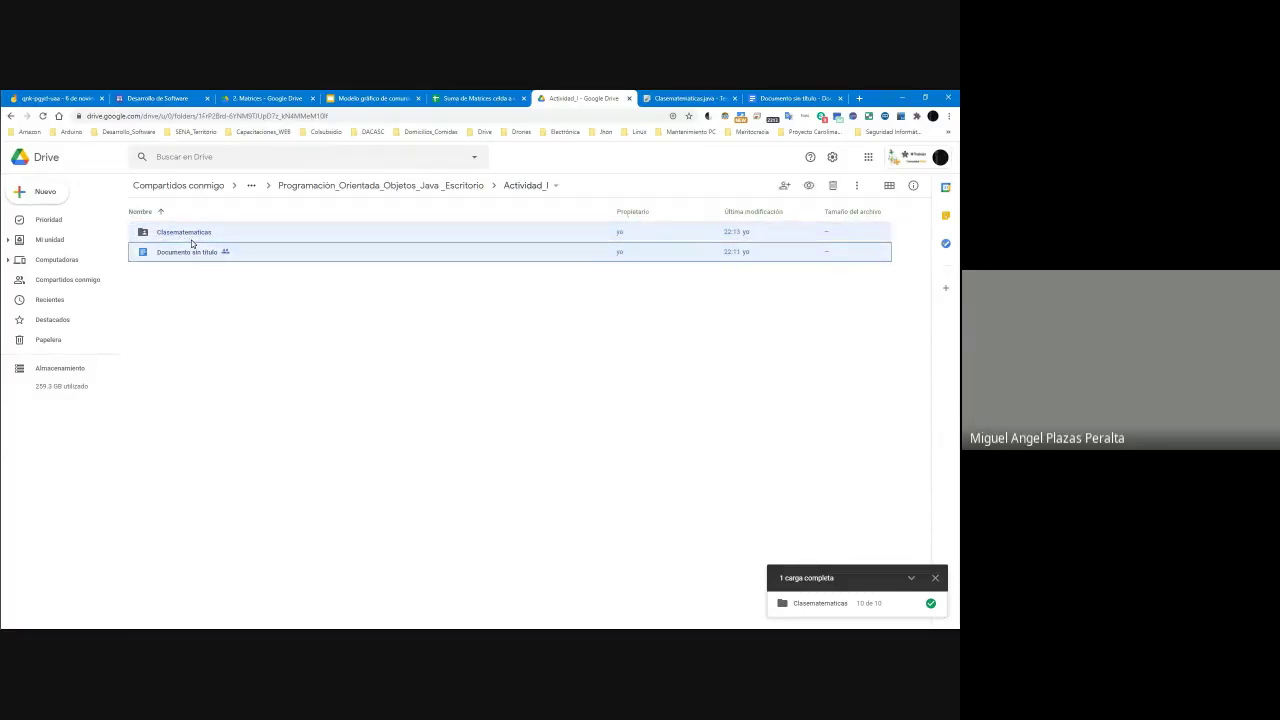
key(Delete)
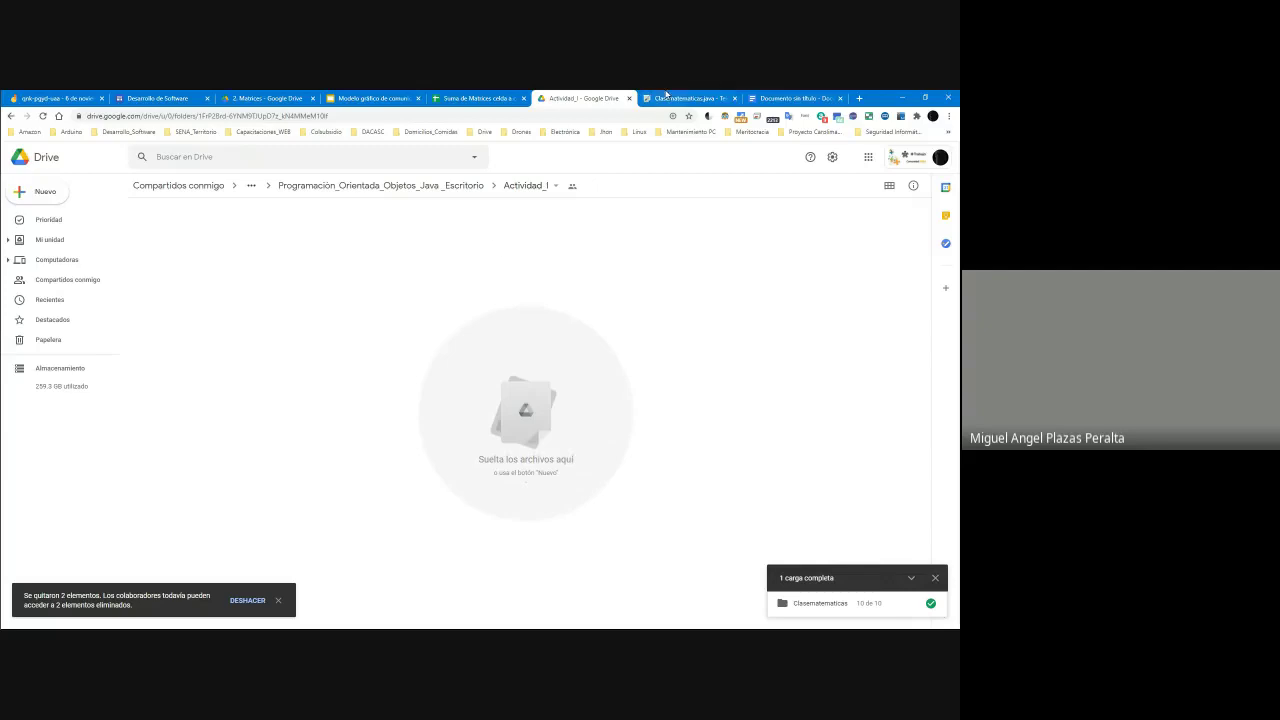
Step: Close the browser tabs of the trashed untitled document, Clasematematicas.java and the Actividad_I folder
click(789, 100)
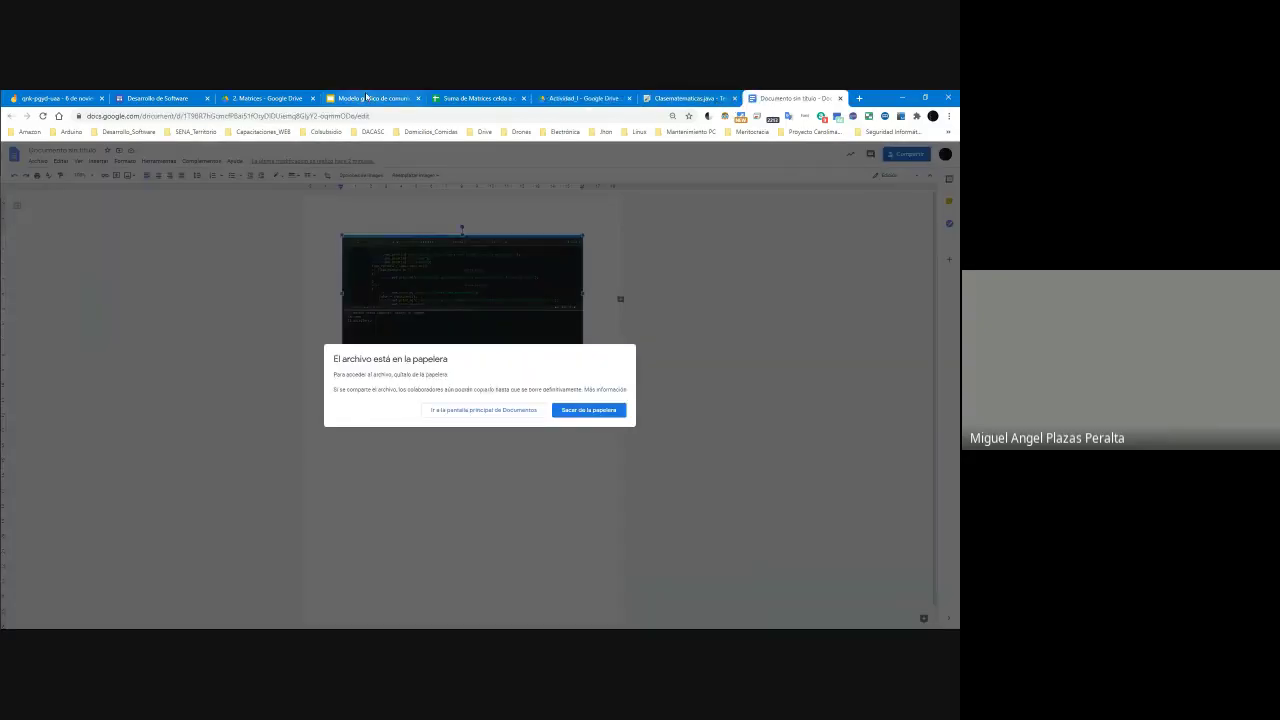
click(366, 97)
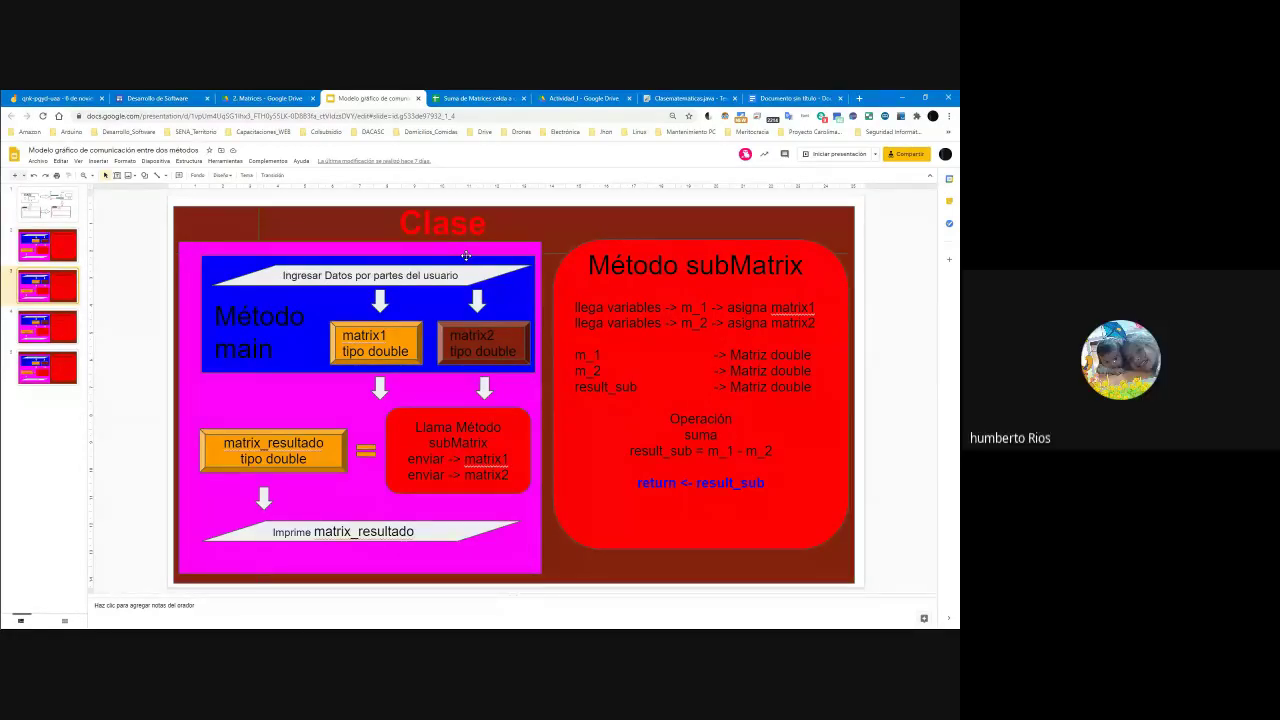
click(801, 97)
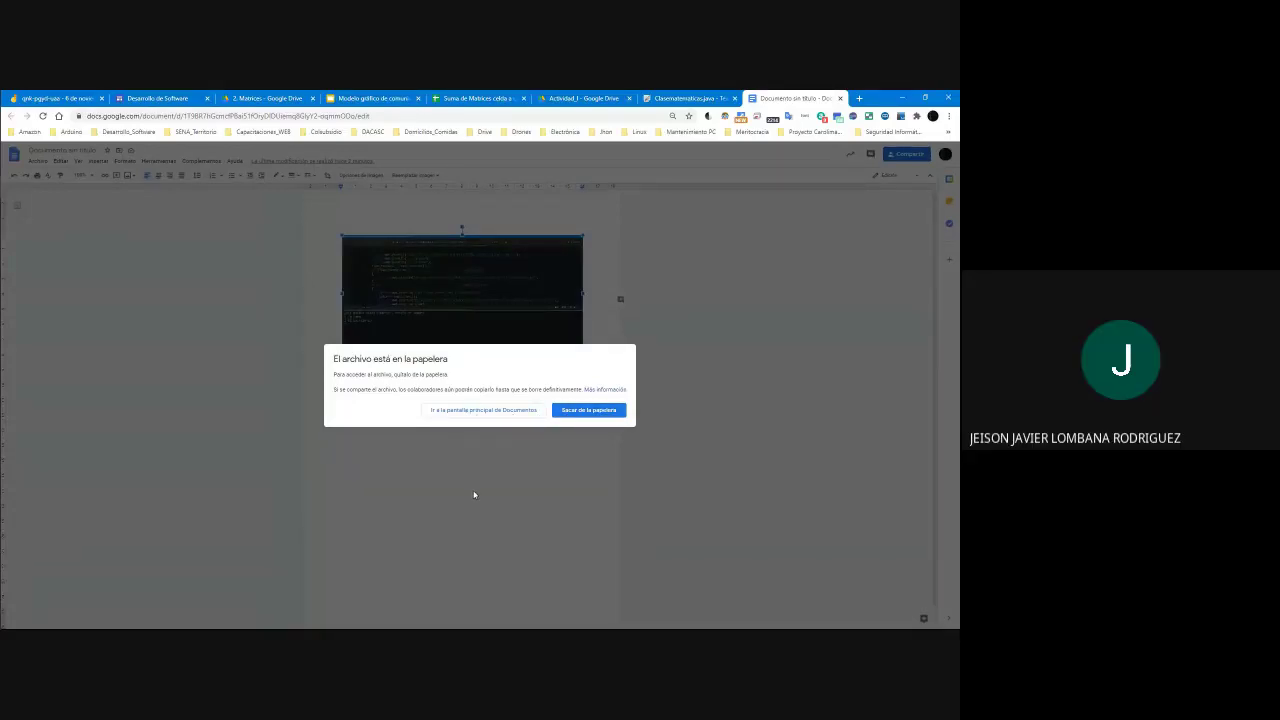
click(840, 98)
click(650, 98)
click(746, 97)
key(ctrl+w)
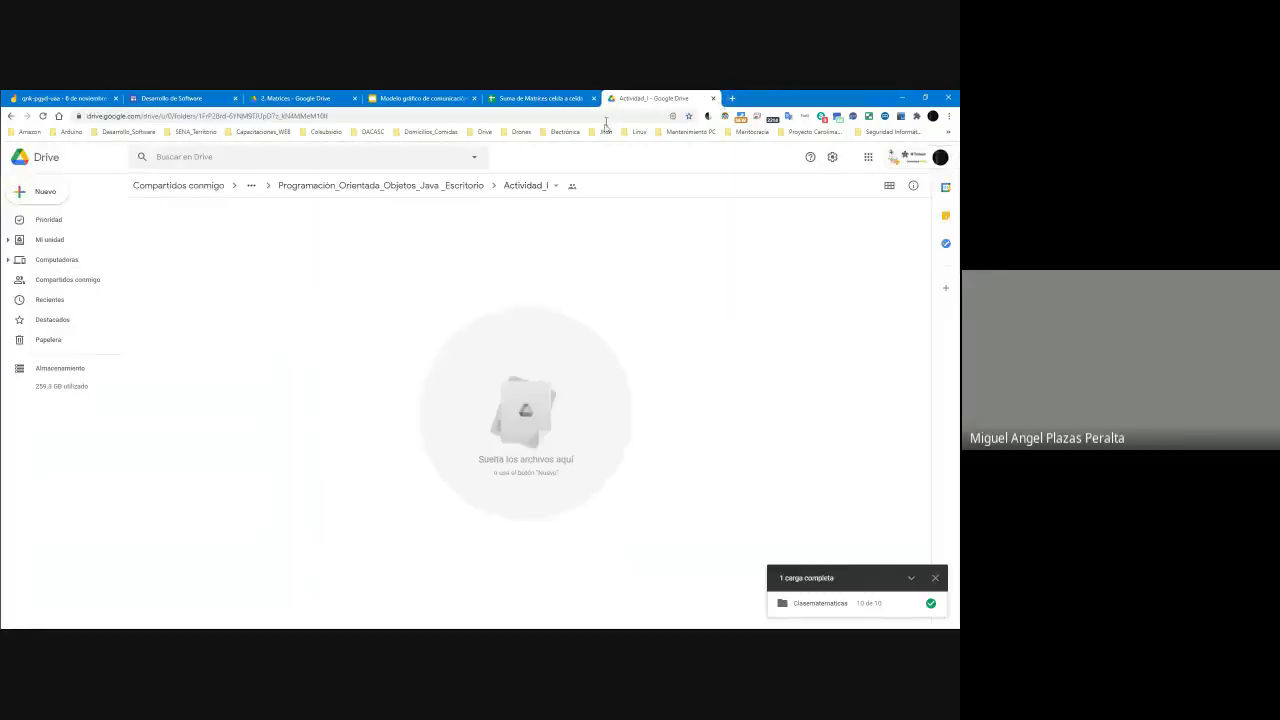
key(ctrl+w)
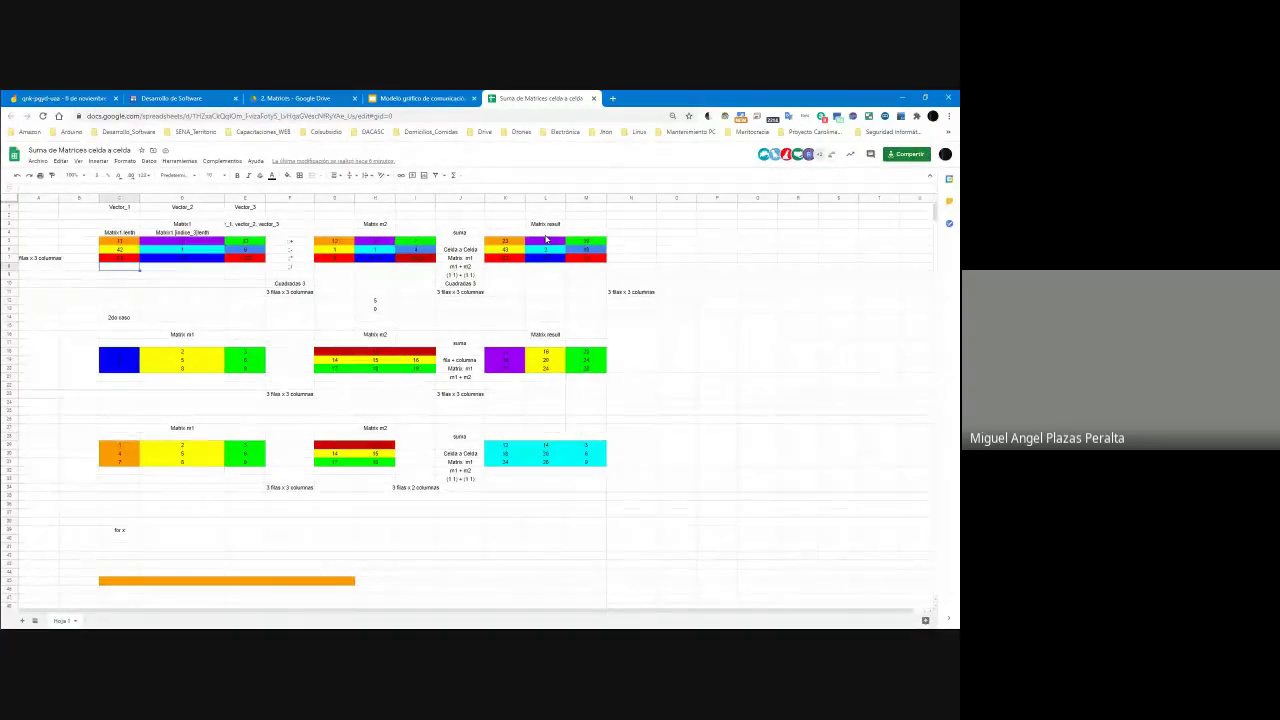
Step: Review the slides of the Modelo gráfico de comunicación entre dos métodos presentation through to the Método DivMatrix slide
click(420, 98)
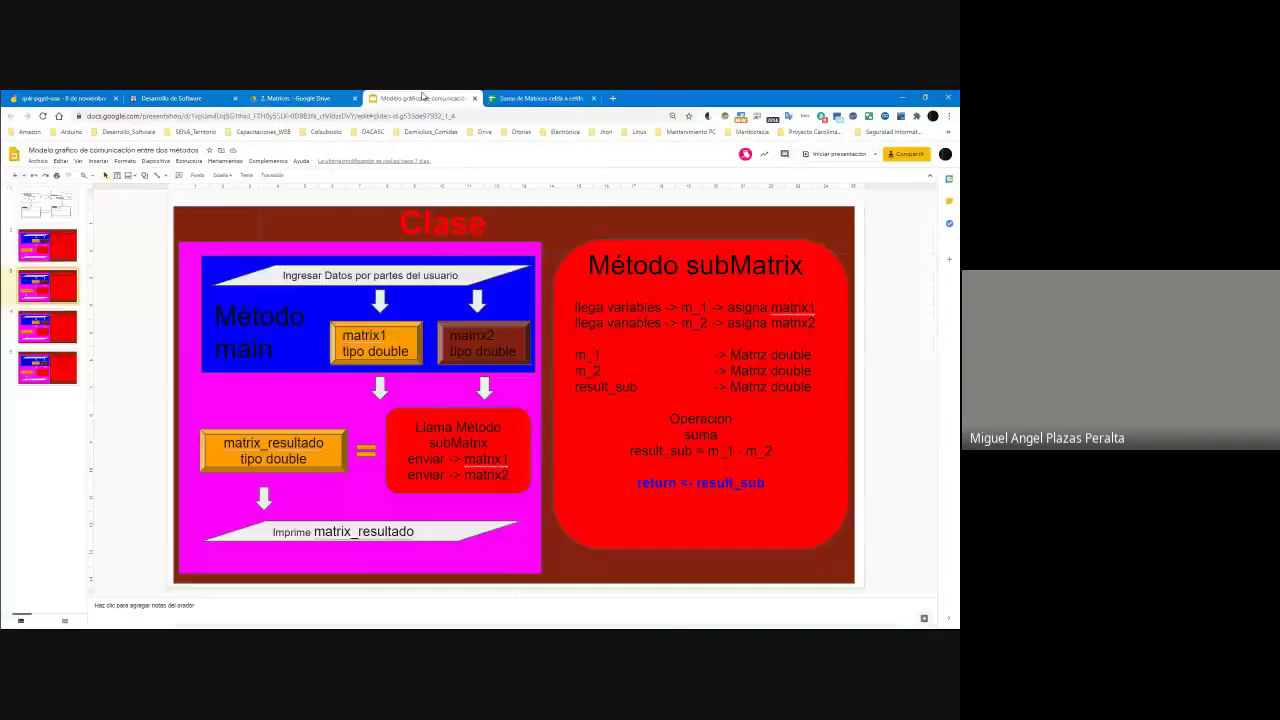
click(54, 252)
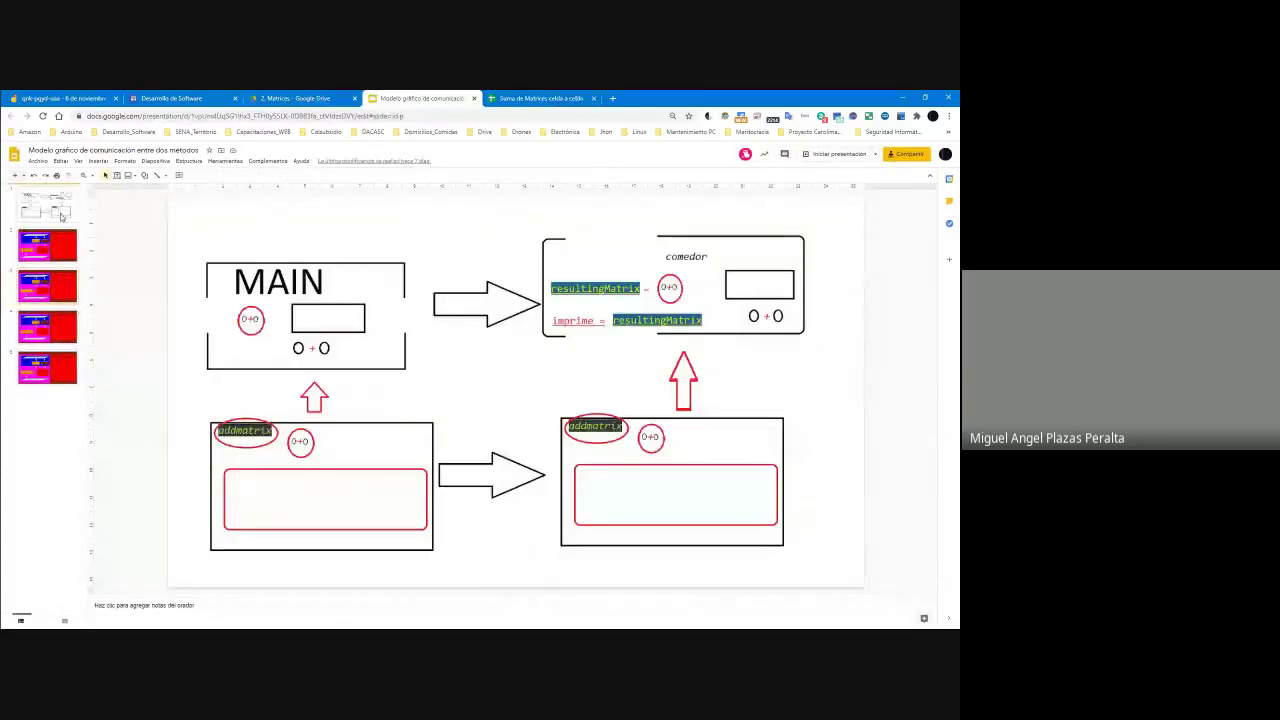
click(57, 283)
click(46, 368)
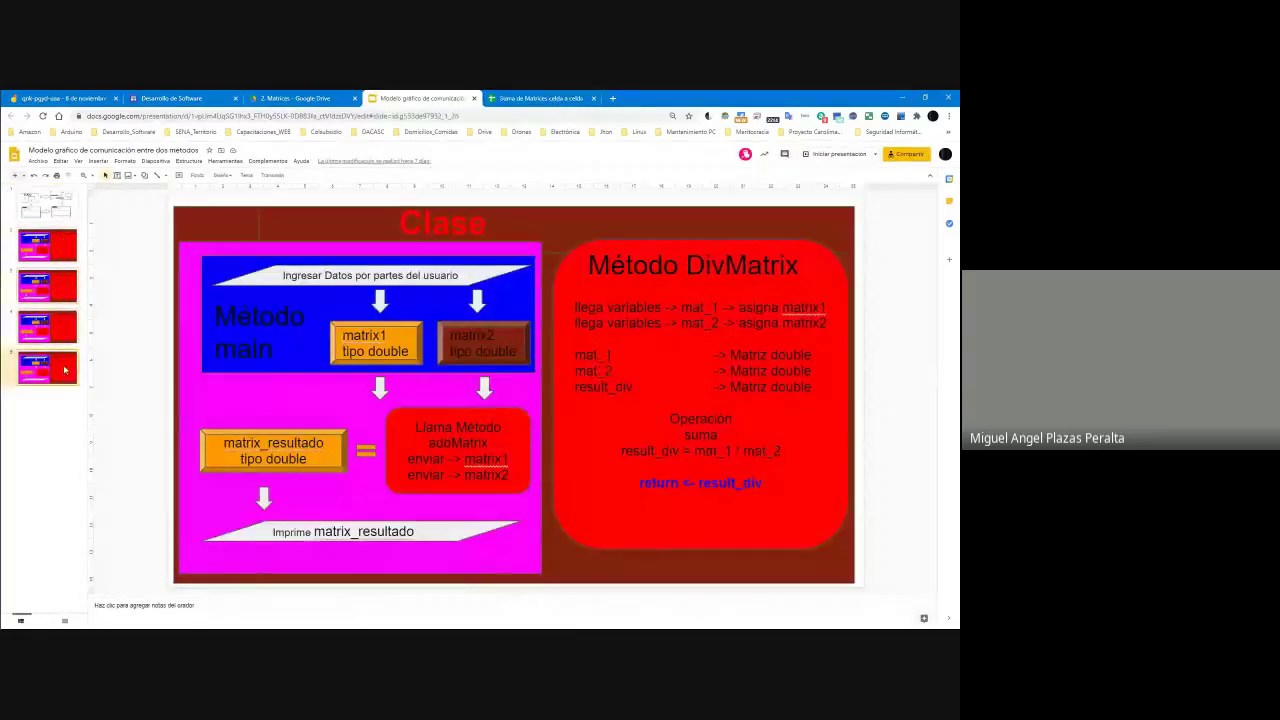
key(ctrl+Tab)
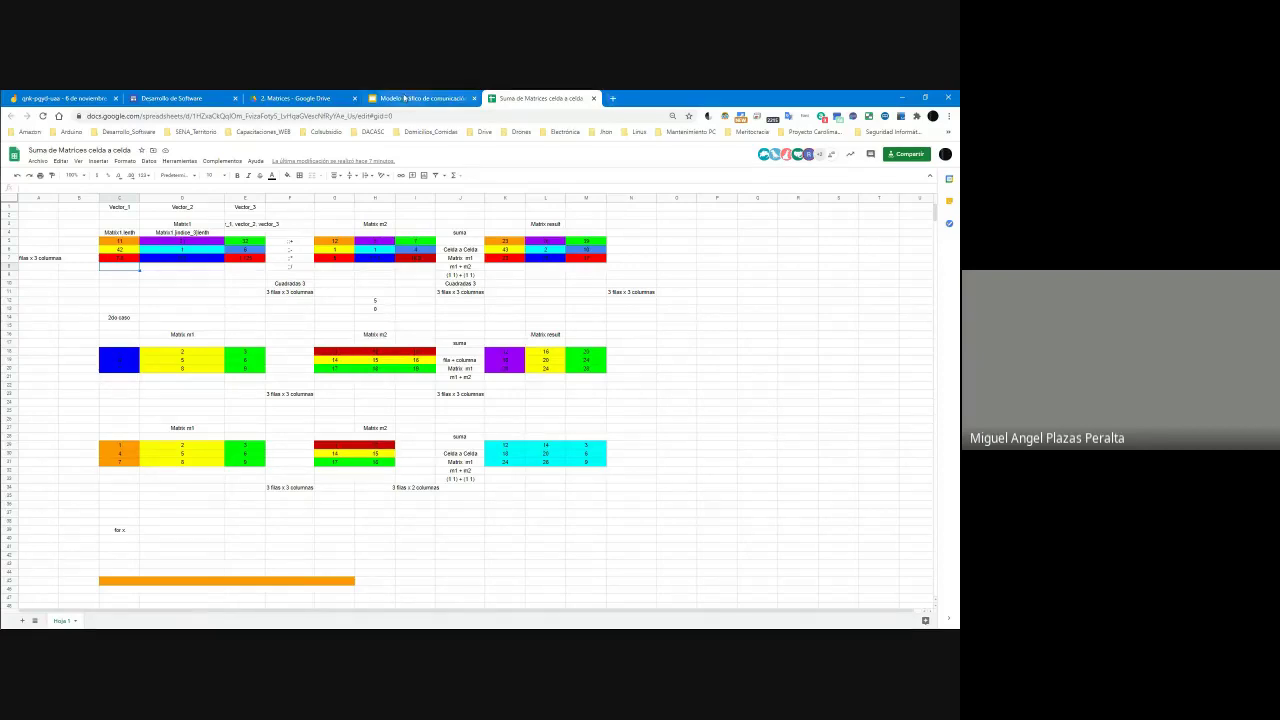
click(420, 98)
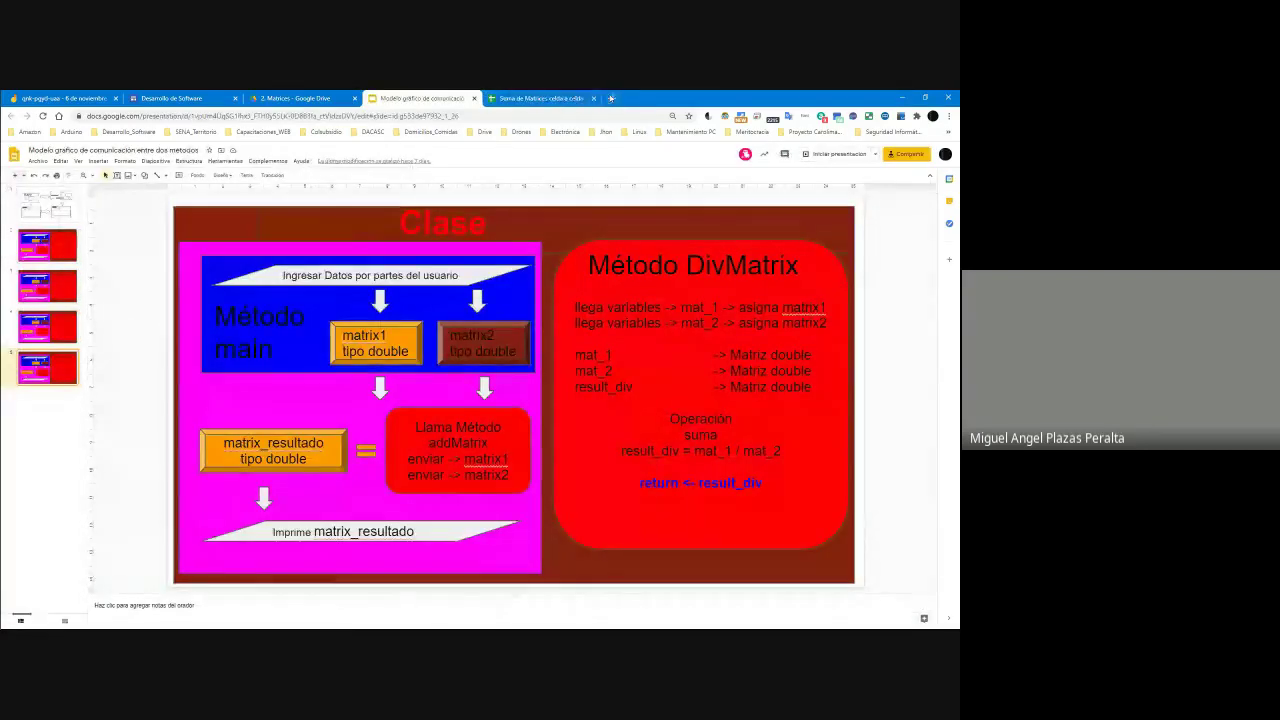
Step: Search the web for "como sumar arrays de dos dimensiones en java" in a new tab
click(612, 98)
text(como )
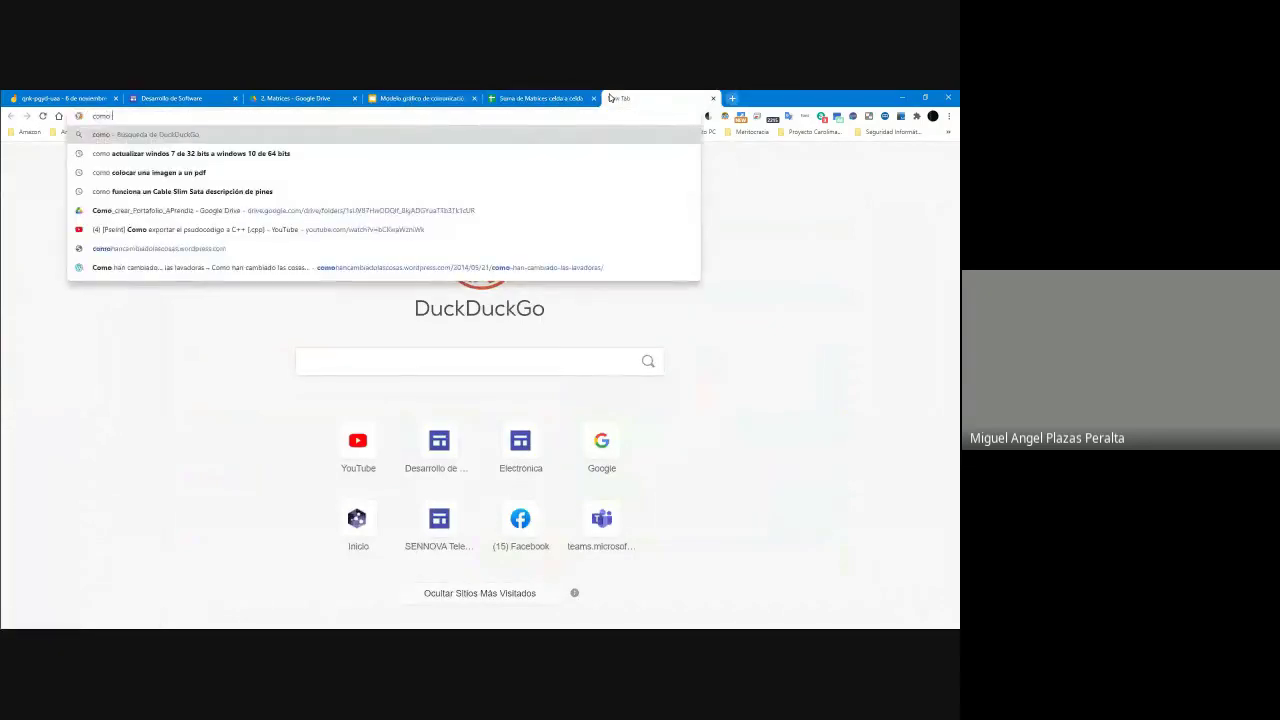
text(sumar ar)
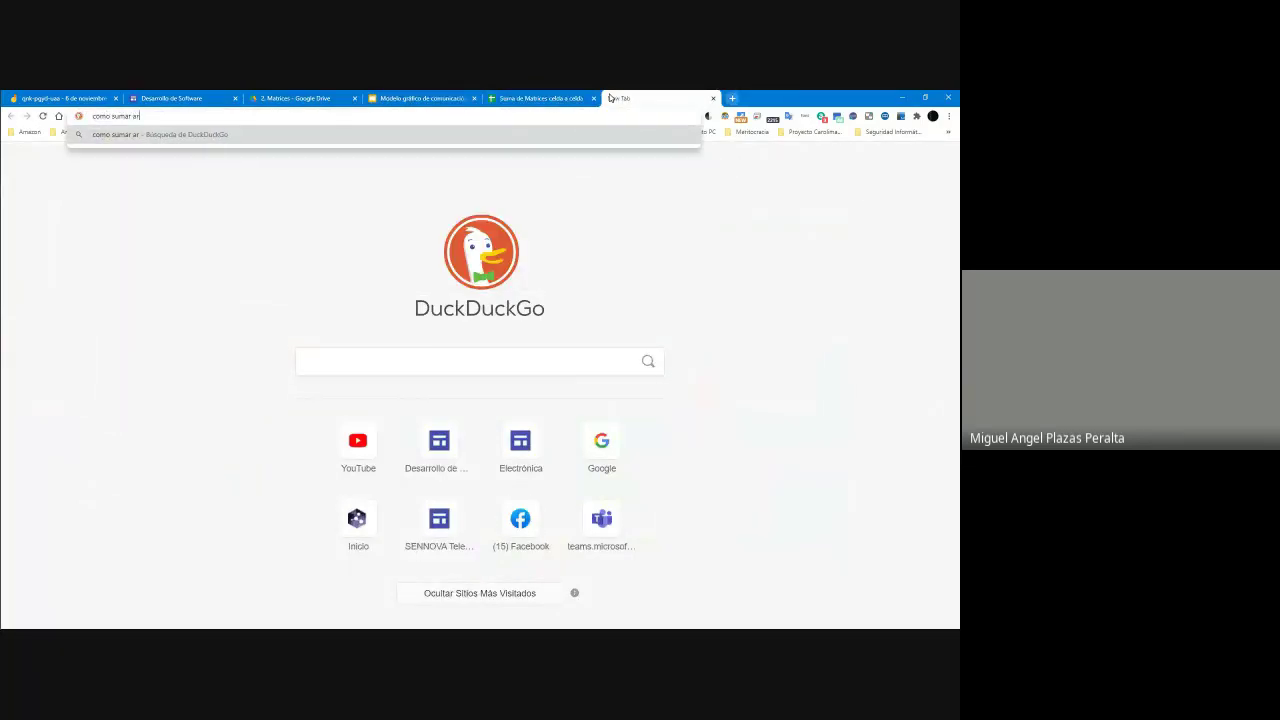
text(rays de dos dimen)
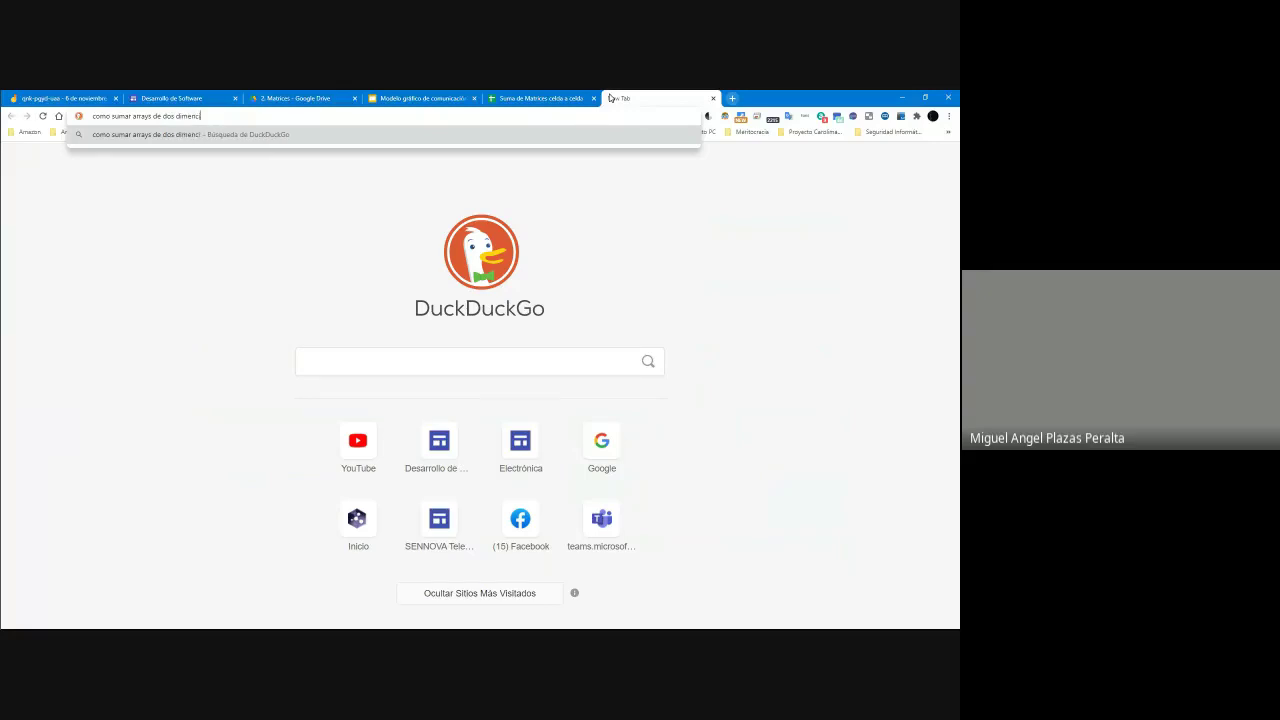
text(siones en java)
key(Return)
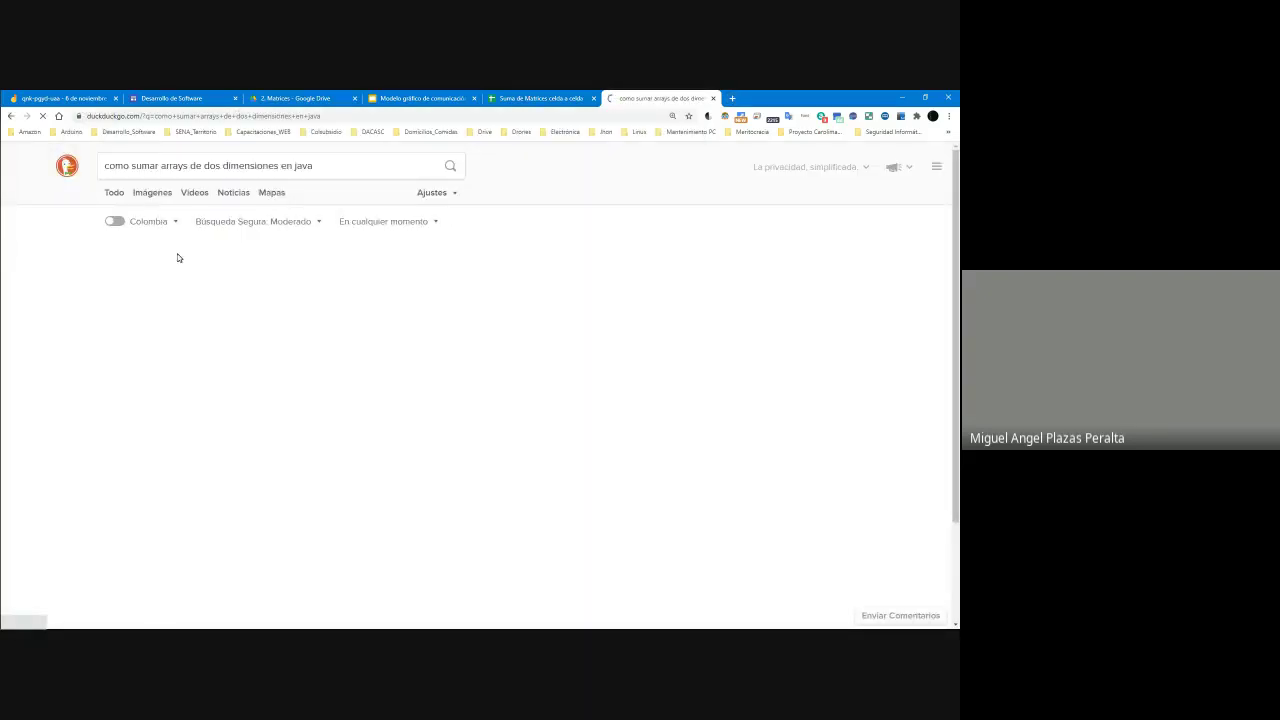
Step: Open the Stack Overflow result about adding some elements of a Java array and highlight the answer's sample code
click(158, 456)
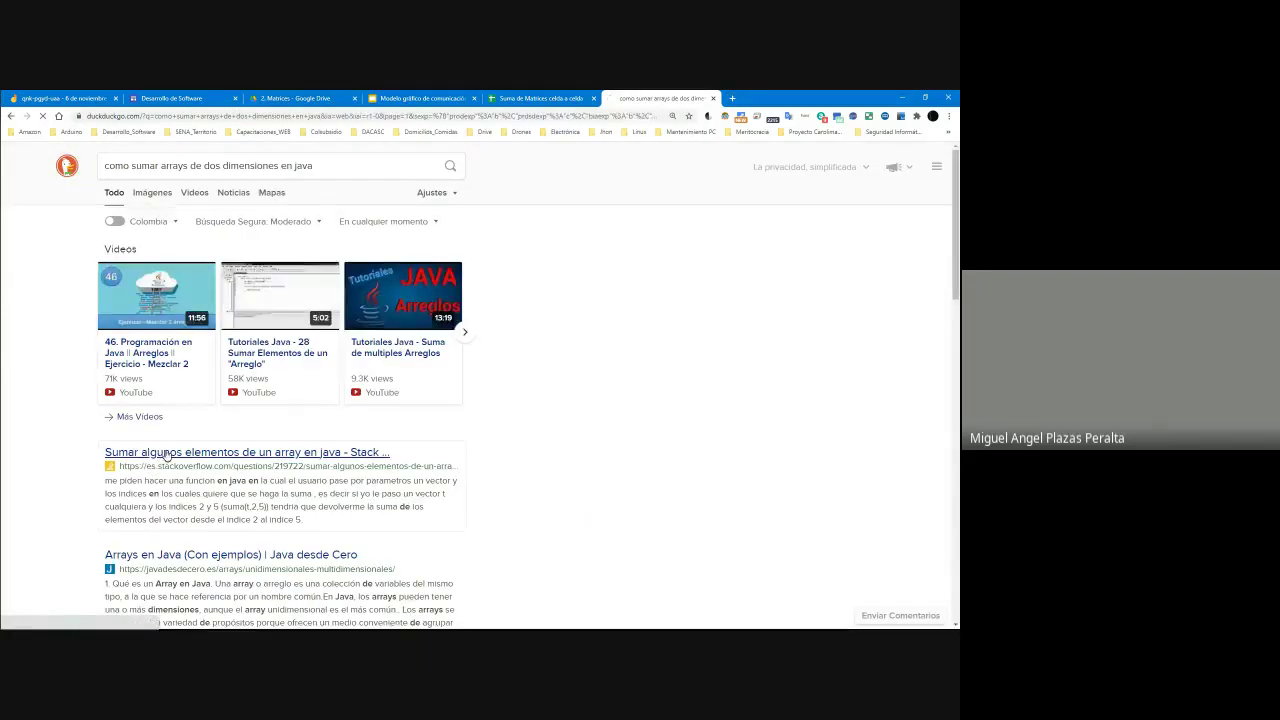
scroll(450, 340, down, 3)
scroll(450, 340, down, 3)
scroll(450, 340, up, 3)
scroll(323, 361, down, 3)
scroll(323, 361, up, 3)
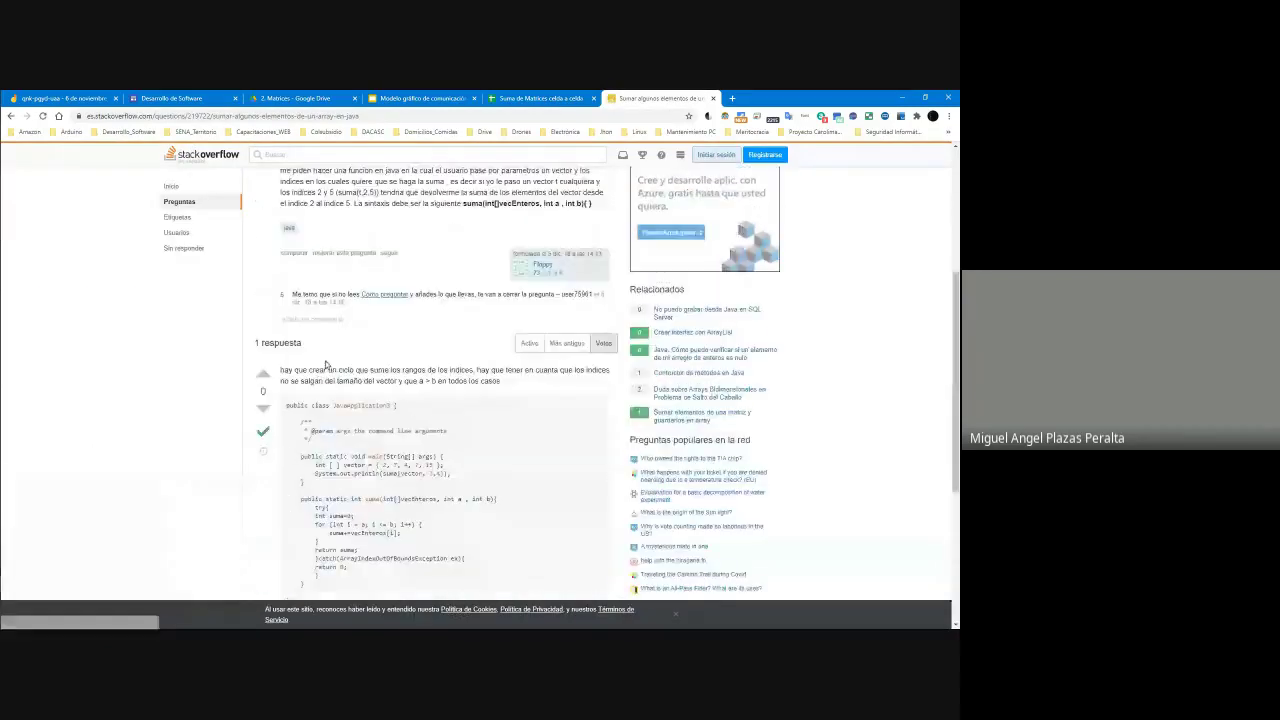
drag(288, 406, 365, 572)
scroll(365, 570, down, 3)
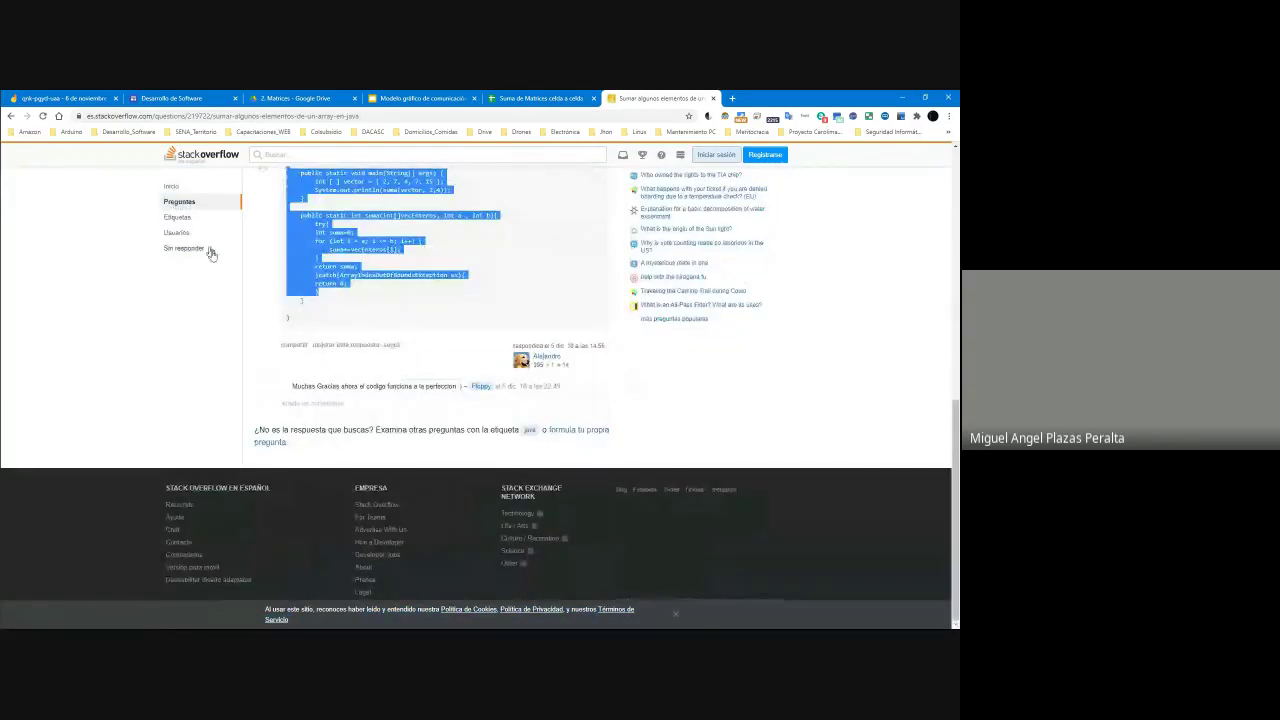
drag(292, 320, 299, 180)
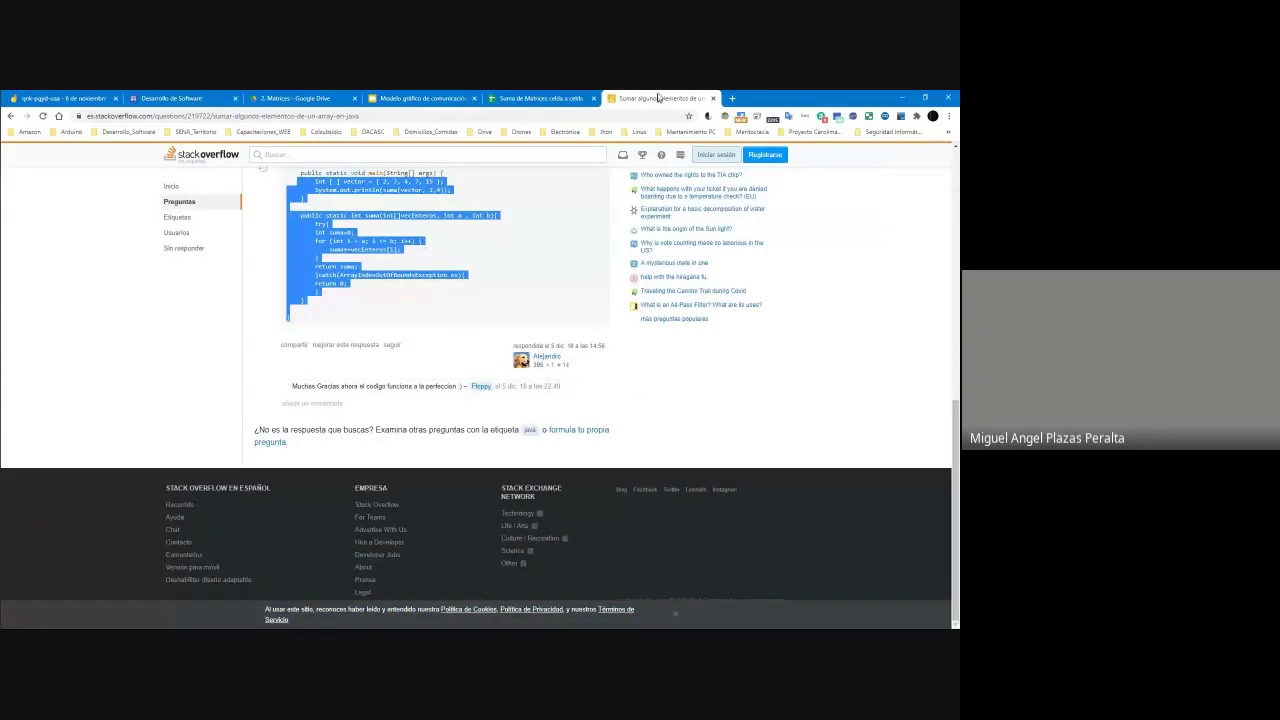
Step: Glance at the Operaciones con Matrices Jamboard and close the Stack Overflow page
click(97, 94)
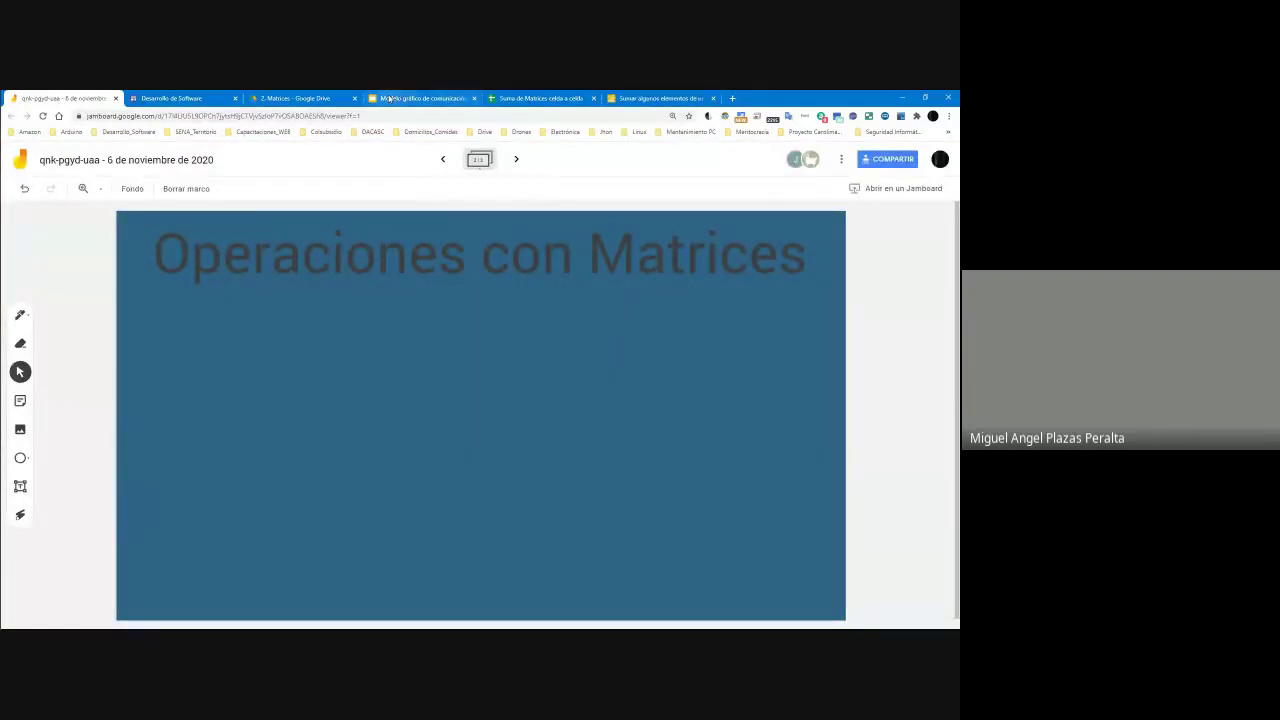
click(677, 99)
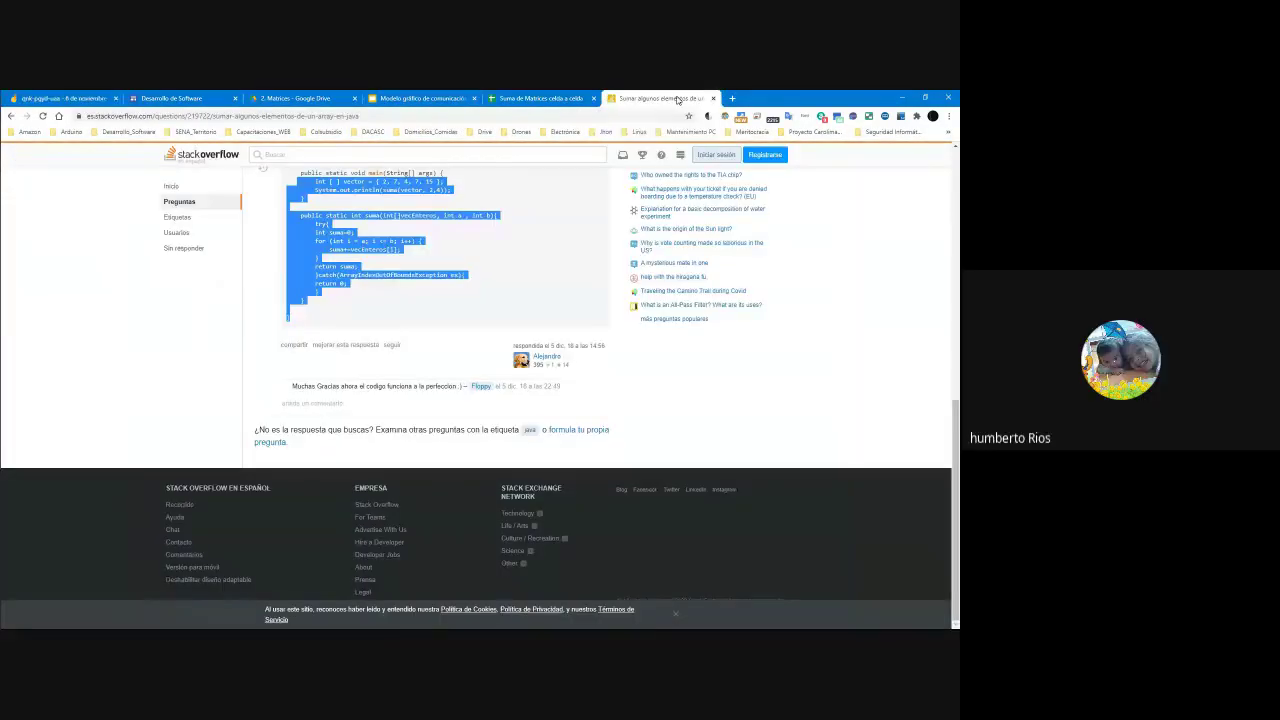
key(ctrl+w)
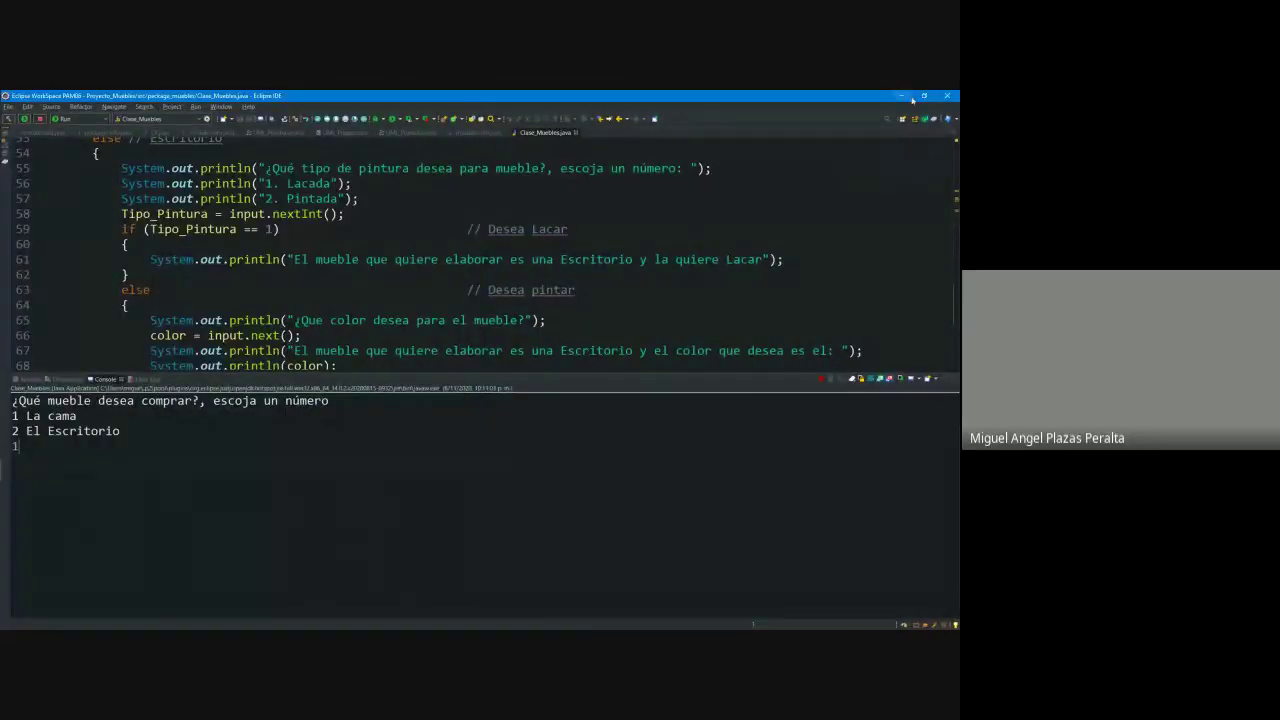
Step: Put the Eclipse window away and close the Herramienta Recortes window holding the code capture
click(925, 95)
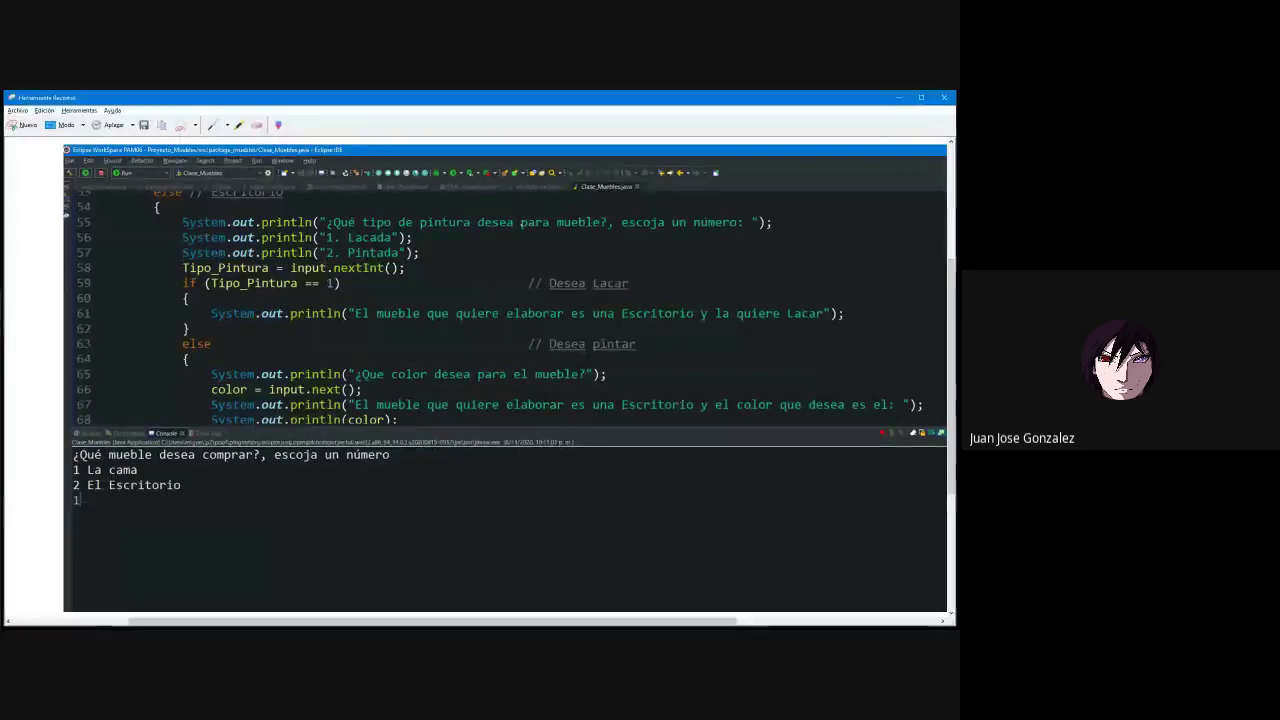
click(921, 97)
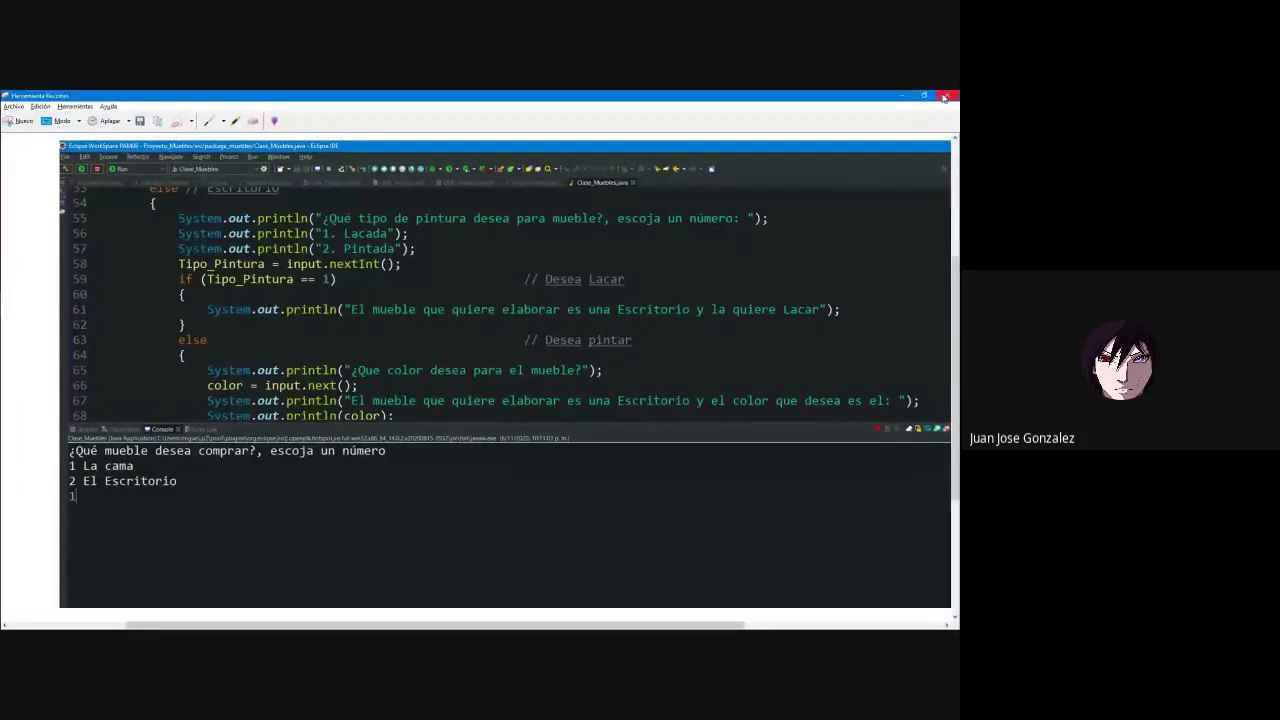
click(944, 97)
click(528, 369)
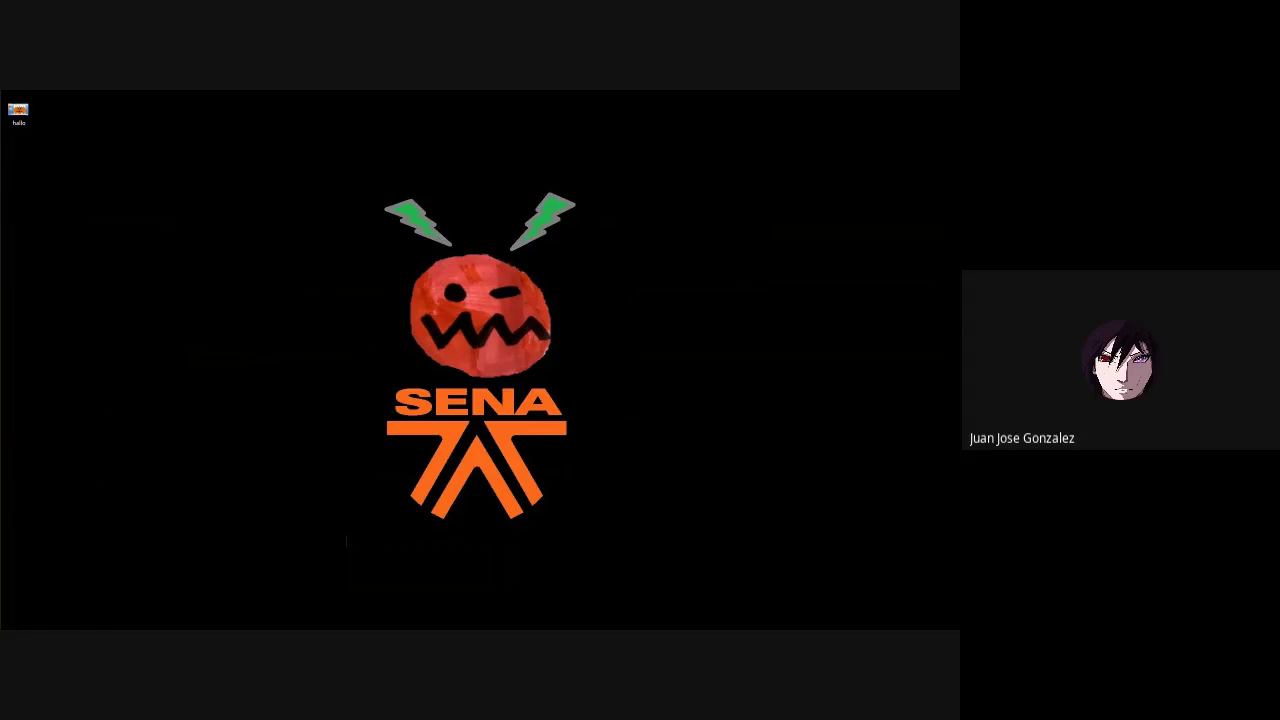
Step: Switch to the browser window with WhatsApp and open Mi unidad in Google Drive in its other tab
key(alt+Tab)
click(628, 206)
click(136, 98)
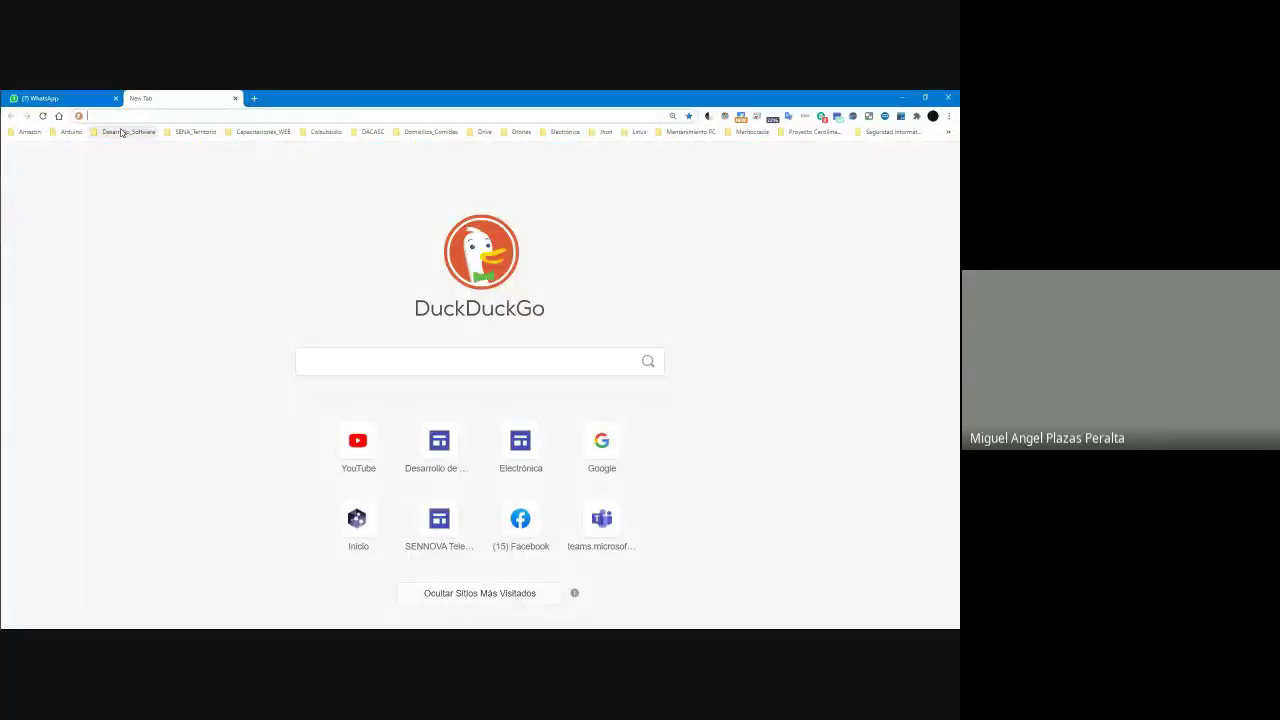
text(drive)
key(Return)
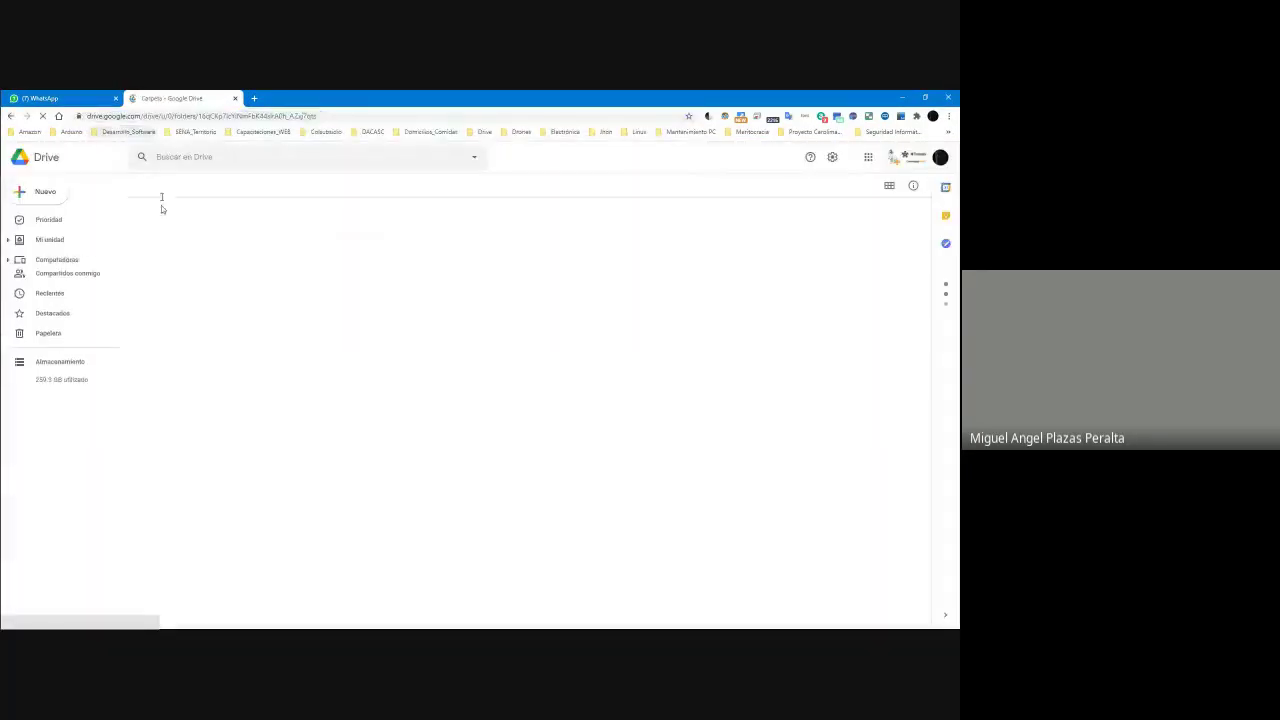
click(71, 244)
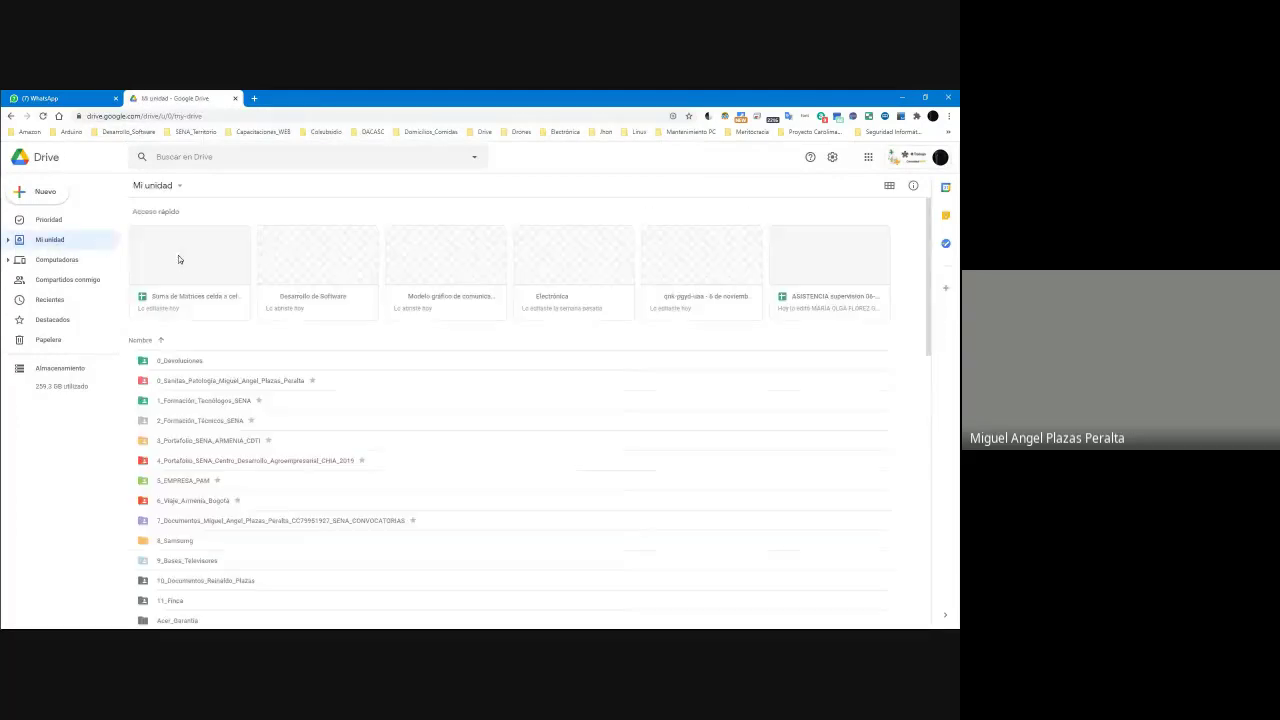
Step: Open the ADSI Tarde_Noche group folder inside 3_Portafolio_SENA_ARMENIA_CDTI, 1_Portafolio_Aprendiz and 2_ADSI
double_click(200, 440)
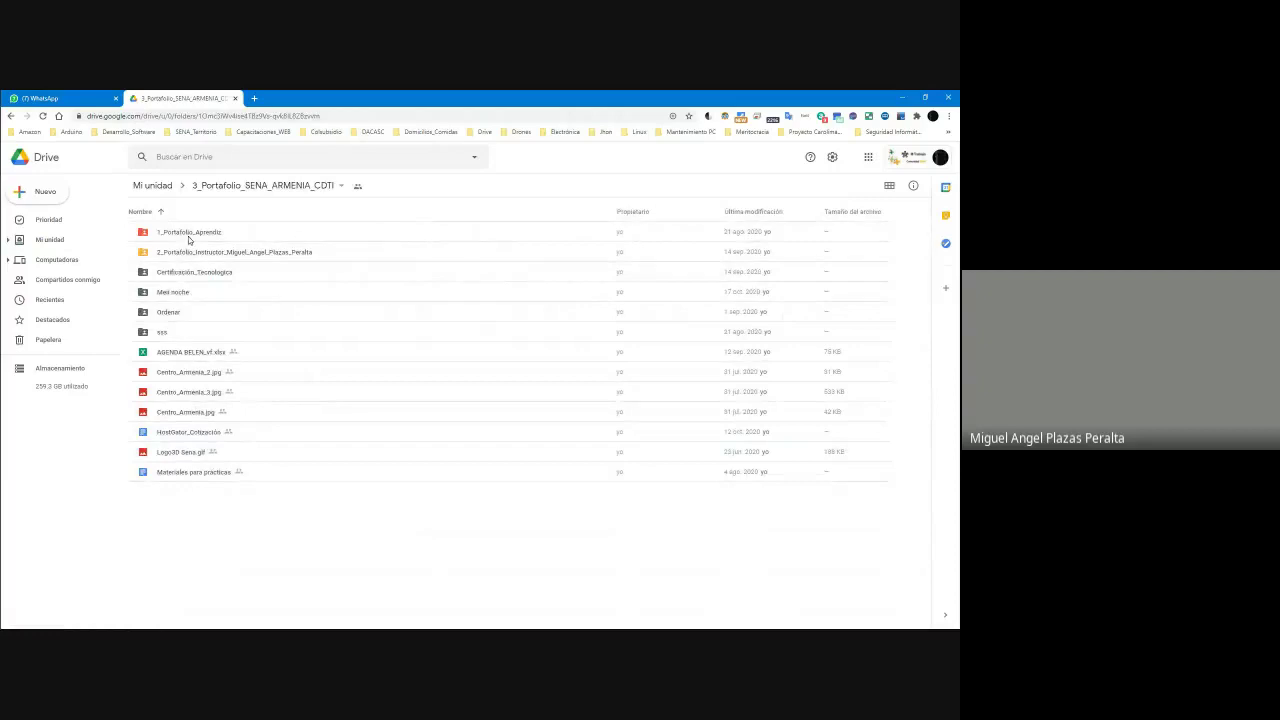
double_click(189, 236)
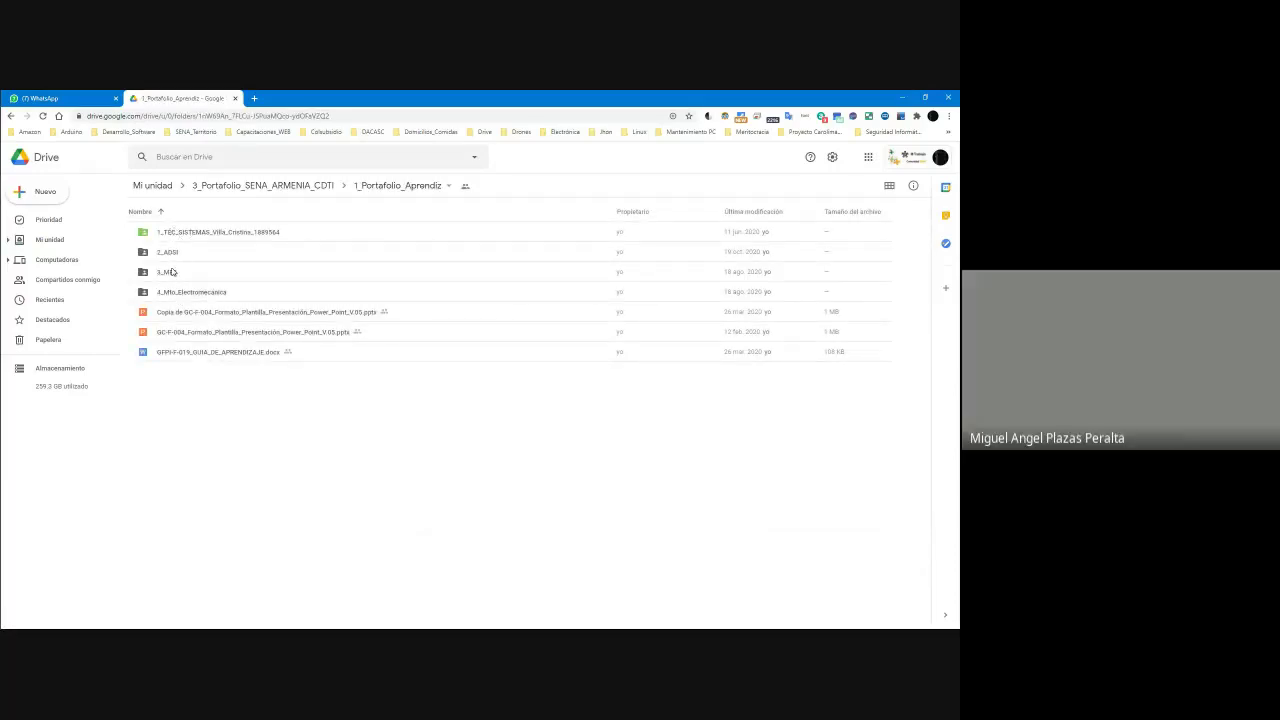
double_click(167, 255)
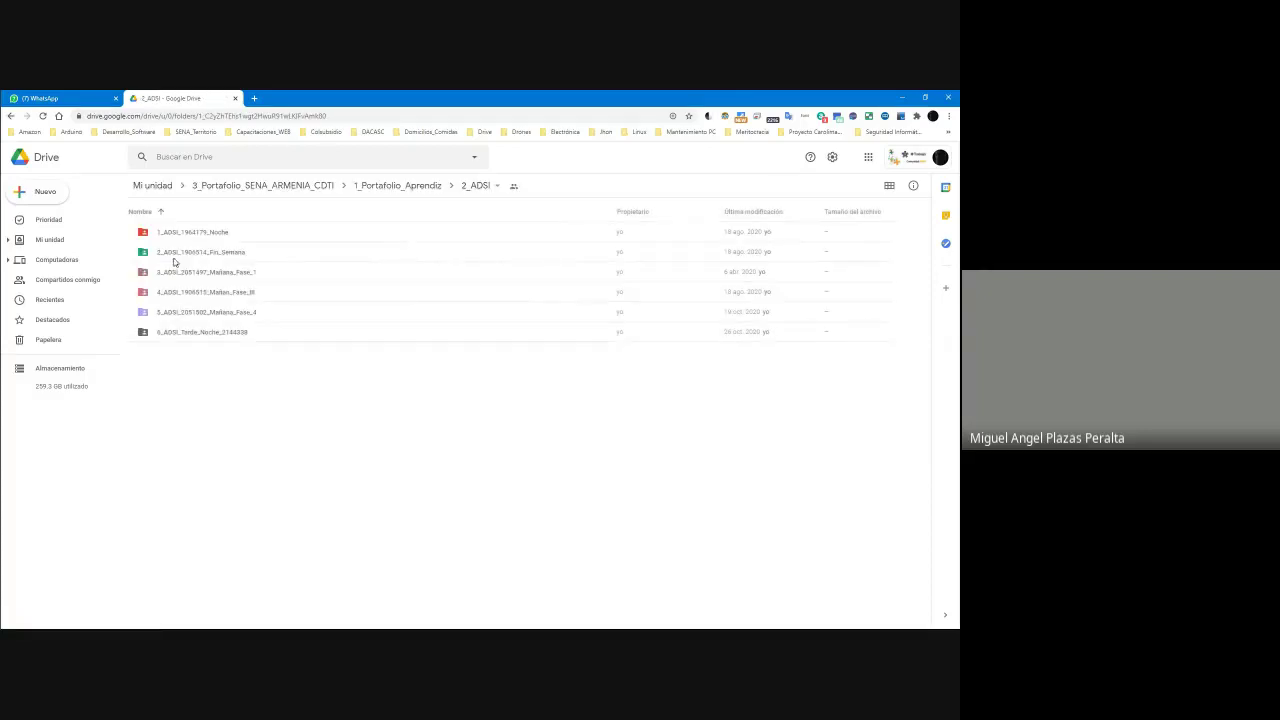
double_click(206, 335)
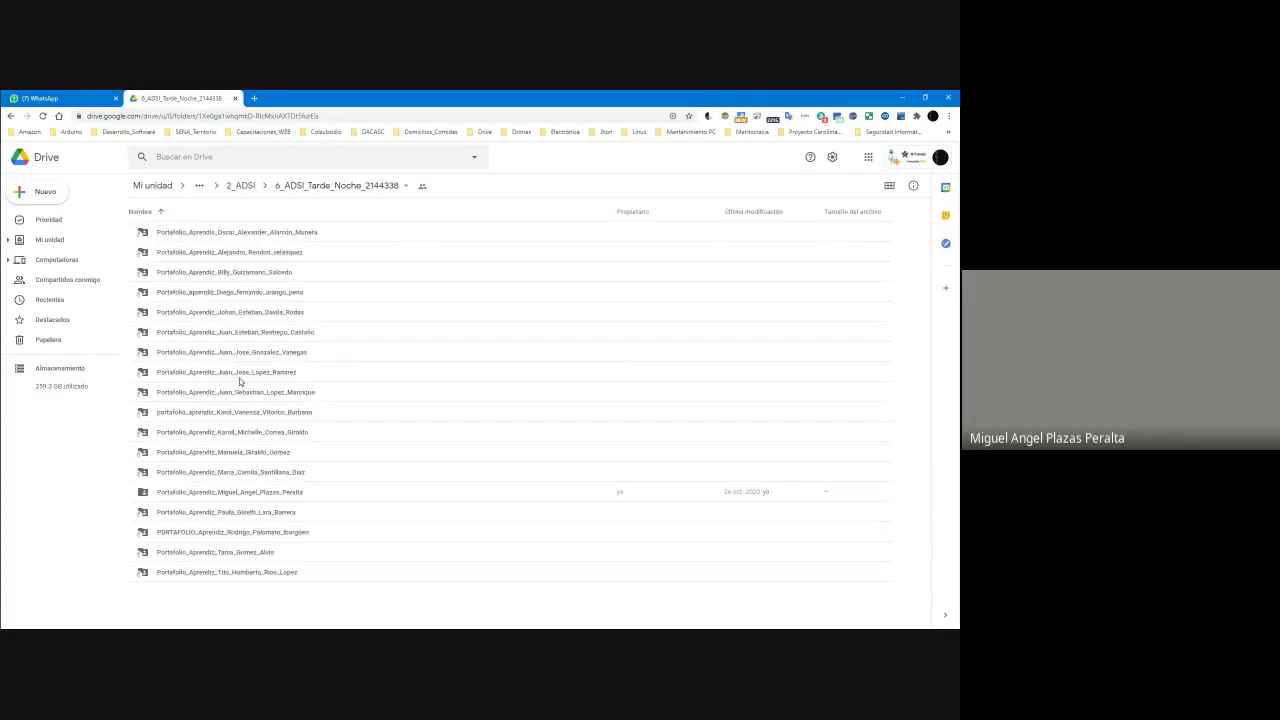
Step: Open the eighth apprentice's portfolio in the group and go to Programacion_Orientada_Objetos_Java_Escritorio inside Fase_II
double_click(240, 374)
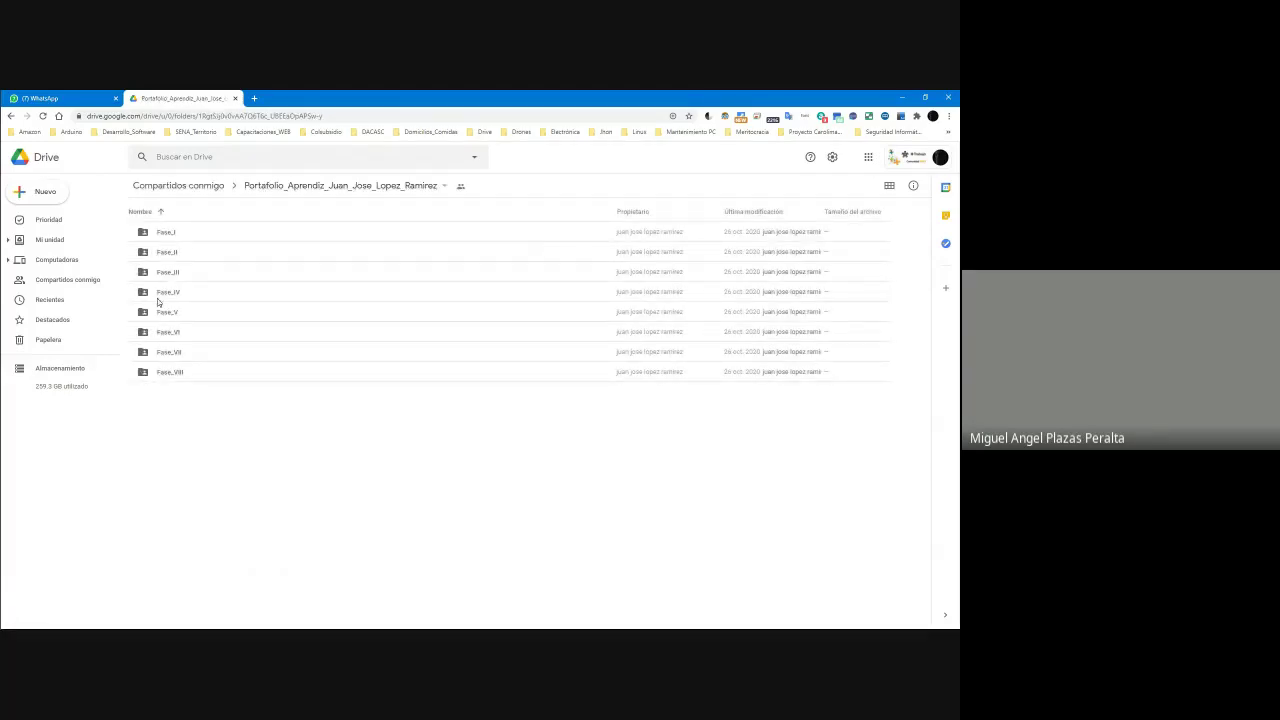
double_click(173, 254)
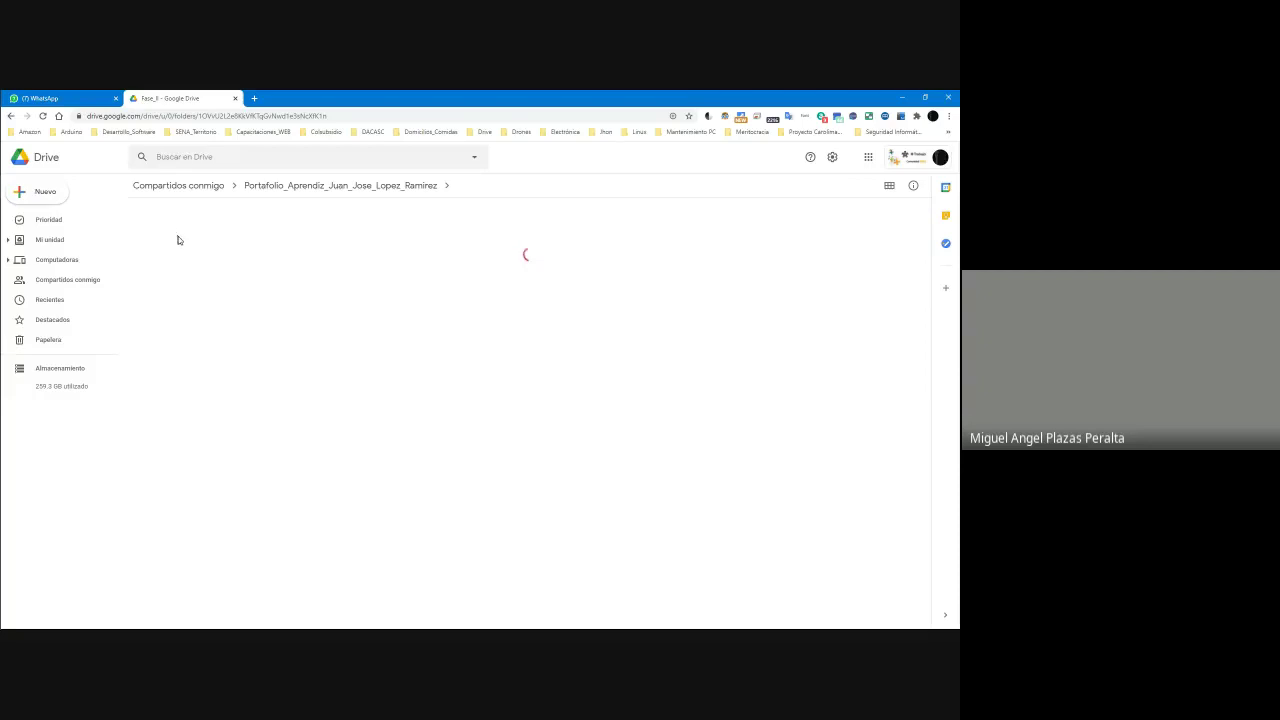
click(209, 238)
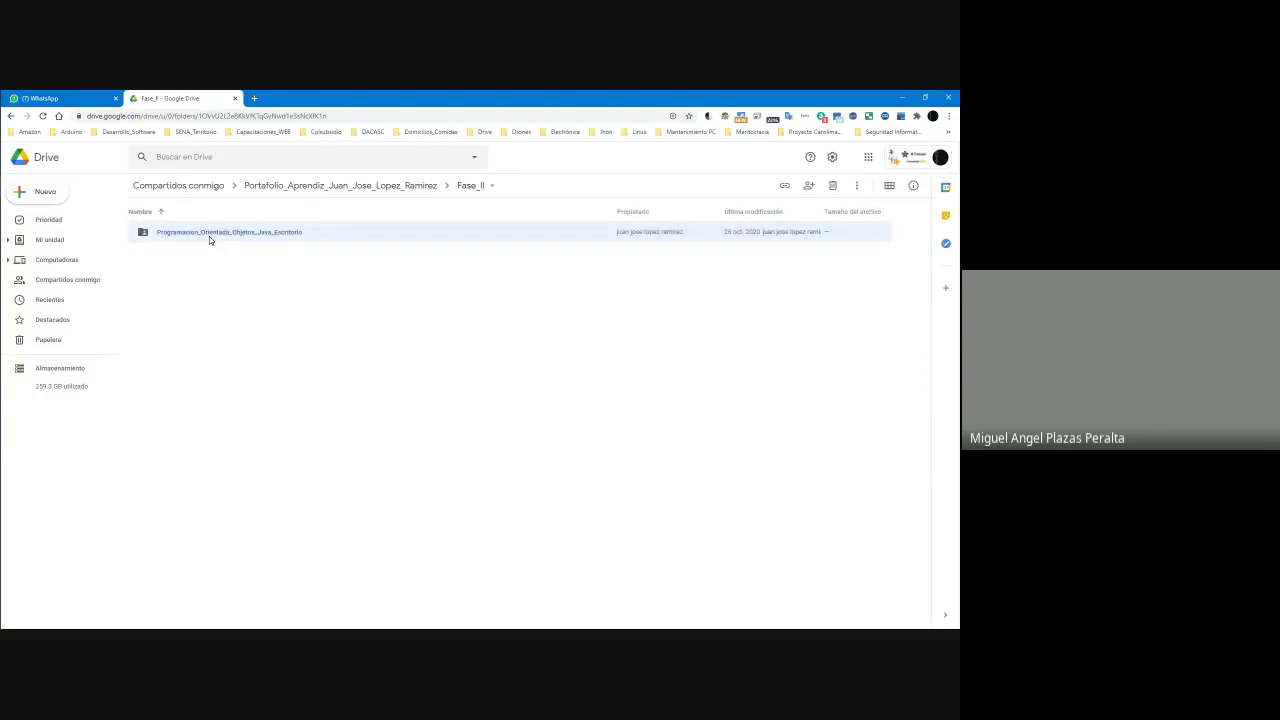
double_click(209, 236)
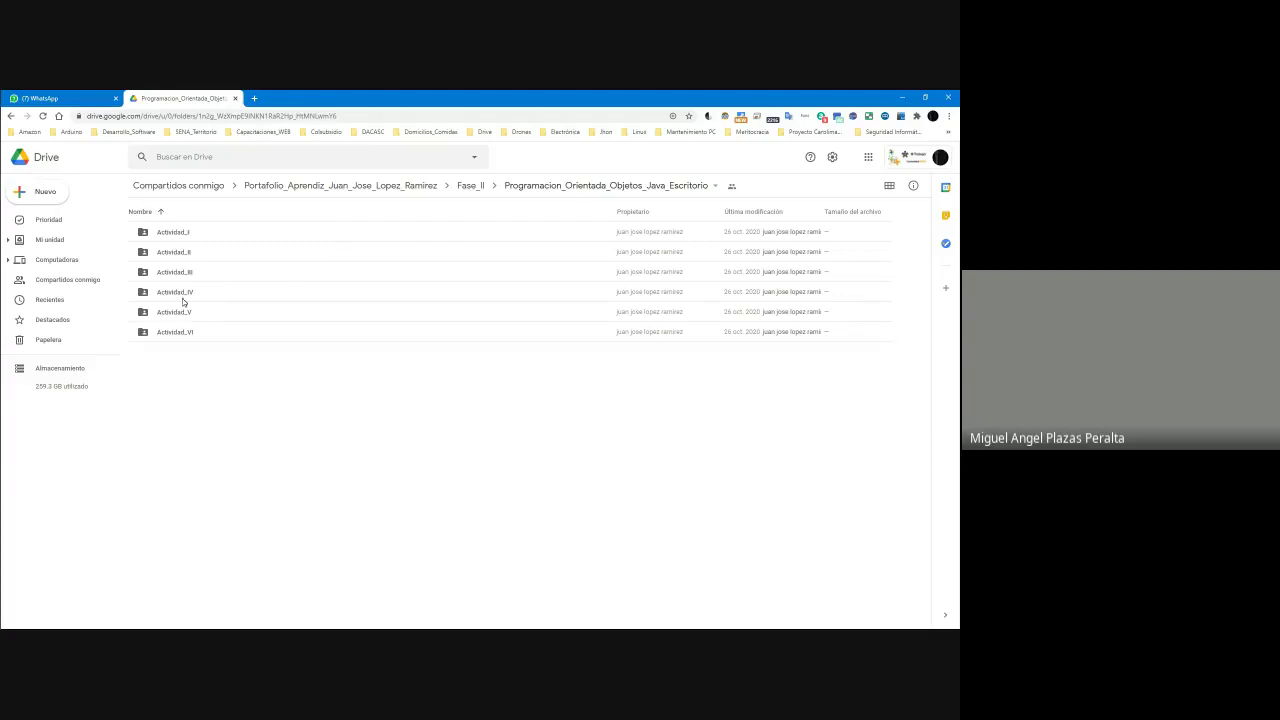
Step: Create a Google Docs document inside the Actividad_I folder and paste the code capture into it
double_click(181, 232)
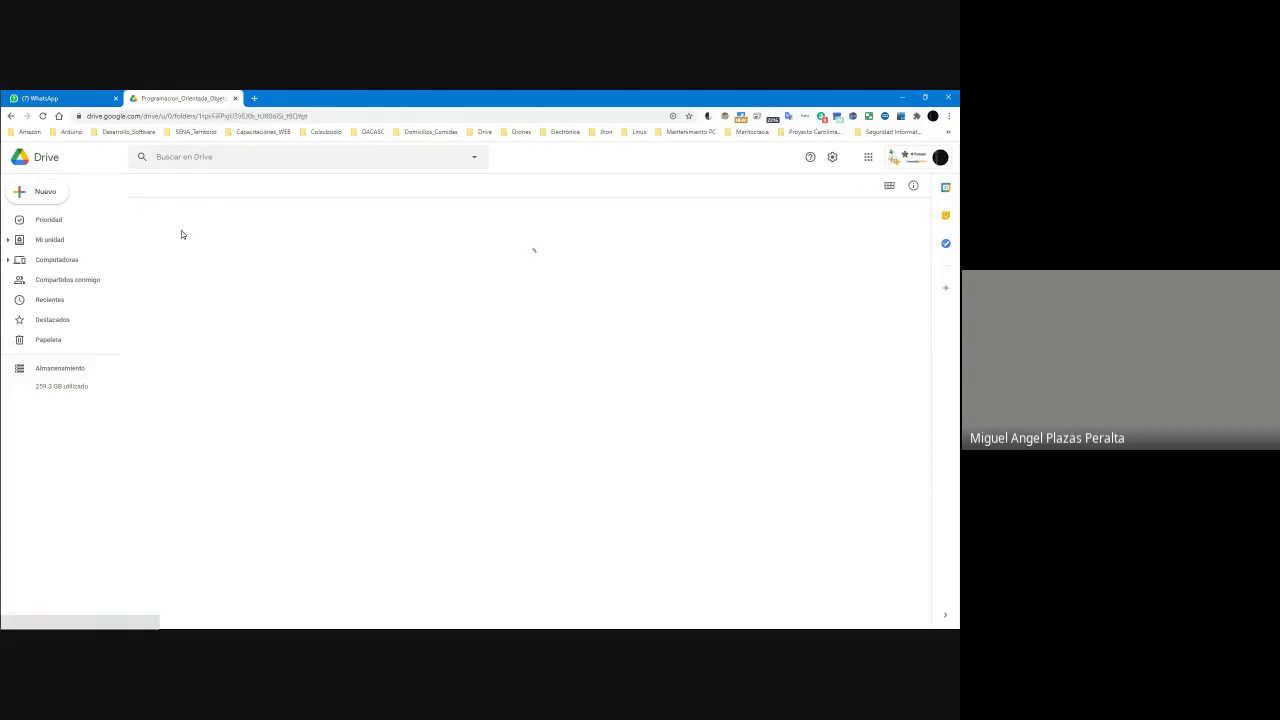
right_click(209, 235)
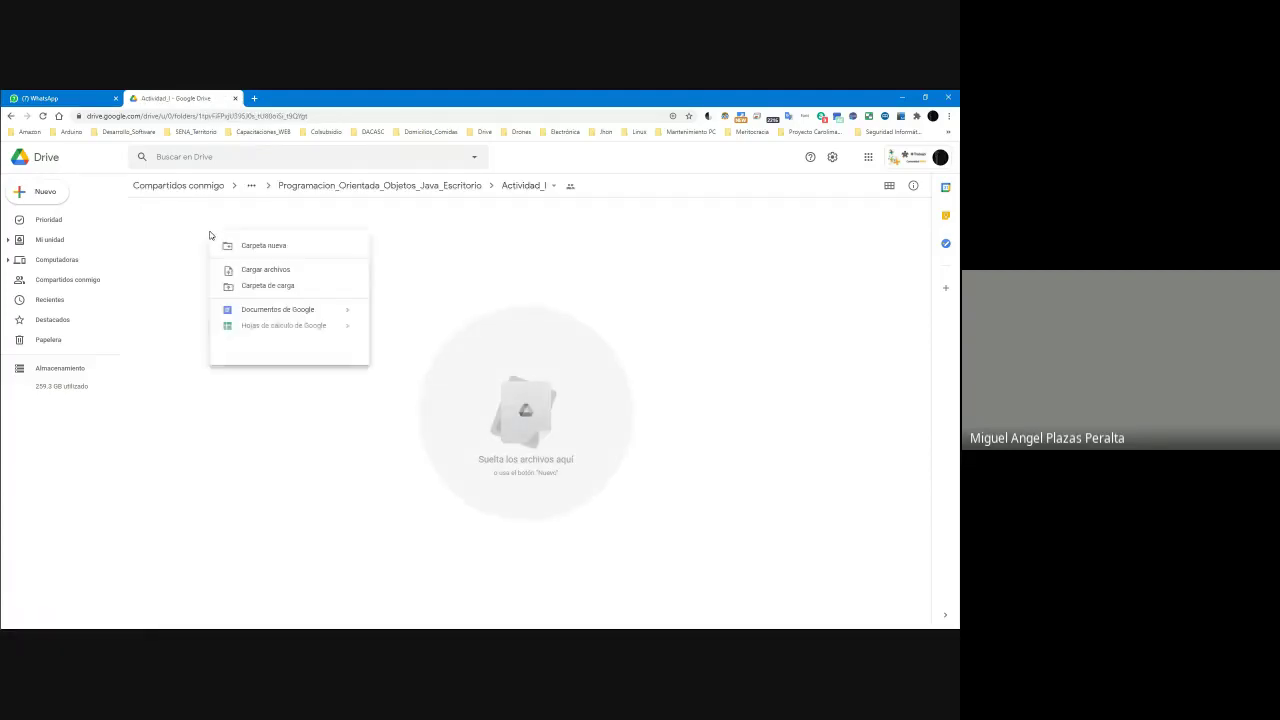
click(191, 236)
right_click(214, 249)
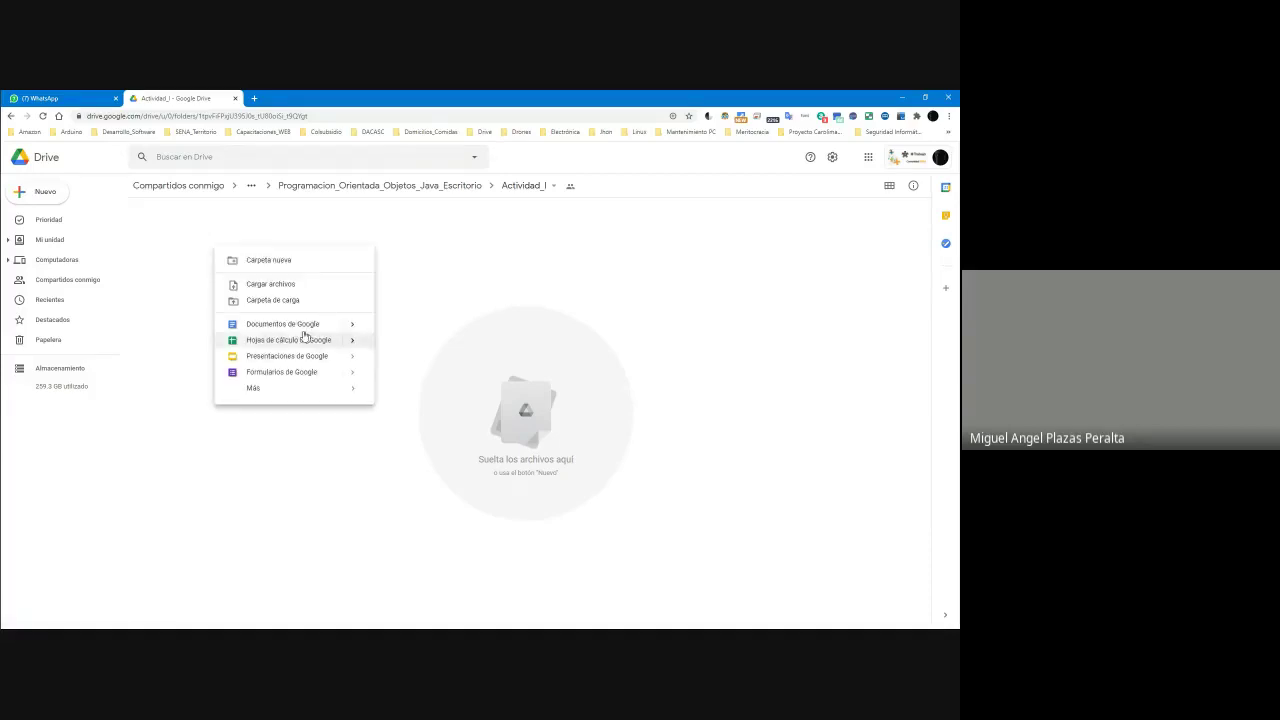
click(288, 324)
click(563, 418)
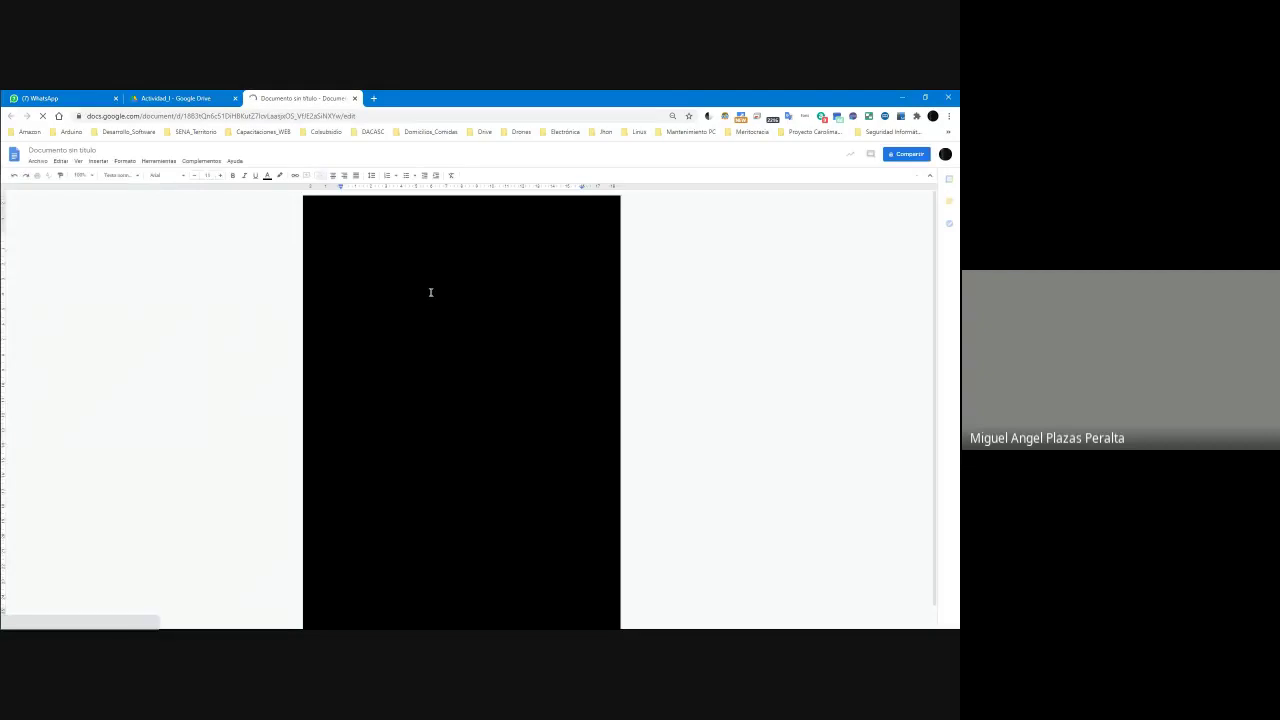
key(ctrl+v)
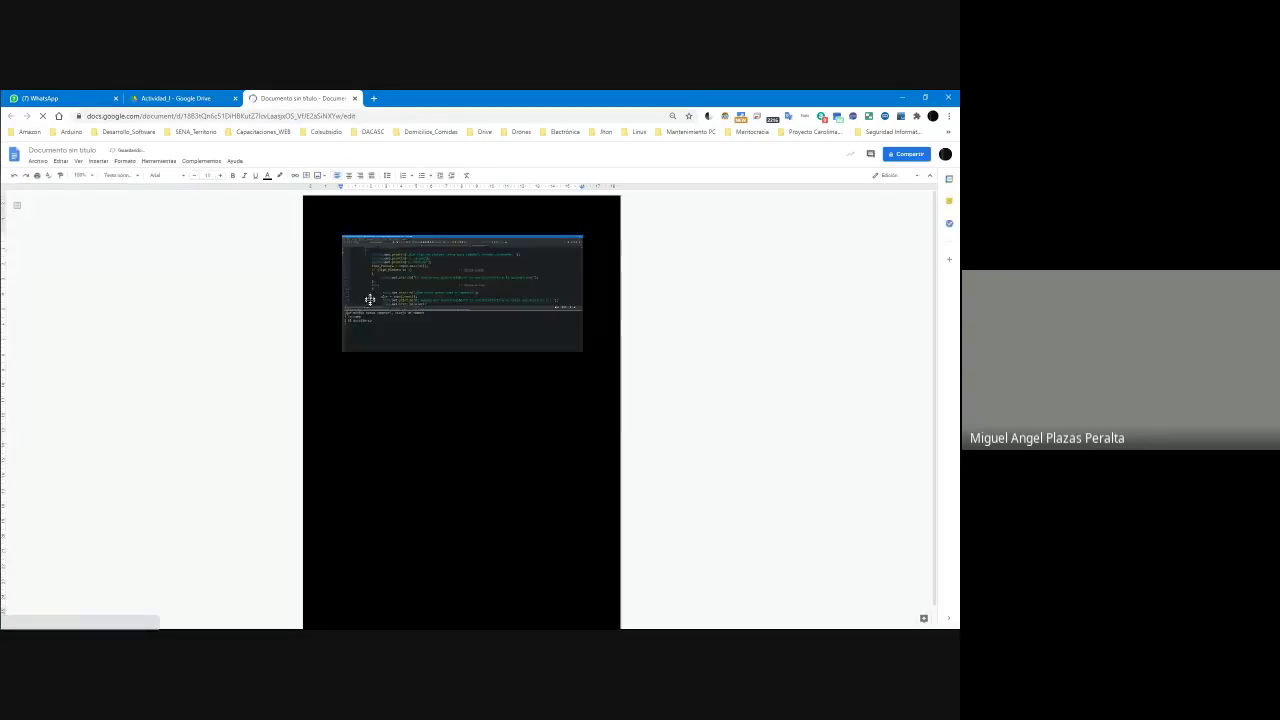
Step: Change the document's page colour to white in the page setup
right_click(380, 371)
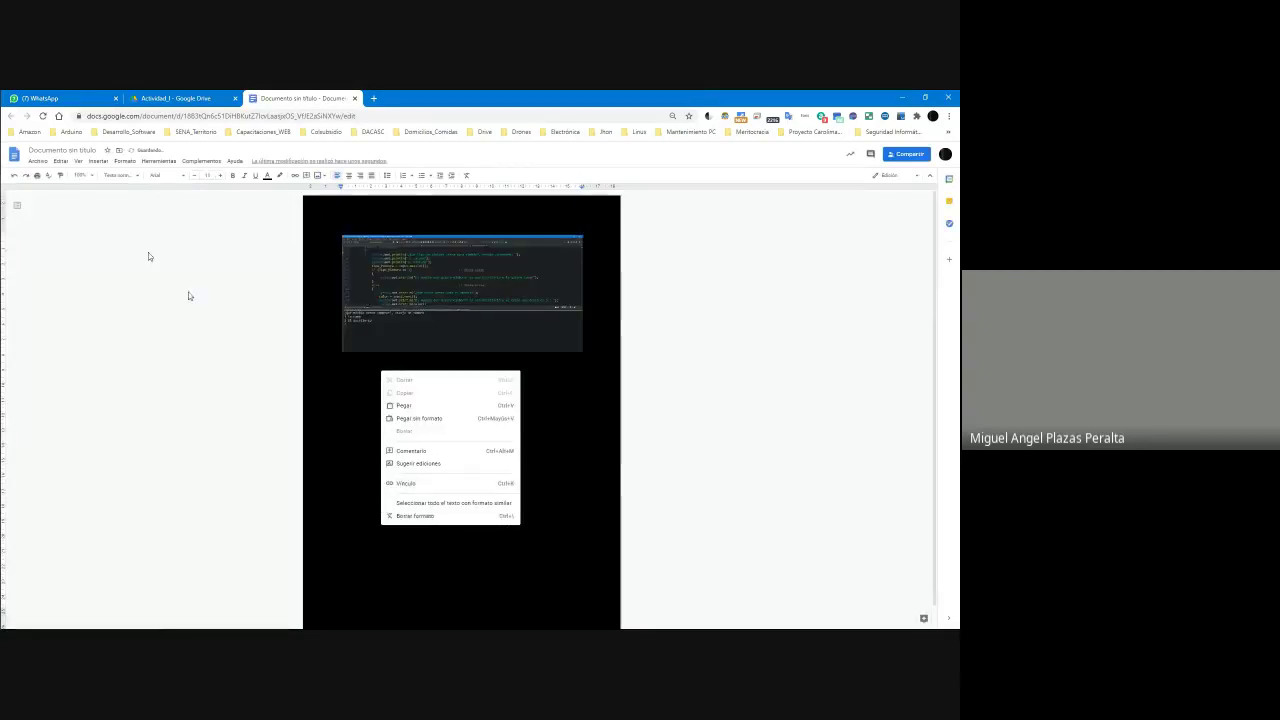
click(37, 161)
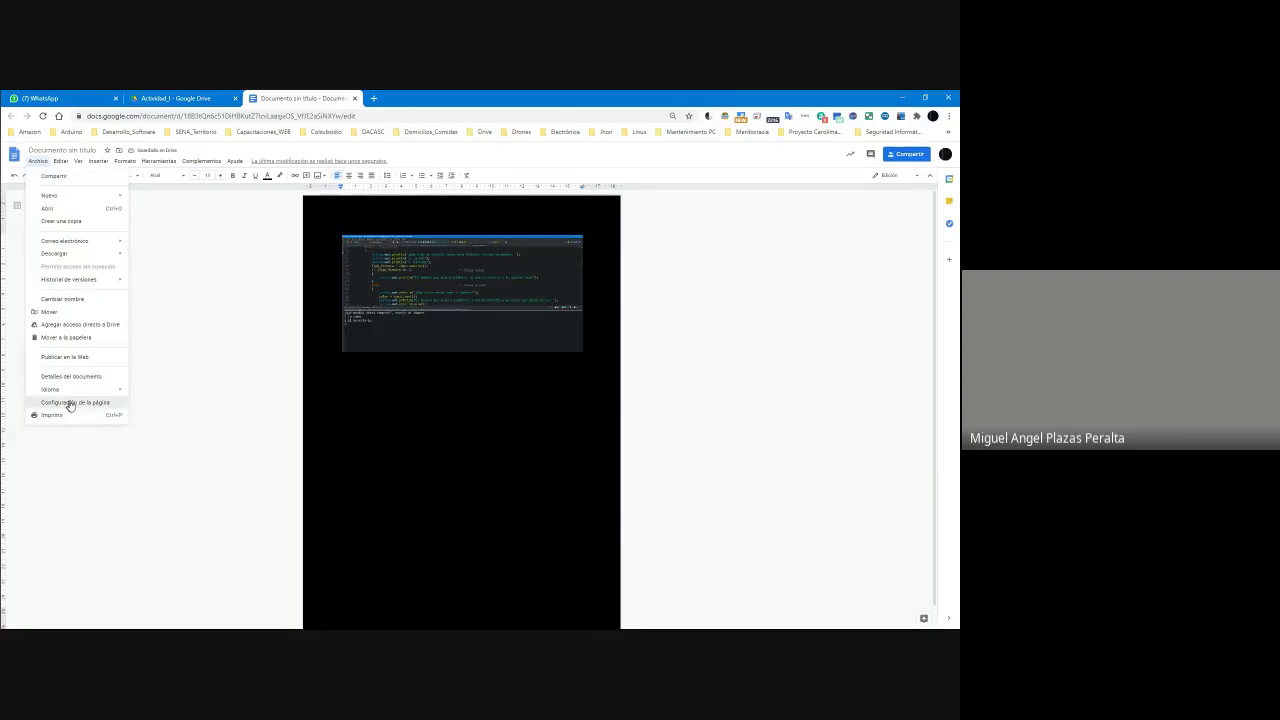
click(69, 402)
click(397, 411)
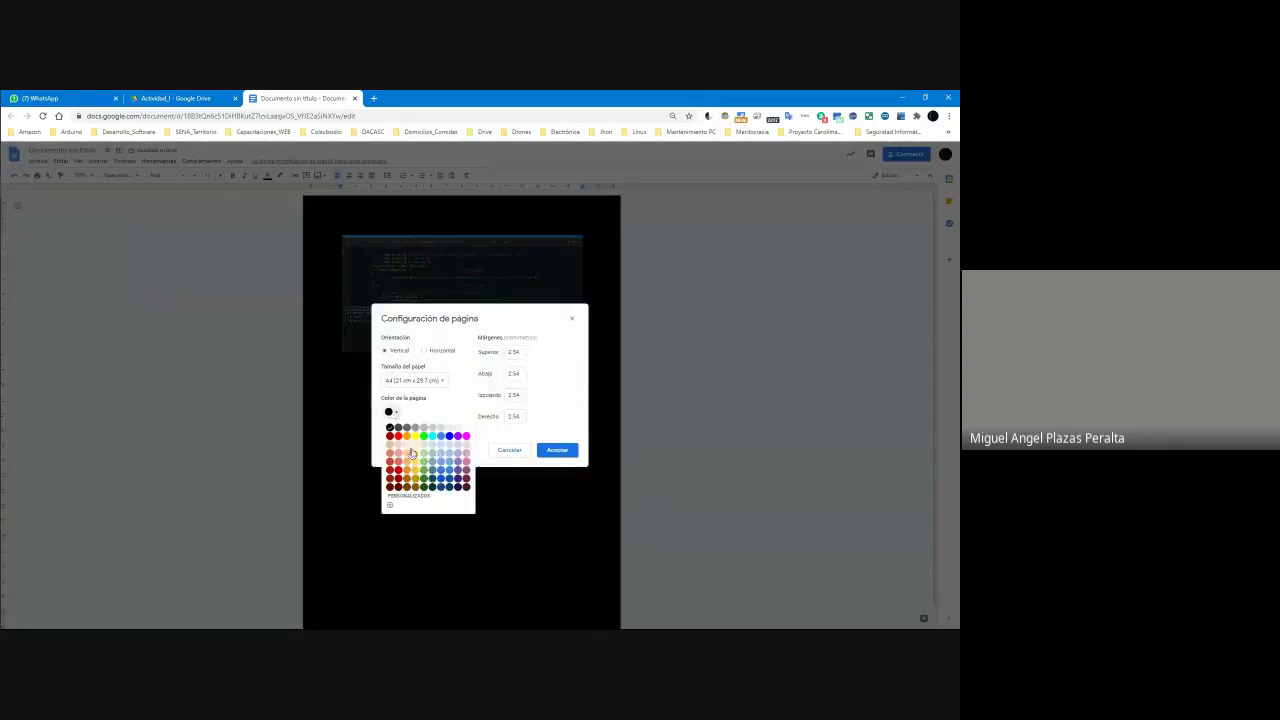
click(466, 427)
click(557, 450)
Step: Enlarge the document view to 200% and examine the pasted code capture
click(475, 270)
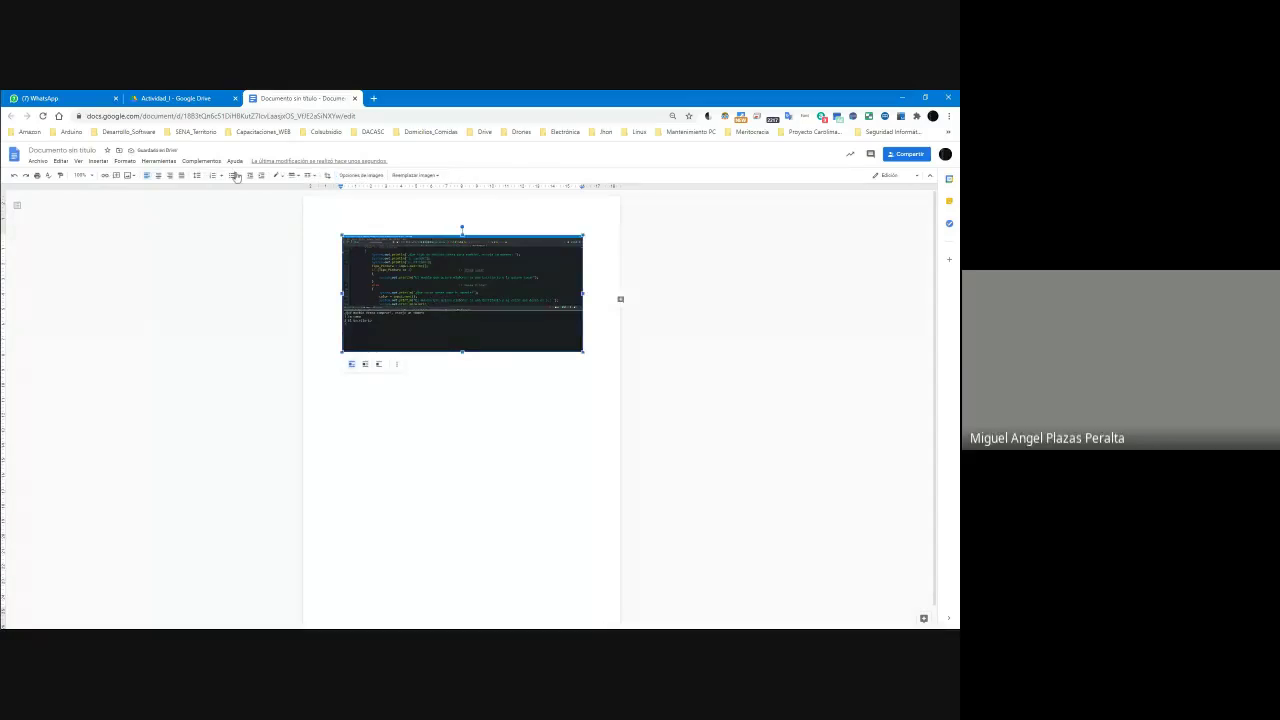
click(82, 175)
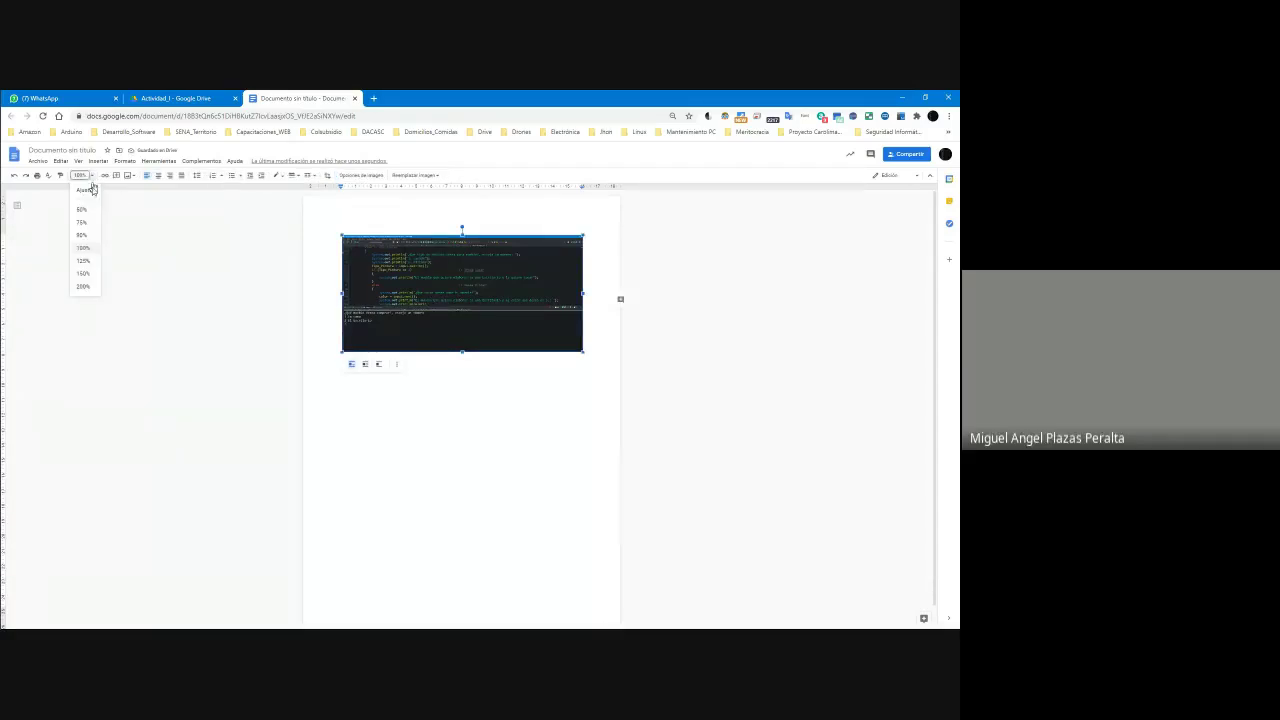
click(88, 286)
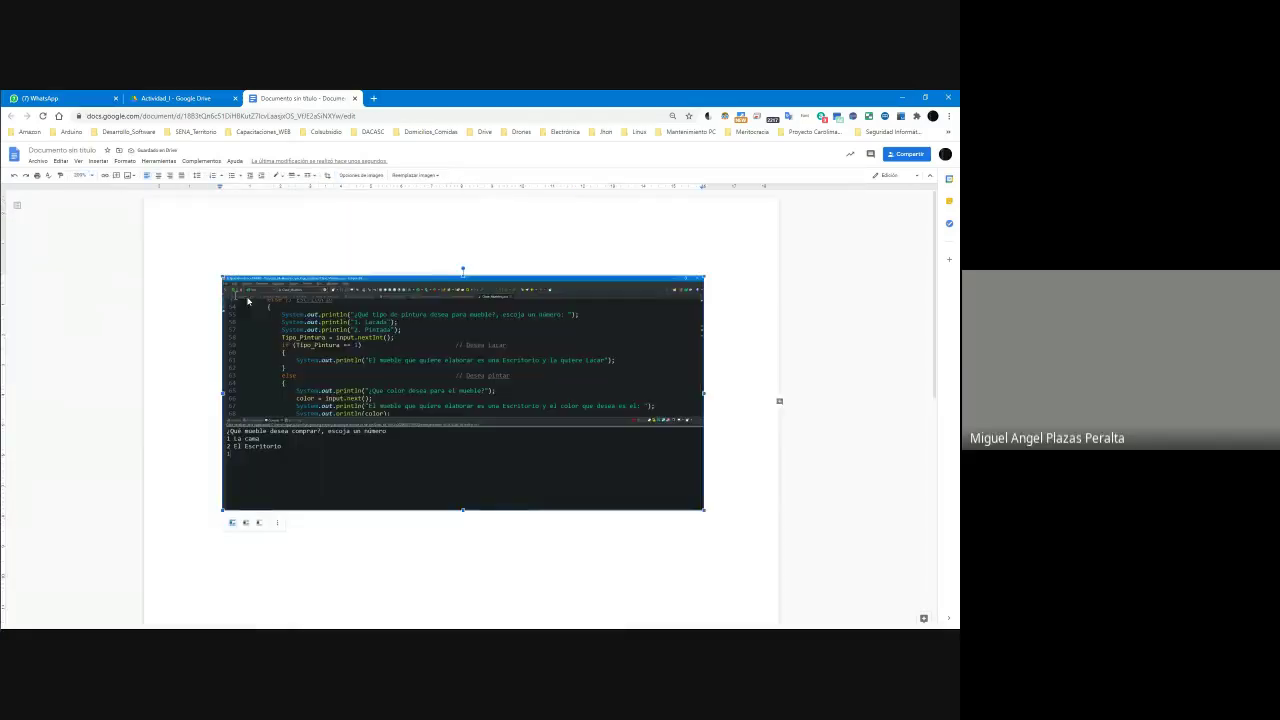
click(298, 446)
Step: Return to the Actividad_I folder in Drive and place its window side by side with a File Explorer window
click(189, 98)
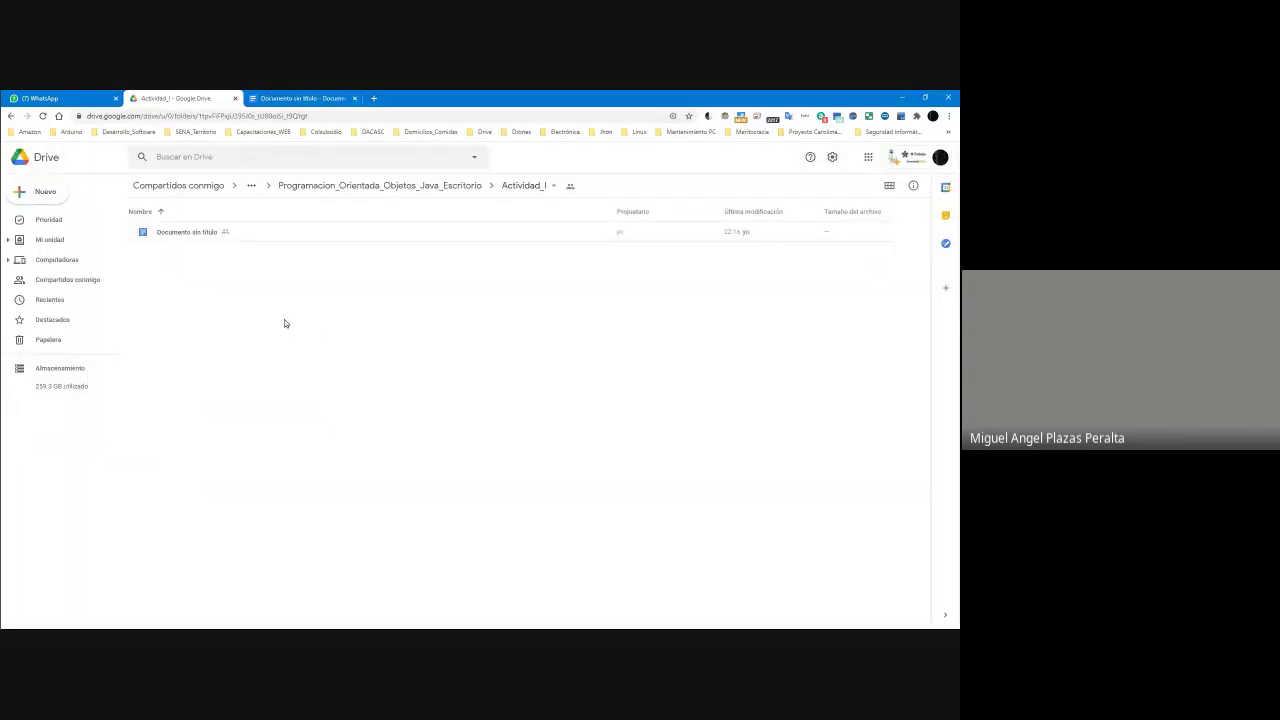
key(super+Down)
key(super+Right)
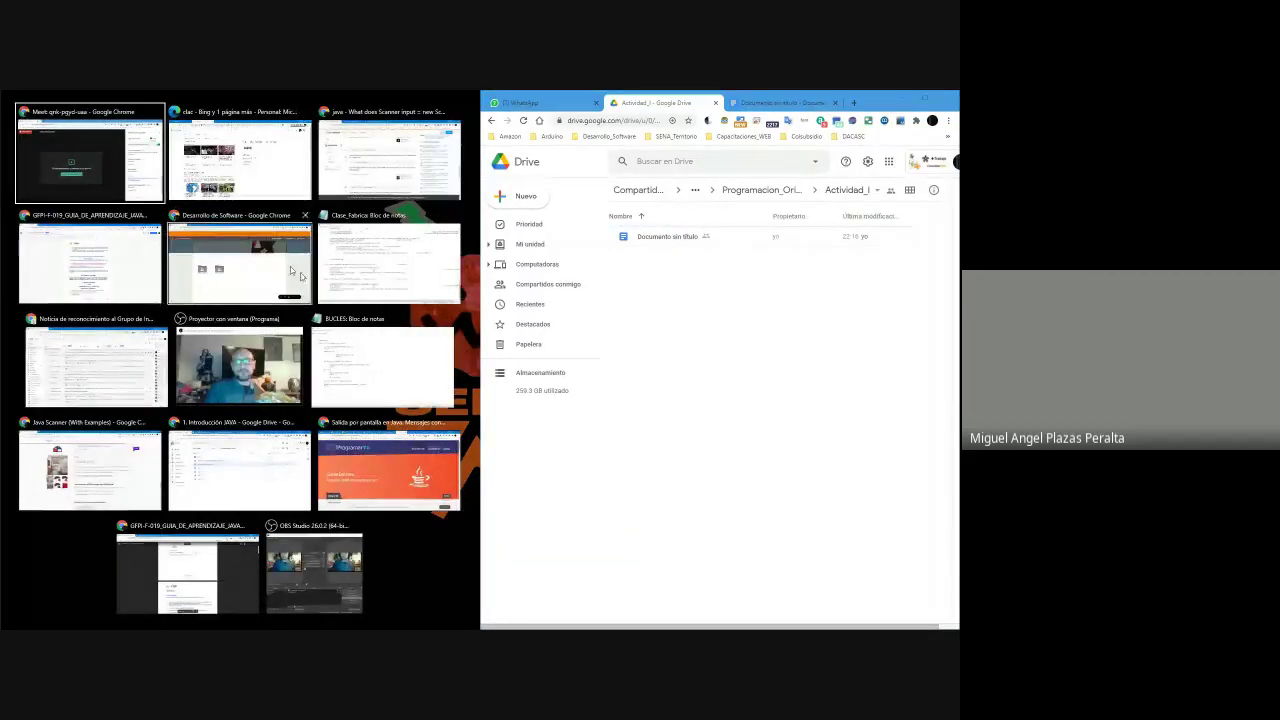
key(Escape)
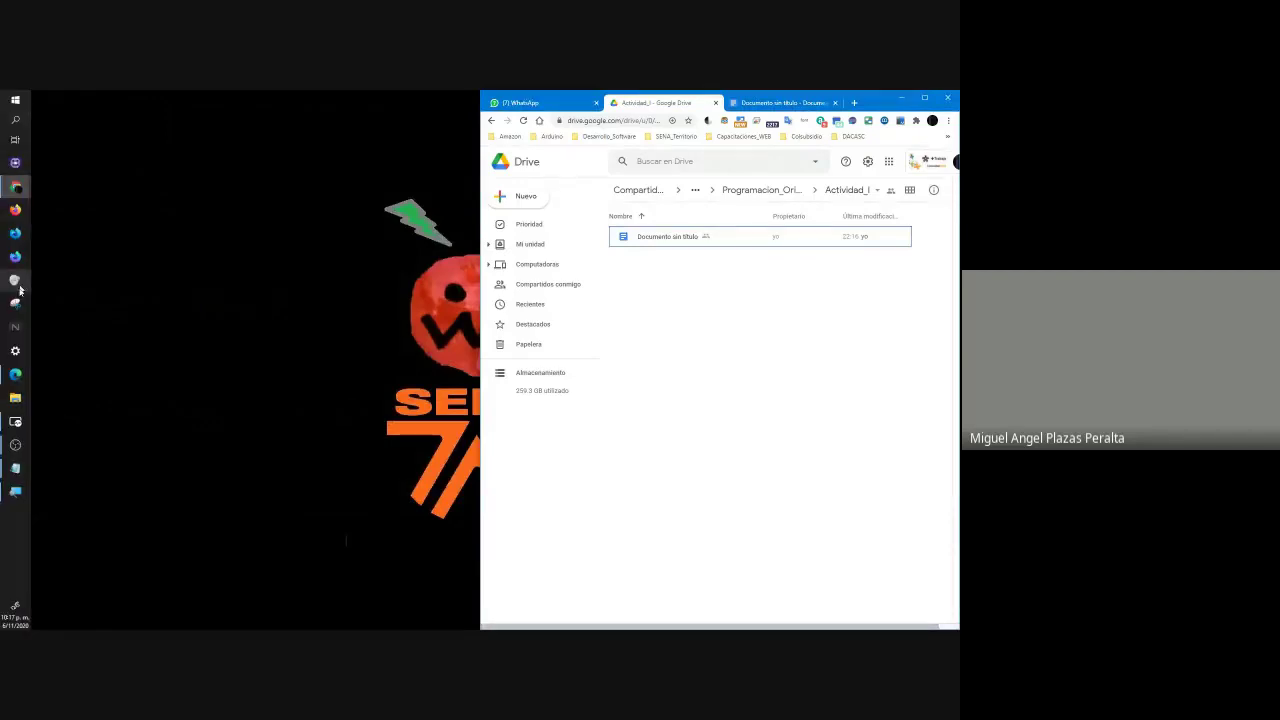
click(15, 399)
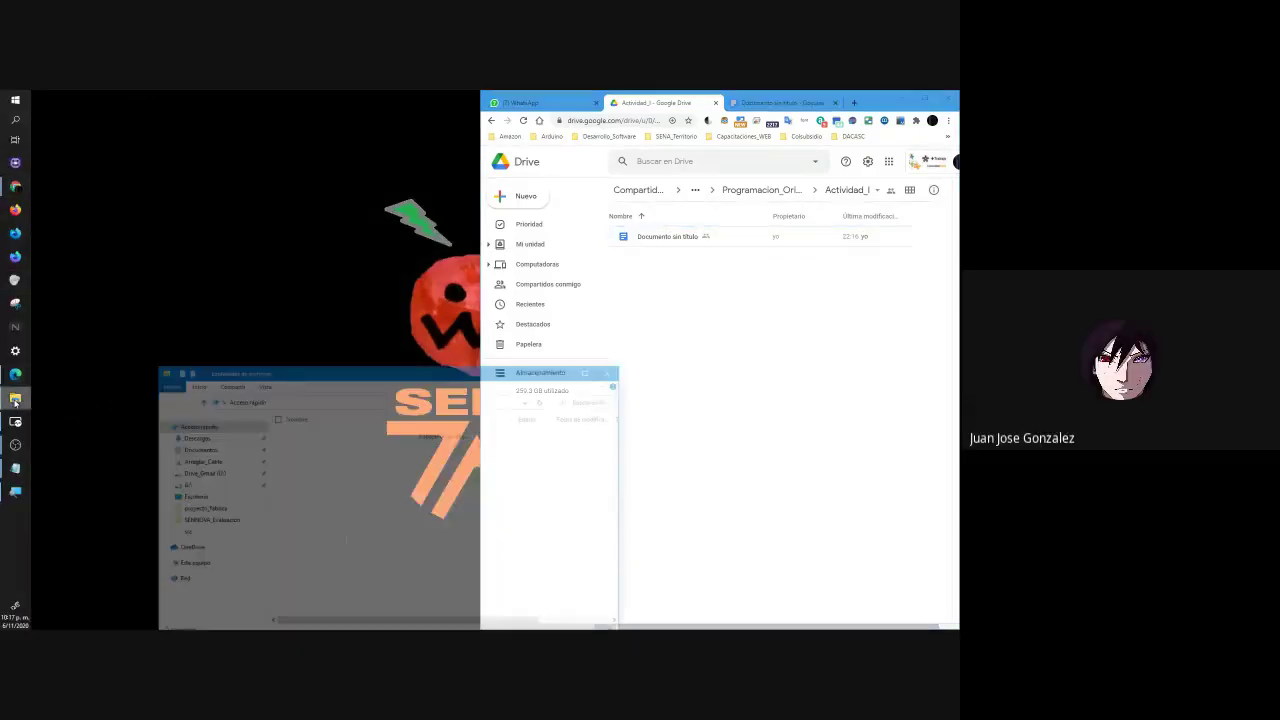
click(591, 371)
key(super+Left)
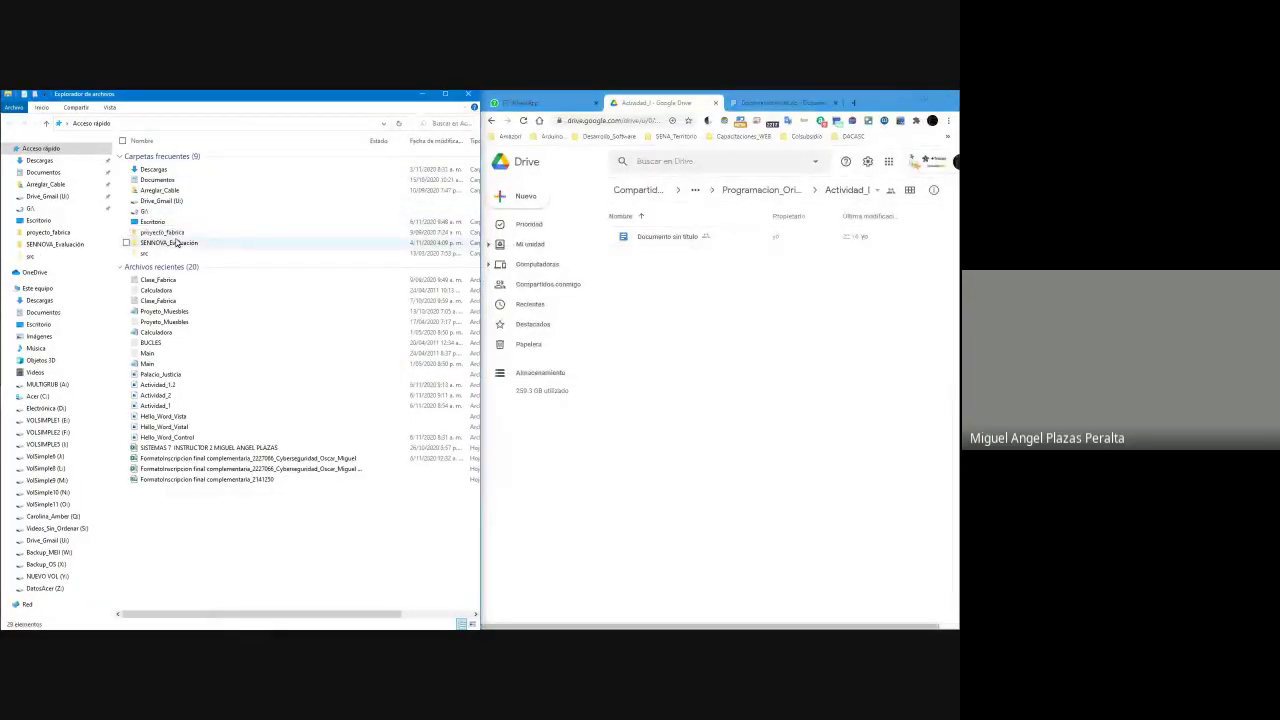
Step: Close the File Explorer window and show the untitled document again in a maximised browser window
click(467, 95)
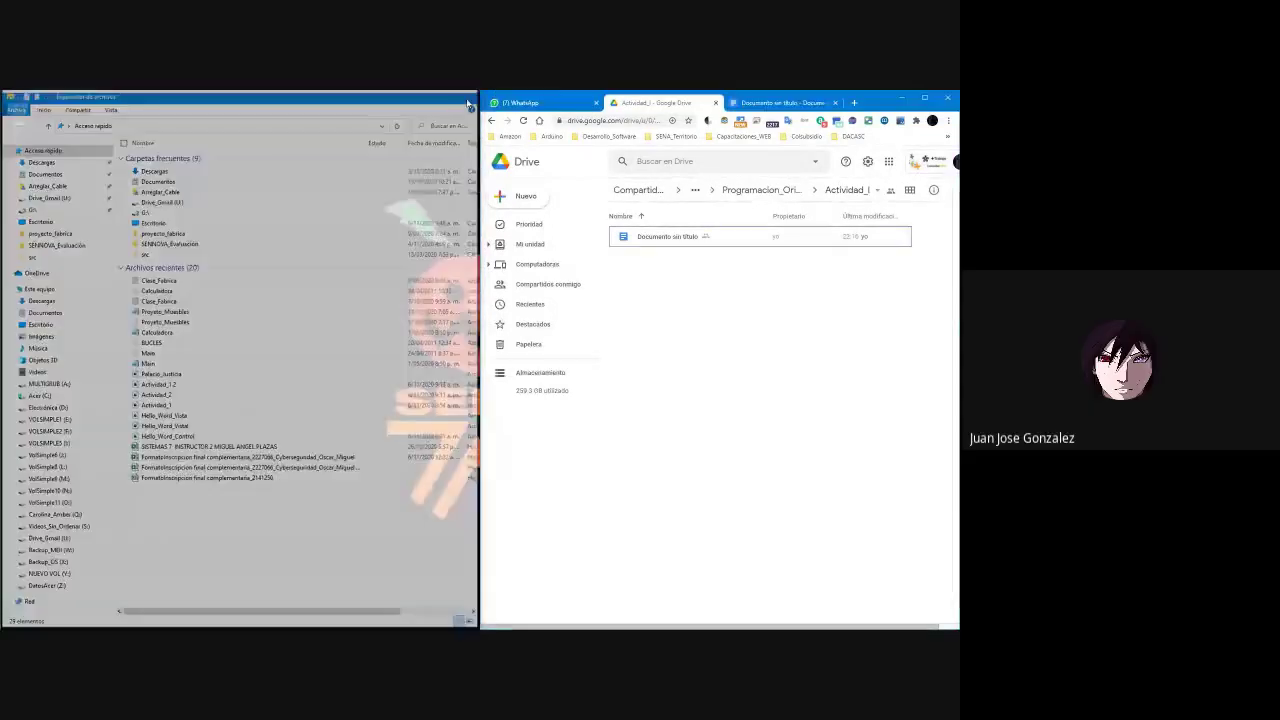
click(778, 102)
click(925, 98)
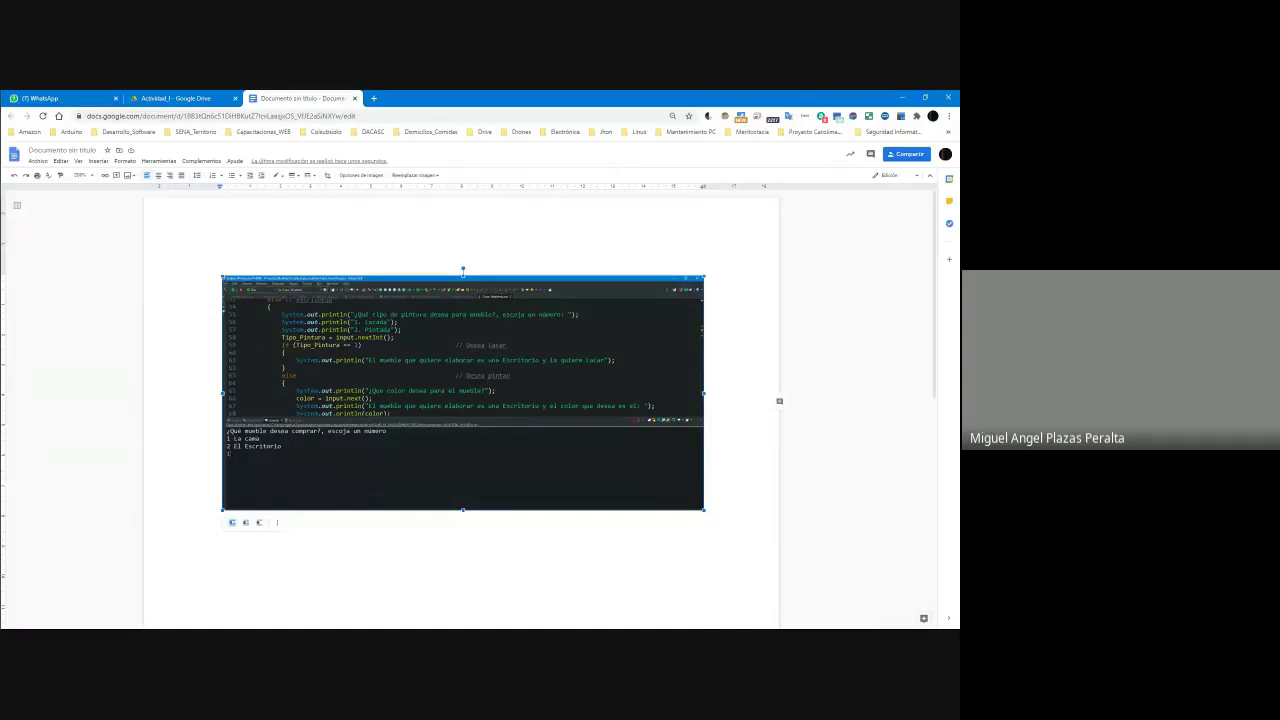
Step: Open the Desarrollo de Software site from the SITES bookmarks in a new browser tab
mouse_move(4, 617)
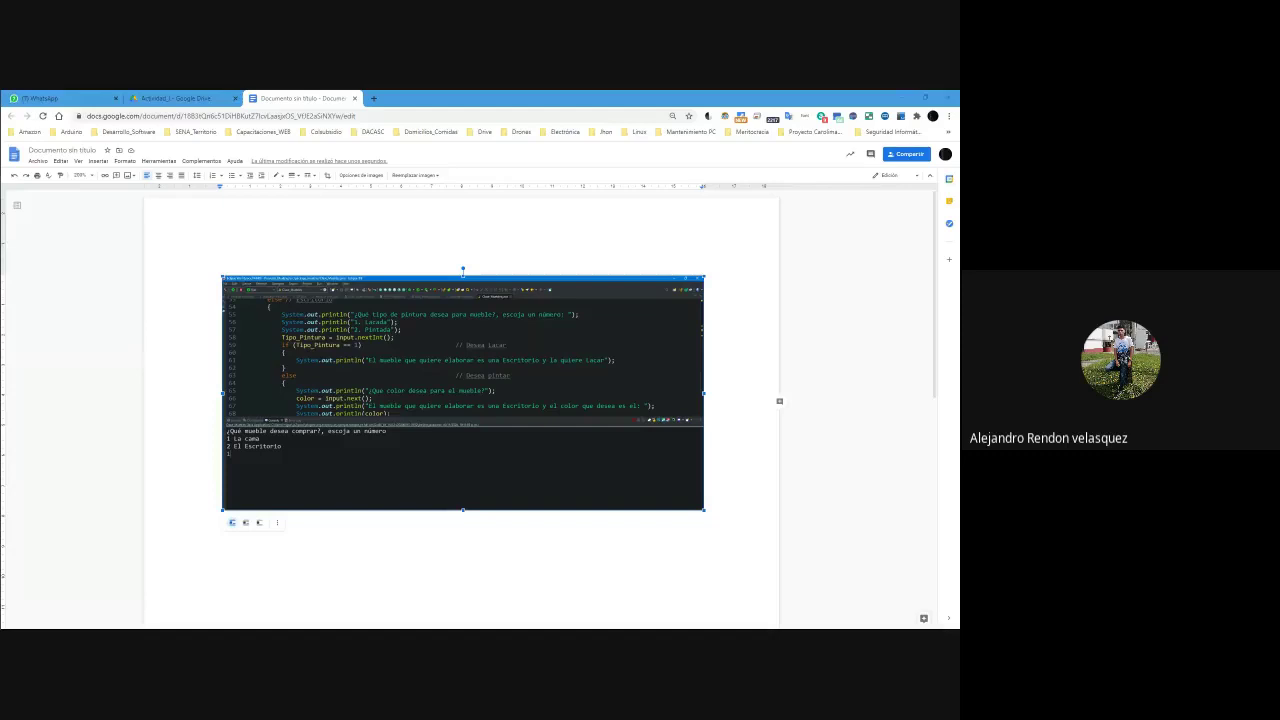
click(374, 98)
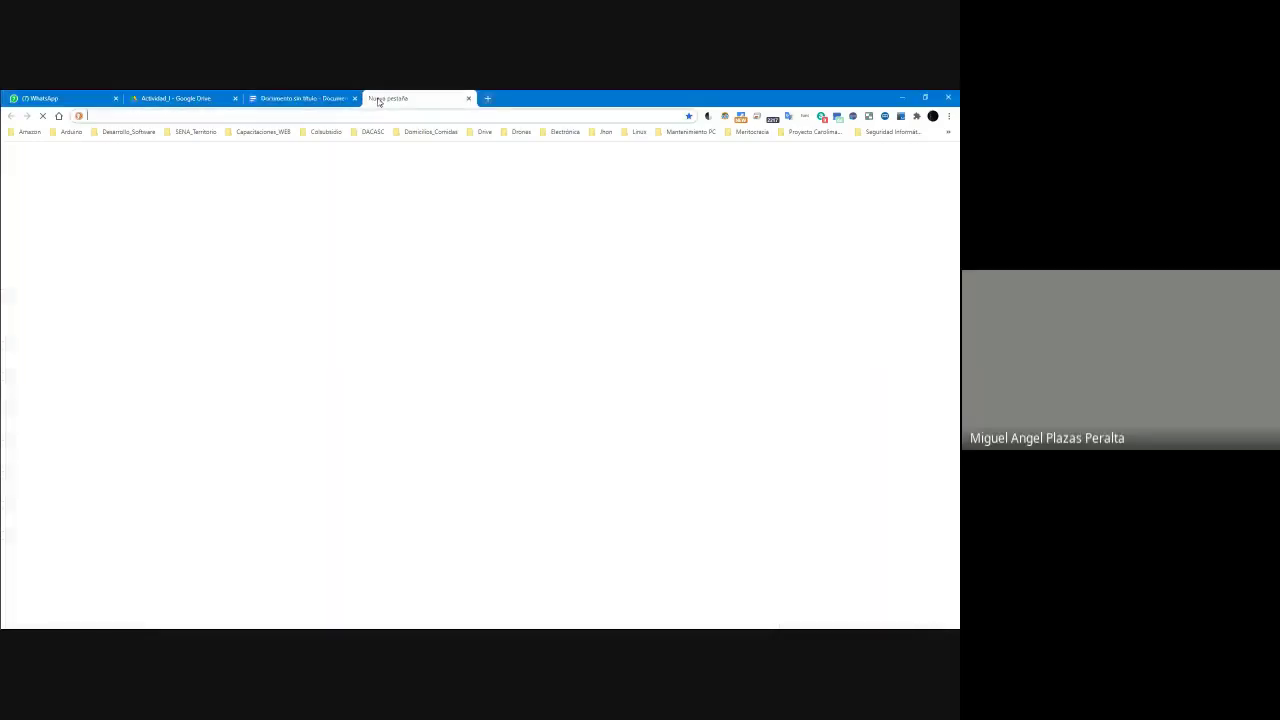
click(128, 132)
mouse_move(218, 460)
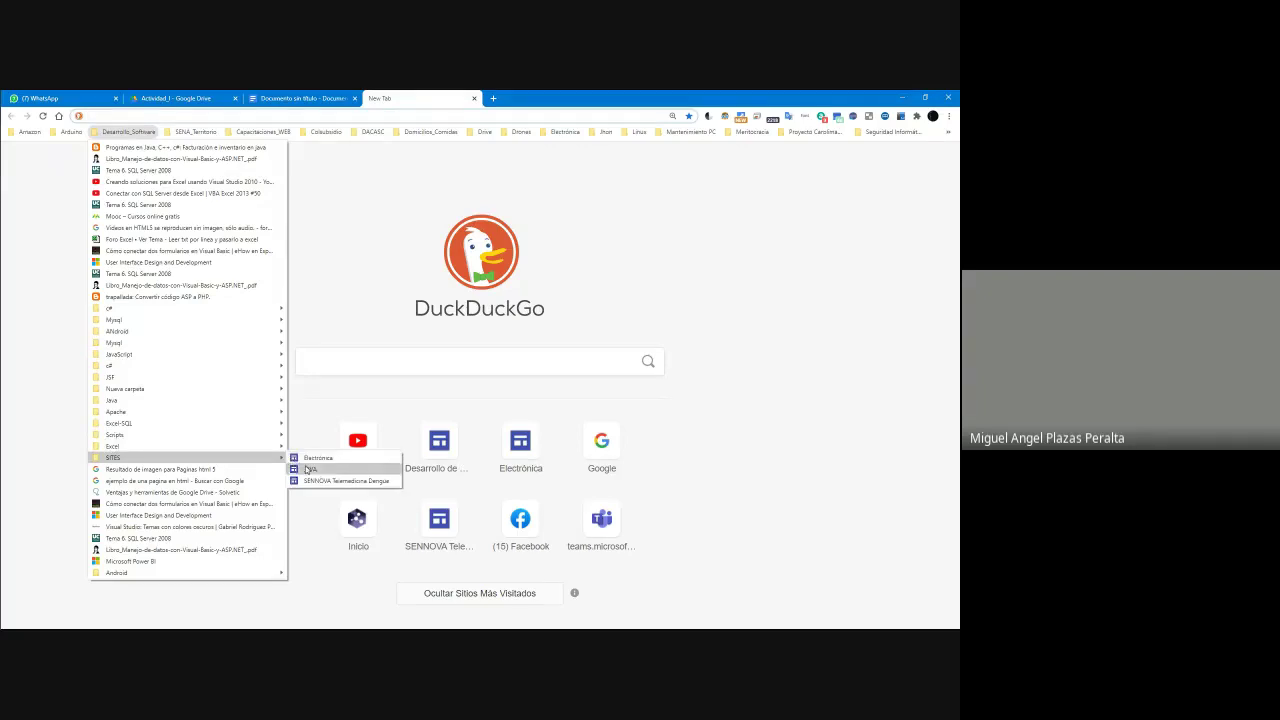
click(316, 457)
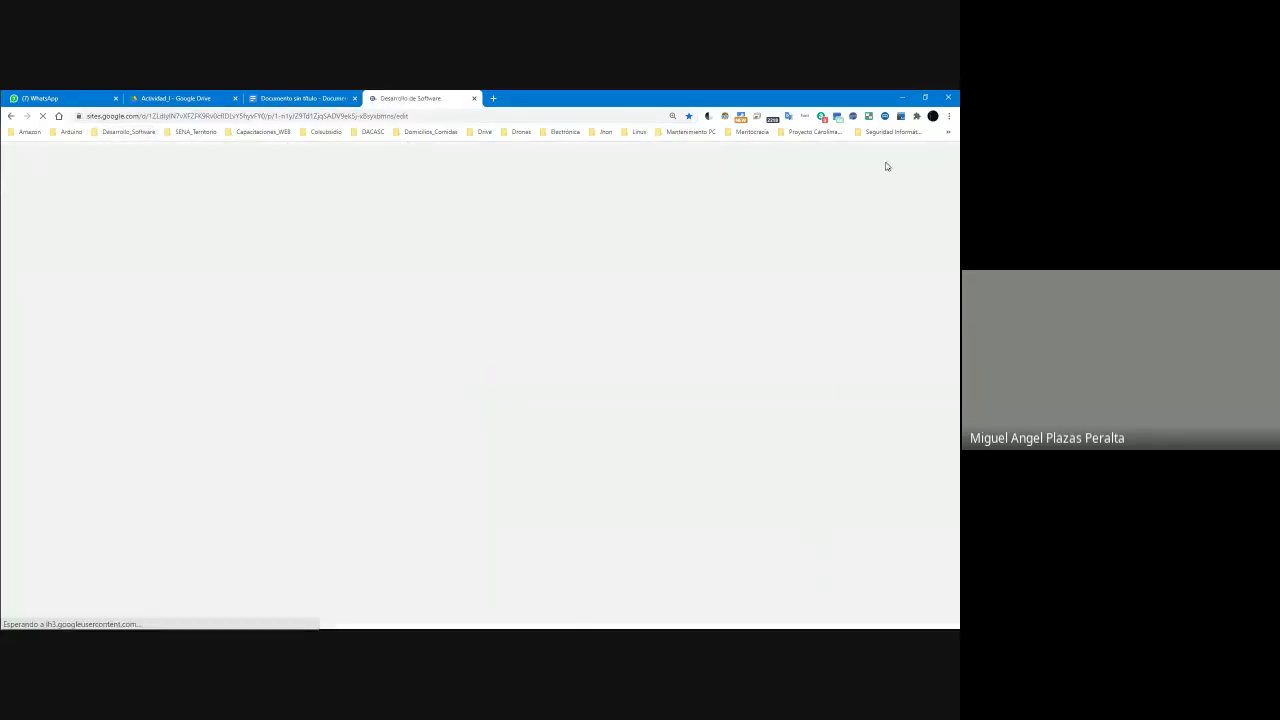
Step: Go to the site's Java_I page under Formación and preview it
click(889, 193)
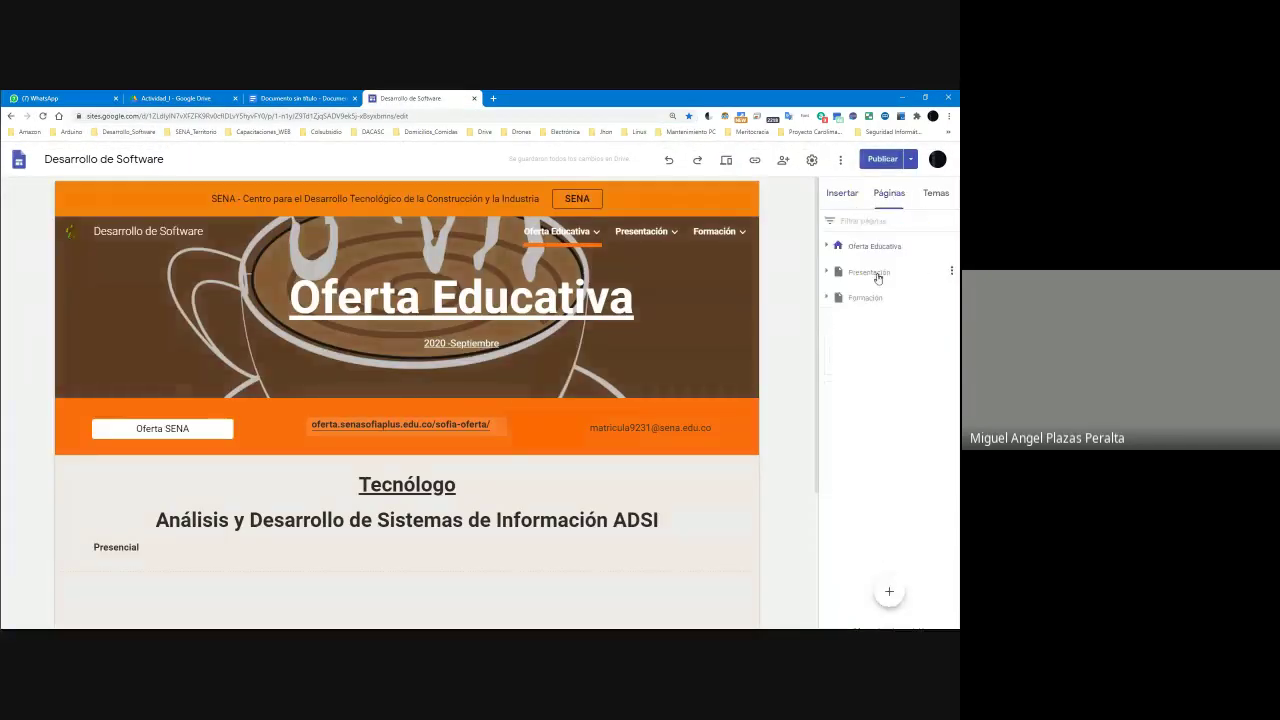
click(827, 298)
click(868, 376)
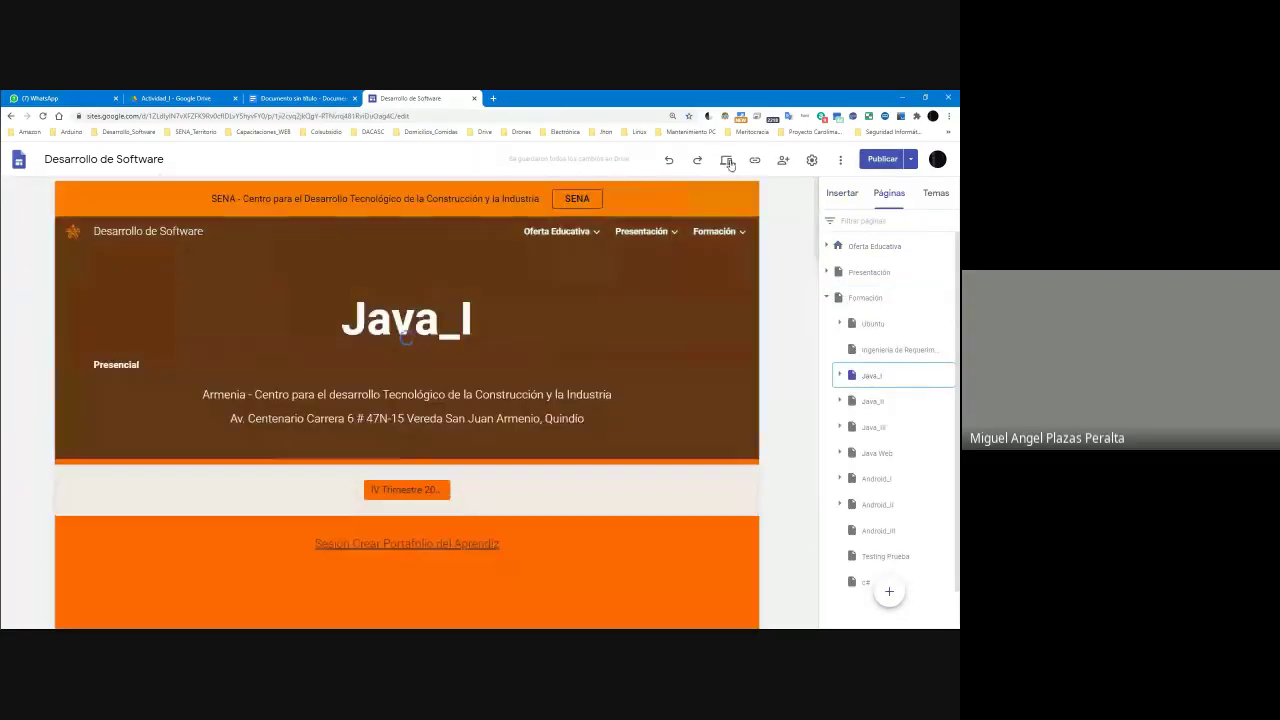
click(727, 161)
Step: Look through the sessions on the Java_I page and open the Sesión I recording
scroll(539, 349, down, 5)
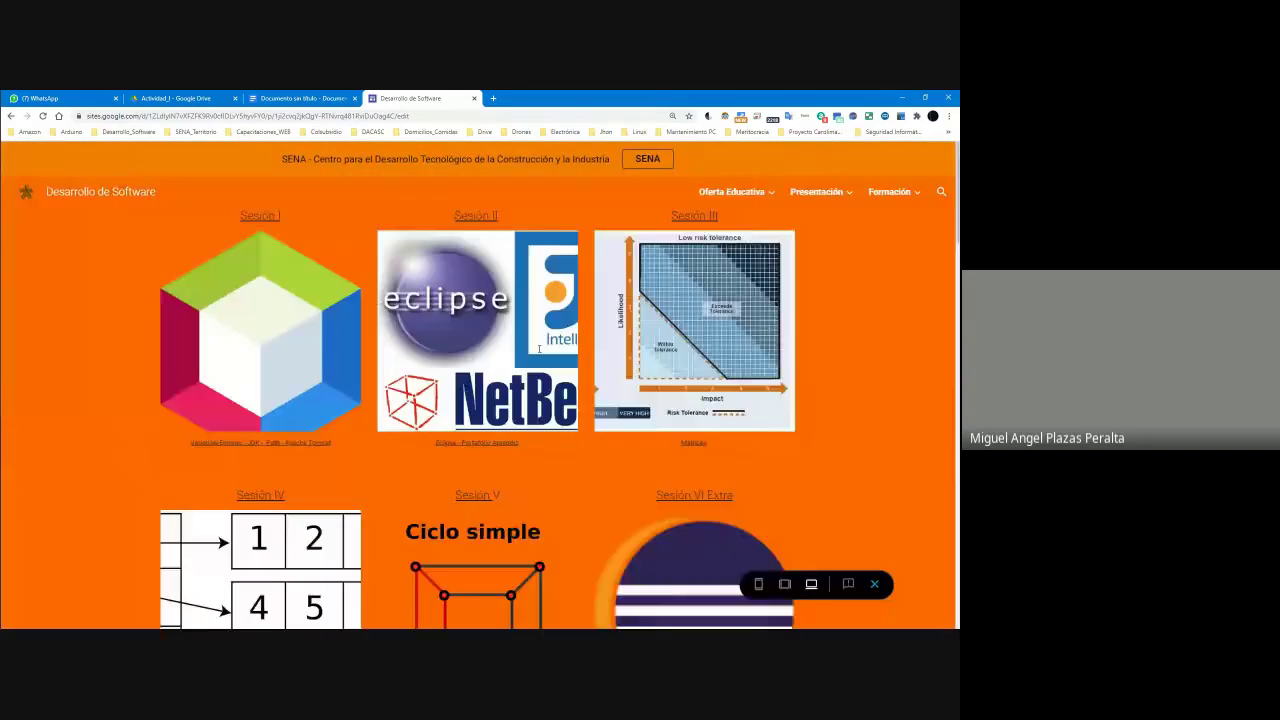
click(285, 358)
scroll(286, 364, up, 3)
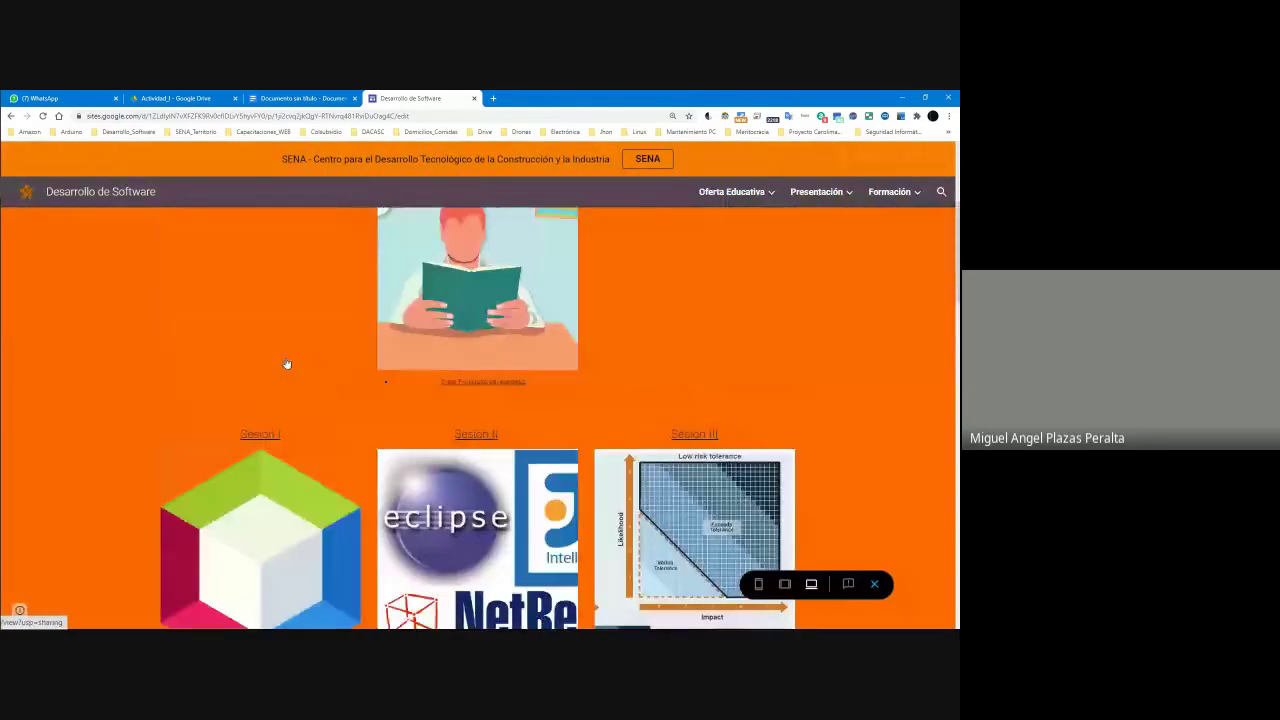
scroll(294, 363, up, 3)
scroll(294, 363, down, 5)
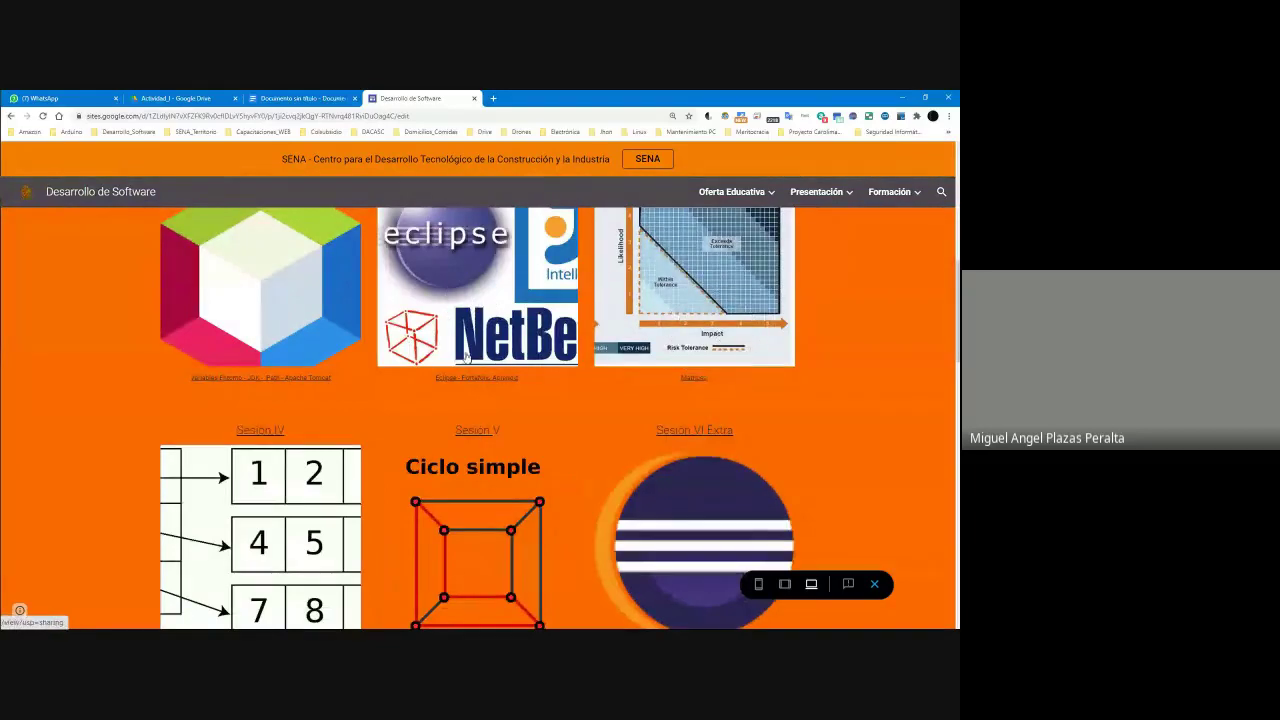
scroll(427, 325, up, 3)
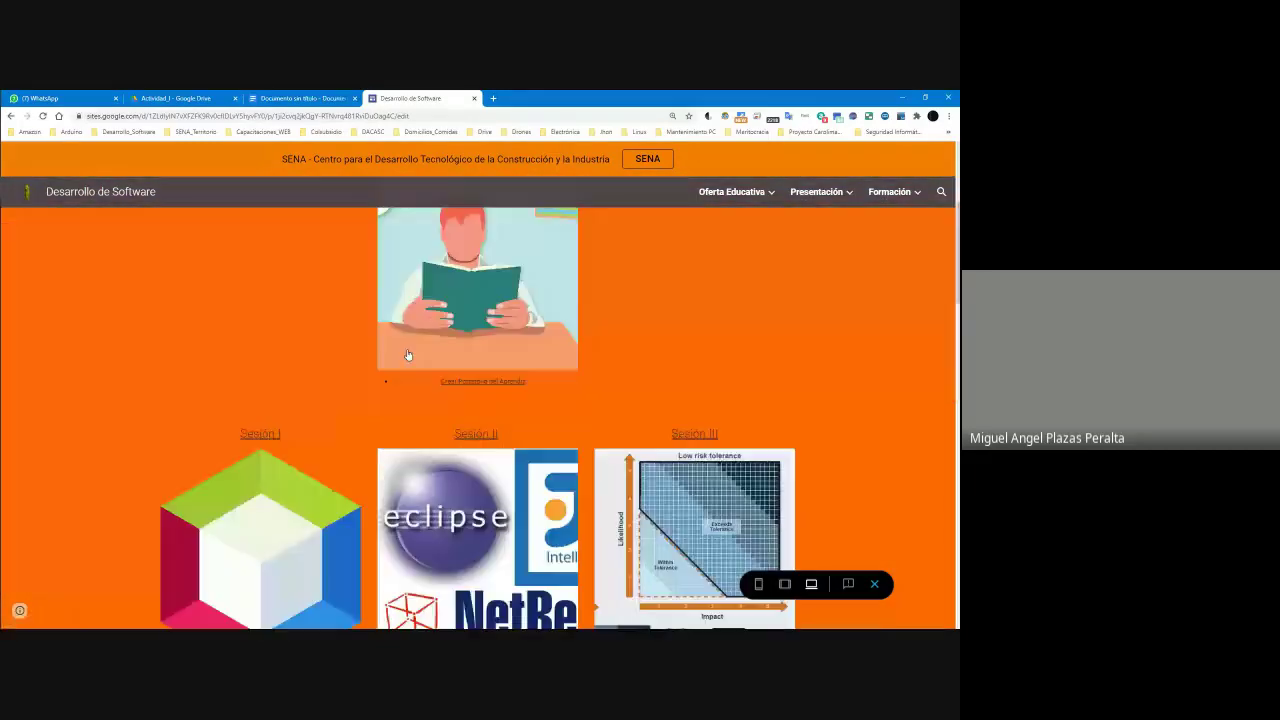
scroll(416, 356, down, 3)
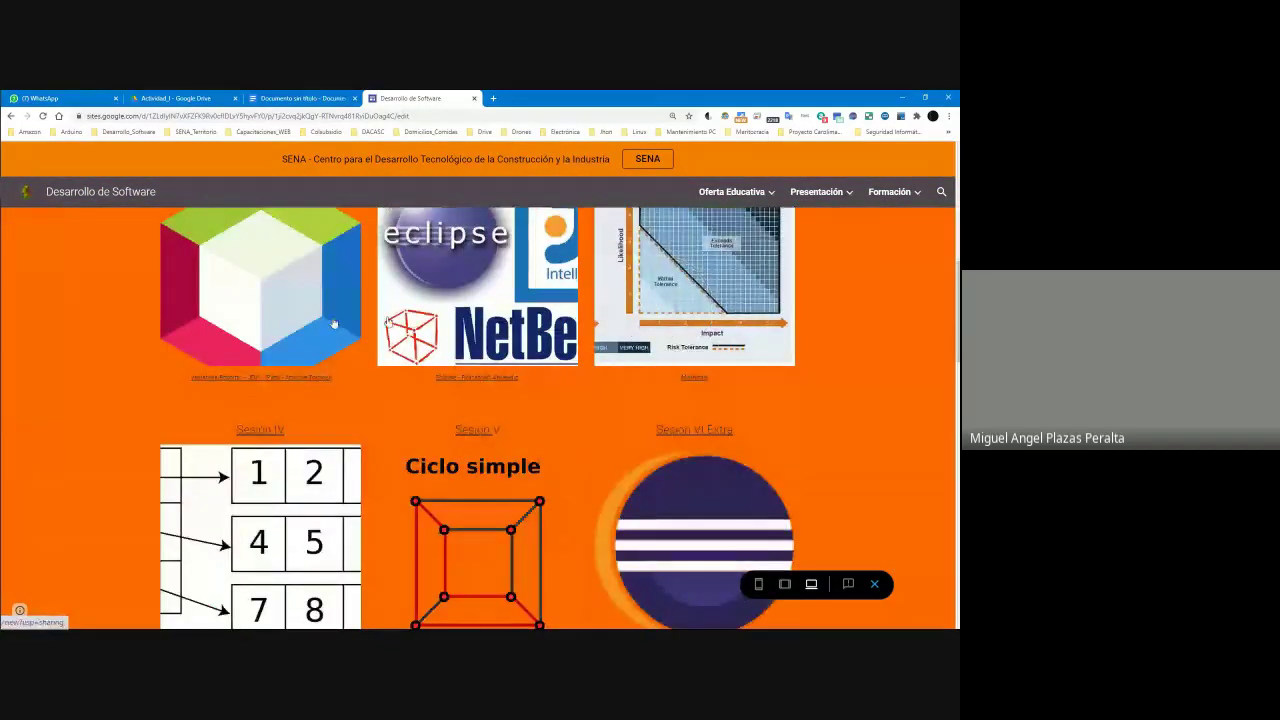
click(254, 311)
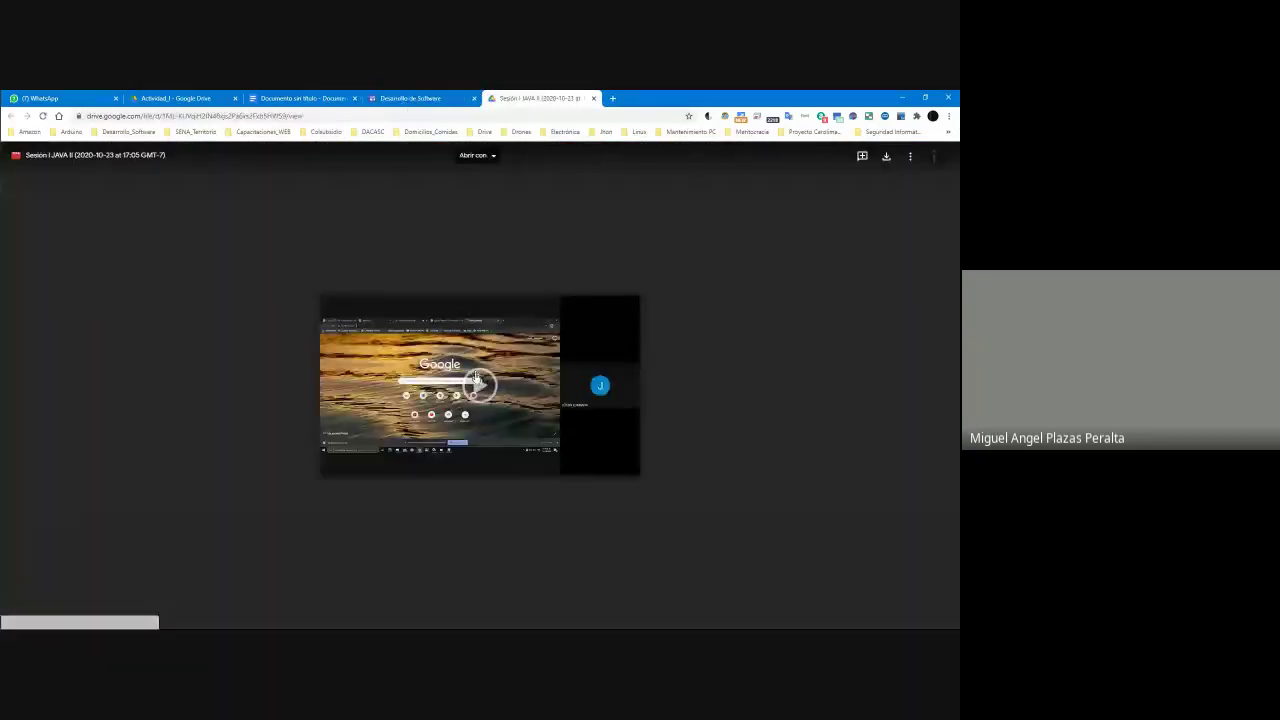
Step: Play a few seconds of the Sesión I recording with the sound muted, then close it and return to the session list
click(480, 387)
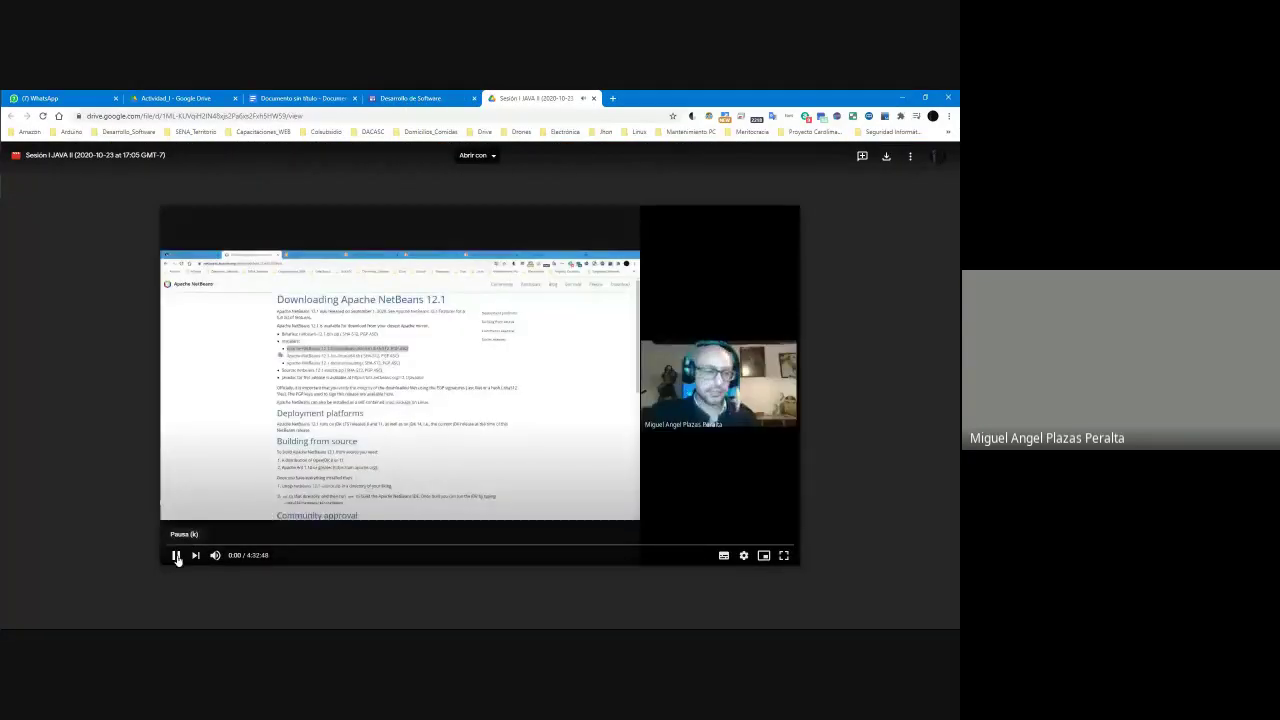
click(176, 556)
click(176, 556)
click(215, 556)
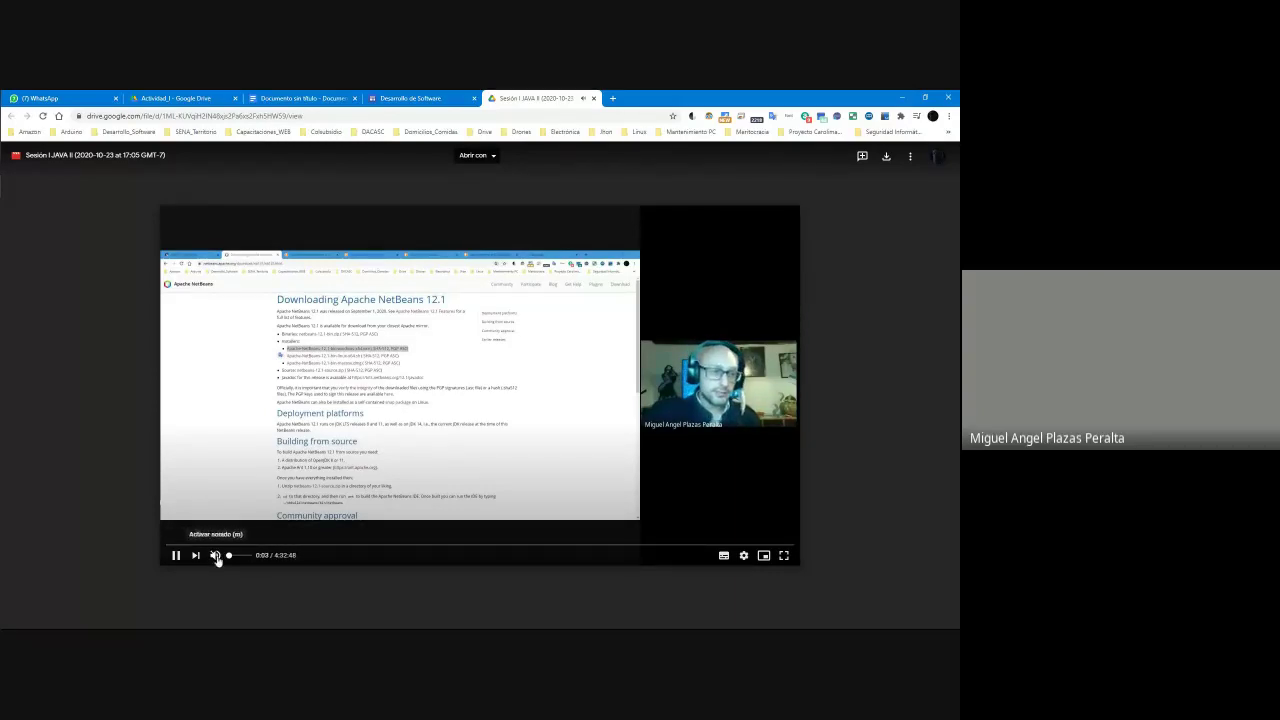
click(404, 443)
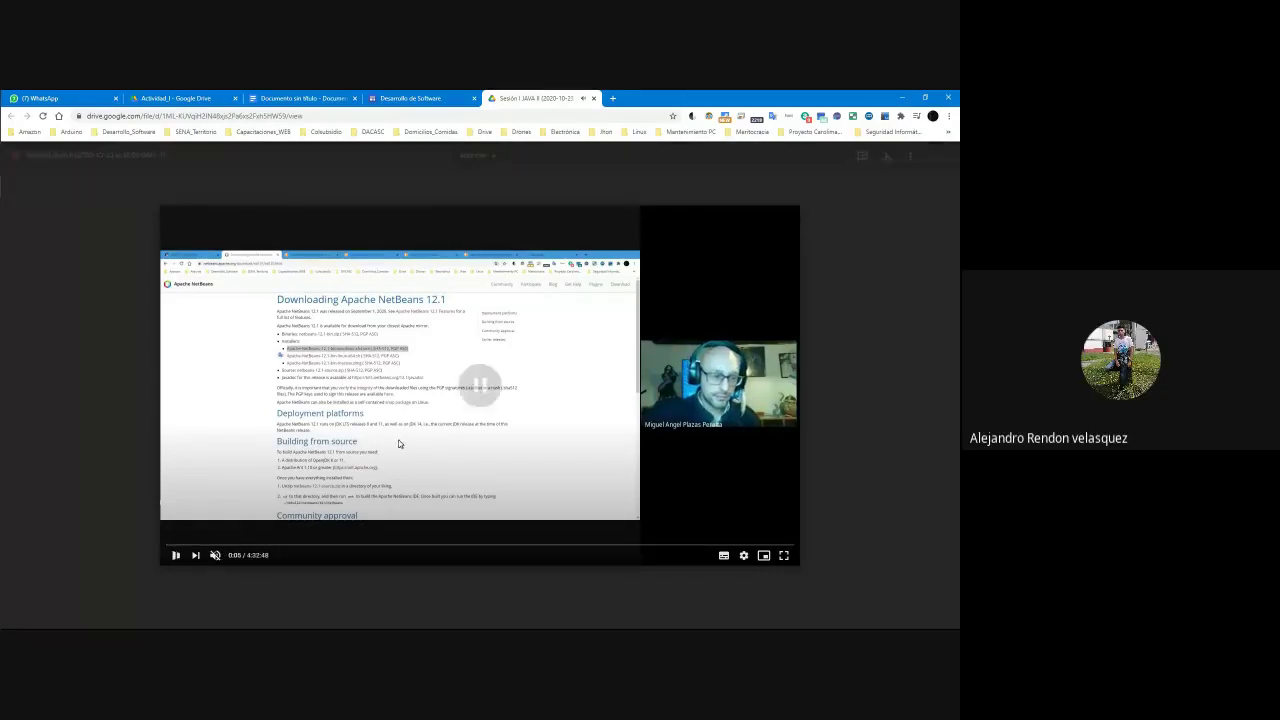
click(594, 99)
scroll(623, 329, up, 2)
scroll(623, 329, down, 2)
scroll(630, 357, up, 1)
scroll(630, 357, down, 2)
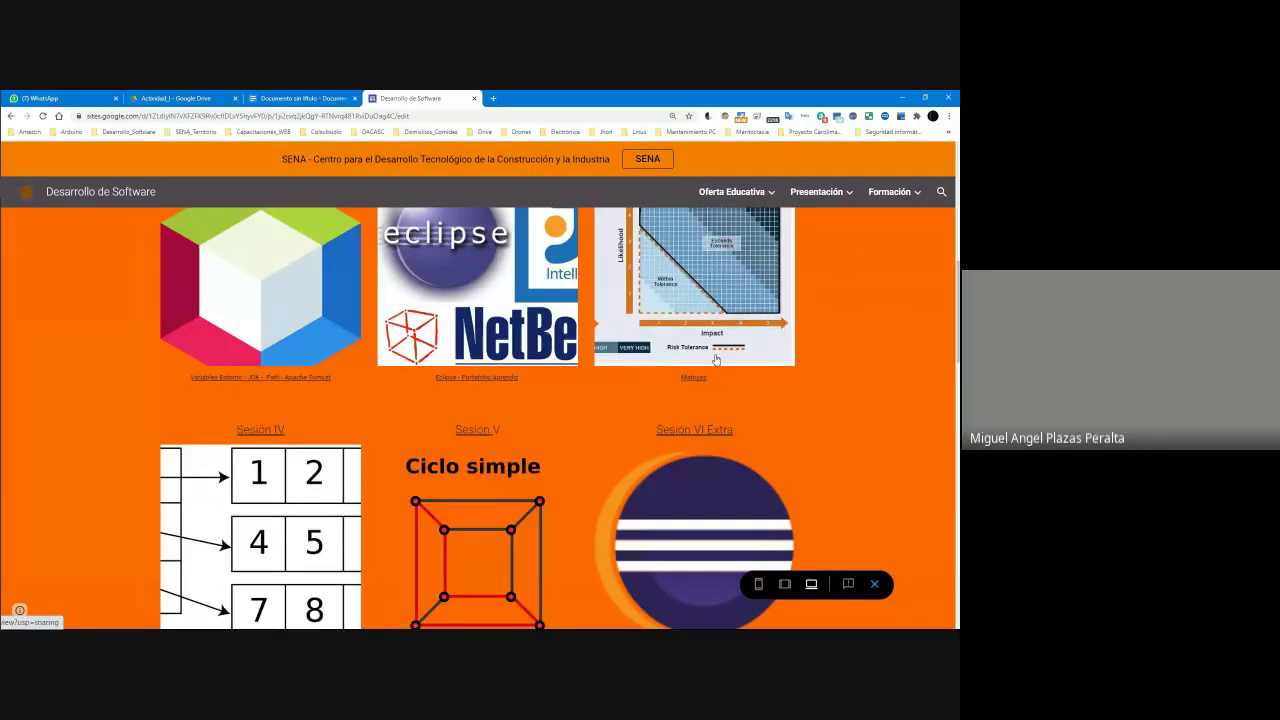
click(492, 99)
text(gmail.com)
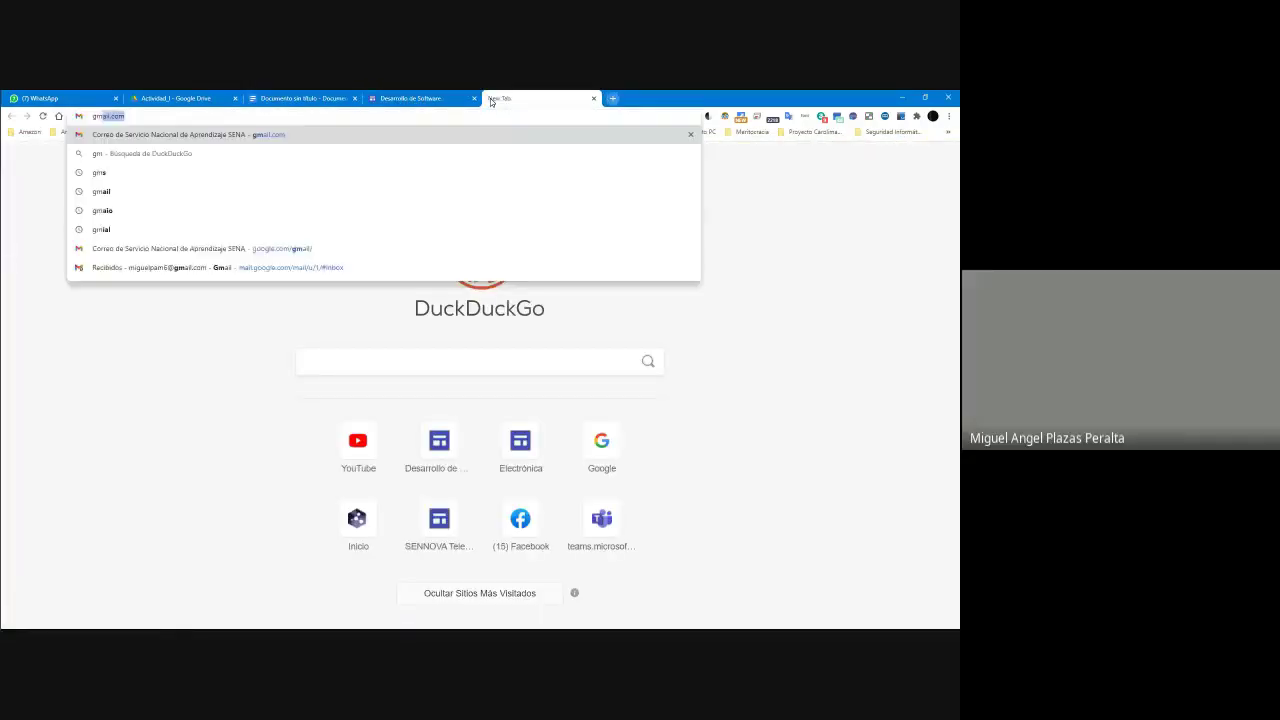
key(Return)
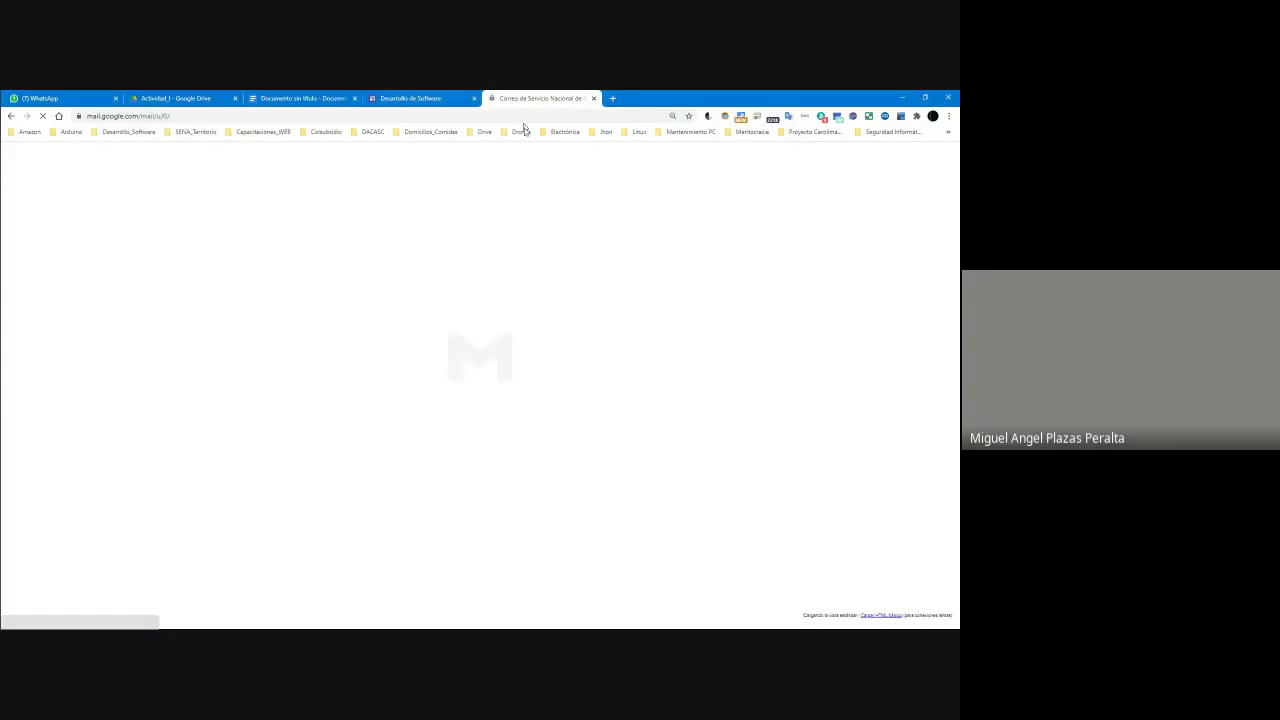
key(ctrl+w)
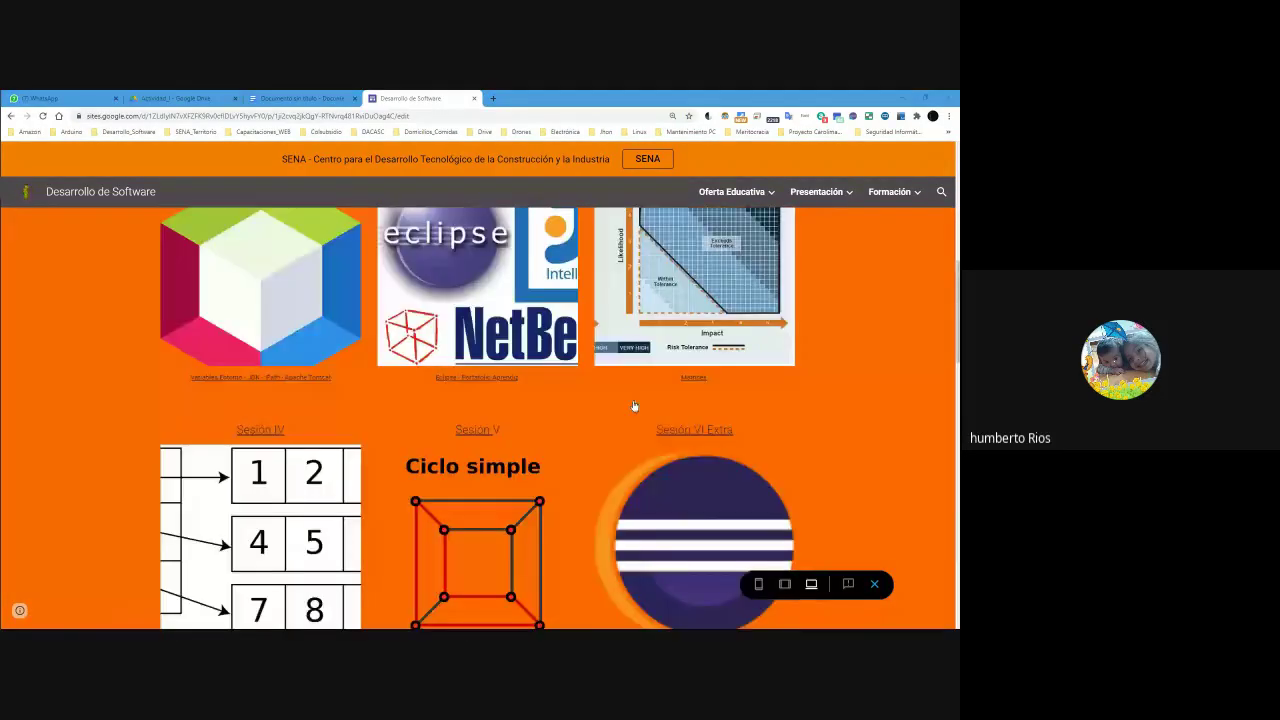
Step: Open the Eclipse - Portafolio Aprendiz recording, skip through its opening minutes, return to the start and close it
click(466, 378)
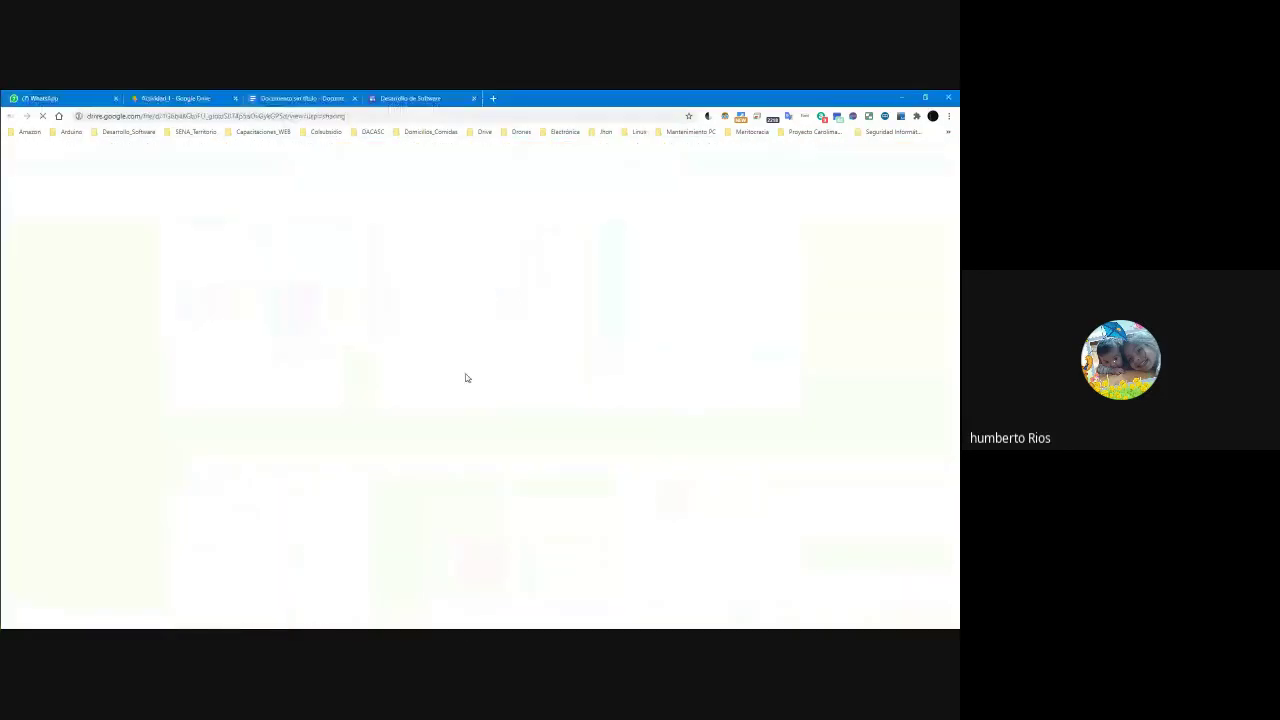
click(480, 385)
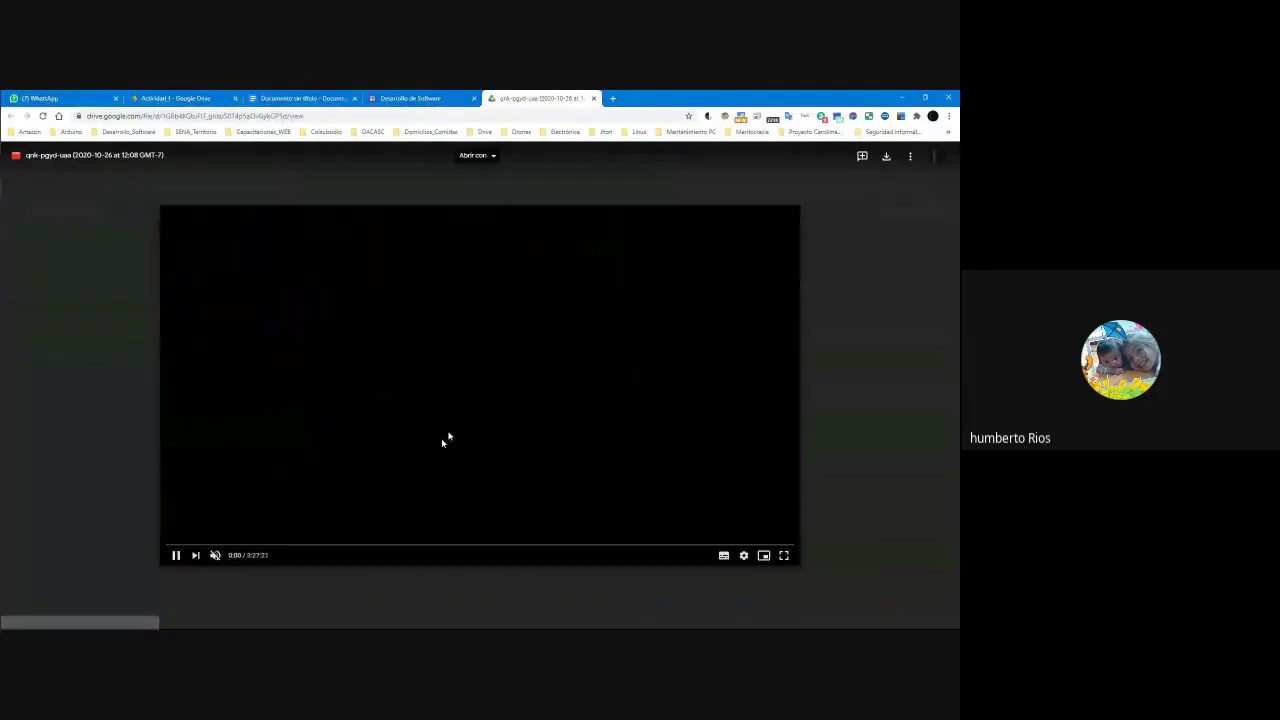
click(232, 549)
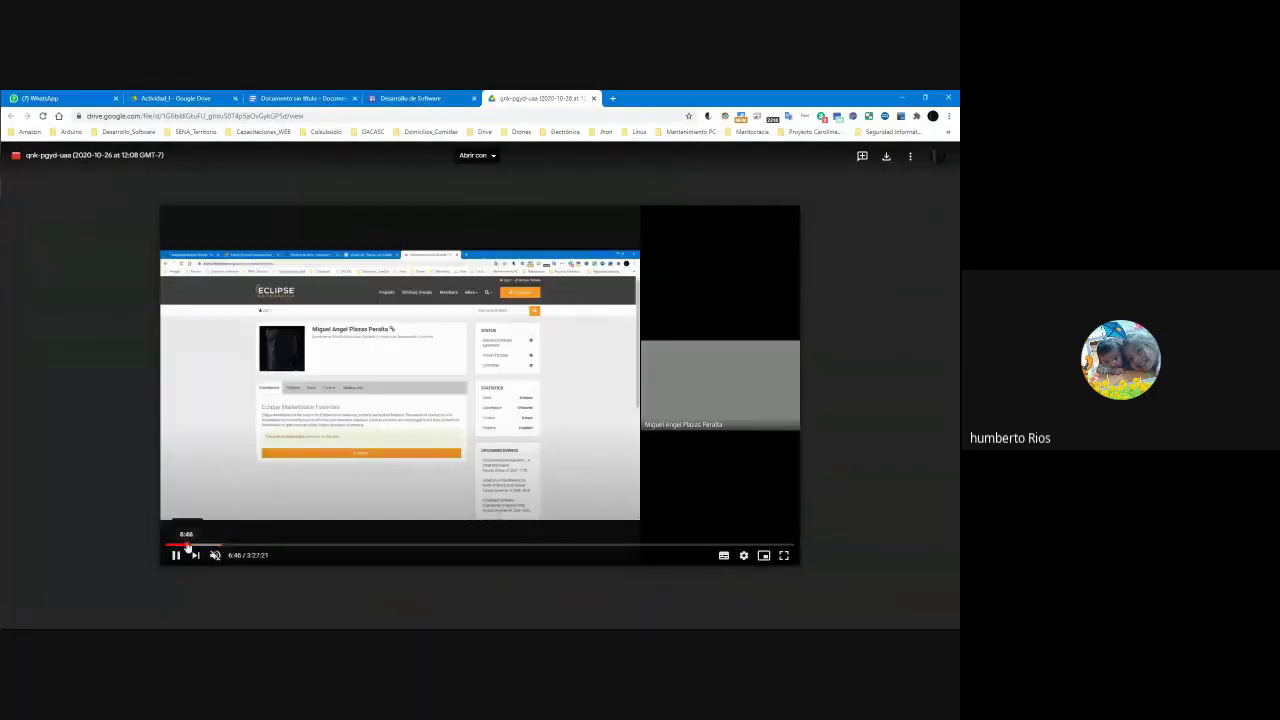
click(186, 549)
click(183, 549)
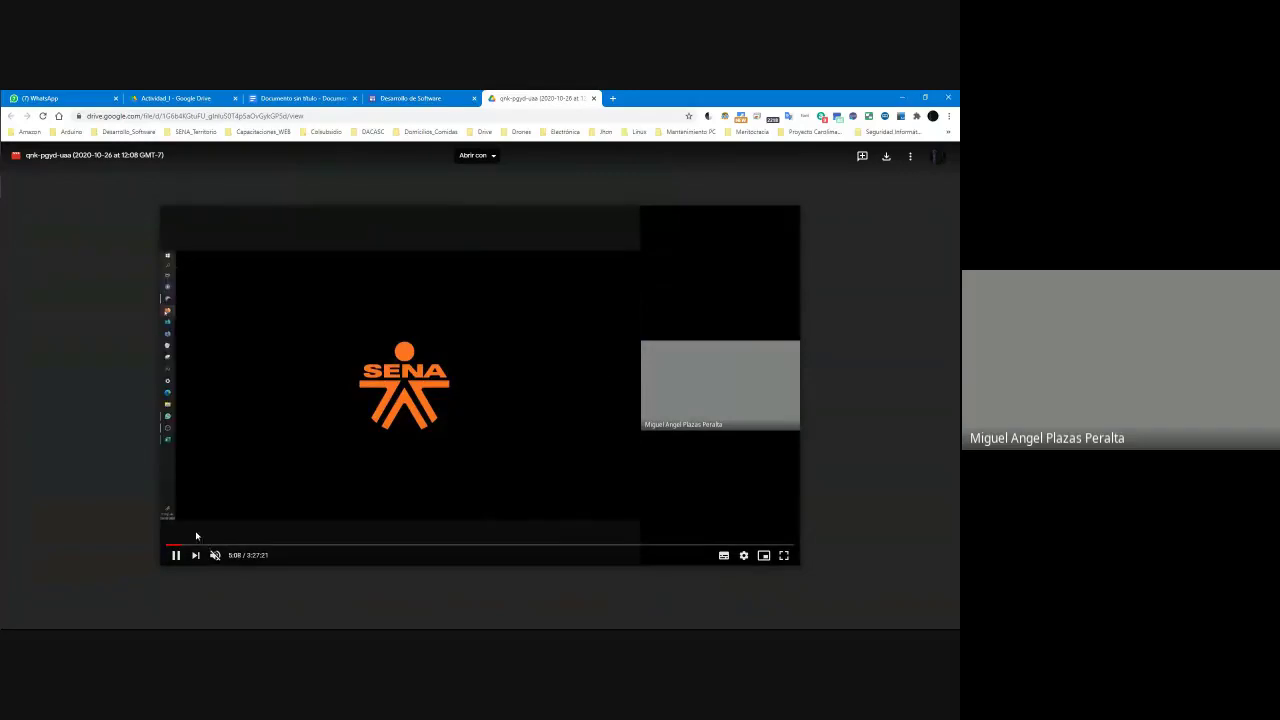
click(166, 548)
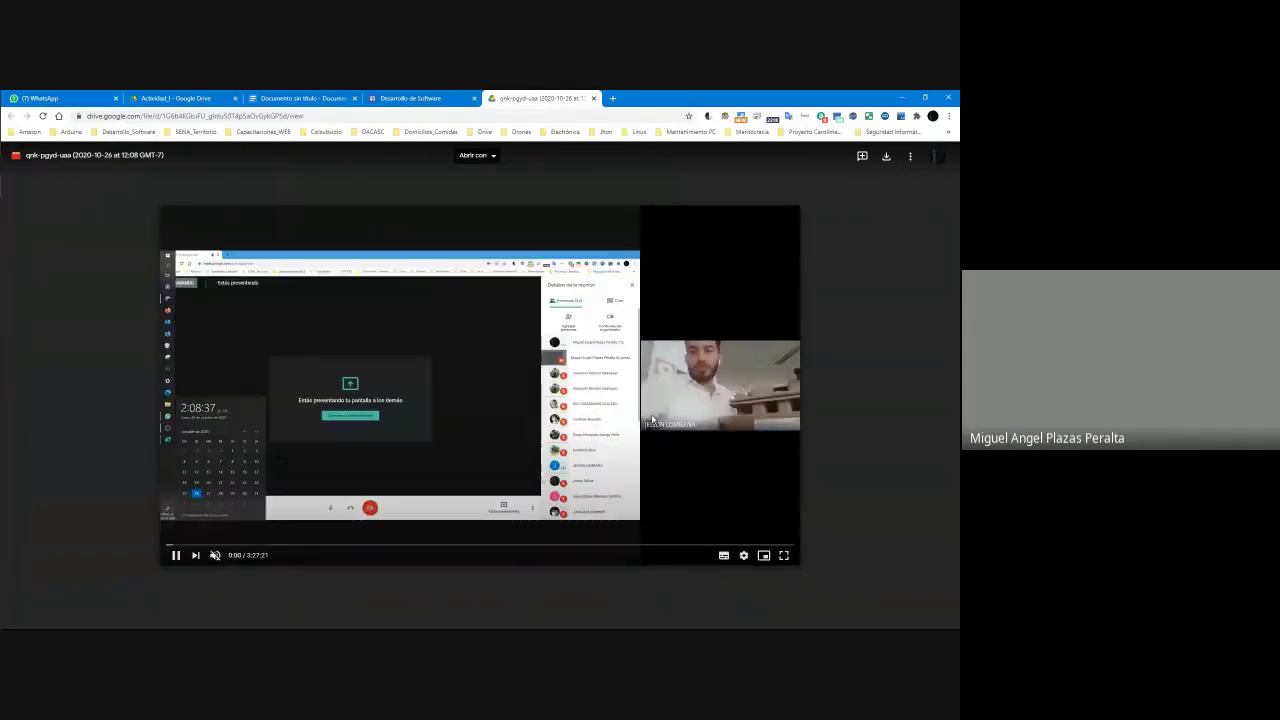
click(607, 415)
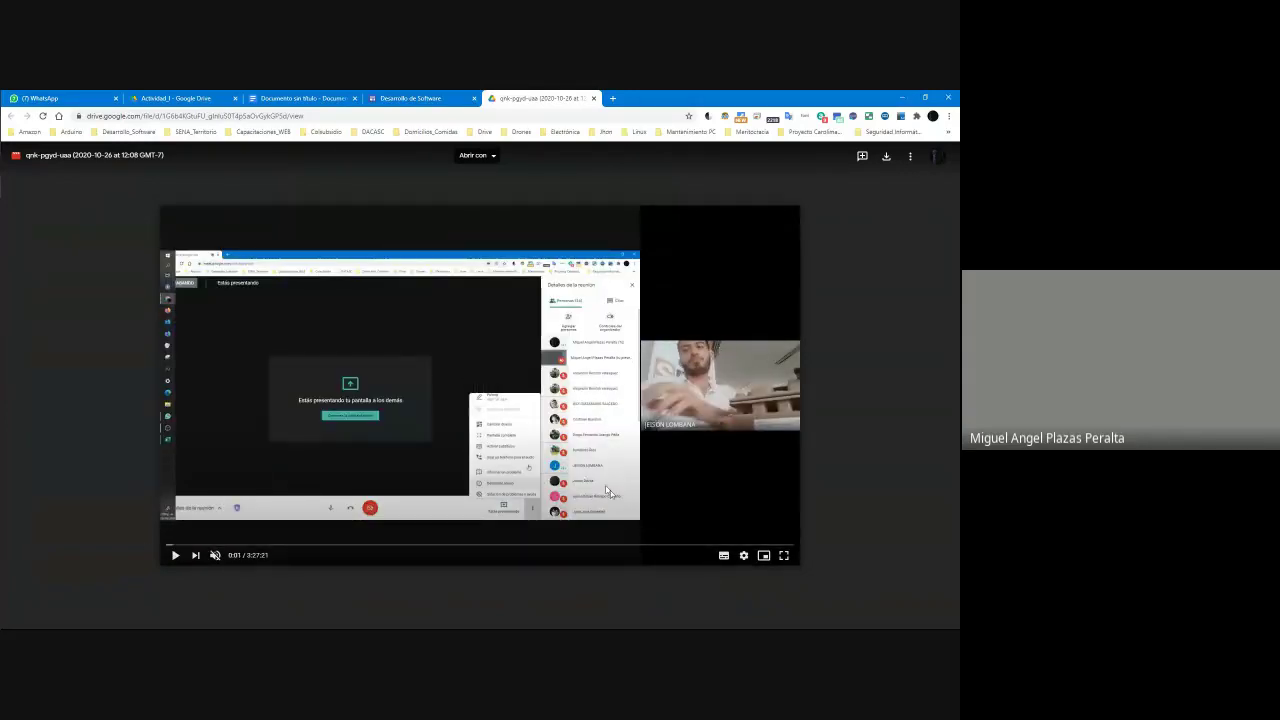
click(594, 98)
scroll(700, 308, up, 2)
scroll(700, 308, down, 2)
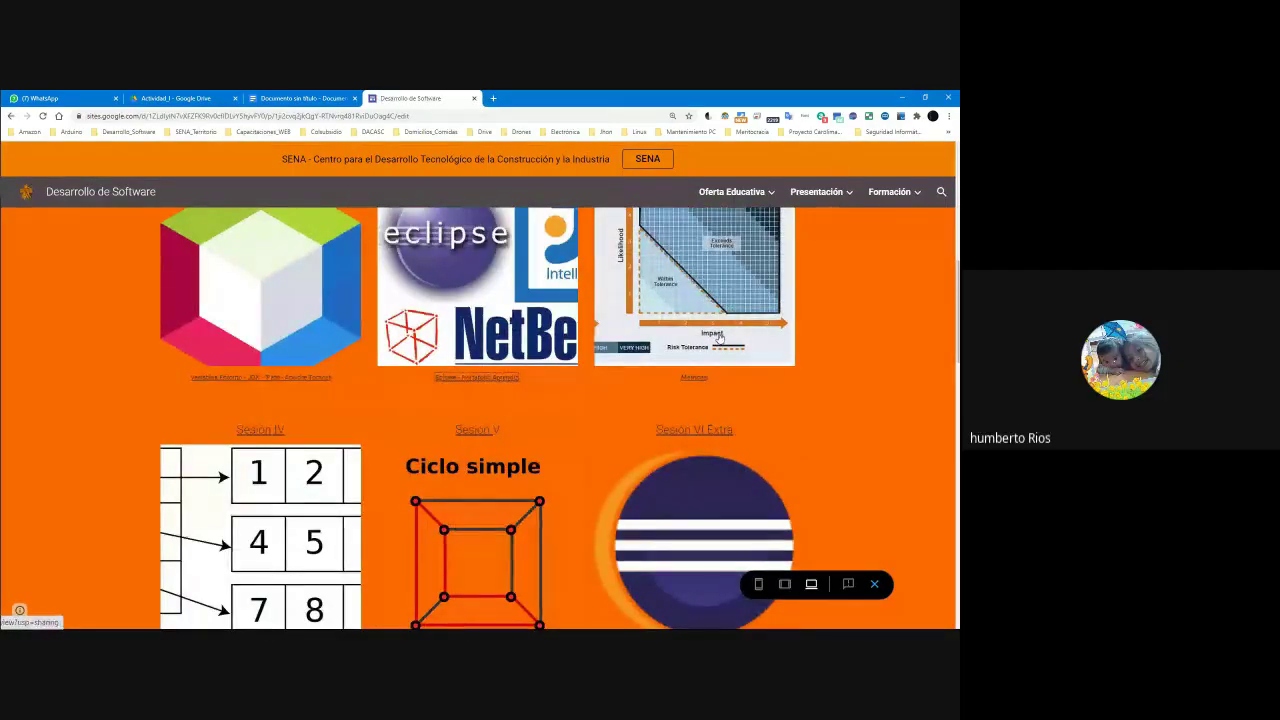
click(718, 338)
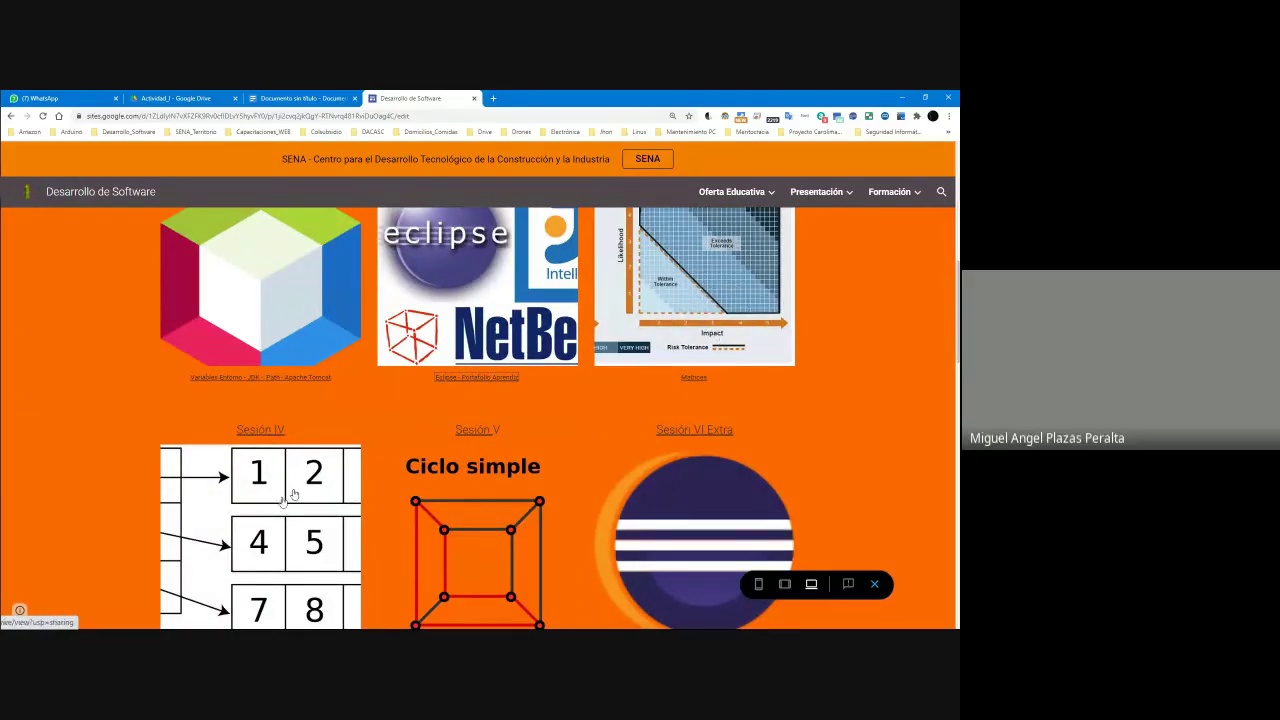
click(720, 250)
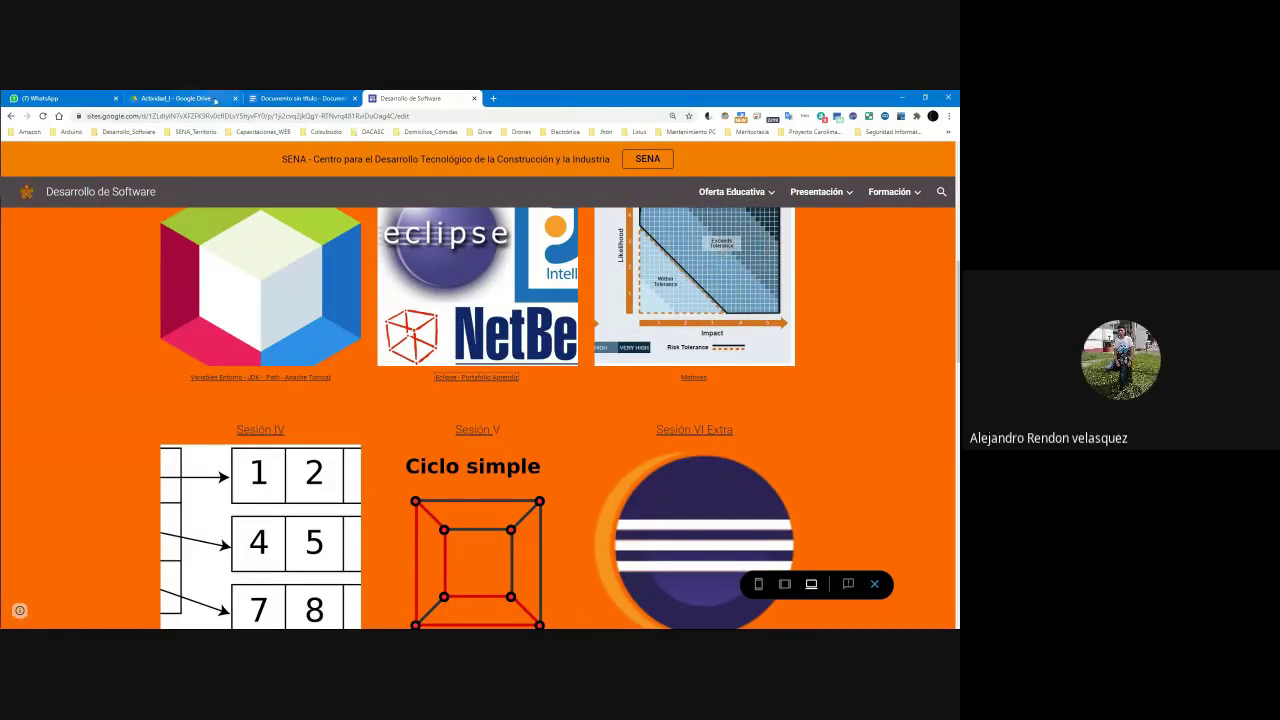
Step: Open gmail.com in a new tab and open the cfr-bmgg-jdw (2020-11-06) recording message among the Notificaciones
click(493, 100)
text(mail.com)
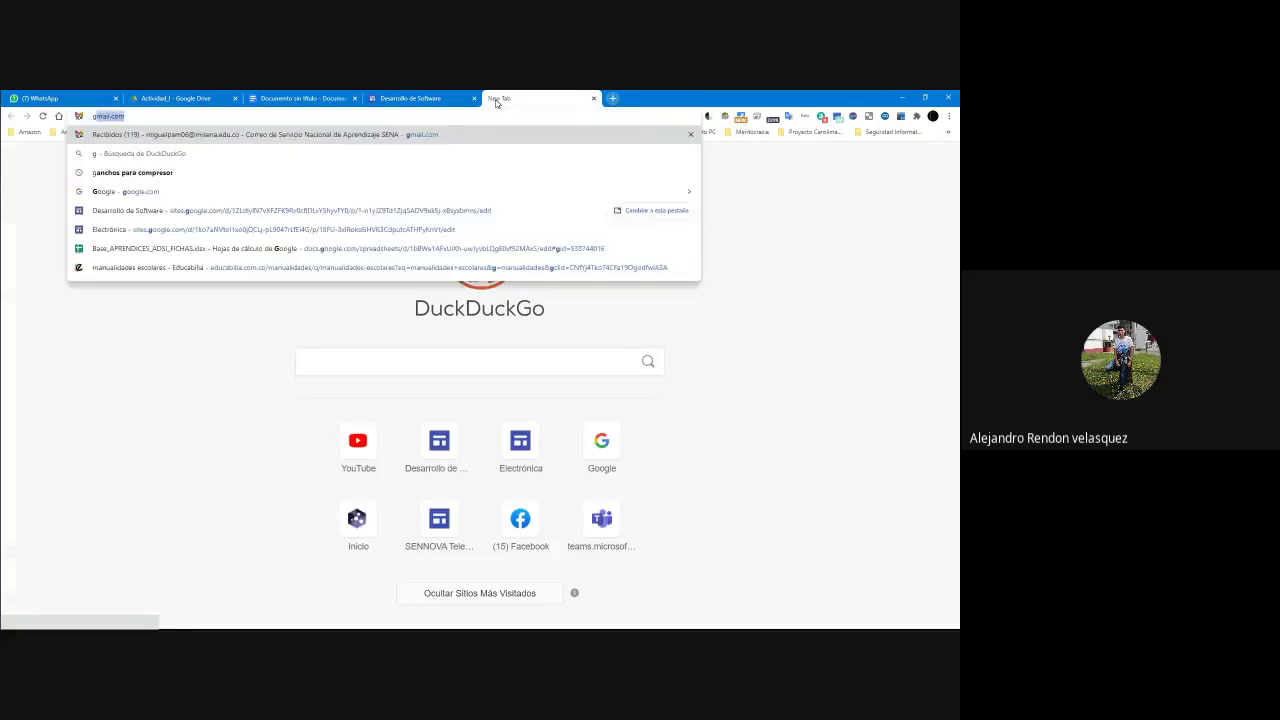
key(Return)
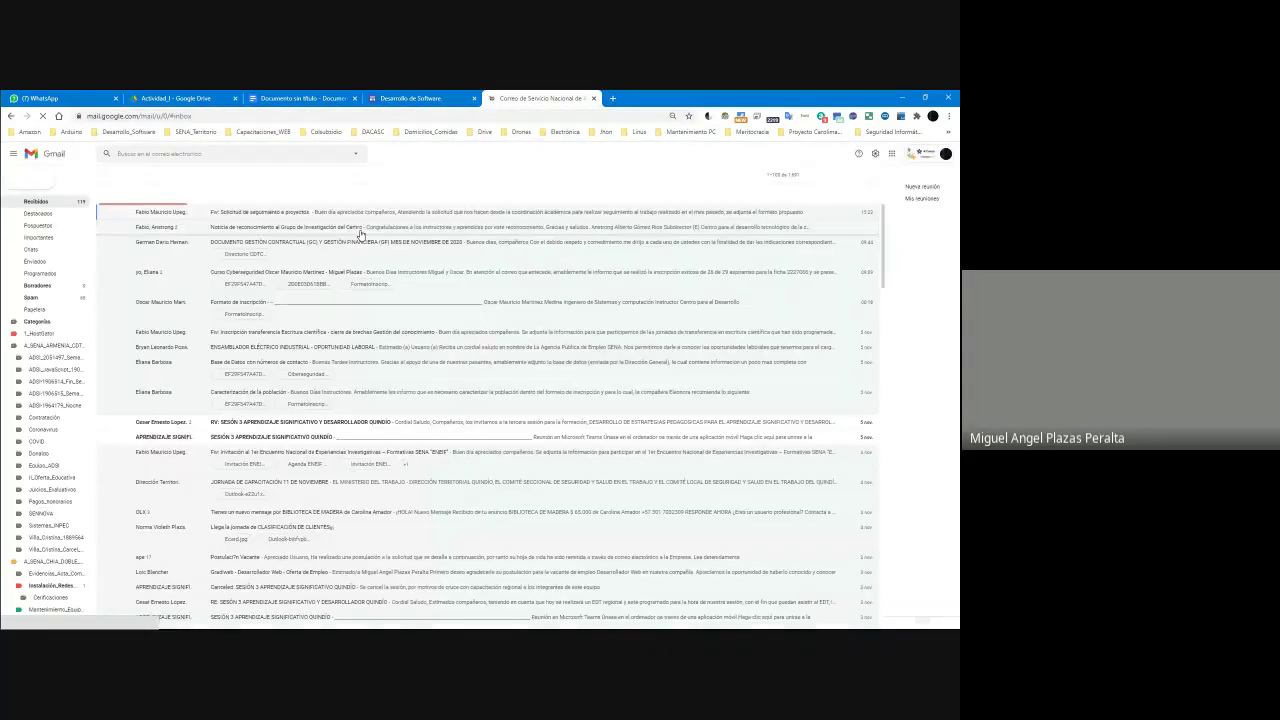
click(500, 200)
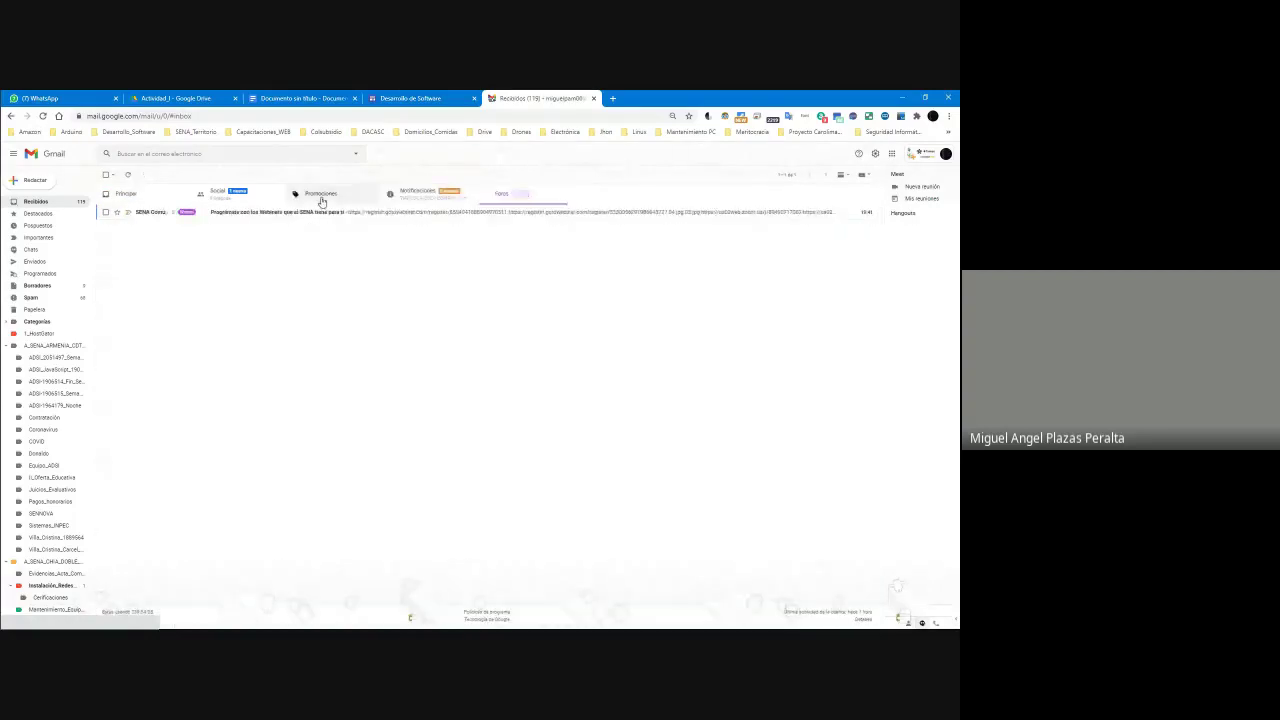
click(322, 196)
click(414, 196)
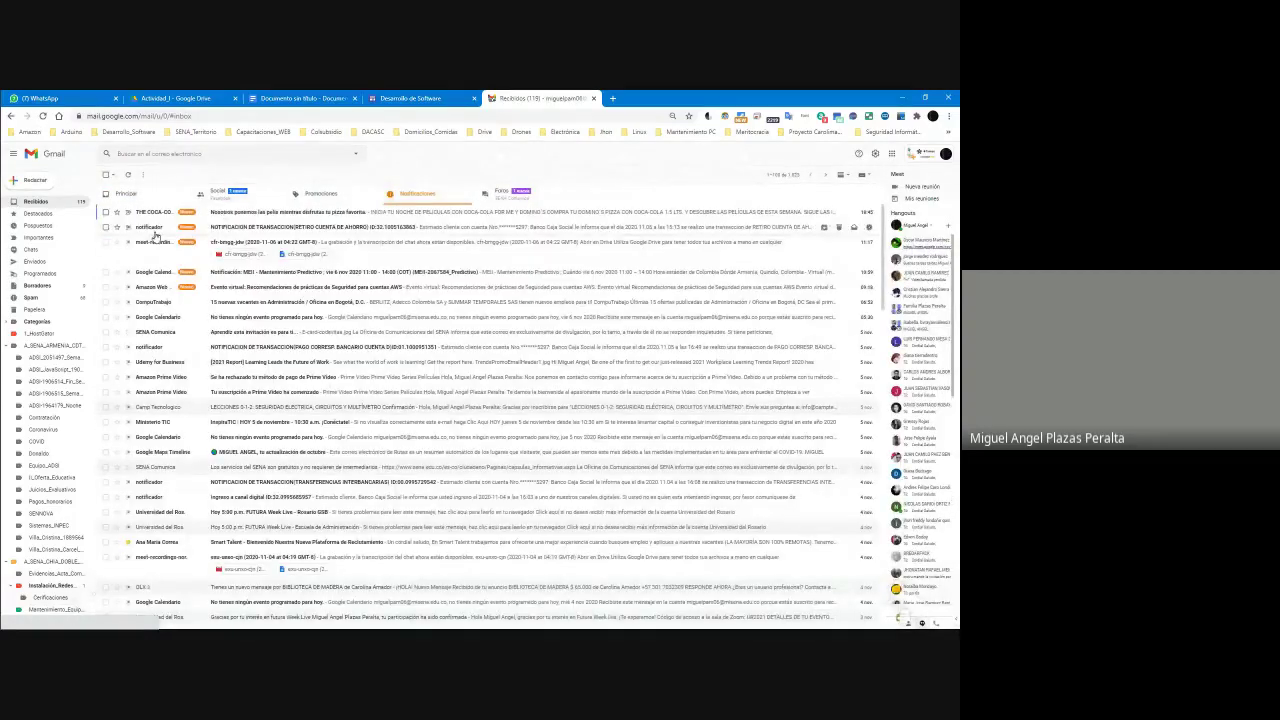
click(166, 246)
Step: Copy the Meet recordings sender address from the message and search the mailbox for it
drag(216, 215, 113, 218)
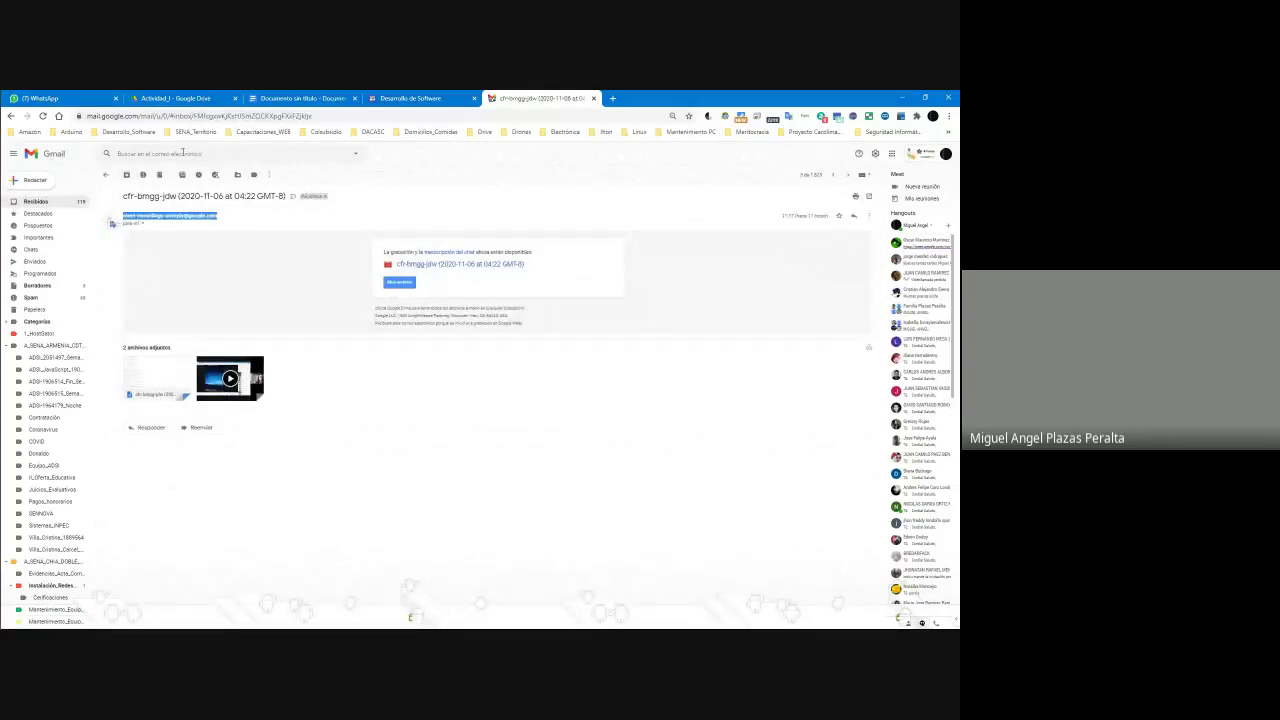
click(161, 154)
key(ctrl+v)
key(Return)
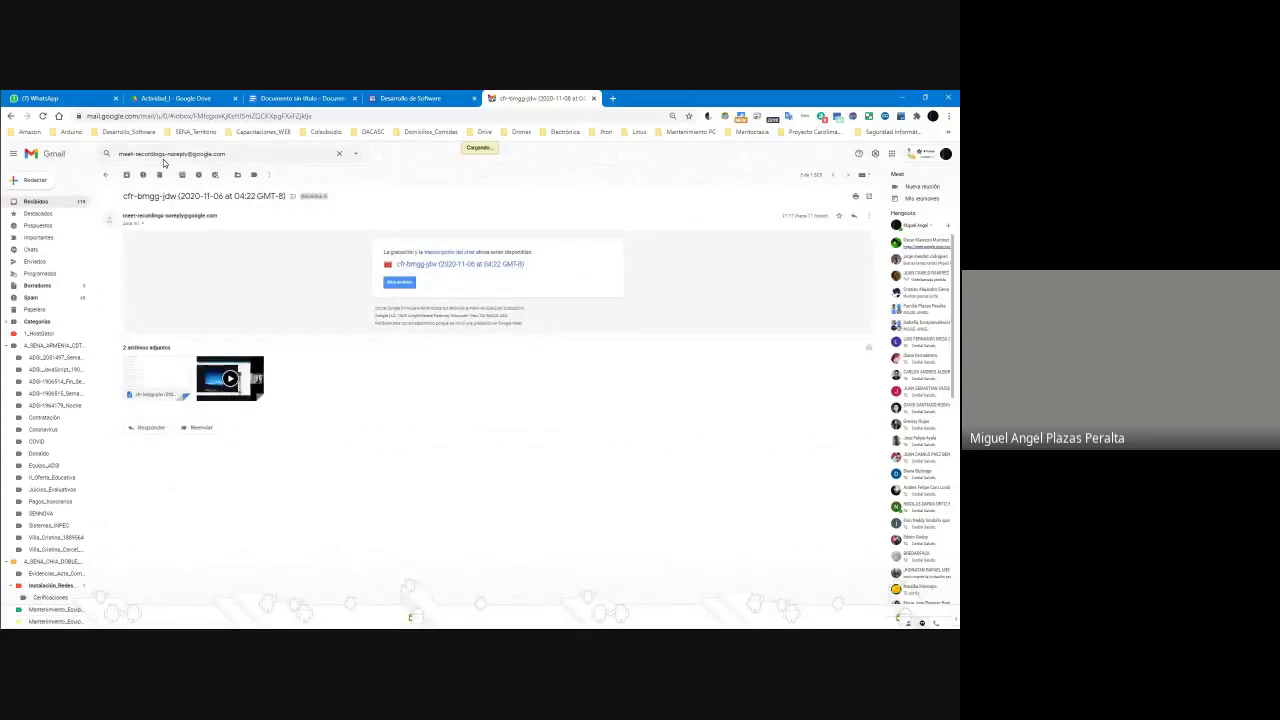
Step: Check the October 2020 calendar against the dates of the listed recording messages, then close the calendar
mouse_move(3, 470)
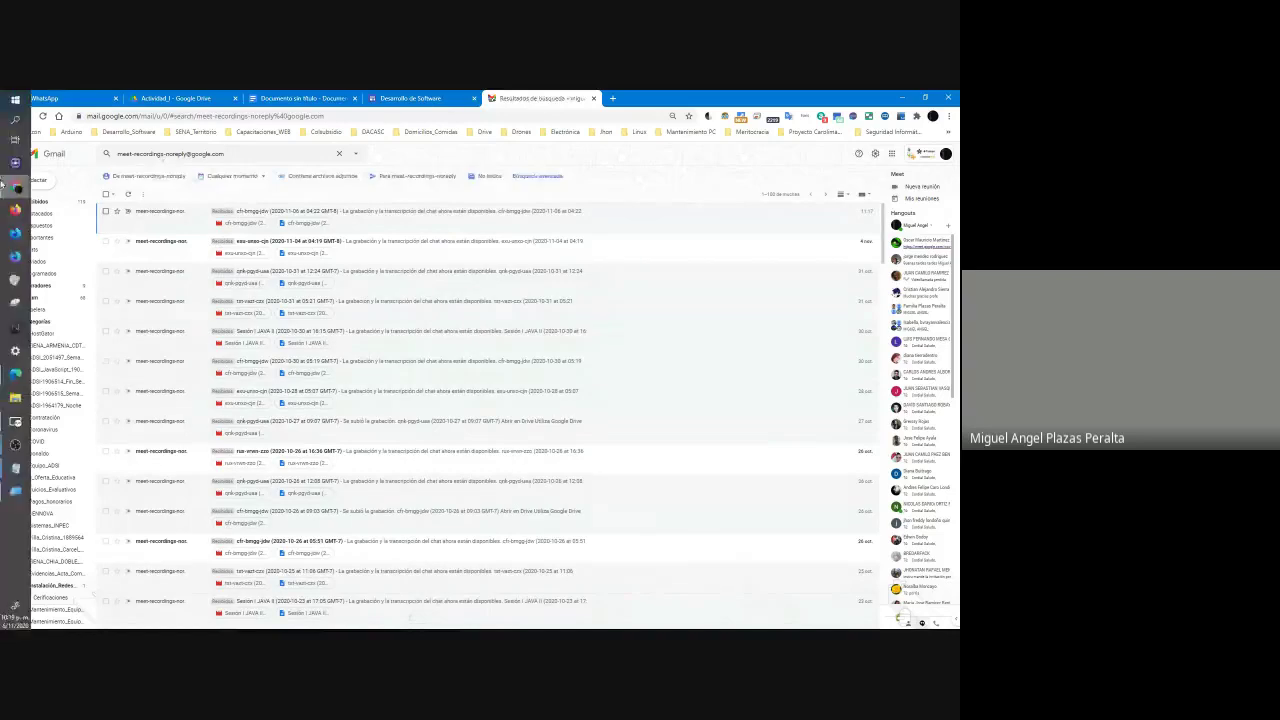
click(15, 617)
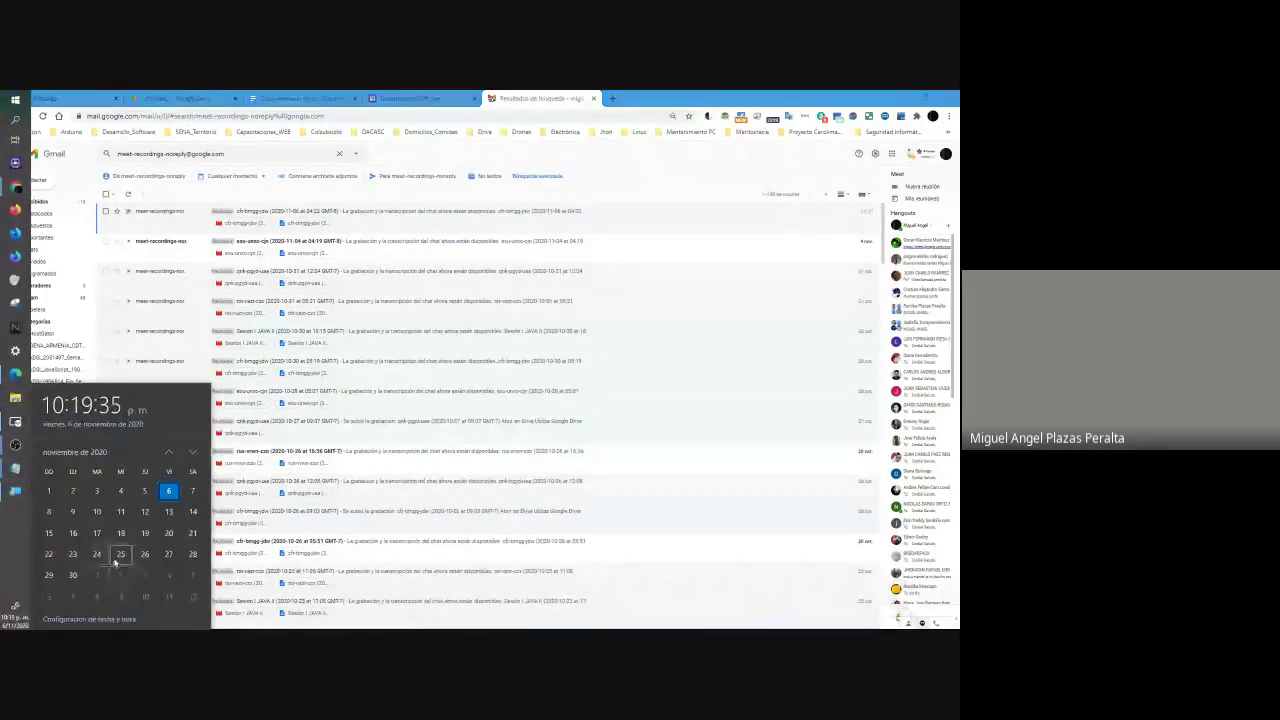
click(168, 452)
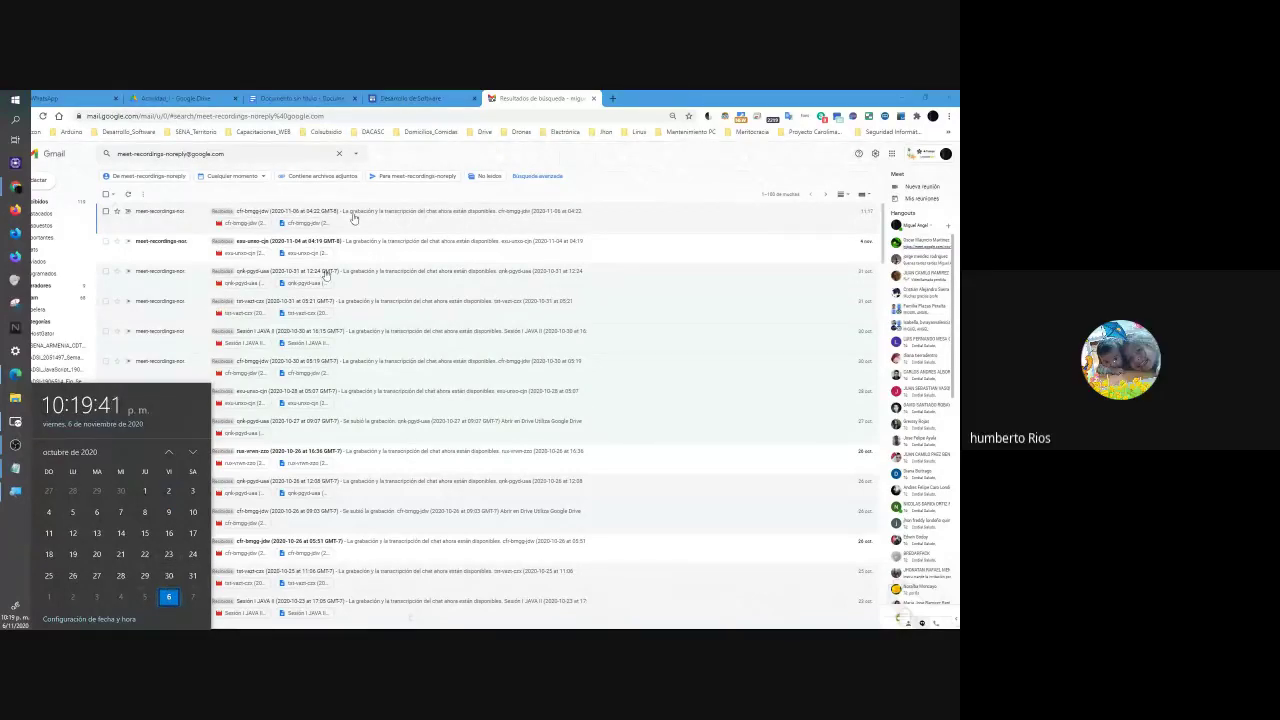
click(644, 174)
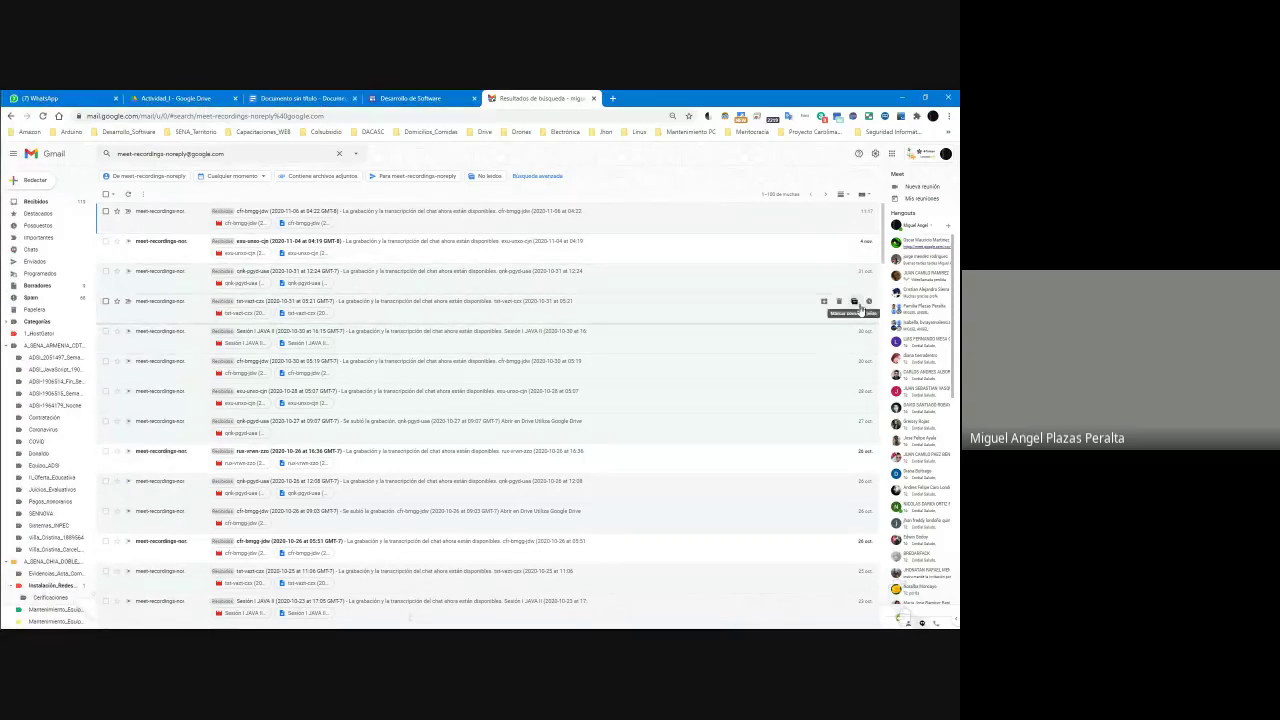
Step: Open the Sesión I JAVA II (2020-10-30) message and browse Mi unidad to the instructor portfolio folder as its video's move destination
click(165, 336)
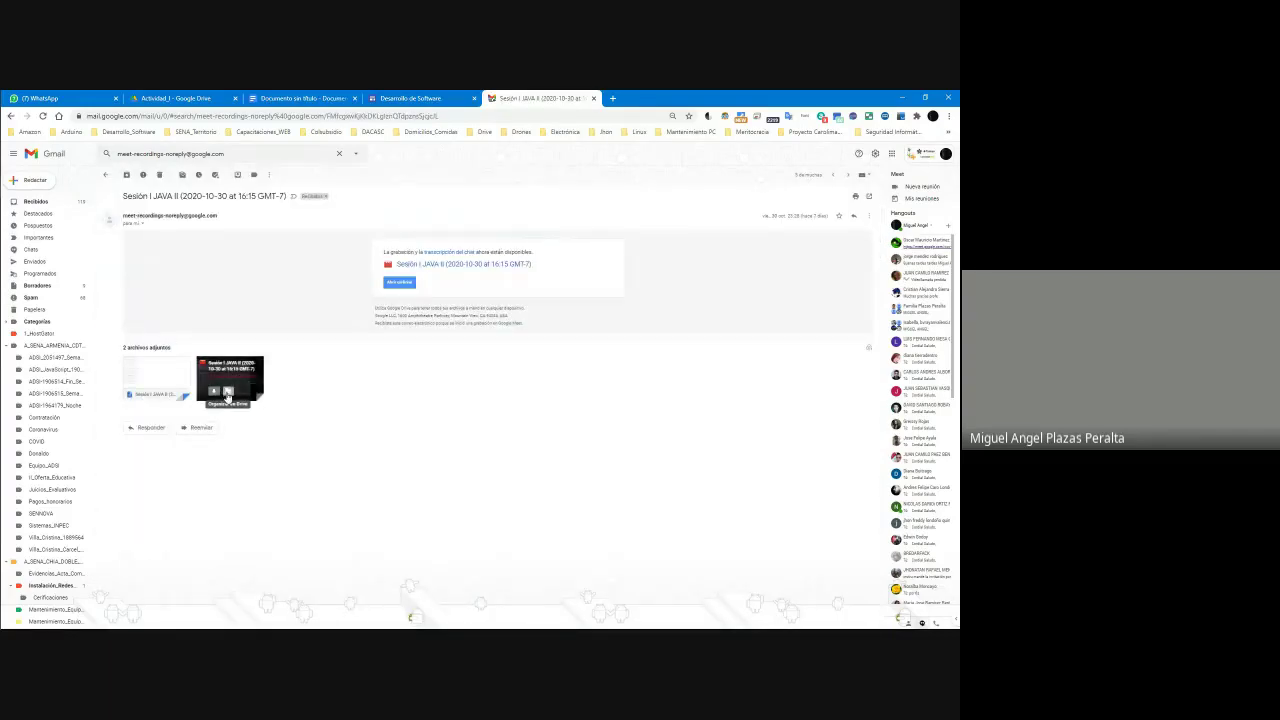
click(228, 392)
click(331, 498)
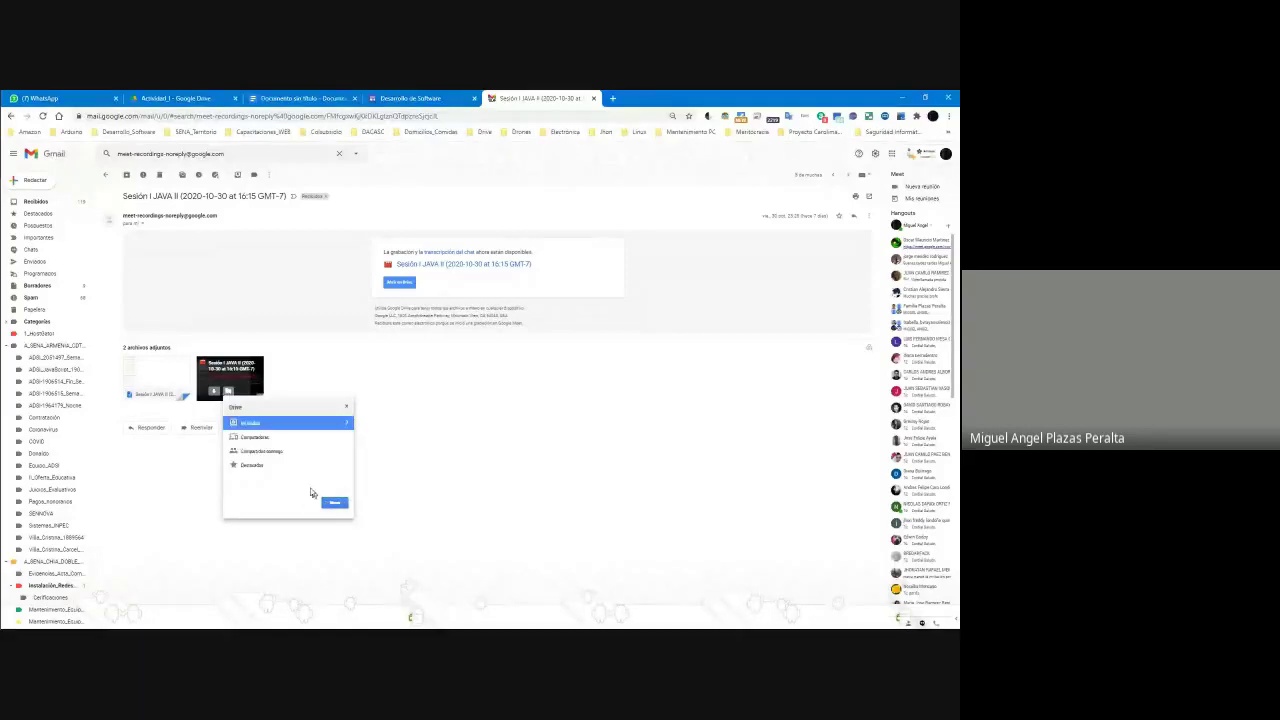
click(345, 429)
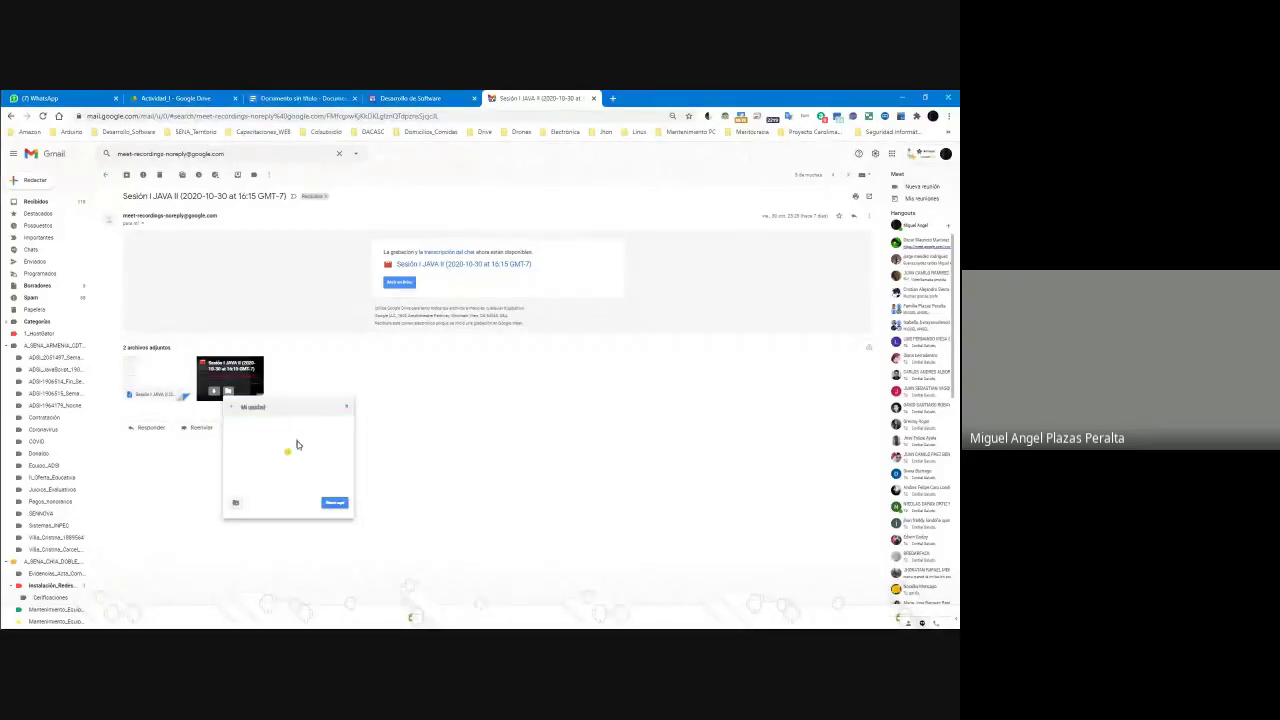
click(345, 482)
click(340, 440)
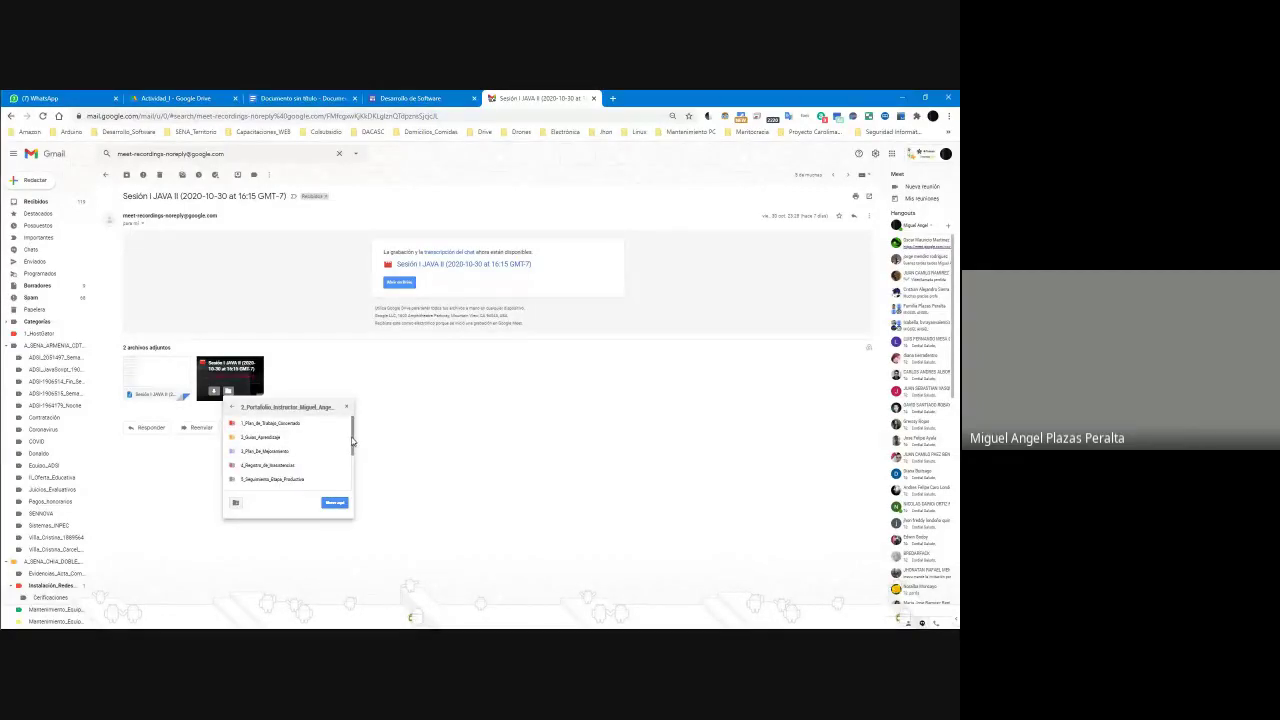
Step: Move the video into the Sesión_III_Octubre_30_2020 folder inside the ADSI folder's Java_Fase_I and accept the access change
scroll(300, 450, down, 3)
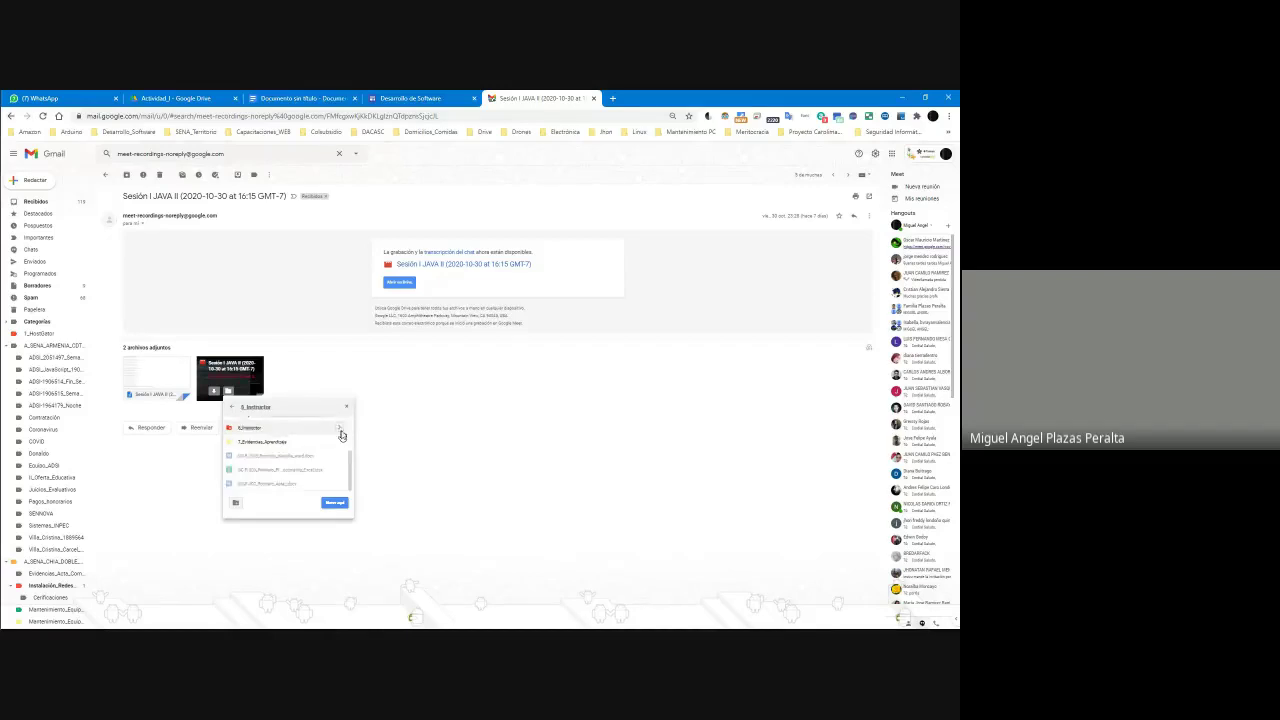
click(343, 484)
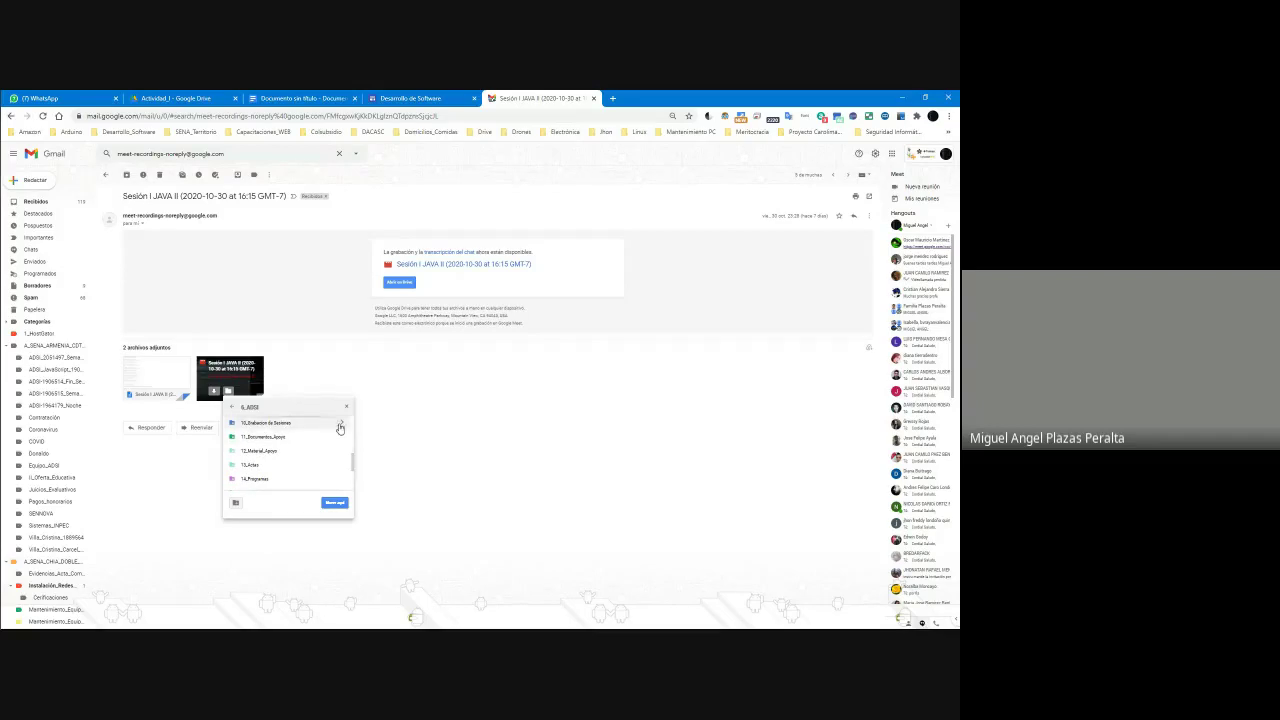
click(340, 439)
click(347, 426)
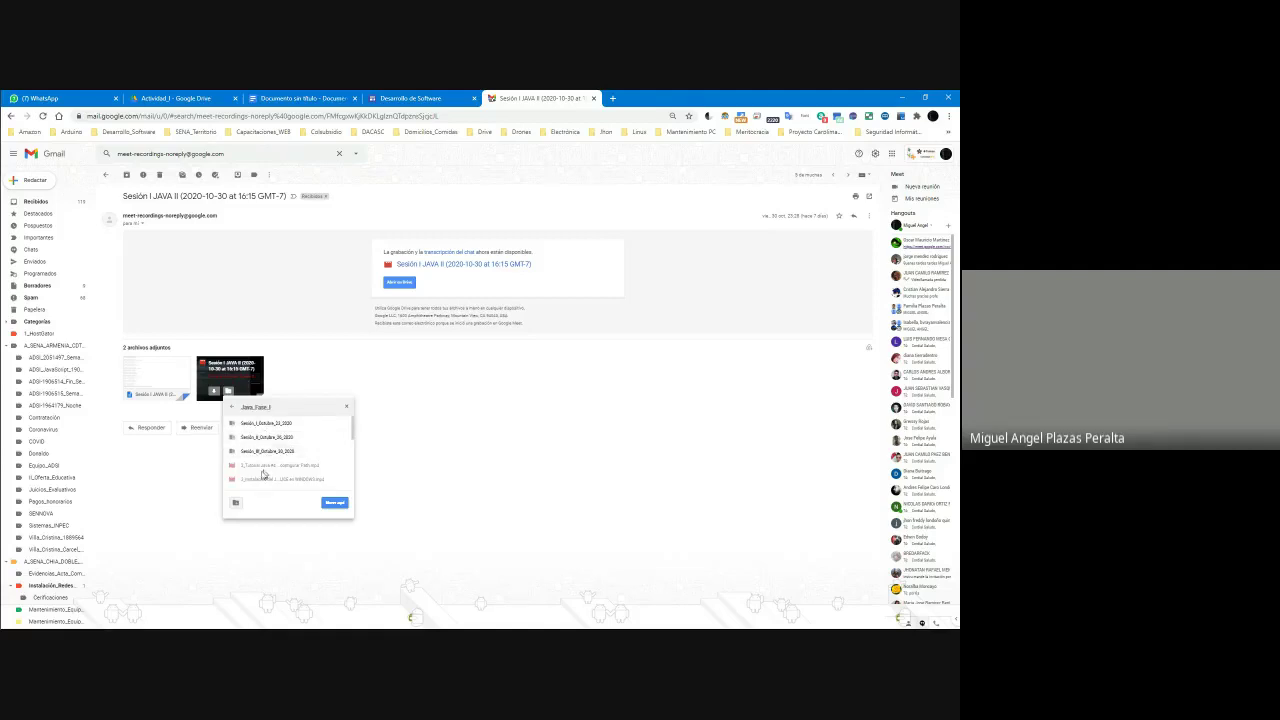
click(342, 453)
click(333, 502)
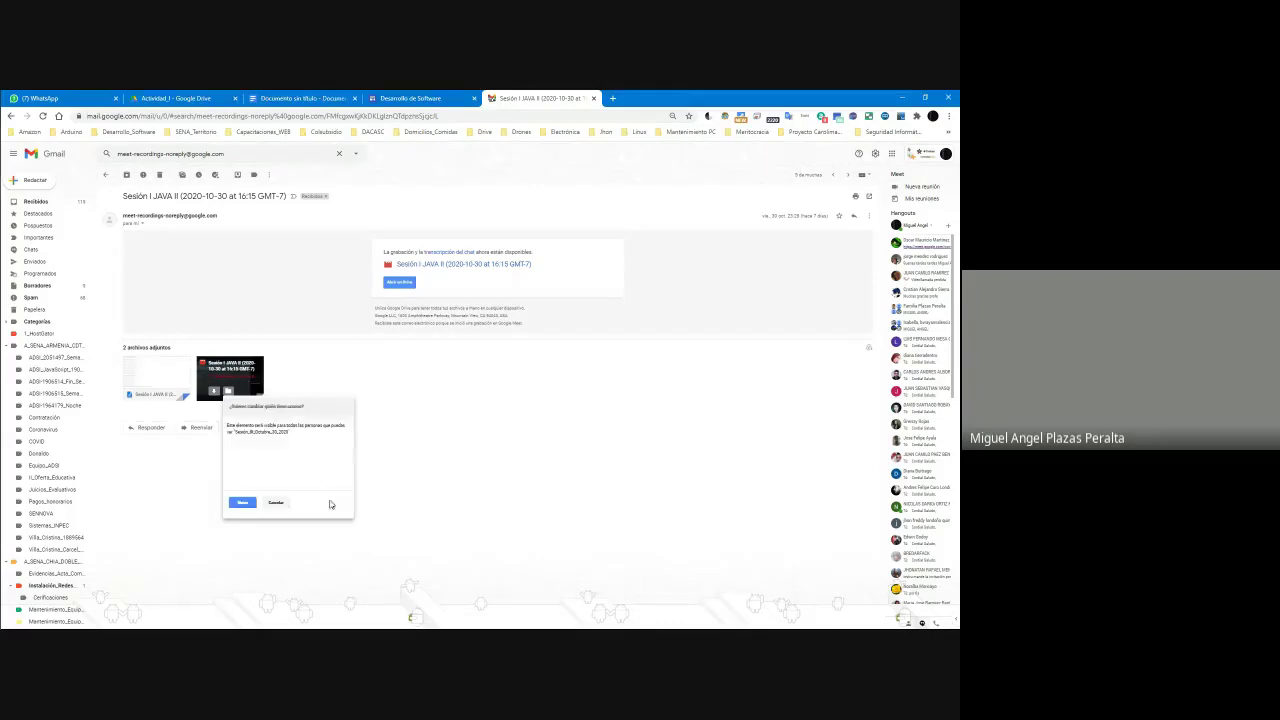
click(234, 503)
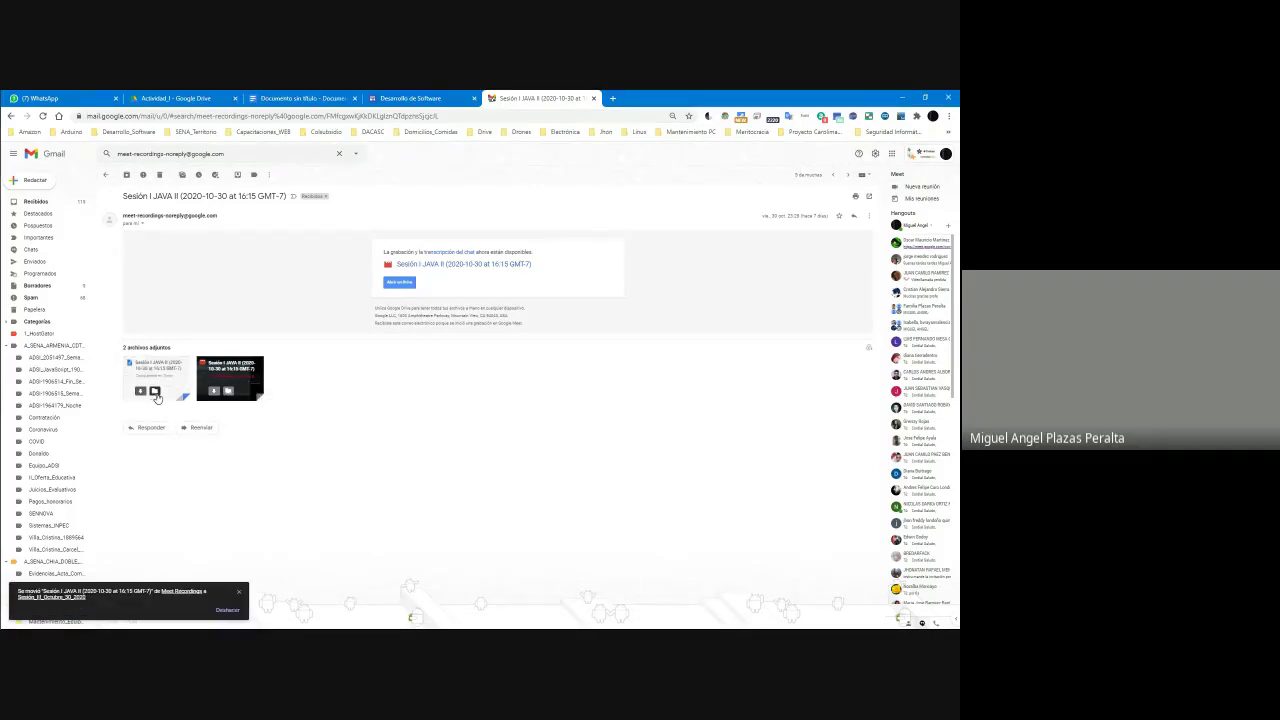
Step: Browse Mi unidad to the instructor portfolio folder as the move destination for the message's chat transcript
click(154, 390)
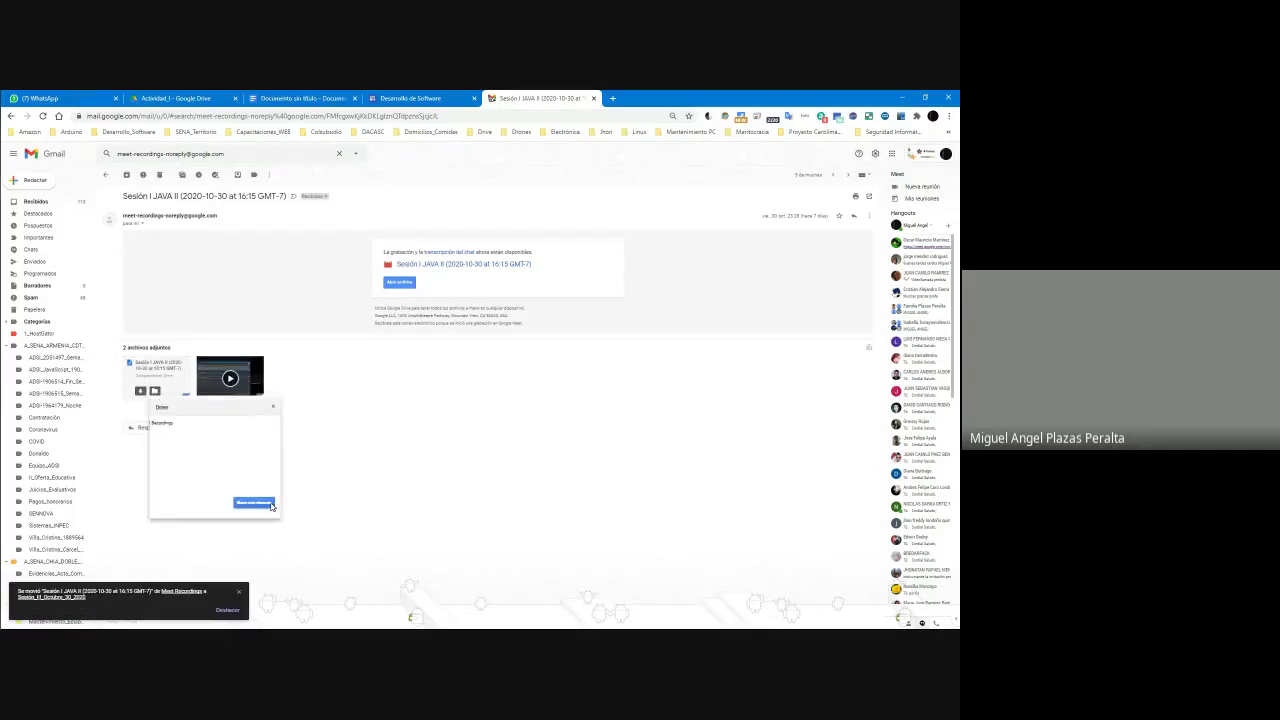
click(272, 423)
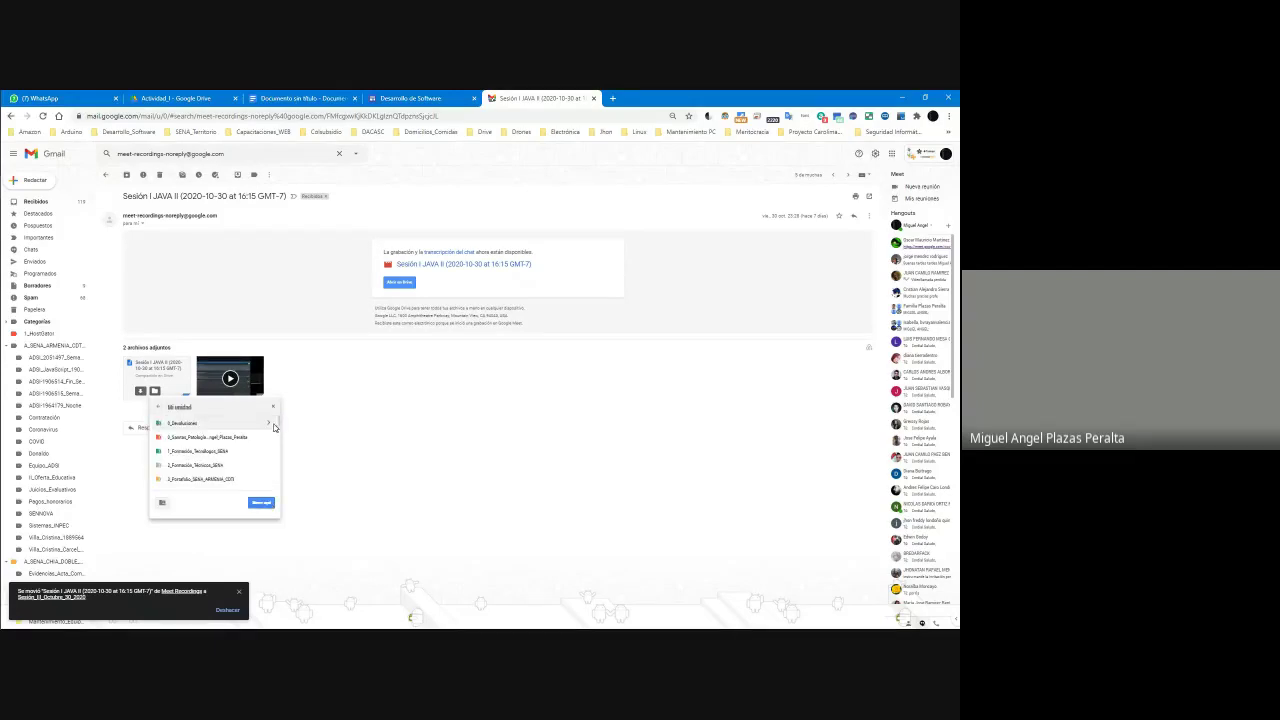
click(268, 466)
click(271, 440)
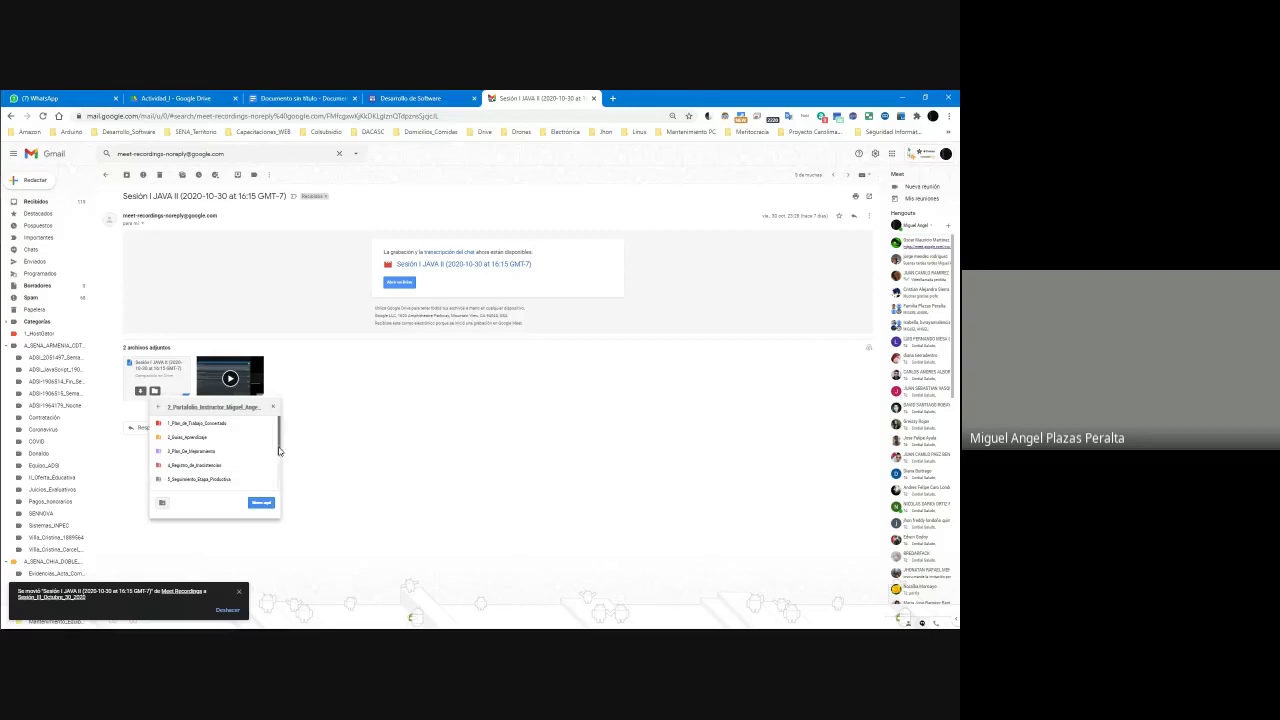
scroll(272, 463, down, 1)
click(268, 474)
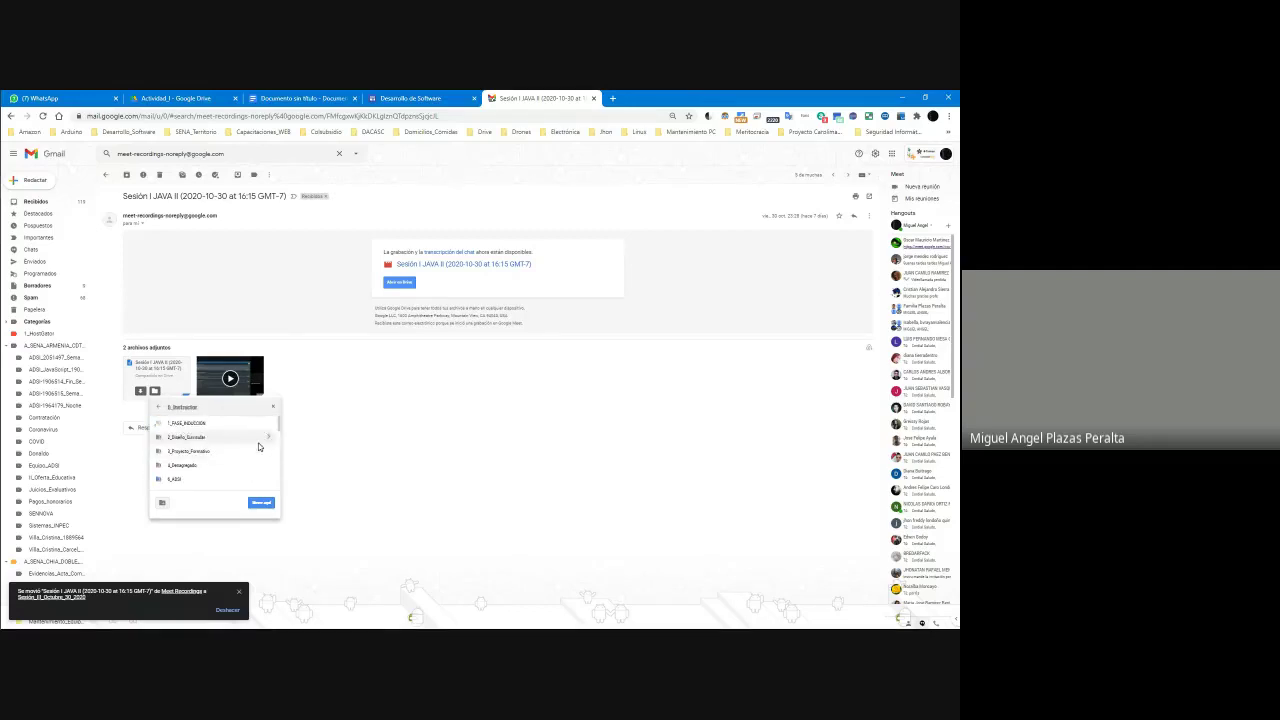
Step: Move the chat transcript into the Sesión_III_Octubre_30_2020 folder inside the ADSI folder's Java_Fase_I and accept the access change
click(270, 487)
scroll(279, 447, down, 2)
scroll(279, 447, down, 2)
click(266, 458)
click(271, 442)
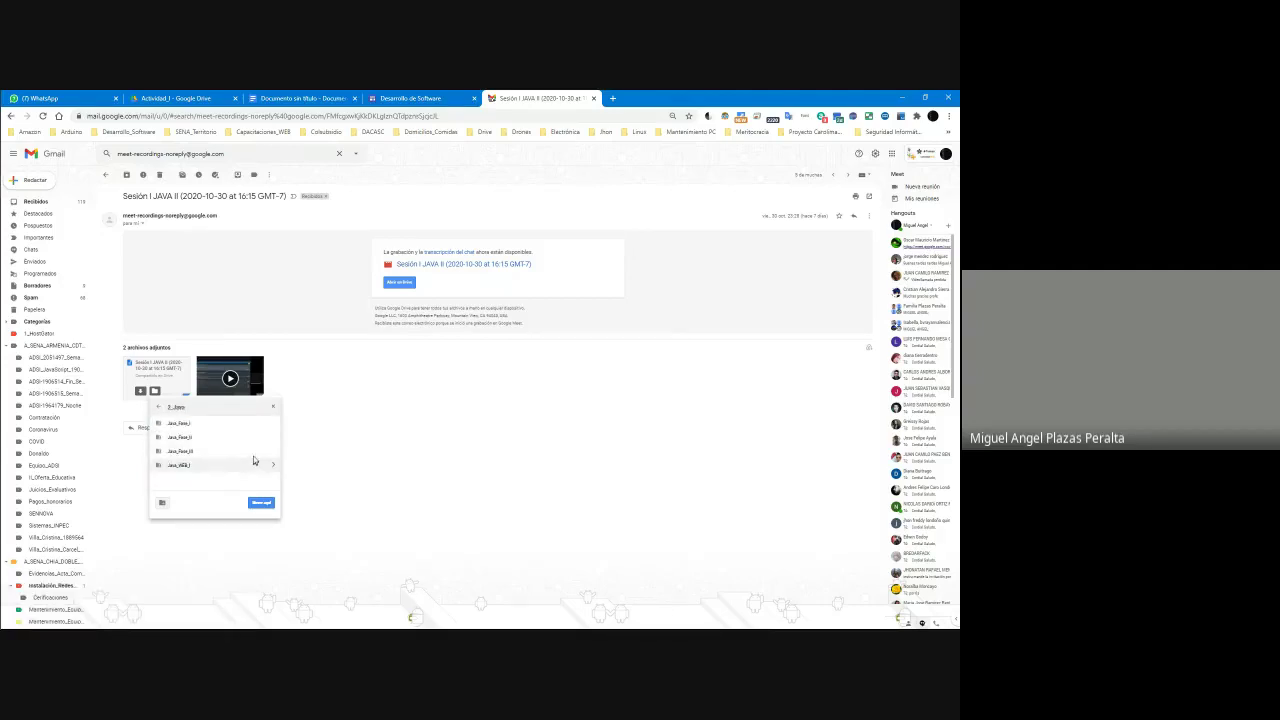
click(272, 422)
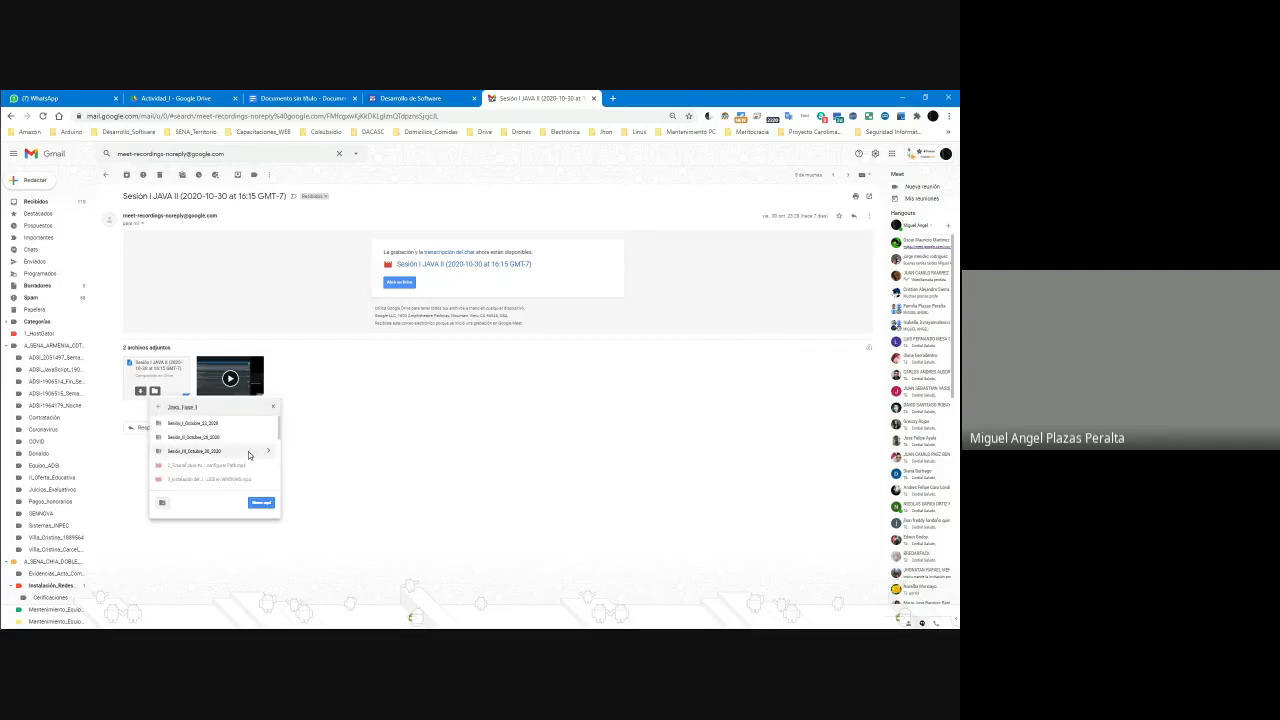
click(266, 455)
click(257, 503)
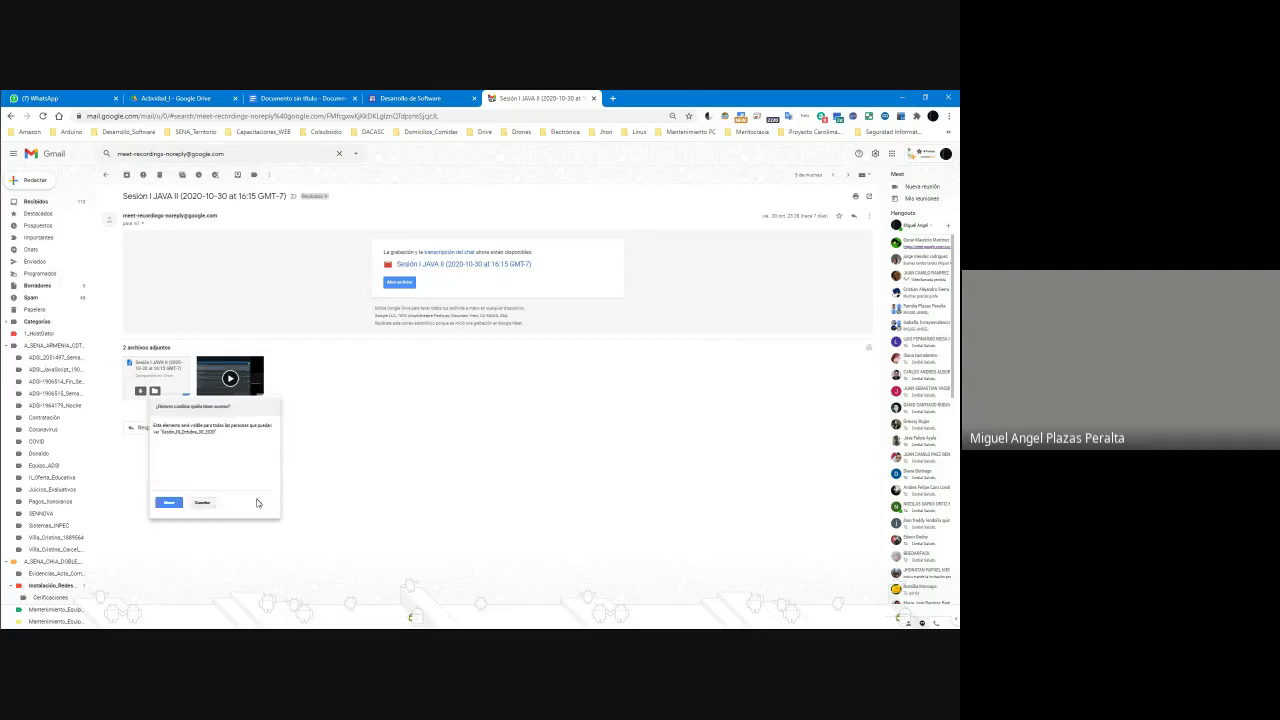
click(172, 503)
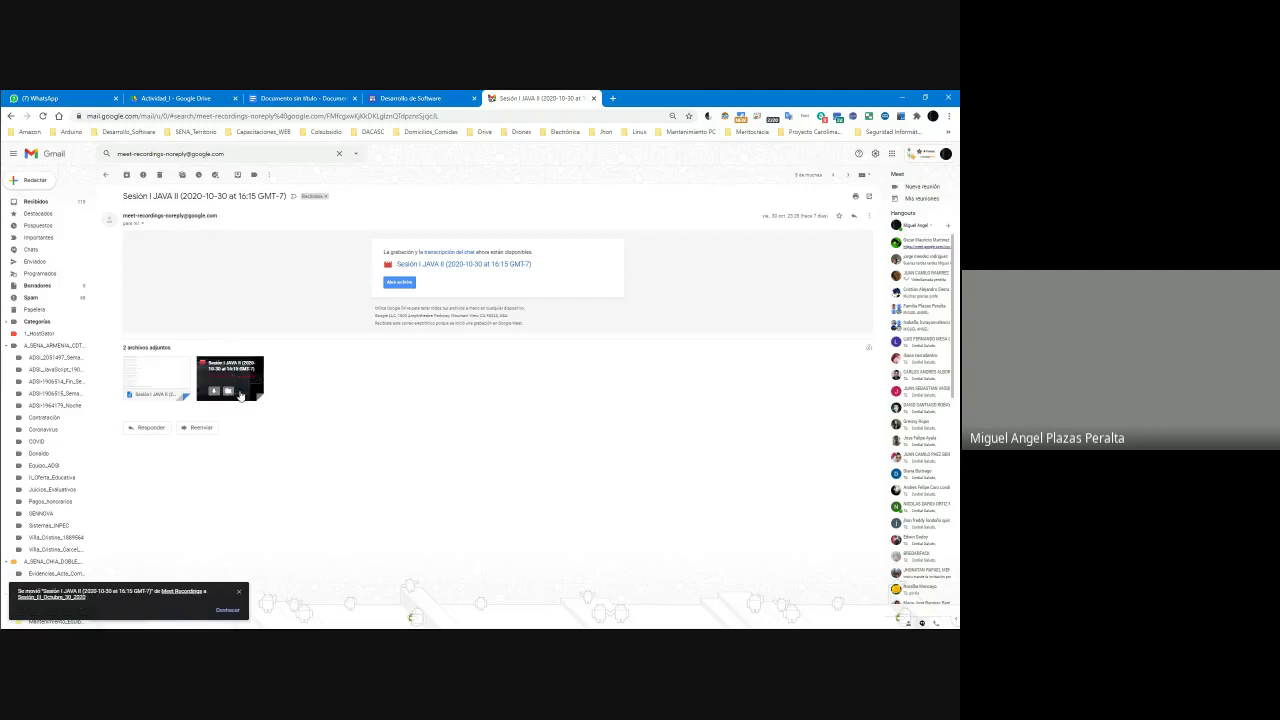
Step: Open the Sesión_III_Octubre_30_2020 folder from the video attachment and copy the recording's sharing link
click(231, 393)
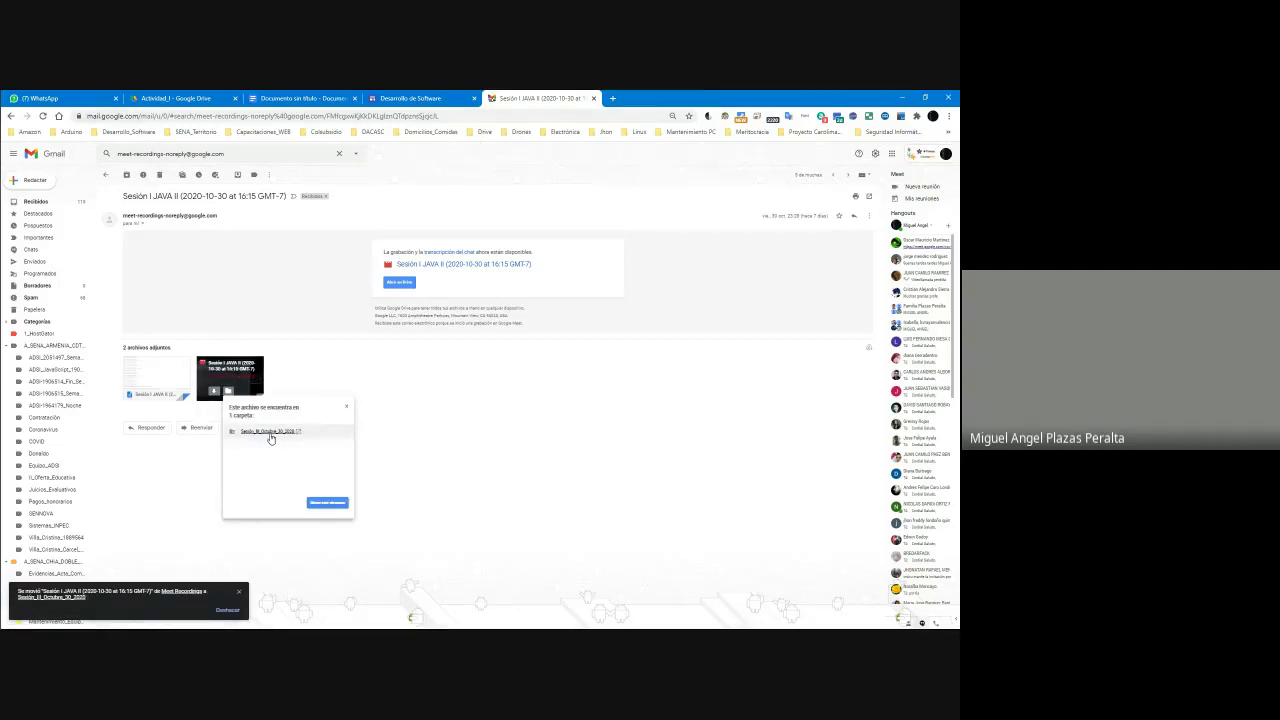
click(276, 432)
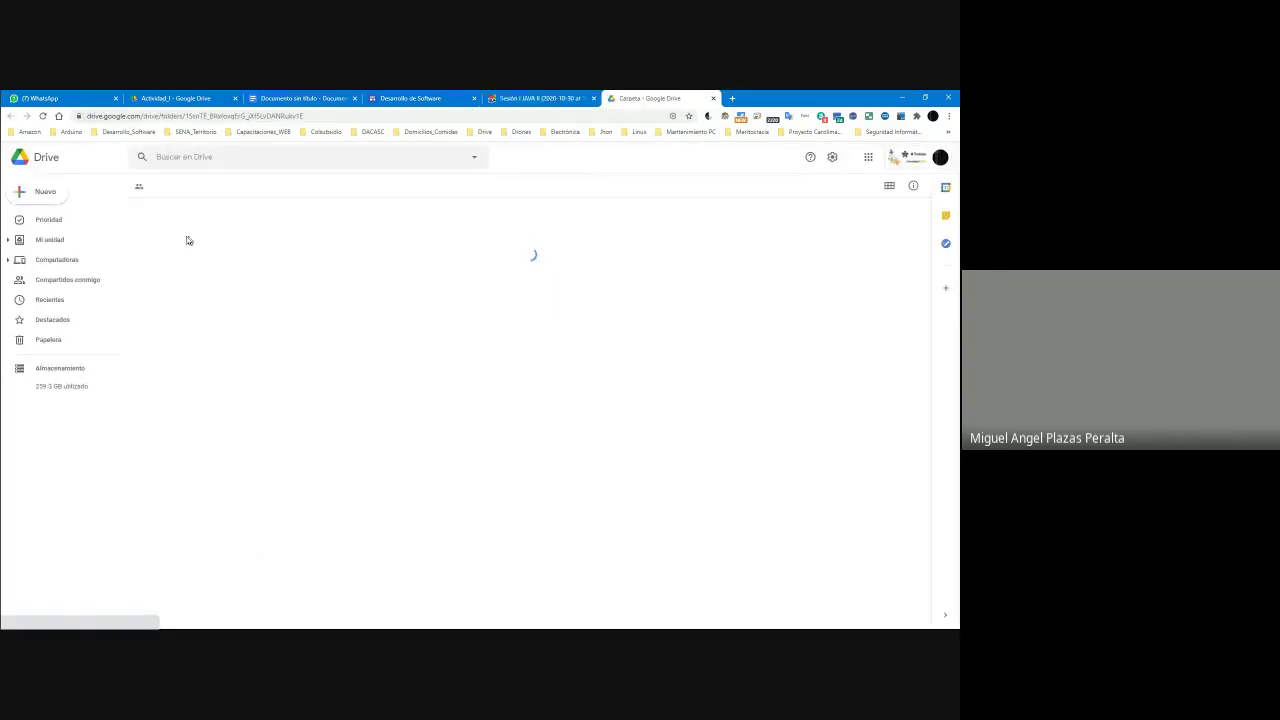
right_click(186, 255)
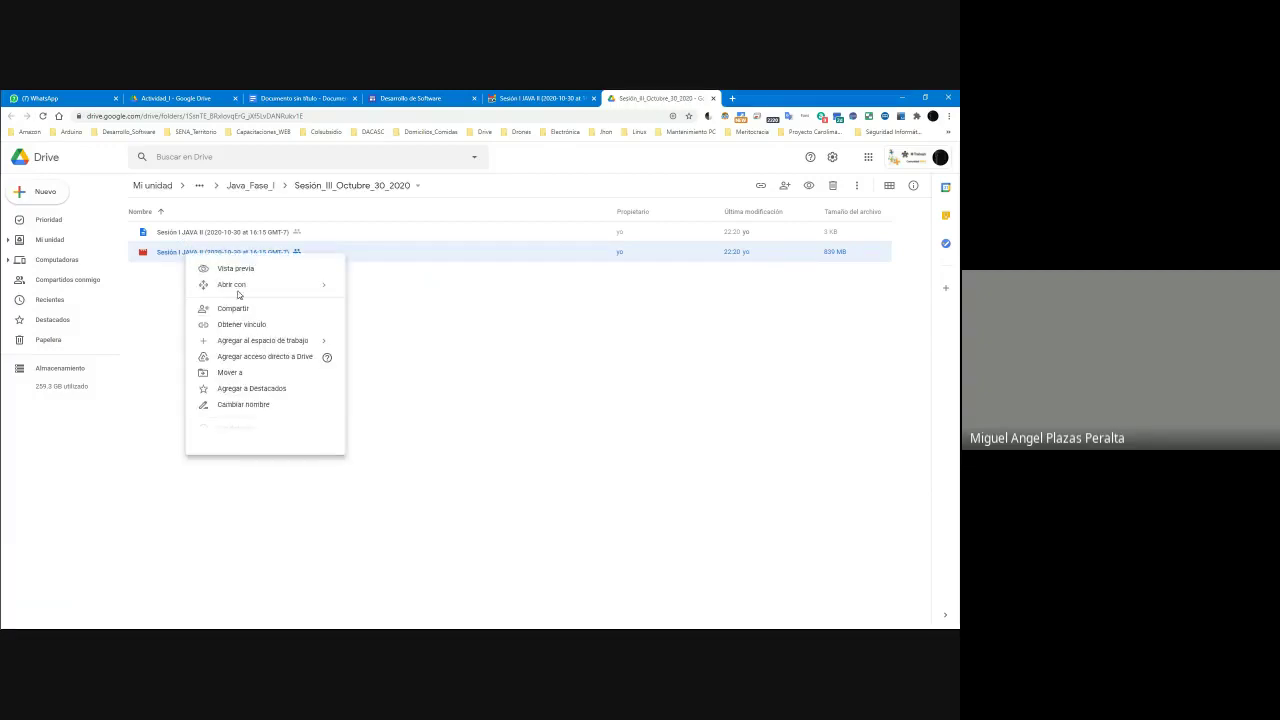
click(240, 326)
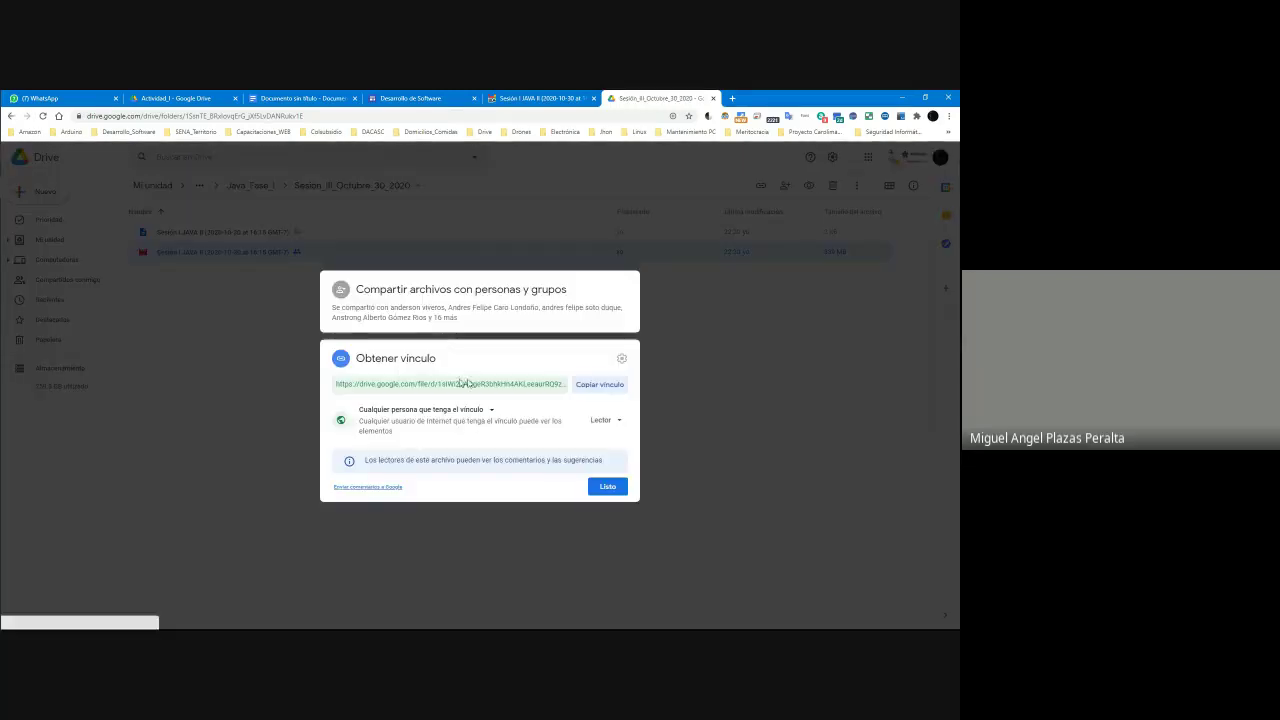
click(585, 386)
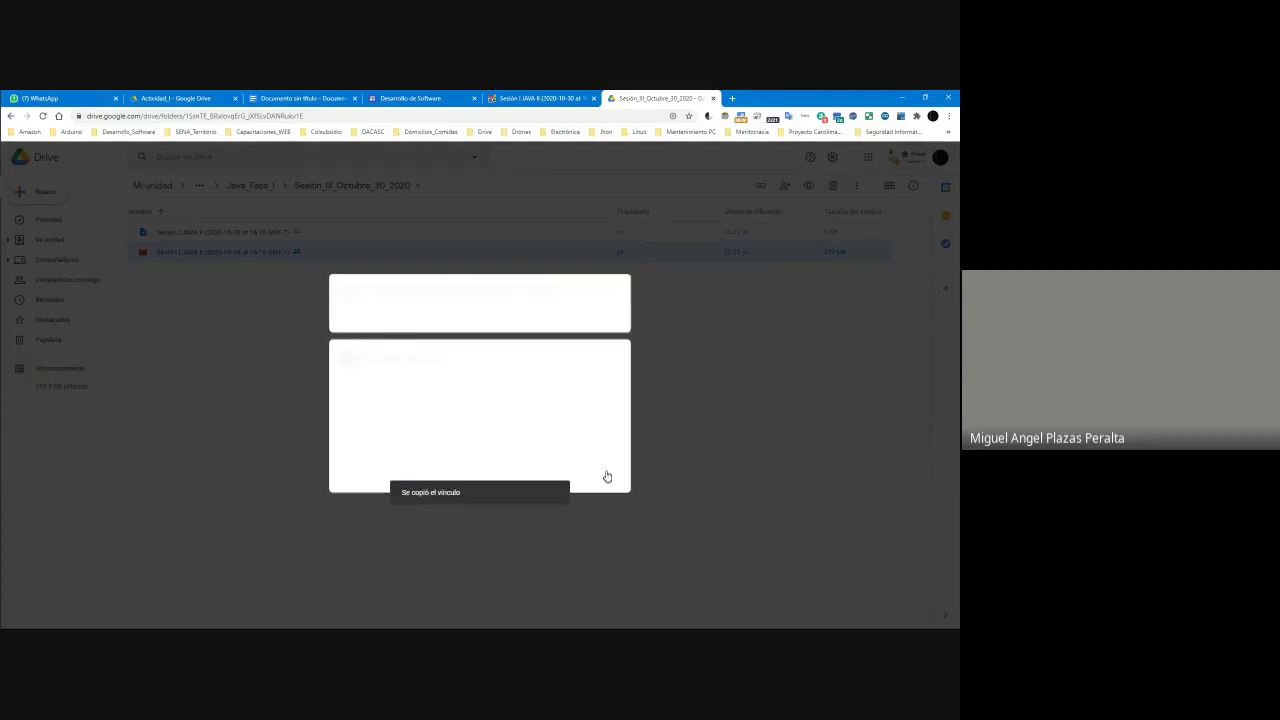
click(610, 486)
Step: Return to the Desarrollo de Software site and exit the preview to edit the Java_I page
key(ctrl+shift+Tab)
key(ctrl+shift+Tab)
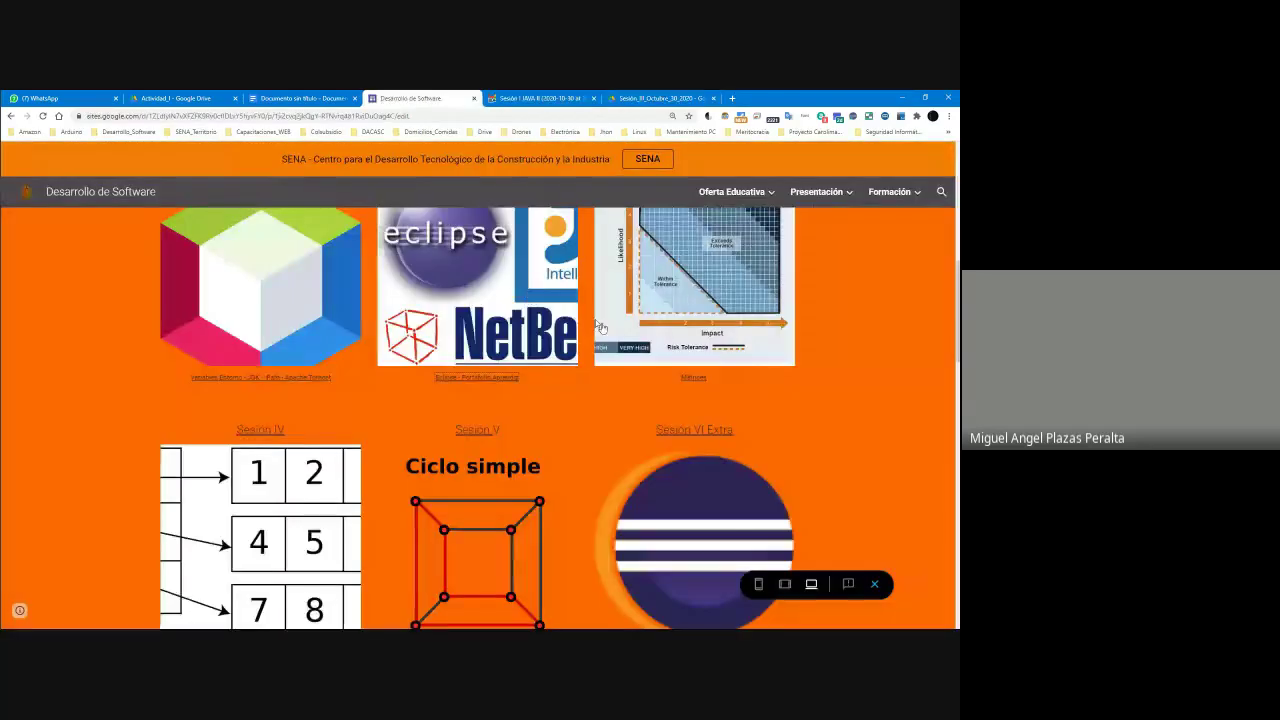
scroll(695, 371, up, 3)
scroll(695, 371, down, 3)
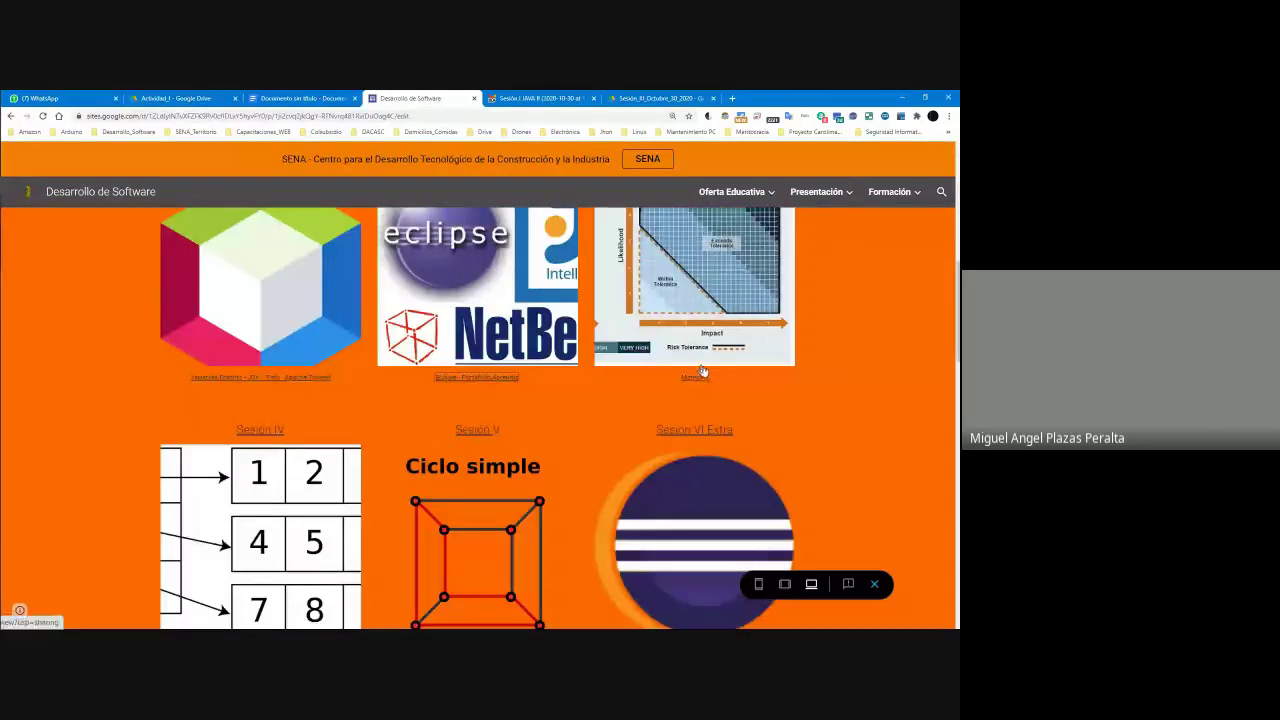
click(873, 585)
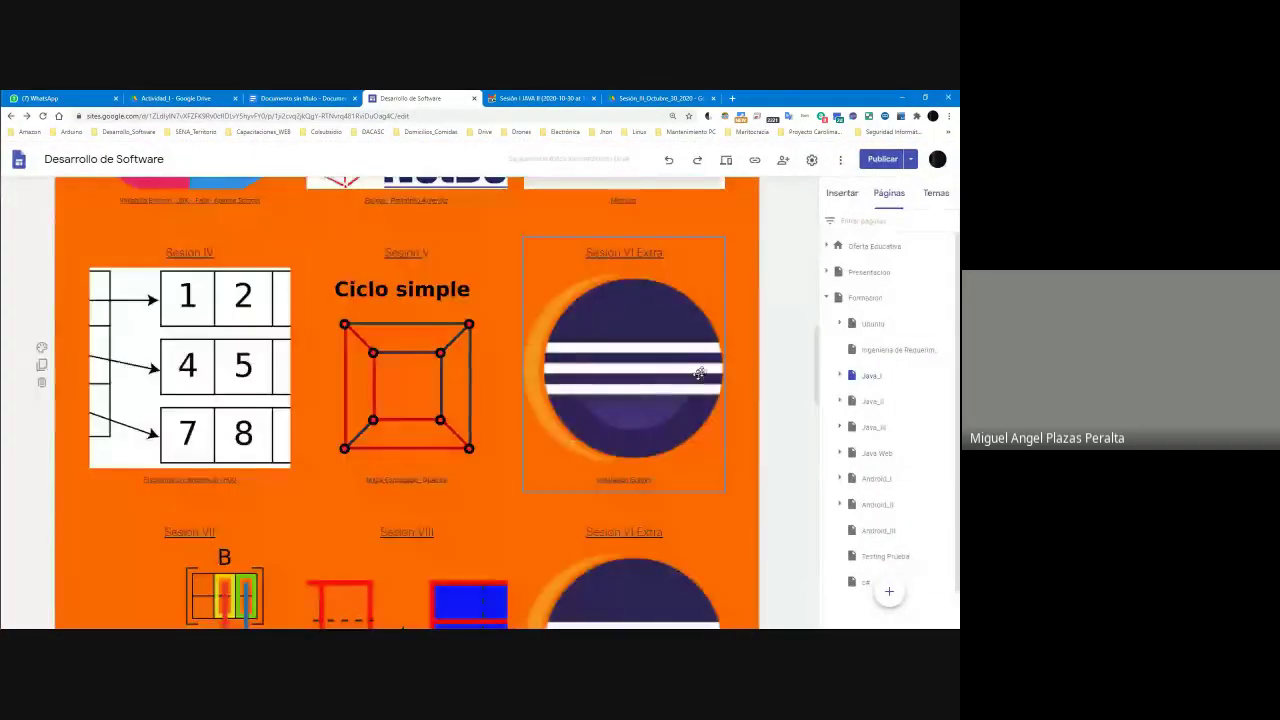
Step: Check the October 2020 calendar for the recorded session's date, then close the calendar
click(15, 618)
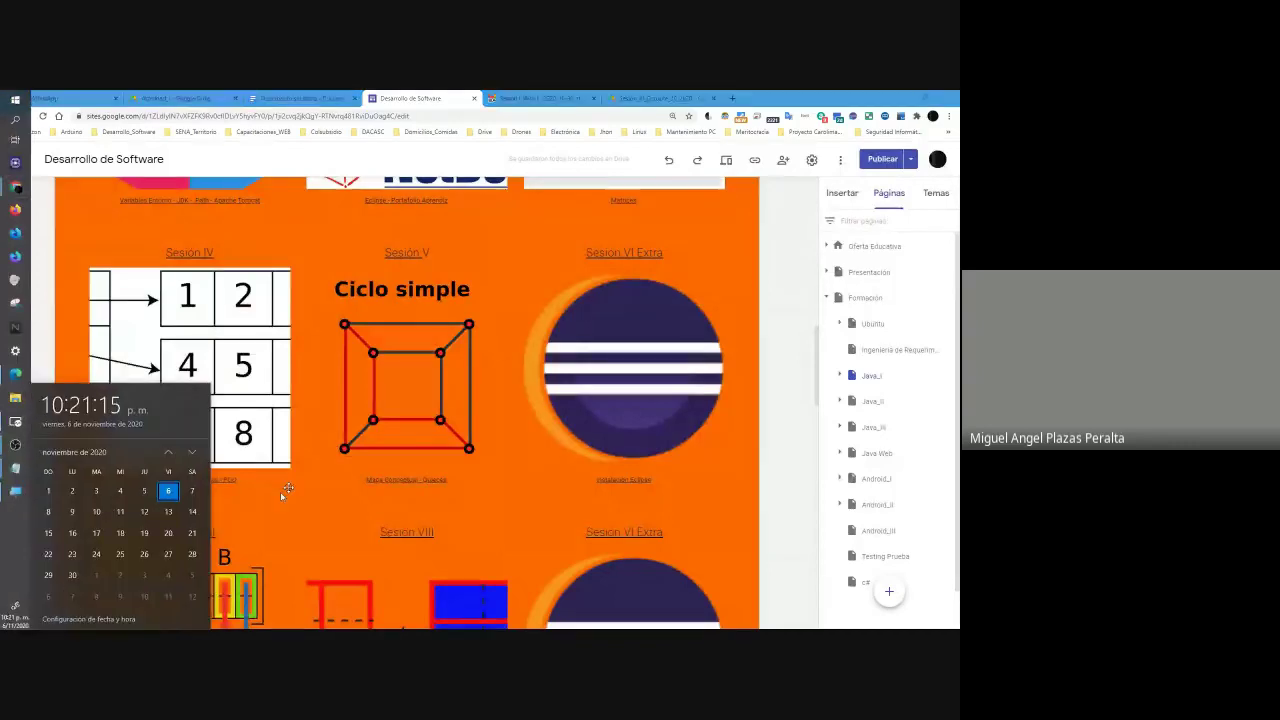
click(170, 453)
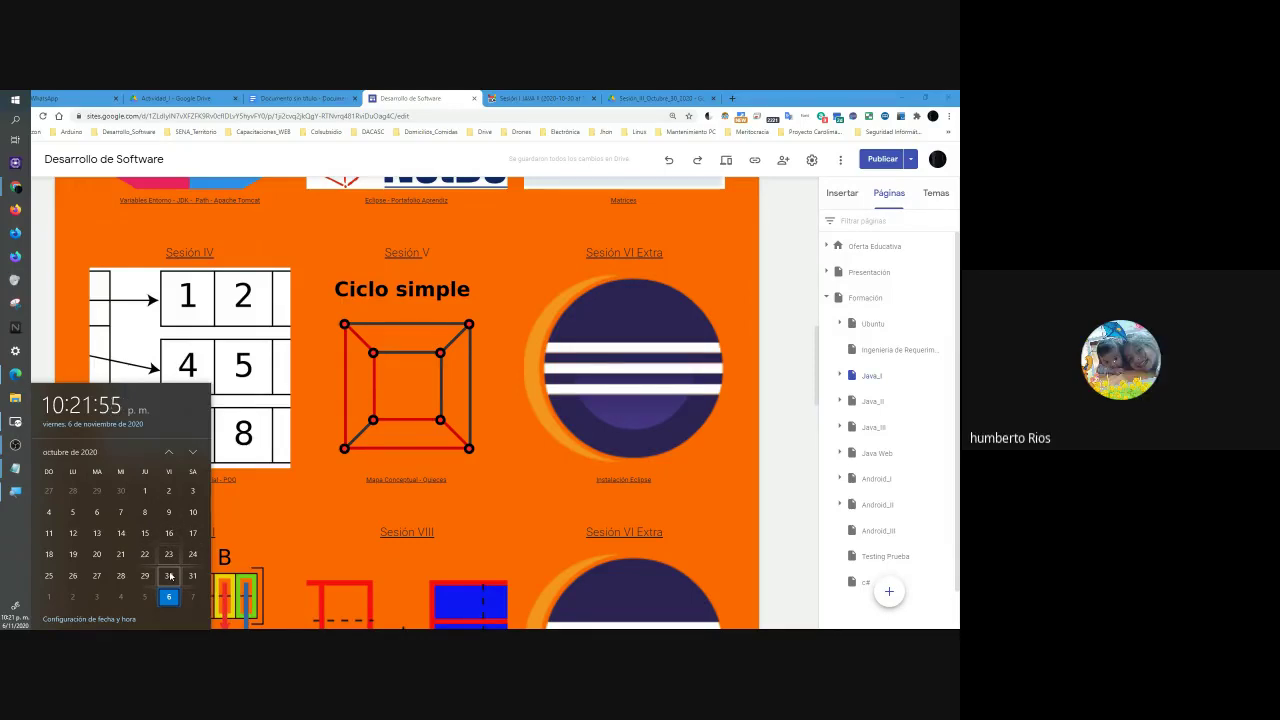
click(801, 408)
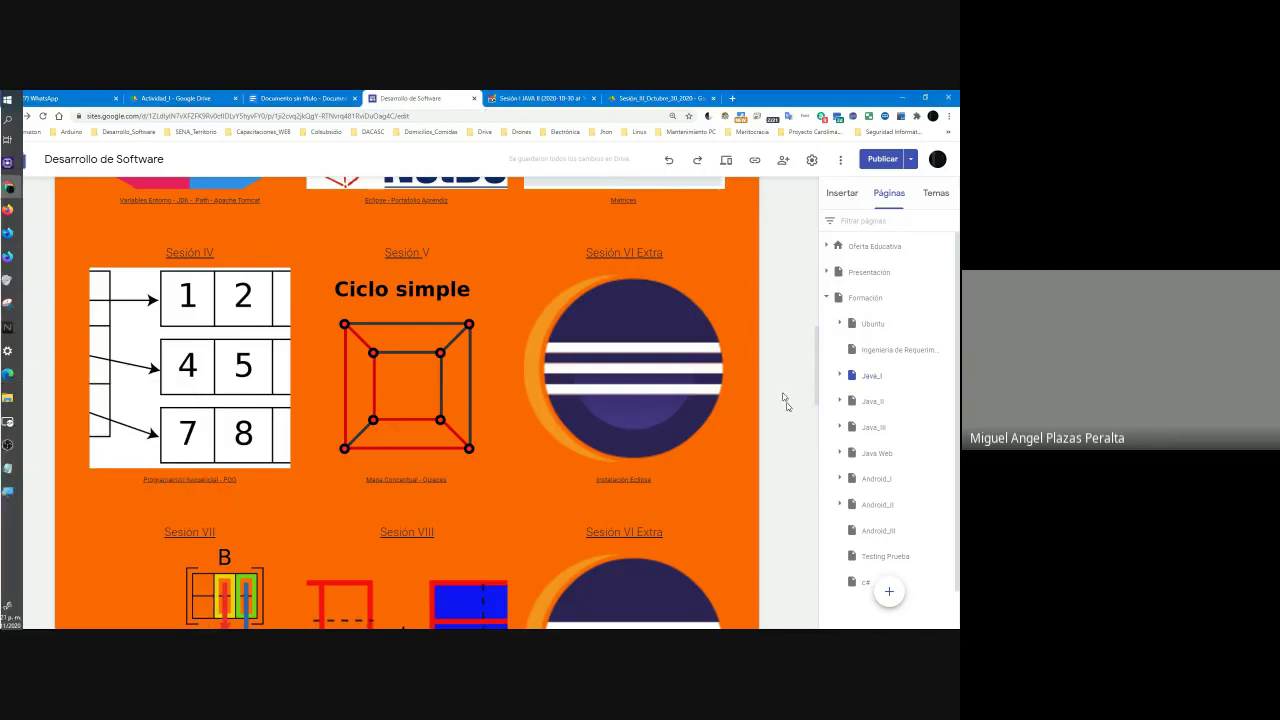
Step: Replace the Sesión IV heading's link on the Java_I page with the copied recording link
drag(818, 373, 820, 330)
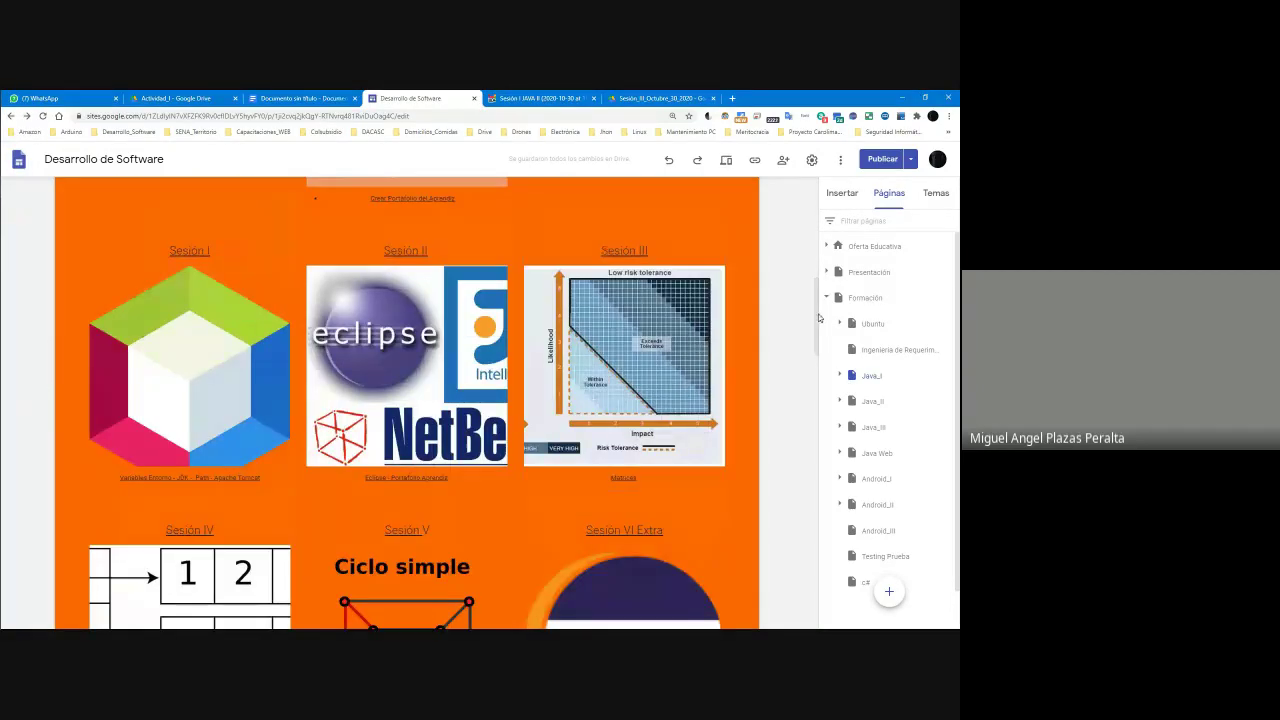
scroll(819, 318, down, 3)
click(202, 283)
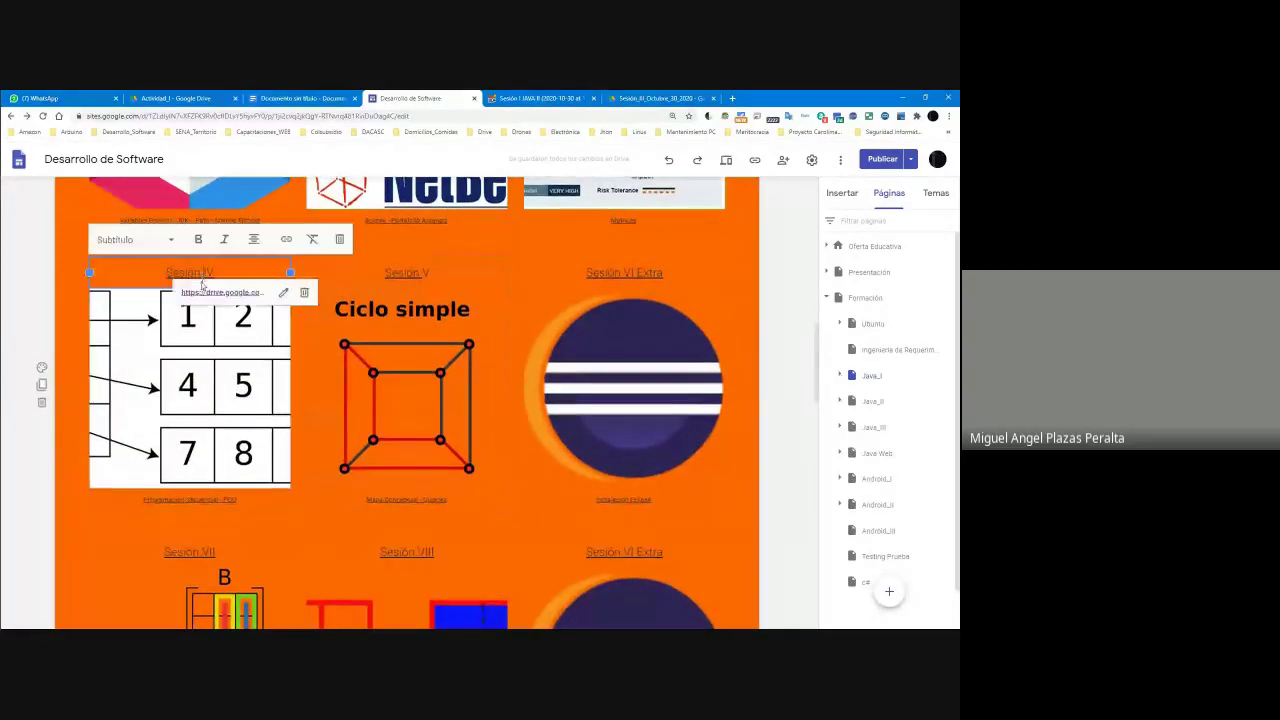
click(279, 295)
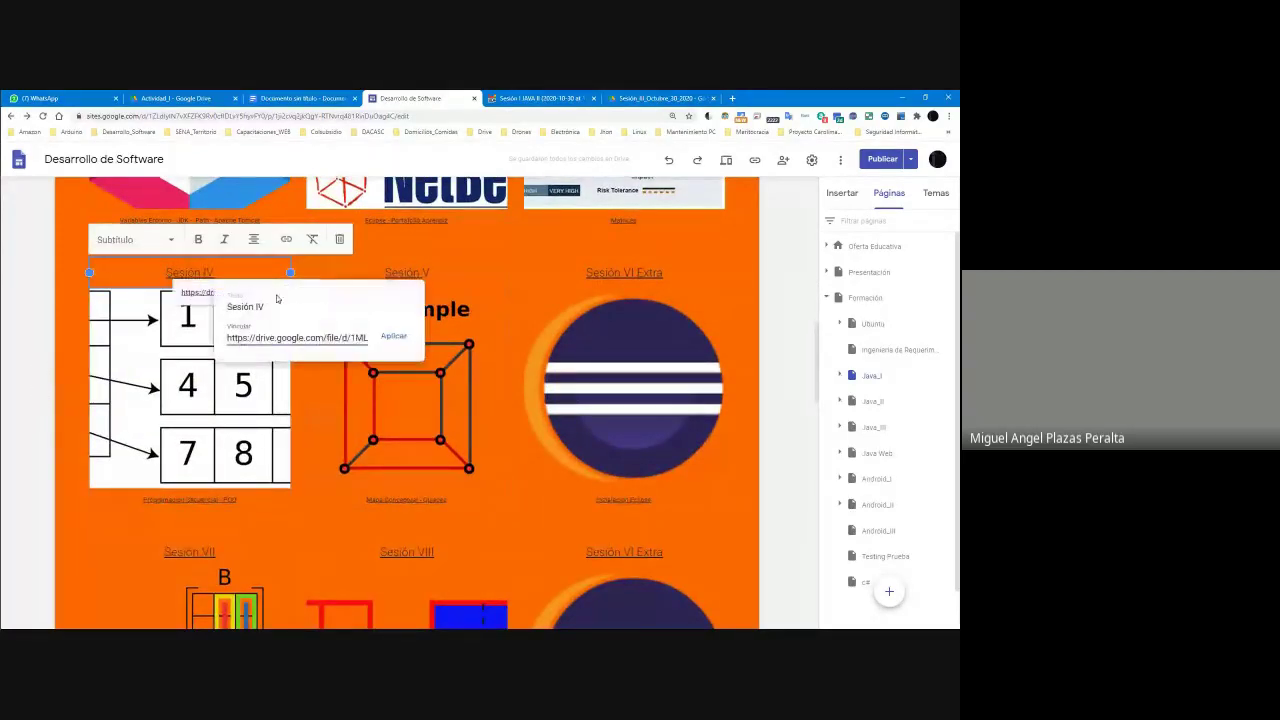
triple_click(329, 338)
key(ctrl+v)
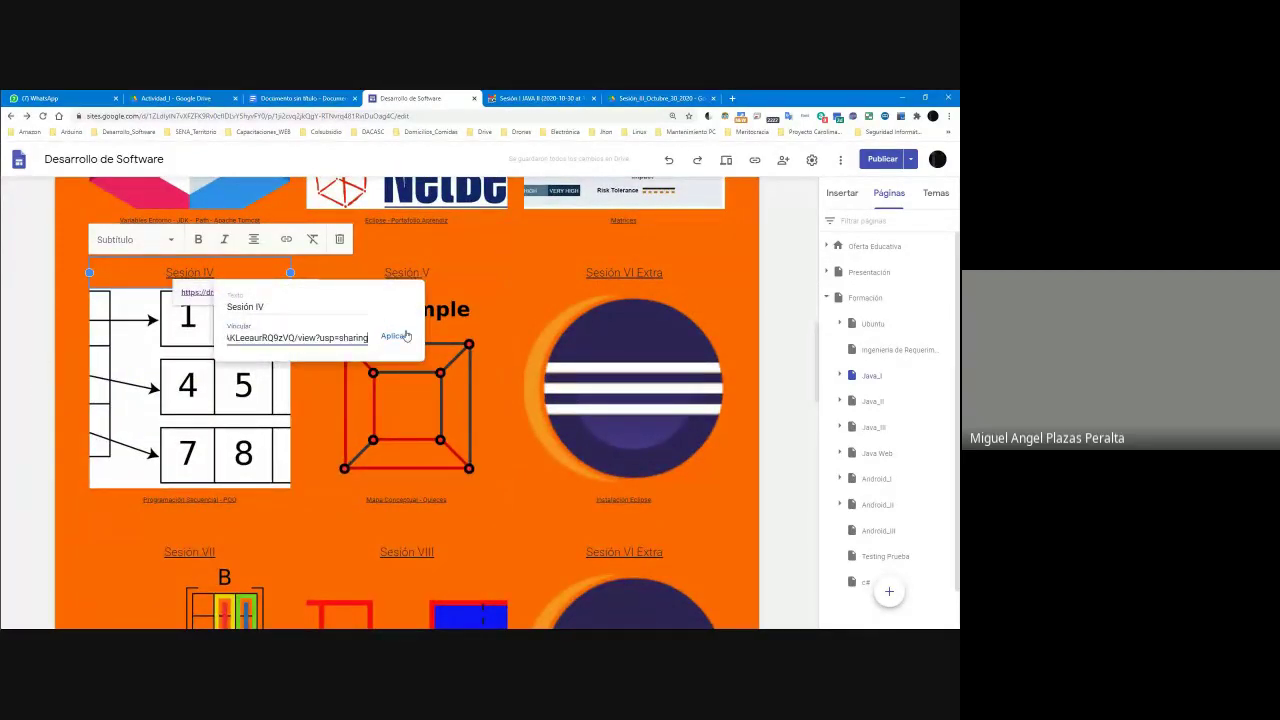
click(393, 336)
Step: Link the image under Sesión IV to the copied recording link
click(216, 372)
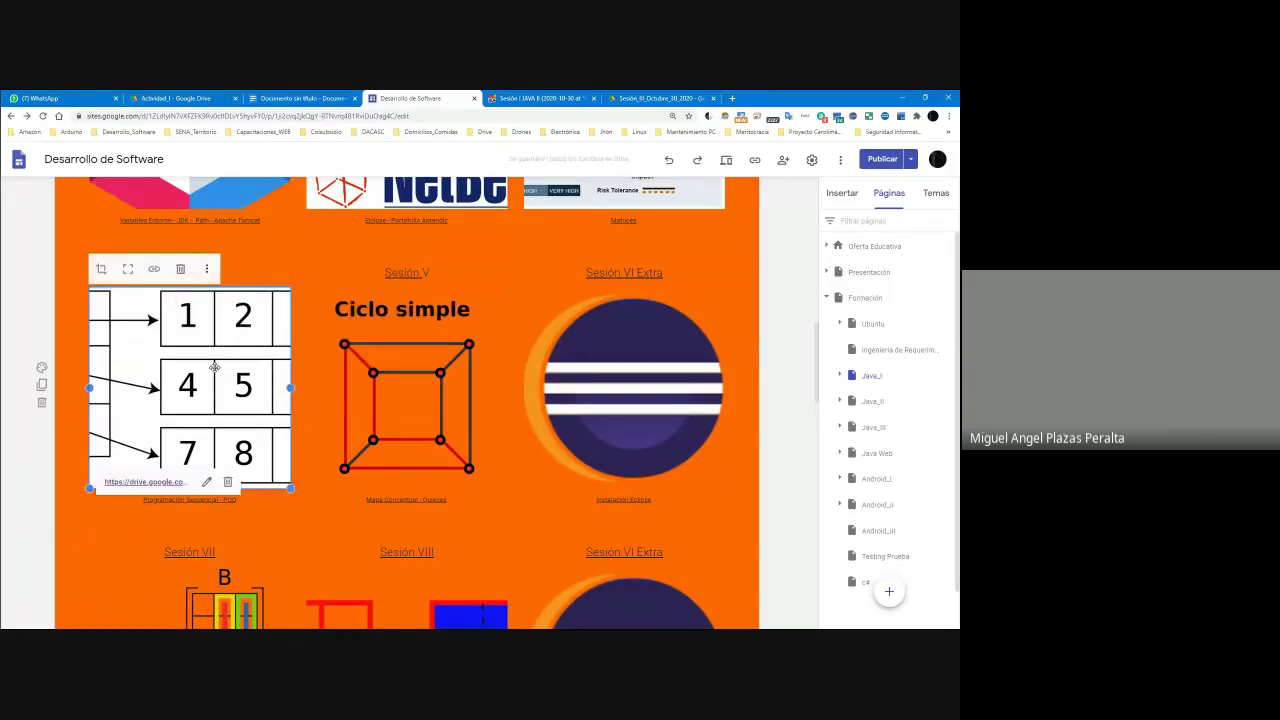
click(153, 270)
triple_click(180, 273)
key(ctrl+v)
click(277, 273)
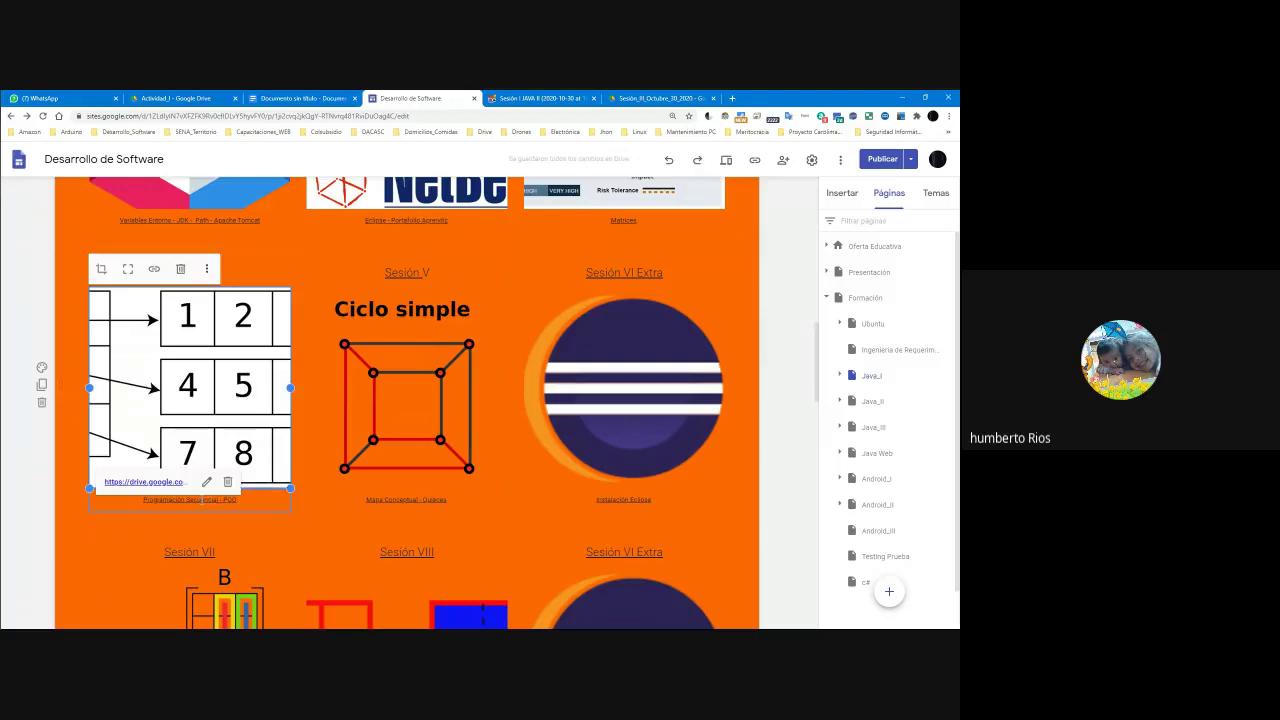
Step: Replace the link of the caption below the Sesión IV image with the copied recording link
click(212, 500)
click(261, 519)
triple_click(291, 560)
key(ctrl+v)
click(416, 561)
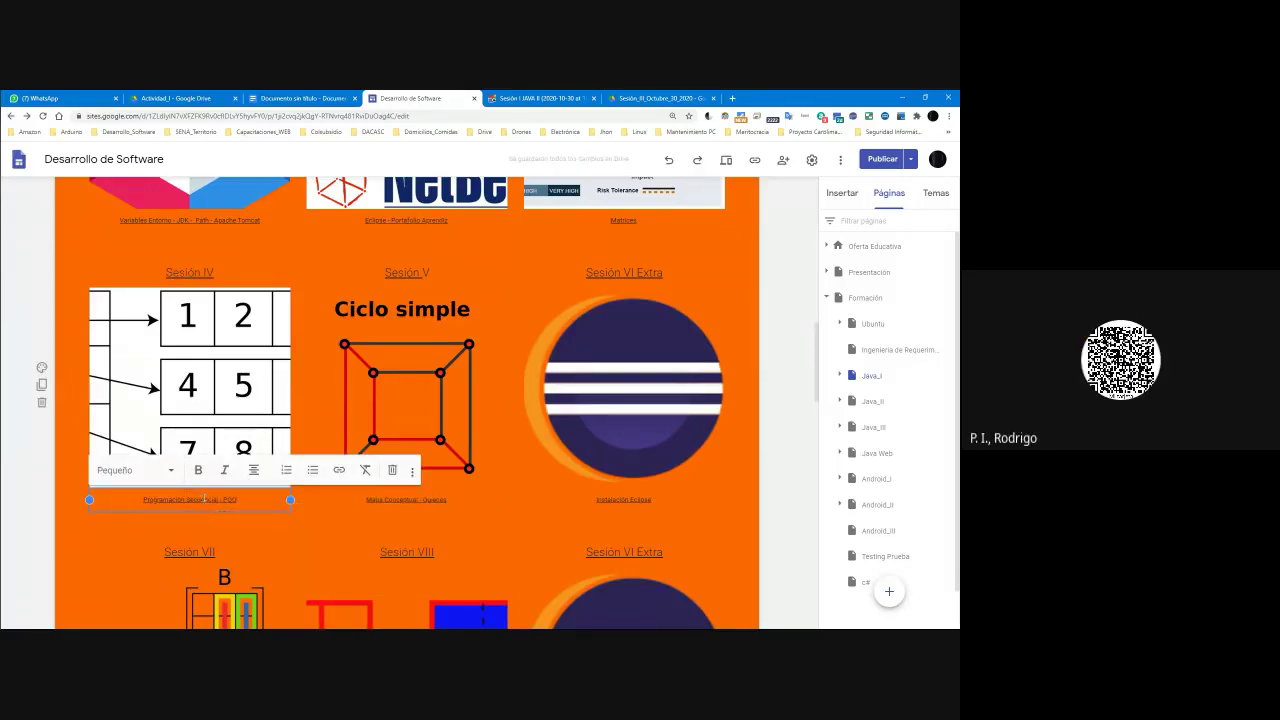
Step: Change the Sesión IV caption's text to "Instalación de Apache Tomat en Eclipse", keeping its link
click(197, 484)
click(193, 500)
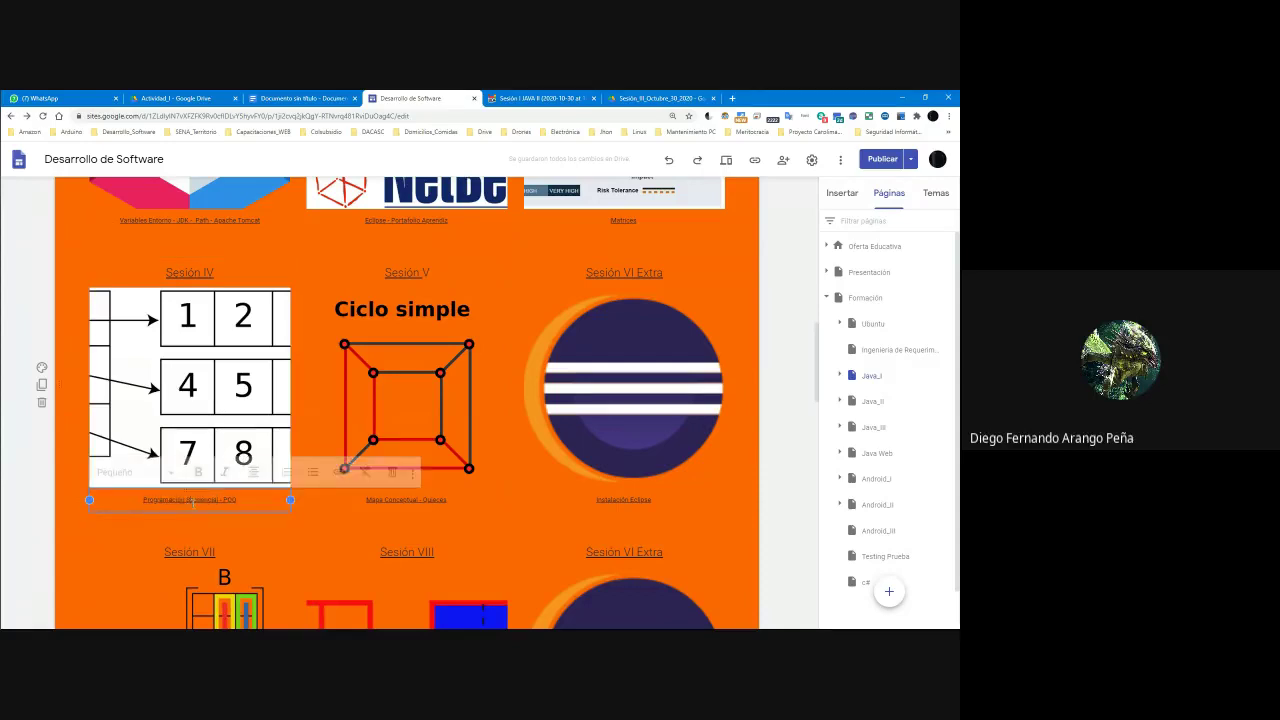
click(261, 518)
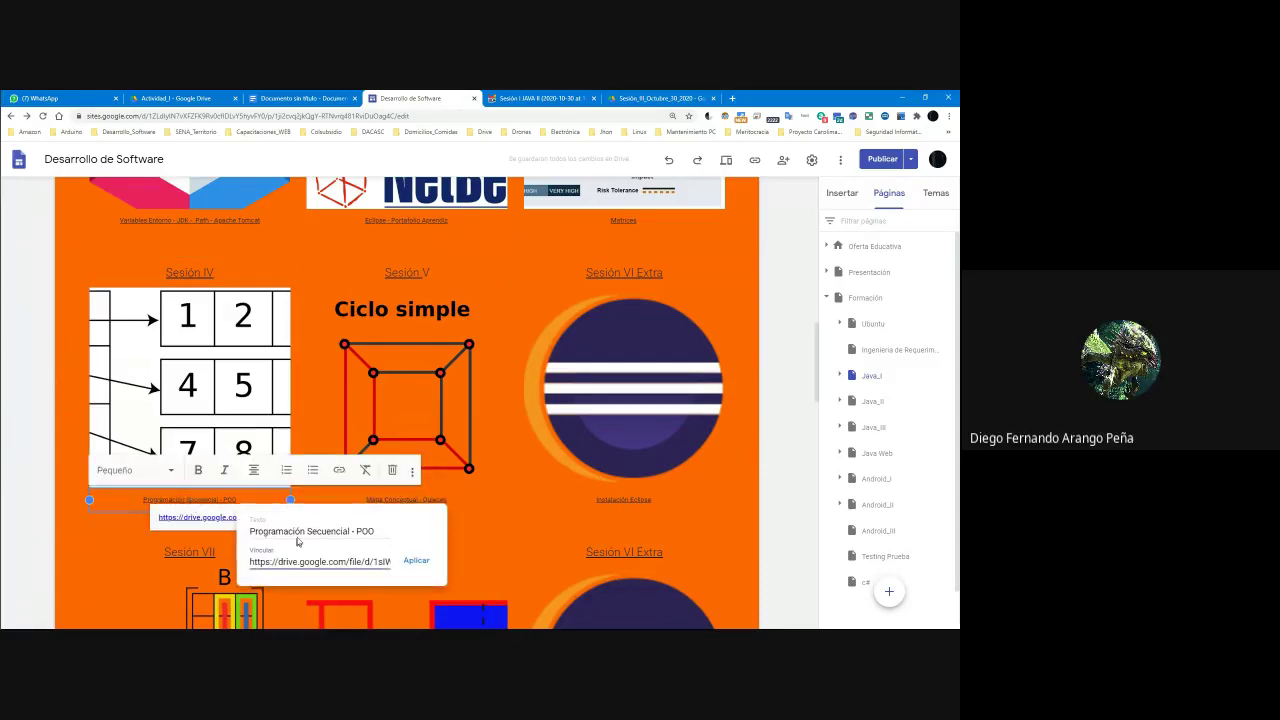
triple_click(360, 535)
text(Instalación de)
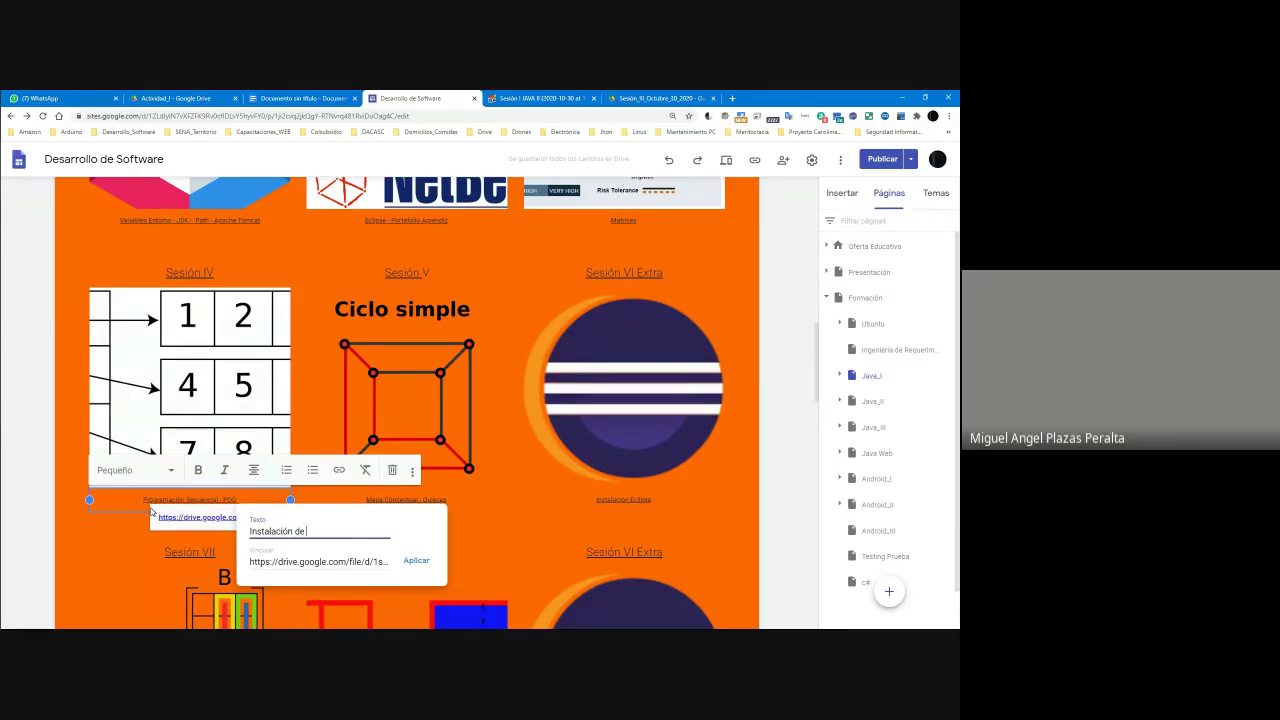
text( Apach)
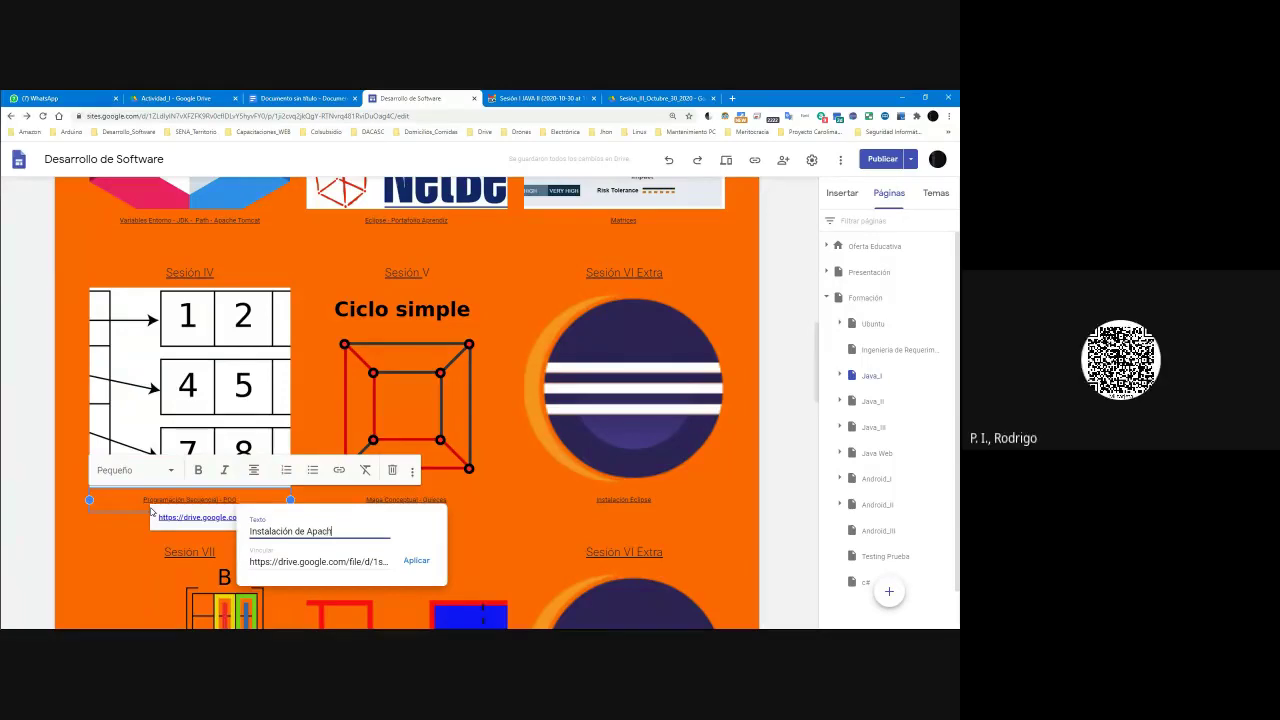
text(e Tomat en Eclipse)
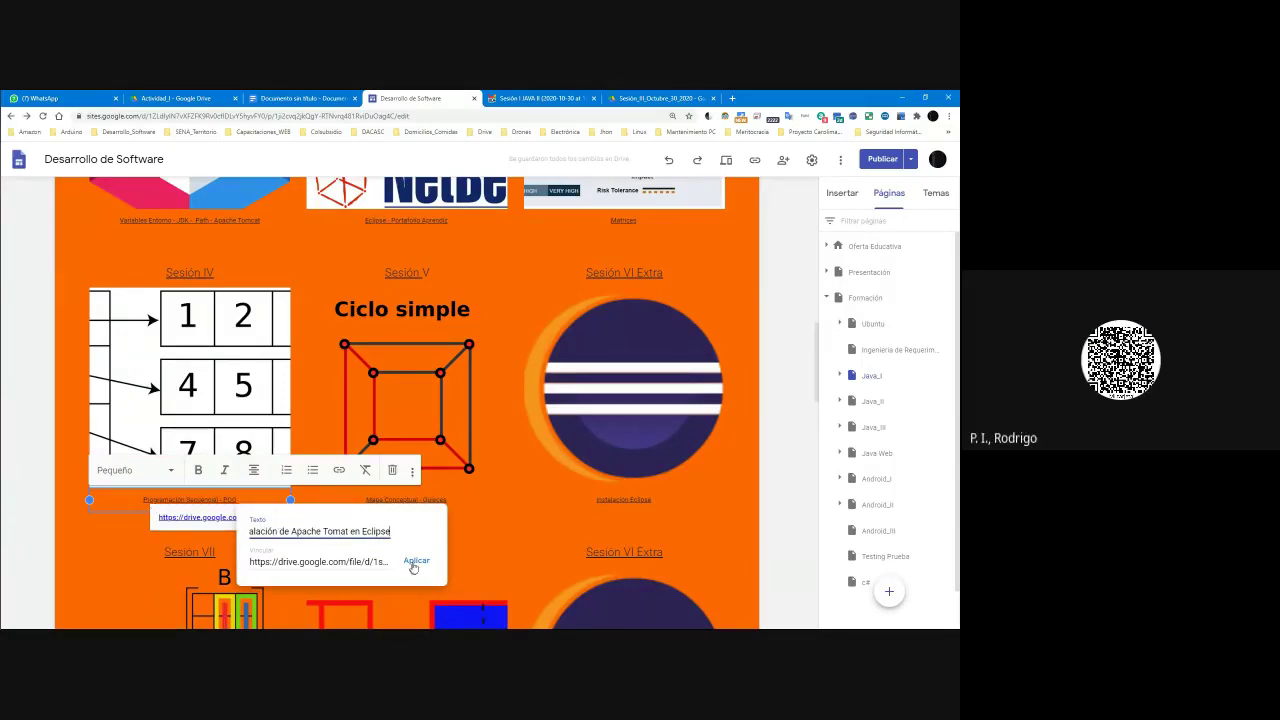
click(416, 561)
Step: Start replacing the Sesión IV image and search Drive for "eclipse IDE tomcat"
click(213, 399)
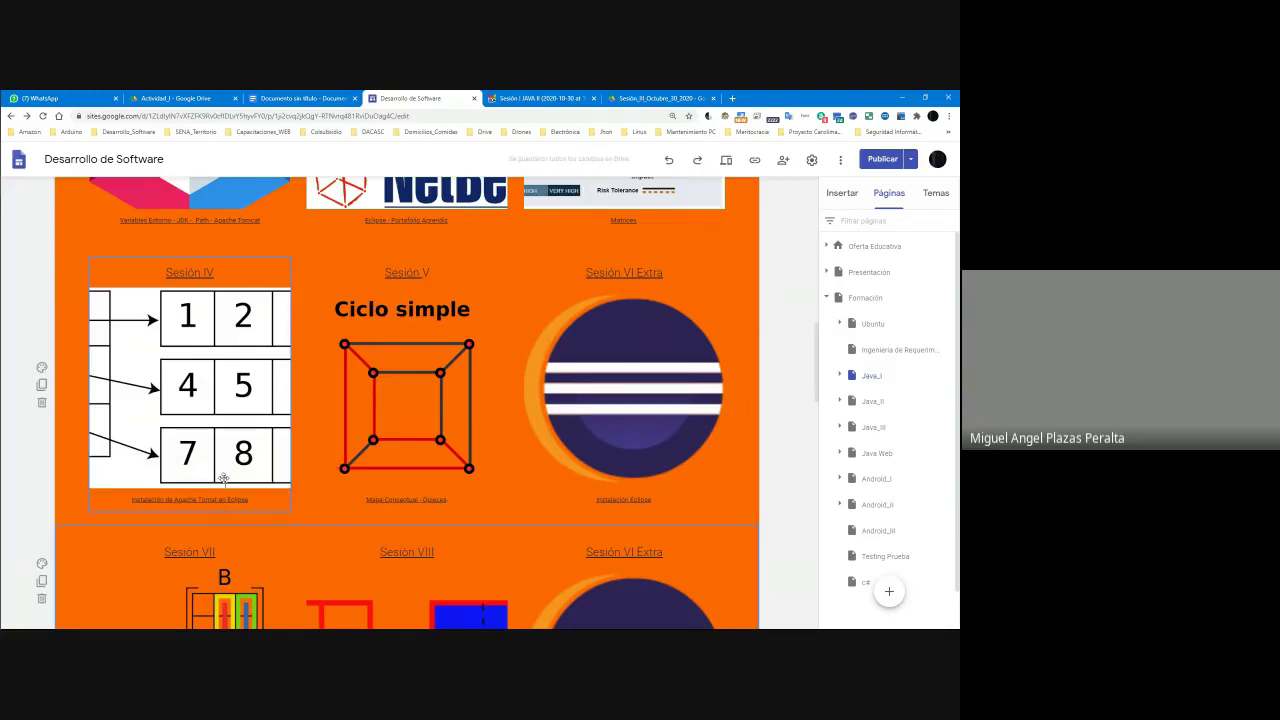
click(213, 399)
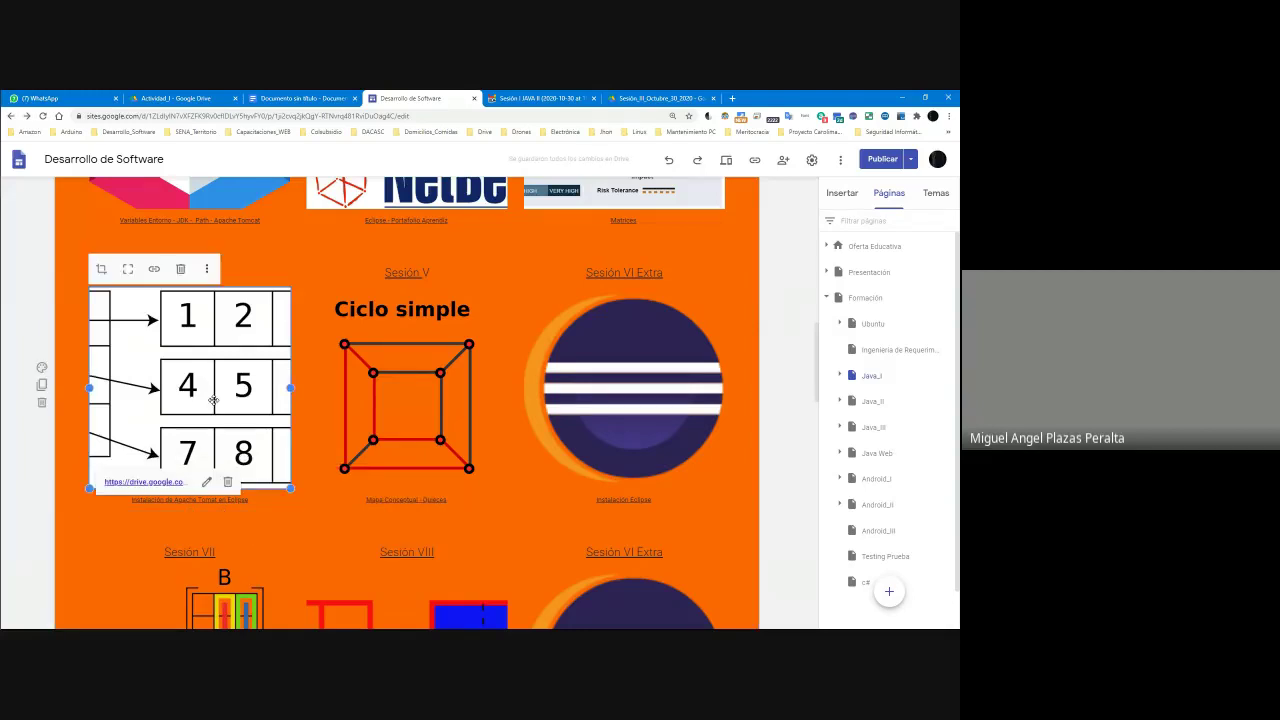
click(206, 269)
mouse_move(224, 283)
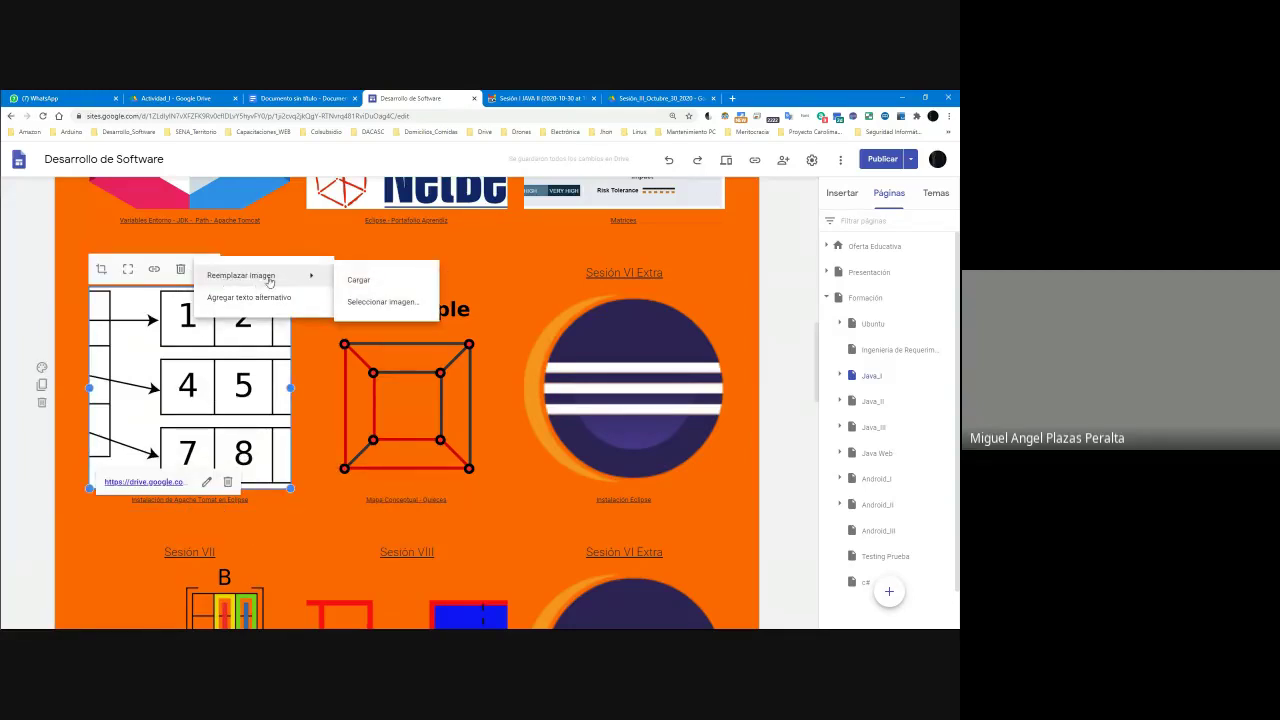
click(378, 302)
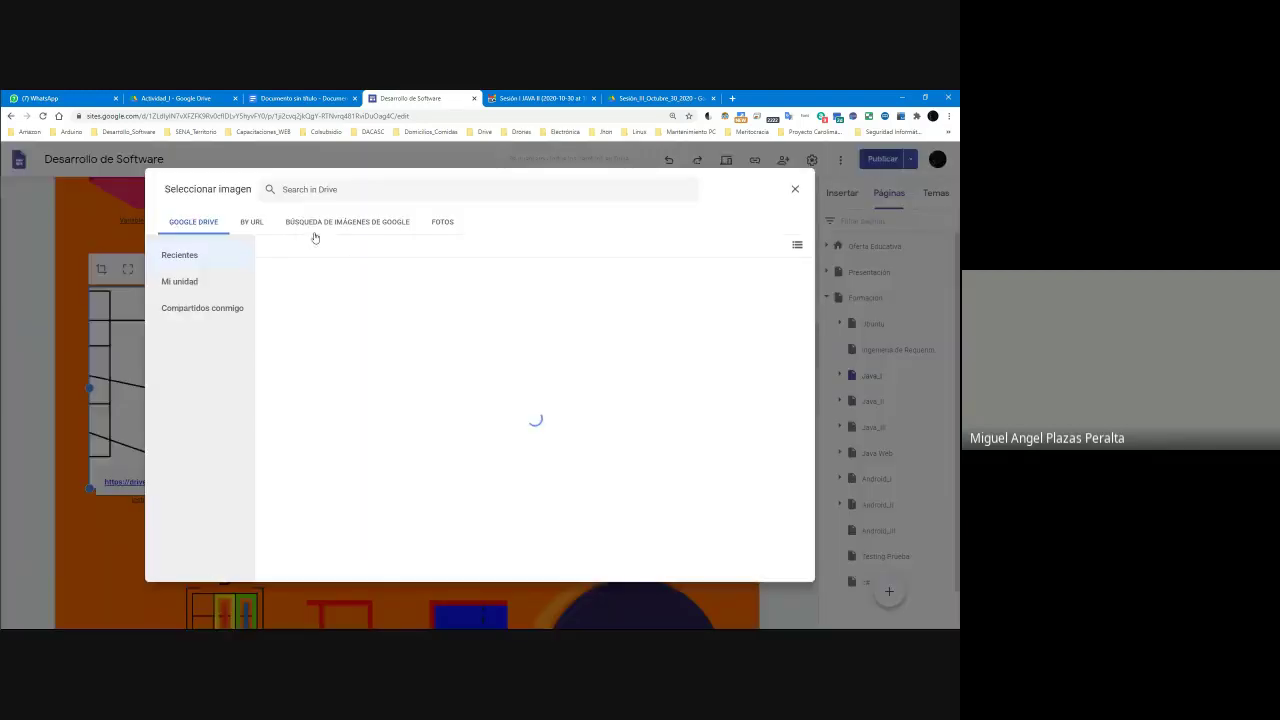
click(321, 190)
text(ecl)
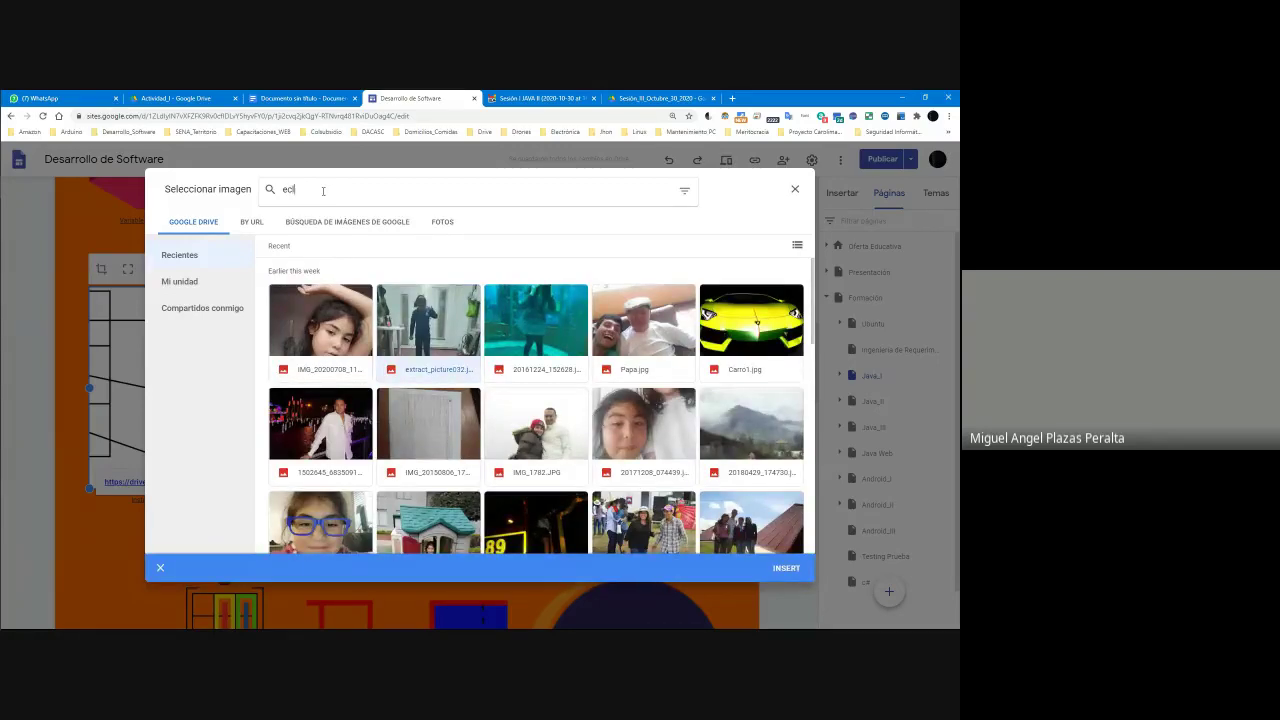
text(ipse IDE tomcat)
key(Return)
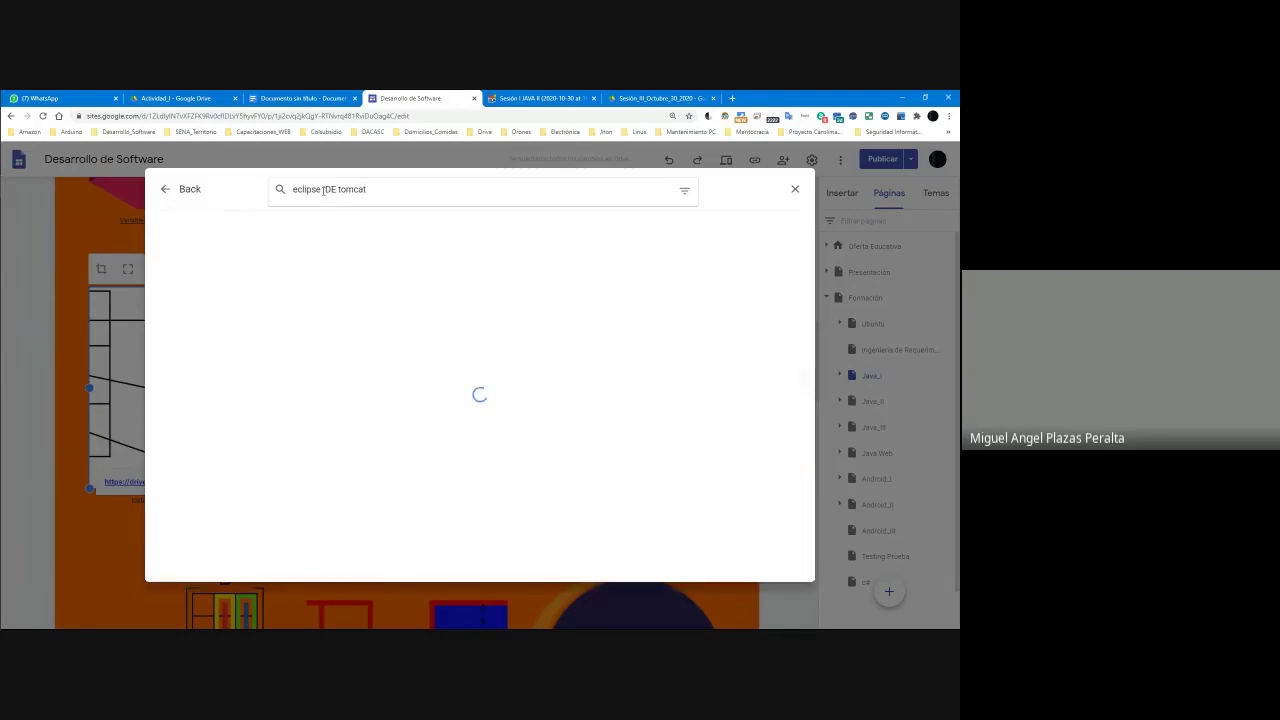
Step: Search Google Images for "eclipse IDE tomcat", reusing the search text from the Drive search
drag(367, 189, 330, 190)
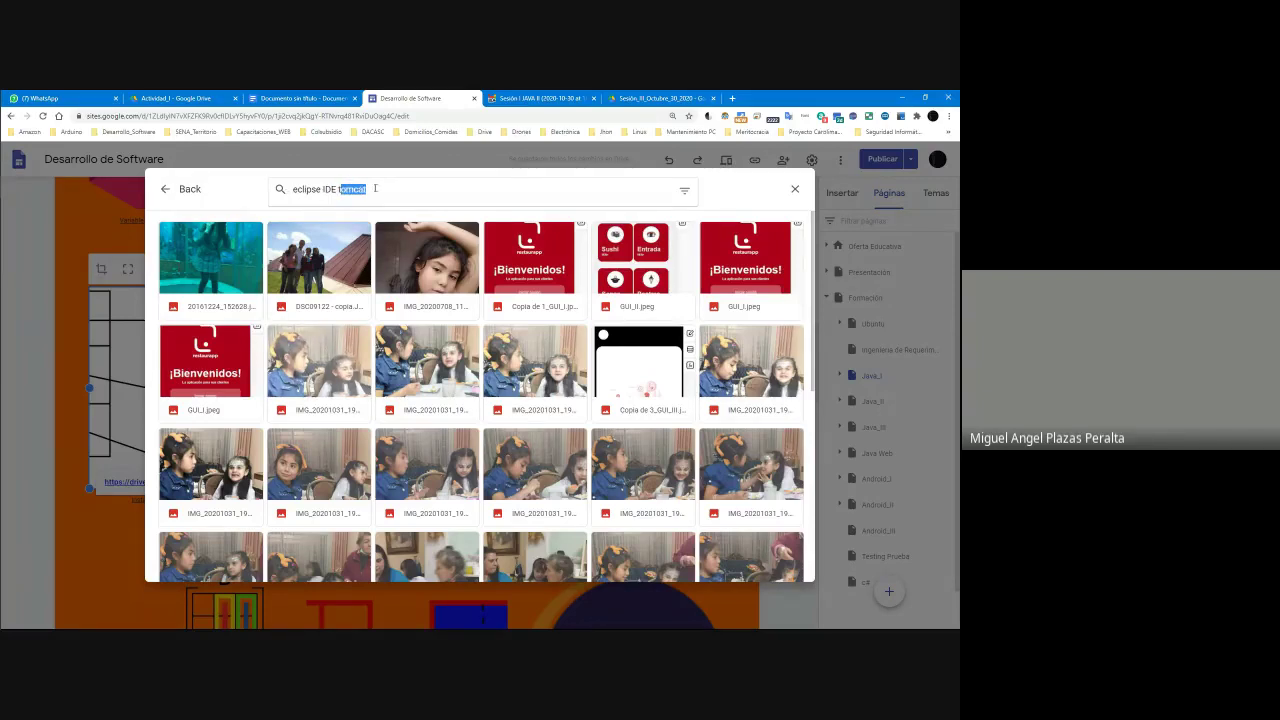
double_click(307, 189)
triple_click(314, 189)
key(ctrl+c)
key(BackSpace)
click(176, 192)
click(170, 189)
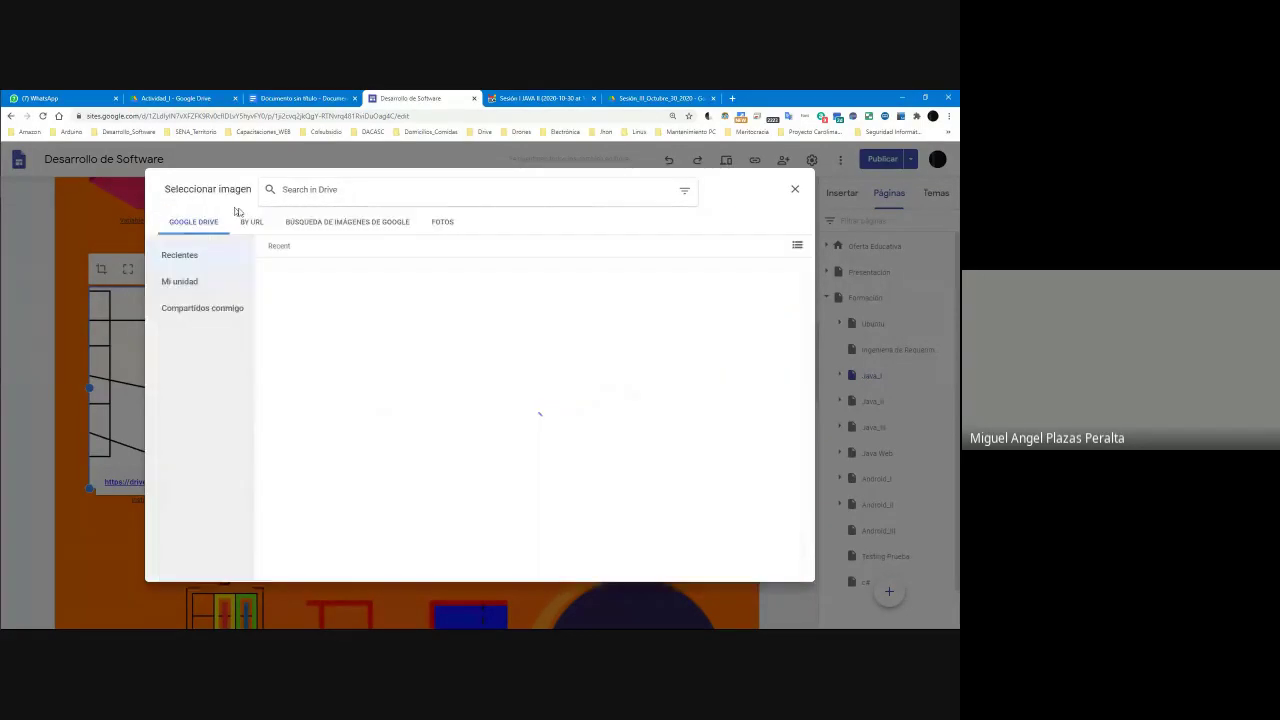
click(320, 221)
key(ctrl+v)
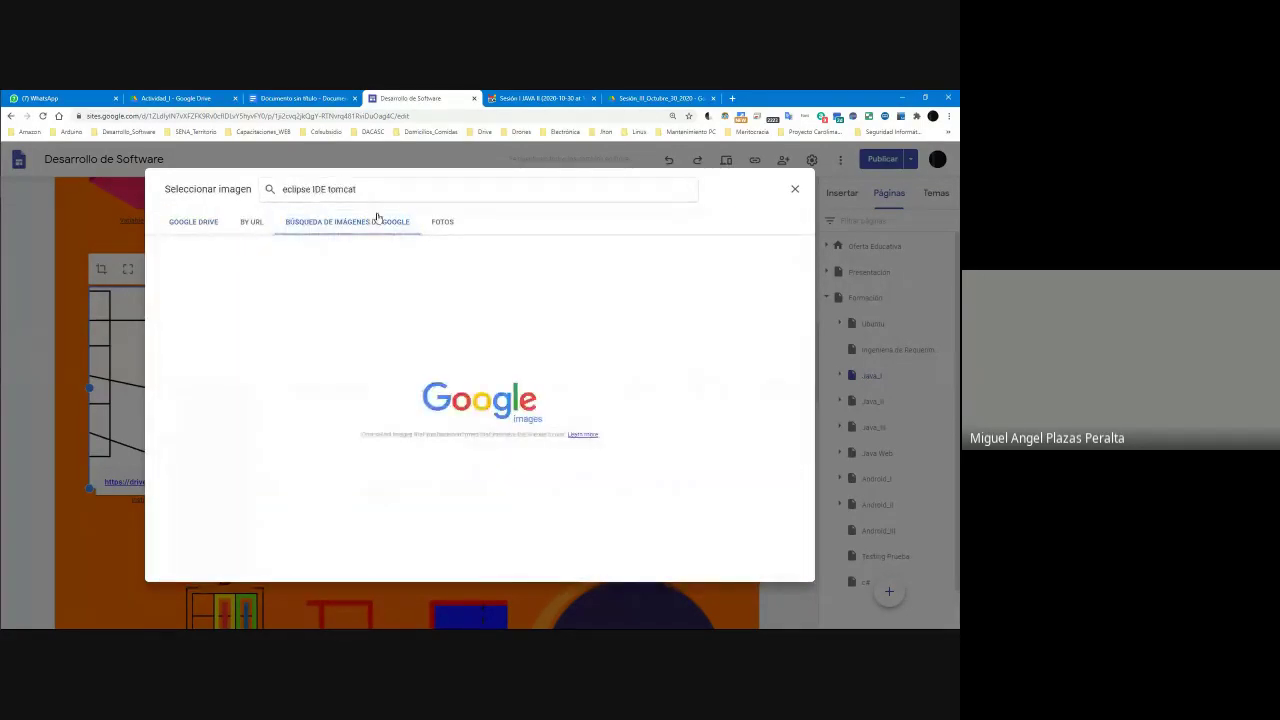
key(Return)
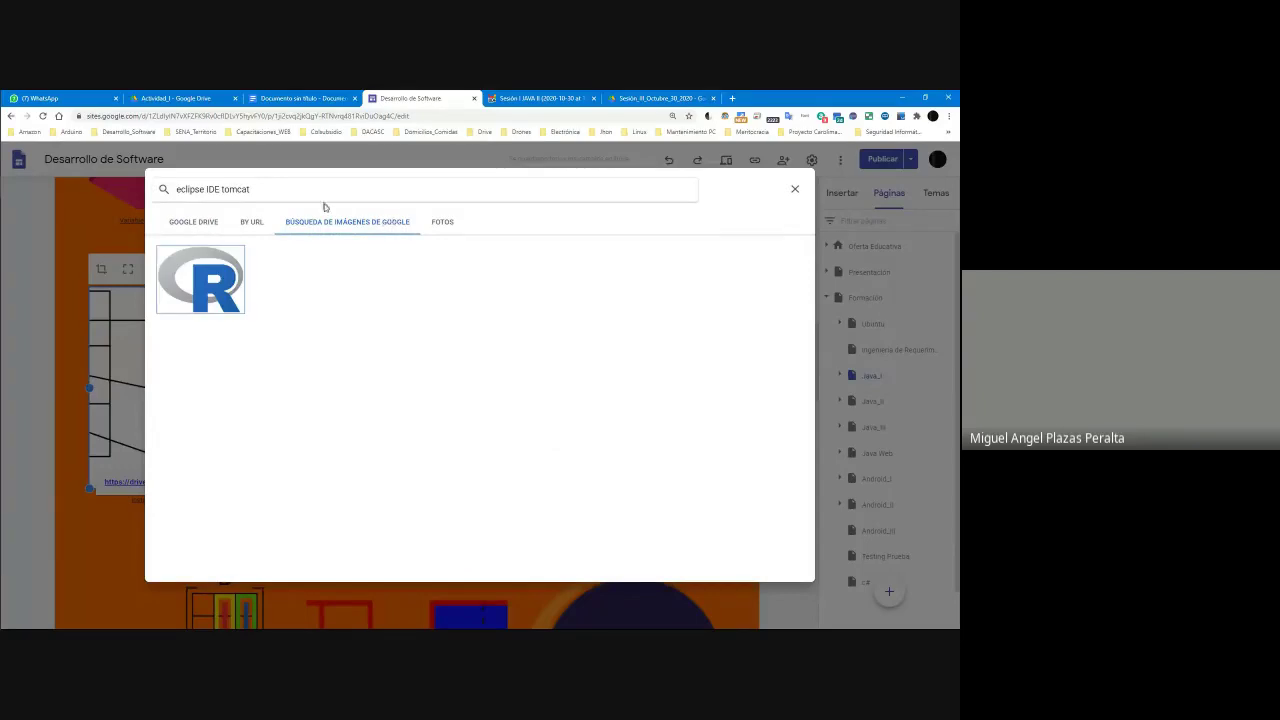
Step: Shorten the Google Images search to "eclipse IDE" and try to replace the Sesión IV image with the Eclipse logo
drag(300, 195, 229, 190)
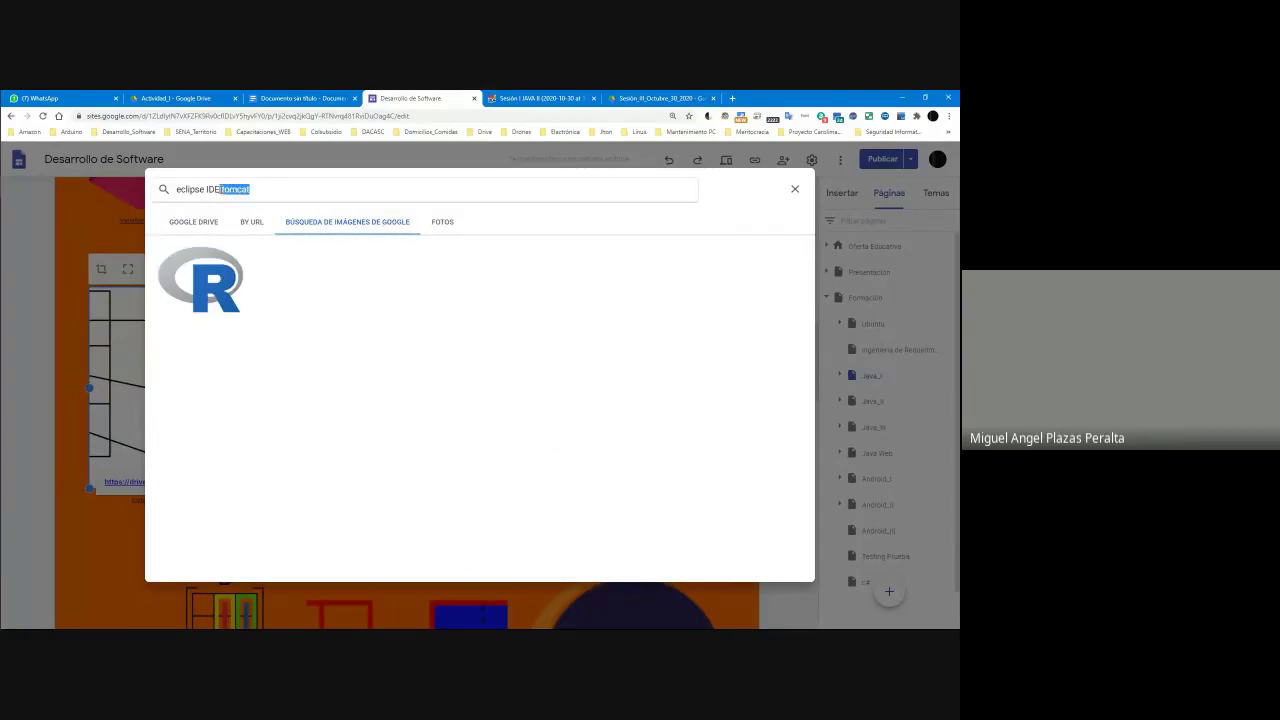
key(BackSpace)
key(Return)
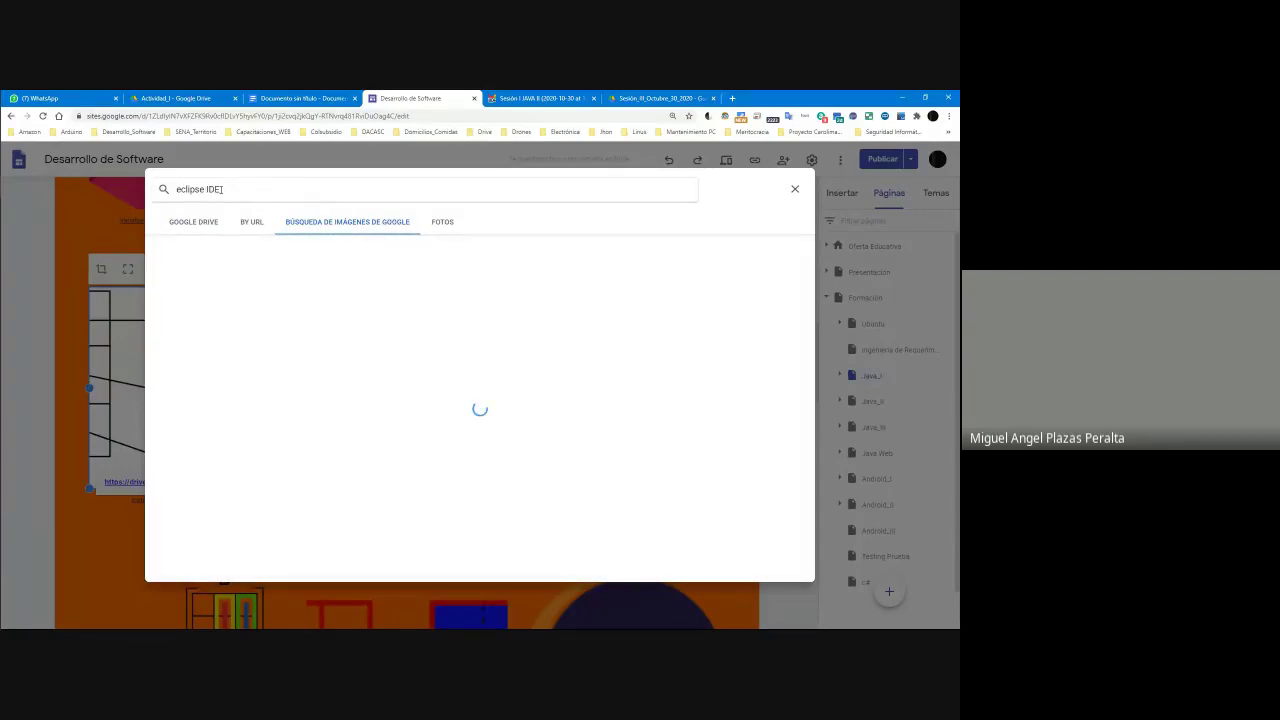
scroll(510, 305, down, 3)
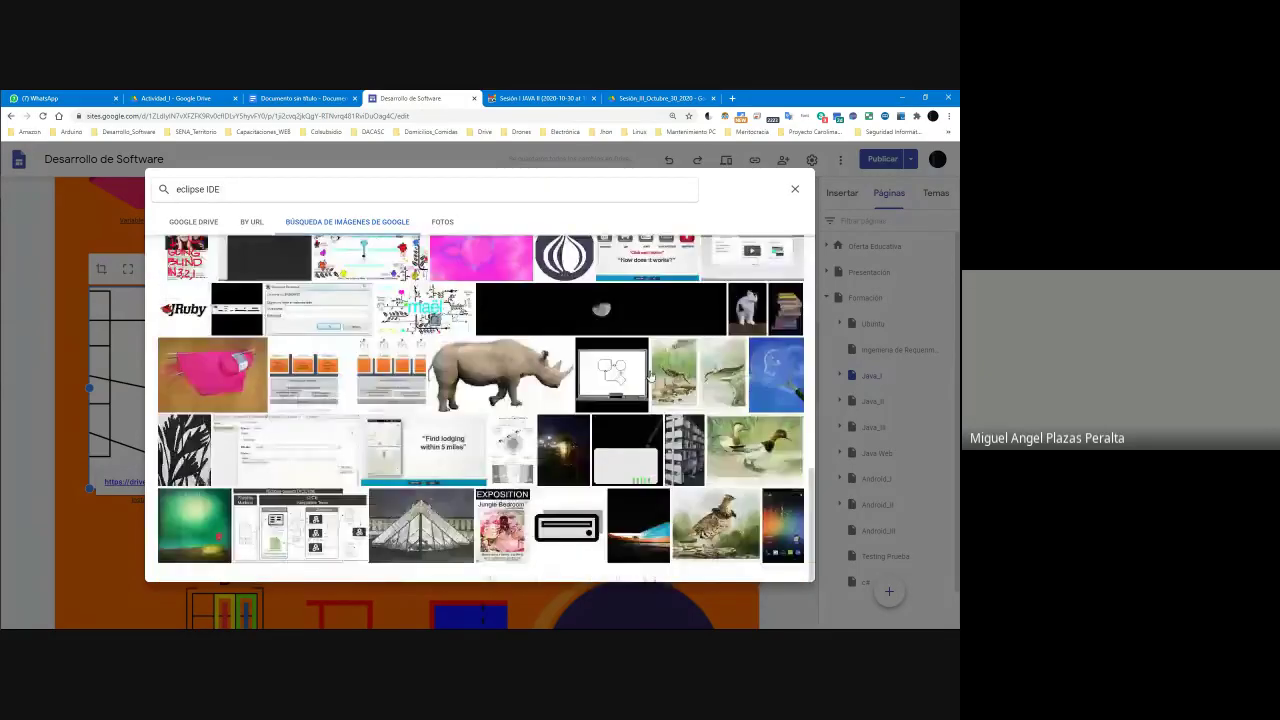
scroll(549, 290, up, 3)
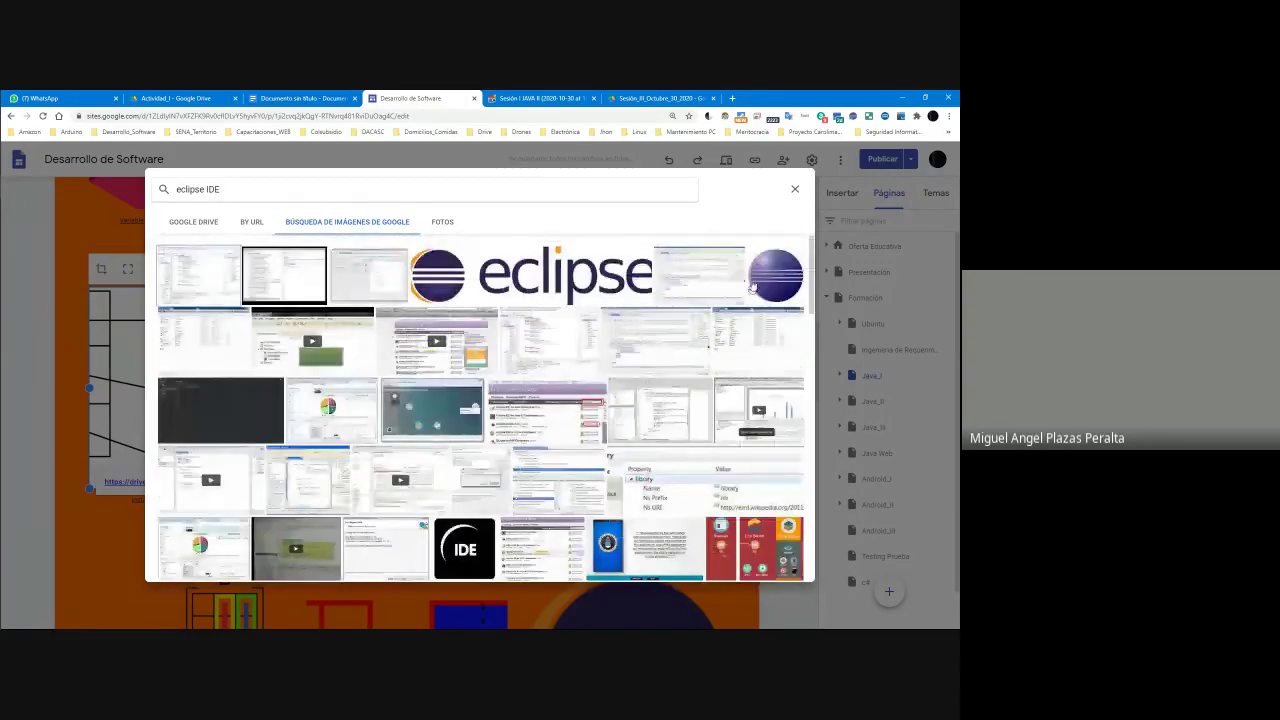
click(509, 282)
click(510, 282)
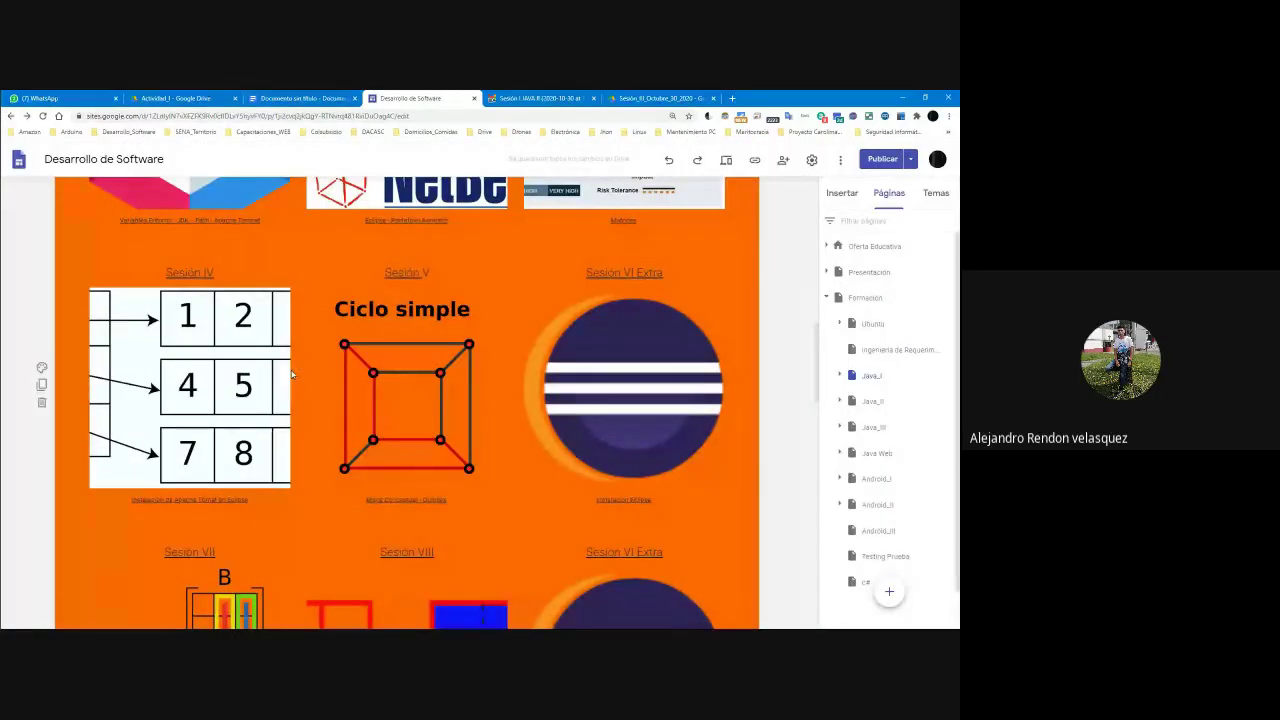
click(237, 370)
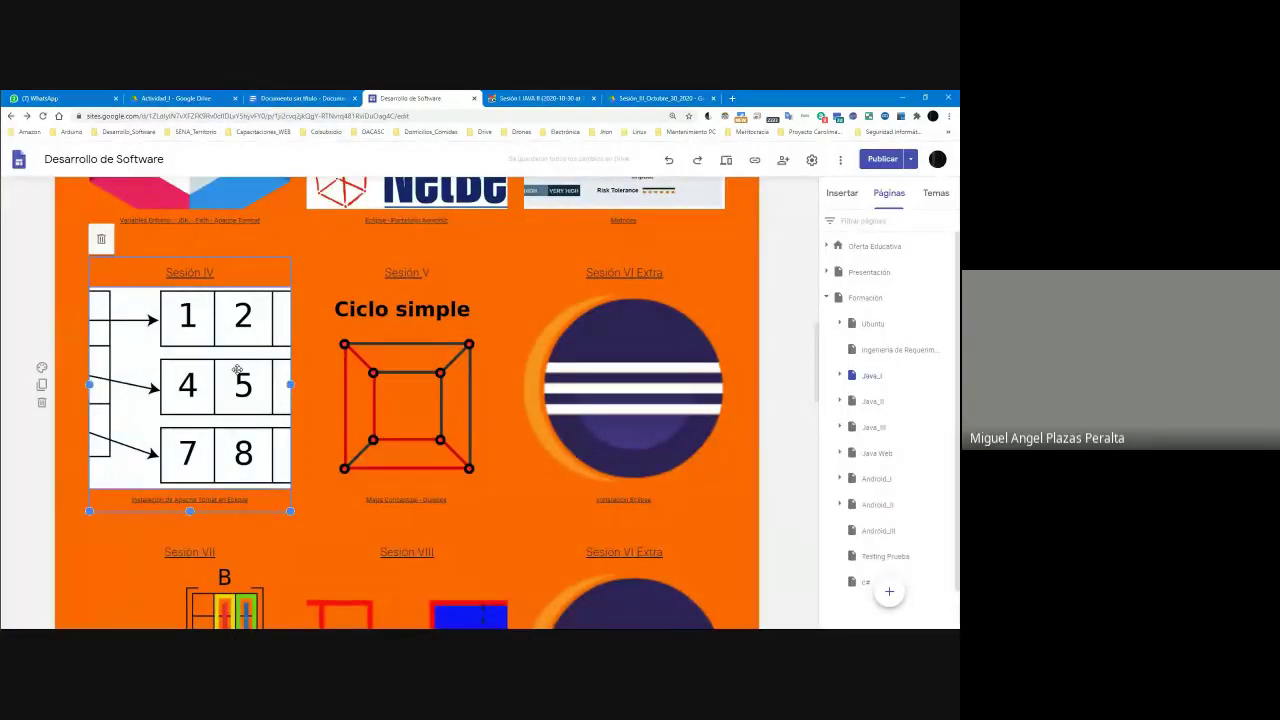
click(208, 323)
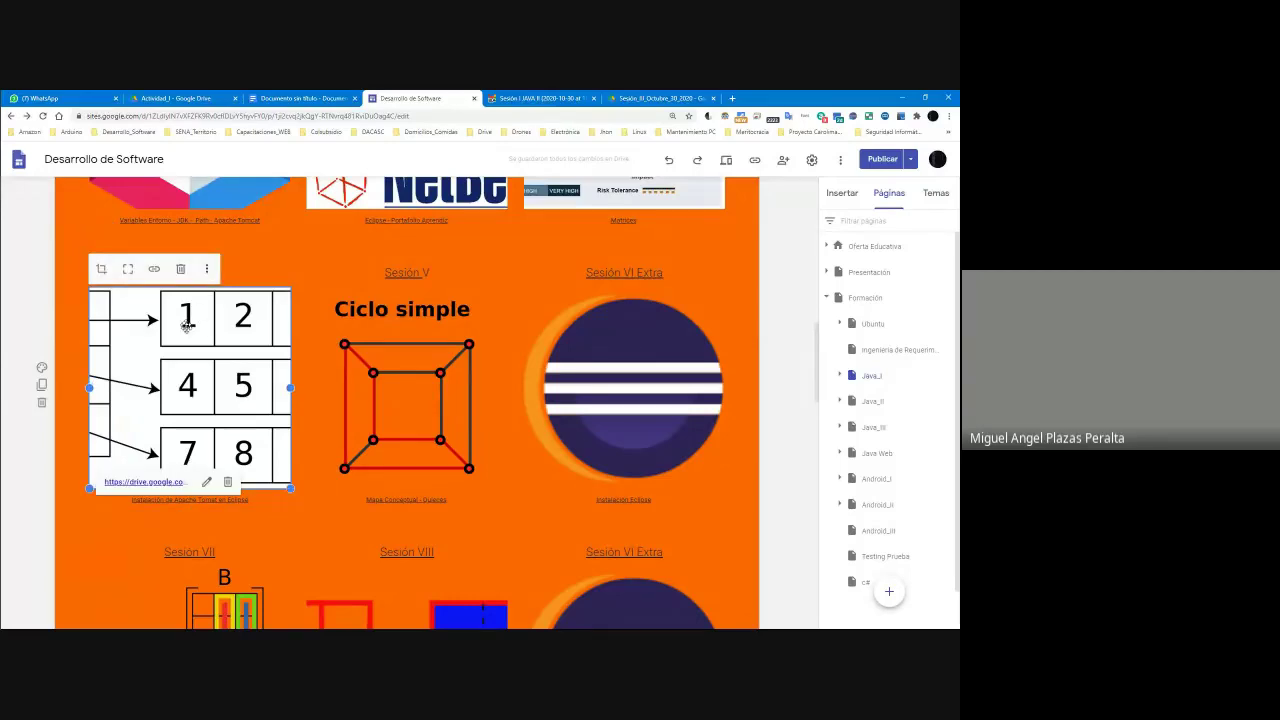
double_click(185, 349)
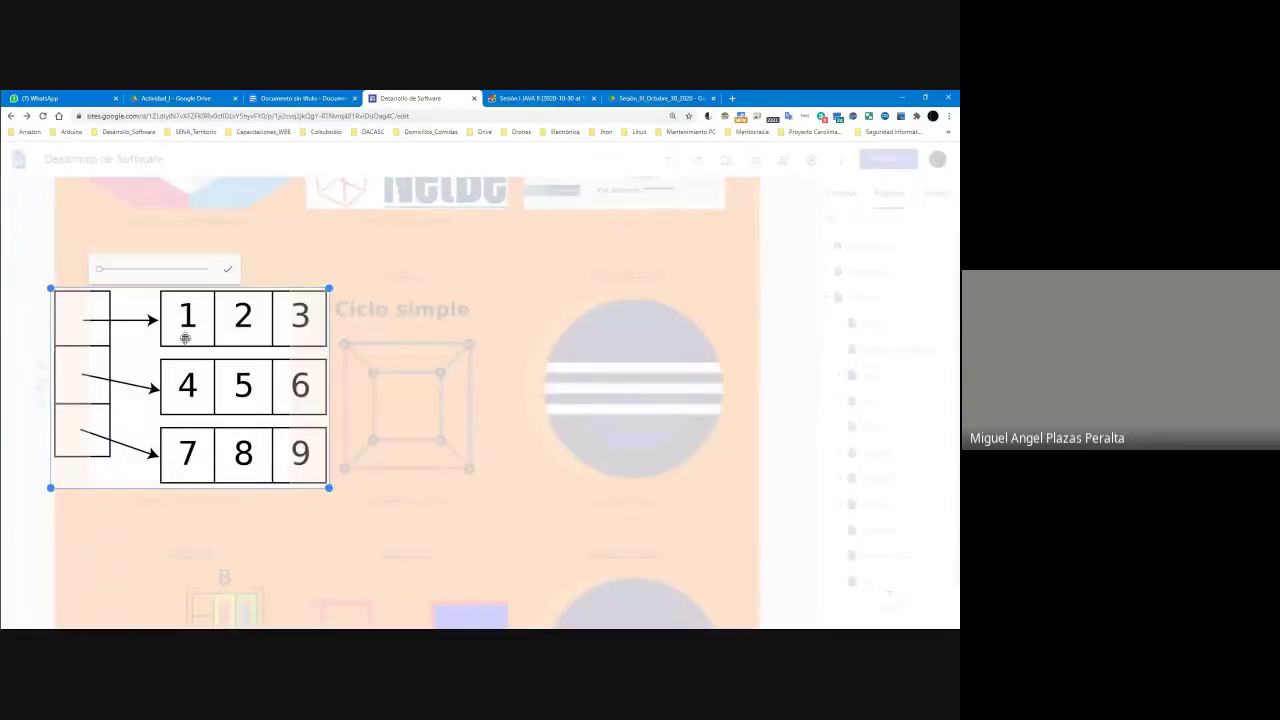
key(Escape)
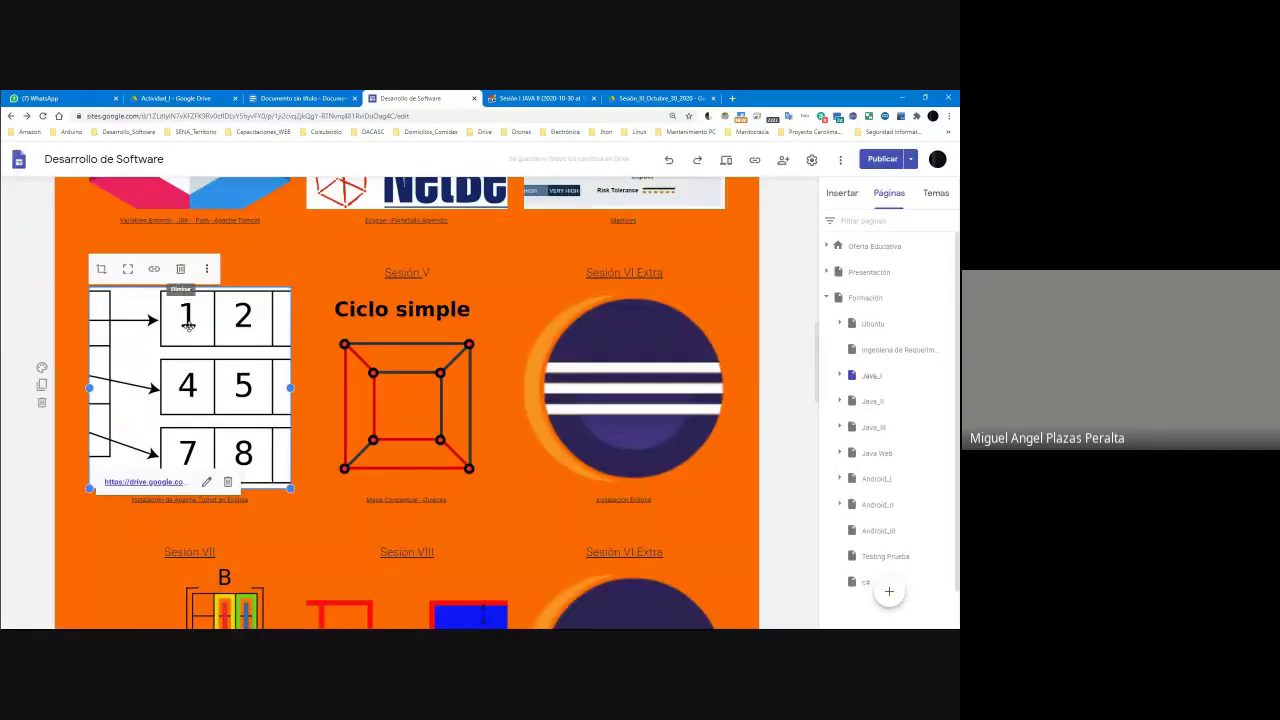
double_click(188, 325)
key(Escape)
drag(212, 333, 218, 384)
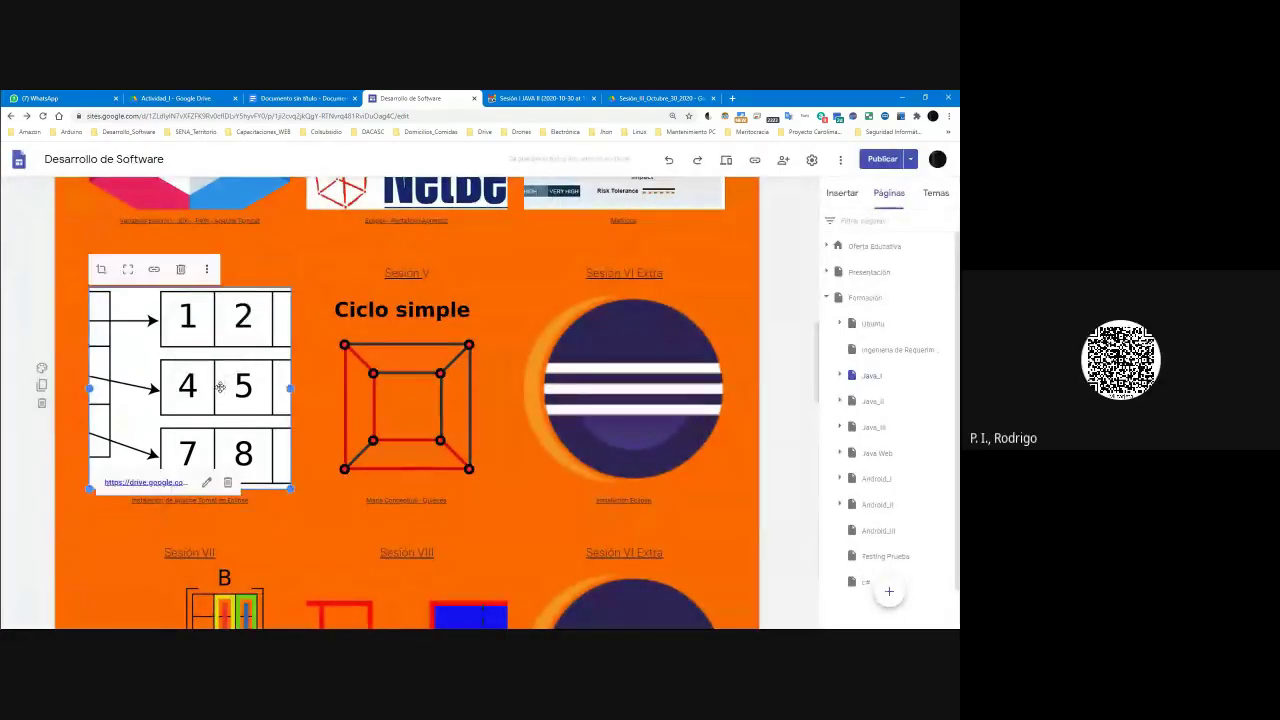
double_click(219, 386)
key(Return)
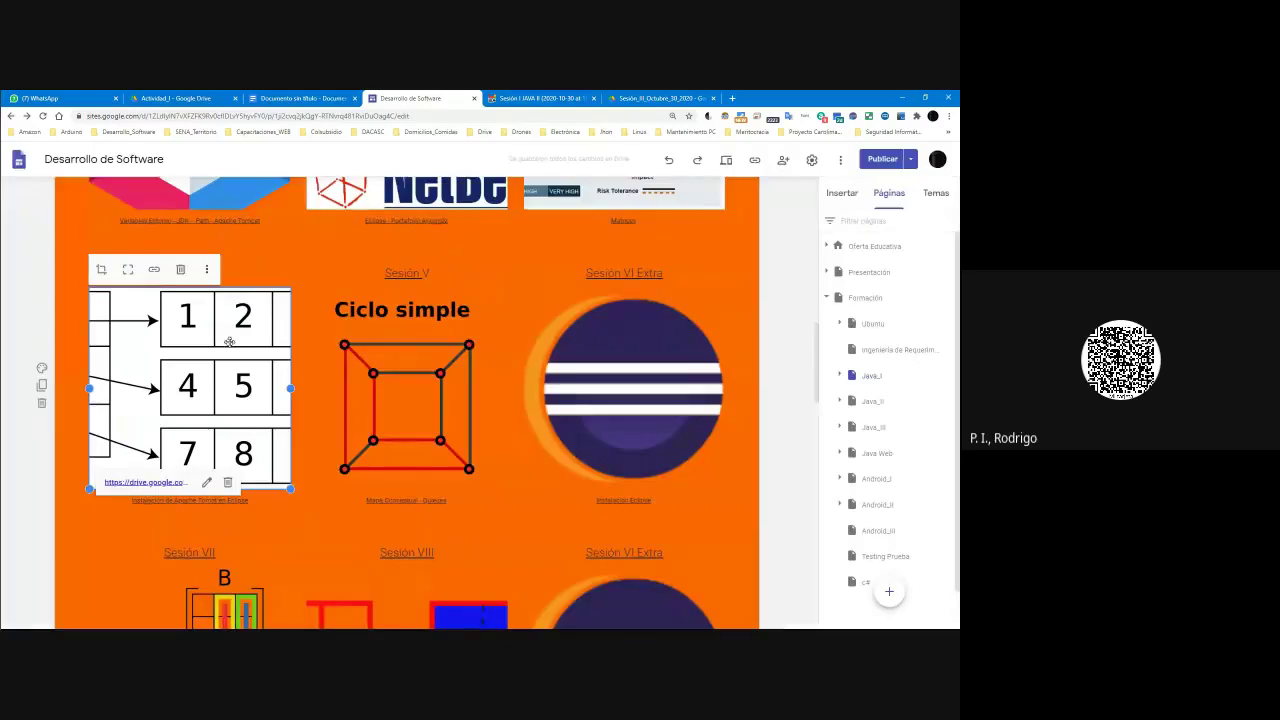
Step: Start replacing the Sesión IV image and search Google Images for "apache tomcat"
click(208, 272)
click(230, 273)
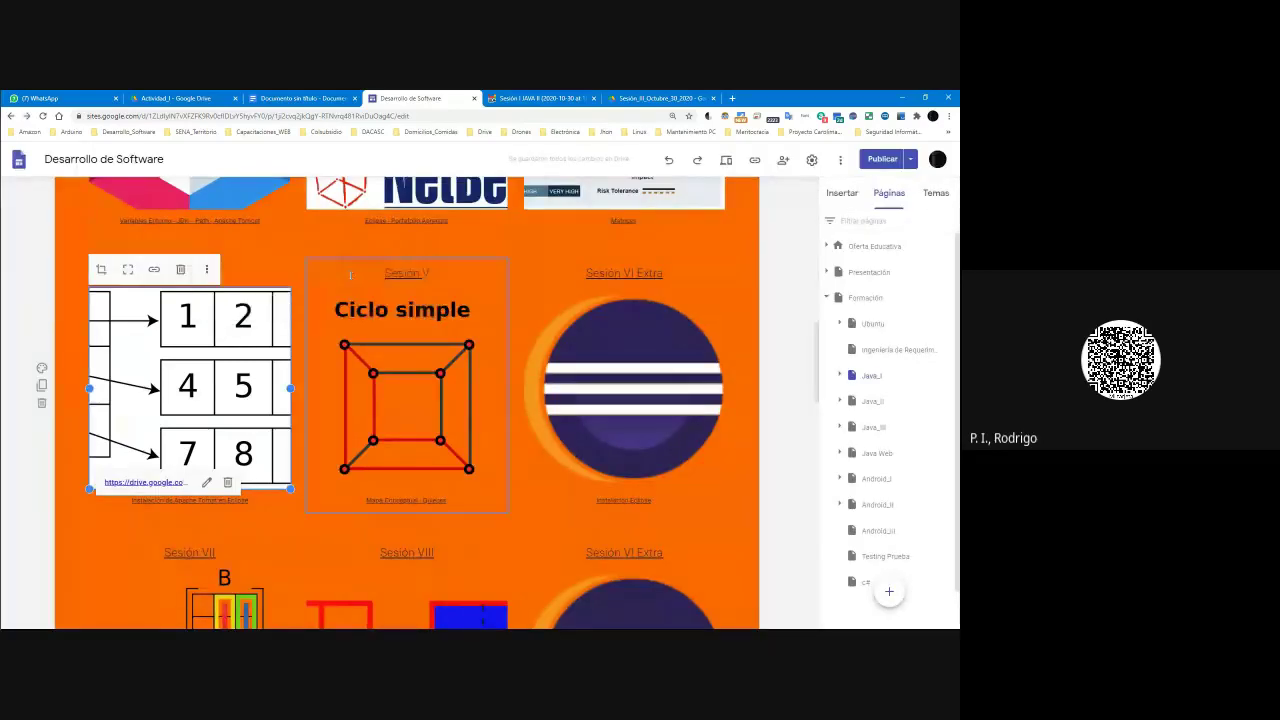
click(208, 272)
mouse_move(231, 273)
click(362, 303)
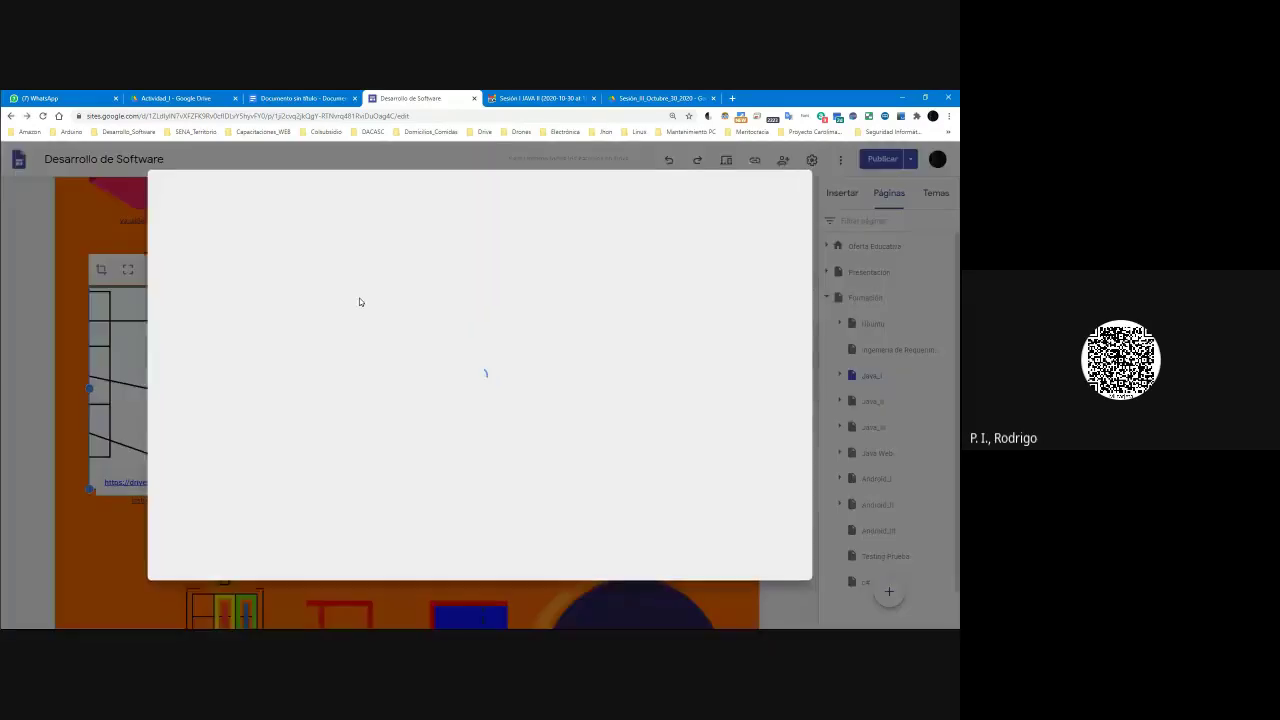
click(350, 191)
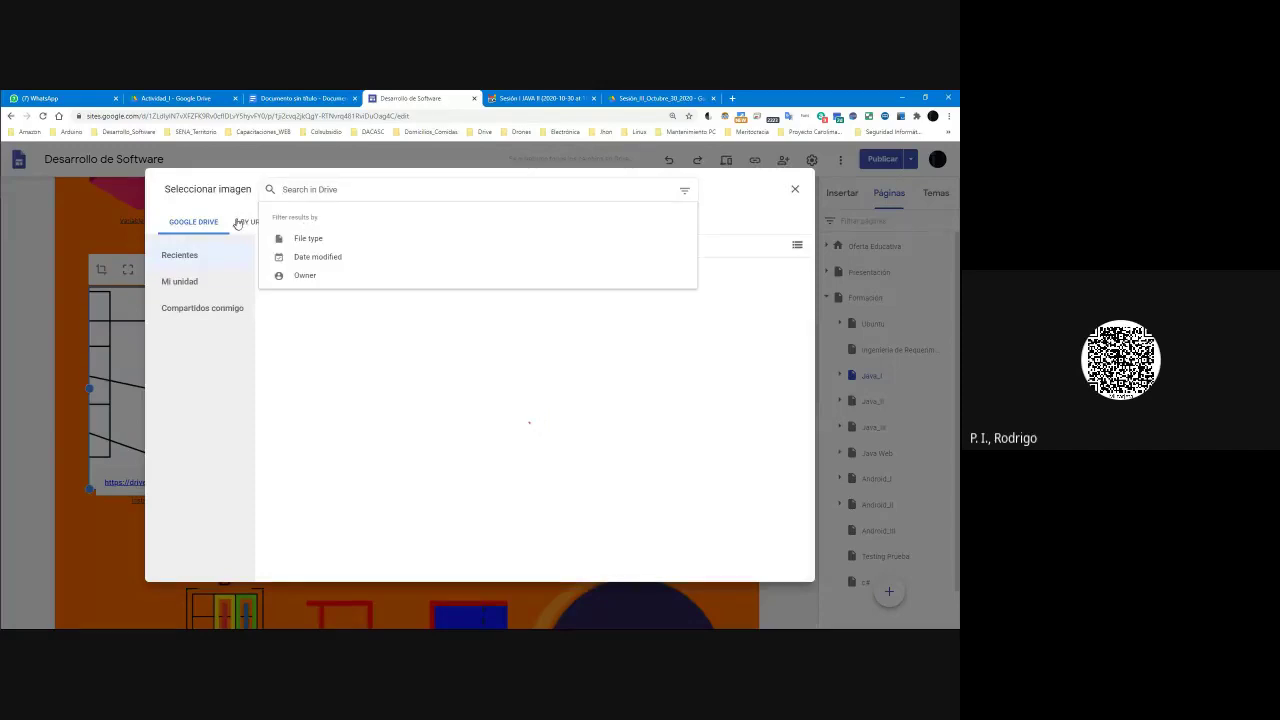
click(309, 222)
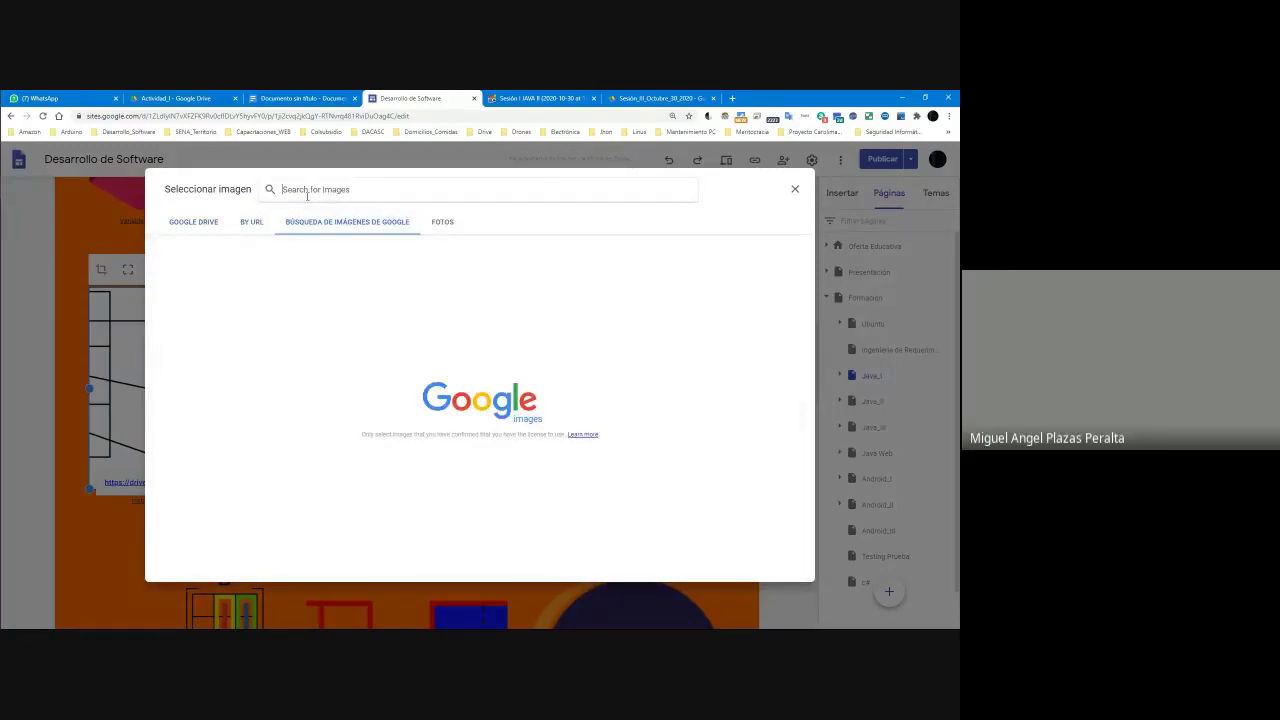
text(apache tomcat)
key(Return)
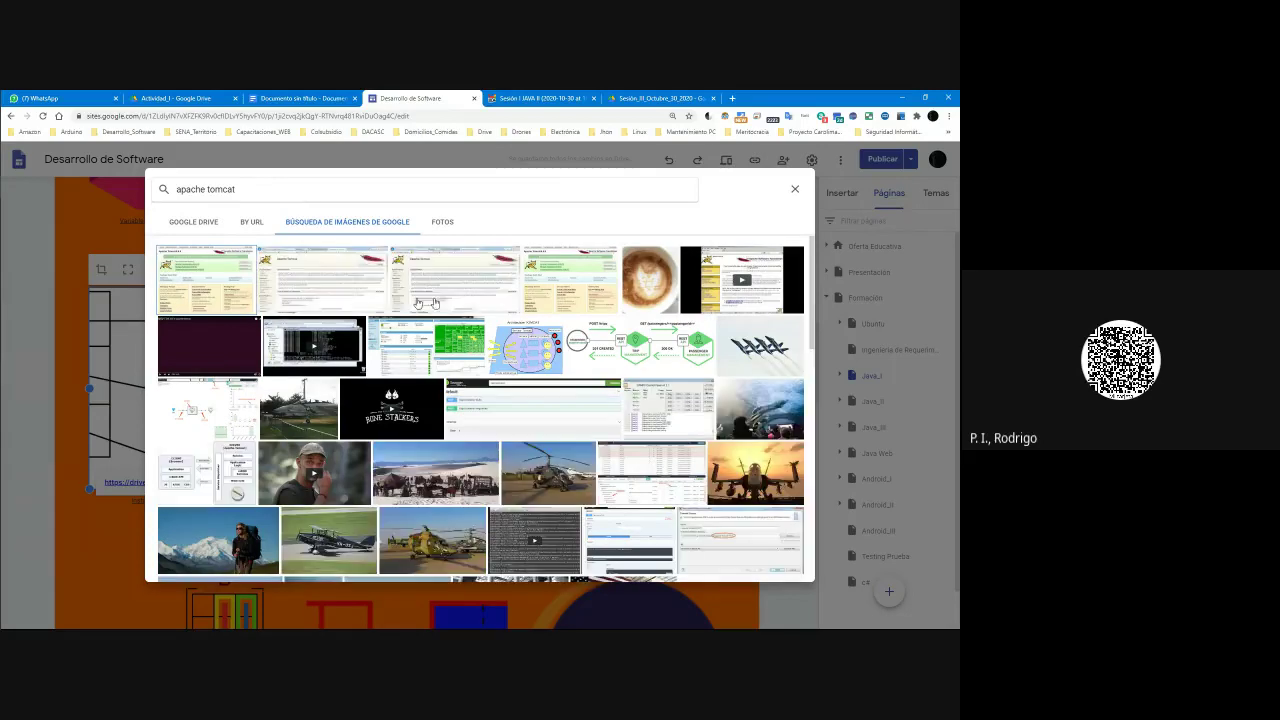
Step: Insert the video thumbnail of the Apache Tomcat welcome page as the new Sesión IV image
drag(812, 283, 486, 259)
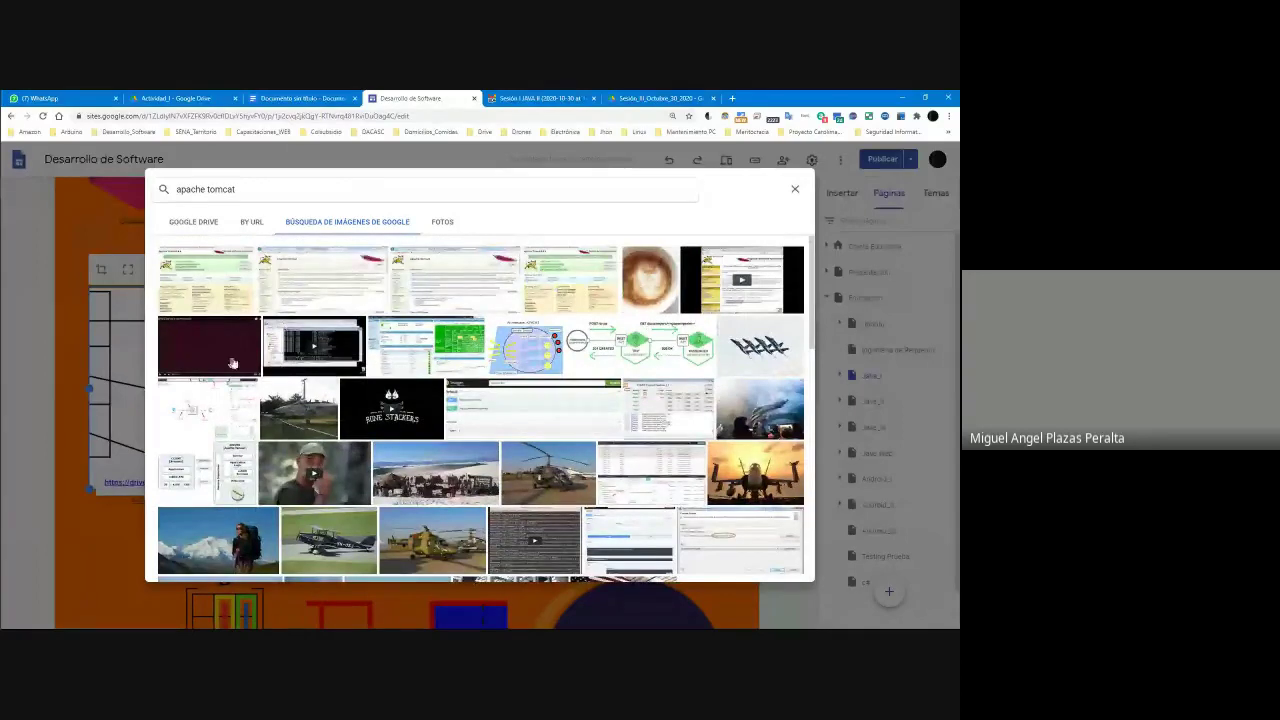
click(740, 279)
click(740, 279)
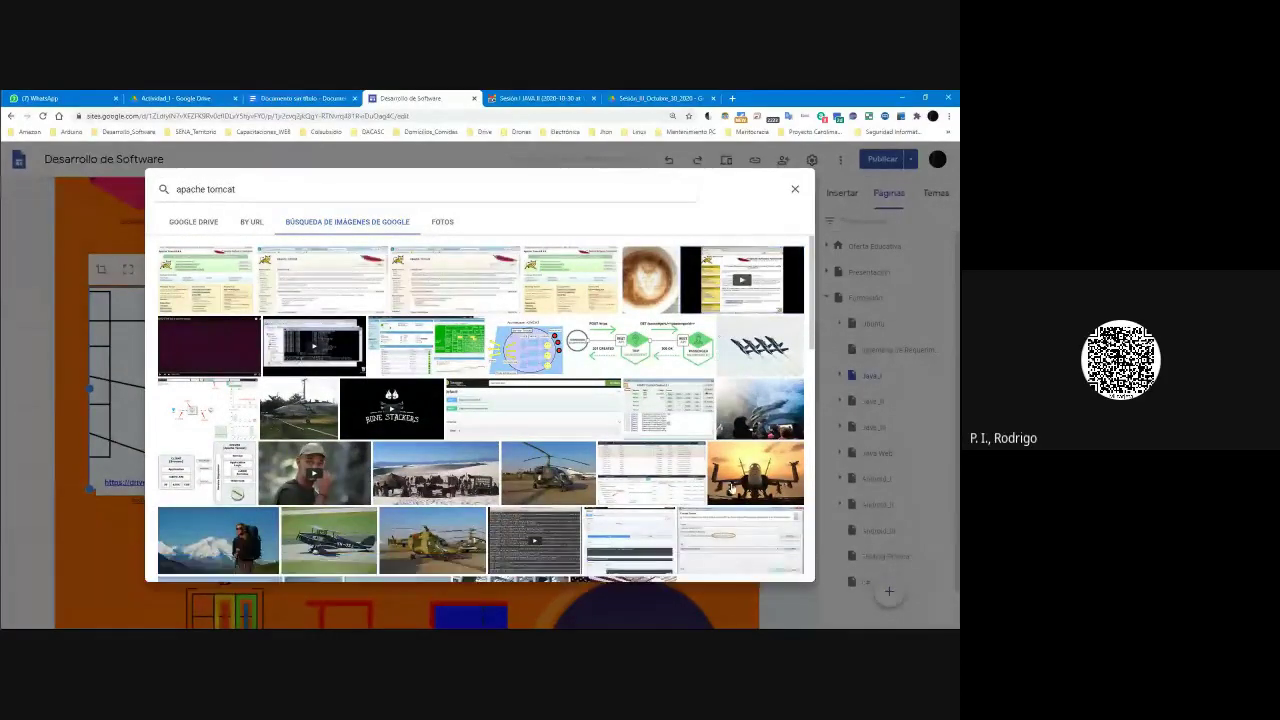
click(765, 280)
click(771, 572)
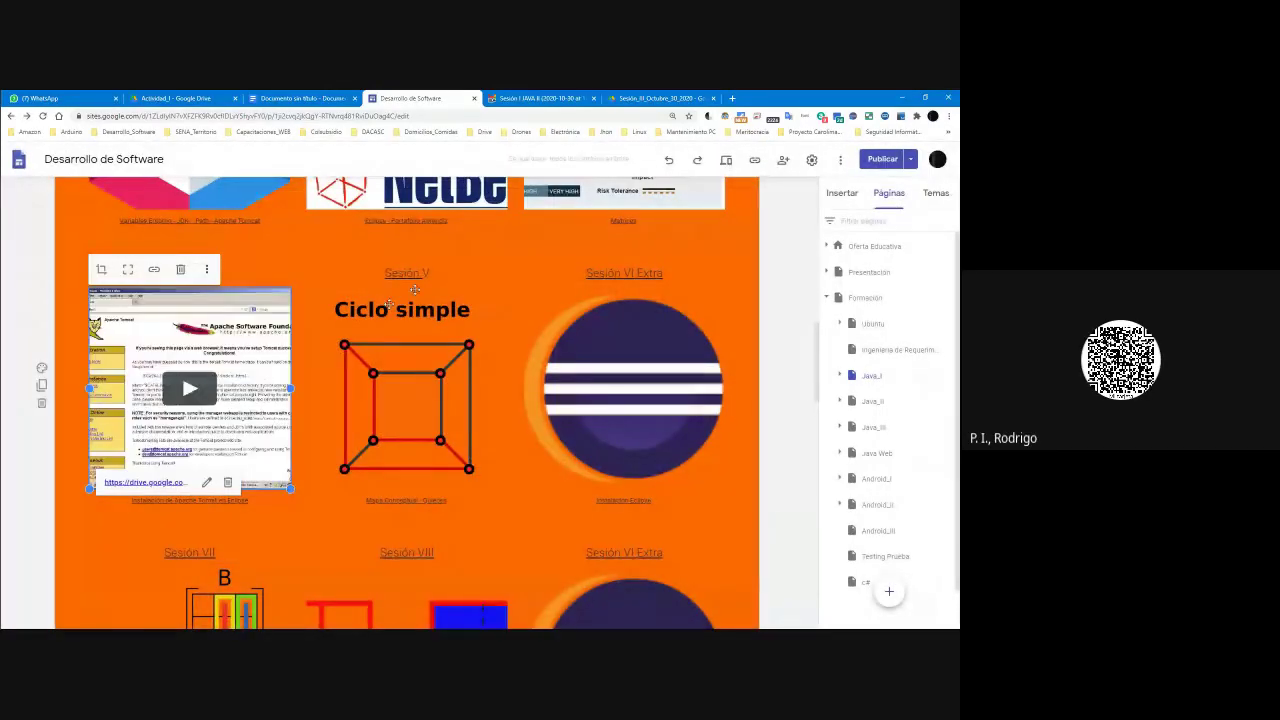
Step: Publish the site with the updated Java_I page
click(869, 163)
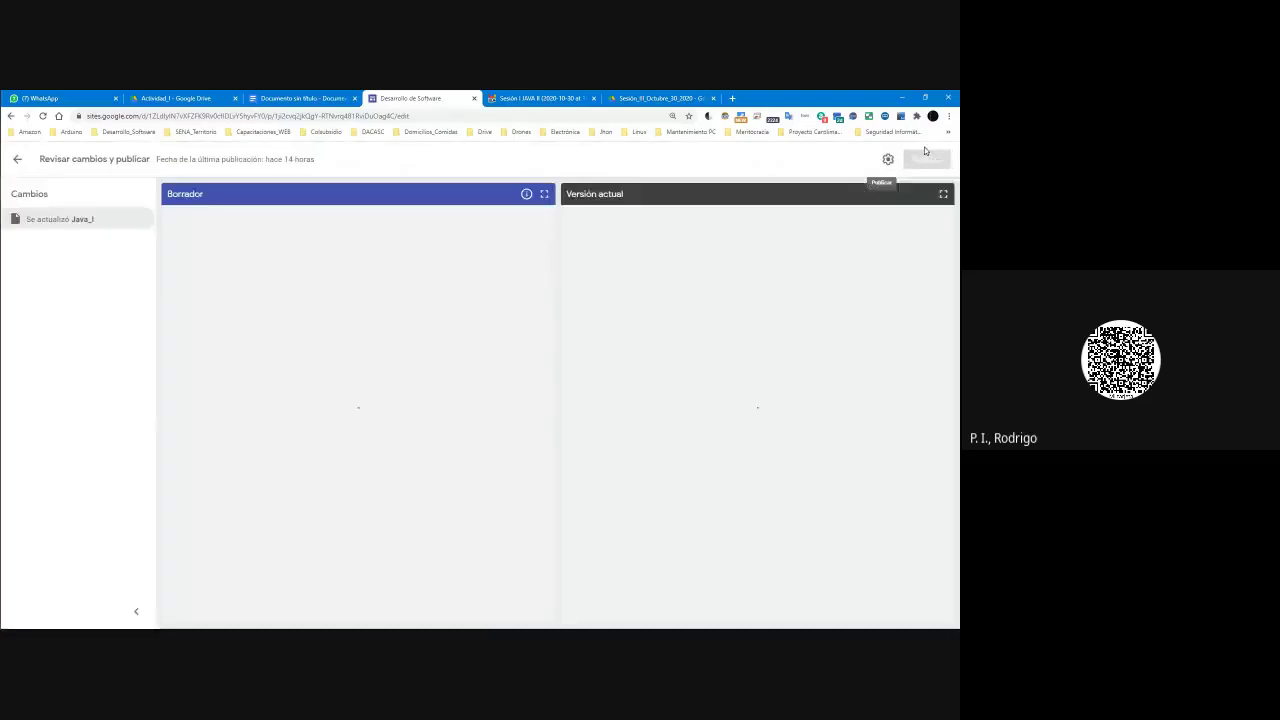
click(910, 161)
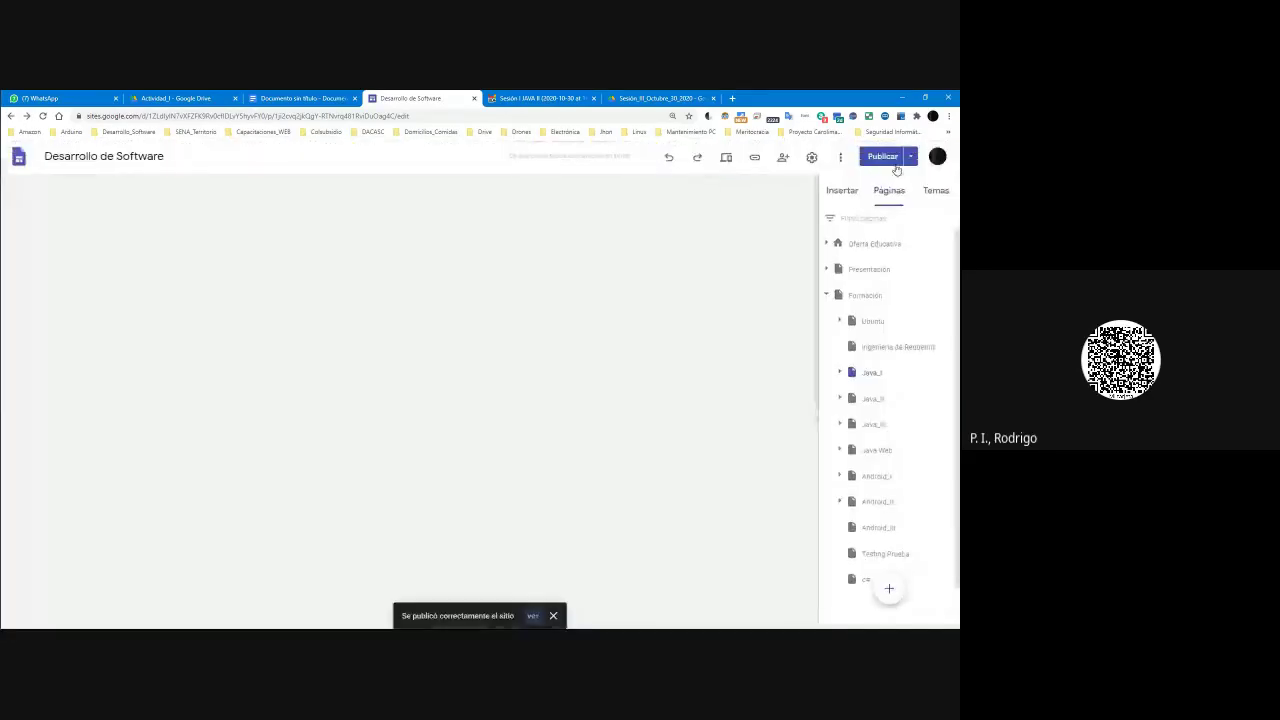
scroll(408, 412, down, 5)
scroll(408, 412, down, 3)
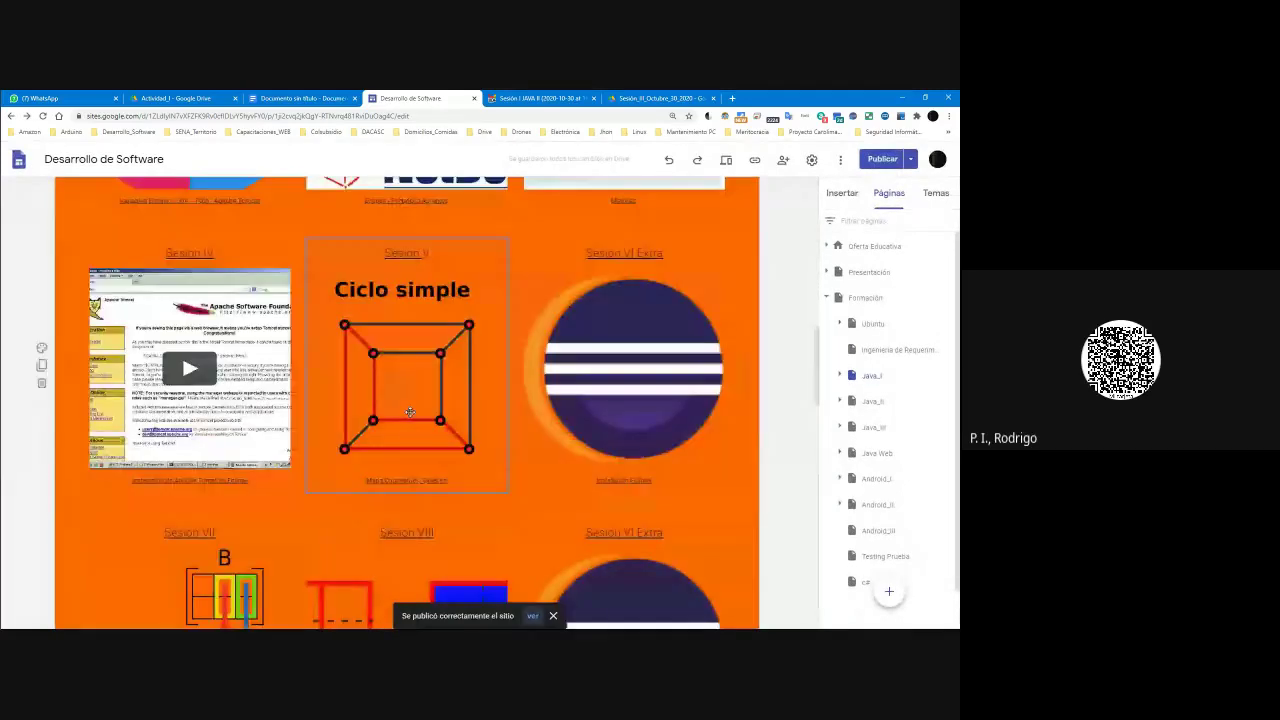
Step: Preview the Java_I page and examine how the Sesión IV entry looks
click(726, 159)
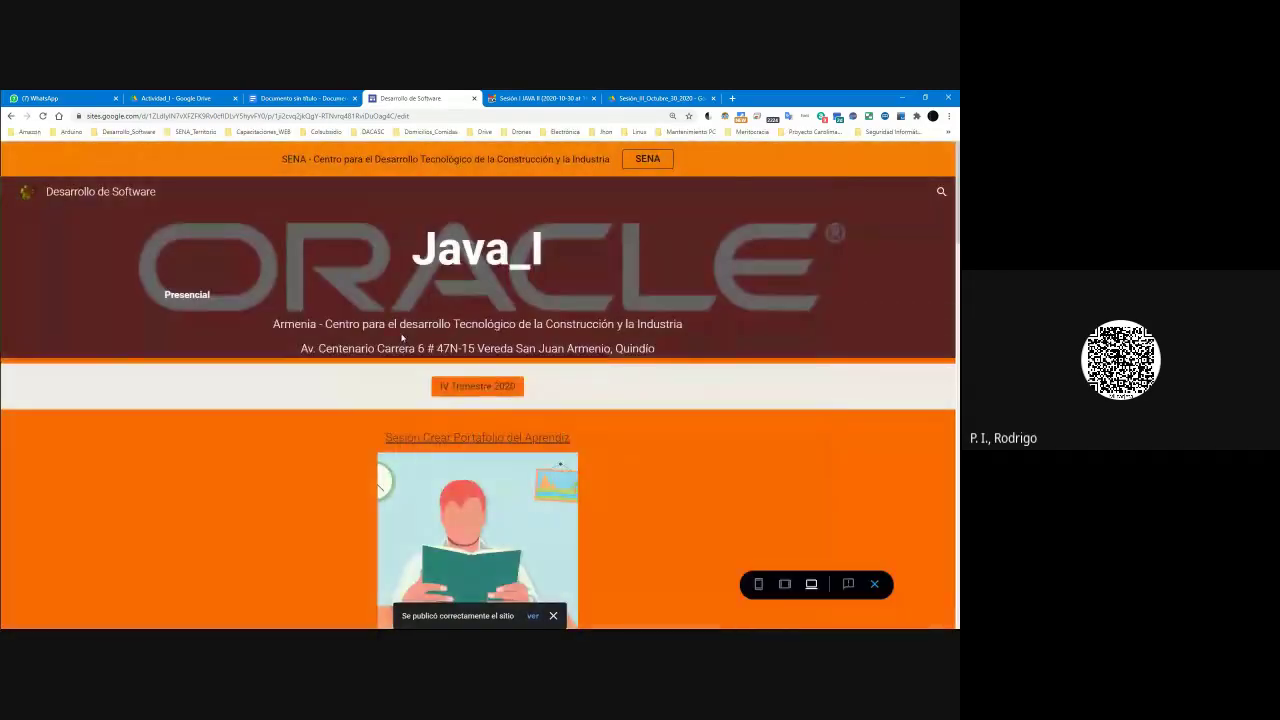
scroll(401, 338, down, 10)
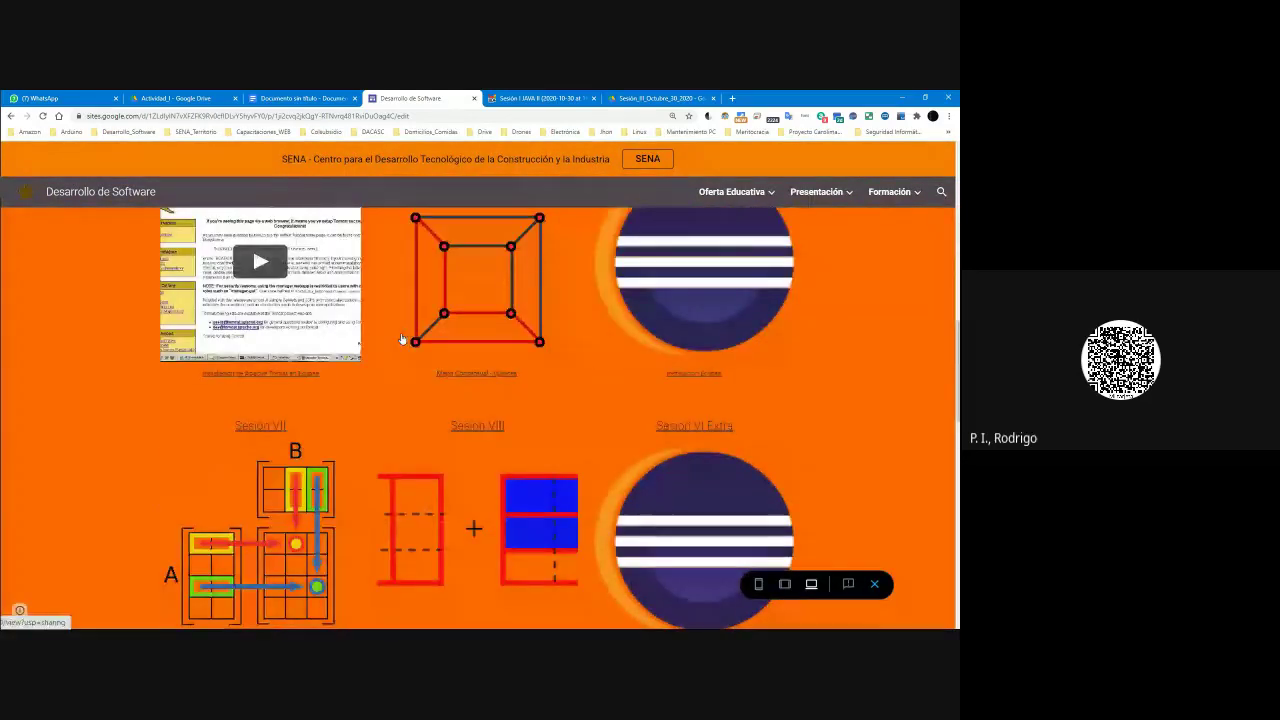
scroll(401, 333, up, 3)
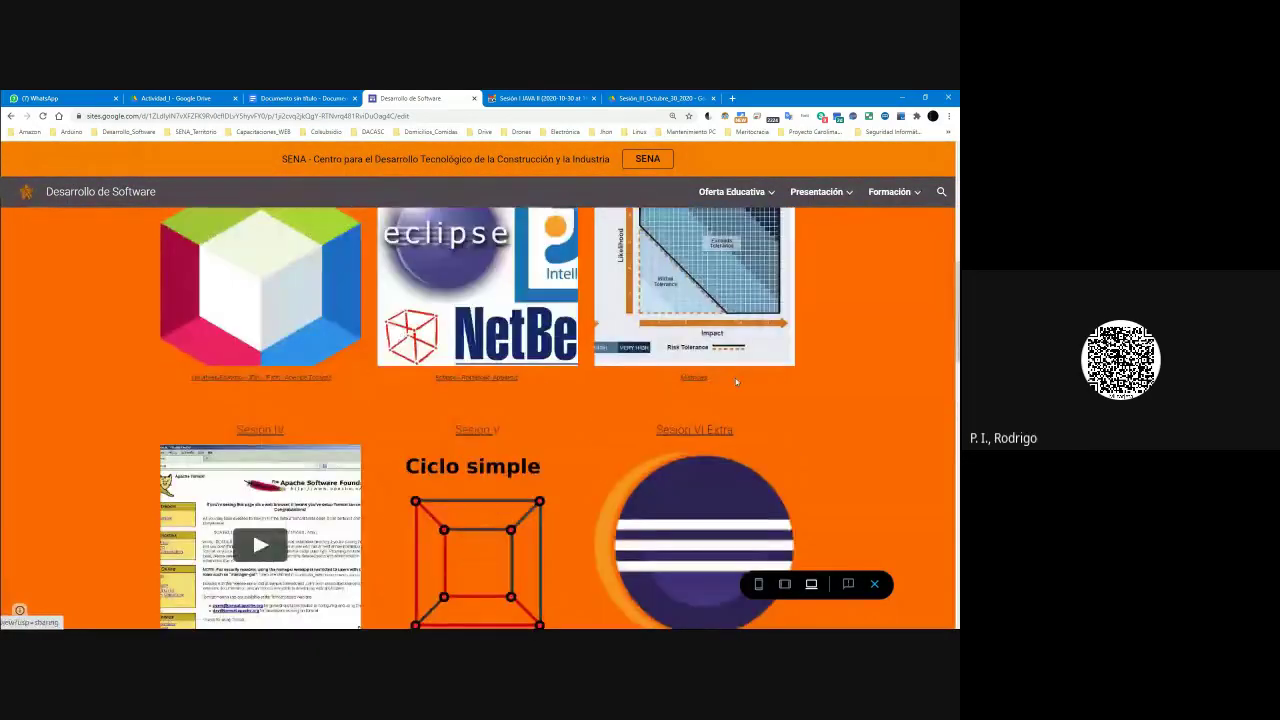
Step: Open the Sesión IV recording from the previewed Java_I page, play it and lower its volume
scroll(821, 411, down, 3)
scroll(817, 409, up, 3)
scroll(817, 409, down, 3)
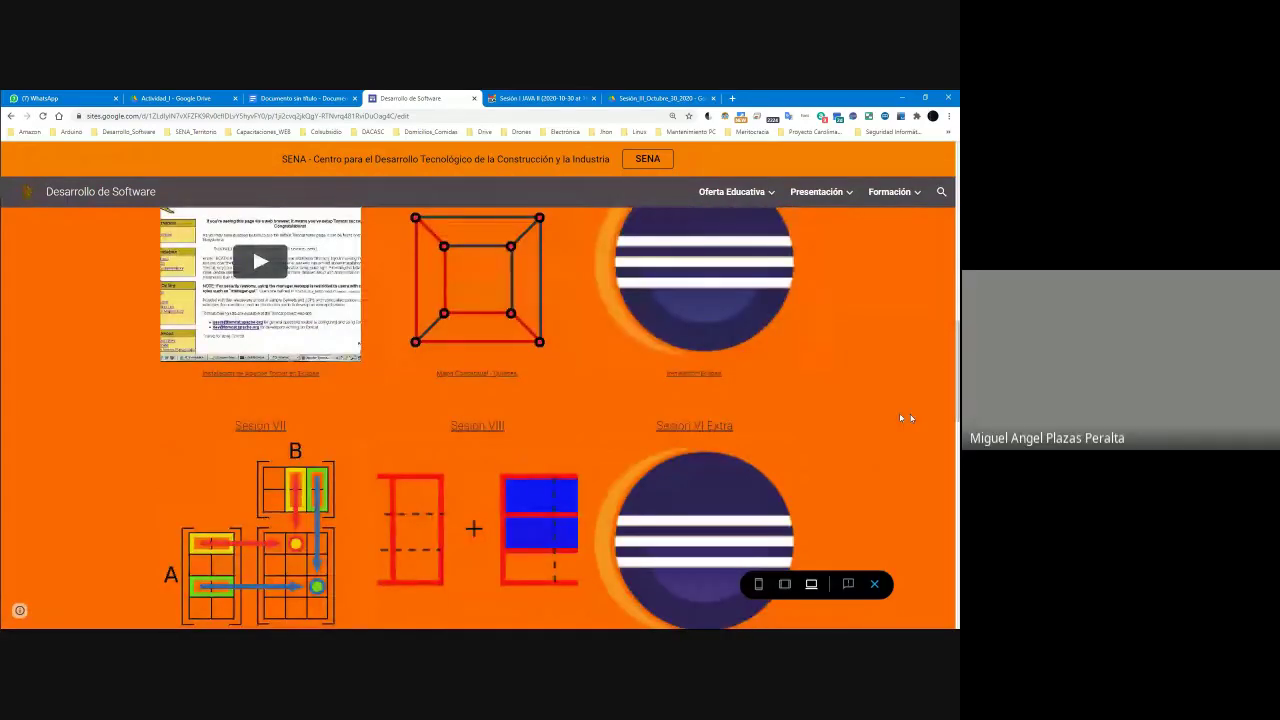
scroll(259, 553, up, 3)
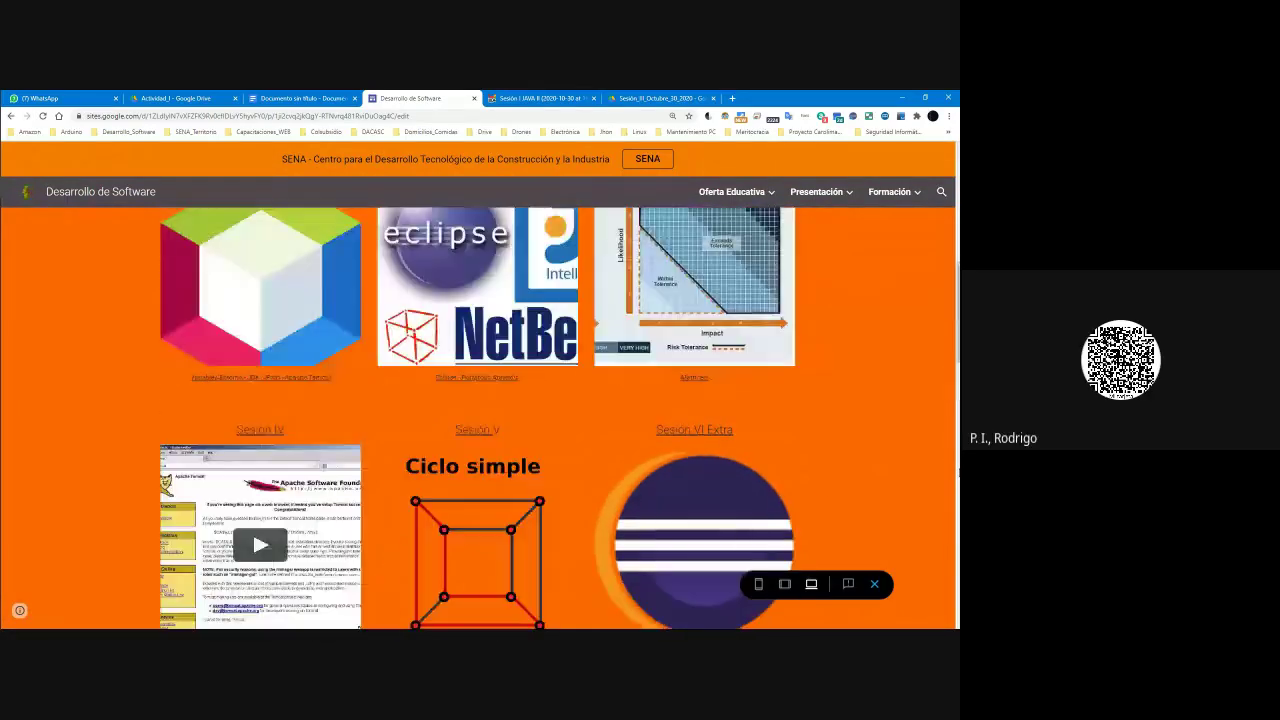
click(259, 548)
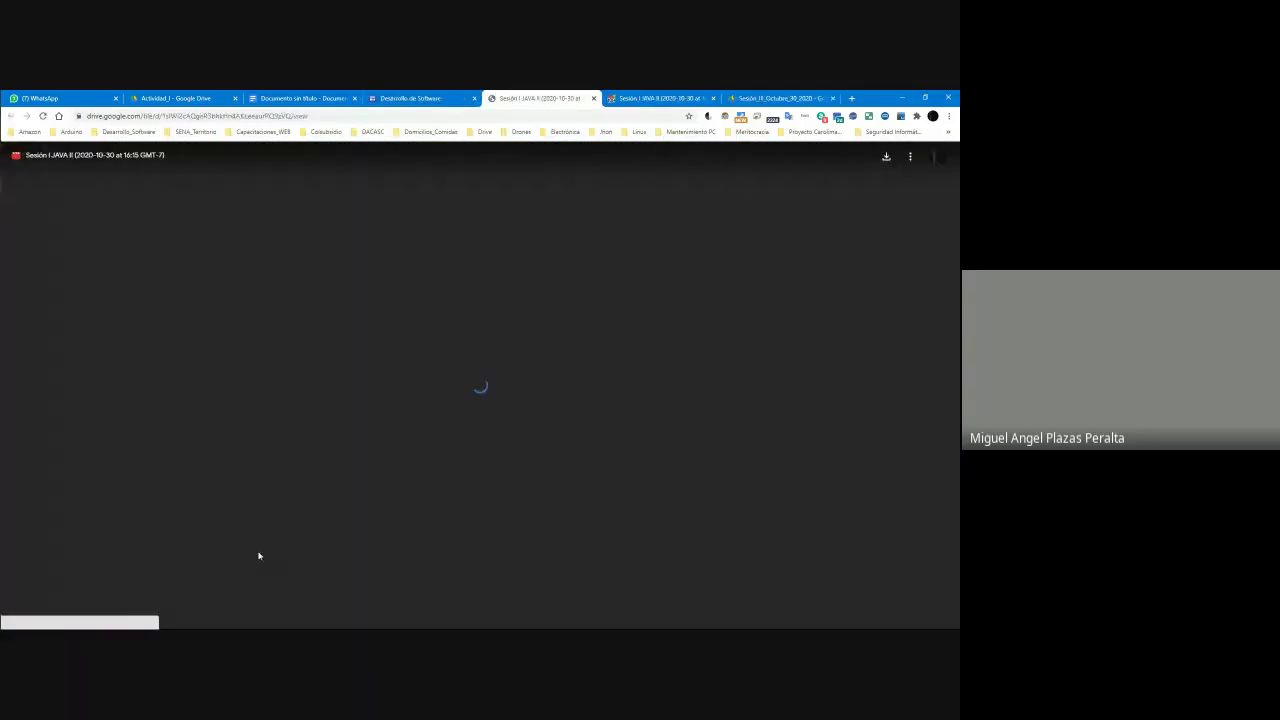
click(478, 410)
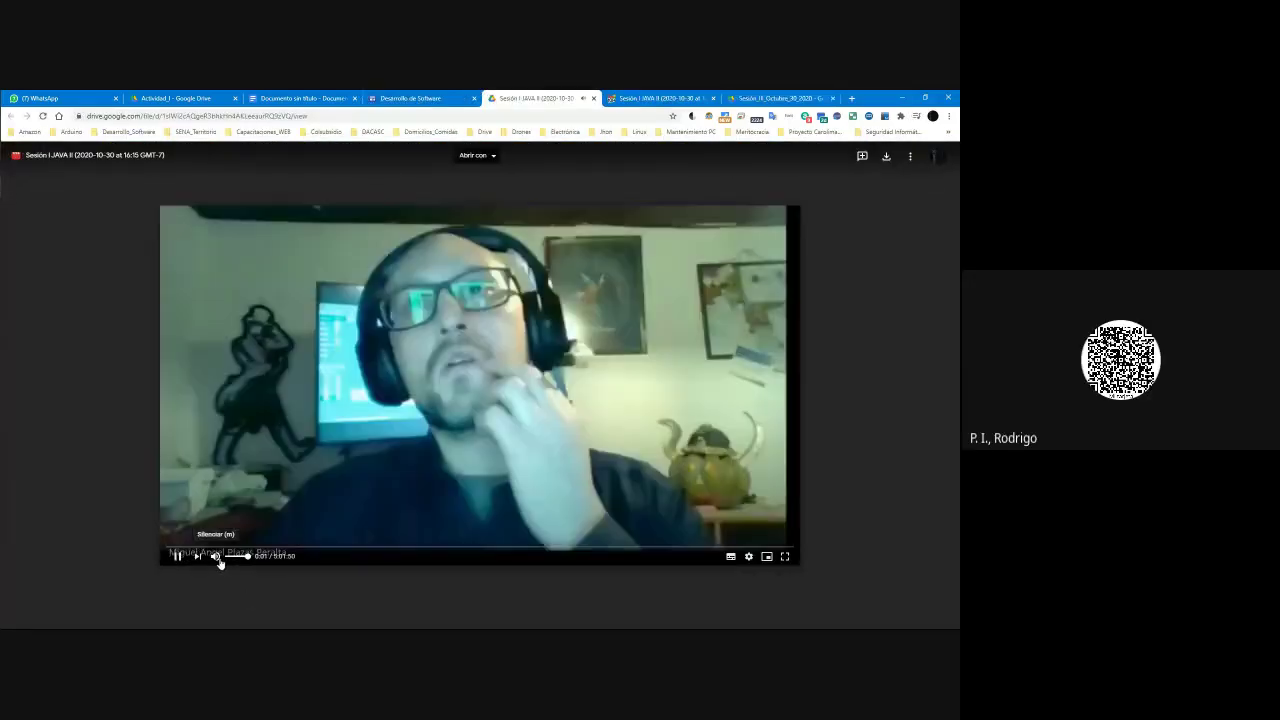
drag(237, 557, 229, 560)
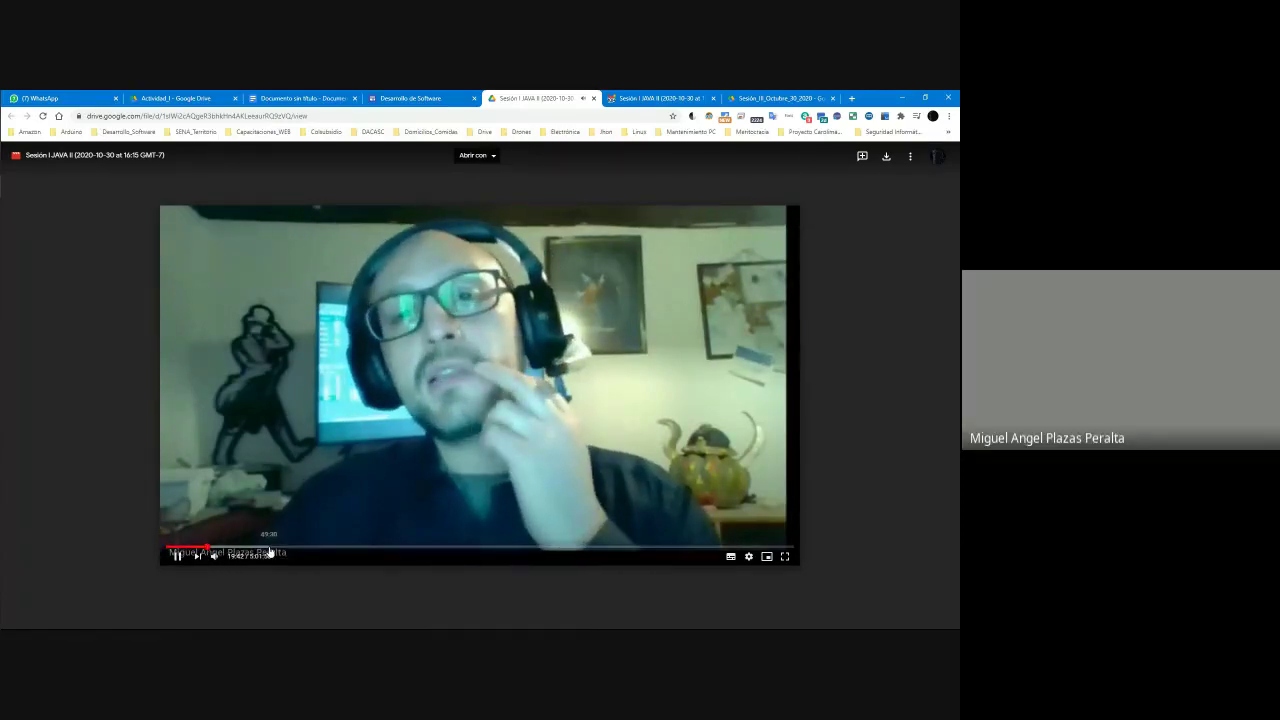
Step: Skip through the recording to about 4:42:09 and pause it
click(285, 548)
drag(335, 548, 753, 548)
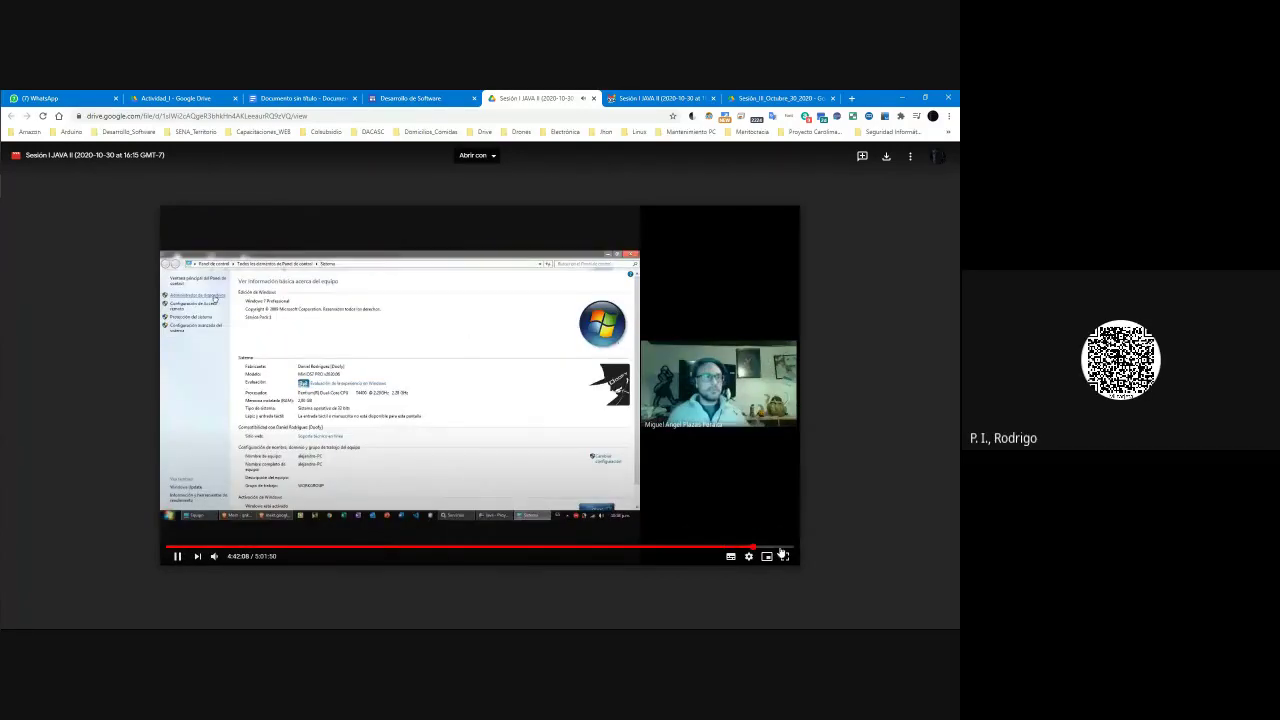
click(492, 392)
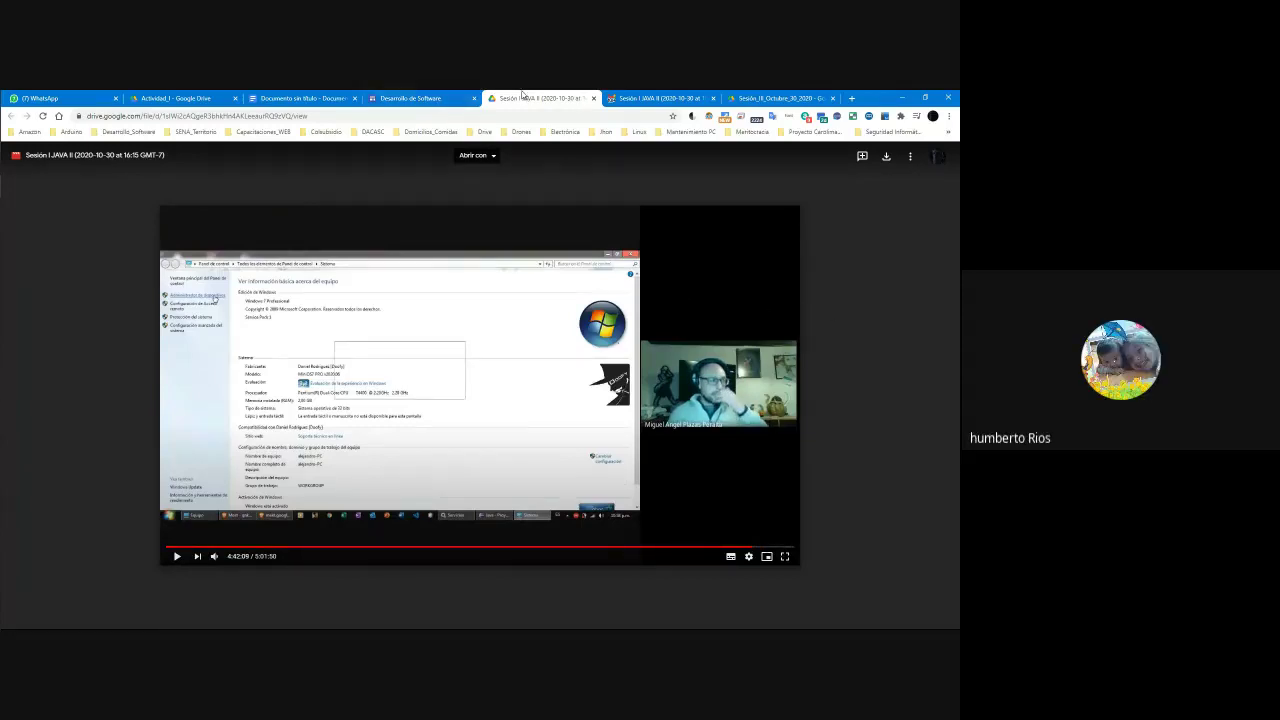
Step: Close the recording and review the session entries in the Java_I page preview
middle_click(521, 97)
scroll(478, 420, down, 2)
scroll(478, 420, up, 5)
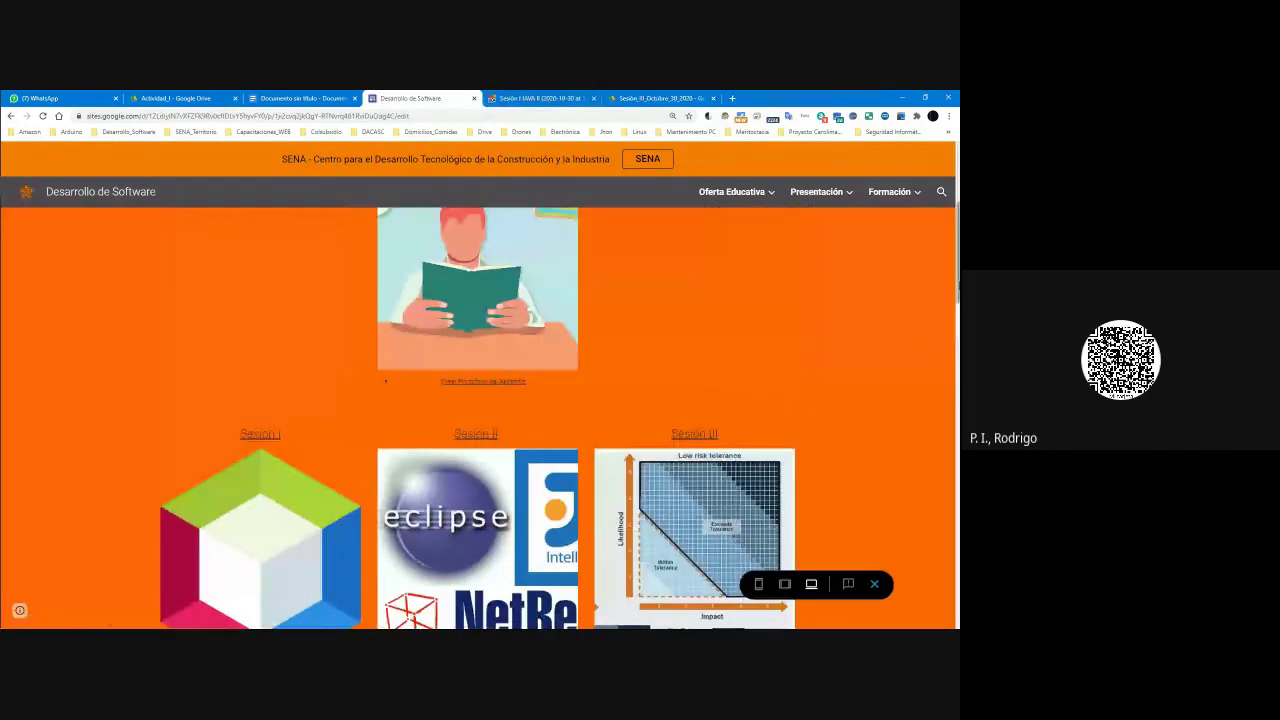
scroll(804, 377, down, 3)
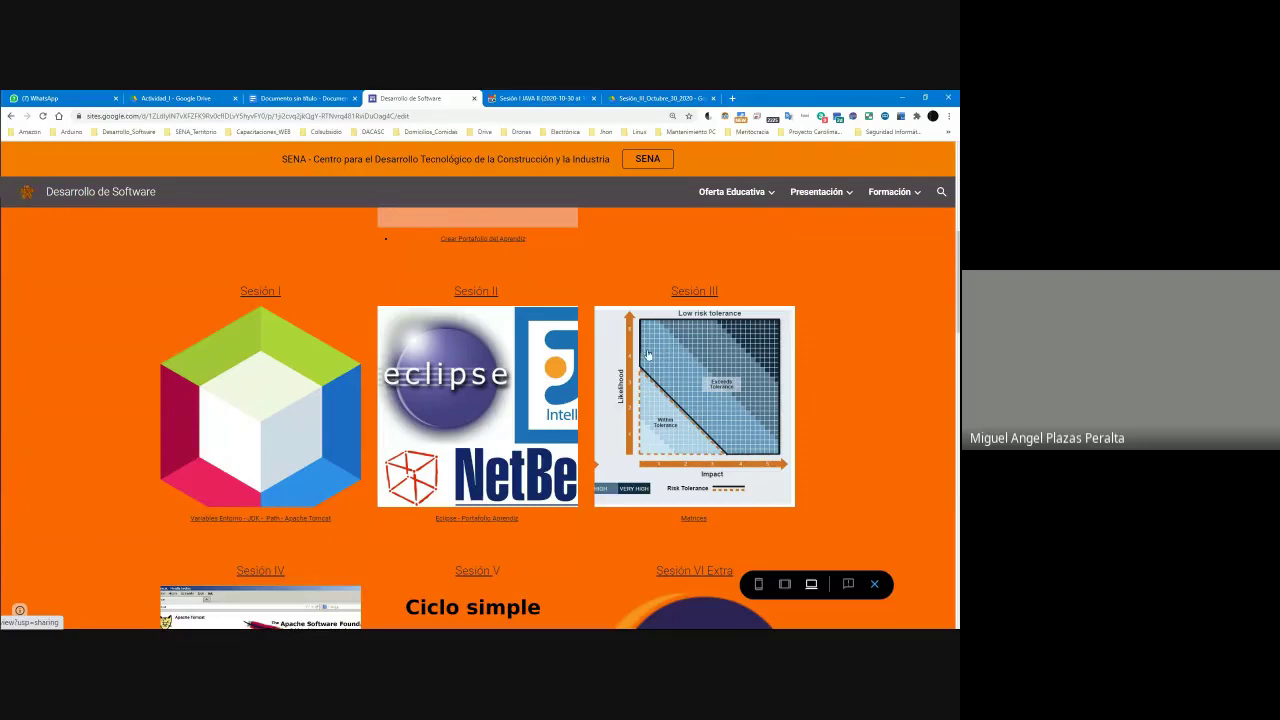
Step: Compare the list of Meet recording e-mails in Gmail with the October 2020 system calendar and look through the older messages
click(549, 97)
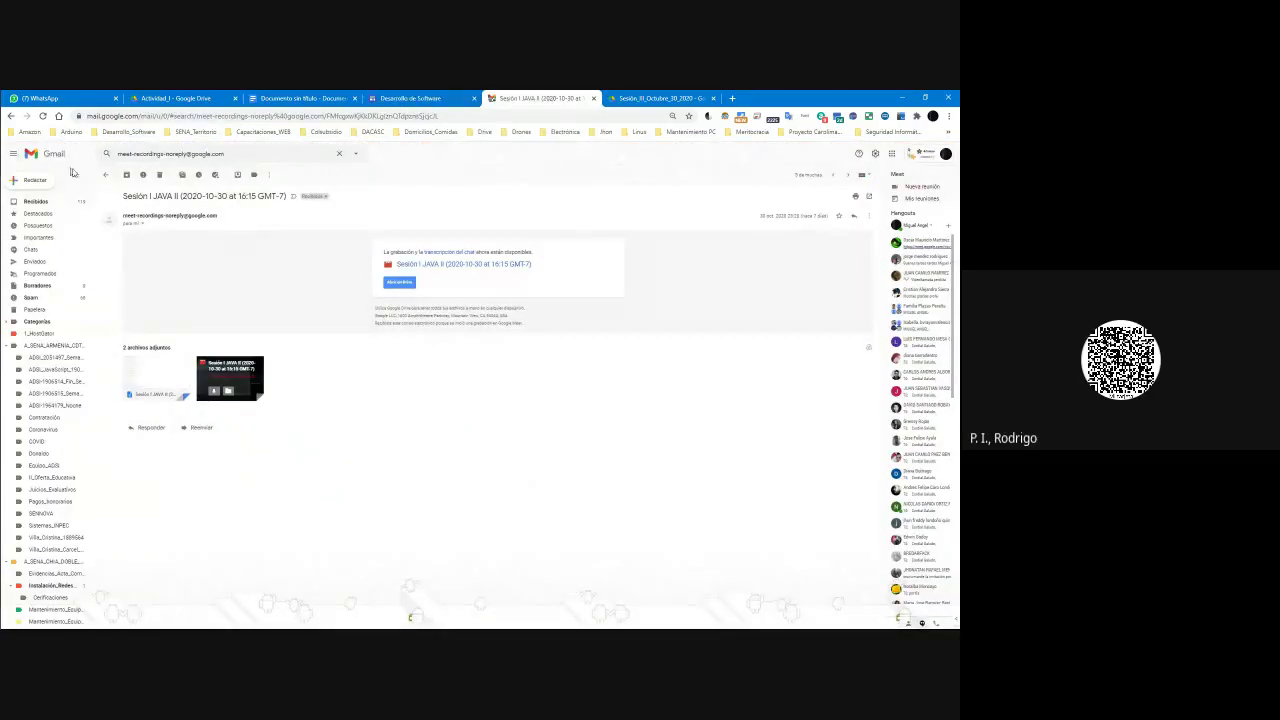
click(105, 174)
mouse_move(2, 575)
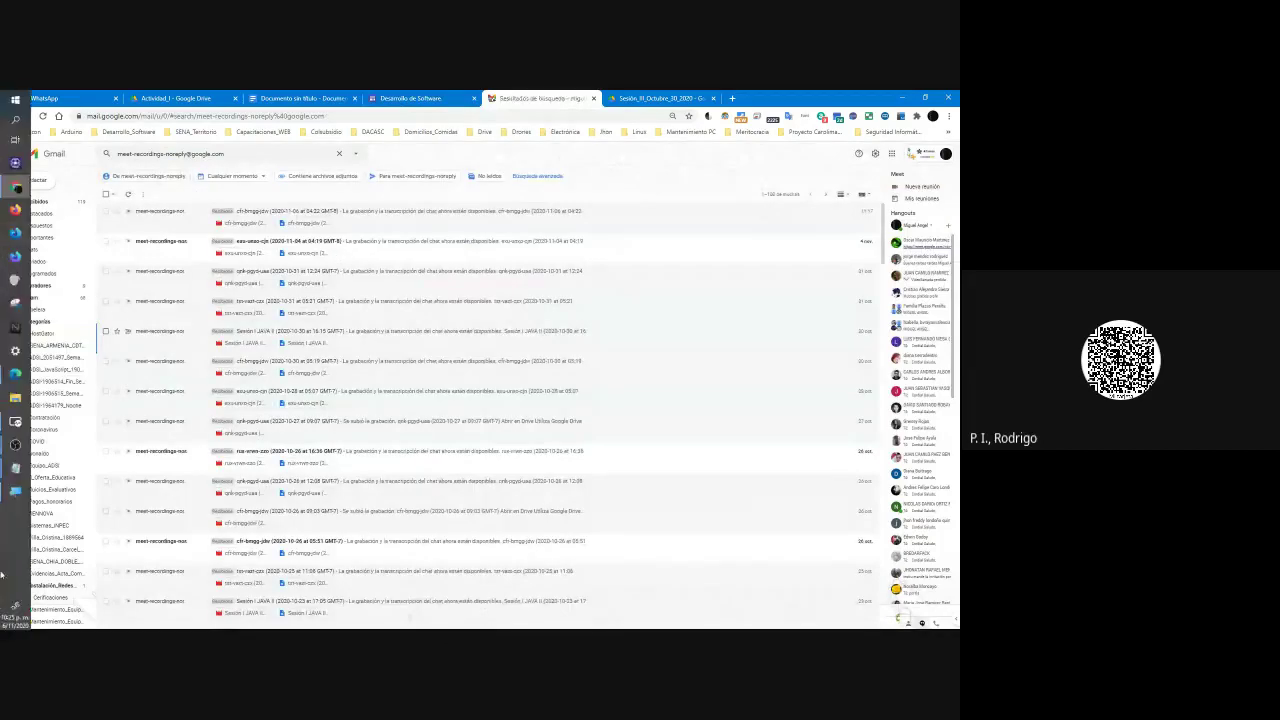
click(14, 619)
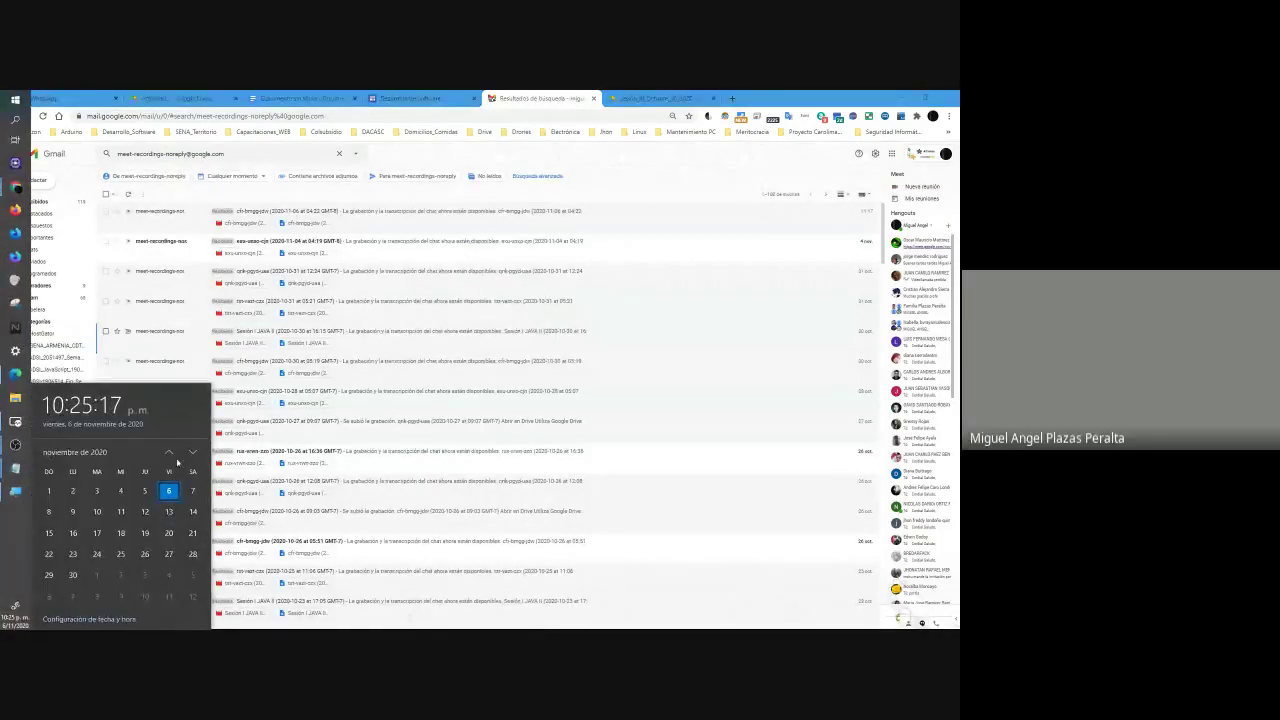
scroll(172, 565, up, 3)
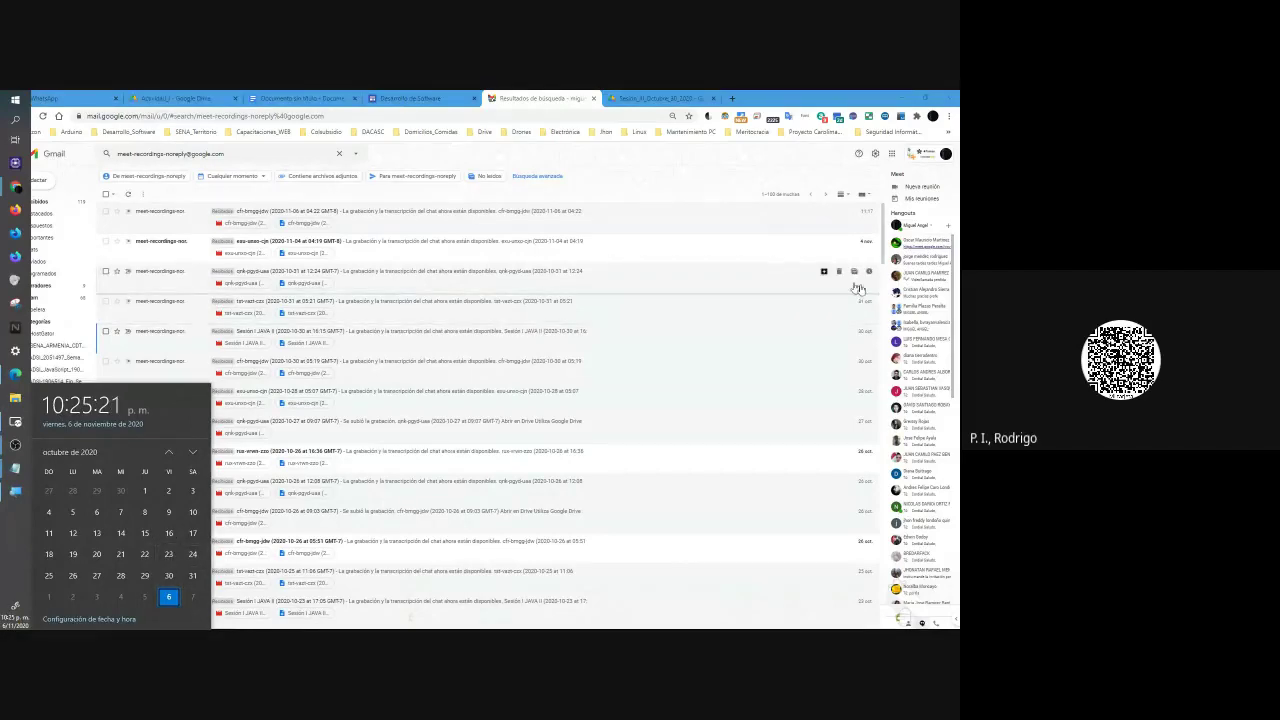
drag(884, 228, 860, 278)
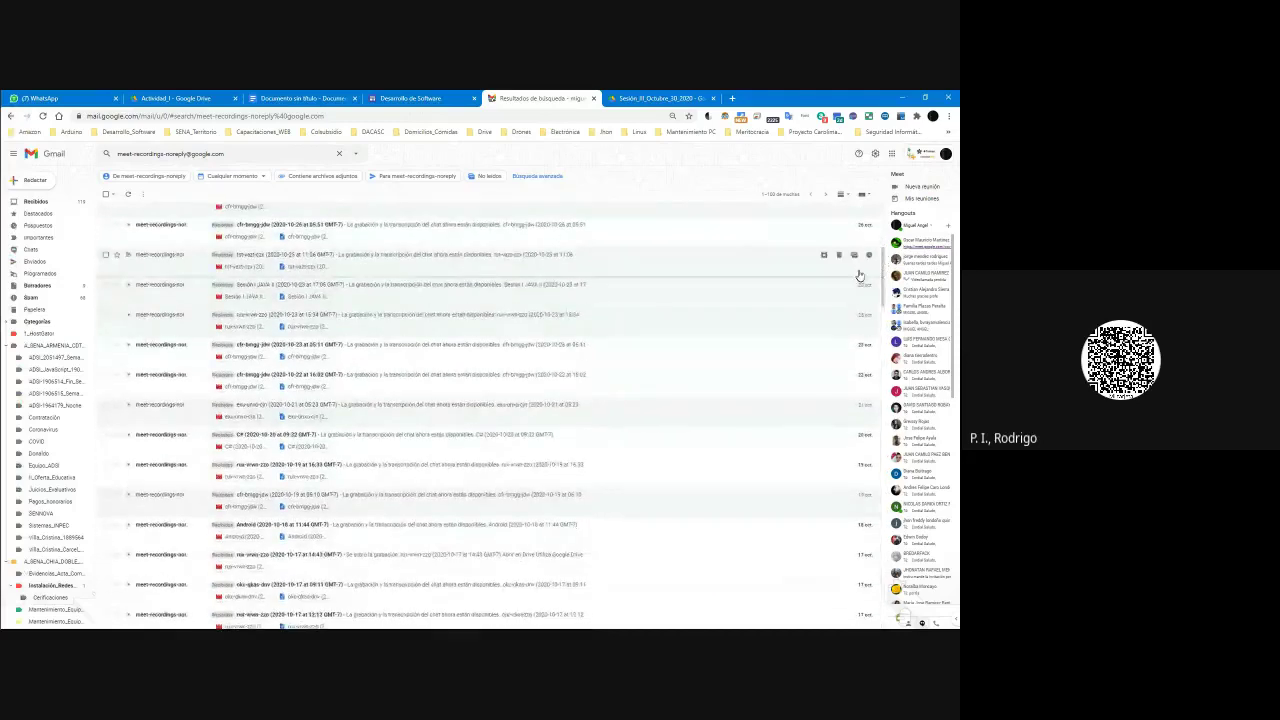
Step: Open the "Sesión I JAVA II (2020-10-23 at 17:05 GMT-7)" e-mail and check the Drive location options of its video
click(150, 295)
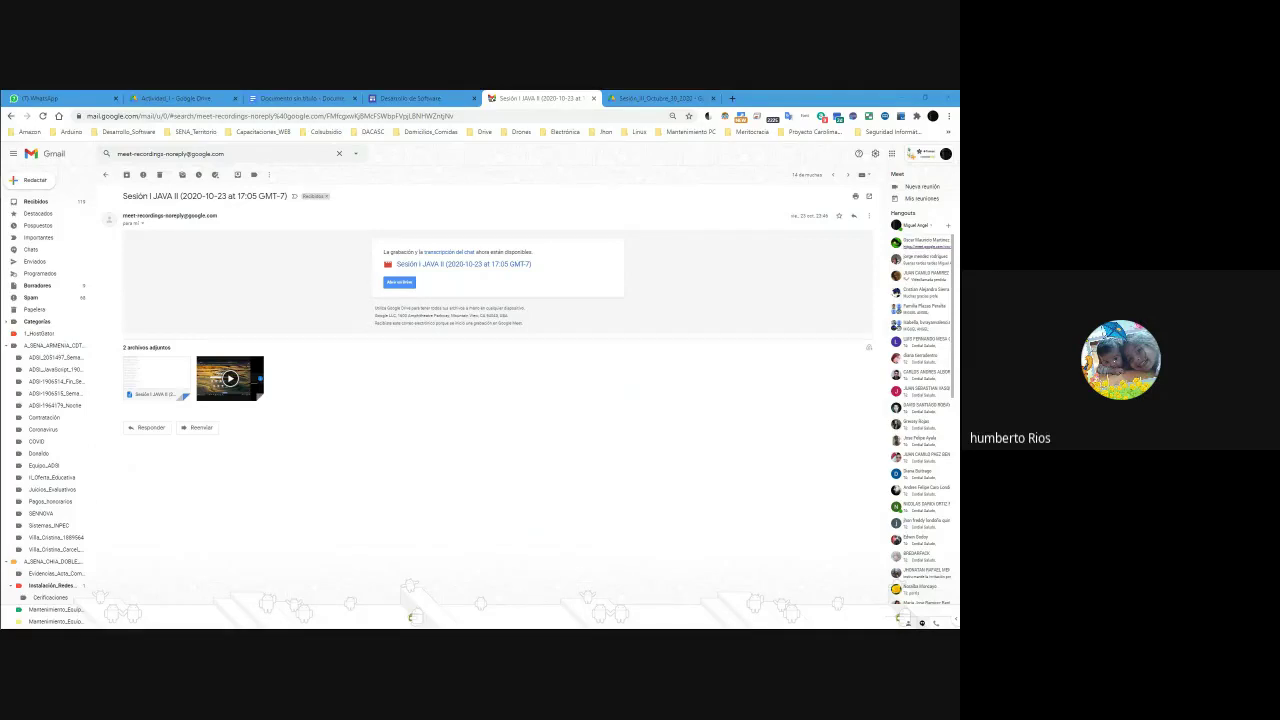
mouse_move(230, 392)
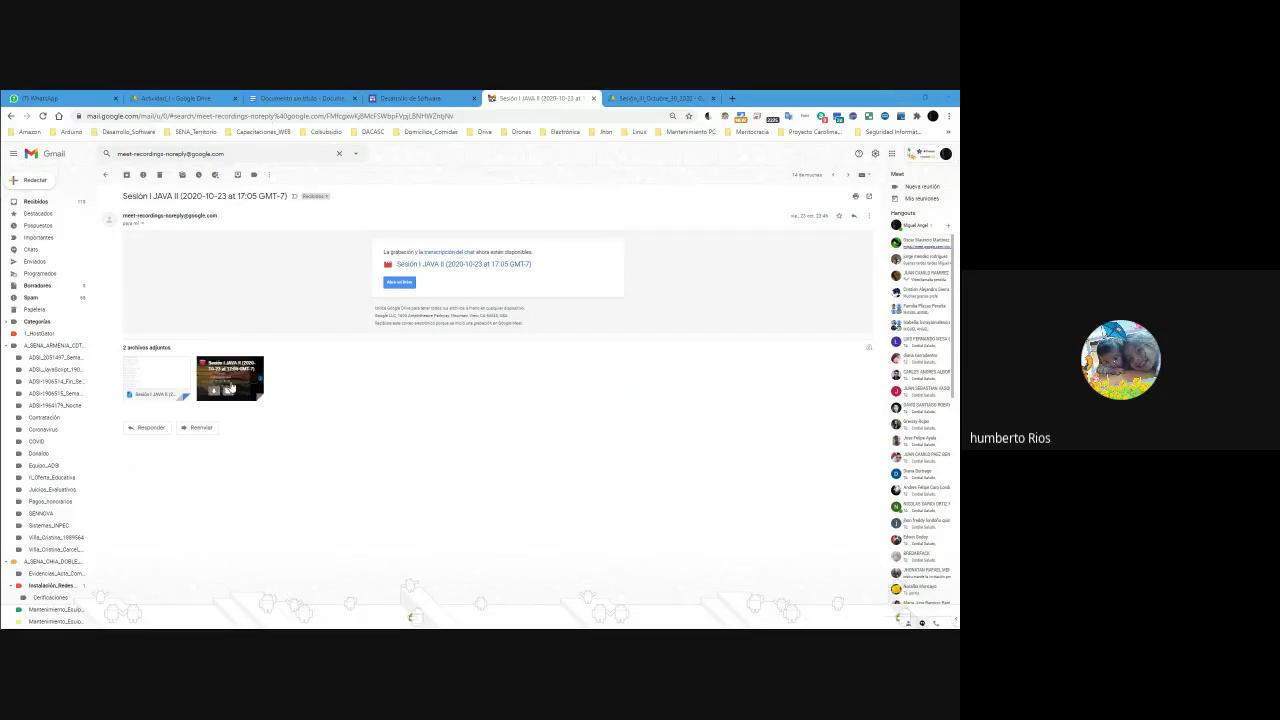
click(229, 393)
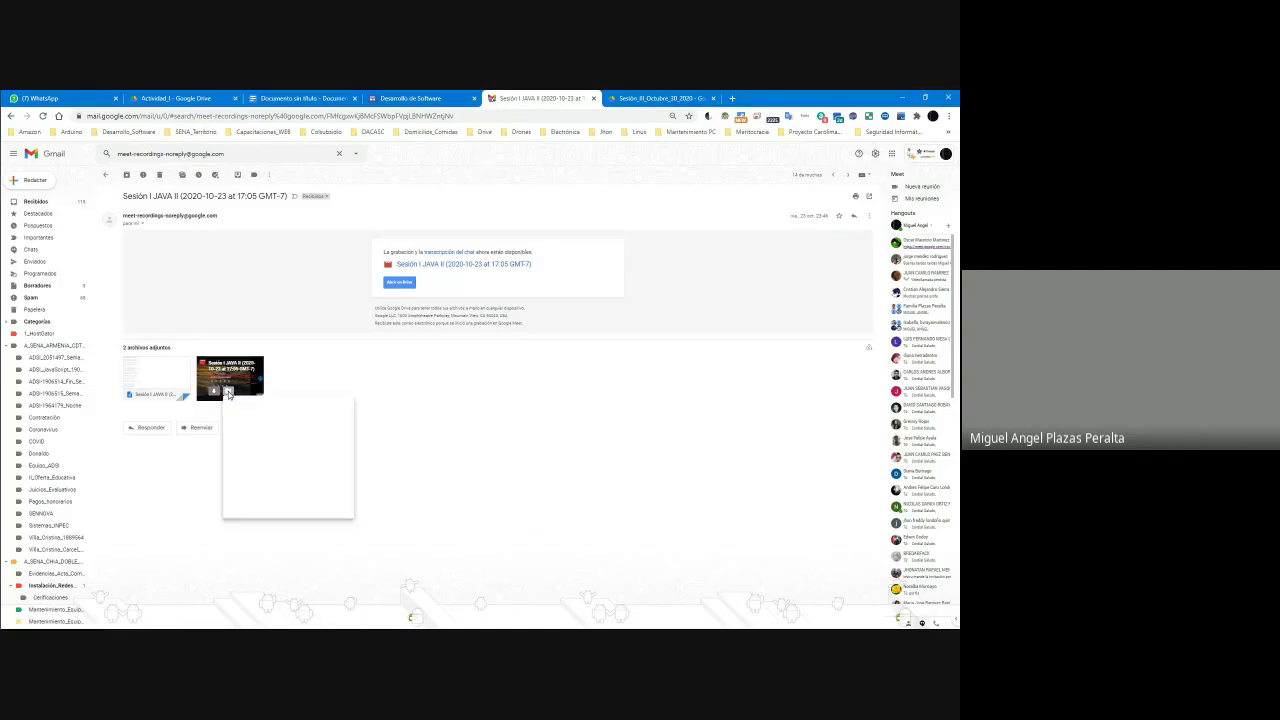
click(478, 434)
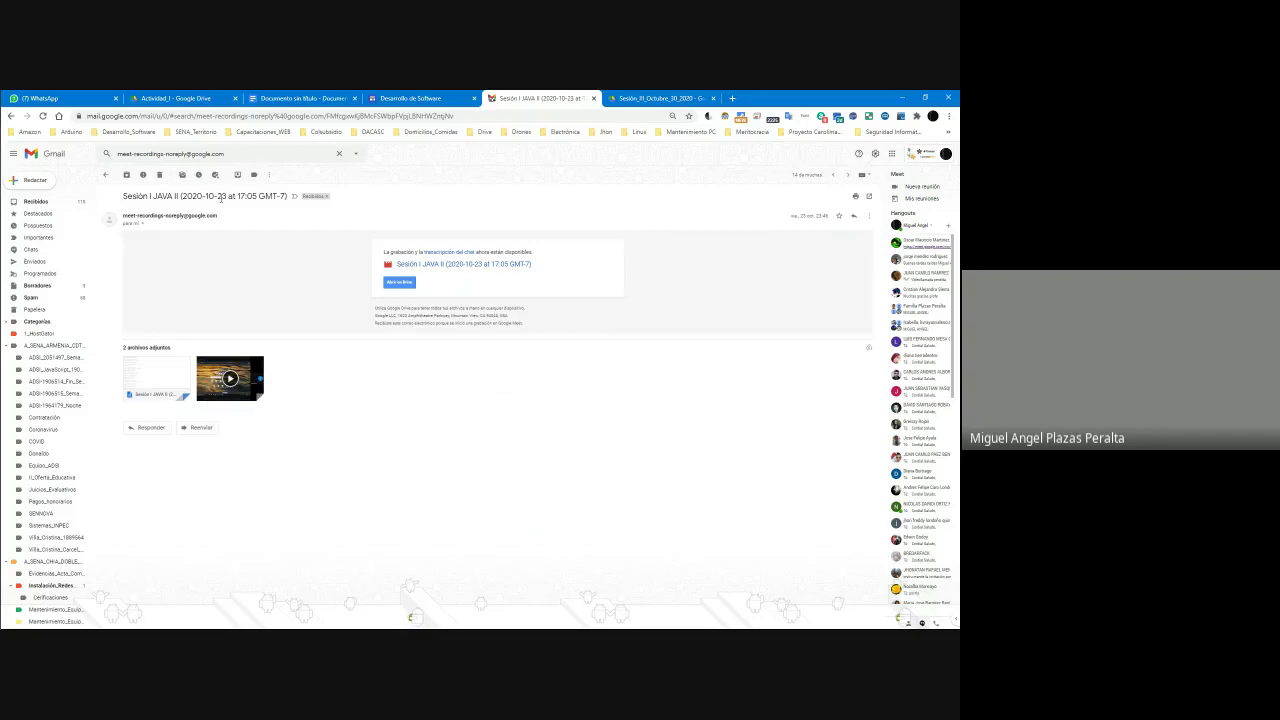
Step: Look up the October 2020 dates around the 23rd in the system calendar, keeping the e-mail open
mouse_move(6, 392)
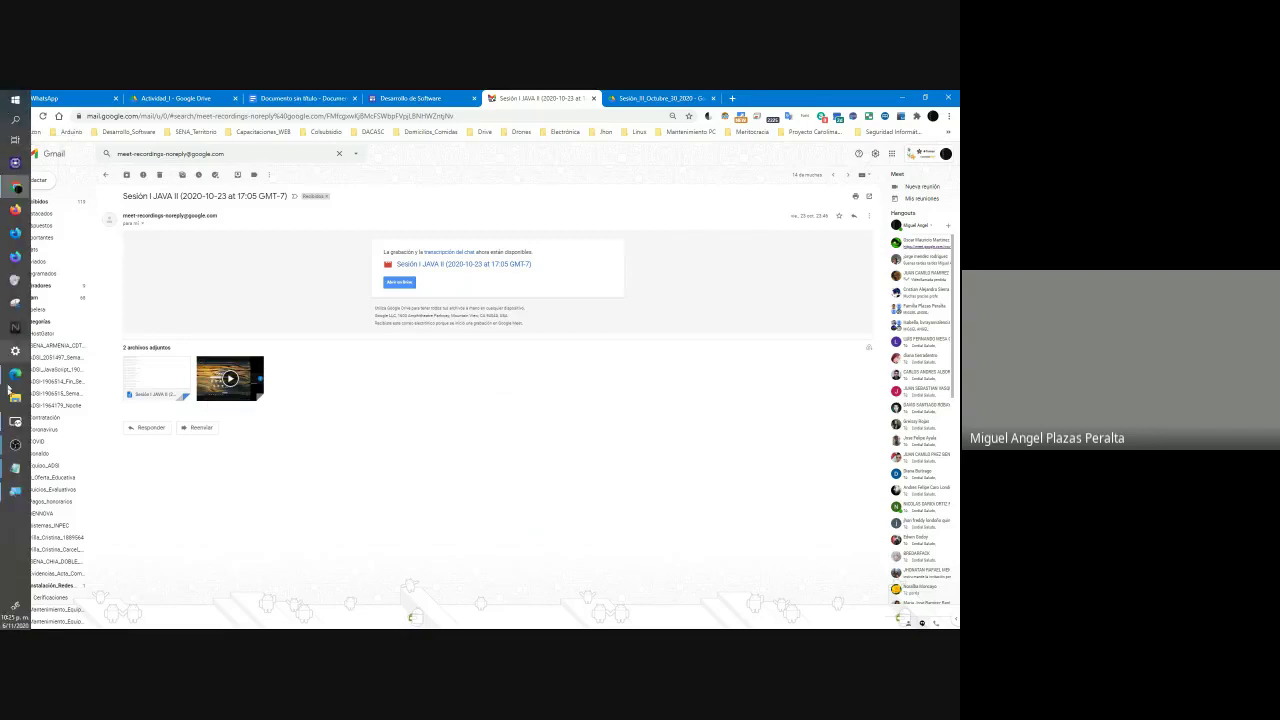
click(15, 618)
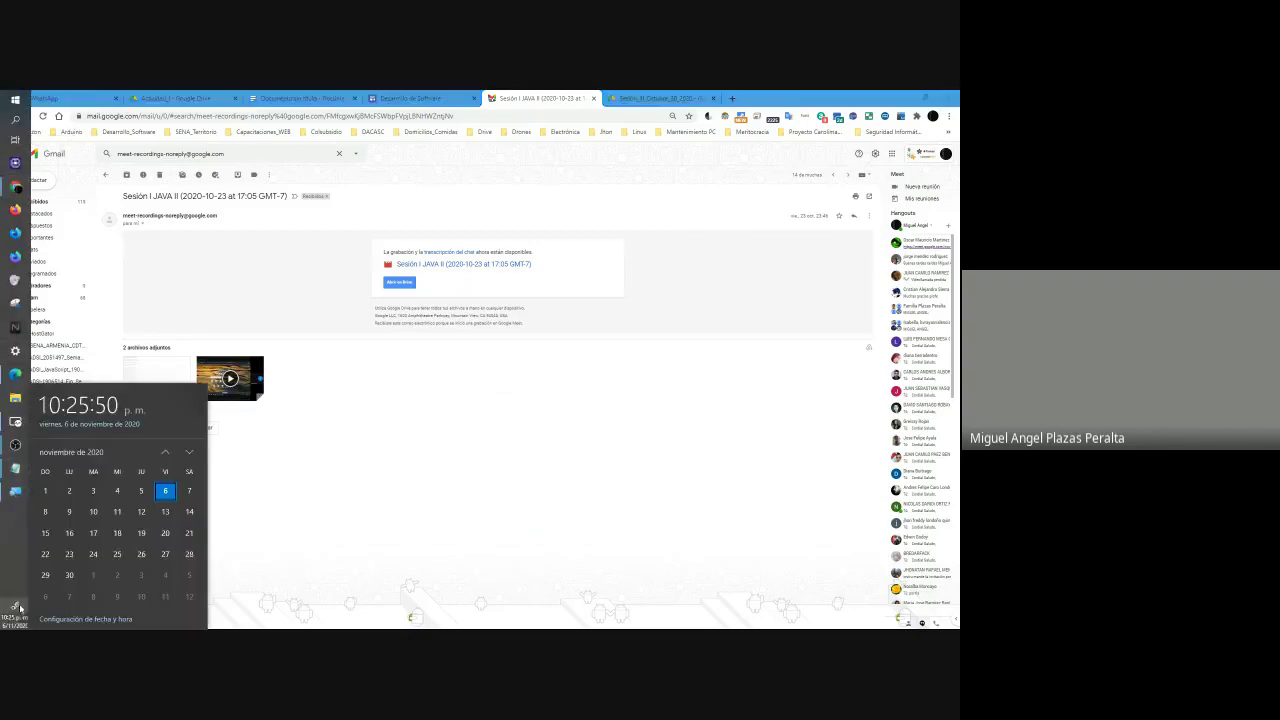
click(169, 452)
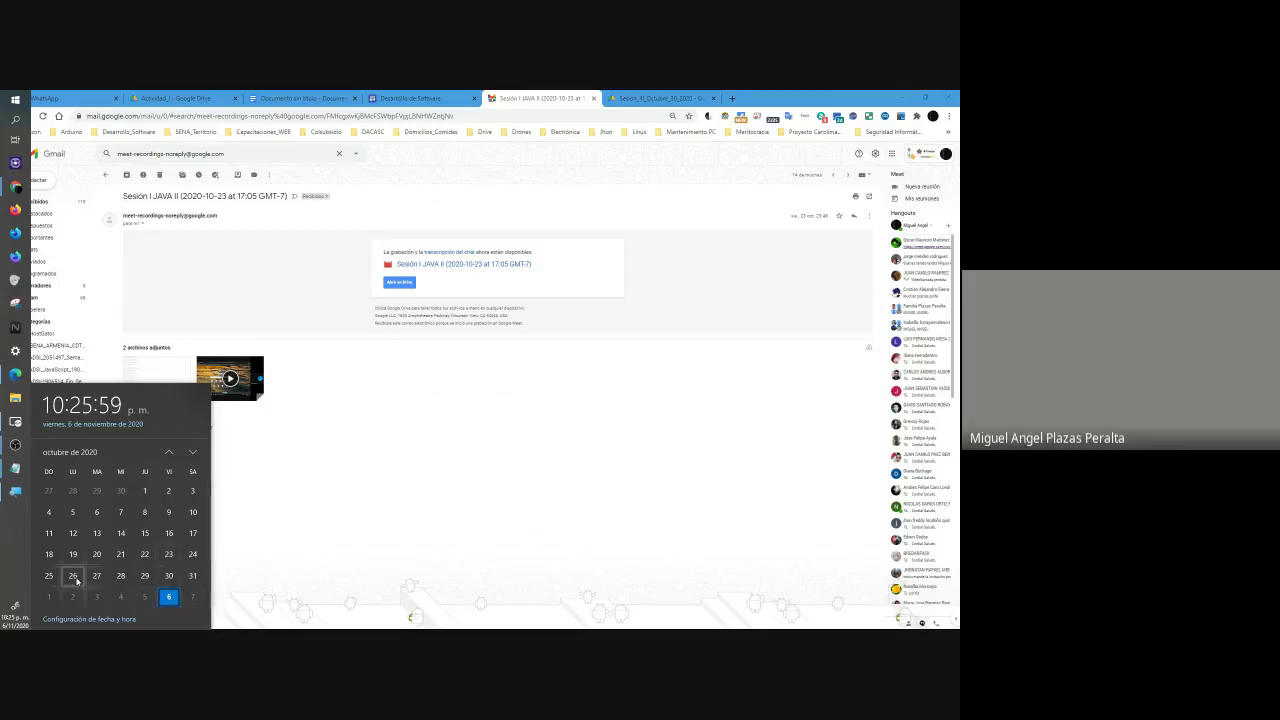
click(403, 449)
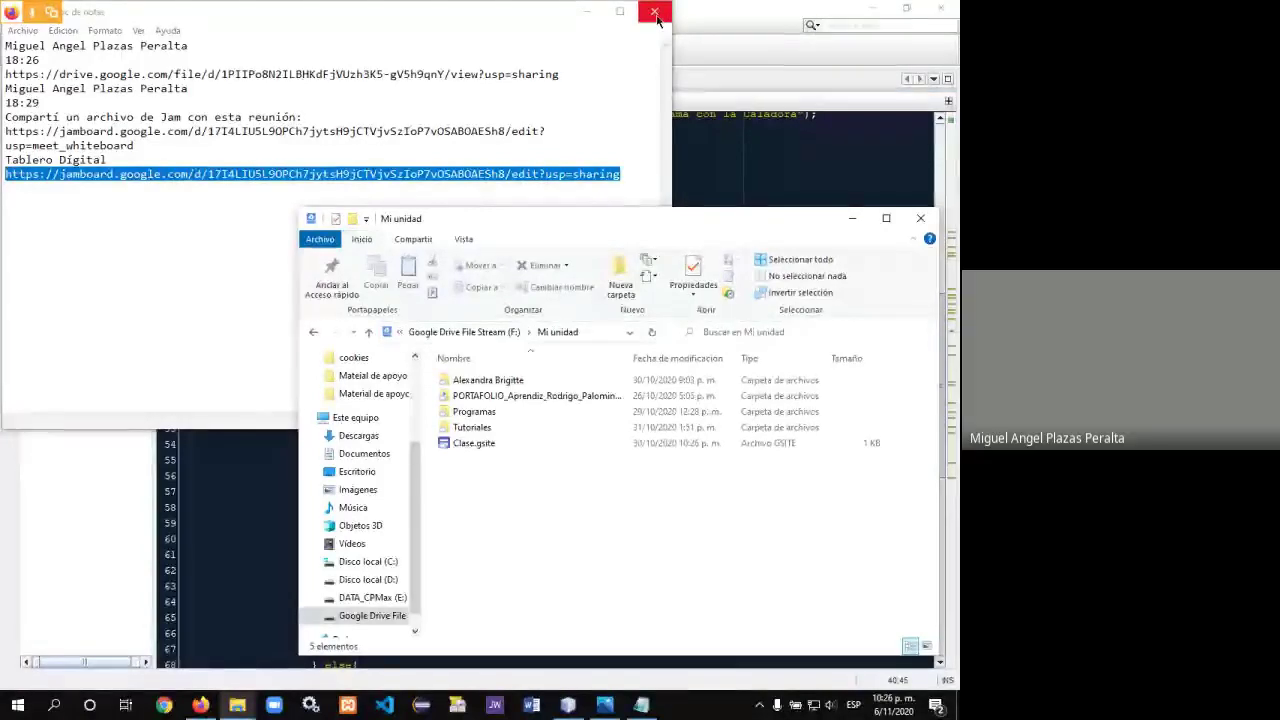
Step: Clear the Notepad, NetBeans and File Explorer windows to return to the Meet call, continuing past the NetBeans running-instance warning
click(657, 16)
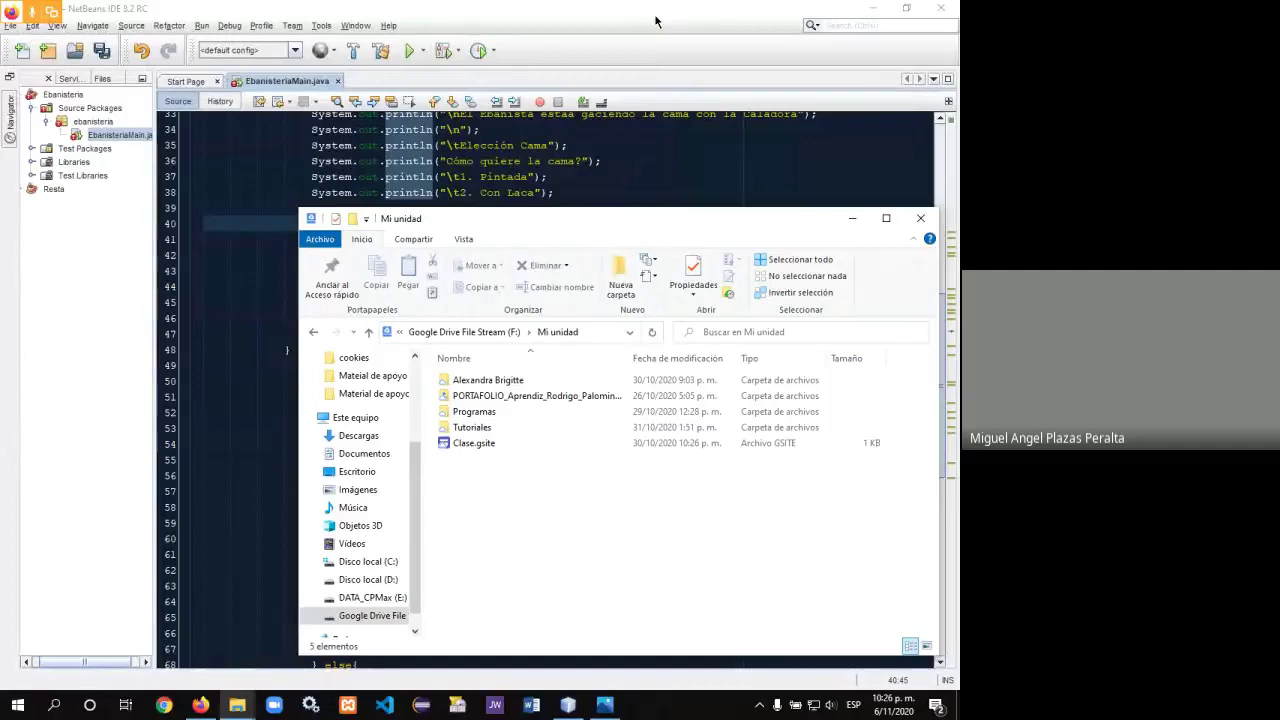
click(863, 16)
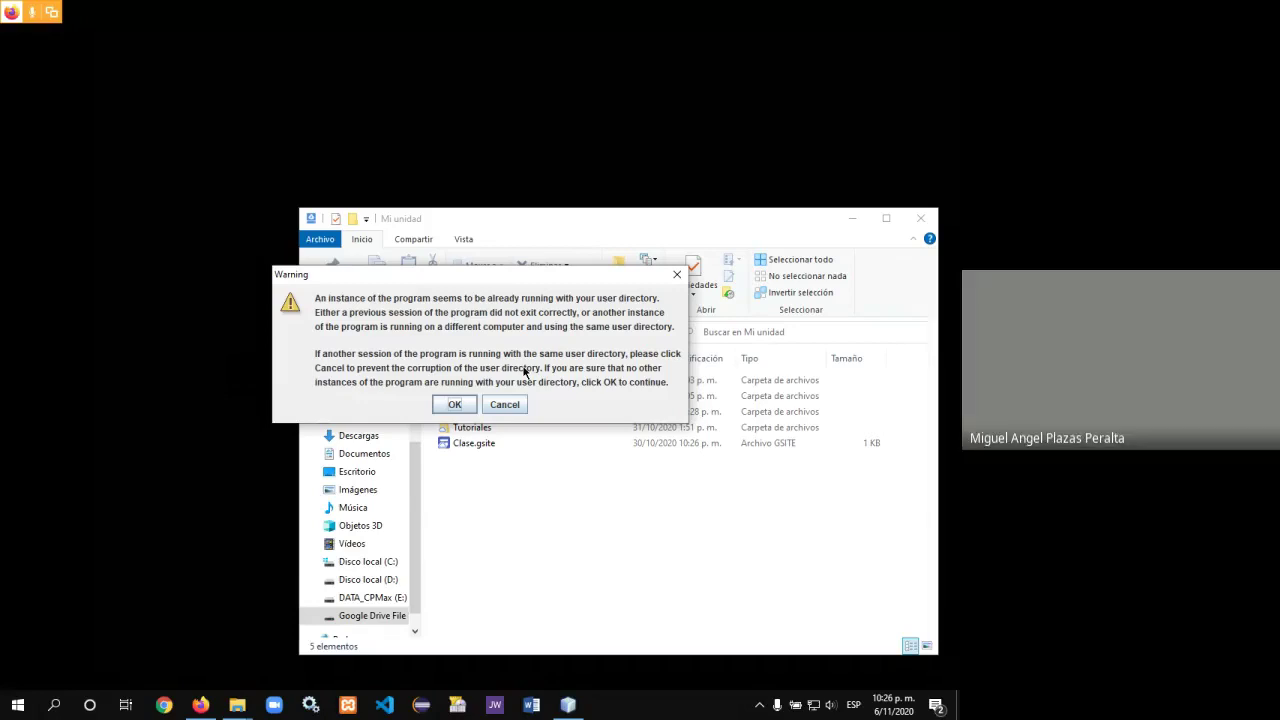
click(453, 405)
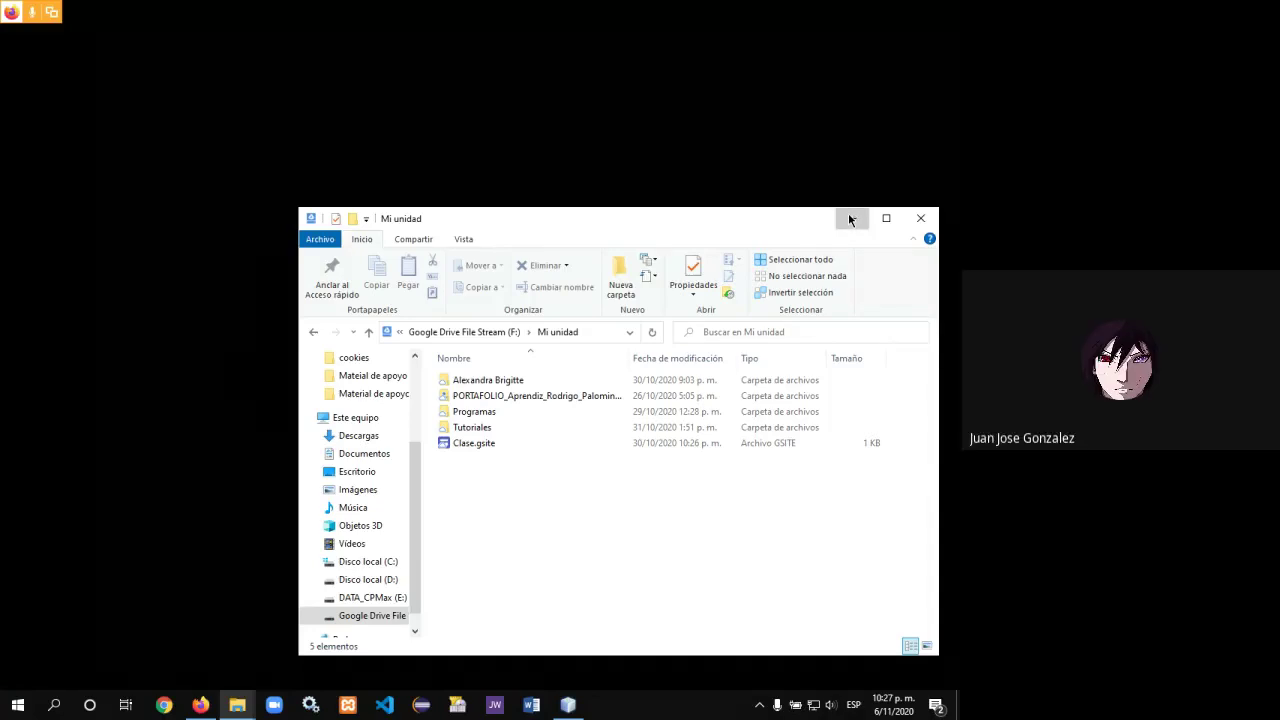
click(849, 219)
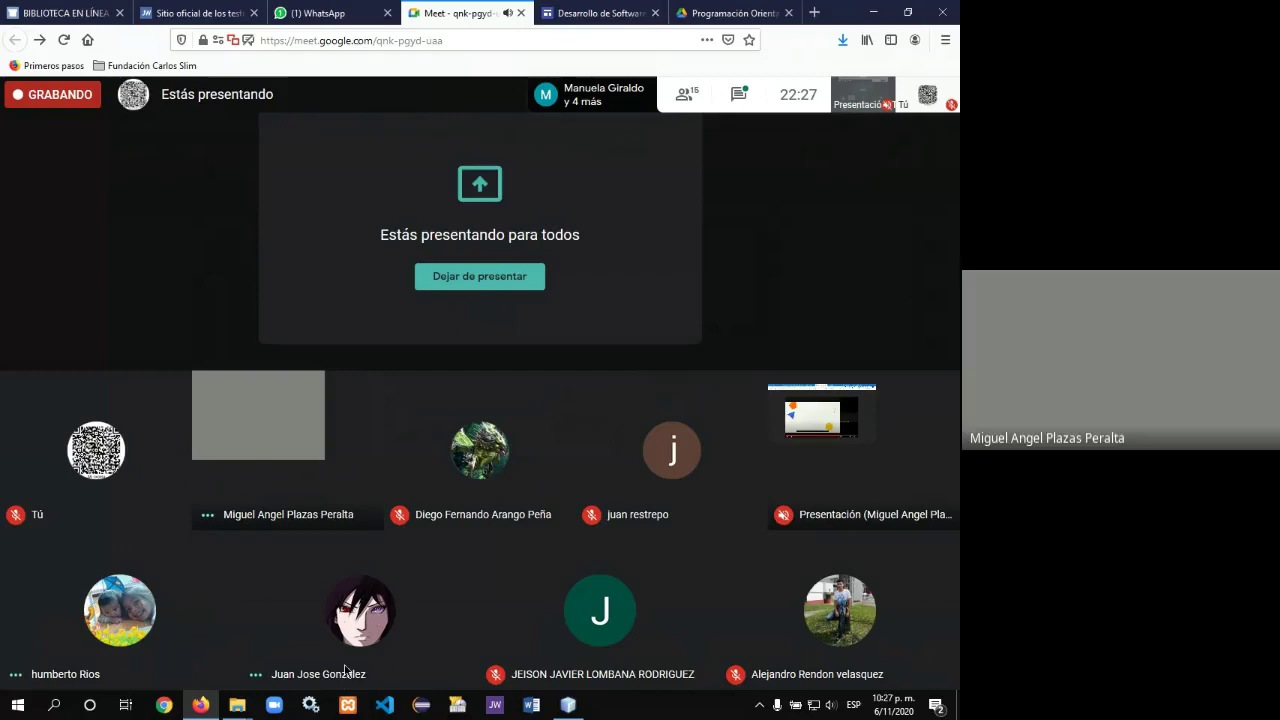
mouse_move(241, 710)
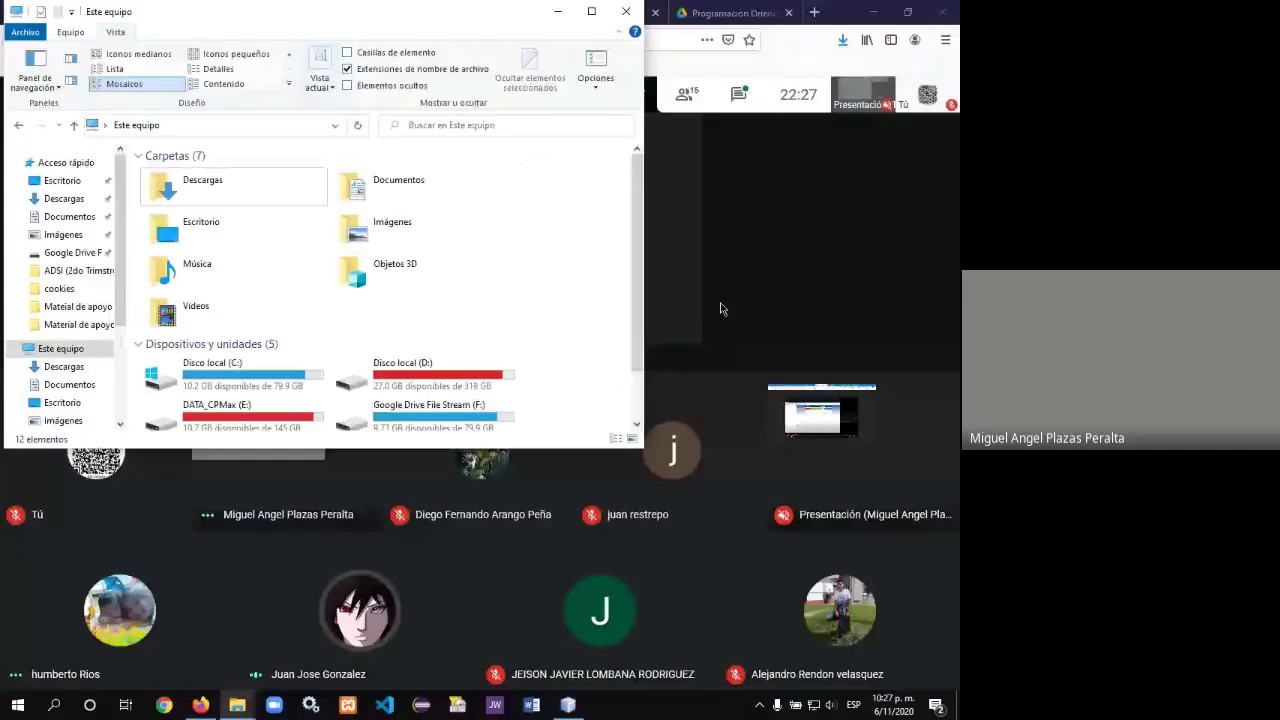
click(718, 303)
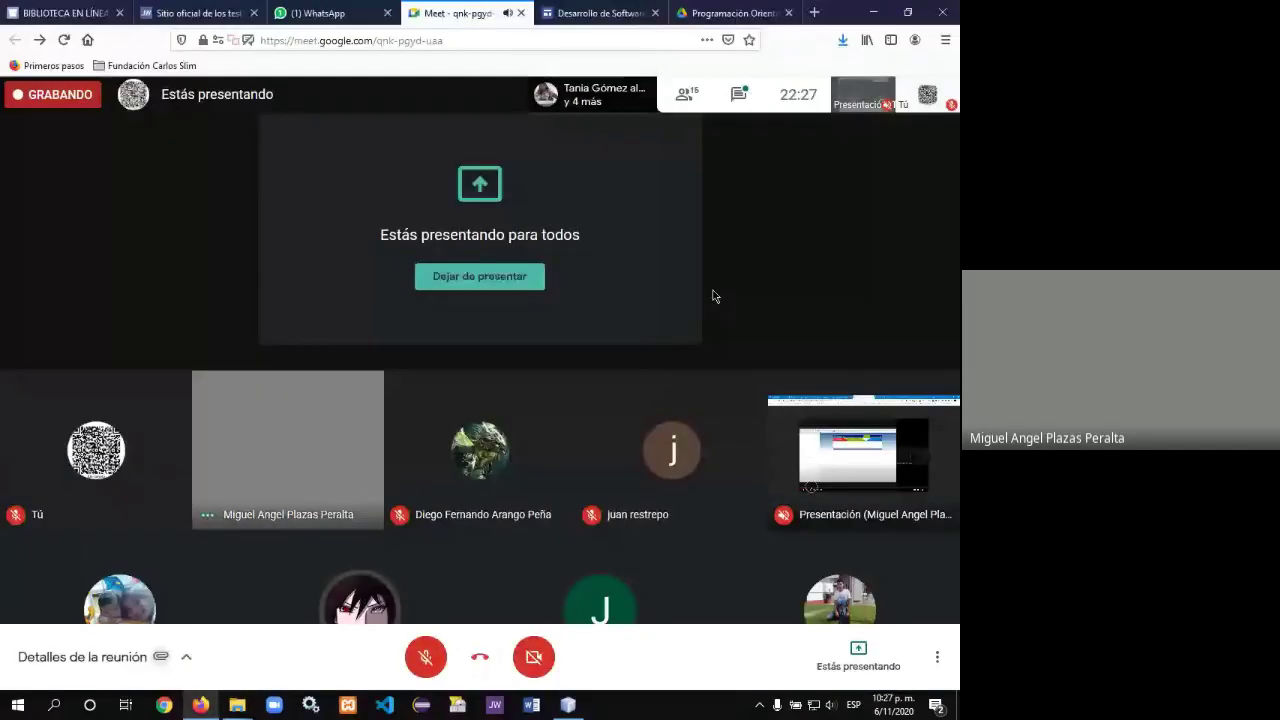